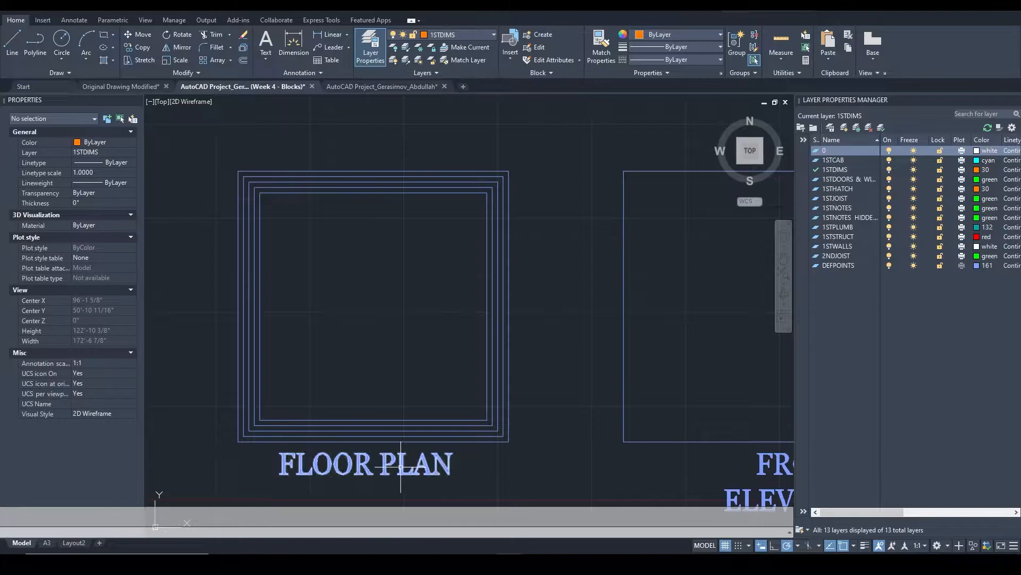
Examine the floor plan and elevation frames and the door, window and notes block tables across the model space
{"action": "middle_click_drag", "start_coordinate": [553, 415], "coordinate": [375, 373]}
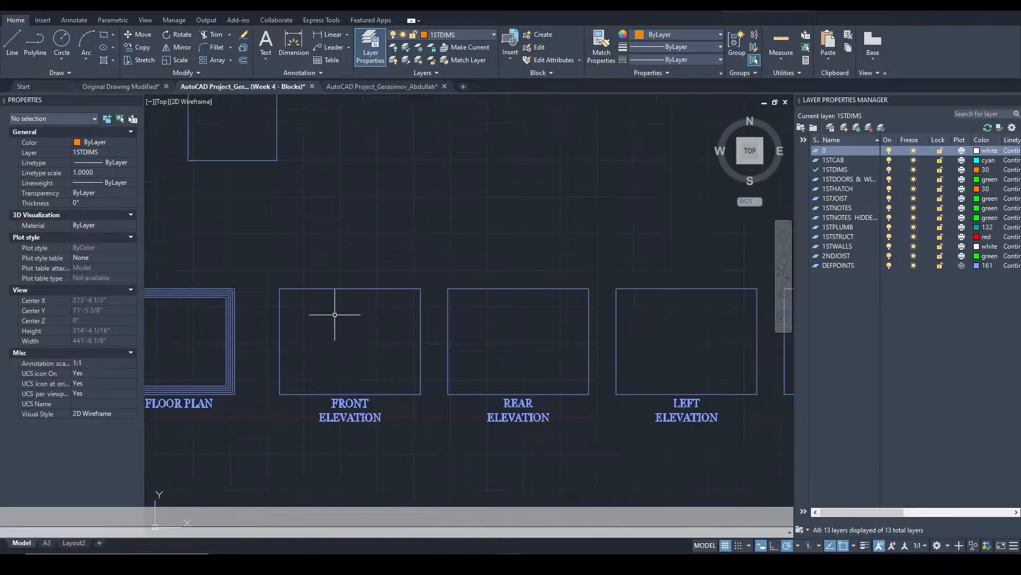
{"action": "mouse_move", "coordinate": [679, 339]}
{"action": "middle_mouse_down"}
{"action": "mouse_move", "coordinate": [533, 326]}
{"action": "mouse_move", "coordinate": [546, 329]}
{"action": "middle_mouse_up"}
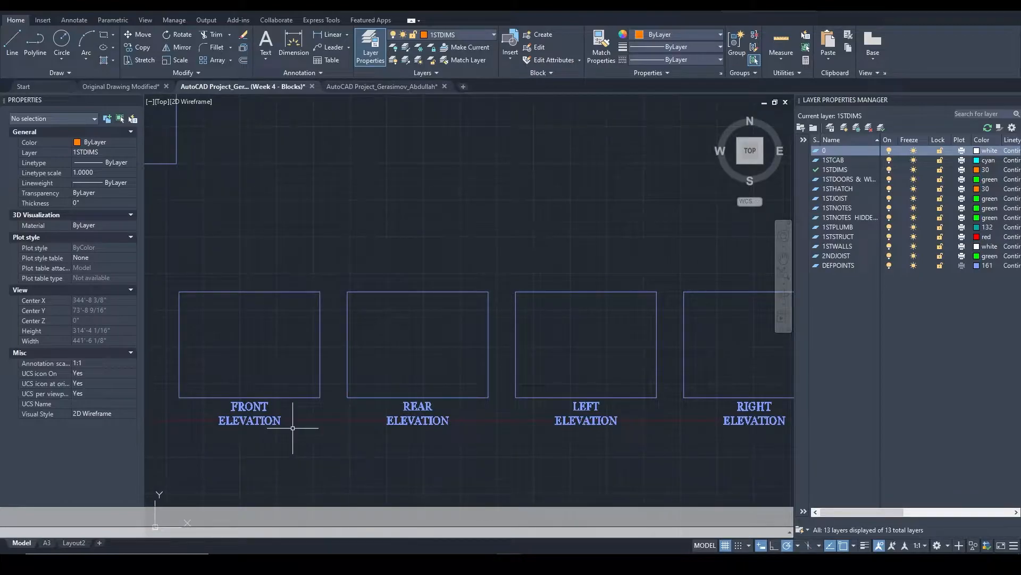
{"action": "scroll", "coordinate": [319, 421], "scroll_direction": "down", "scroll_amount": 2}
{"action": "mouse_move", "coordinate": [326, 420]}
{"action": "middle_mouse_down"}
{"action": "mouse_move", "coordinate": [410, 383]}
{"action": "mouse_move", "coordinate": [437, 419]}
{"action": "middle_mouse_up"}
{"action": "scroll", "coordinate": [385, 255], "scroll_direction": "up", "scroll_amount": 3}
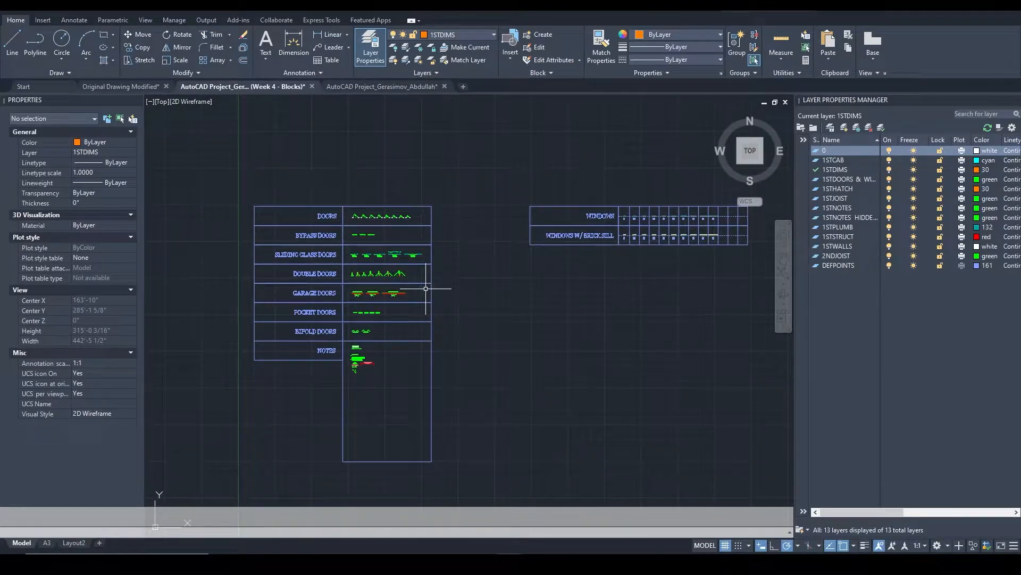
{"action": "scroll", "coordinate": [426, 288], "scroll_direction": "up", "scroll_amount": 4}
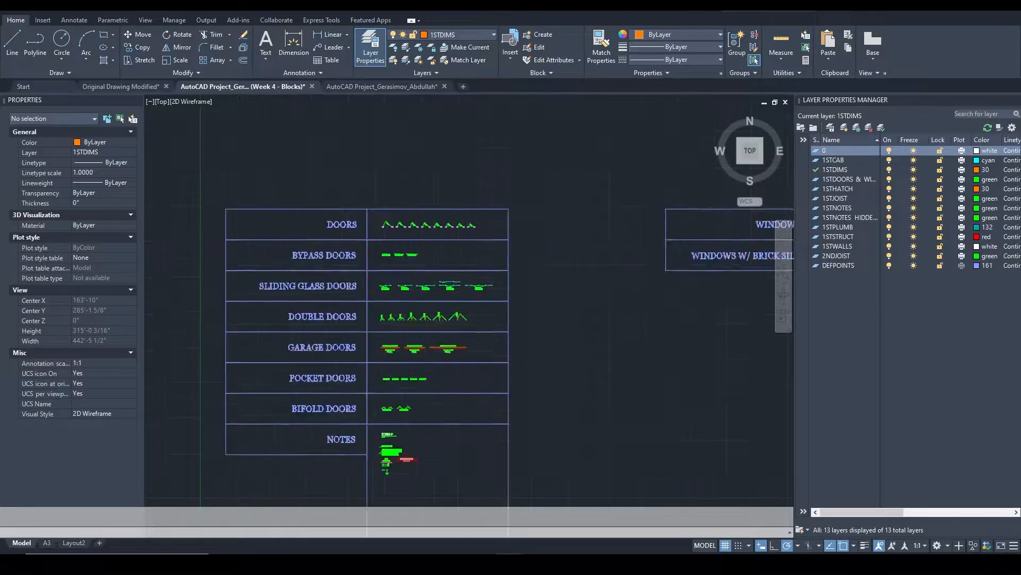
{"action": "middle_click_drag", "start_coordinate": [383, 330], "coordinate": [385, 199]}
{"action": "mouse_move", "coordinate": [550, 317]}
{"action": "middle_mouse_down"}
{"action": "mouse_move", "coordinate": [390, 255]}
{"action": "mouse_move", "coordinate": [342, 292]}
{"action": "middle_mouse_up"}
{"action": "middle_click_drag", "start_coordinate": [644, 189], "coordinate": [556, 263]}
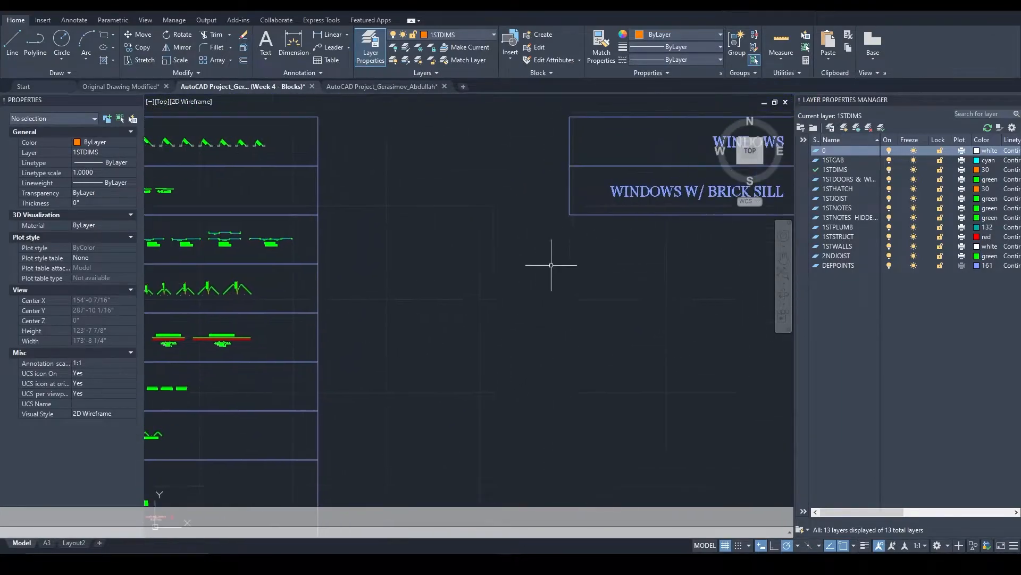
{"action": "mouse_move", "coordinate": [726, 233]}
{"action": "middle_mouse_down"}
{"action": "mouse_move", "coordinate": [572, 264]}
{"action": "mouse_move", "coordinate": [596, 255]}
{"action": "middle_mouse_up"}
{"action": "scroll", "coordinate": [665, 254], "scroll_direction": "down", "scroll_amount": 8}
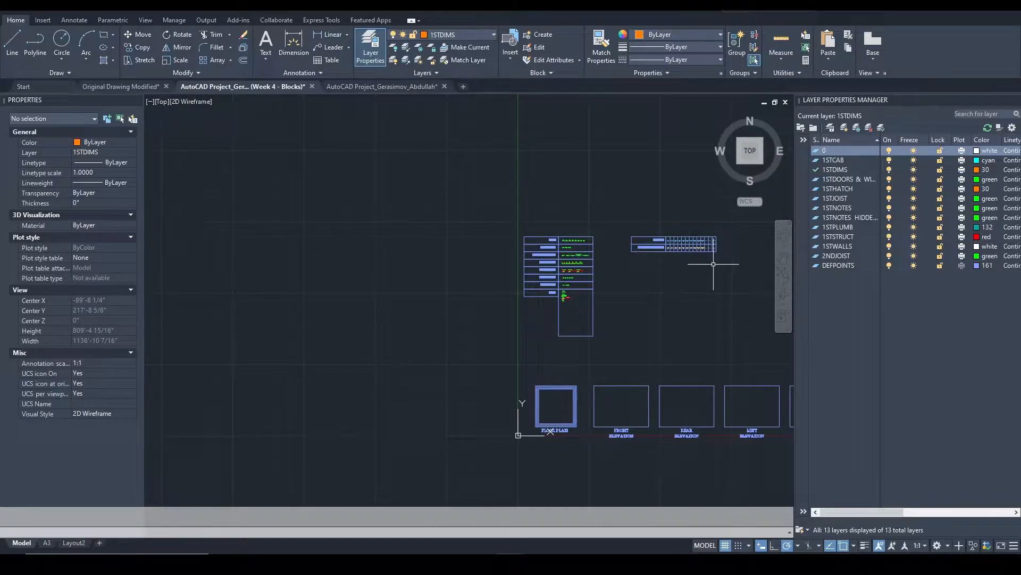
{"action": "middle_click_drag", "start_coordinate": [703, 288], "coordinate": [589, 281]}
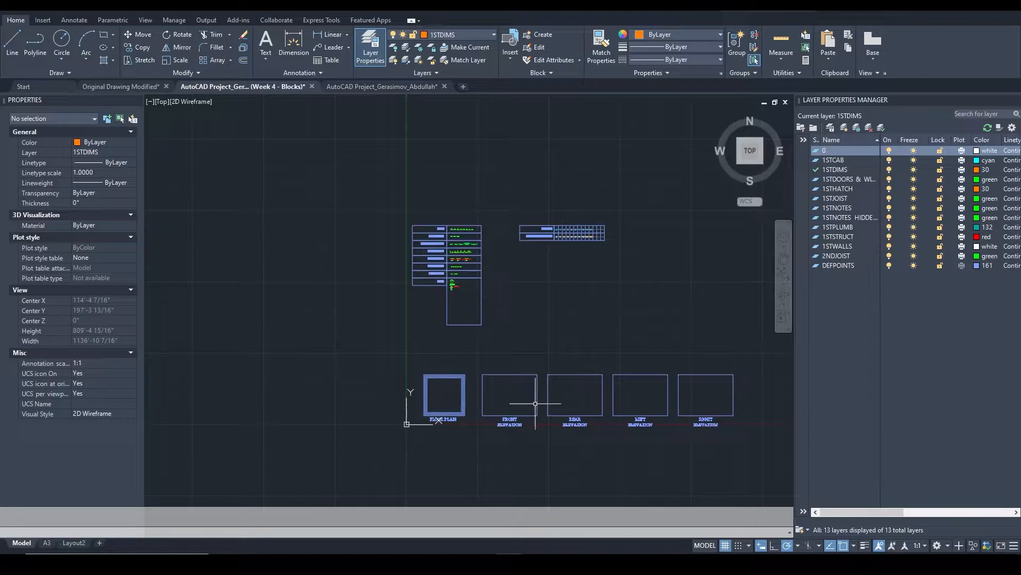
{"action": "scroll", "coordinate": [463, 402], "scroll_direction": "up", "scroll_amount": 2}
{"action": "middle_click_drag", "start_coordinate": [587, 277], "coordinate": [510, 312]}
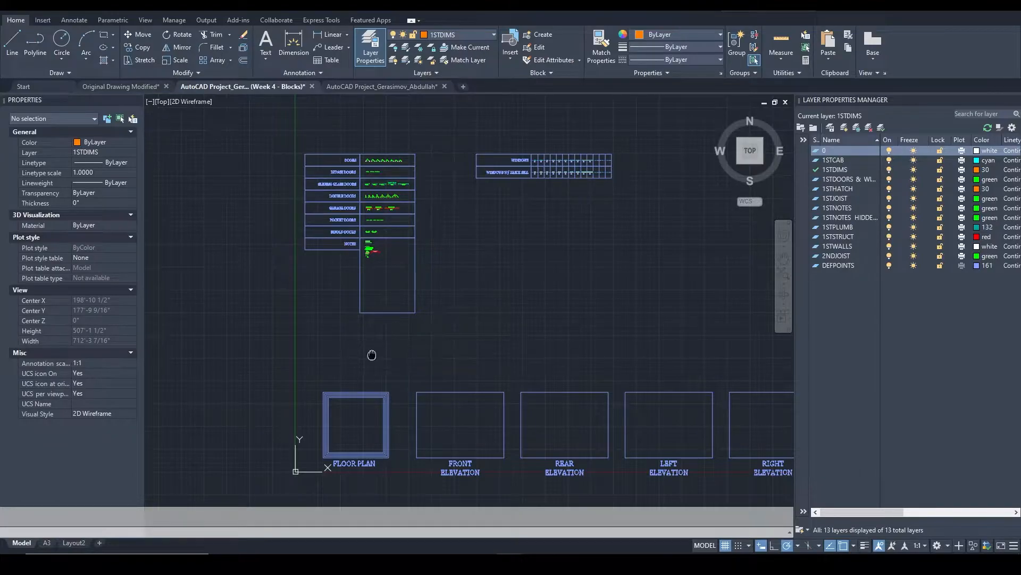
{"action": "middle_click_drag", "start_coordinate": [371, 353], "coordinate": [392, 312]}
{"action": "scroll", "coordinate": [360, 401], "scroll_direction": "up", "scroll_amount": 5}
{"action": "scroll", "coordinate": [392, 343], "scroll_direction": "down", "scroll_amount": 1}
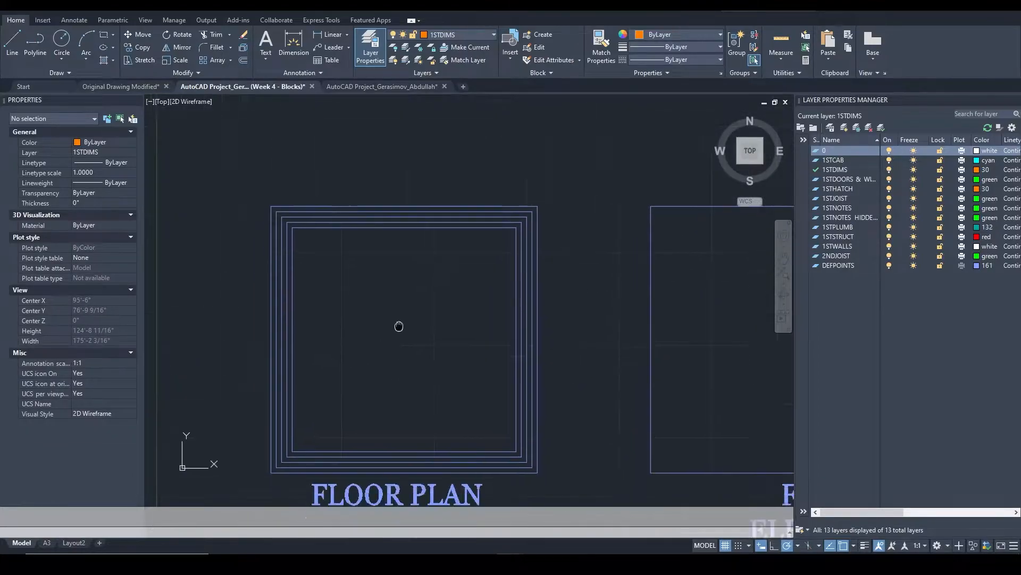
Switch to the other project drawing's model space and examine its dimensioned floor plan
{"action": "left_click", "coordinate": [394, 89]}
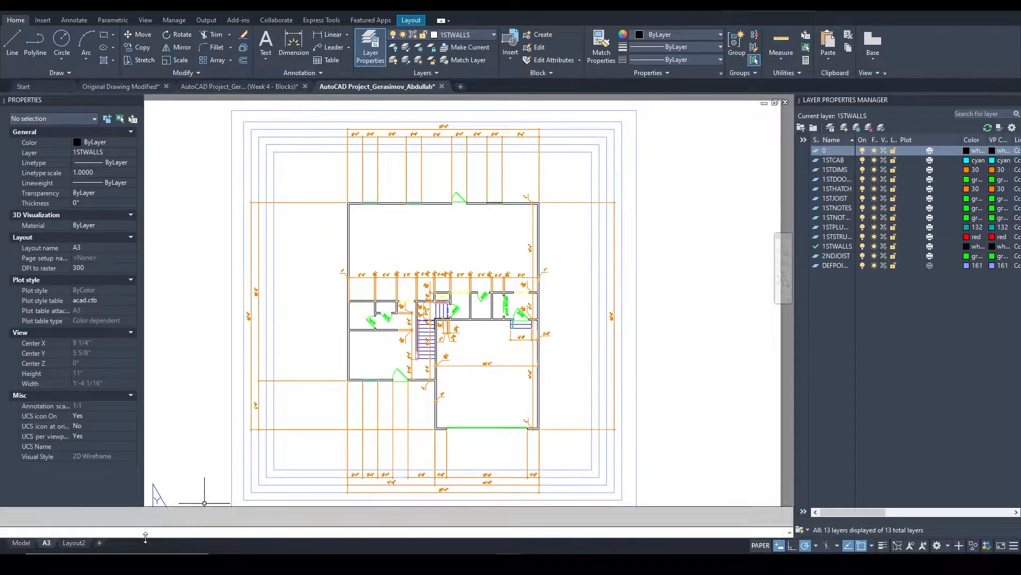
{"action": "left_click", "coordinate": [21, 542]}
{"action": "scroll", "coordinate": [412, 161], "scroll_direction": "down", "scroll_amount": 2}
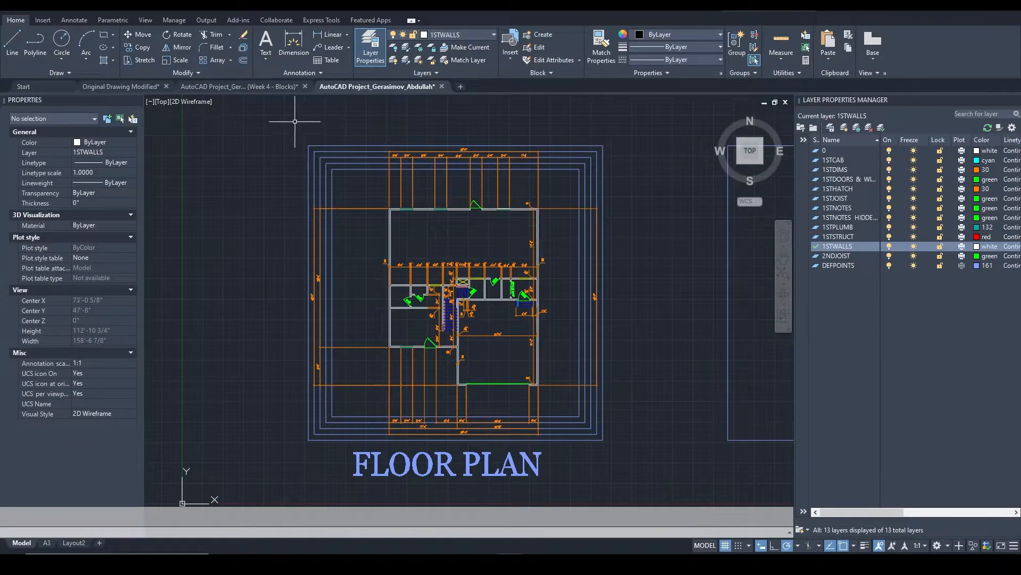
Return to the Week 4 - Blocks drawing and examine the house outline inside the floor plan frame
{"action": "left_click", "coordinate": [240, 86]}
{"action": "scroll", "coordinate": [429, 273], "scroll_direction": "down", "scroll_amount": 1}
{"action": "scroll", "coordinate": [433, 279], "scroll_direction": "up", "scroll_amount": 3}
{"action": "scroll", "coordinate": [433, 276], "scroll_direction": "down", "scroll_amount": 3}
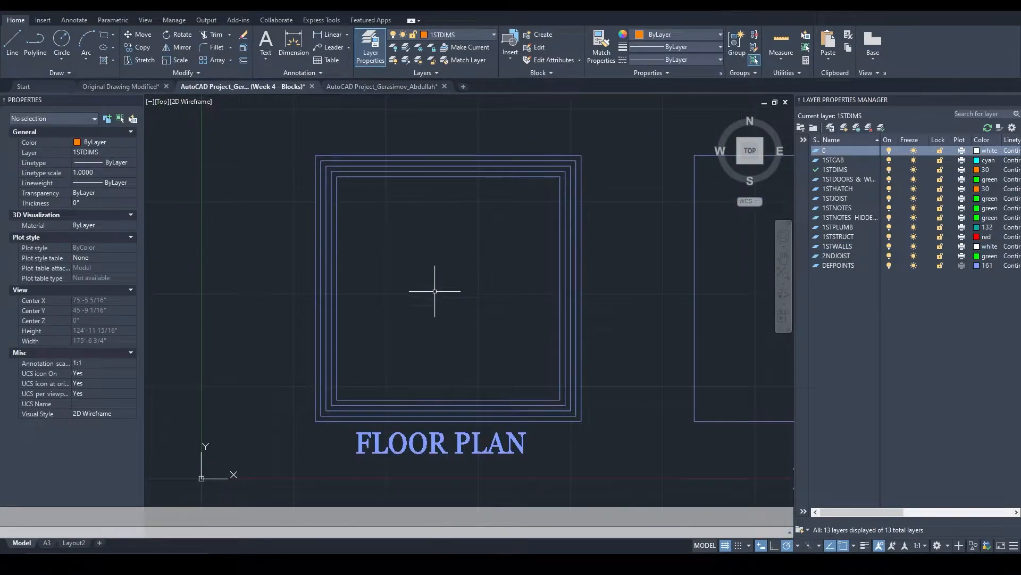
{"action": "scroll", "coordinate": [441, 303], "scroll_direction": "down", "scroll_amount": 2}
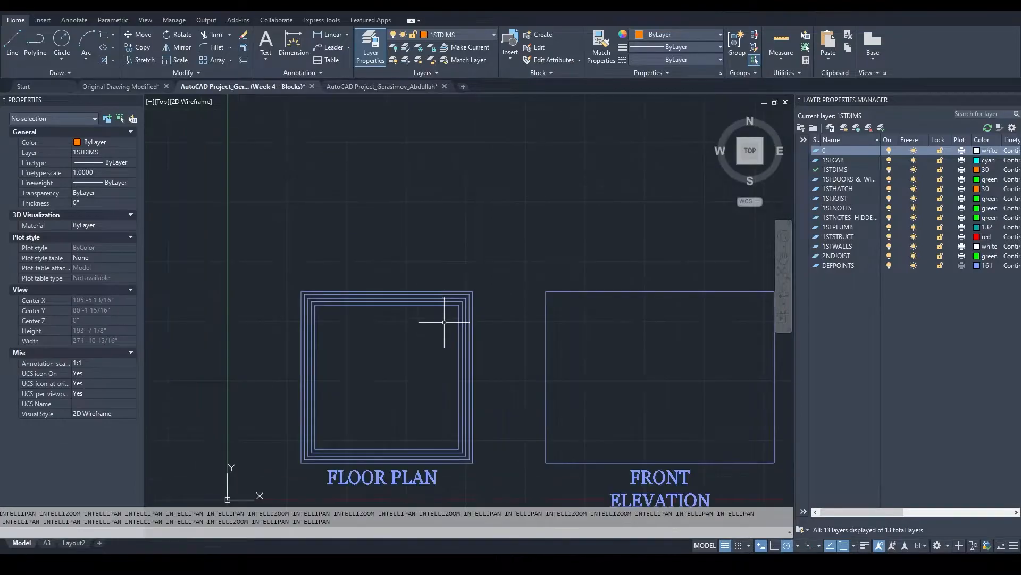
{"action": "scroll", "coordinate": [404, 368], "scroll_direction": "up", "scroll_amount": 2}
{"action": "scroll", "coordinate": [450, 228], "scroll_direction": "down", "scroll_amount": 1}
{"action": "scroll", "coordinate": [448, 218], "scroll_direction": "up", "scroll_amount": 2}
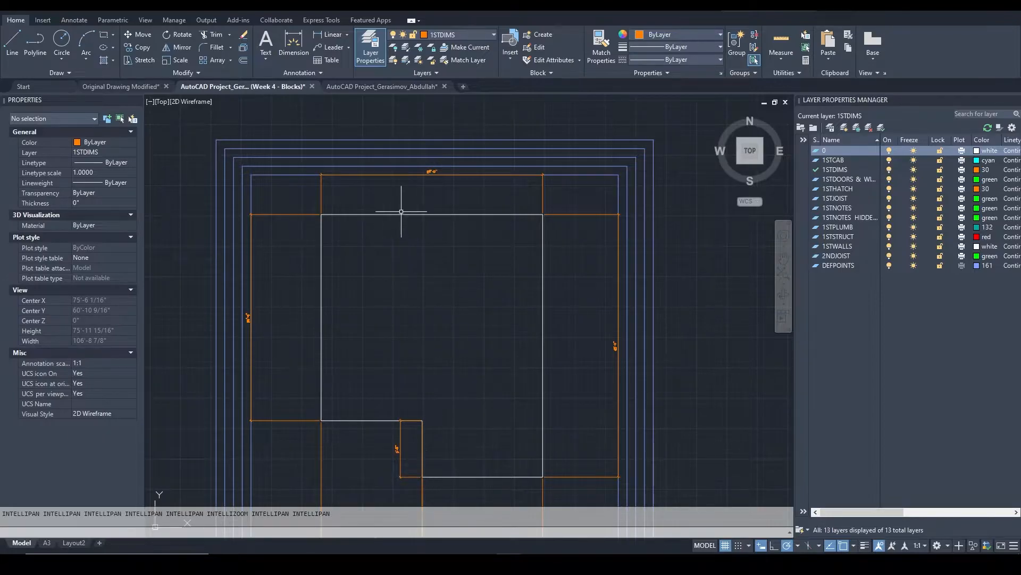
Start a polyline at the house outline's upper-right corner and trace its top and left edges to the lower-left corner
{"action": "scroll", "coordinate": [416, 212], "scroll_direction": "up", "scroll_amount": 2}
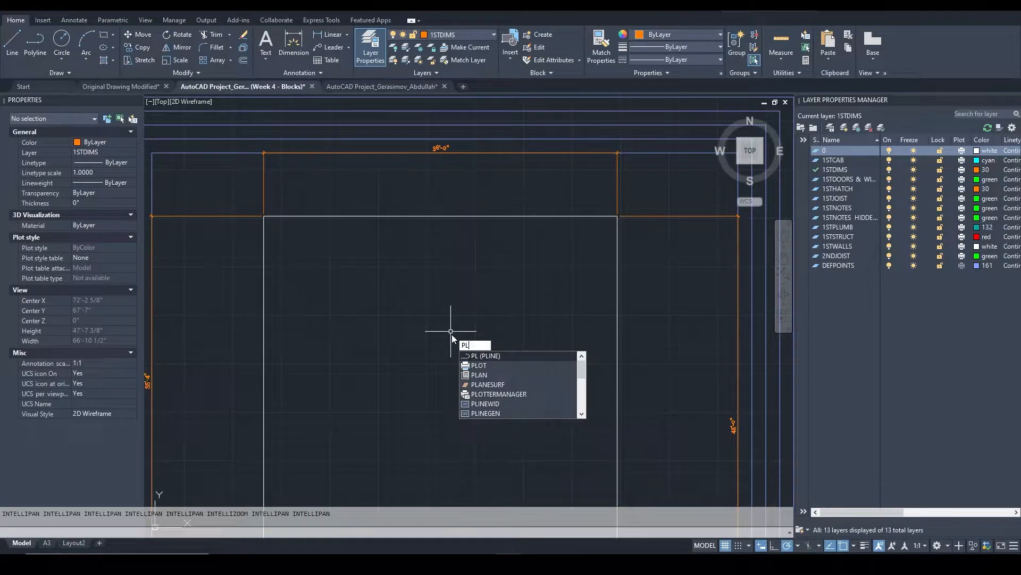
{"action": "key", "text": "Return"}
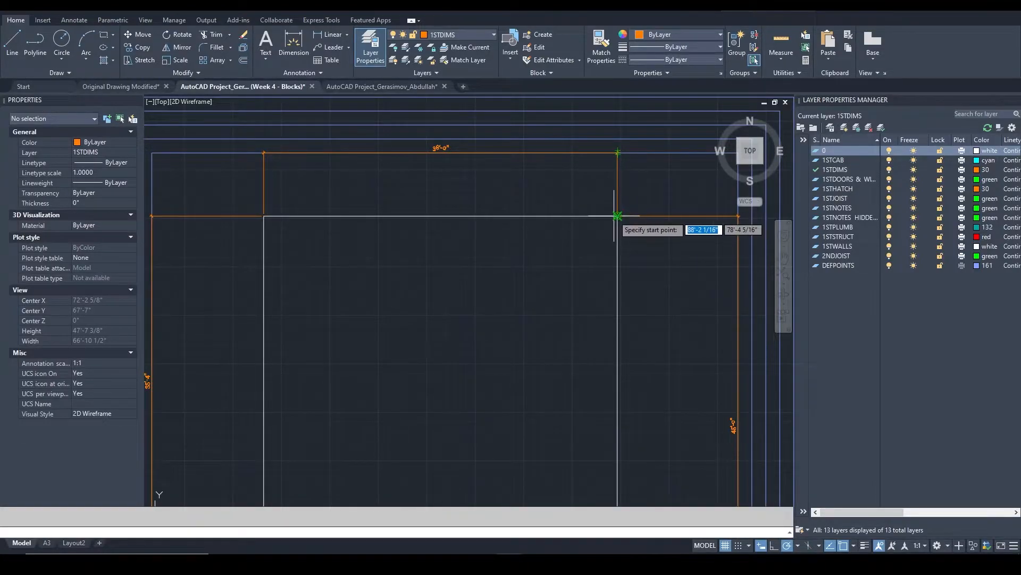
{"action": "scroll", "coordinate": [619, 218], "scroll_direction": "down", "scroll_amount": 2}
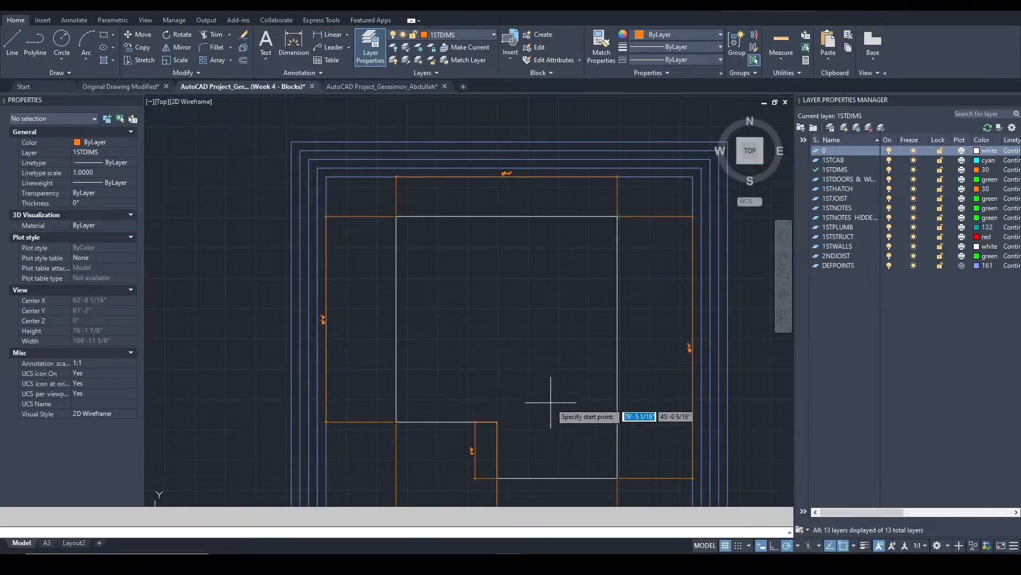
{"action": "scroll", "coordinate": [617, 216], "scroll_direction": "up", "scroll_amount": 2}
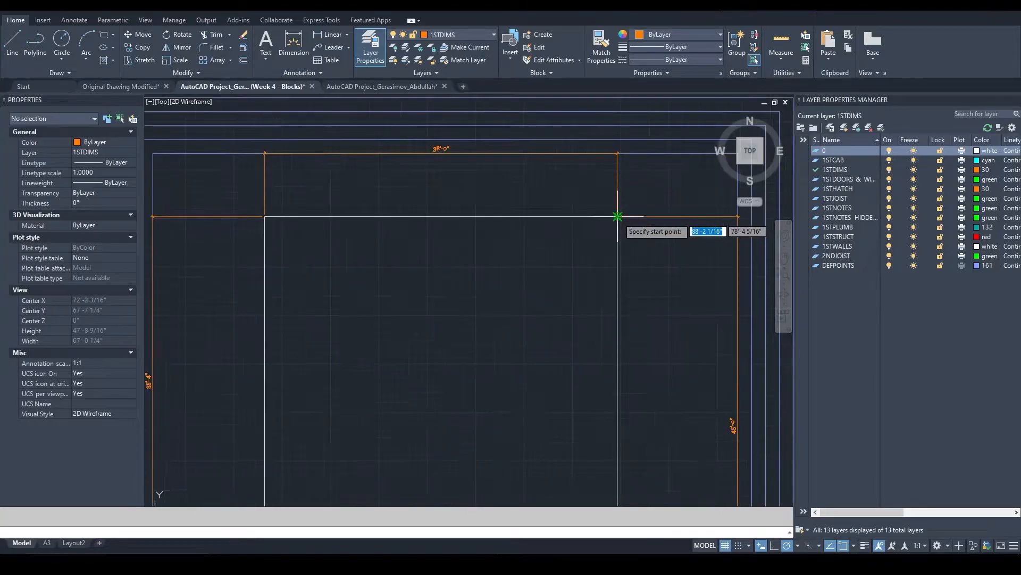
{"action": "left_click", "coordinate": [618, 216]}
{"action": "scroll", "coordinate": [441, 155], "scroll_direction": "up", "scroll_amount": 3}
{"action": "scroll", "coordinate": [447, 162], "scroll_direction": "down", "scroll_amount": 2}
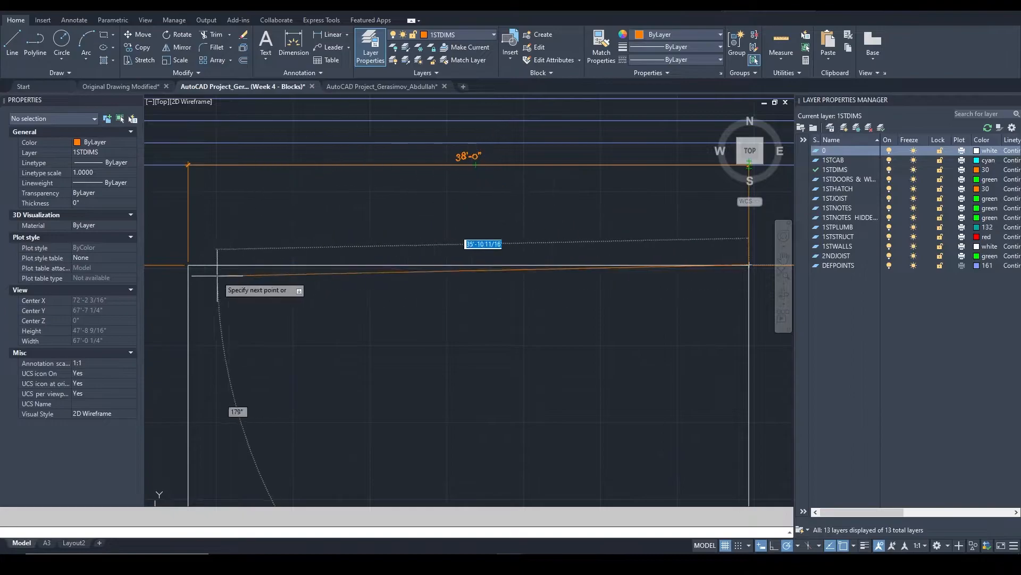
{"action": "left_click", "coordinate": [188, 265]}
{"action": "scroll", "coordinate": [178, 346], "scroll_direction": "up", "scroll_amount": 3}
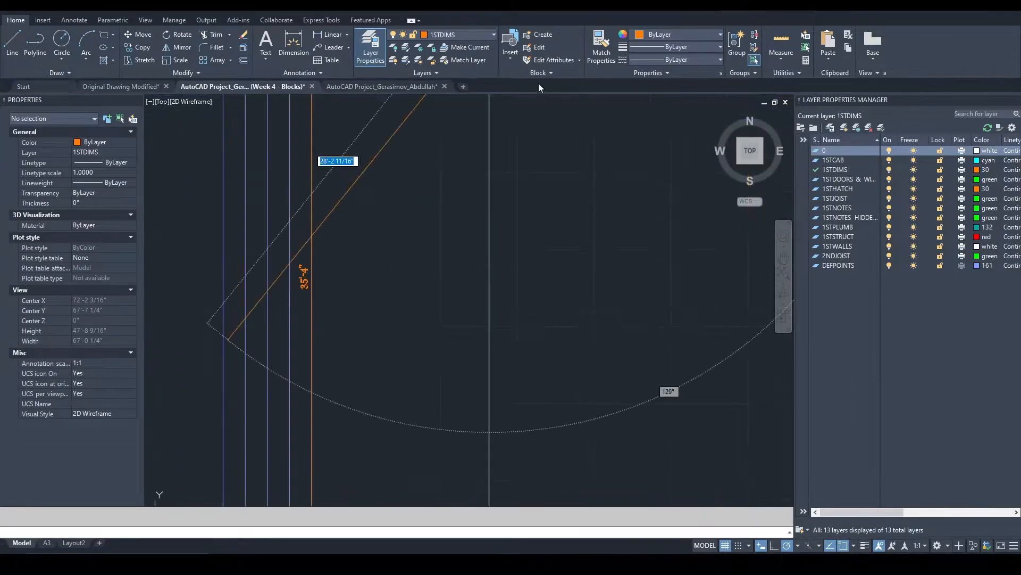
{"action": "mouse_move", "coordinate": [455, 390]}
{"action": "middle_mouse_down"}
{"action": "mouse_move", "coordinate": [449, 234]}
{"action": "mouse_move", "coordinate": [478, 226]}
{"action": "middle_mouse_up"}
{"action": "left_click", "coordinate": [477, 305]}
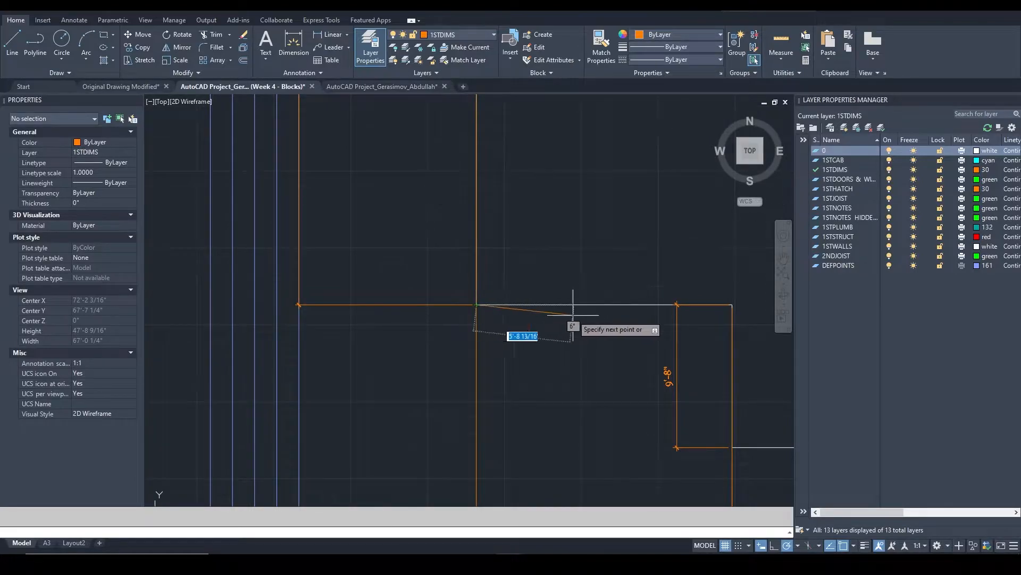
Continue the polyline around the lower notch, along the bottom edge and up the right edge to its starting corner, and finish it
{"action": "middle_click_drag", "start_coordinate": [663, 310], "coordinate": [547, 177]}
{"action": "scroll", "coordinate": [546, 125], "scroll_direction": "down", "scroll_amount": 4}
{"action": "scroll", "coordinate": [546, 125], "scroll_direction": "up", "scroll_amount": 3}
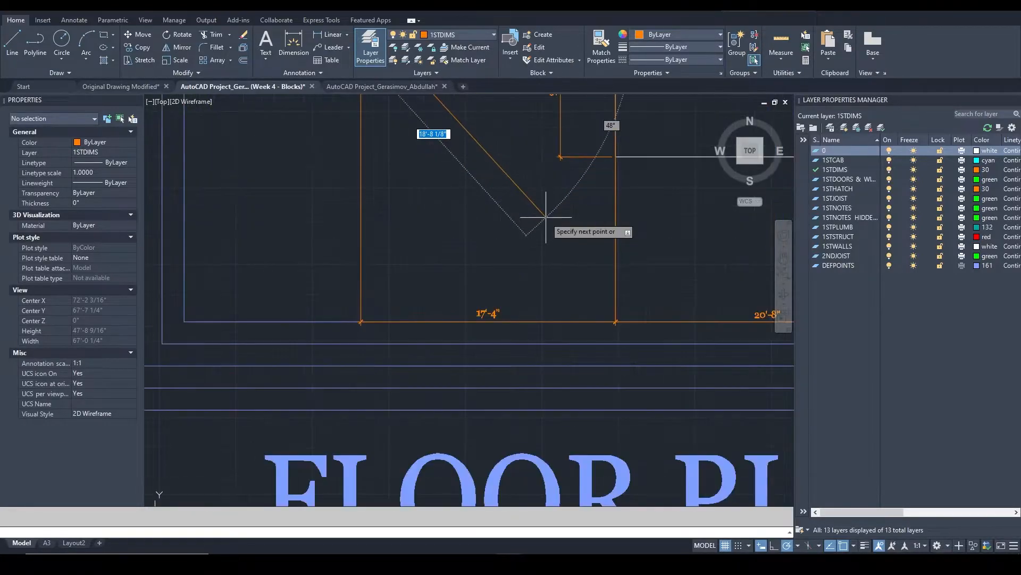
{"action": "scroll", "coordinate": [522, 274], "scroll_direction": "up", "scroll_amount": 2}
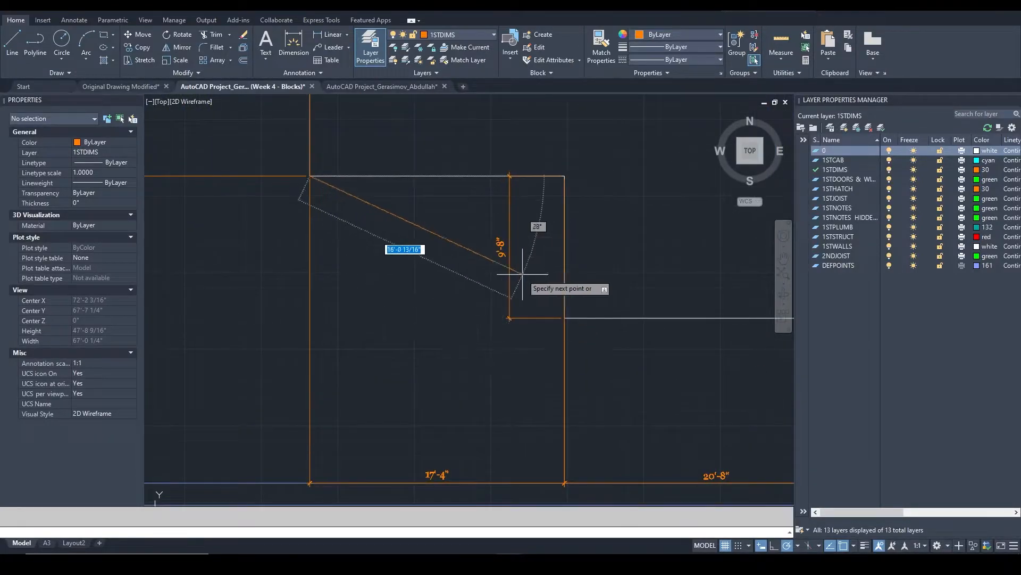
{"action": "left_click", "coordinate": [565, 176]}
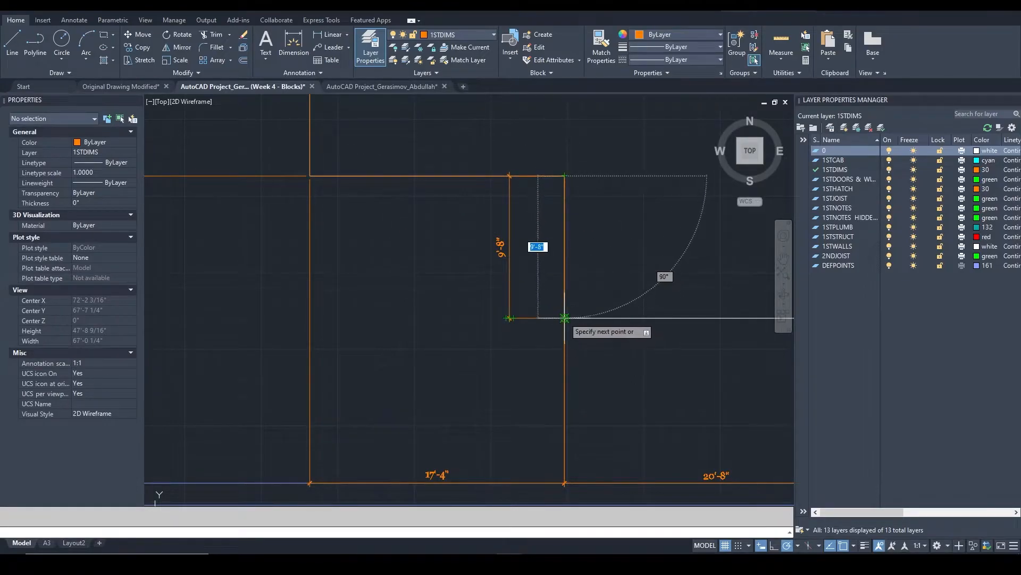
{"action": "left_click", "coordinate": [565, 317]}
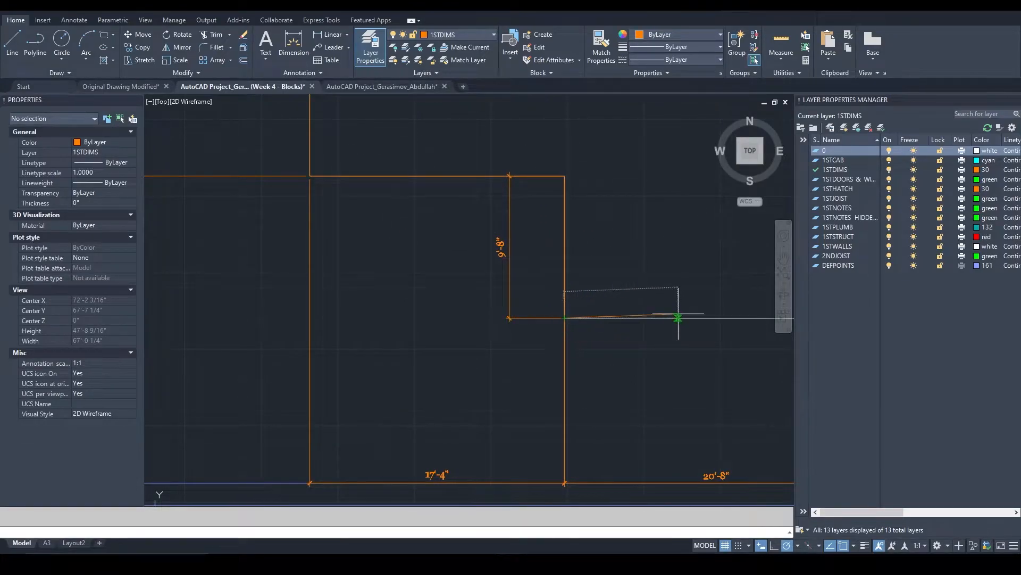
{"action": "middle_click_drag", "start_coordinate": [675, 319], "coordinate": [368, 318]}
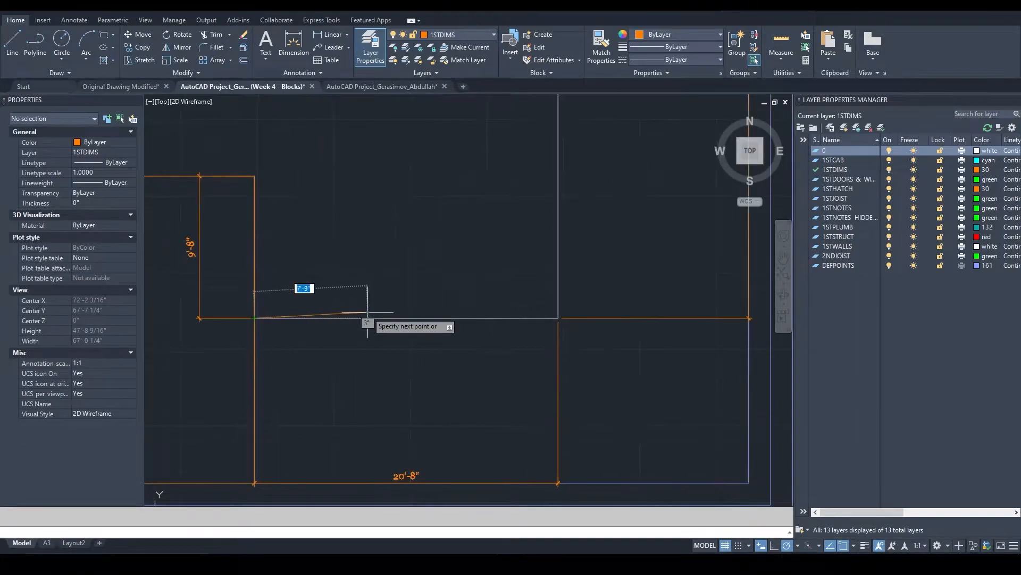
{"action": "left_click", "coordinate": [558, 318]}
{"action": "middle_click_drag", "start_coordinate": [611, 98], "coordinate": [475, 327]}
{"action": "middle_click_drag", "start_coordinate": [464, 198], "coordinate": [475, 416]}
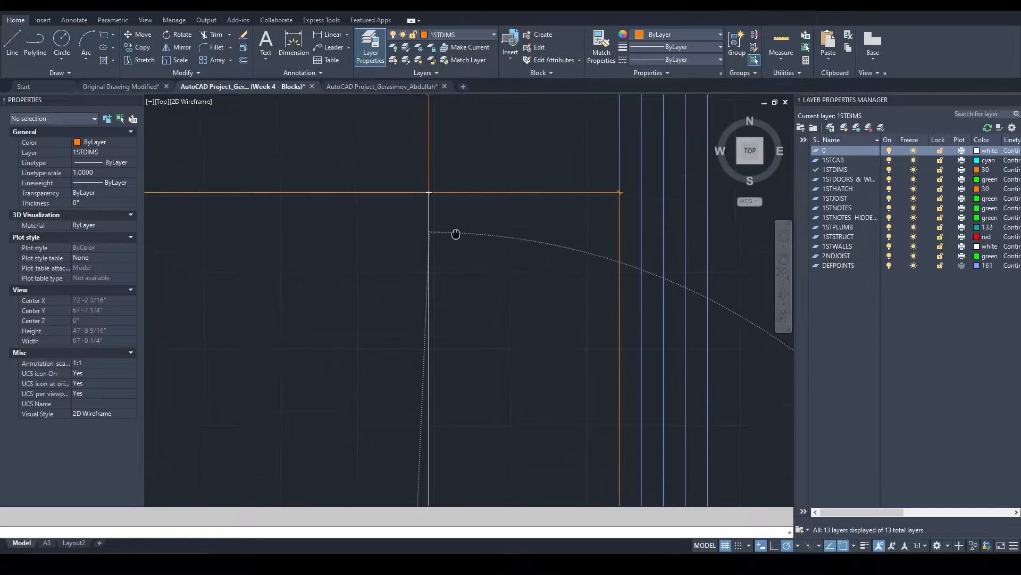
{"action": "middle_click_drag", "start_coordinate": [456, 233], "coordinate": [444, 282]}
{"action": "left_click", "coordinate": [437, 270]}
{"action": "middle_click_drag", "start_coordinate": [519, 323], "coordinate": [611, 237]}
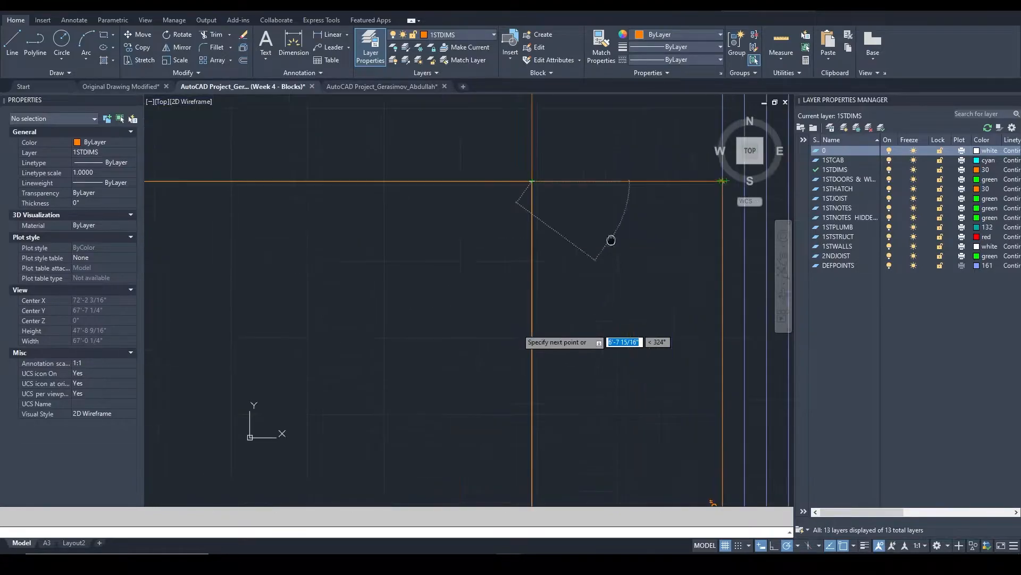
{"action": "key", "text": "Return"}
Move the traced house outline polyline to the 1STWALLS layer and clear the selection
{"action": "left_click", "coordinate": [532, 222]}
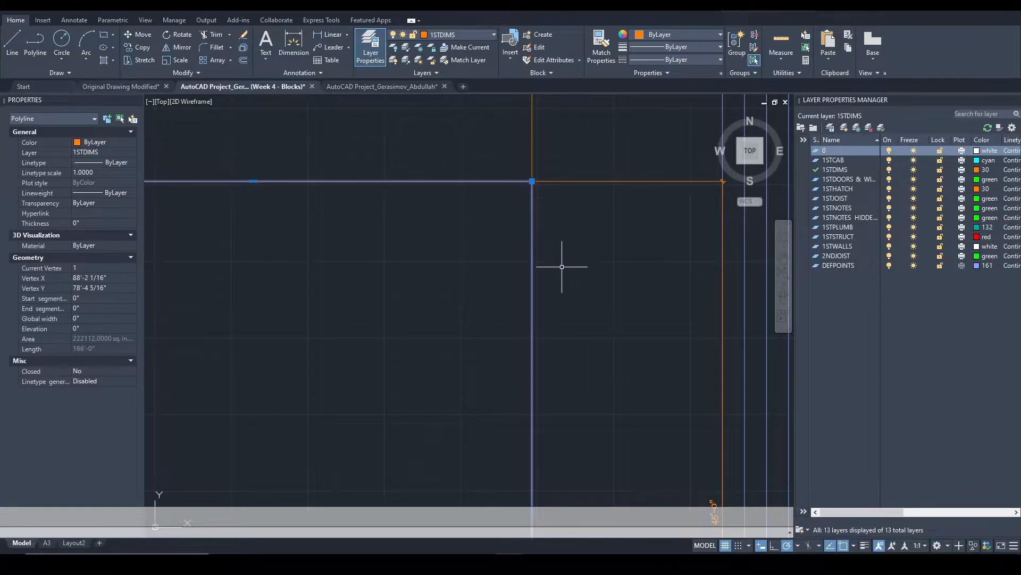
{"action": "scroll", "coordinate": [585, 270], "scroll_direction": "down", "scroll_amount": 2}
{"action": "scroll", "coordinate": [586, 270], "scroll_direction": "down", "scroll_amount": 2}
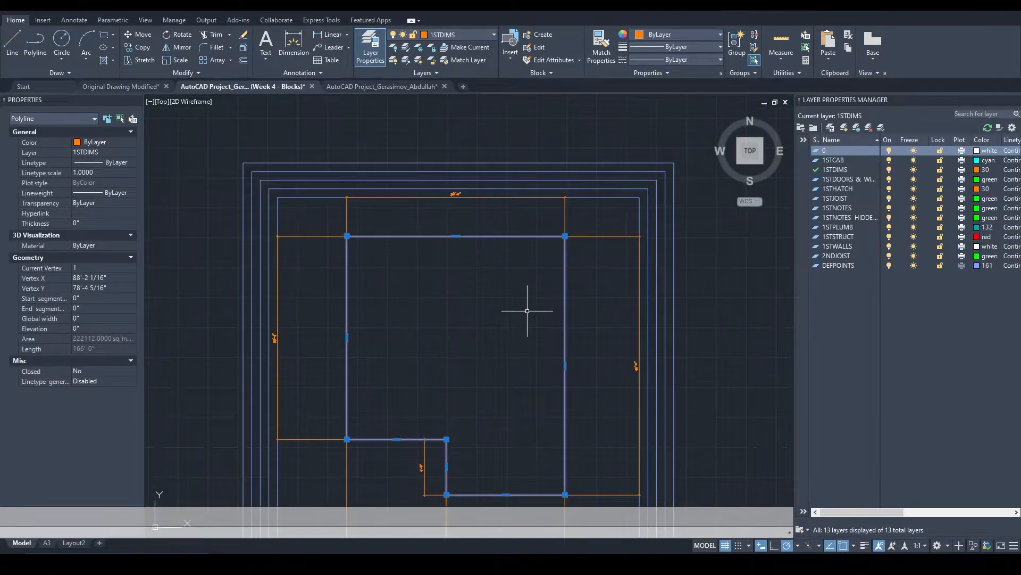
{"action": "scroll", "coordinate": [527, 311], "scroll_direction": "up", "scroll_amount": 2}
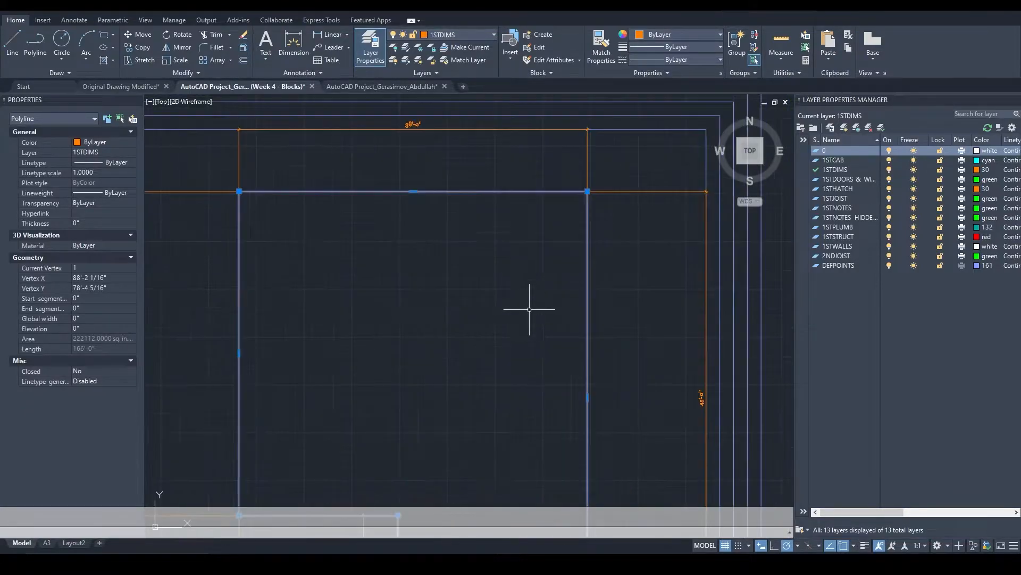
{"action": "left_click", "coordinate": [491, 34]}
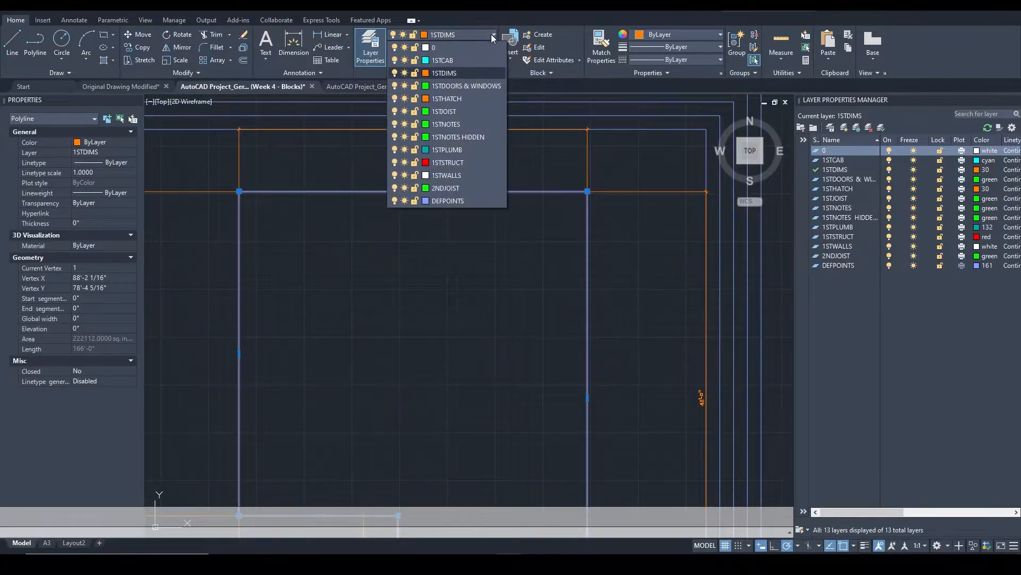
{"action": "left_click", "coordinate": [475, 176]}
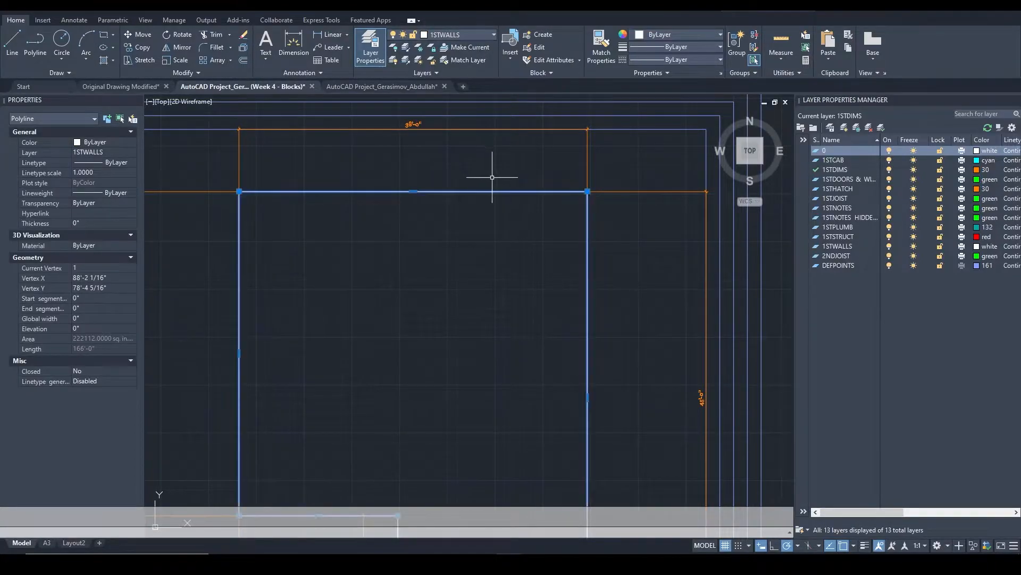
{"action": "key", "text": "Escape"}
{"action": "middle_click", "coordinate": [486, 216]}
{"action": "scroll", "coordinate": [485, 143], "scroll_direction": "up", "scroll_amount": 2}
{"action": "scroll", "coordinate": [487, 149], "scroll_direction": "down", "scroll_amount": 4}
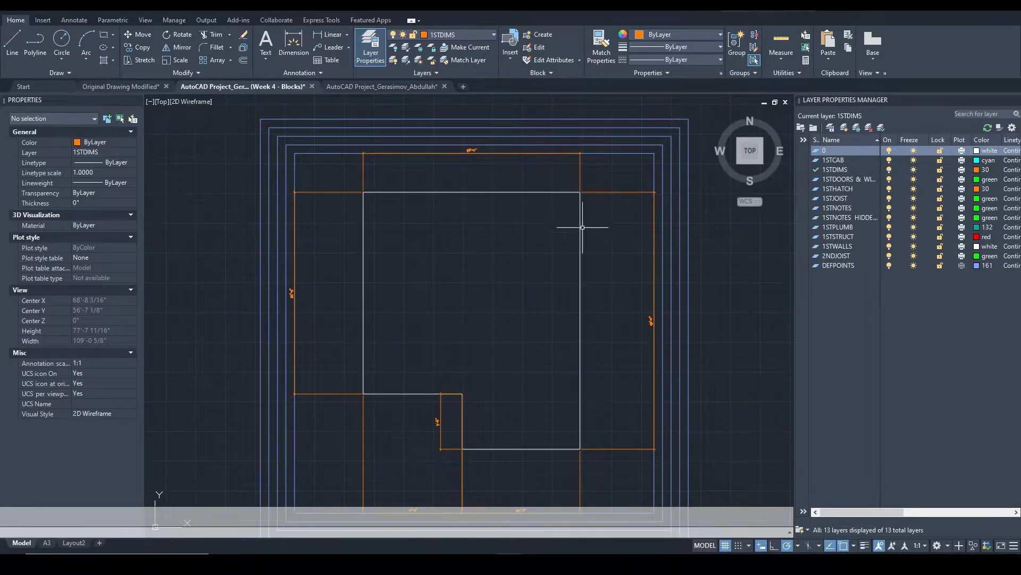
{"action": "middle_click_drag", "start_coordinate": [593, 257], "coordinate": [601, 205]}
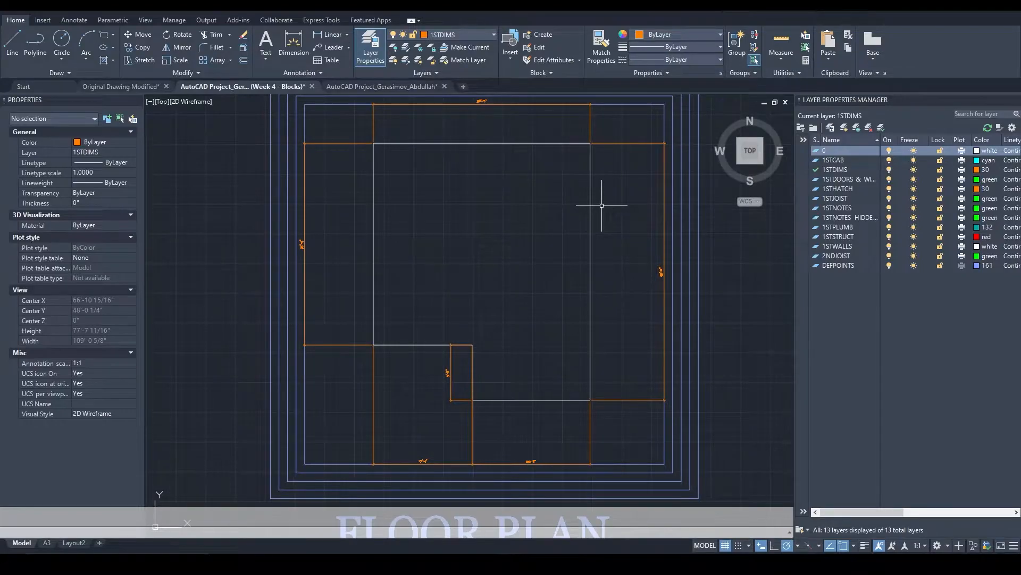
Offset the house outline polyline 4 inches inward to form the exterior wall thickness
{"action": "scroll", "coordinate": [673, 298], "scroll_direction": "up", "scroll_amount": 6}
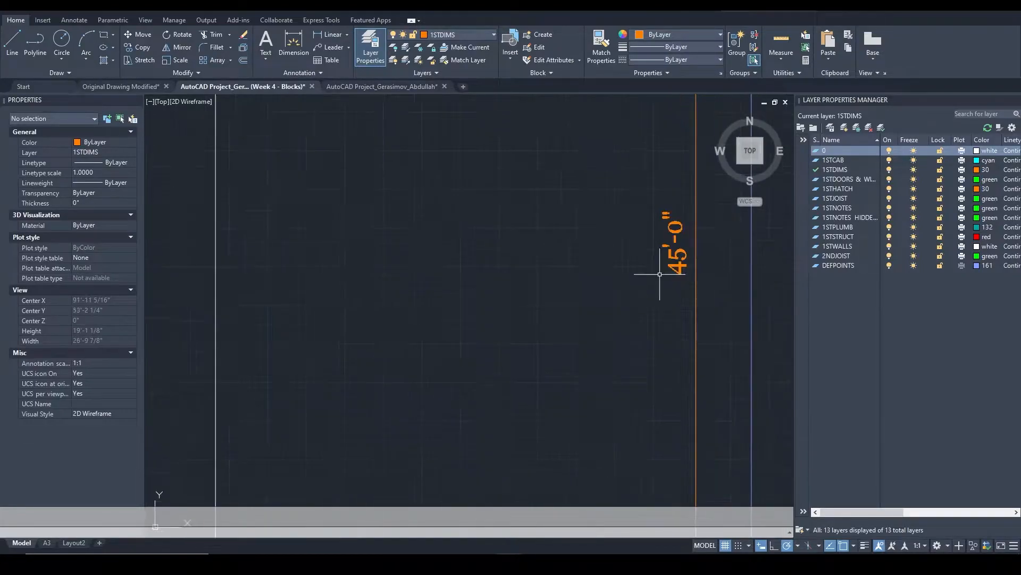
{"action": "middle_click_drag", "start_coordinate": [558, 341], "coordinate": [591, 222]}
{"action": "scroll", "coordinate": [653, 160], "scroll_direction": "down", "scroll_amount": 2}
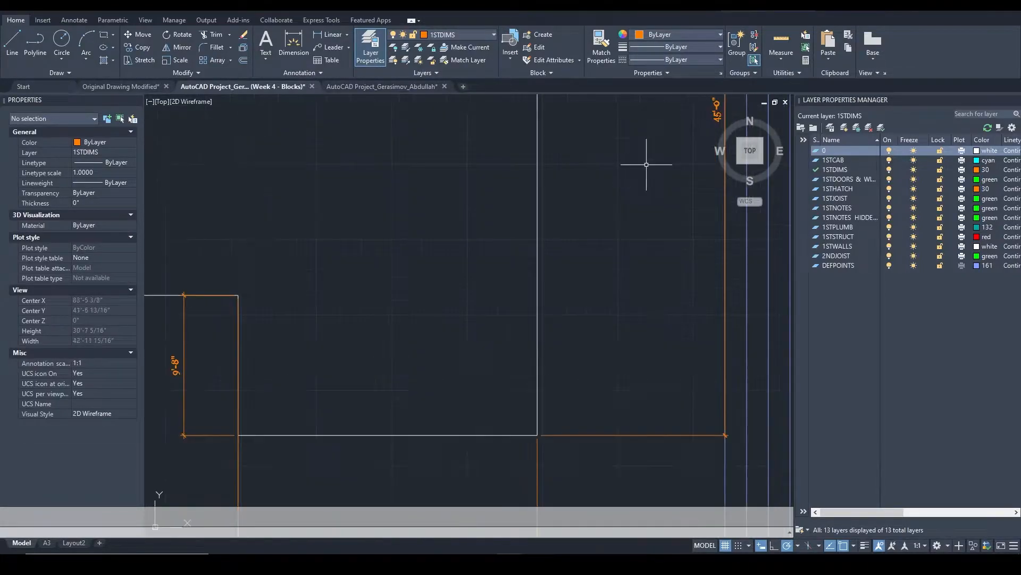
{"action": "scroll", "coordinate": [625, 342], "scroll_direction": "down", "scroll_amount": 2}
{"action": "mouse_move", "coordinate": [466, 171]}
{"action": "middle_mouse_down"}
{"action": "mouse_move", "coordinate": [462, 287]}
{"action": "mouse_move", "coordinate": [499, 273]}
{"action": "middle_mouse_up"}
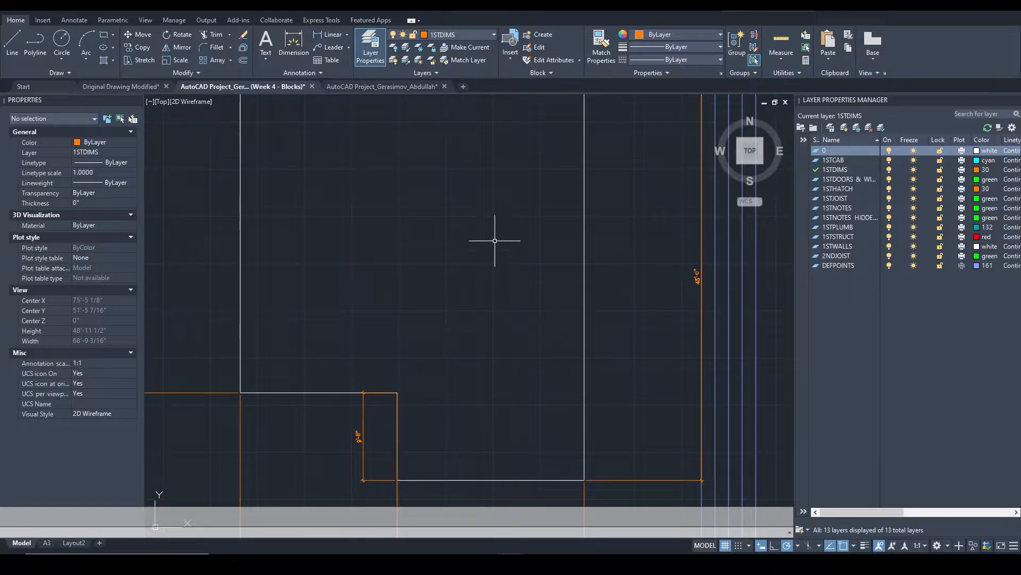
{"action": "type", "text": "o"}
{"action": "key", "text": "Return"}
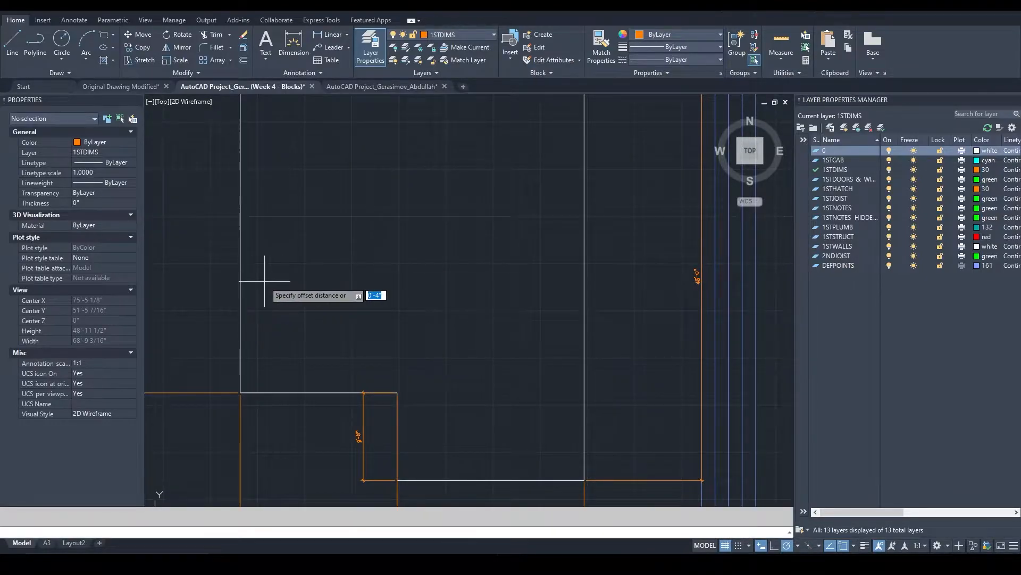
{"action": "key", "text": "Return"}
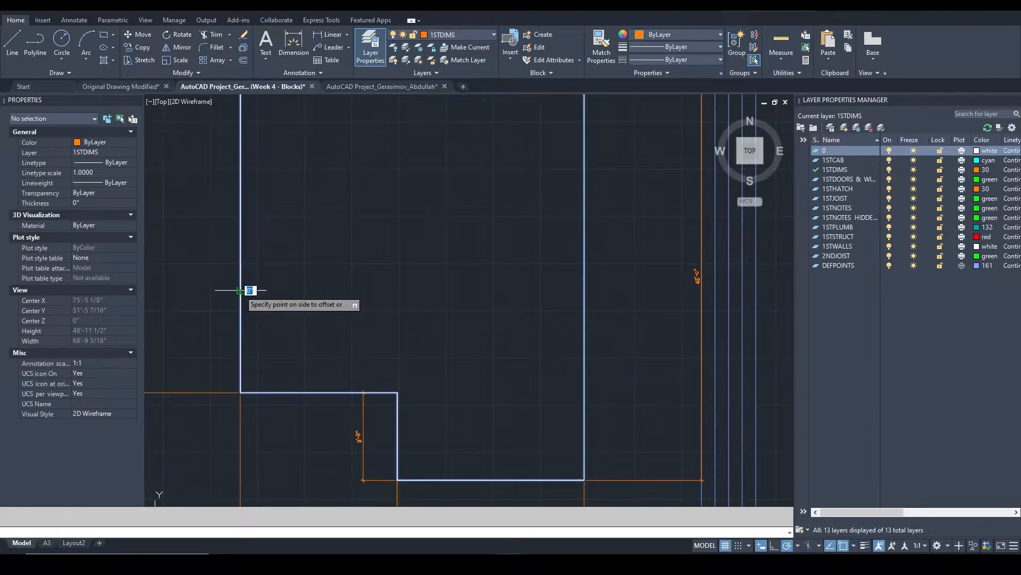
{"action": "left_click", "coordinate": [241, 290]}
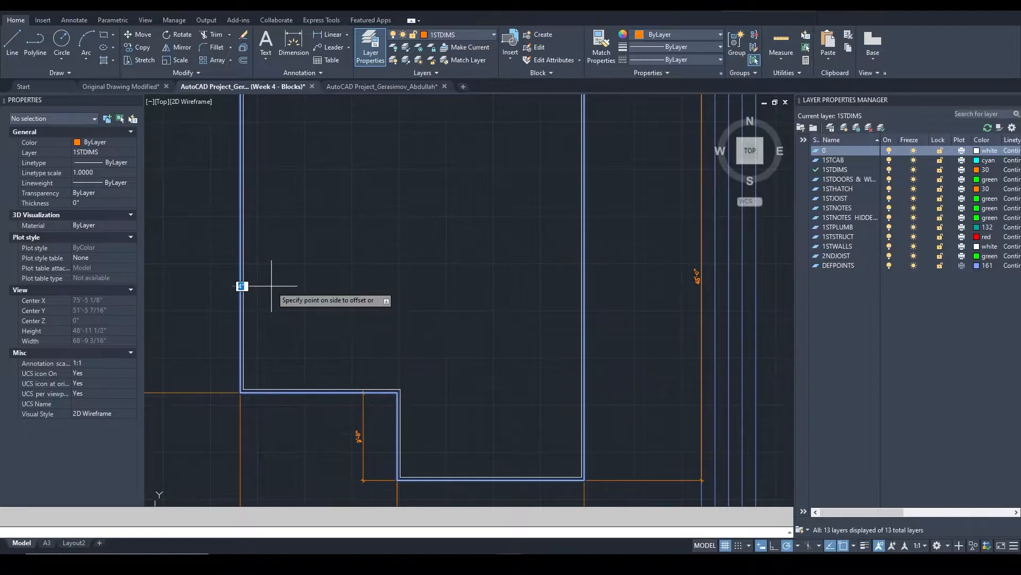
{"action": "left_click", "coordinate": [272, 286]}
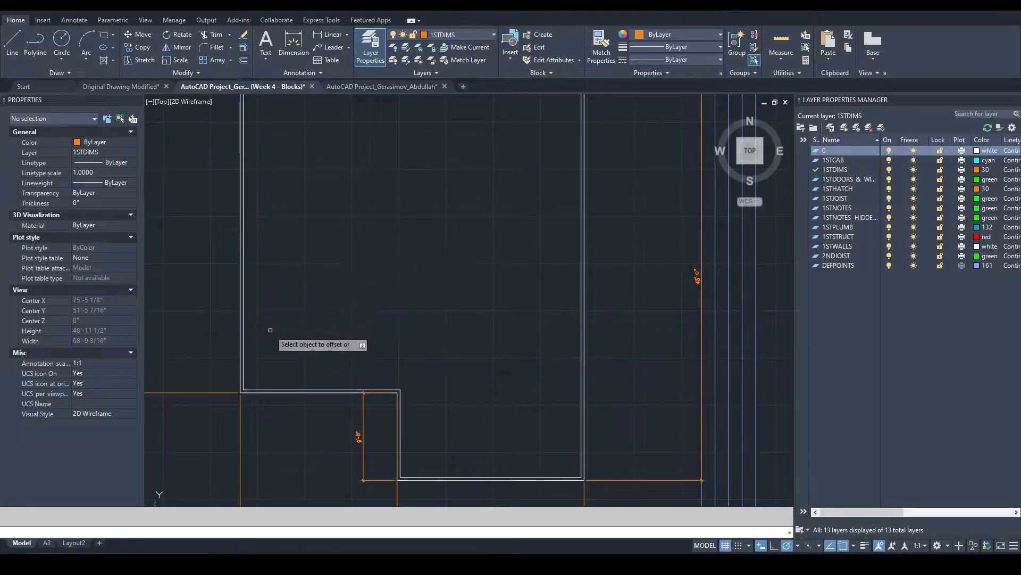
{"action": "scroll", "coordinate": [223, 387], "scroll_direction": "up", "scroll_amount": 5}
{"action": "key", "text": "Escape"}
{"action": "type", "text": "li"}
{"action": "key", "text": "Return"}
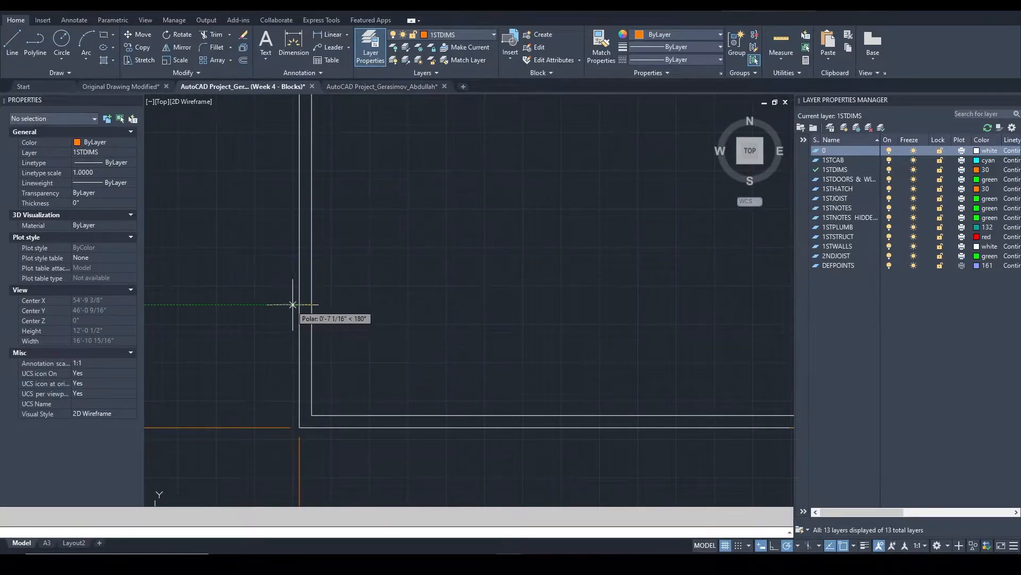
{"action": "left_click", "coordinate": [311, 304]}
{"action": "key", "text": "Escape"}
Inspect the double-line exterior walls around the house outline, especially the left wall and the lower notch
{"action": "scroll", "coordinate": [328, 218], "scroll_direction": "down", "scroll_amount": 5}
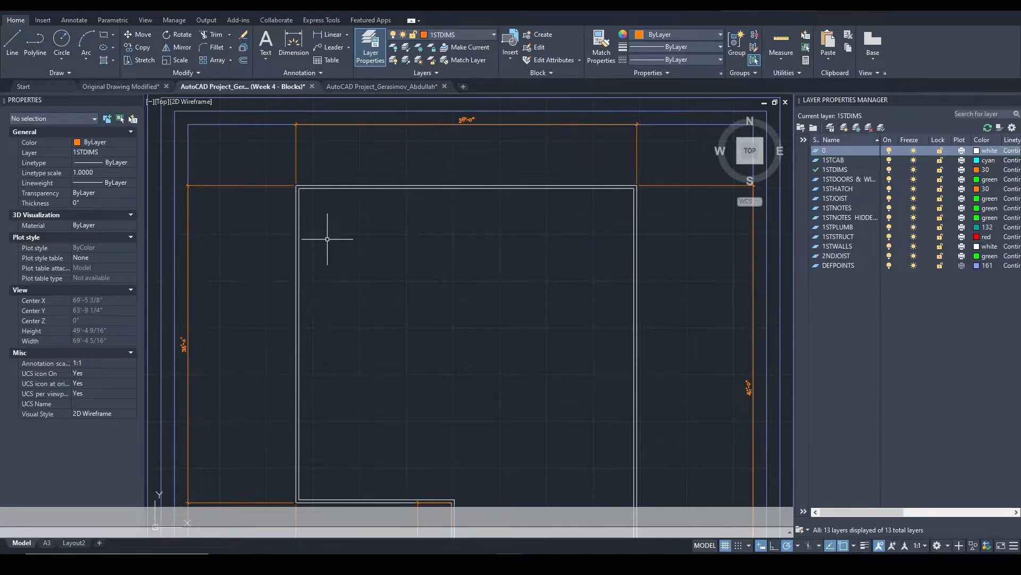
{"action": "mouse_move", "coordinate": [371, 341]}
{"action": "middle_mouse_down"}
{"action": "mouse_move", "coordinate": [354, 259]}
{"action": "mouse_move", "coordinate": [365, 216]}
{"action": "middle_mouse_up"}
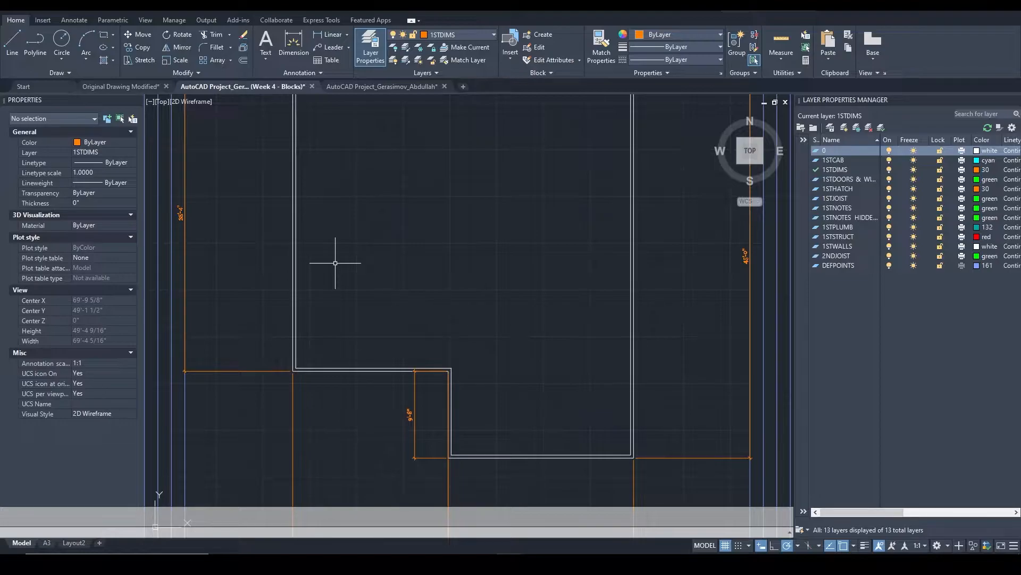
{"action": "scroll", "coordinate": [295, 264], "scroll_direction": "up", "scroll_amount": 4}
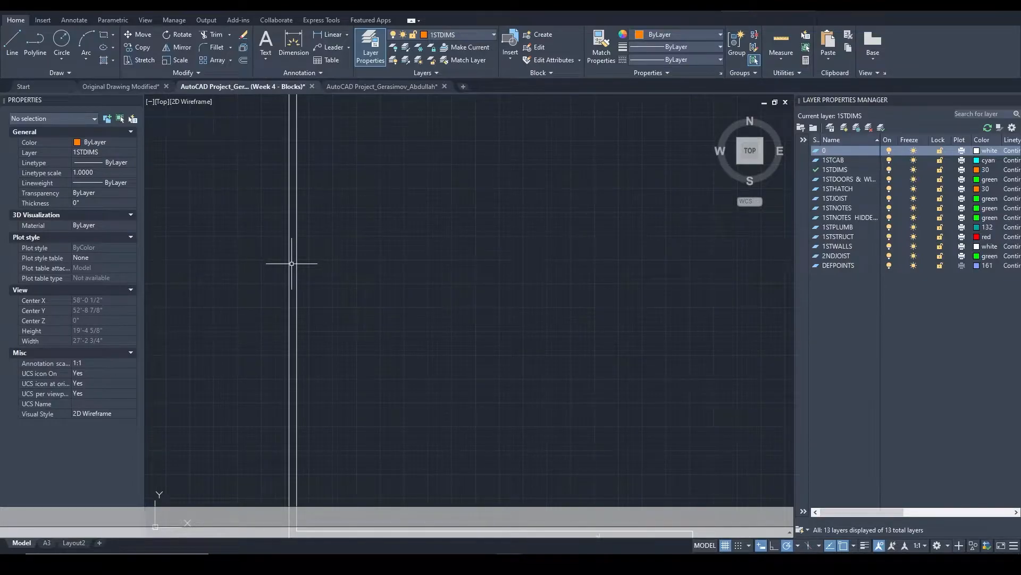
{"action": "scroll", "coordinate": [291, 262], "scroll_direction": "down", "scroll_amount": 2}
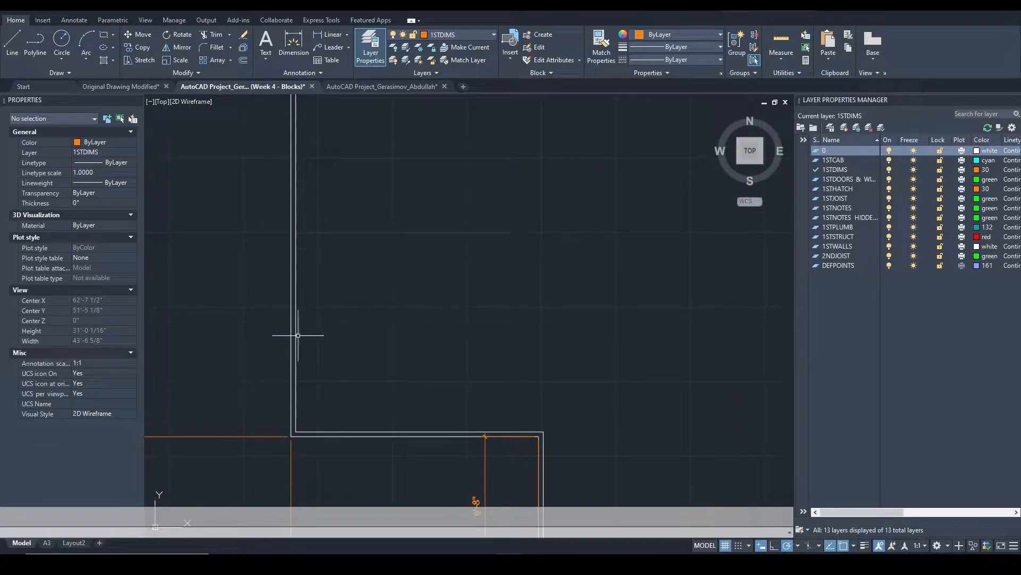
{"action": "scroll", "coordinate": [292, 292], "scroll_direction": "up", "scroll_amount": 6}
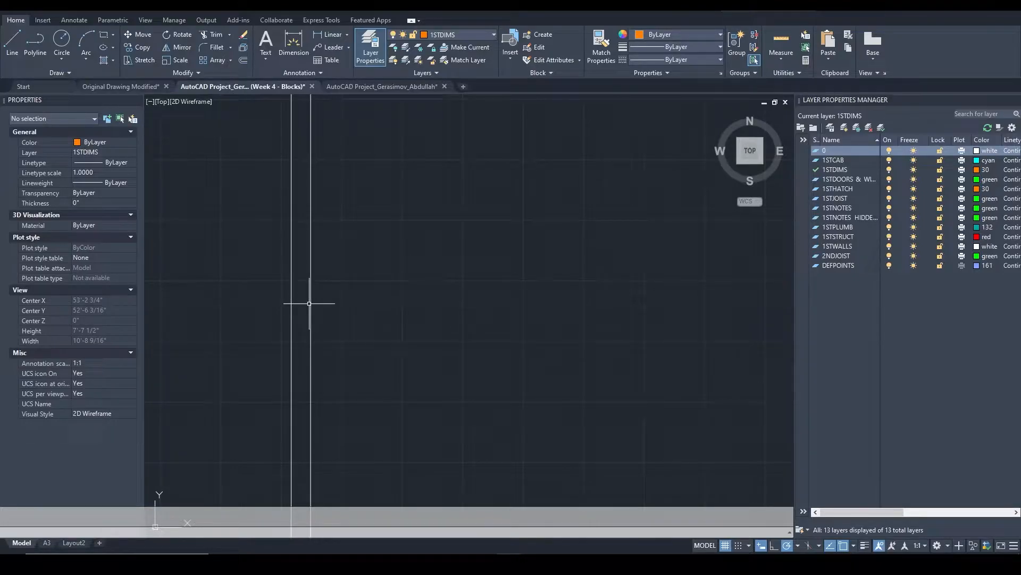
{"action": "scroll", "coordinate": [310, 303], "scroll_direction": "down", "scroll_amount": 8}
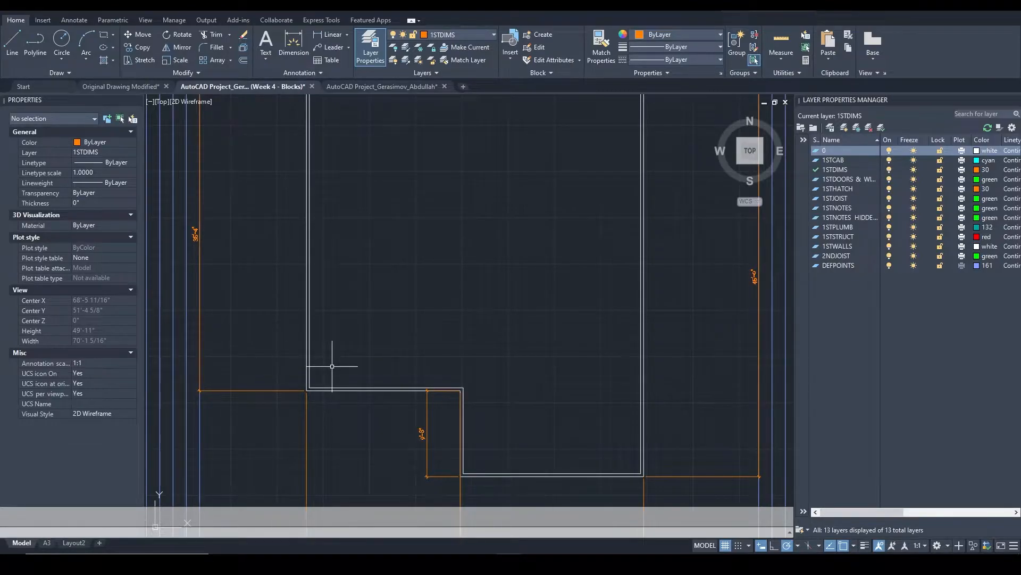
Examine the dimensioned reference floor plan, checking the interior wall thicknesses, the horizontal room spacings and the vertical distances along the right wall
{"action": "scroll", "coordinate": [654, 266], "scroll_direction": "down", "scroll_amount": 5}
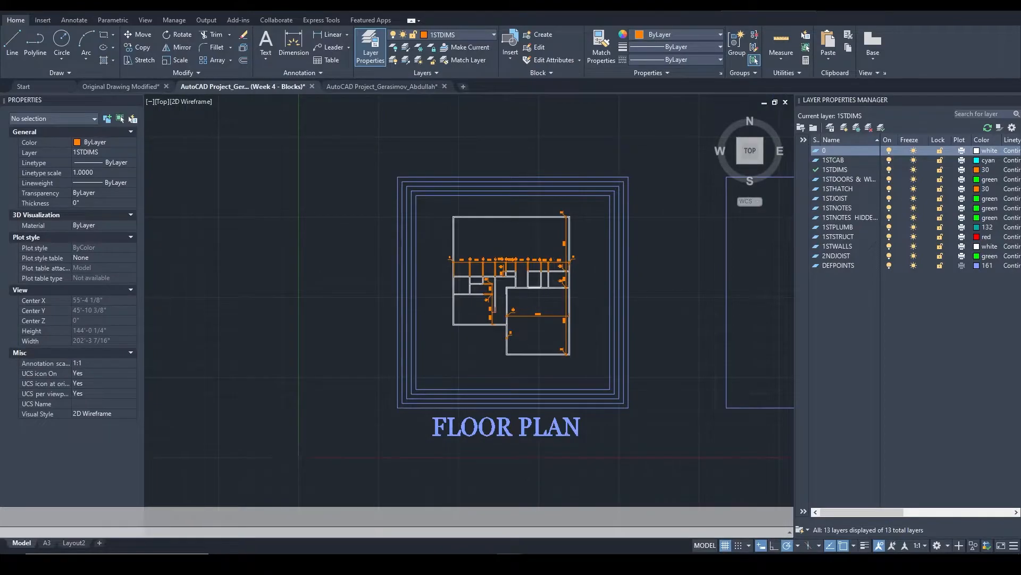
{"action": "scroll", "coordinate": [537, 284], "scroll_direction": "up", "scroll_amount": 2}
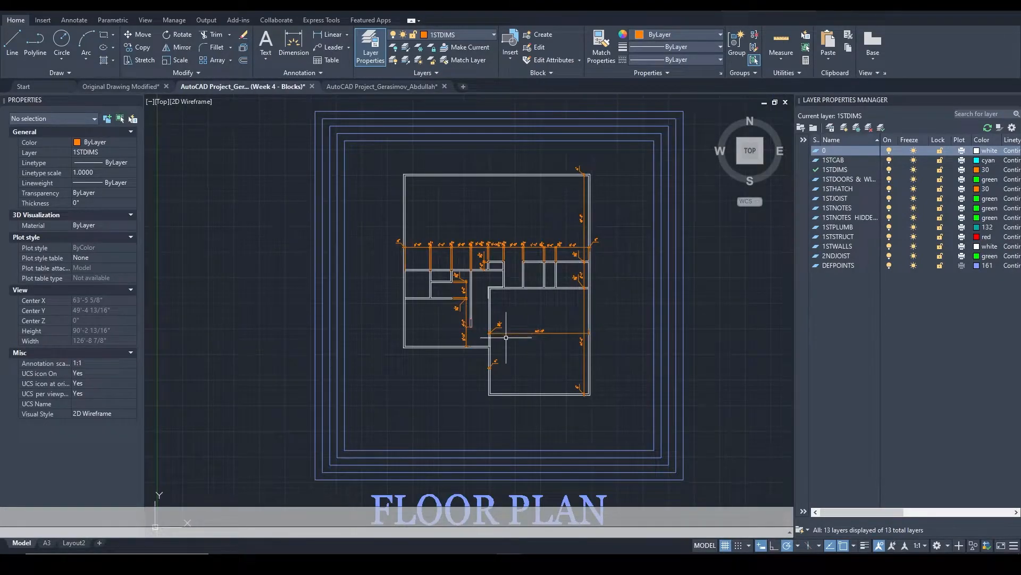
{"action": "scroll", "coordinate": [505, 343], "scroll_direction": "up", "scroll_amount": 4}
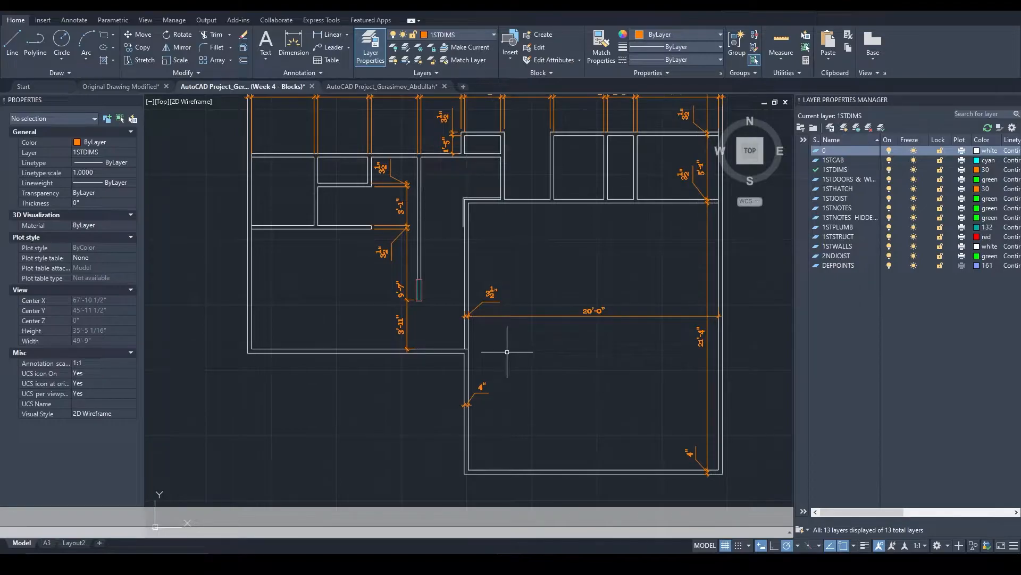
{"action": "mouse_move", "coordinate": [413, 229]}
{"action": "middle_mouse_down"}
{"action": "mouse_move", "coordinate": [458, 339]}
{"action": "mouse_move", "coordinate": [417, 348]}
{"action": "middle_mouse_up"}
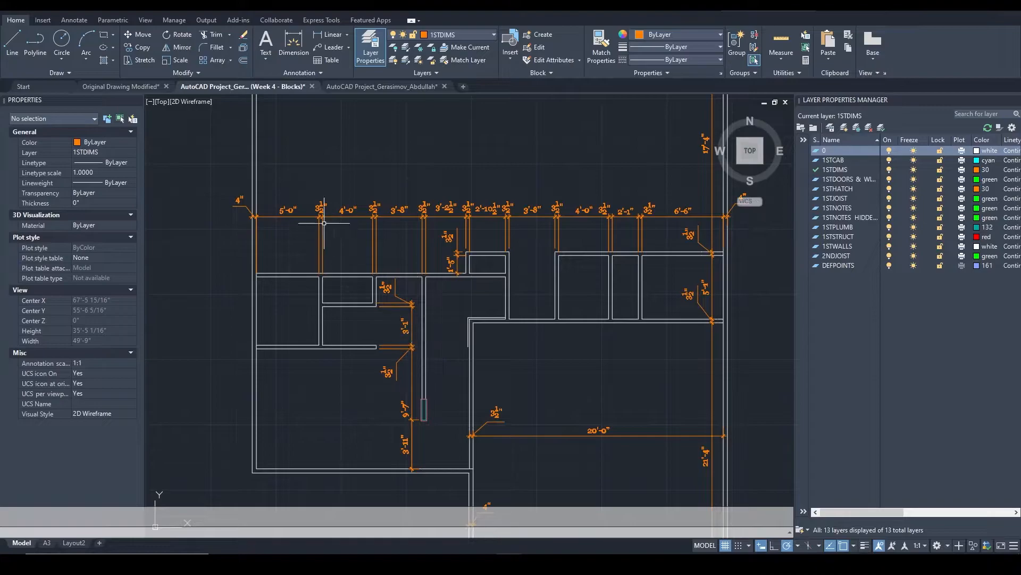
{"action": "scroll", "coordinate": [324, 223], "scroll_direction": "up", "scroll_amount": 2}
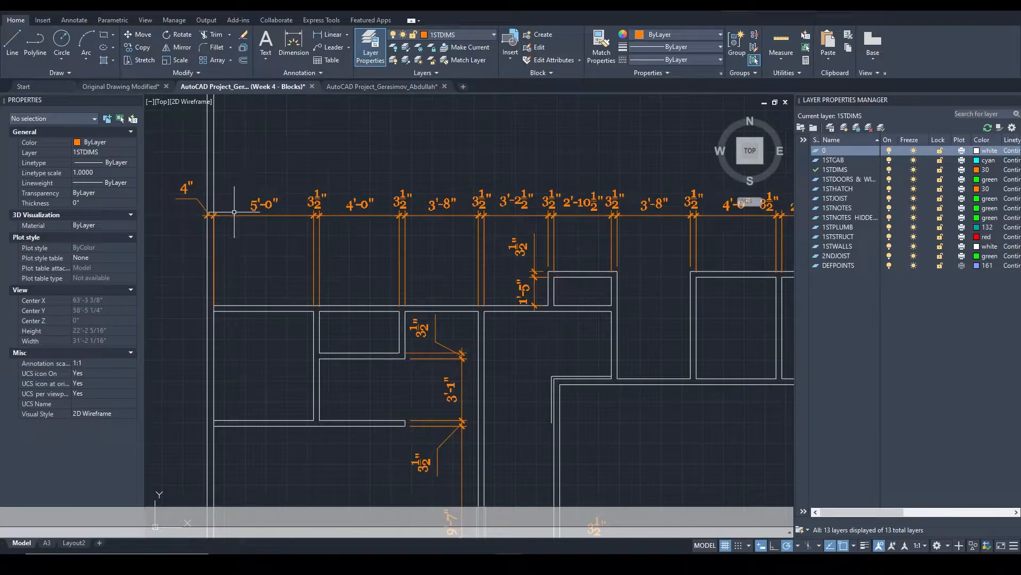
{"action": "middle_click_drag", "start_coordinate": [627, 274], "coordinate": [398, 270]}
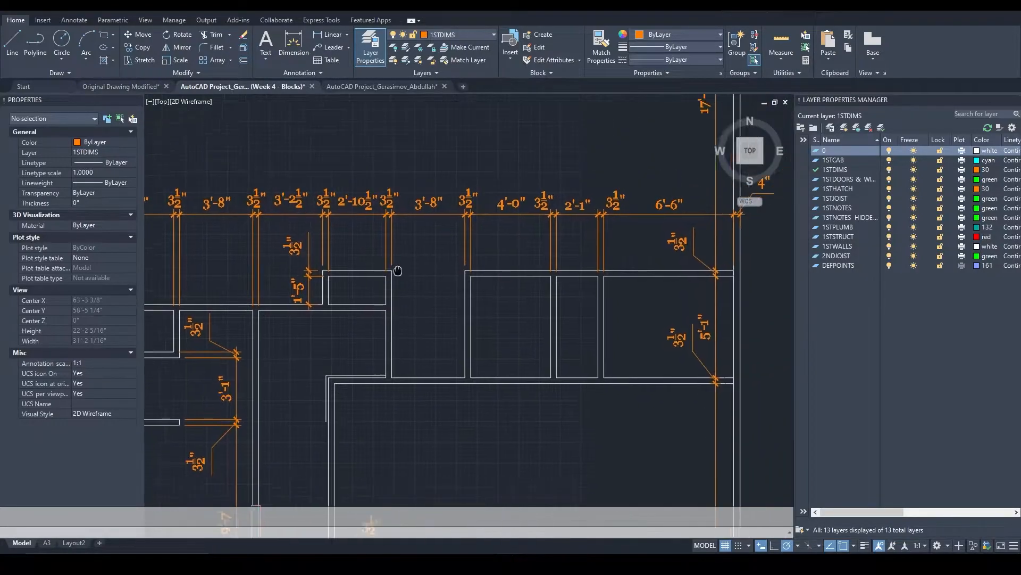
{"action": "scroll", "coordinate": [627, 255], "scroll_direction": "down", "scroll_amount": 2}
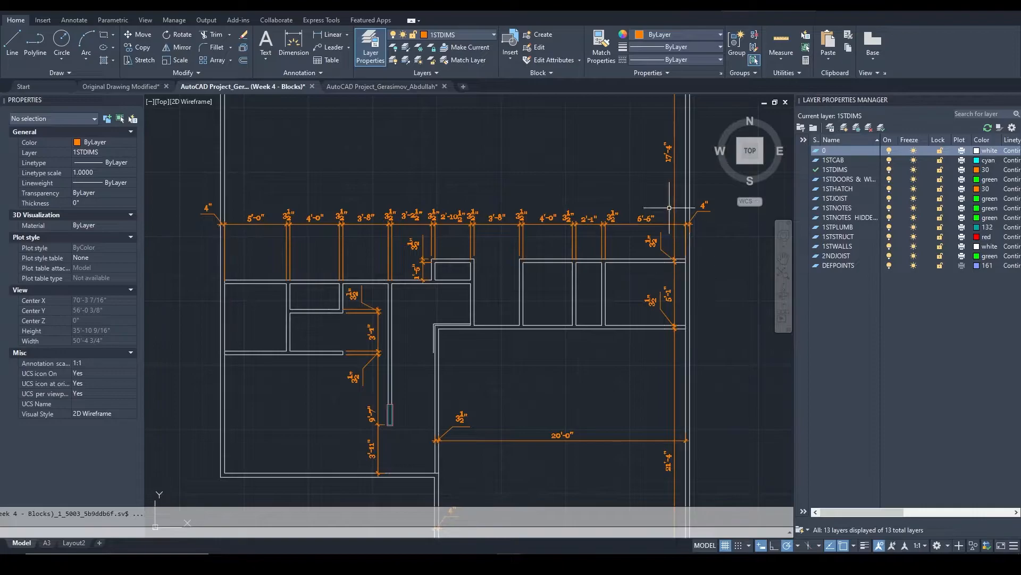
{"action": "middle_click_drag", "start_coordinate": [669, 208], "coordinate": [591, 331]}
{"action": "scroll", "coordinate": [609, 197], "scroll_direction": "up", "scroll_amount": 2}
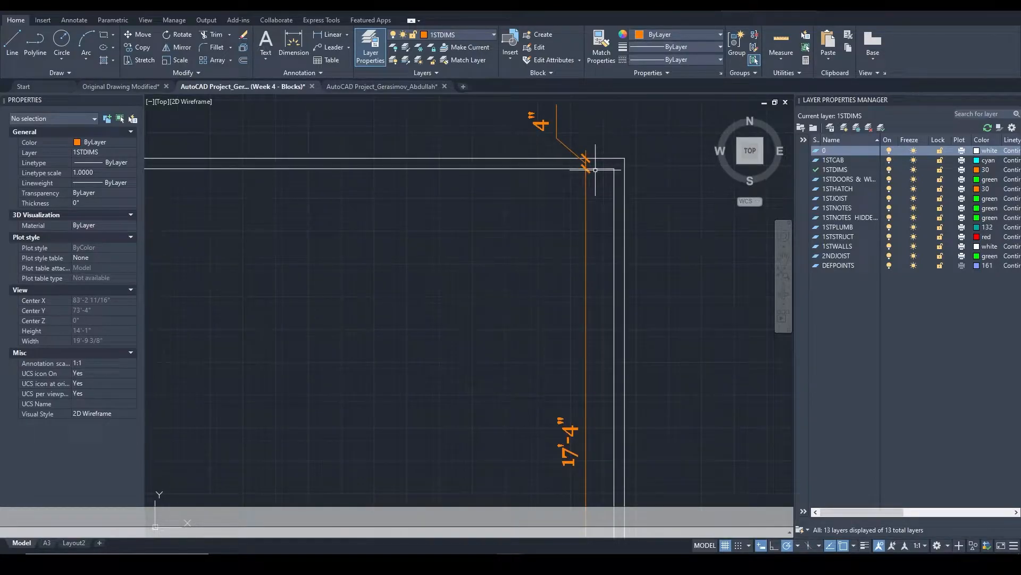
{"action": "middle_click_drag", "start_coordinate": [588, 349], "coordinate": [586, 336]}
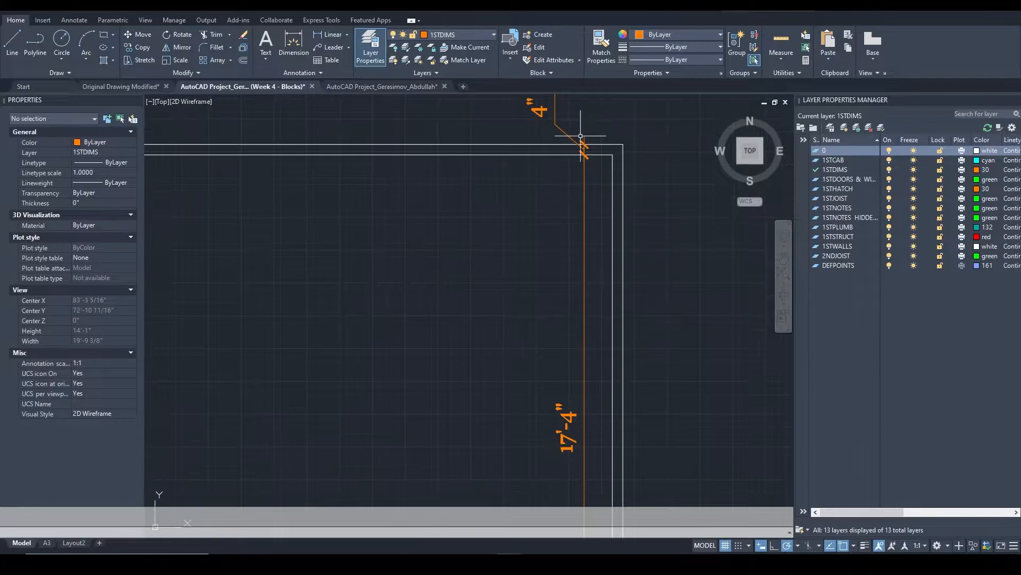
{"action": "middle_click_drag", "start_coordinate": [589, 277], "coordinate": [588, 217]}
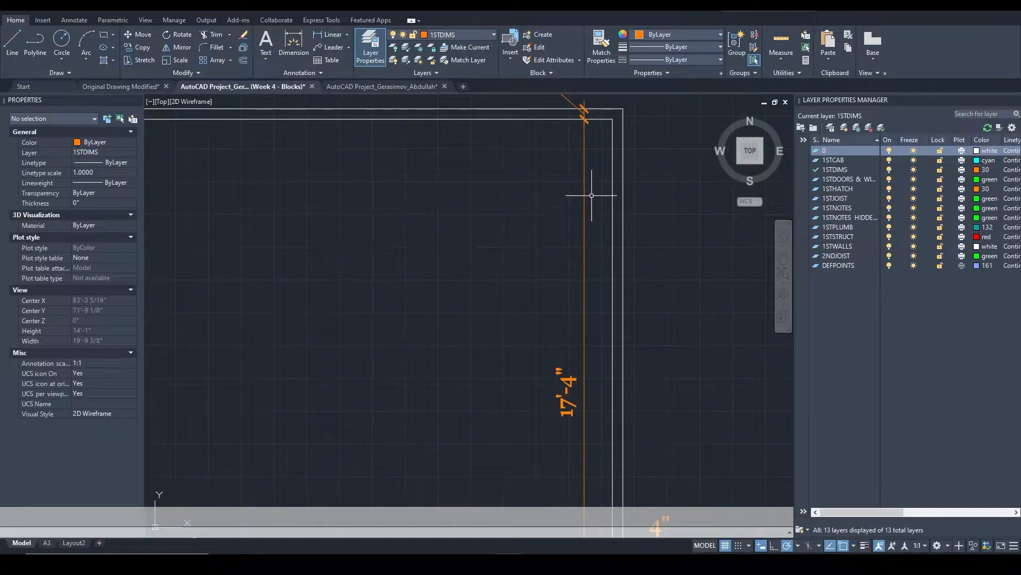
{"action": "scroll", "coordinate": [591, 217], "scroll_direction": "down", "scroll_amount": 3}
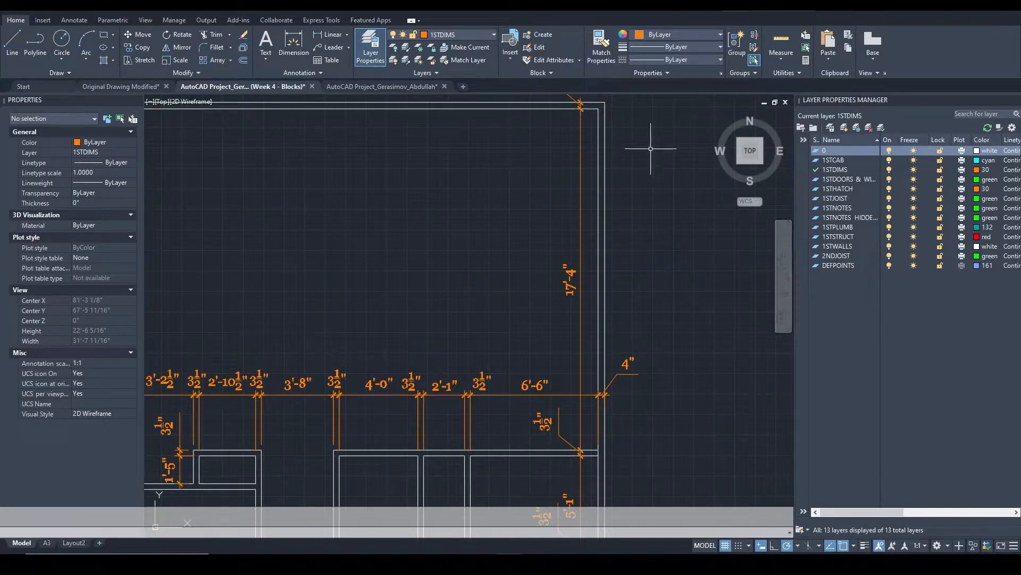
Make DEFPOINTS the current layer and draw a horizontal construction line across the reference plan, above its row of horizontal dimensions
{"action": "left_click", "coordinate": [490, 33]}
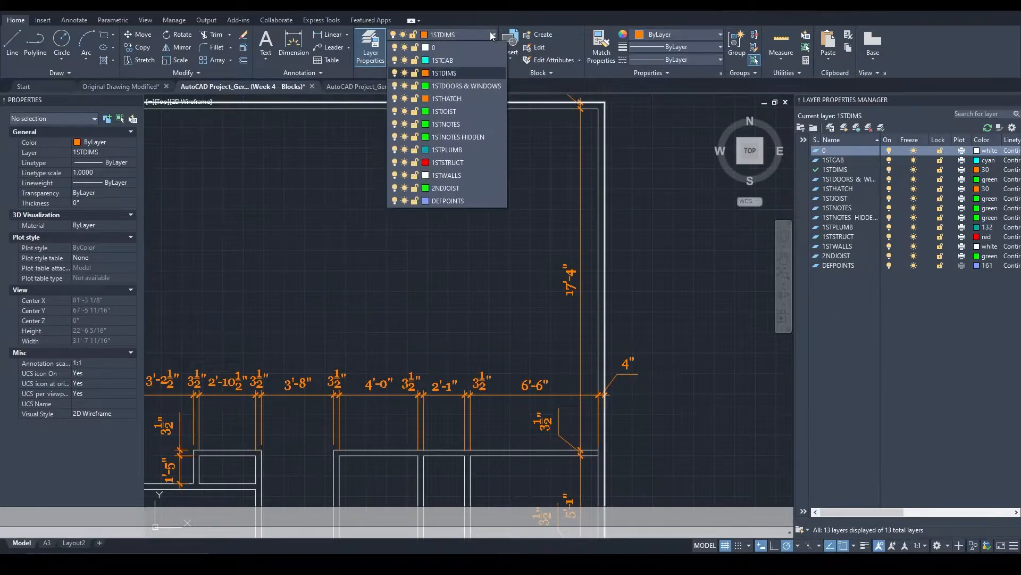
{"action": "left_click", "coordinate": [452, 200]}
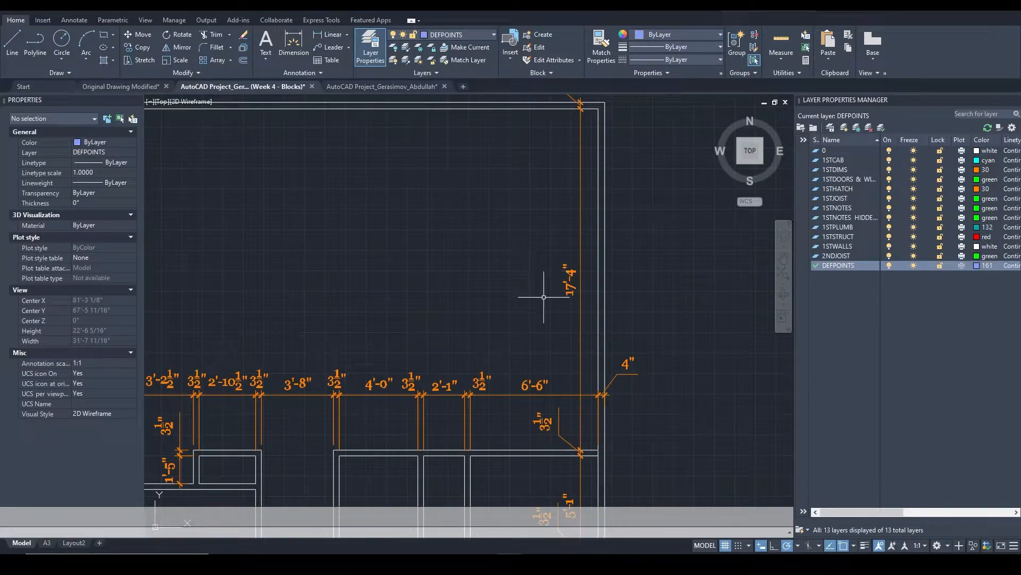
{"action": "type", "text": "X"}
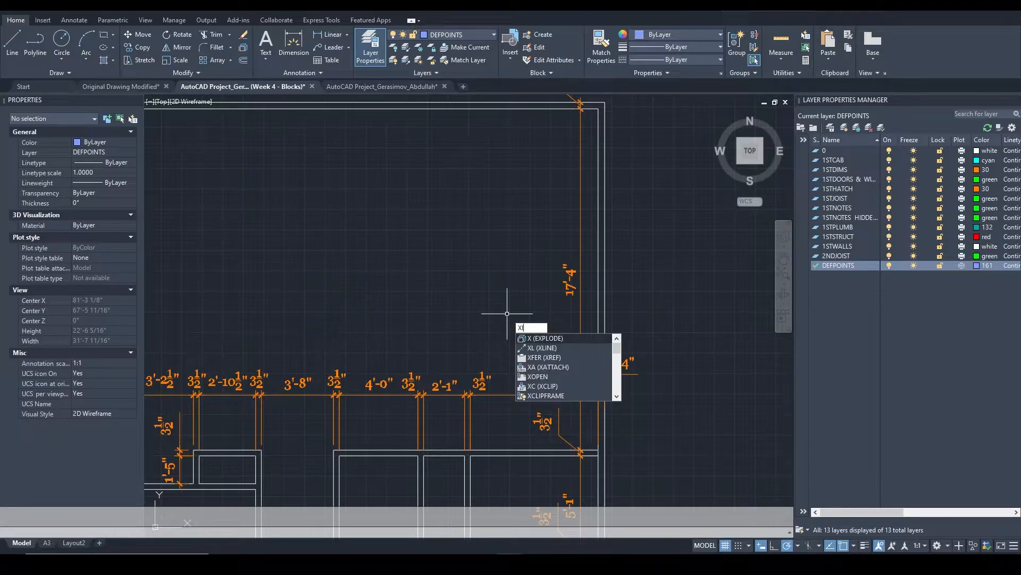
{"action": "type", "text": "L"}
{"action": "key", "text": "Return"}
{"action": "left_click", "coordinate": [366, 314]}
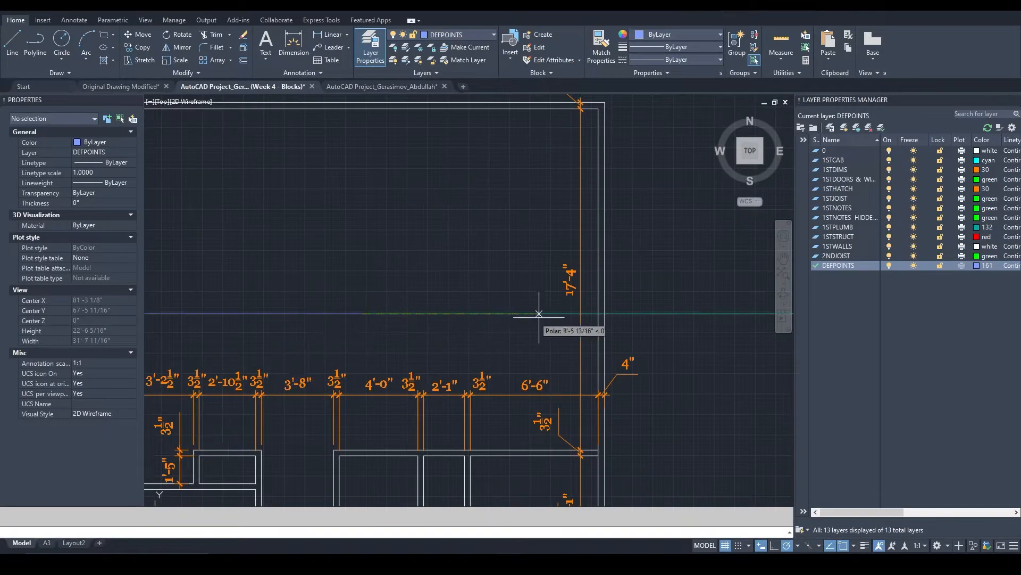
{"action": "left_click", "coordinate": [660, 313]}
{"action": "key", "text": "Return"}
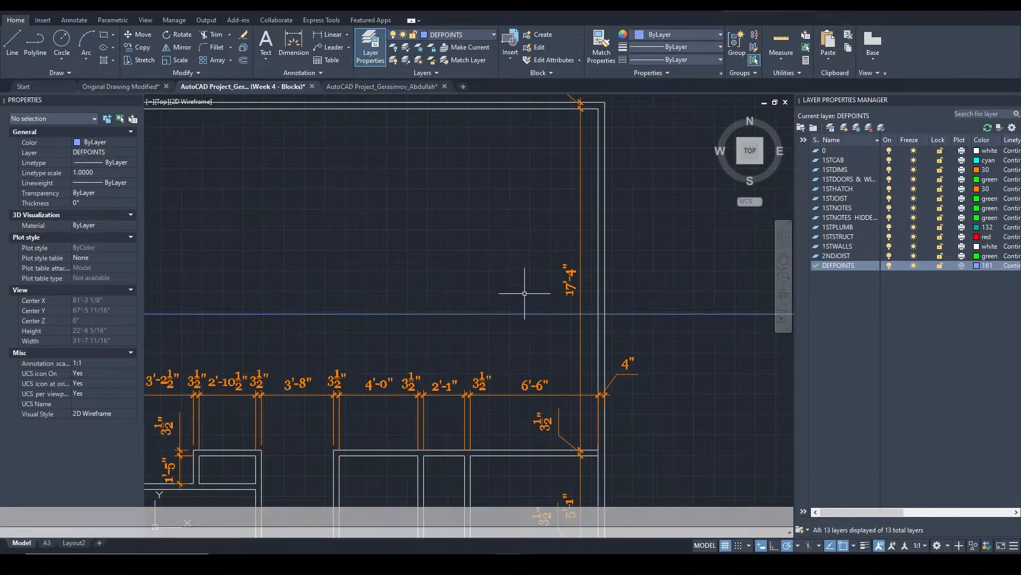
Move the horizontal construction line down onto the upper face of the interior wall that meets the right exterior wall
{"action": "left_click", "coordinate": [383, 318]}
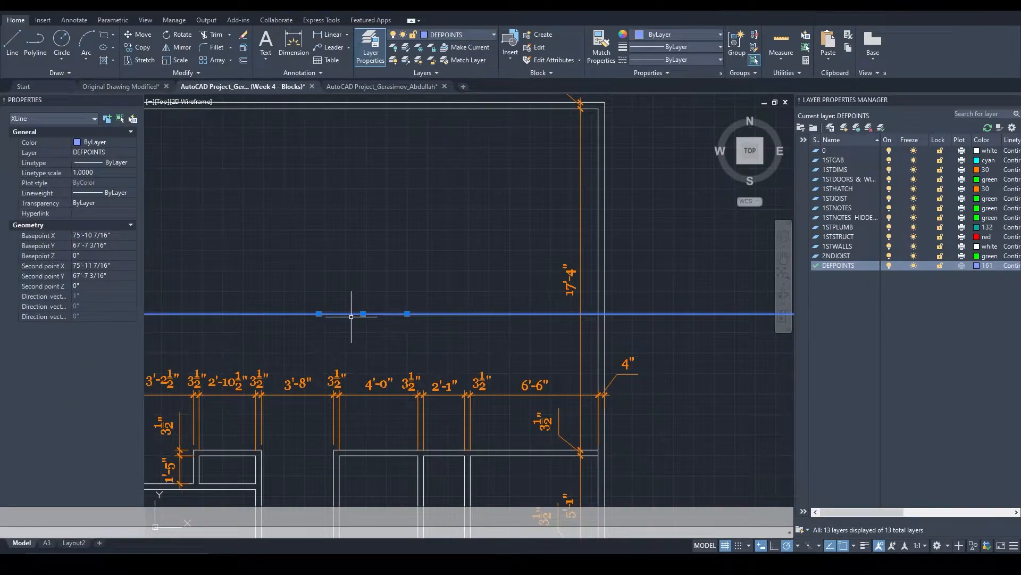
{"action": "scroll", "coordinate": [351, 317], "scroll_direction": "down", "scroll_amount": 10}
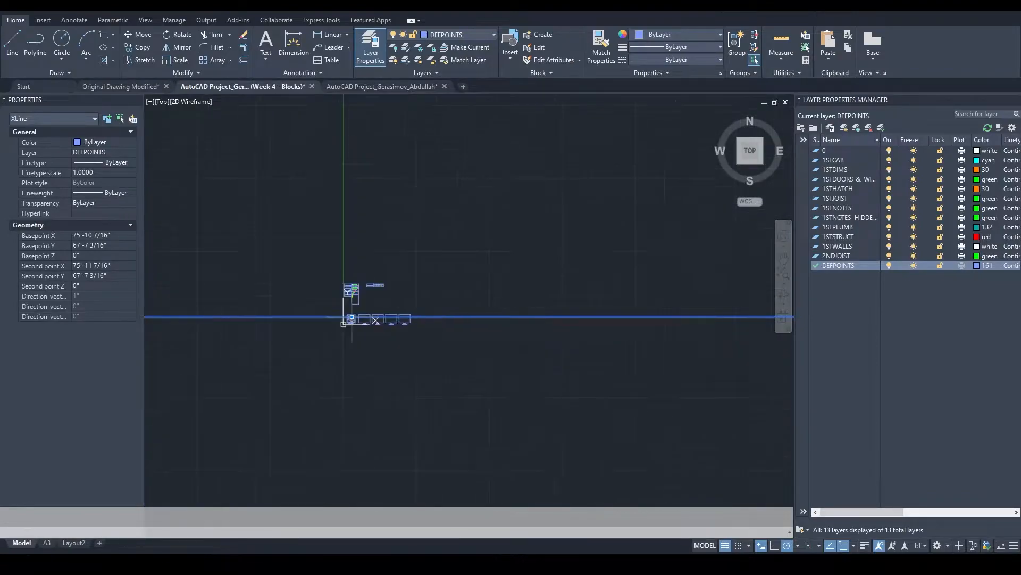
{"action": "scroll", "coordinate": [351, 318], "scroll_direction": "down", "scroll_amount": 2}
{"action": "scroll", "coordinate": [352, 308], "scroll_direction": "up", "scroll_amount": 8}
{"action": "scroll", "coordinate": [394, 411], "scroll_direction": "up", "scroll_amount": 8}
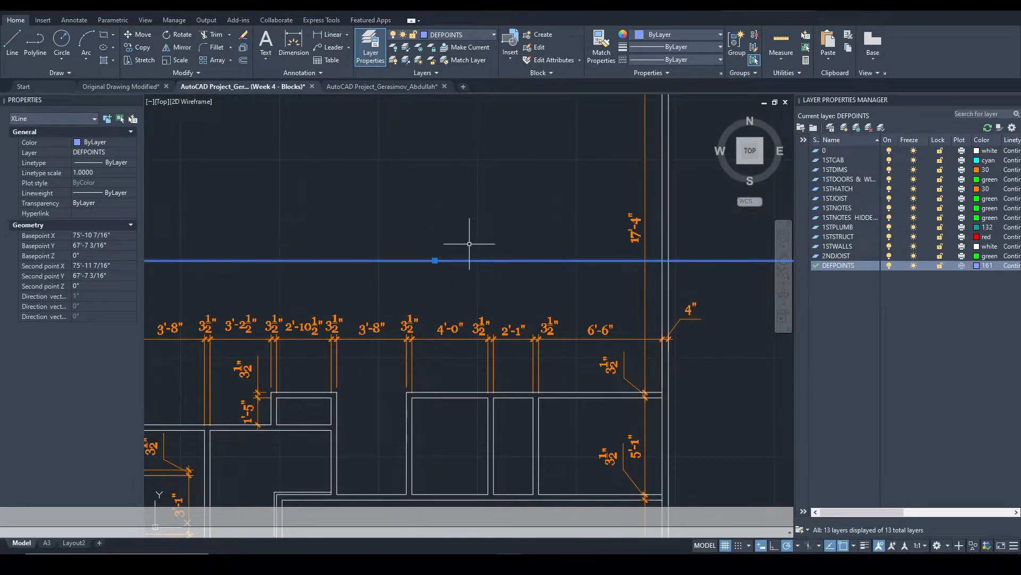
{"action": "middle_click_drag", "start_coordinate": [511, 292], "coordinate": [478, 227]}
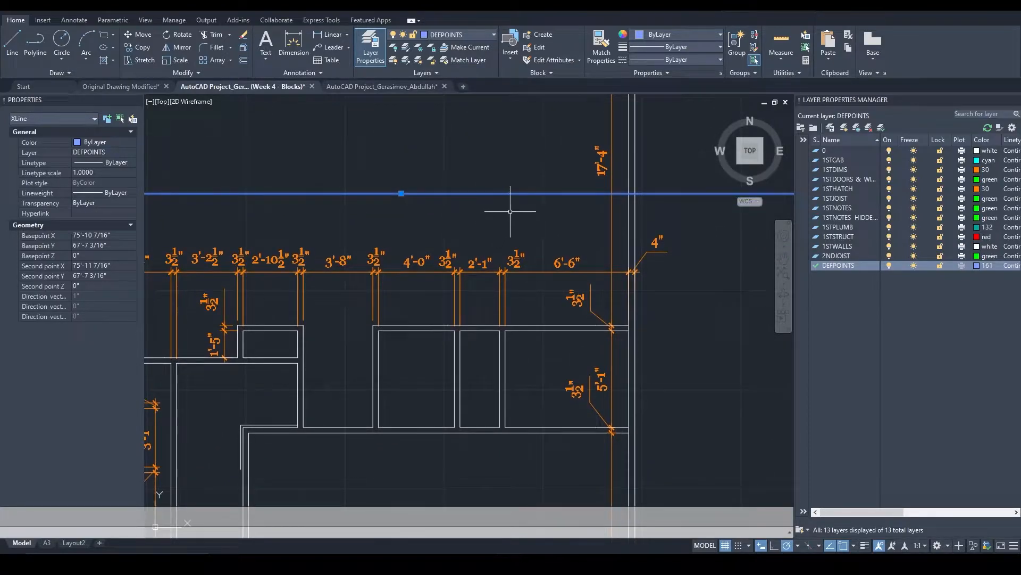
{"action": "type", "text": "m"}
{"action": "key", "text": "Return"}
{"action": "left_click", "coordinate": [512, 195]}
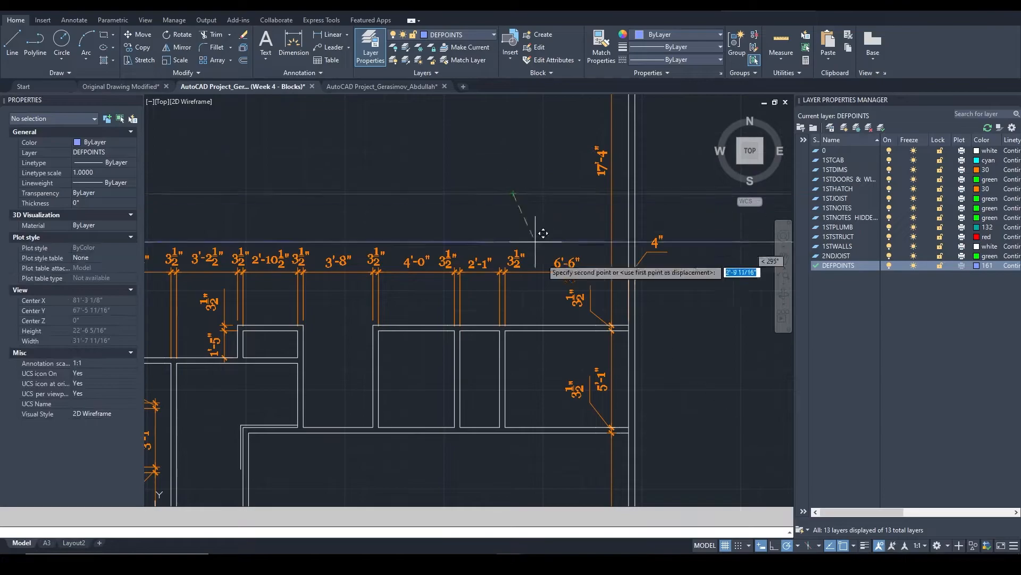
{"action": "left_click", "coordinate": [555, 324]}
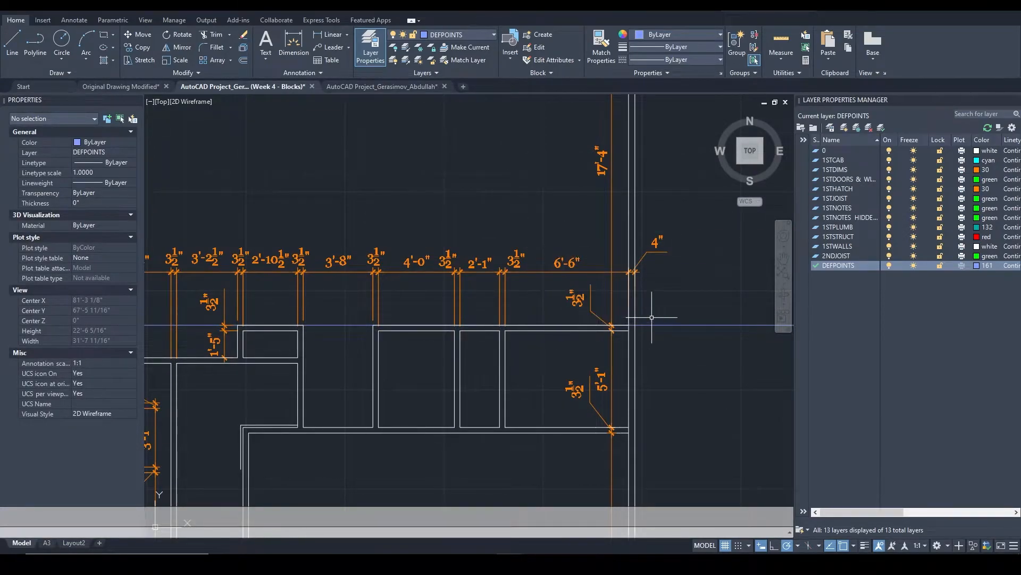
Draw another horizontal construction line along the inner face of the upper exterior wall
{"action": "left_click", "coordinate": [672, 324]}
{"action": "scroll", "coordinate": [652, 257], "scroll_direction": "down", "scroll_amount": 3}
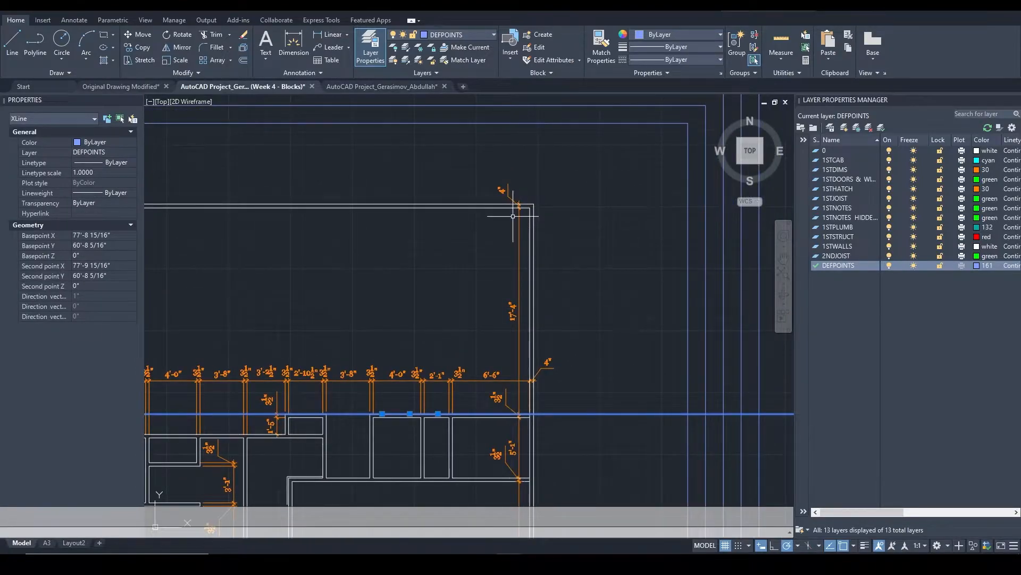
{"action": "middle_click_drag", "start_coordinate": [497, 221], "coordinate": [495, 306]}
{"action": "key", "text": "Escape"}
{"action": "type", "text": "xl"}
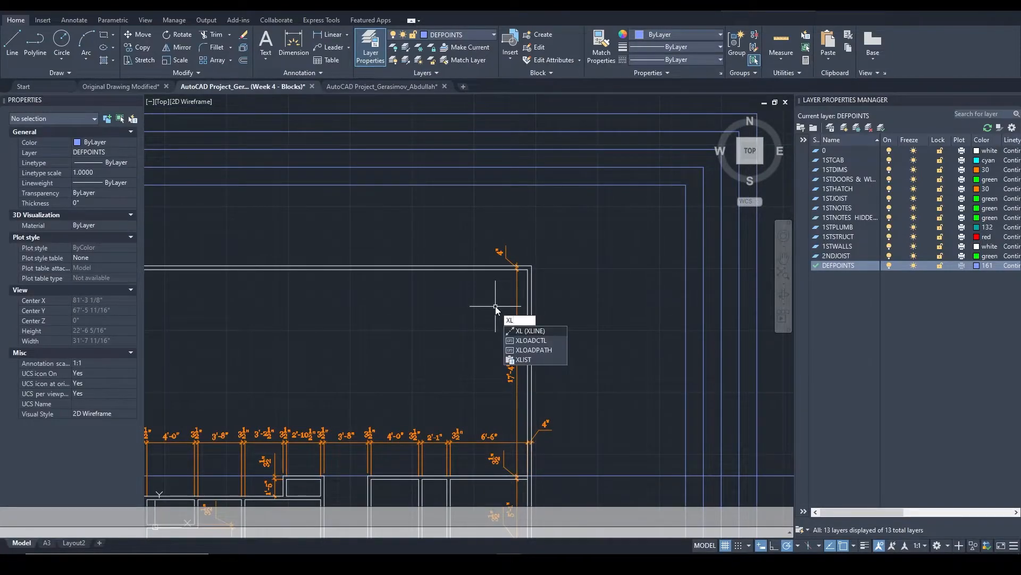
{"action": "key", "text": "Return"}
{"action": "scroll", "coordinate": [455, 274], "scroll_direction": "up", "scroll_amount": 4}
{"action": "left_click", "coordinate": [454, 275]}
{"action": "scroll", "coordinate": [453, 275], "scroll_direction": "down", "scroll_amount": 4}
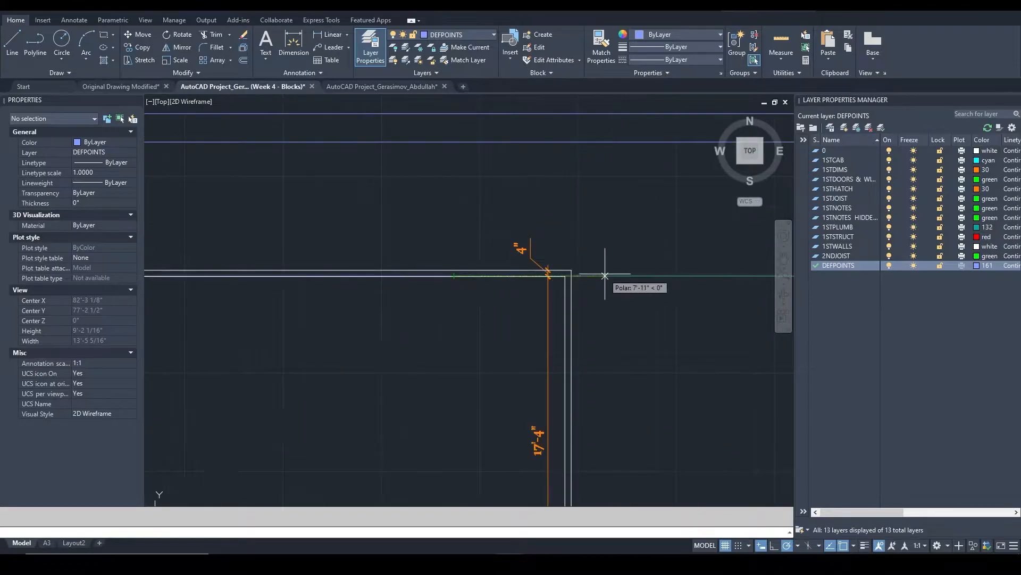
{"action": "left_click", "coordinate": [646, 275]}
{"action": "key", "text": "Return"}
Move the new construction line 17'4" straight down from the upper exterior wall's inner face
{"action": "left_click", "coordinate": [625, 276]}
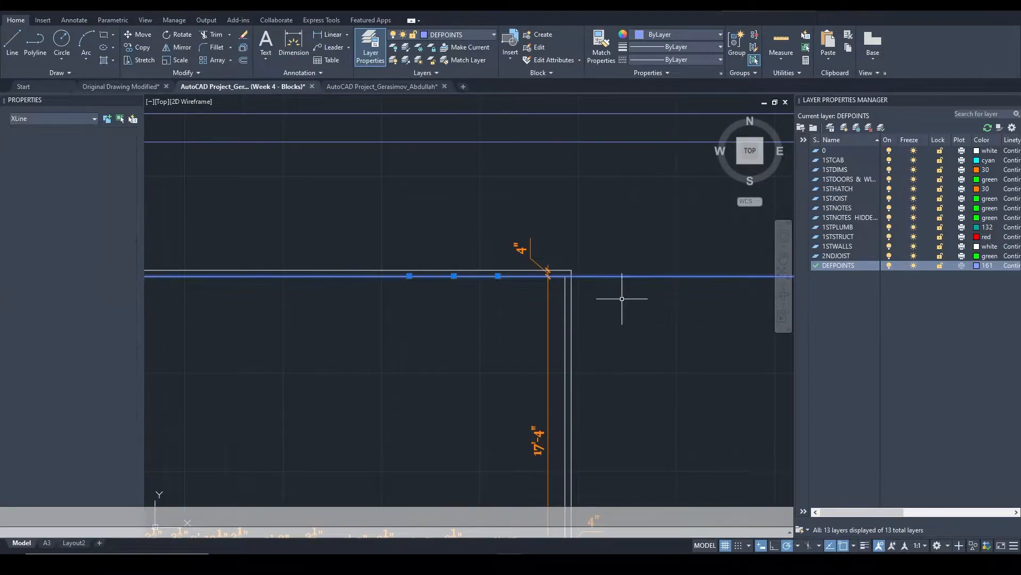
{"action": "middle_click_drag", "start_coordinate": [636, 342], "coordinate": [584, 256]}
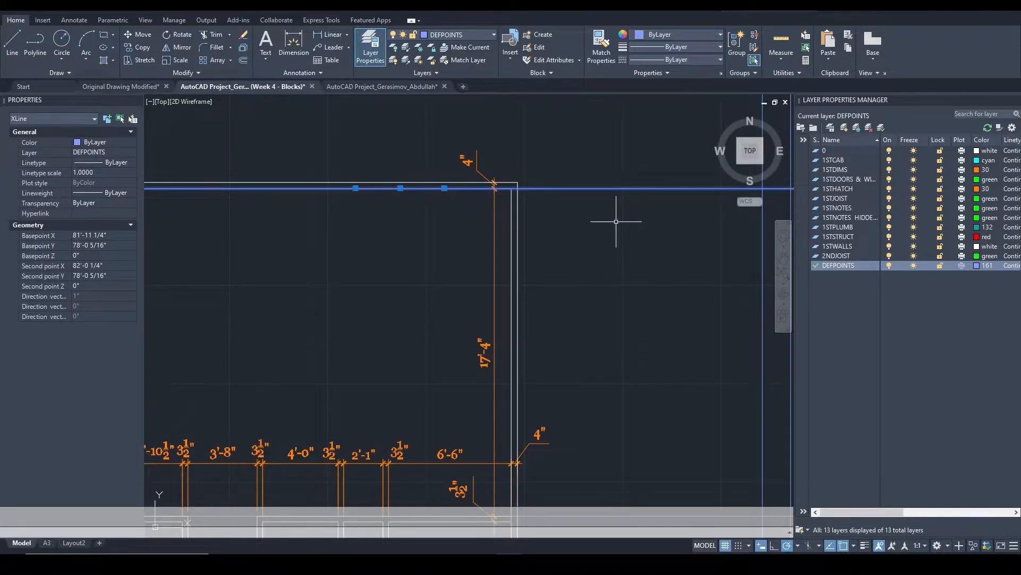
{"action": "type", "text": "m"}
{"action": "key", "text": "Return"}
{"action": "left_click", "coordinate": [595, 222]}
{"action": "type", "text": "1"}
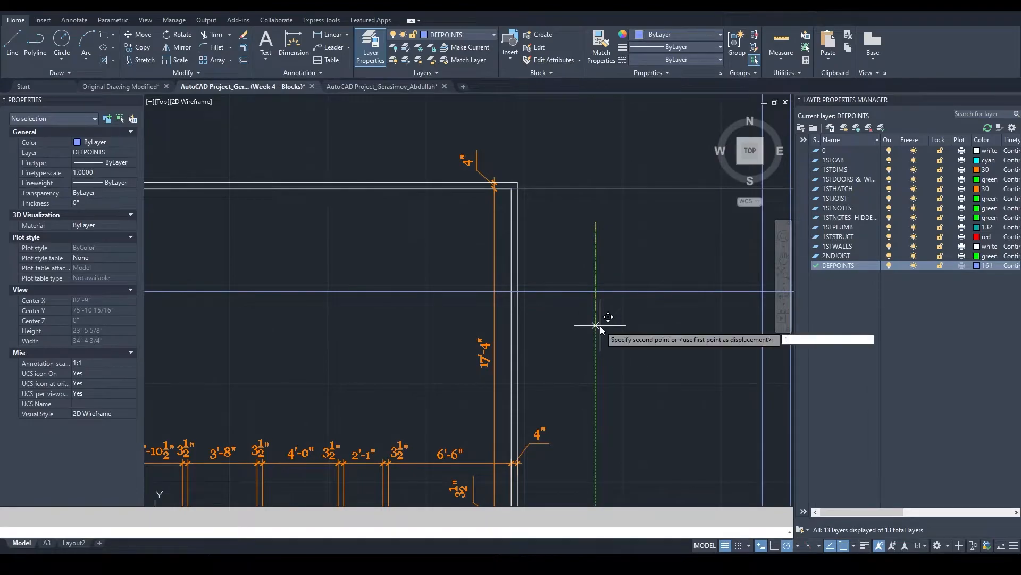
{"action": "type", "text": "7'4\""}
{"action": "key", "text": "Return"}
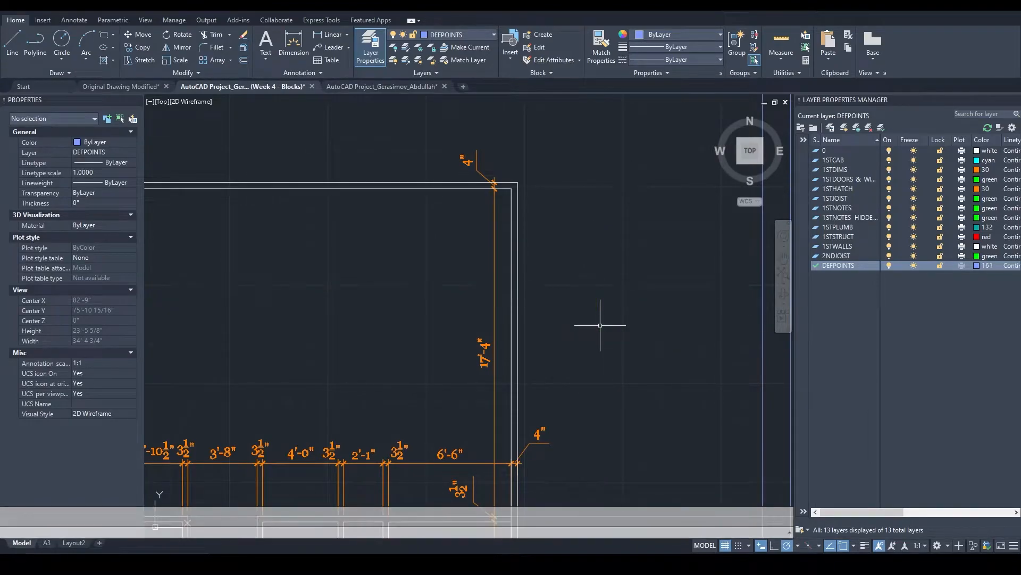
{"action": "middle_click_drag", "start_coordinate": [523, 505], "coordinate": [539, 255]}
{"action": "scroll", "coordinate": [554, 255], "scroll_direction": "up", "scroll_amount": 3}
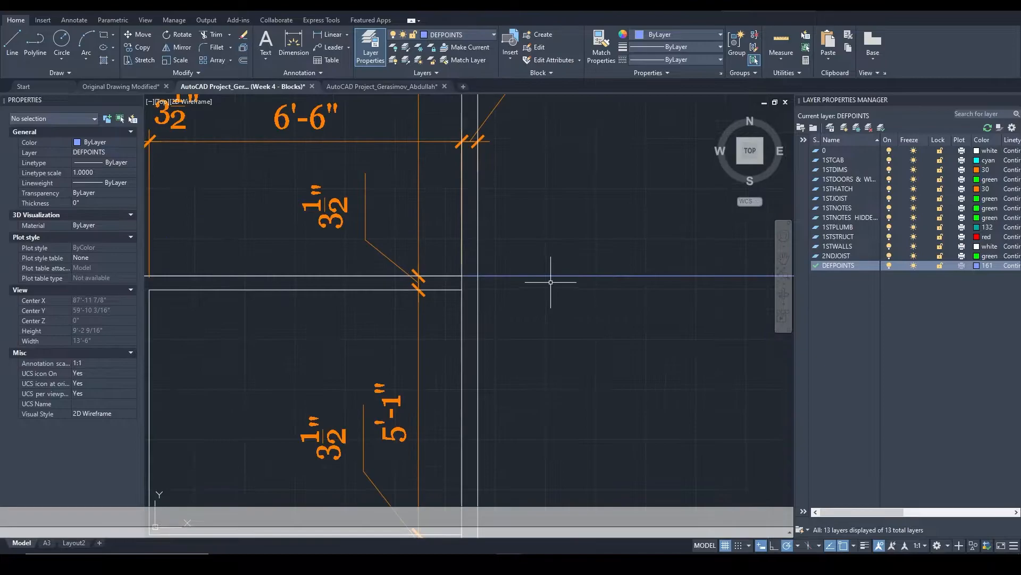
{"action": "left_click", "coordinate": [552, 275]}
{"action": "key", "text": "Escape"}
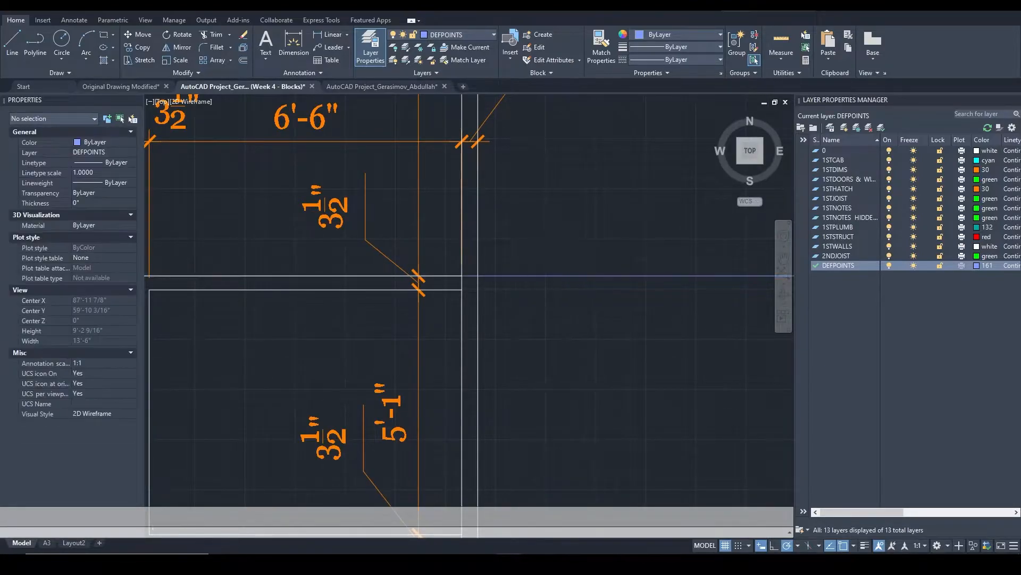
Examine the interior walls along the construction line, together with the wall thickness and spacing dimensions beside the right exterior wall
{"action": "scroll", "coordinate": [553, 275], "scroll_direction": "down", "scroll_amount": 3}
{"action": "mouse_move", "coordinate": [556, 265]}
{"action": "middle_mouse_down"}
{"action": "mouse_move", "coordinate": [553, 331]}
{"action": "mouse_move", "coordinate": [644, 328]}
{"action": "middle_mouse_up"}
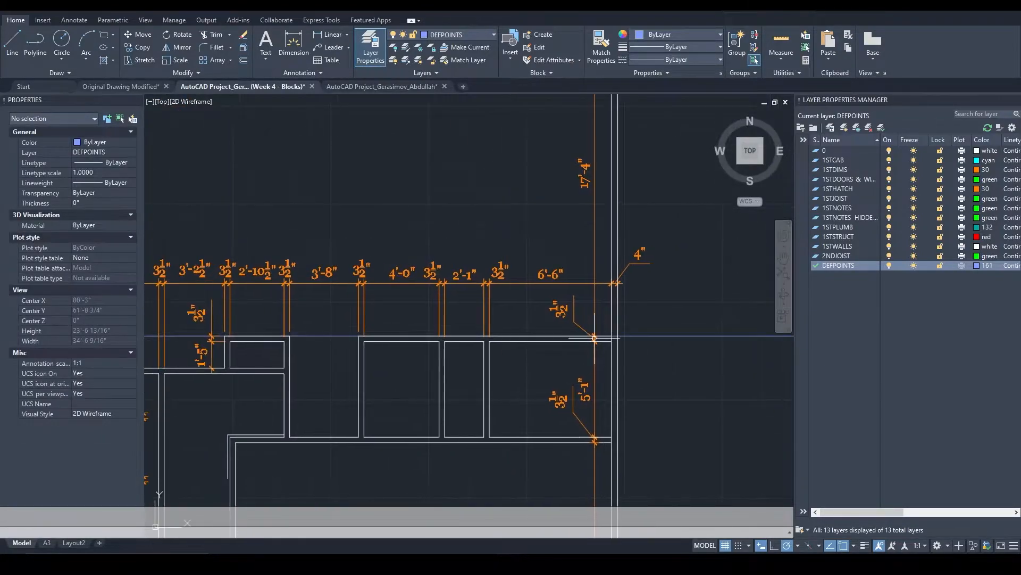
{"action": "middle_click_drag", "start_coordinate": [440, 341], "coordinate": [604, 330]}
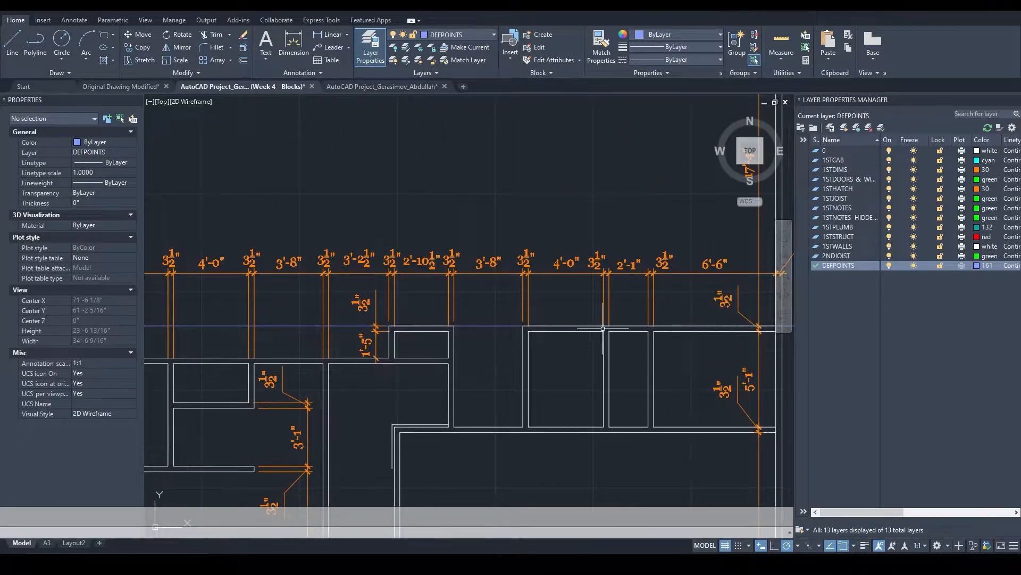
{"action": "left_click", "coordinate": [376, 309]}
{"action": "left_click", "coordinate": [452, 338]}
{"action": "middle_click_drag", "start_coordinate": [471, 327], "coordinate": [404, 330]}
{"action": "key", "text": "Escape"}
{"action": "left_click", "coordinate": [422, 315]}
{"action": "left_click", "coordinate": [752, 354]}
{"action": "key", "text": "Escape"}
{"action": "middle_click_drag", "start_coordinate": [689, 347], "coordinate": [618, 351]}
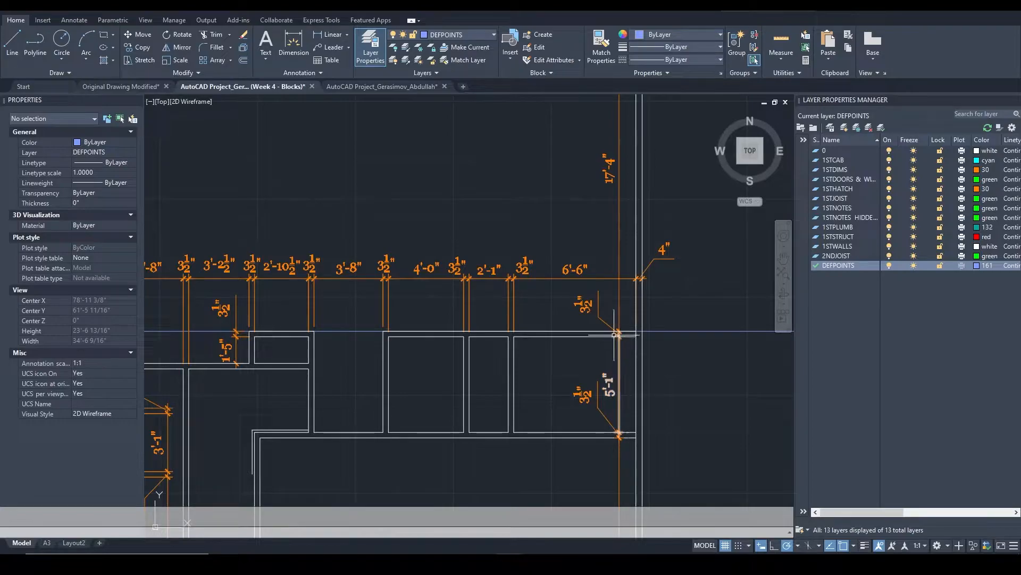
{"action": "scroll", "coordinate": [601, 306], "scroll_direction": "up", "scroll_amount": 2}
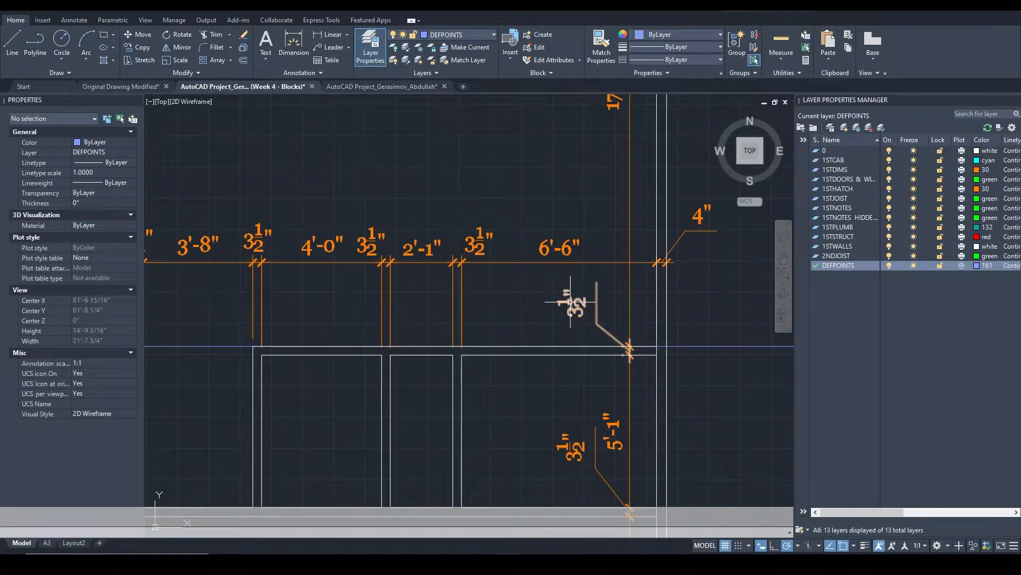
{"action": "mouse_move", "coordinate": [571, 303]}
{"action": "middle_mouse_down"}
{"action": "mouse_move", "coordinate": [582, 248]}
{"action": "mouse_move", "coordinate": [578, 138]}
{"action": "middle_mouse_up"}
{"action": "mouse_move", "coordinate": [524, 257]}
{"action": "middle_mouse_down"}
{"action": "mouse_move", "coordinate": [572, 287]}
{"action": "mouse_move", "coordinate": [494, 279]}
{"action": "mouse_move", "coordinate": [287, 318]}
{"action": "middle_mouse_up"}
{"action": "scroll", "coordinate": [572, 287], "scroll_direction": "down", "scroll_amount": 2}
{"action": "key", "text": "l"}
{"action": "key", "text": "Return"}
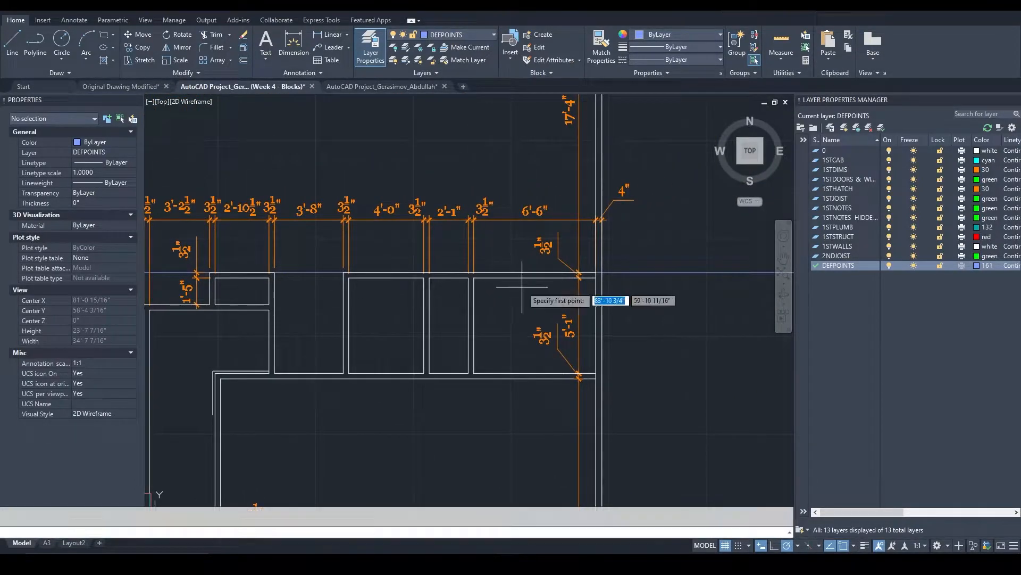
{"action": "scroll", "coordinate": [561, 272], "scroll_direction": "up", "scroll_amount": 2}
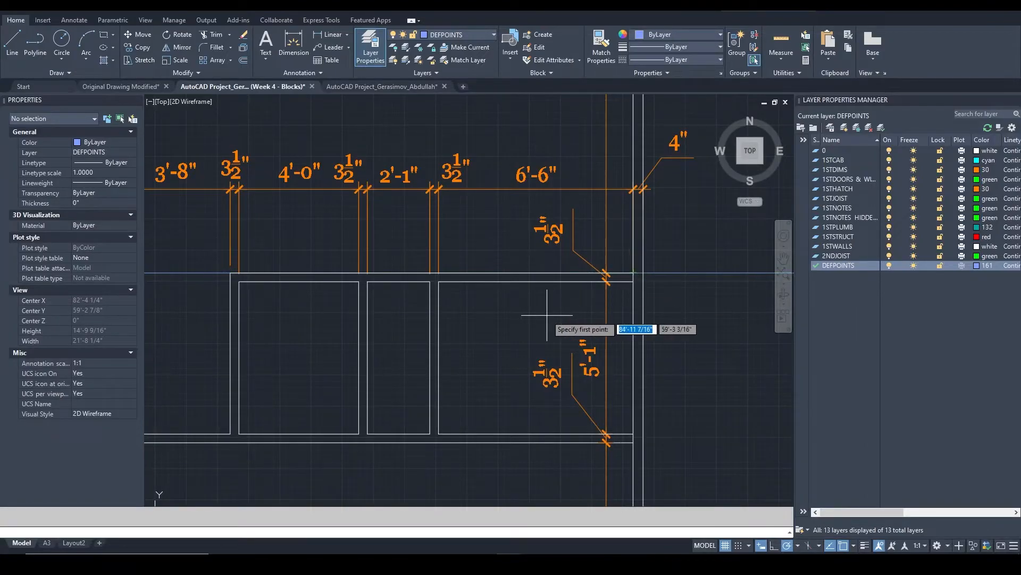
{"action": "key", "text": "Escape"}
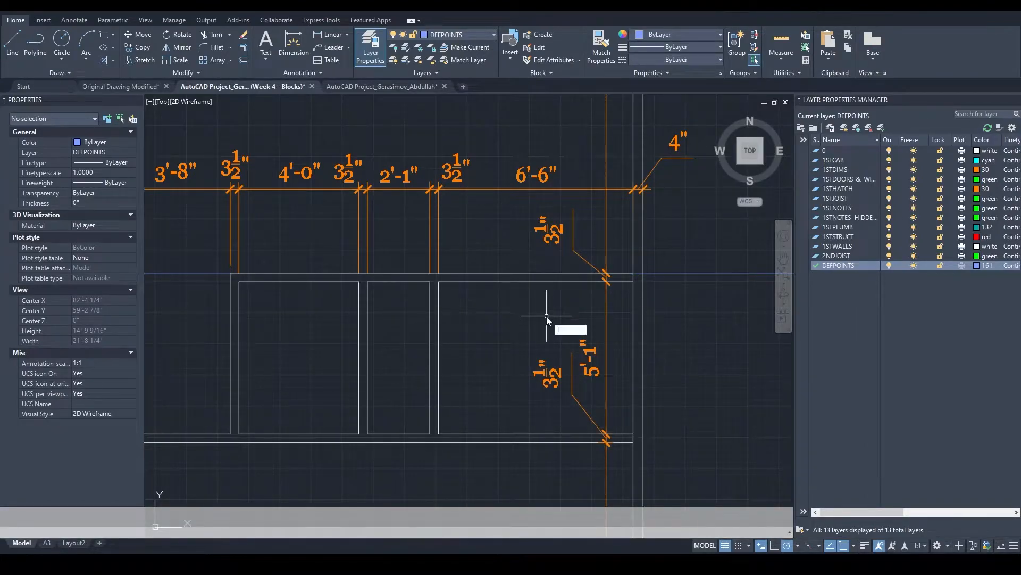
{"action": "type", "text": "l"}
{"action": "key", "text": "Return"}
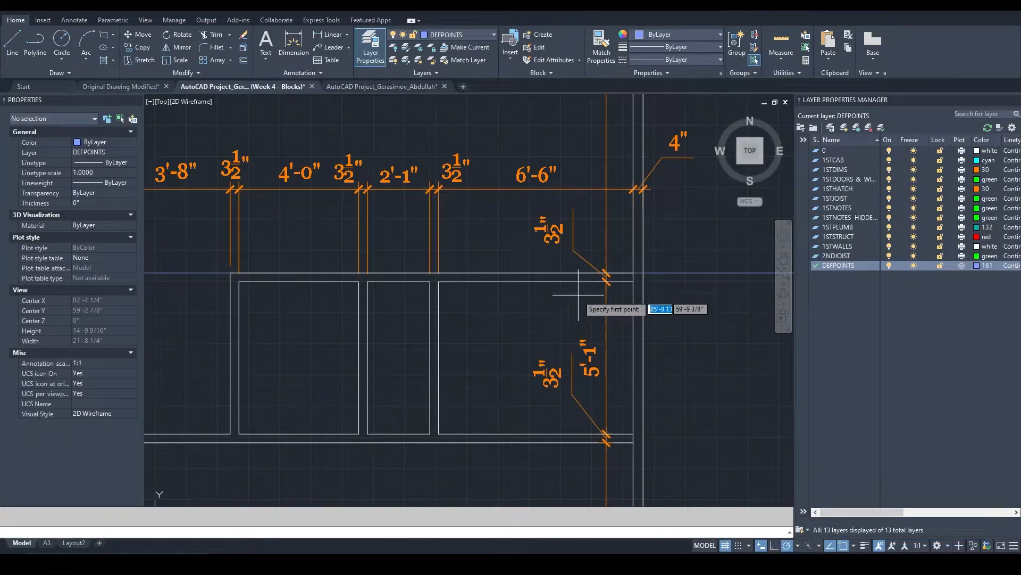
{"action": "left_click", "coordinate": [633, 273]}
{"action": "scroll", "coordinate": [633, 273], "scroll_direction": "down", "scroll_amount": 4}
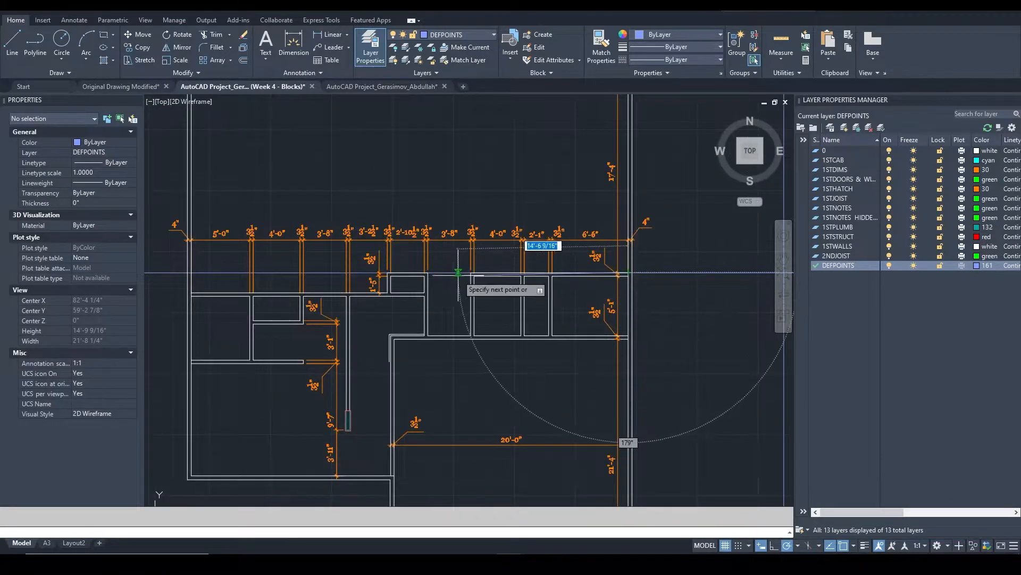
{"action": "scroll", "coordinate": [458, 272], "scroll_direction": "up", "scroll_amount": 4}
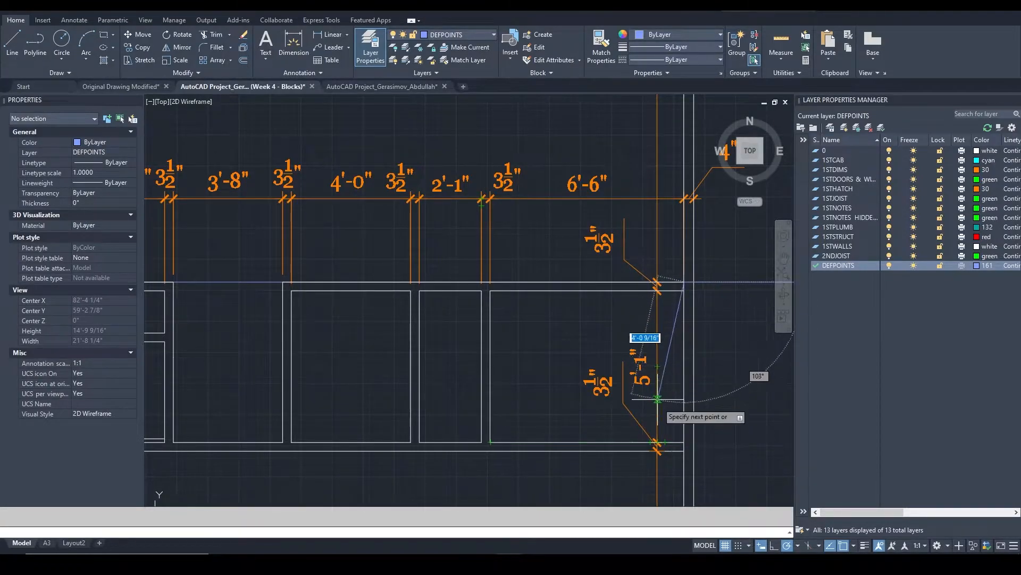
{"action": "key", "text": "Escape"}
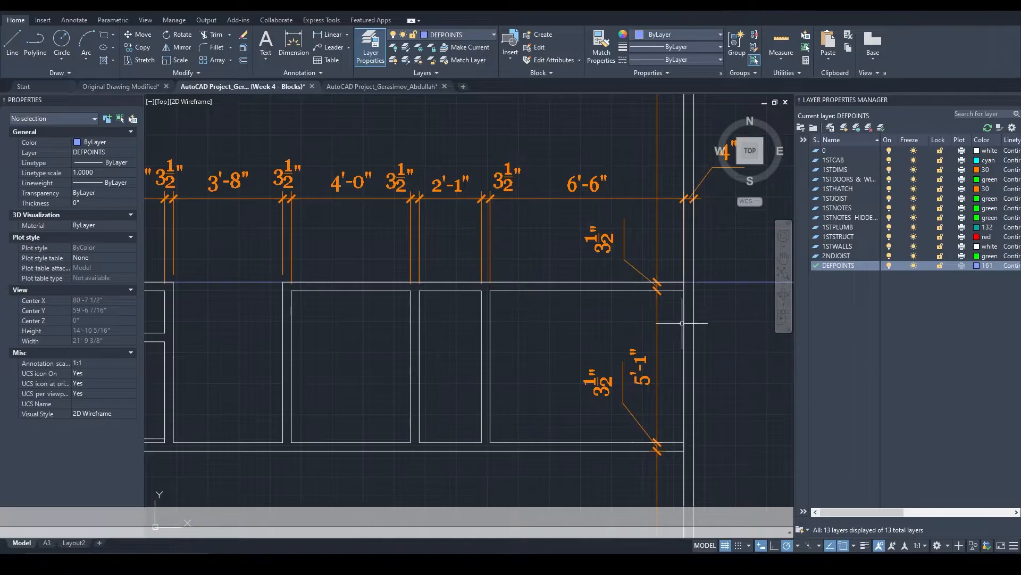
Draw a 6'-6" line leftward along the construction line, from the right exterior wall's inner face to the first interior partition
{"action": "type", "text": "l"}
{"action": "key", "text": "Return"}
{"action": "left_click", "coordinate": [684, 281]}
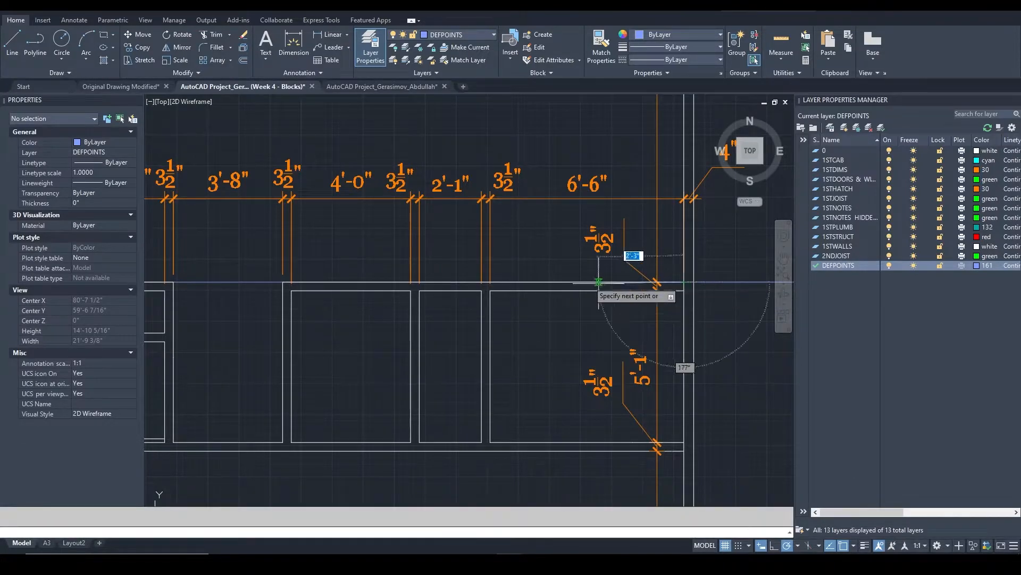
{"action": "scroll", "coordinate": [478, 281], "scroll_direction": "up", "scroll_amount": 4}
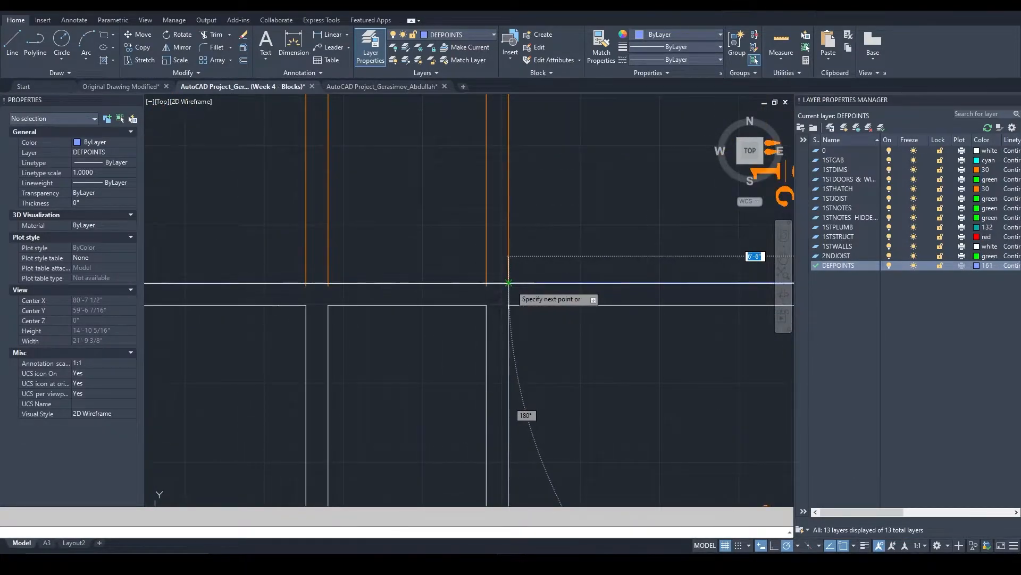
{"action": "scroll", "coordinate": [665, 307], "scroll_direction": "down", "scroll_amount": 4}
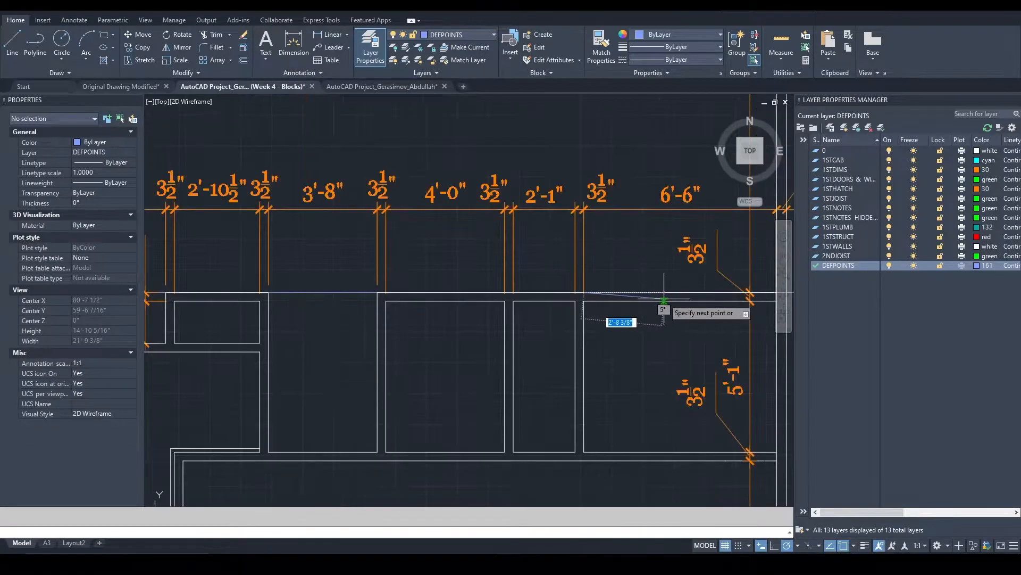
{"action": "middle_click_drag", "start_coordinate": [577, 288], "coordinate": [545, 293]}
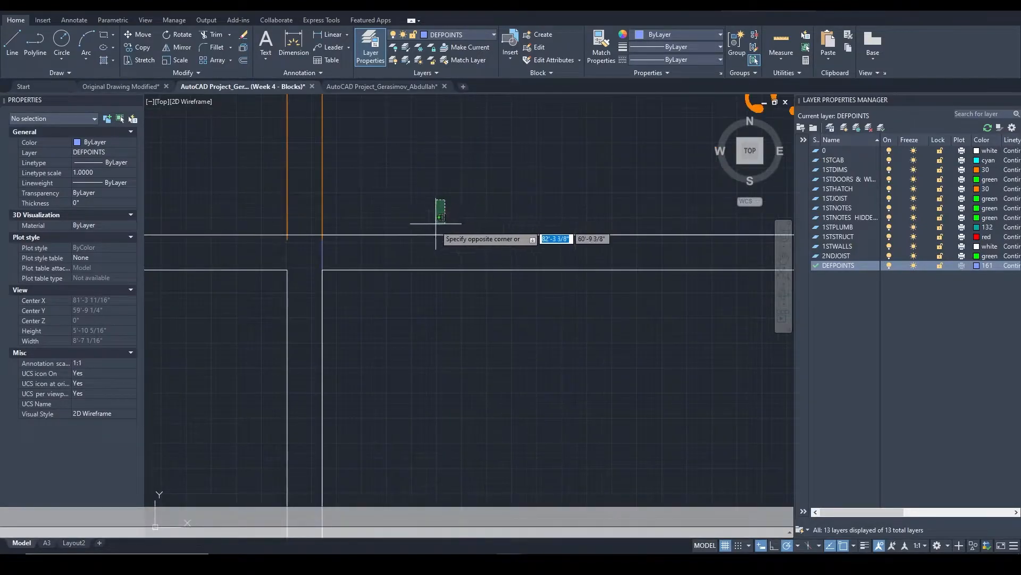
Inspect the overlapping objects on the wall's upper face, selecting the DEFPOINTS line and the 1STWALLS polyline in turn
{"action": "left_click", "coordinate": [424, 234]}
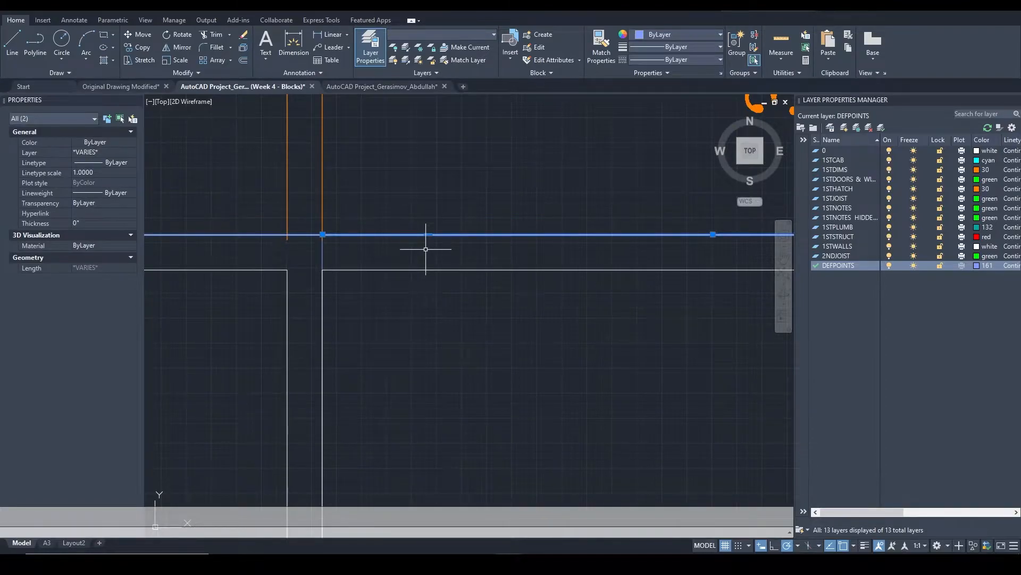
{"action": "key", "text": "Escape"}
{"action": "mouse_move", "coordinate": [394, 236]}
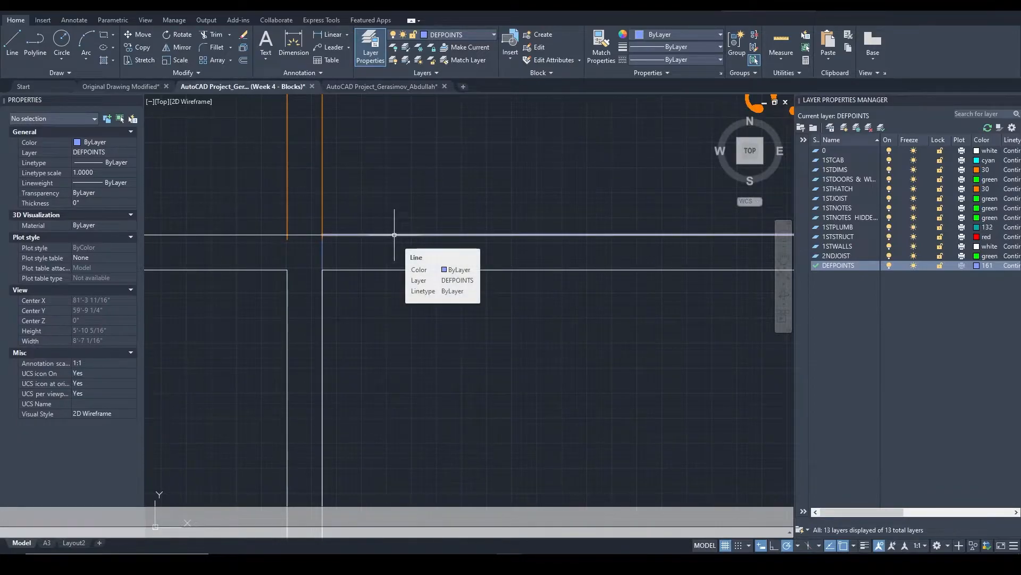
{"action": "left_click", "coordinate": [395, 235]}
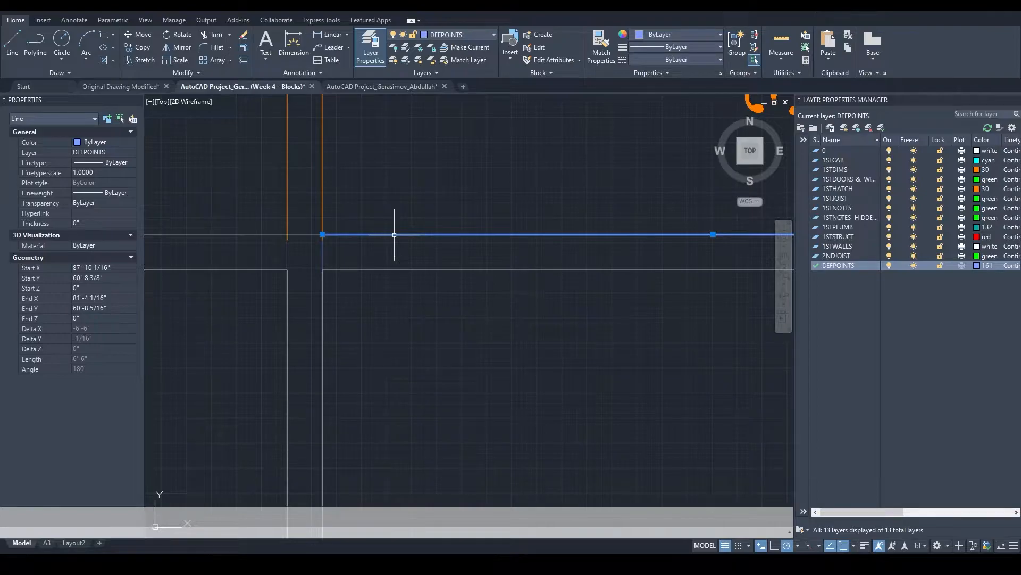
{"action": "key", "text": "Escape"}
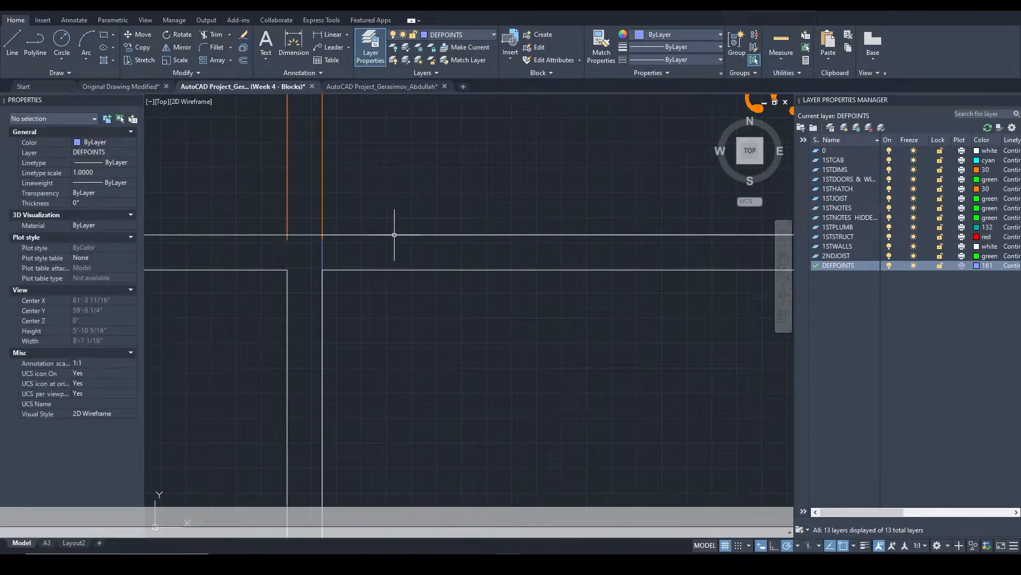
{"action": "left_click", "coordinate": [394, 235]}
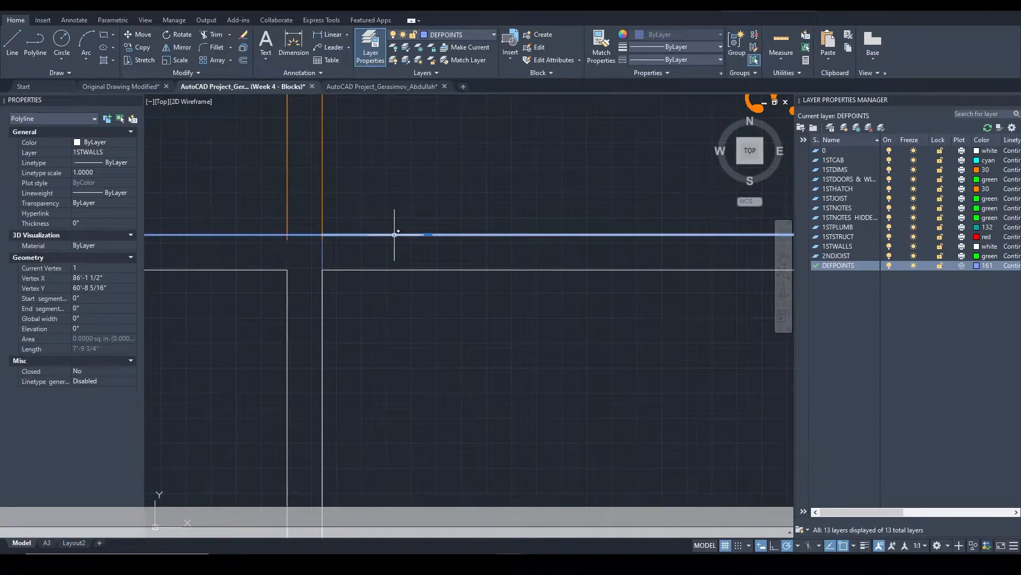
Examine the 6'-6" DEFPOINTS line on the wall's upper face and how its end meets the first interior partition
{"action": "scroll", "coordinate": [394, 235], "scroll_direction": "down", "scroll_amount": 4}
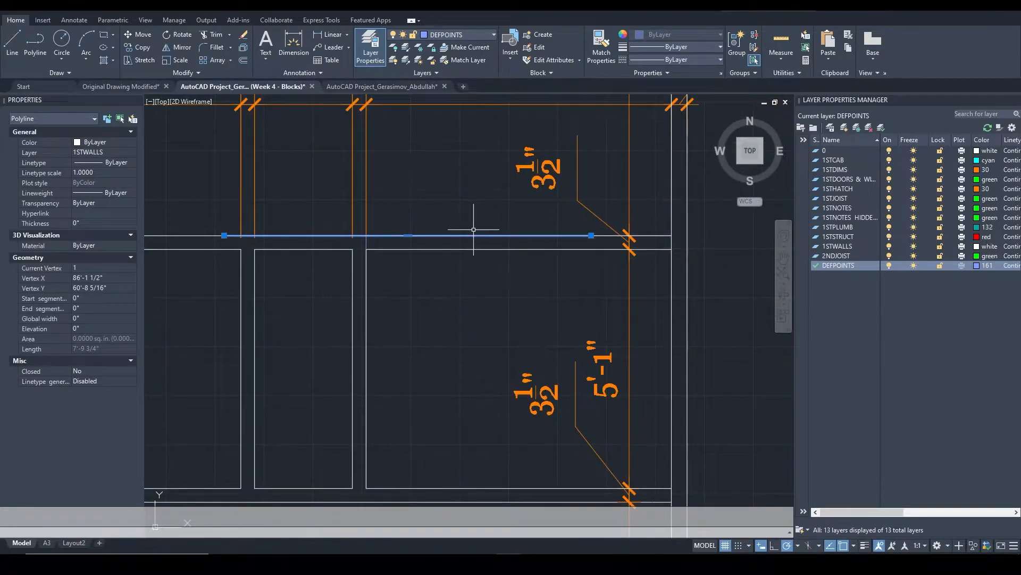
{"action": "key", "text": "Escape"}
{"action": "scroll", "coordinate": [376, 229], "scroll_direction": "up", "scroll_amount": 4}
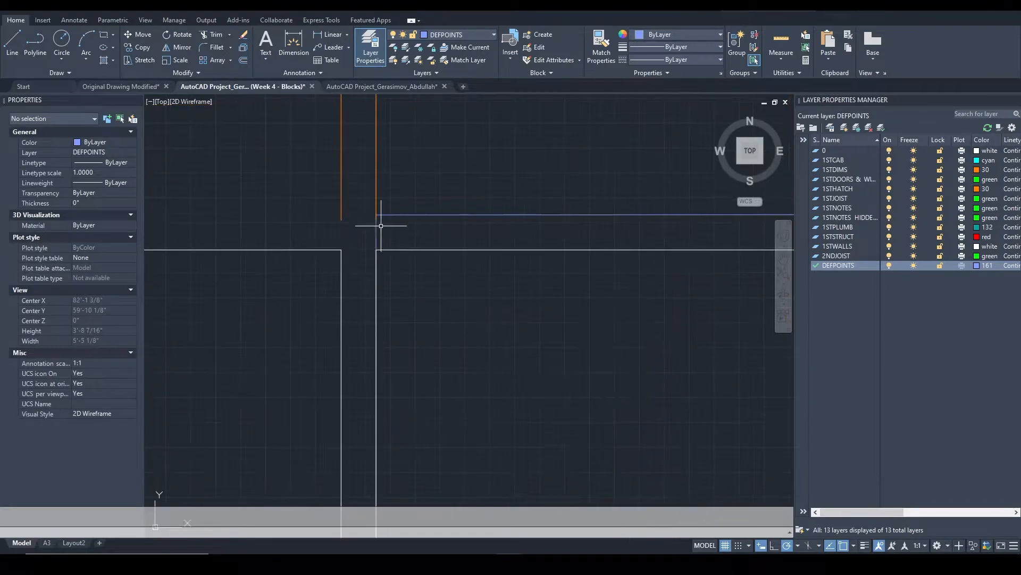
{"action": "left_click", "coordinate": [393, 215]}
{"action": "scroll", "coordinate": [392, 217], "scroll_direction": "down", "scroll_amount": 5}
{"action": "middle_click_drag", "start_coordinate": [435, 195], "coordinate": [384, 258]}
{"action": "scroll", "coordinate": [386, 258], "scroll_direction": "up", "scroll_amount": 3}
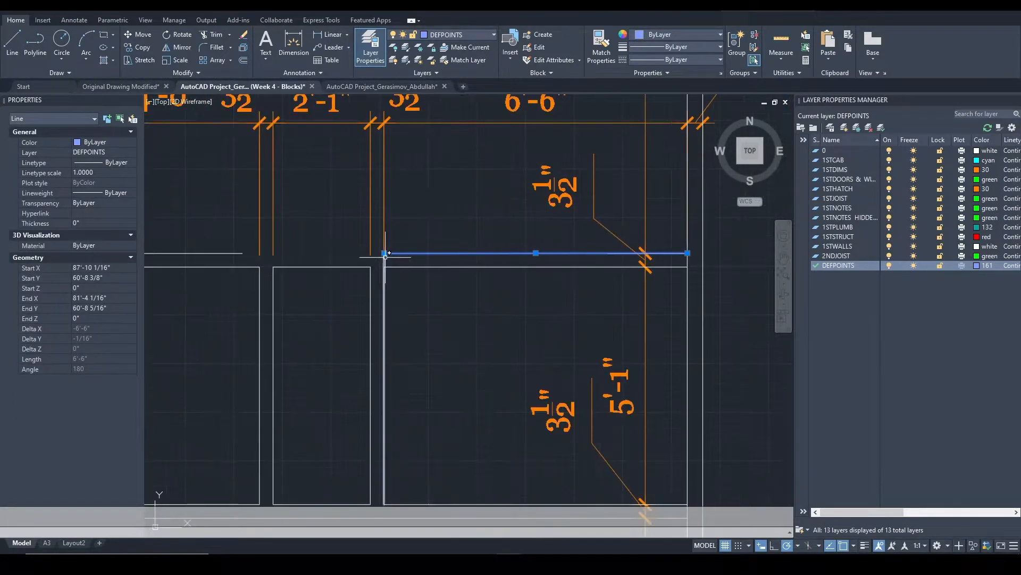
{"action": "scroll", "coordinate": [400, 270], "scroll_direction": "down", "scroll_amount": 3}
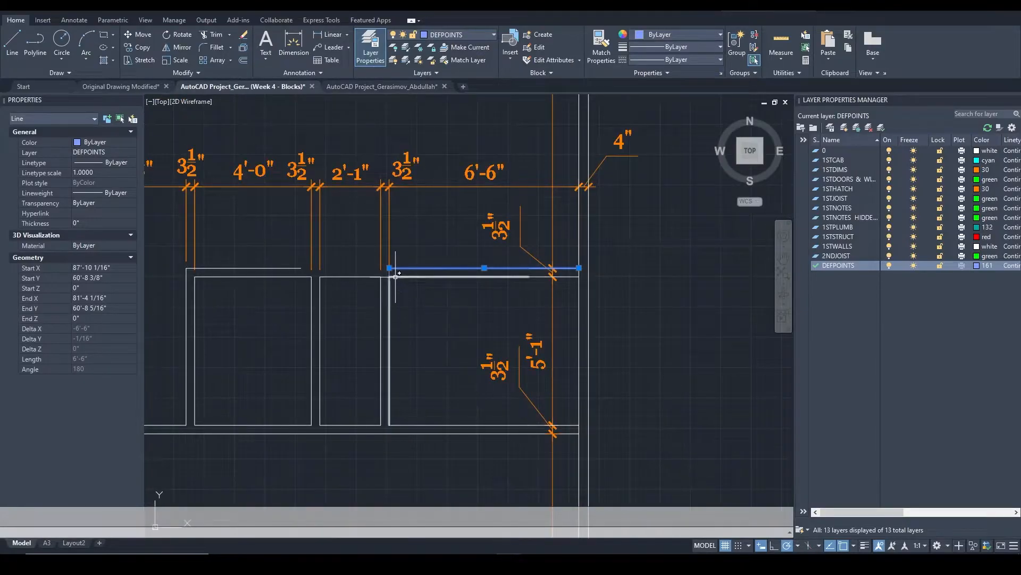
{"action": "scroll", "coordinate": [398, 272], "scroll_direction": "up", "scroll_amount": 3}
{"action": "middle_click_drag", "start_coordinate": [451, 323], "coordinate": [440, 269]}
{"action": "scroll", "coordinate": [364, 213], "scroll_direction": "up", "scroll_amount": 4}
{"action": "key", "text": "Escape"}
{"action": "left_click", "coordinate": [395, 249]}
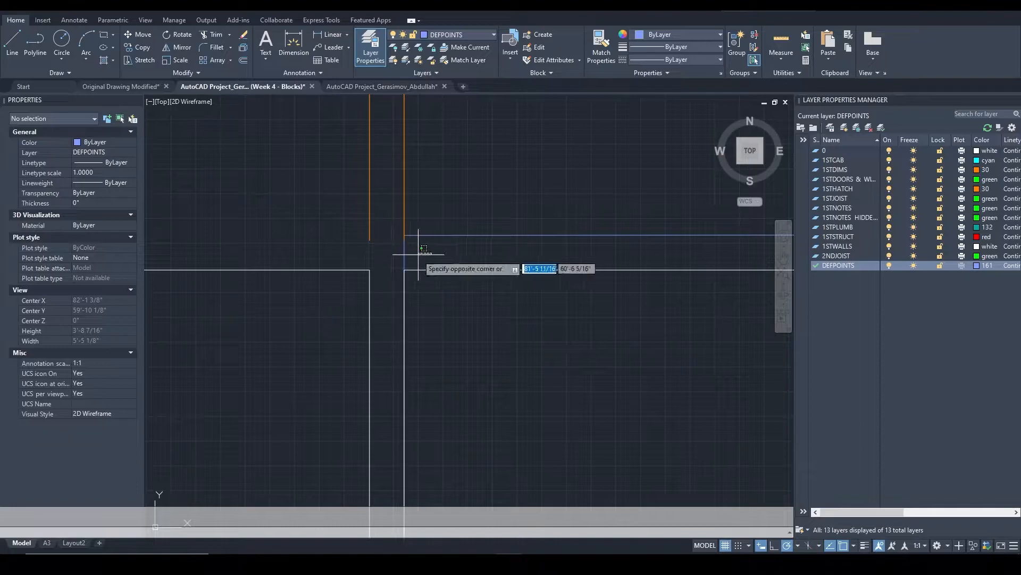
{"action": "left_click", "coordinate": [426, 249]}
{"action": "type", "text": "c"}
{"action": "key", "text": "Return"}
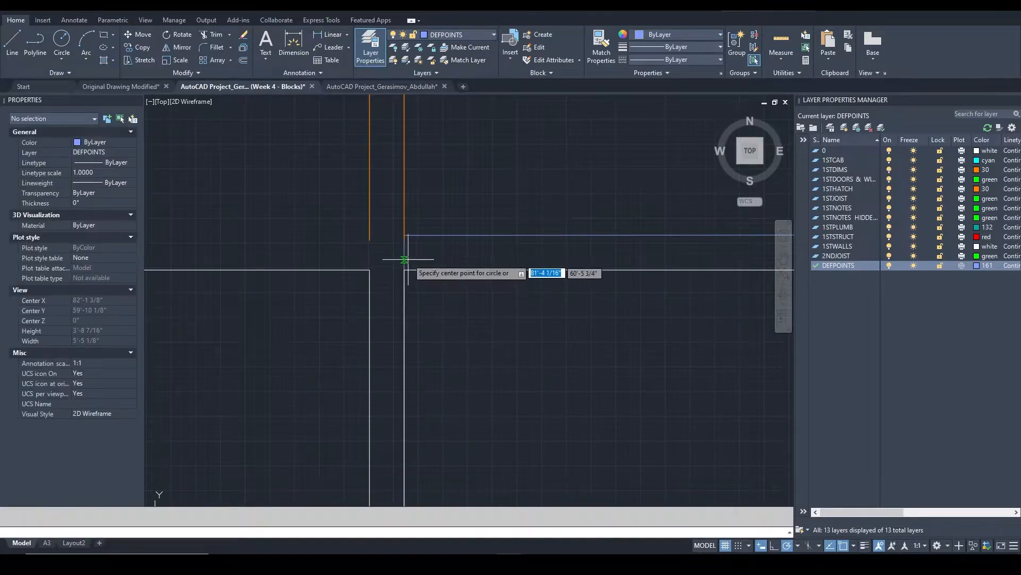
{"action": "left_click", "coordinate": [404, 240]}
{"action": "key", "text": "Escape"}
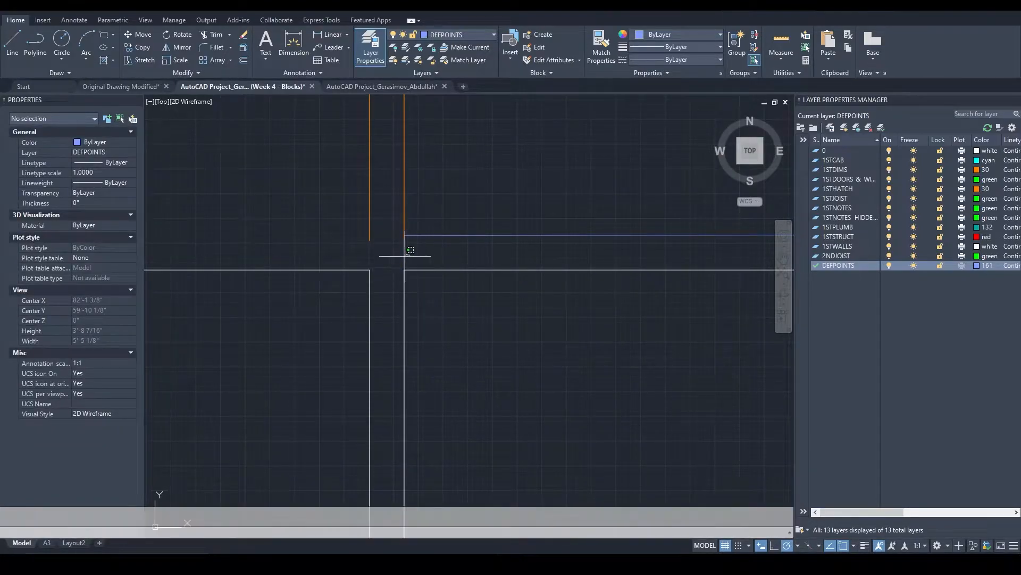
Copy the vertical construction line on the first partition's right face 3.5" to the left
{"action": "left_click", "coordinate": [404, 254]}
{"action": "type", "text": "co"}
{"action": "key", "text": "Return"}
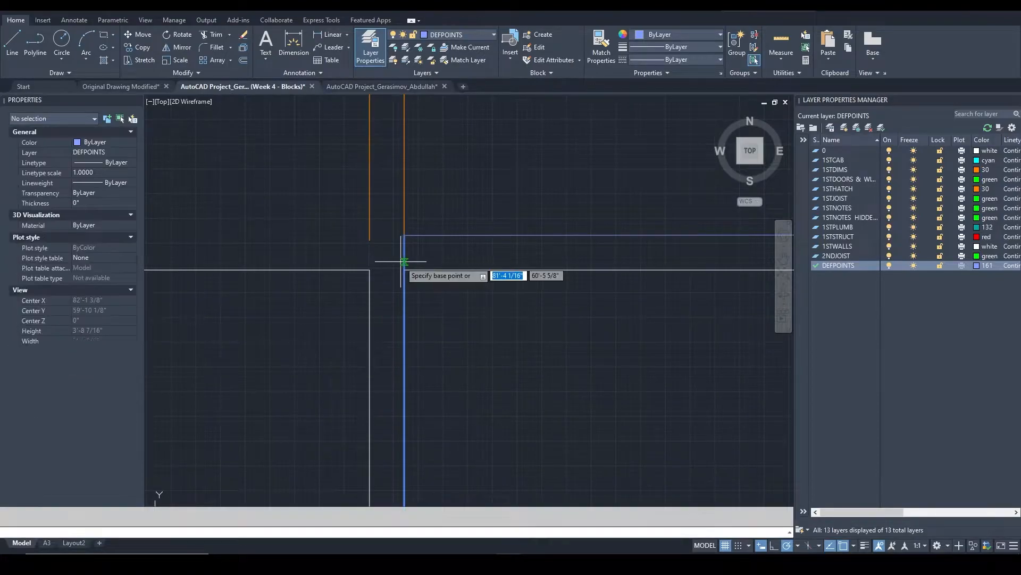
{"action": "left_click", "coordinate": [403, 253]}
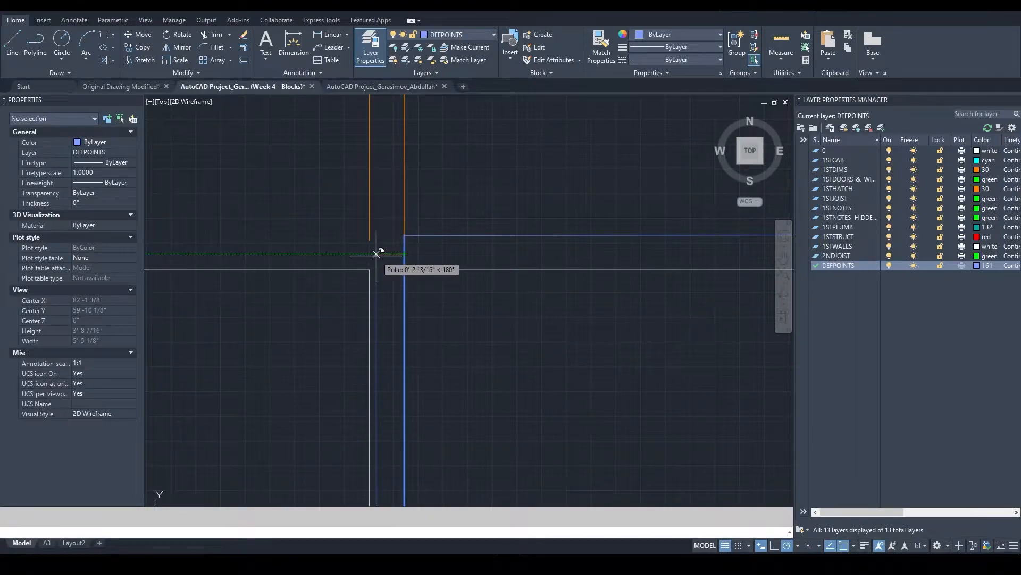
{"action": "type", "text": "3.5"}
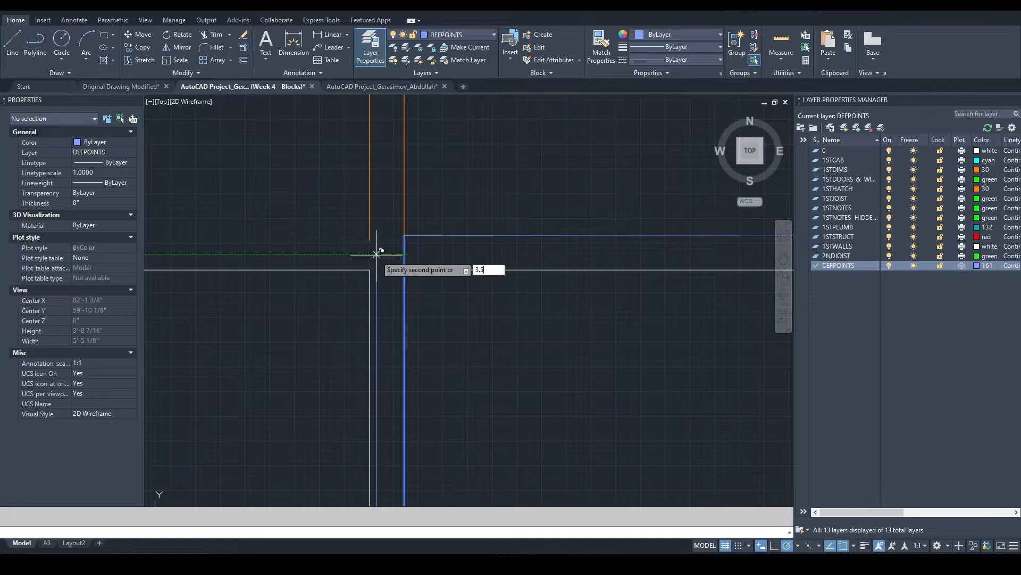
{"action": "key", "text": "Return"}
{"action": "key", "text": "Return"}
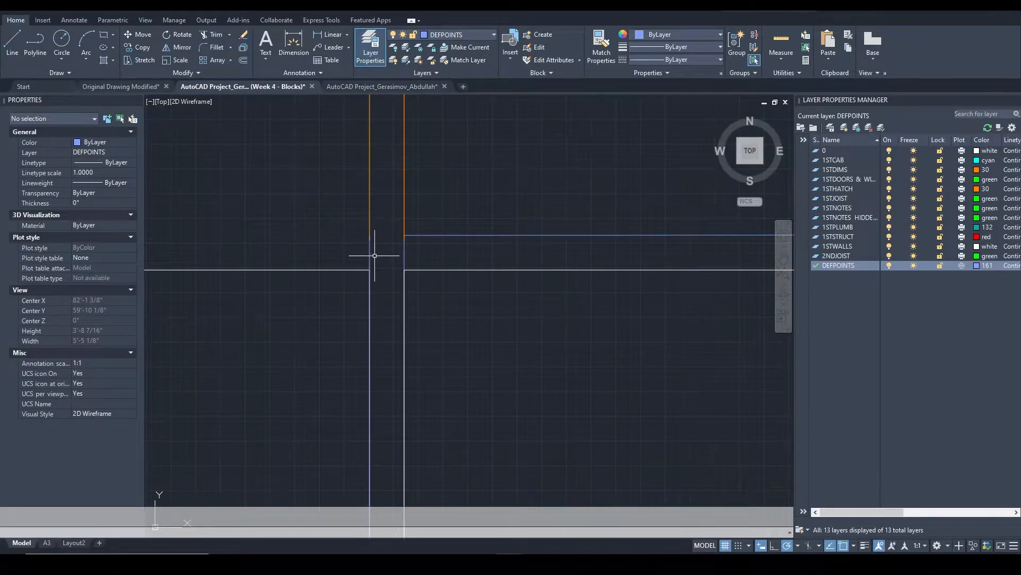
Compare the 6'-6" construction line and the first partition's faces with the partition thickness and spacing dimensions along the upper wall
{"action": "middle_click_drag", "start_coordinate": [406, 234], "coordinate": [369, 260]}
{"action": "scroll", "coordinate": [339, 239], "scroll_direction": "down", "scroll_amount": 2}
{"action": "middle_click_drag", "start_coordinate": [337, 221], "coordinate": [507, 267]}
{"action": "left_click", "coordinate": [446, 290]}
{"action": "left_click", "coordinate": [445, 292]}
{"action": "scroll", "coordinate": [457, 264], "scroll_direction": "down", "scroll_amount": 2}
{"action": "scroll", "coordinate": [586, 274], "scroll_direction": "down", "scroll_amount": 1}
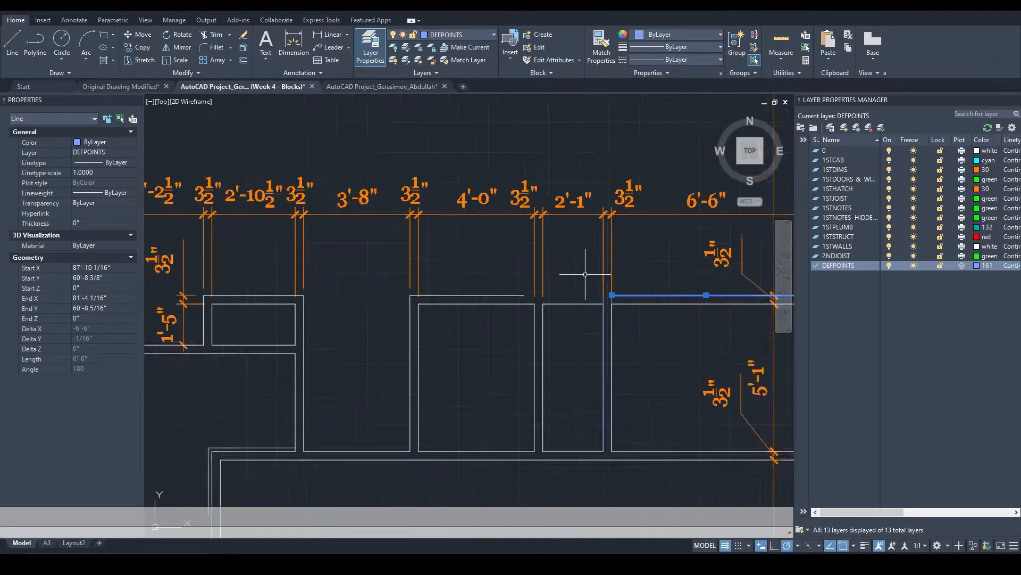
{"action": "scroll", "coordinate": [598, 292], "scroll_direction": "up", "scroll_amount": 2}
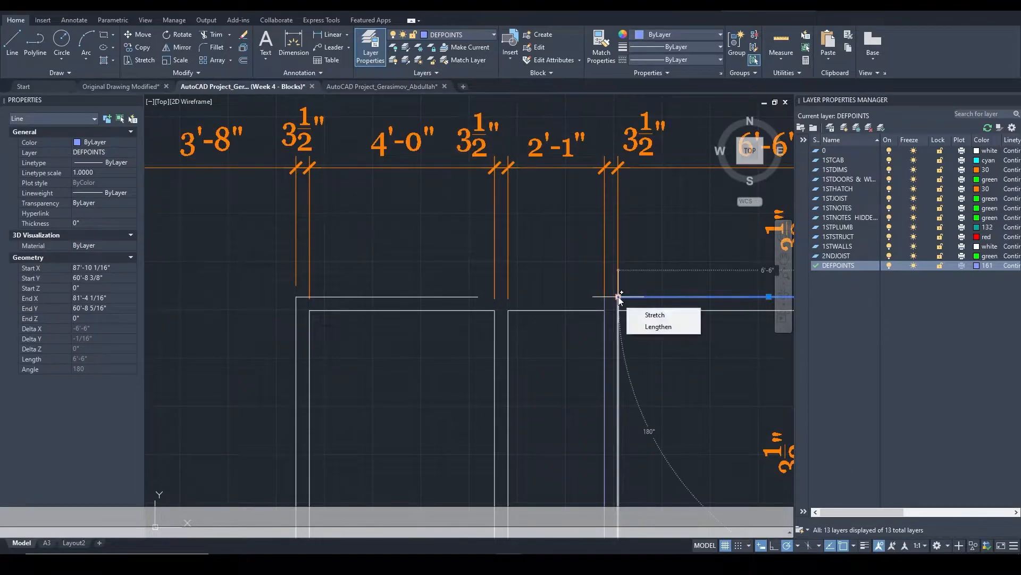
{"action": "scroll", "coordinate": [617, 293], "scroll_direction": "up", "scroll_amount": 2}
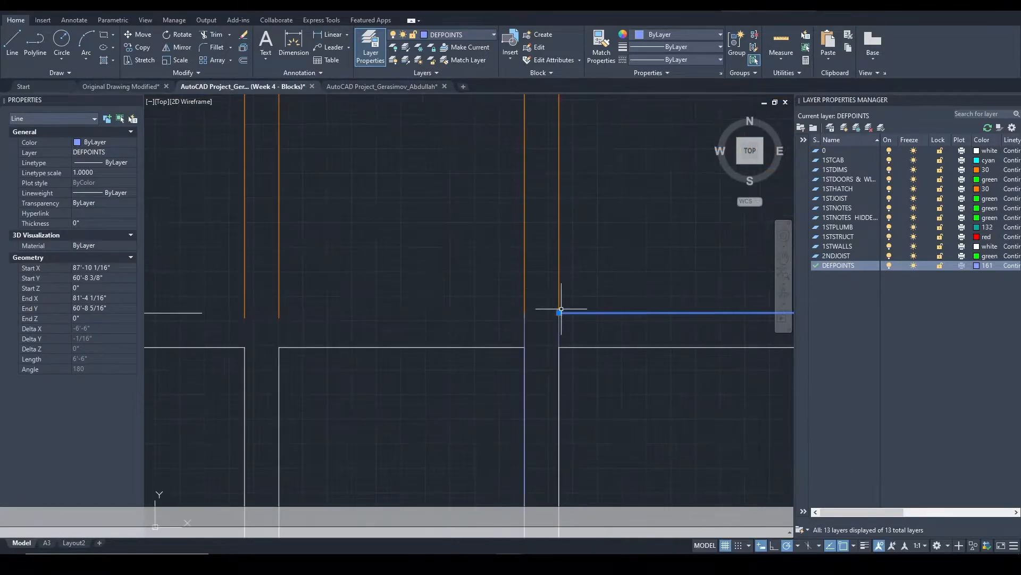
{"action": "scroll", "coordinate": [576, 268], "scroll_direction": "down", "scroll_amount": 1}
{"action": "scroll", "coordinate": [545, 203], "scroll_direction": "down", "scroll_amount": 1}
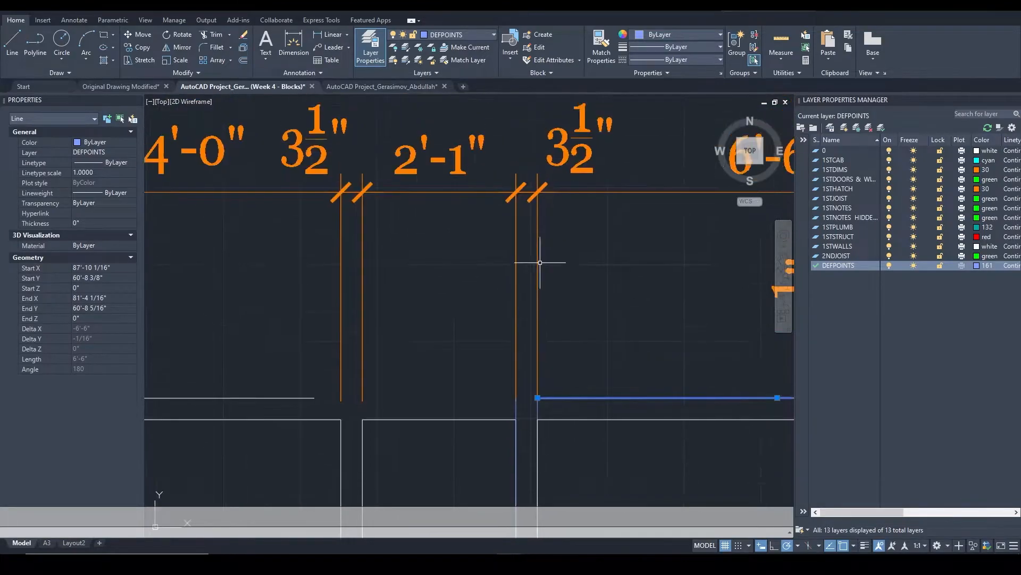
{"action": "scroll", "coordinate": [543, 209], "scroll_direction": "down", "scroll_amount": 1}
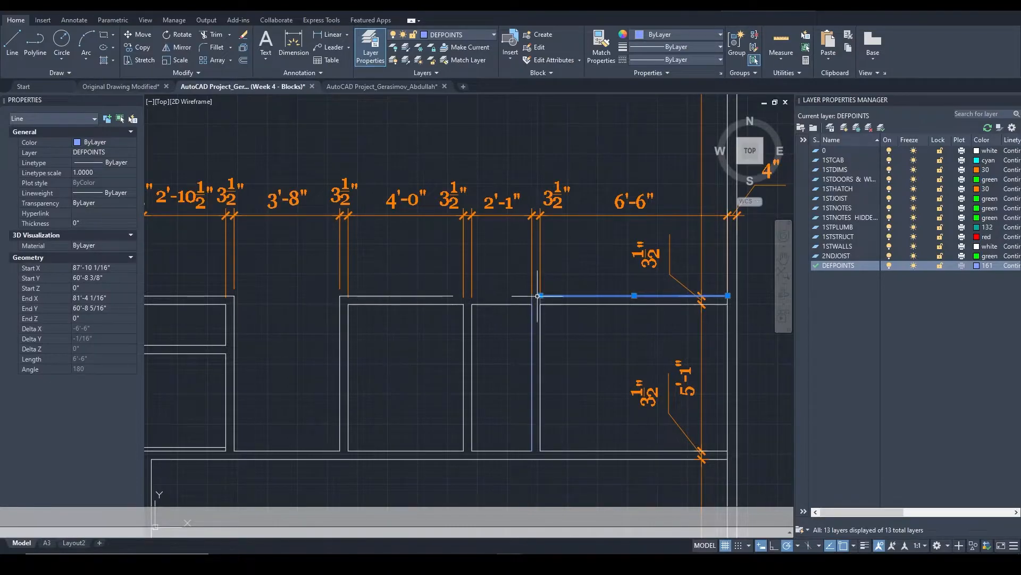
{"action": "scroll", "coordinate": [542, 290], "scroll_direction": "up", "scroll_amount": 2}
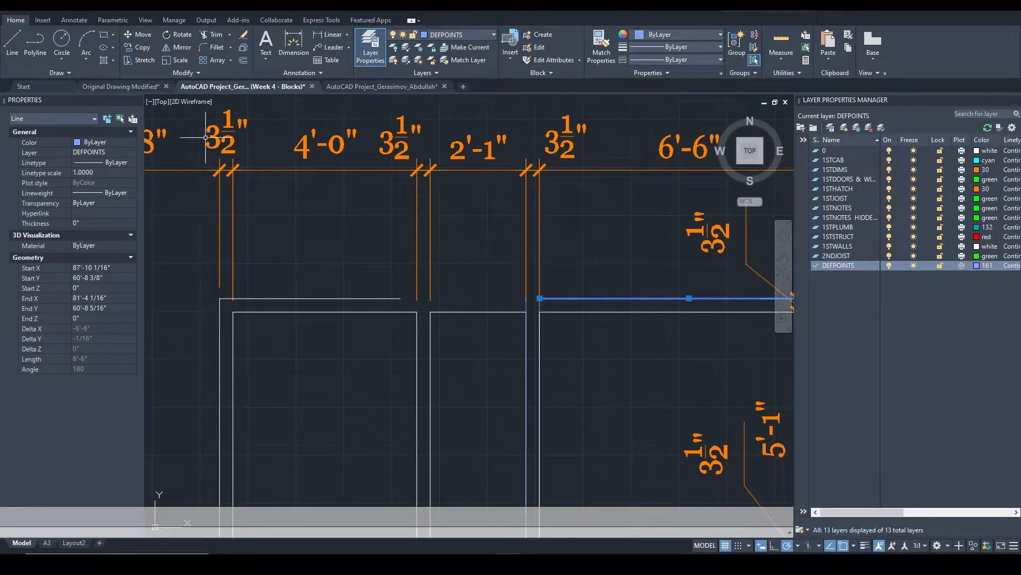
{"action": "scroll", "coordinate": [420, 223], "scroll_direction": "down", "scroll_amount": 2}
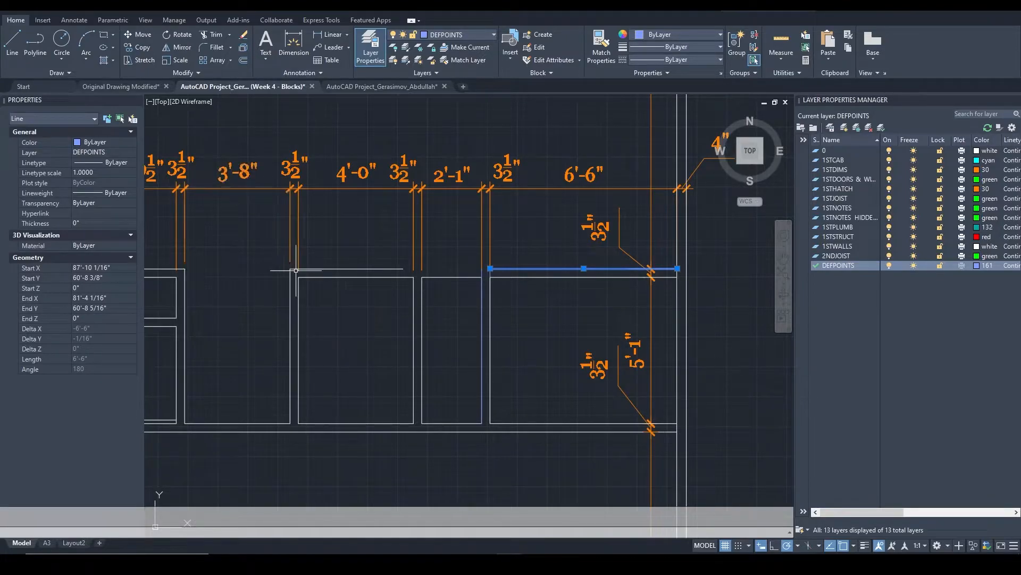
{"action": "scroll", "coordinate": [487, 247], "scroll_direction": "up", "scroll_amount": 4}
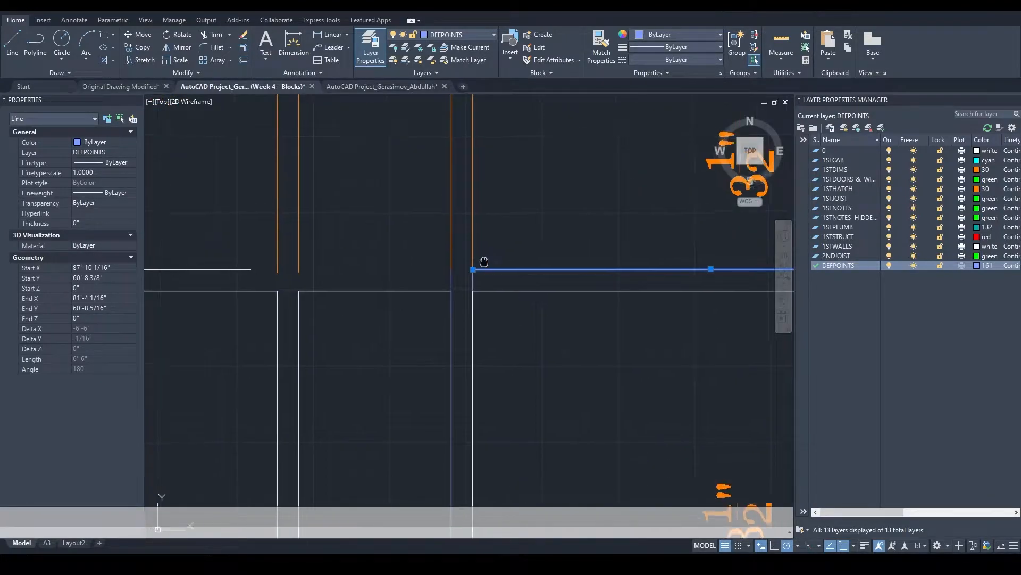
{"action": "scroll", "coordinate": [483, 262], "scroll_direction": "down", "scroll_amount": 2}
Continue the upper construction line leftward past the first partition with line segments, spanning the 2'-1" space to the next partition
{"action": "key", "text": "Escape"}
{"action": "type", "text": "l"}
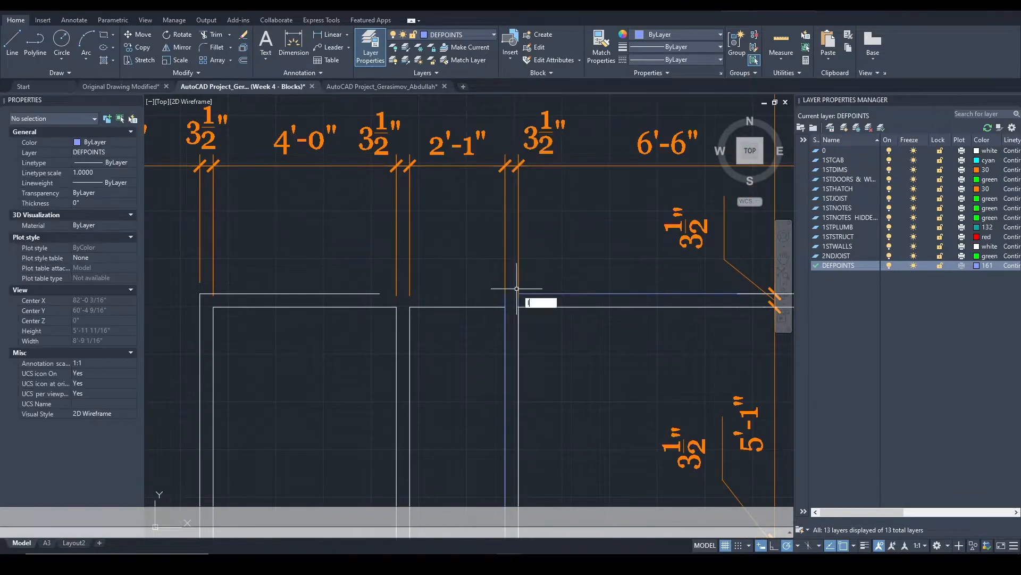
{"action": "key", "text": "Return"}
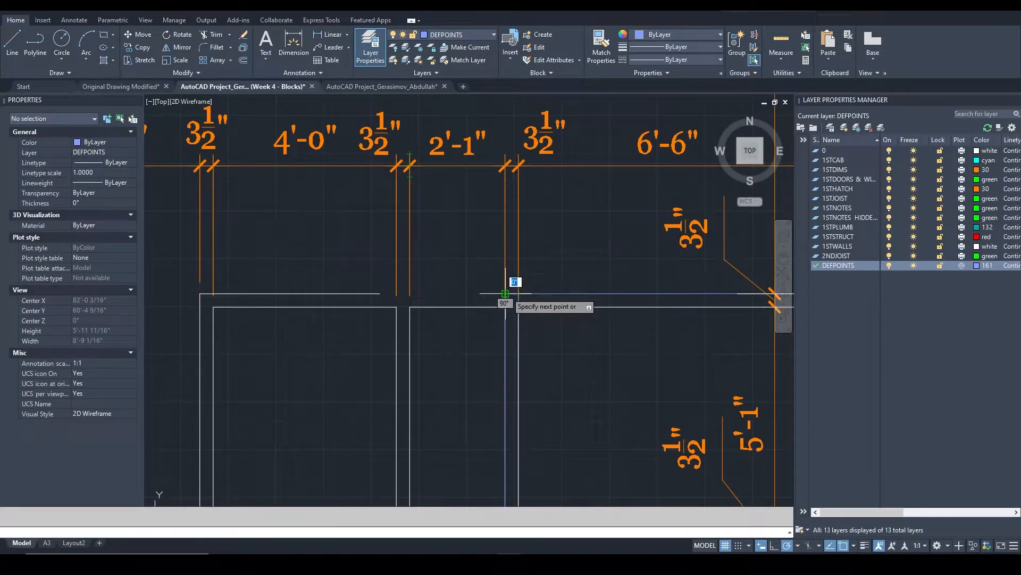
{"action": "left_click", "coordinate": [505, 293]}
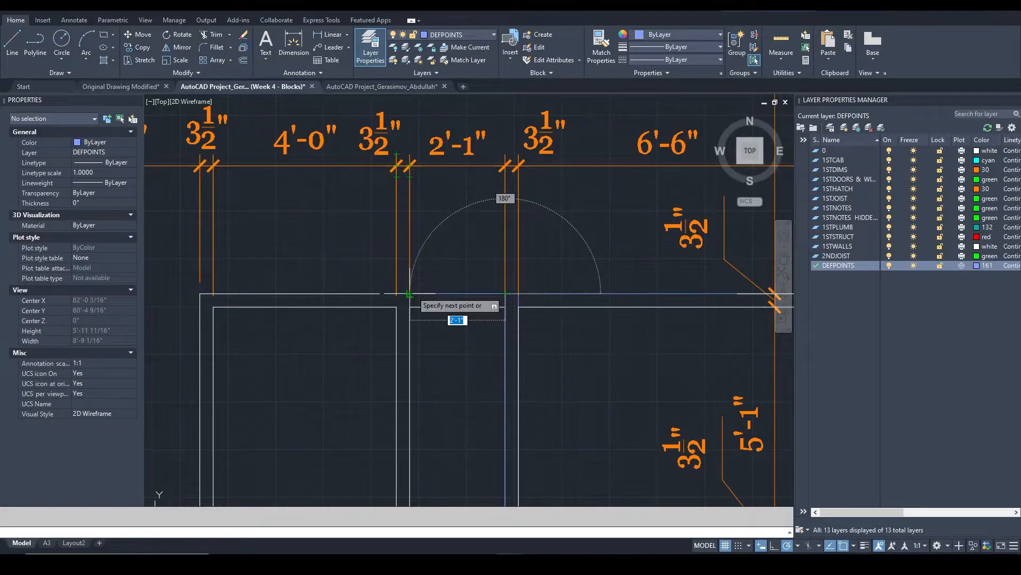
{"action": "key", "text": "Return"}
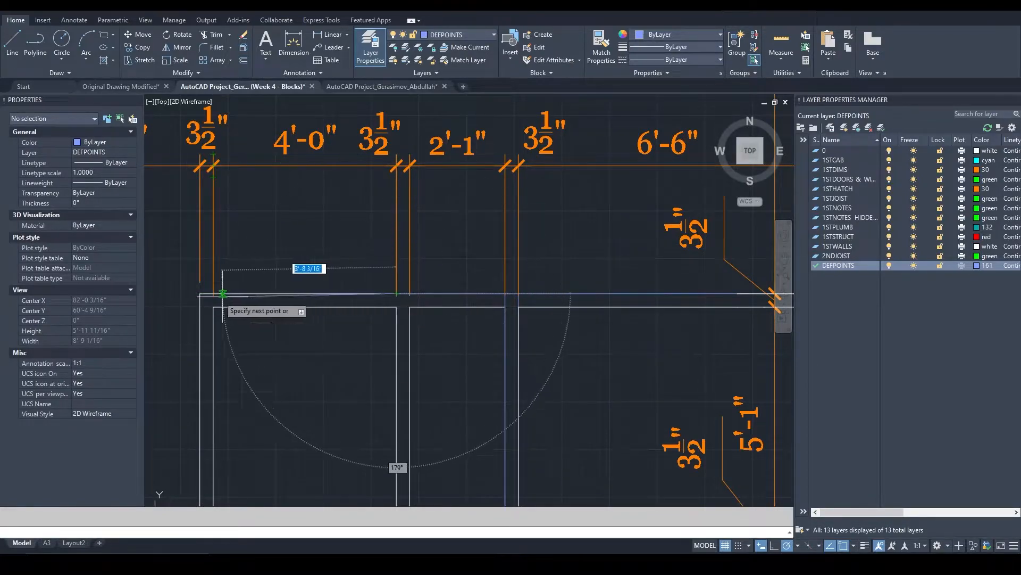
{"action": "key", "text": "Escape"}
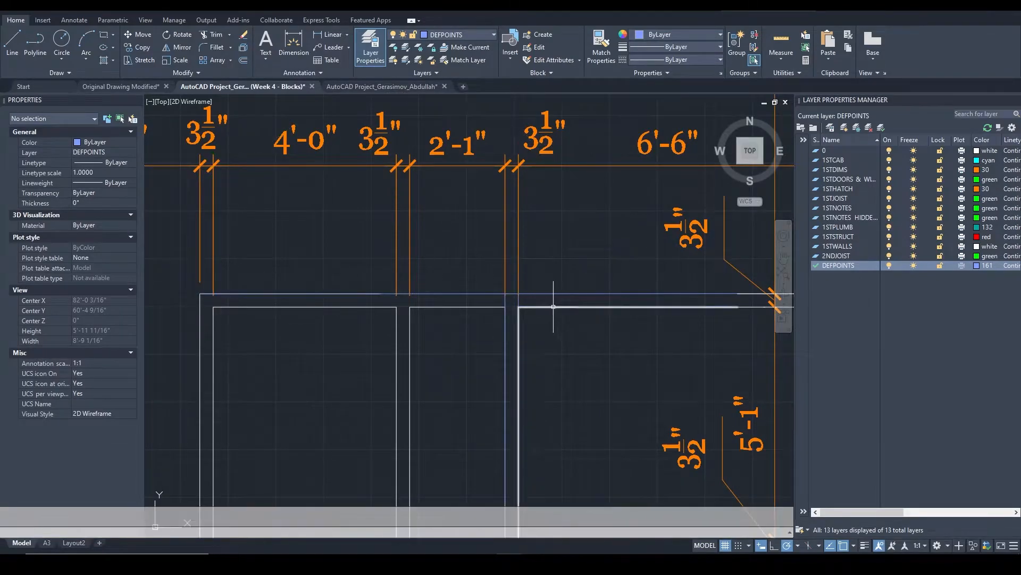
Inspect where the horizontal construction lines cross the first partition, including the short segment between its two vertical faces
{"action": "scroll", "coordinate": [490, 289], "scroll_direction": "up", "scroll_amount": 1}
{"action": "scroll", "coordinate": [474, 289], "scroll_direction": "up", "scroll_amount": 2}
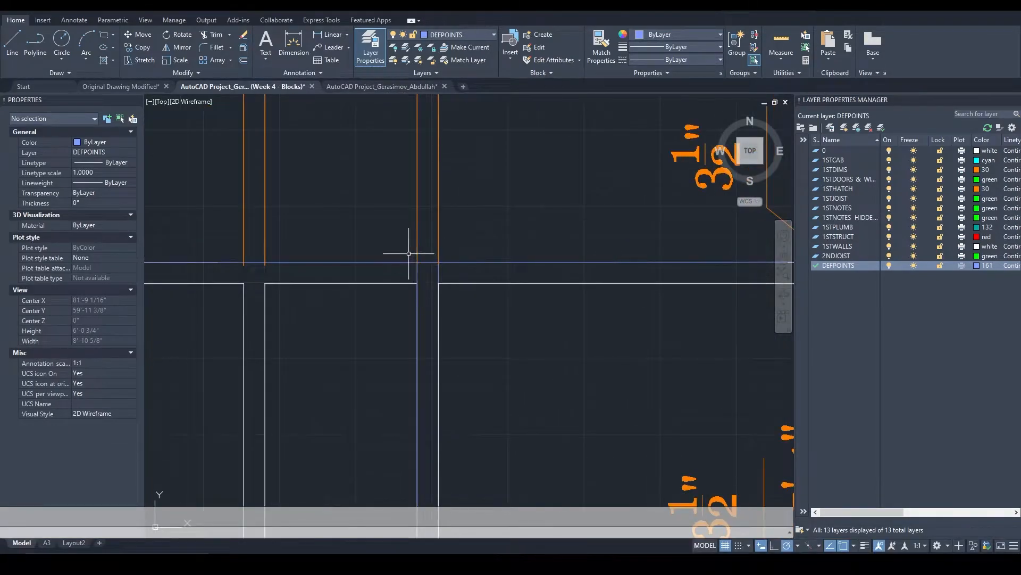
{"action": "scroll", "coordinate": [423, 271], "scroll_direction": "up", "scroll_amount": 5}
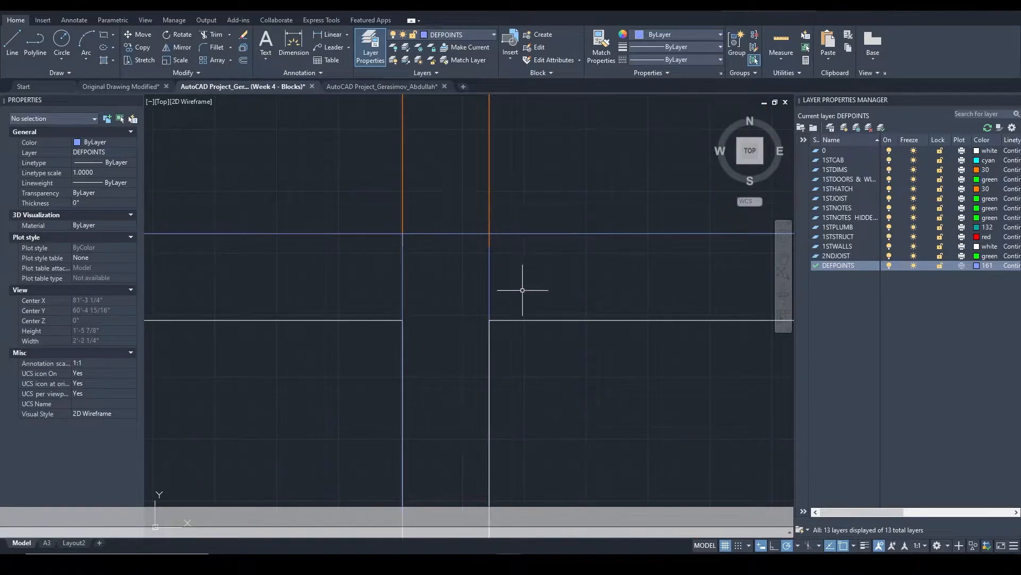
{"action": "scroll", "coordinate": [511, 320], "scroll_direction": "down", "scroll_amount": 3}
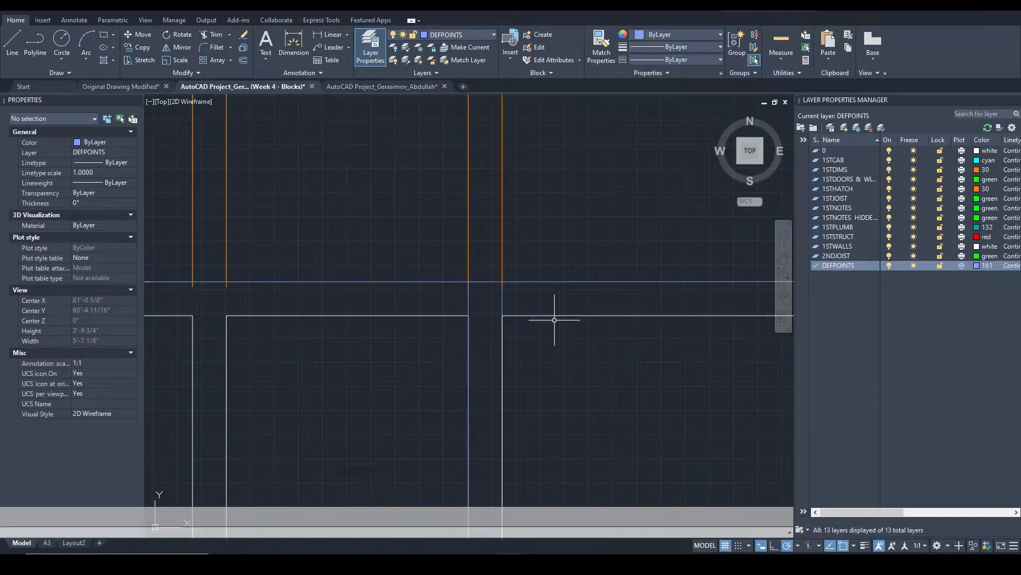
{"action": "left_click", "coordinate": [485, 281]}
{"action": "scroll", "coordinate": [505, 298], "scroll_direction": "up", "scroll_amount": 3}
{"action": "key", "text": "Escape"}
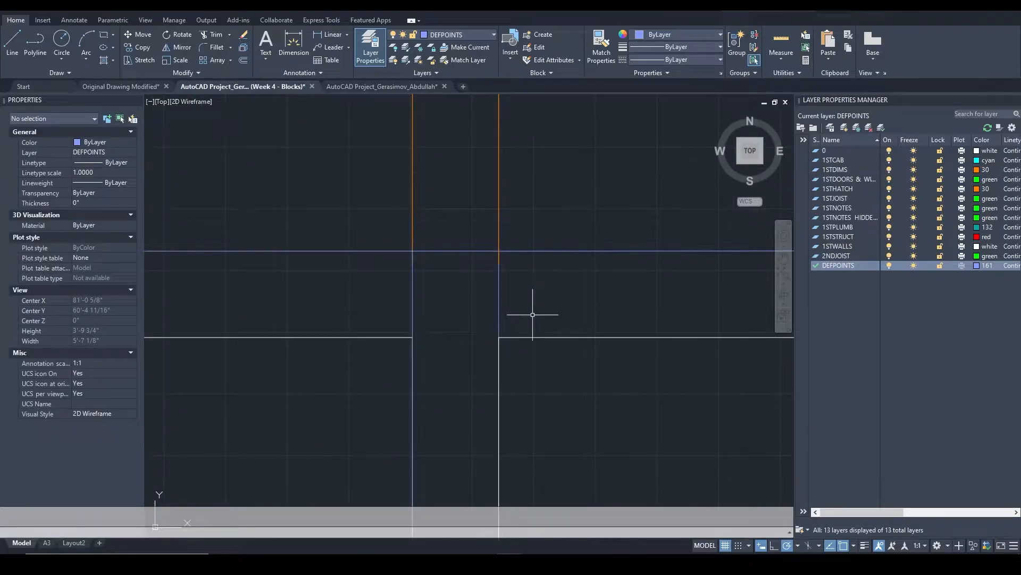
{"action": "scroll", "coordinate": [504, 262], "scroll_direction": "down", "scroll_amount": 3}
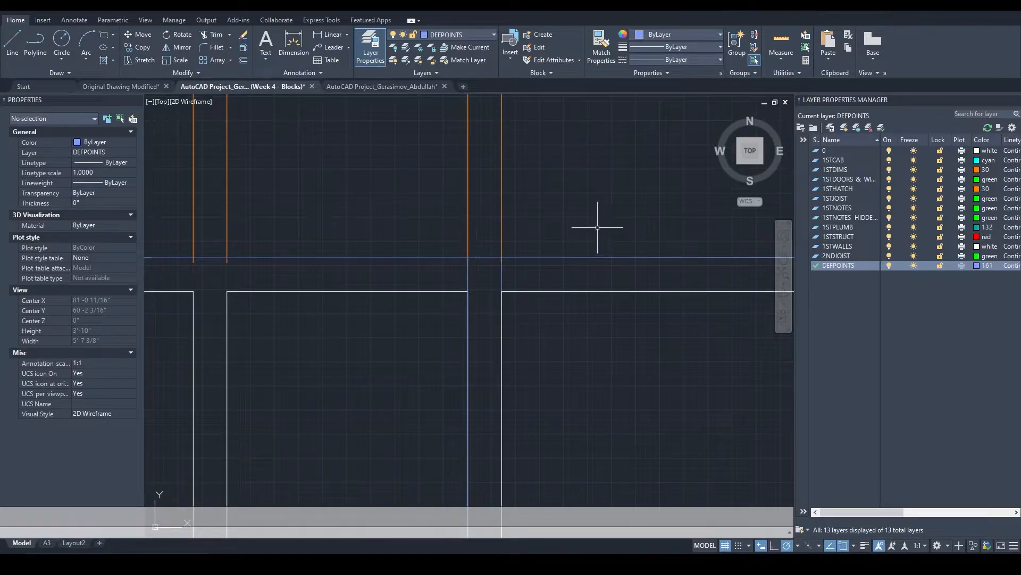
{"action": "left_click", "coordinate": [409, 201]}
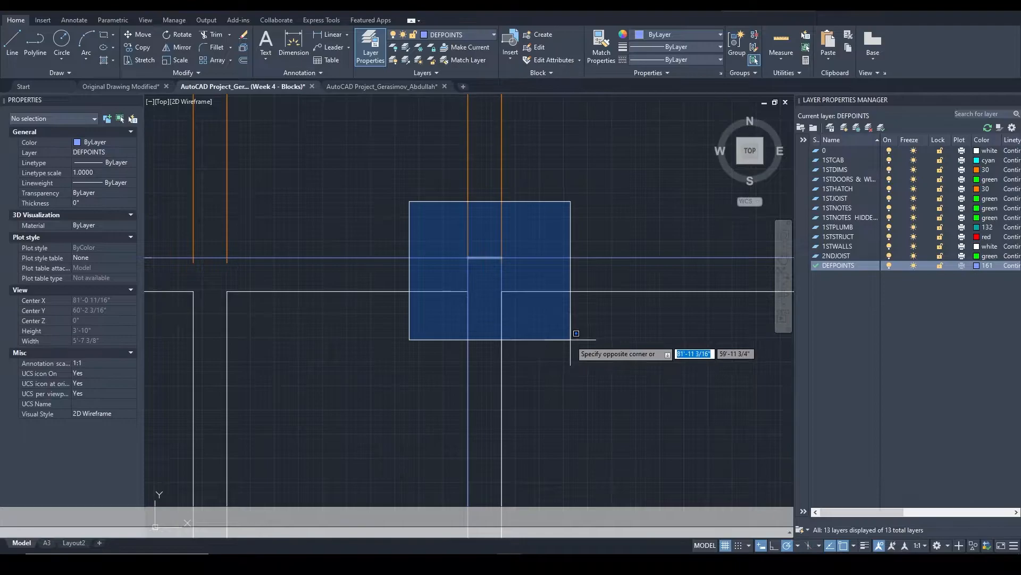
{"action": "left_click", "coordinate": [571, 339]}
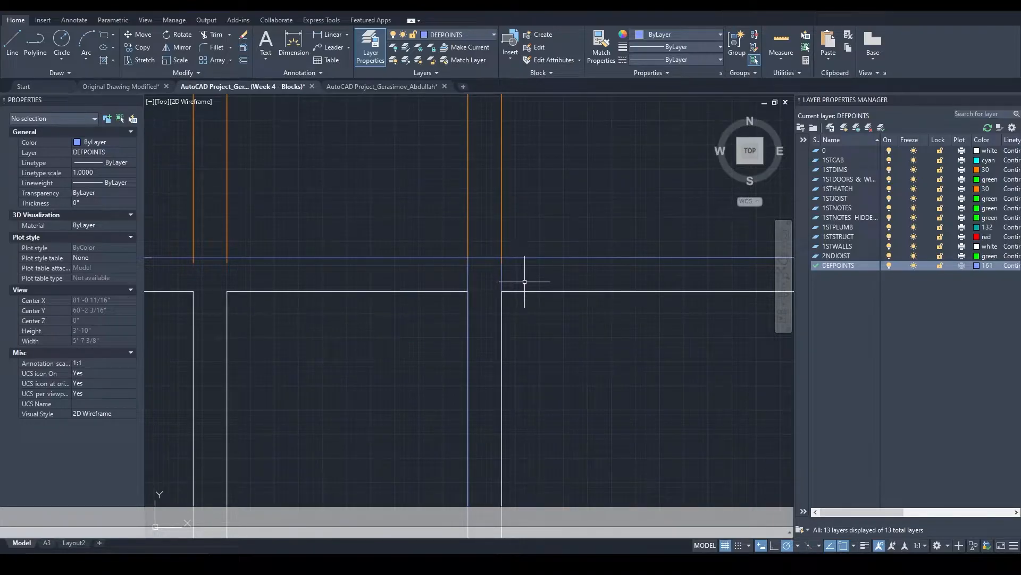
Trim the two vertical construction lines above the first partition, between the upper construction line and the wall line below it
{"action": "type", "text": "tr"}
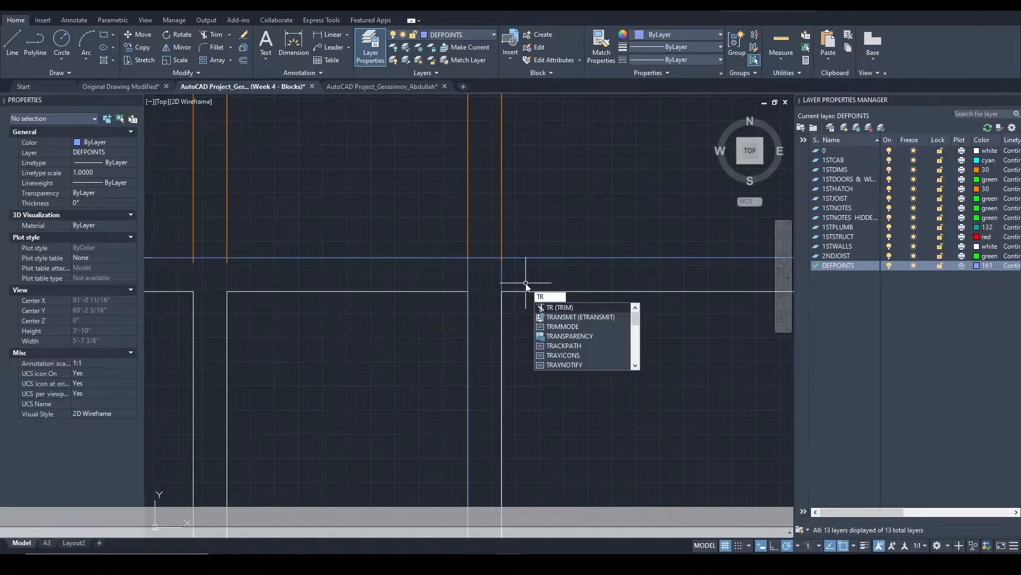
{"action": "key", "text": "Return"}
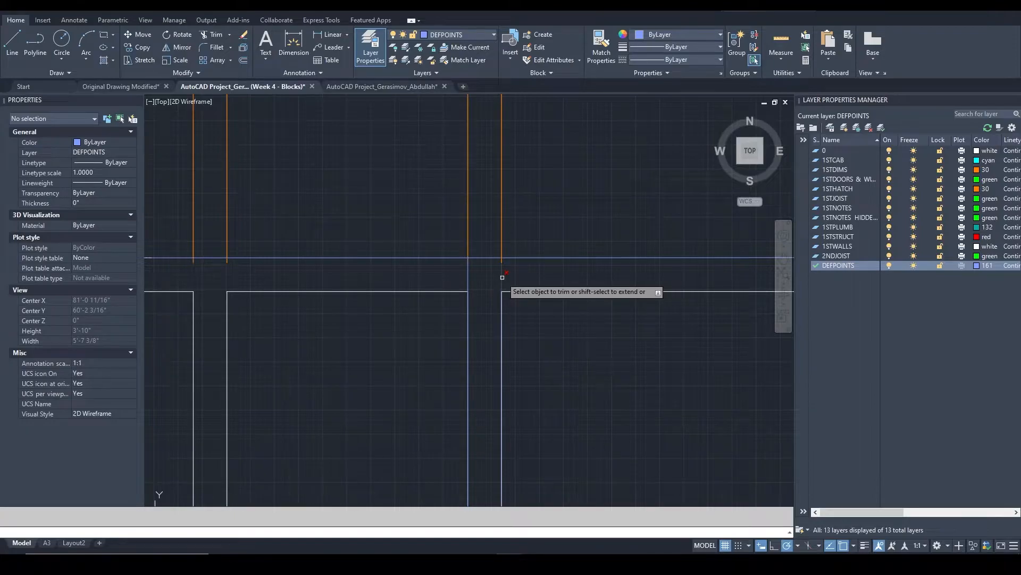
{"action": "scroll", "coordinate": [503, 277], "scroll_direction": "up", "scroll_amount": 5}
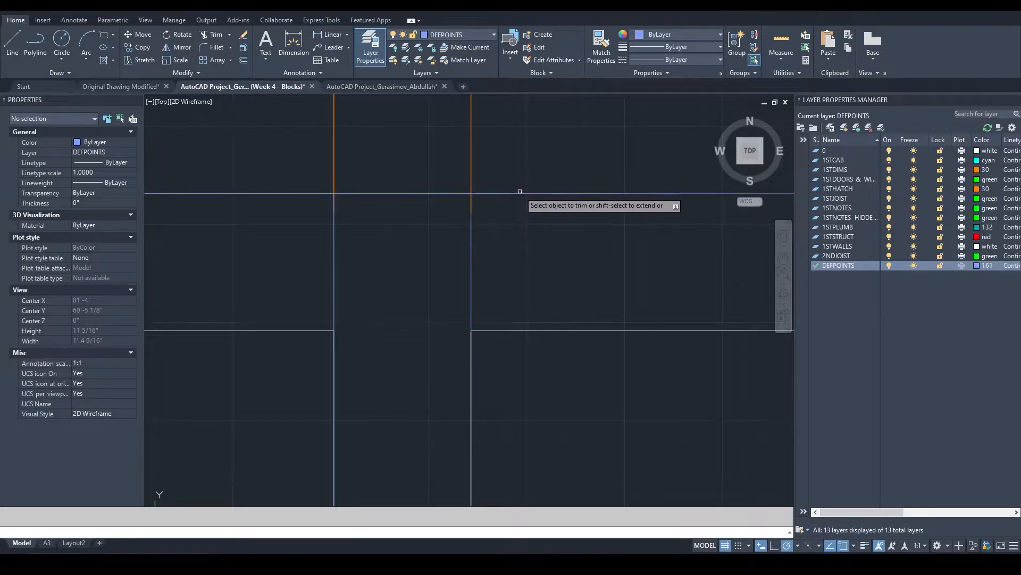
{"action": "left_click", "coordinate": [471, 250]}
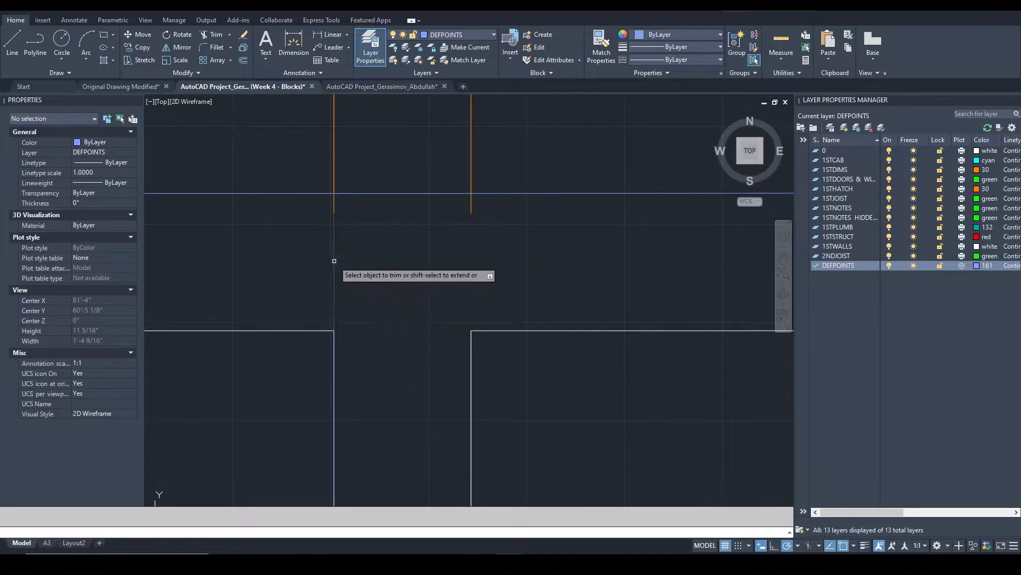
{"action": "scroll", "coordinate": [471, 247], "scroll_direction": "down", "scroll_amount": 4}
{"action": "key", "text": "Escape"}
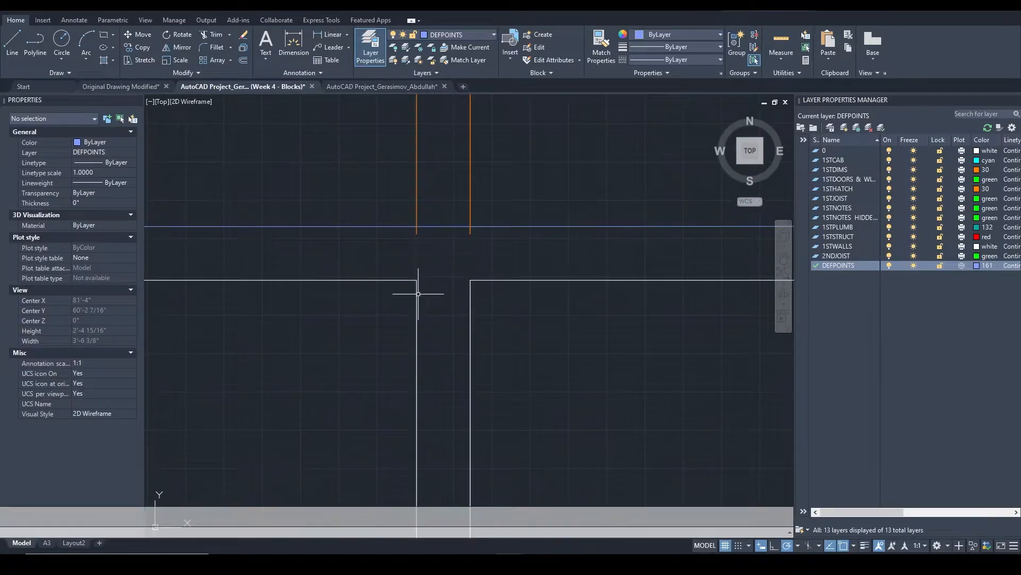
Inspect the construction line on the first partition's left face and the upper horizontal wall lines near the right exterior wall
{"action": "left_click", "coordinate": [416, 294]}
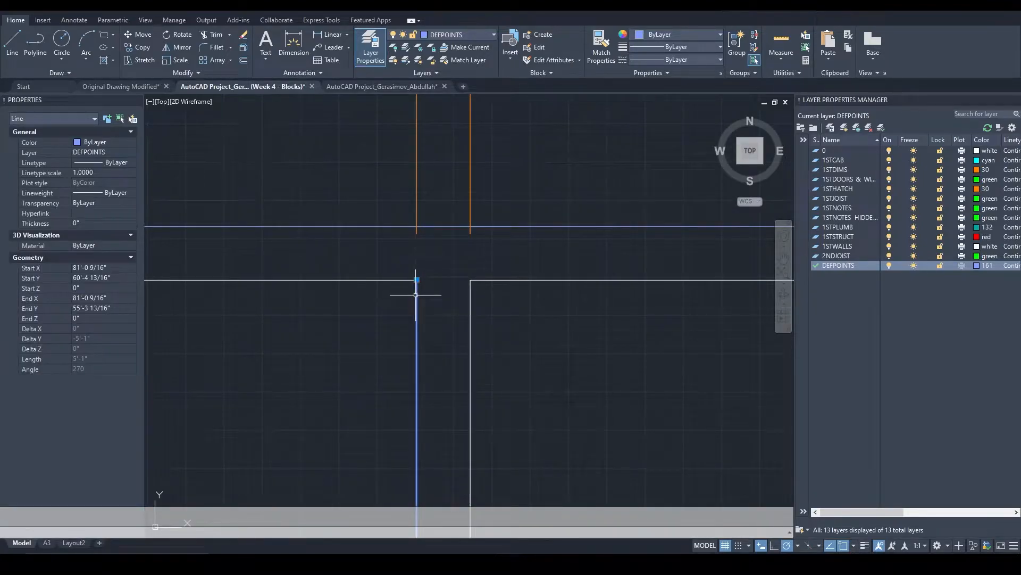
{"action": "scroll", "coordinate": [433, 258], "scroll_direction": "down", "scroll_amount": 3}
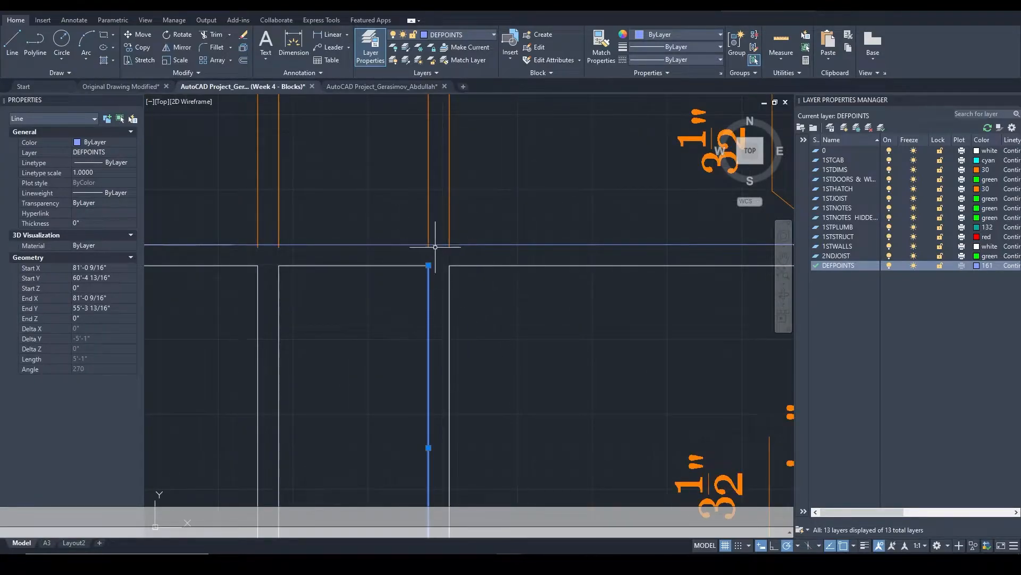
{"action": "middle_click_drag", "start_coordinate": [513, 284], "coordinate": [428, 294]}
{"action": "scroll", "coordinate": [427, 294], "scroll_direction": "down", "scroll_amount": 3}
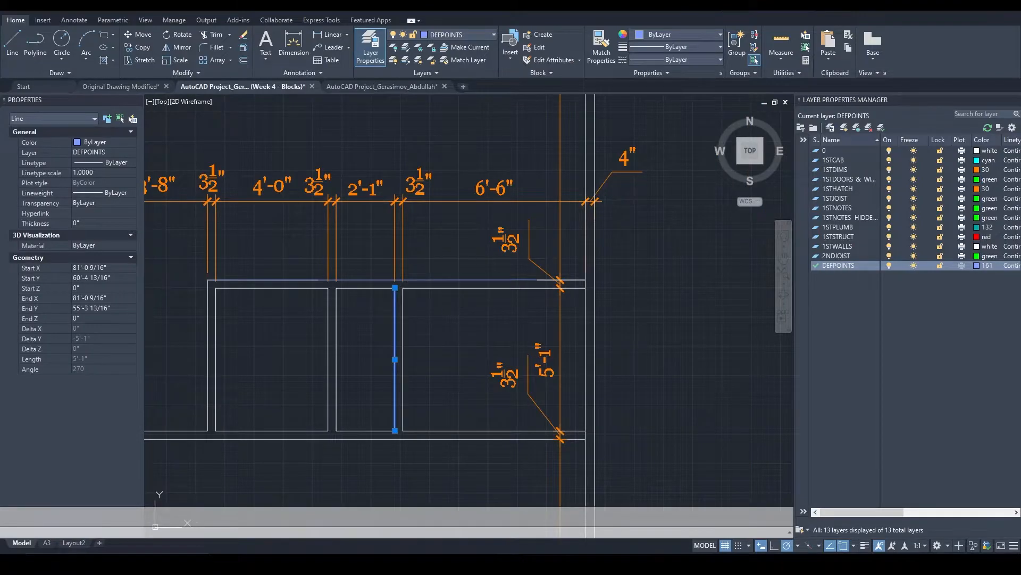
{"action": "key", "text": "Escape"}
{"action": "scroll", "coordinate": [582, 278], "scroll_direction": "up", "scroll_amount": 3}
{"action": "left_click", "coordinate": [601, 245]}
{"action": "scroll", "coordinate": [696, 294], "scroll_direction": "up", "scroll_amount": 6}
{"action": "left_click", "coordinate": [438, 205]}
{"action": "left_click", "coordinate": [330, 364]}
{"action": "key", "text": "Escape"}
{"action": "scroll", "coordinate": [336, 249], "scroll_direction": "up", "scroll_amount": 2}
{"action": "middle_click_drag", "start_coordinate": [311, 237], "coordinate": [543, 240]}
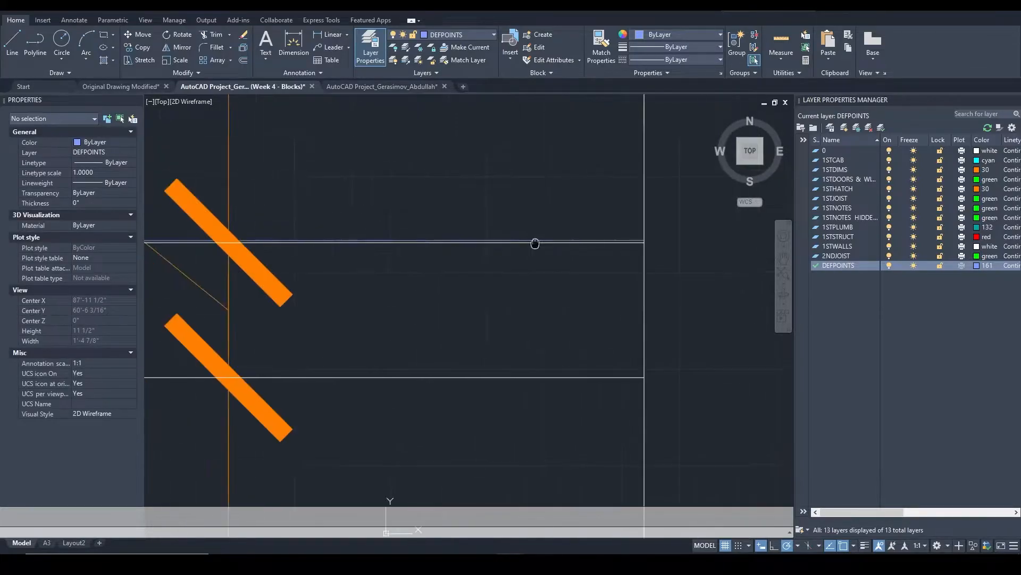
Examine the upper partition polyline at the right exterior wall and the extent of the 17'-4" vertical dimension
{"action": "scroll", "coordinate": [551, 235], "scroll_direction": "down", "scroll_amount": 5}
{"action": "scroll", "coordinate": [411, 238], "scroll_direction": "up", "scroll_amount": 6}
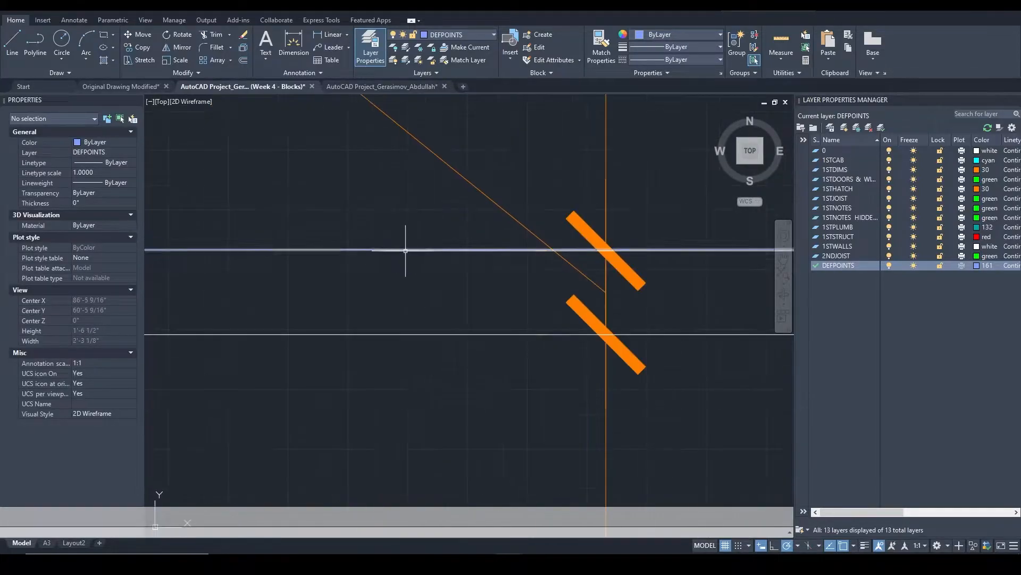
{"action": "left_click", "coordinate": [406, 249]}
{"action": "scroll", "coordinate": [473, 250], "scroll_direction": "down", "scroll_amount": 6}
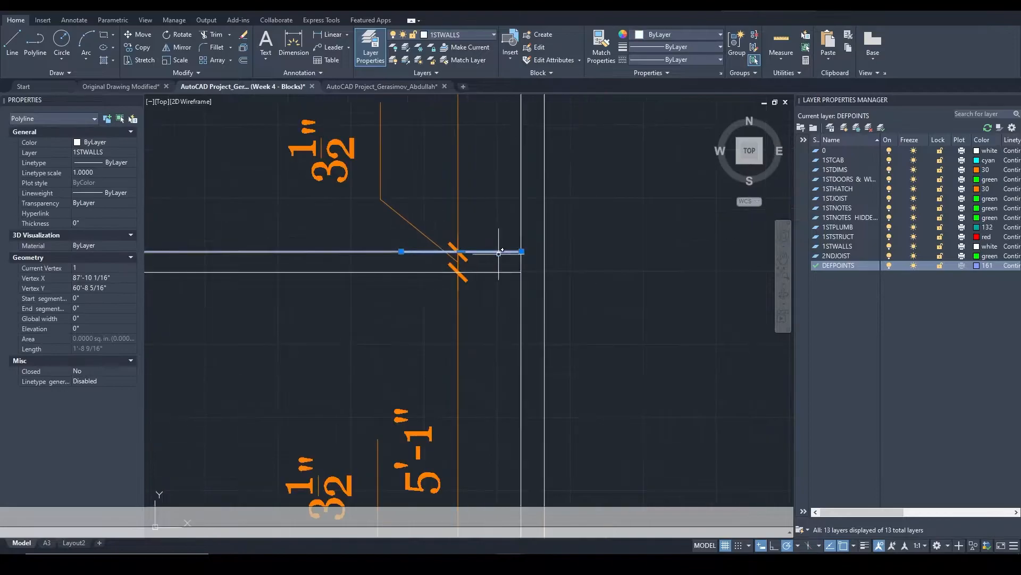
{"action": "scroll", "coordinate": [468, 245], "scroll_direction": "up", "scroll_amount": 9}
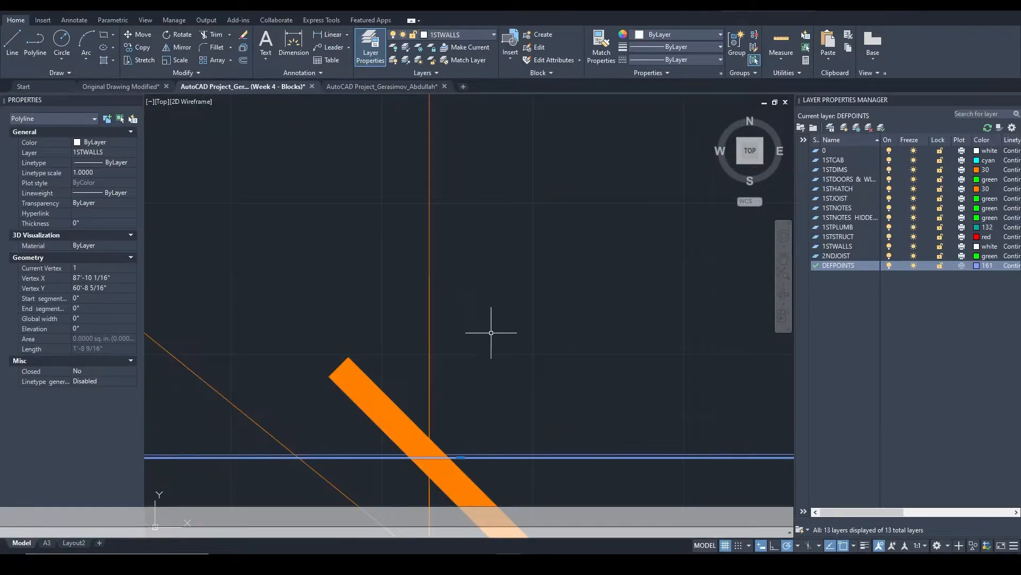
{"action": "scroll", "coordinate": [491, 333], "scroll_direction": "down", "scroll_amount": 6}
{"action": "scroll", "coordinate": [478, 225], "scroll_direction": "down", "scroll_amount": 3}
{"action": "scroll", "coordinate": [500, 226], "scroll_direction": "up", "scroll_amount": 10}
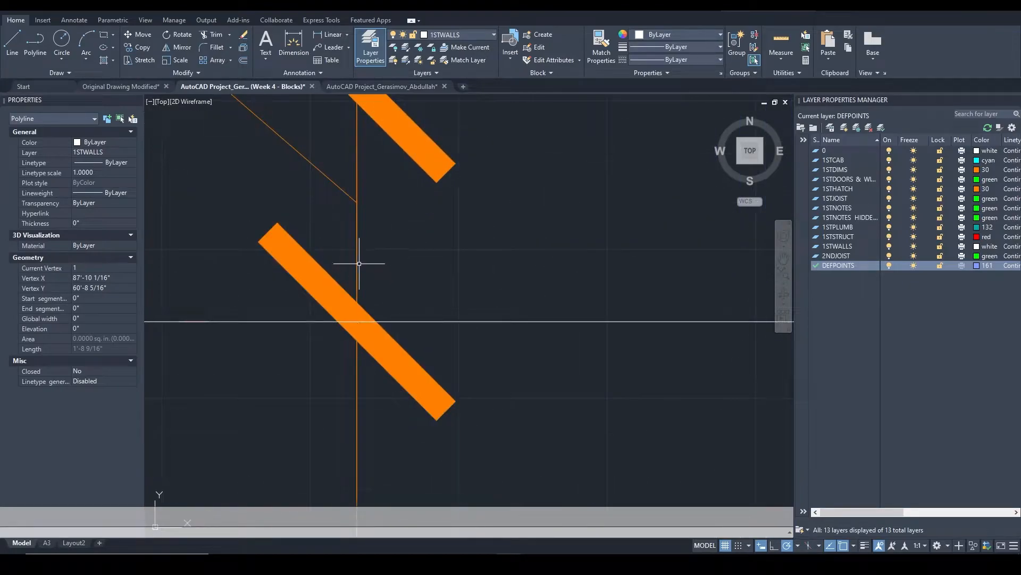
{"action": "left_click", "coordinate": [356, 258]}
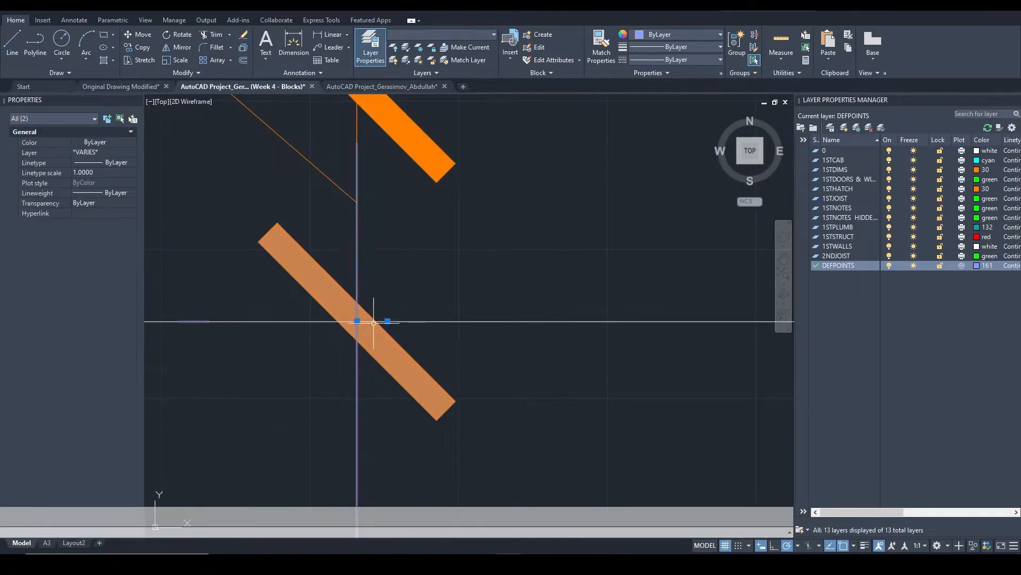
{"action": "scroll", "coordinate": [374, 321], "scroll_direction": "up", "scroll_amount": 3}
{"action": "scroll", "coordinate": [410, 296], "scroll_direction": "down", "scroll_amount": 8}
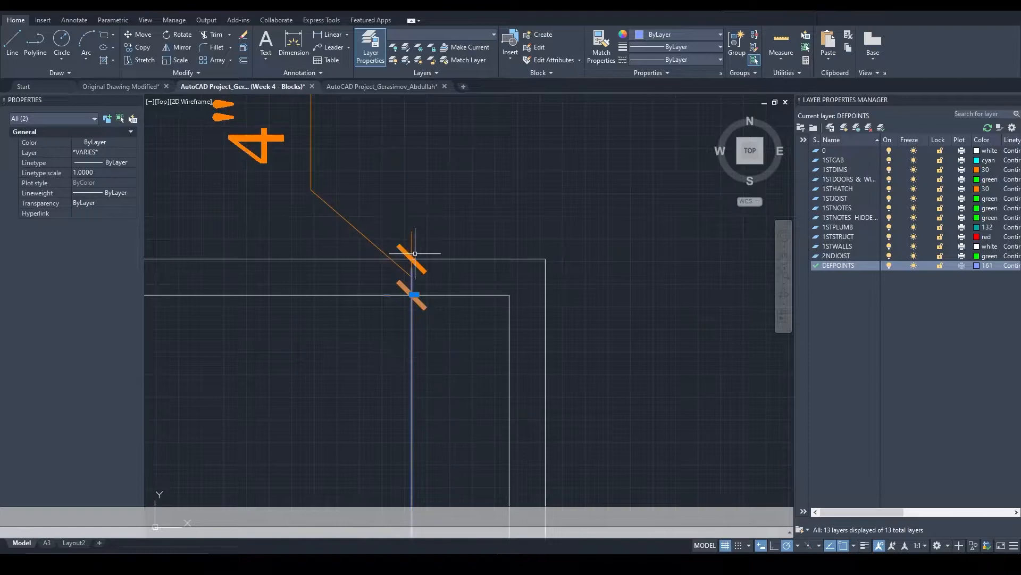
{"action": "mouse_move", "coordinate": [432, 299]}
{"action": "middle_mouse_down"}
{"action": "mouse_move", "coordinate": [404, 205]}
{"action": "mouse_move", "coordinate": [411, 163]}
{"action": "mouse_move", "coordinate": [417, 331]}
{"action": "mouse_move", "coordinate": [445, 390]}
{"action": "middle_mouse_up"}
{"action": "scroll", "coordinate": [445, 390], "scroll_direction": "down", "scroll_amount": 5}
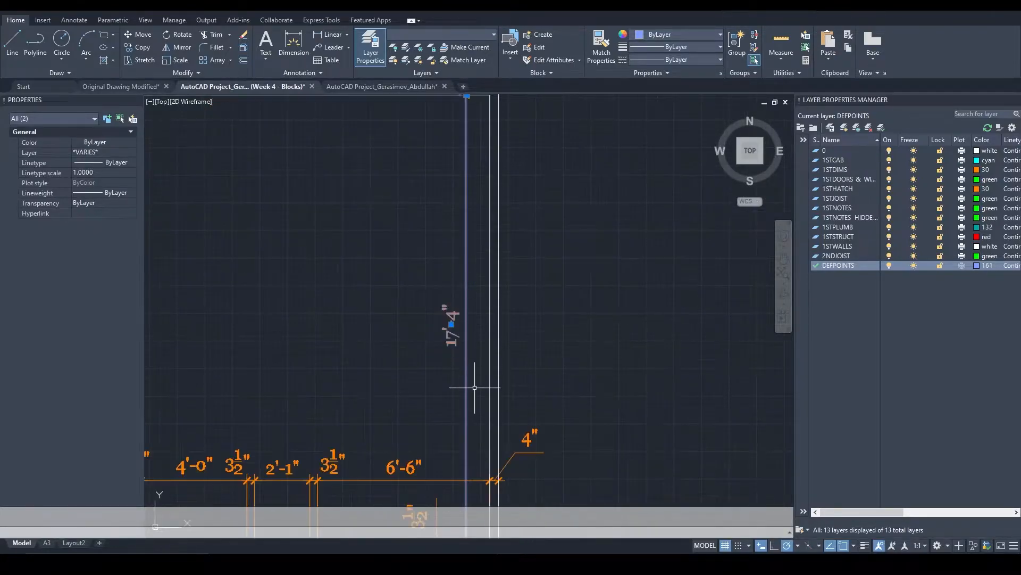
{"action": "middle_click_drag", "start_coordinate": [469, 524], "coordinate": [485, 392]}
{"action": "scroll", "coordinate": [486, 392], "scroll_direction": "up", "scroll_amount": 8}
{"action": "key", "text": "Escape"}
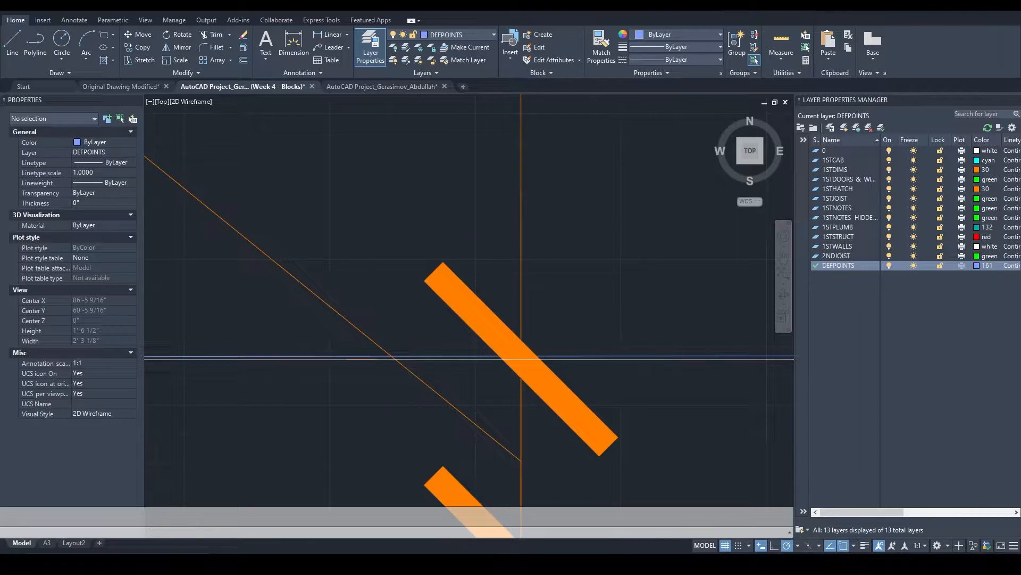
Compare the 6'-6" horizontal construction line with the wall polyline it overlaps near the right exterior wall
{"action": "scroll", "coordinate": [617, 343], "scroll_direction": "down", "scroll_amount": 4}
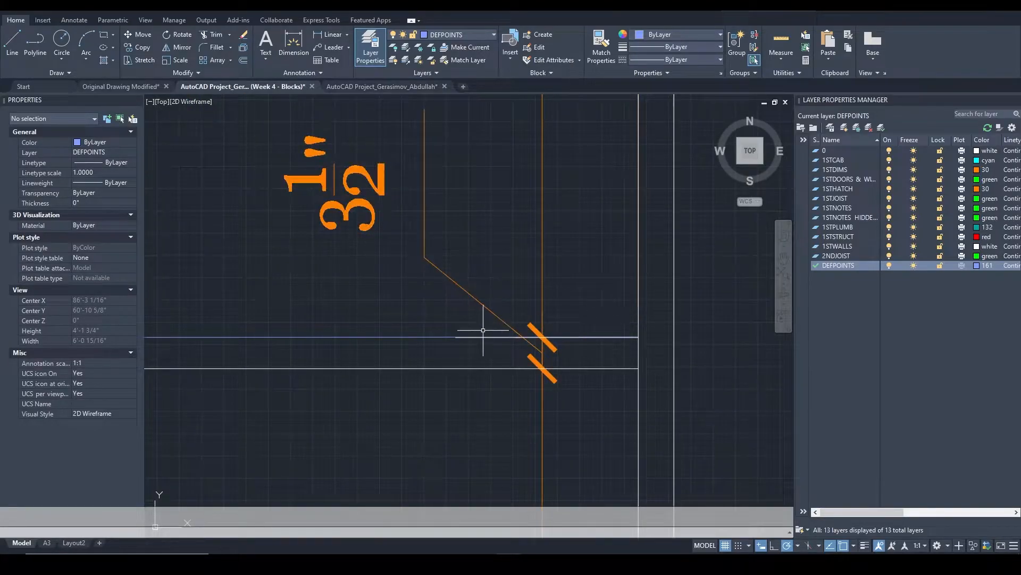
{"action": "scroll", "coordinate": [490, 330], "scroll_direction": "up", "scroll_amount": 4}
{"action": "scroll", "coordinate": [399, 339], "scroll_direction": "down", "scroll_amount": 6}
{"action": "mouse_move", "coordinate": [399, 339]}
{"action": "middle_mouse_down"}
{"action": "mouse_move", "coordinate": [449, 321]}
{"action": "mouse_move", "coordinate": [535, 321]}
{"action": "middle_mouse_up"}
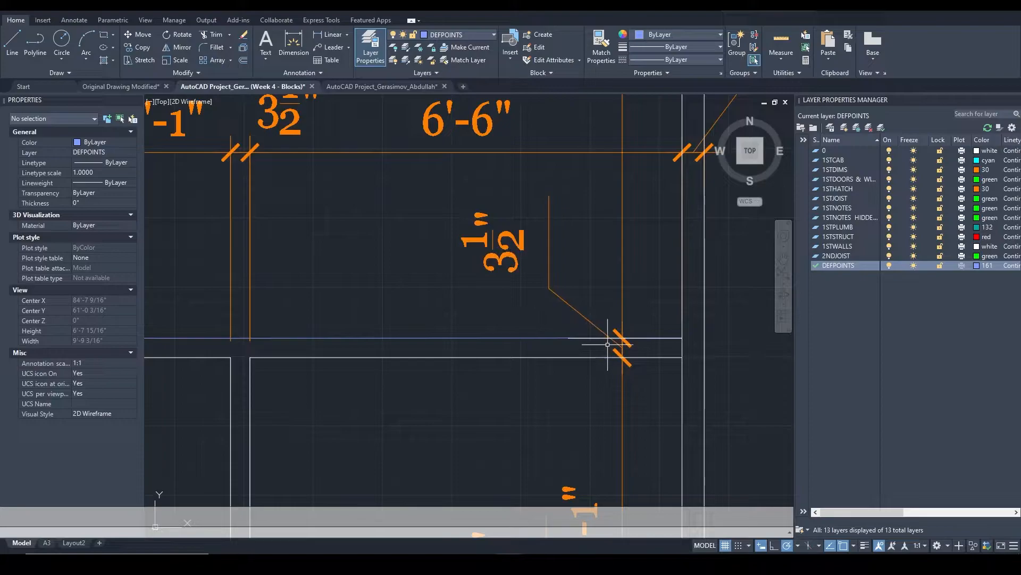
{"action": "scroll", "coordinate": [585, 337], "scroll_direction": "up", "scroll_amount": 5}
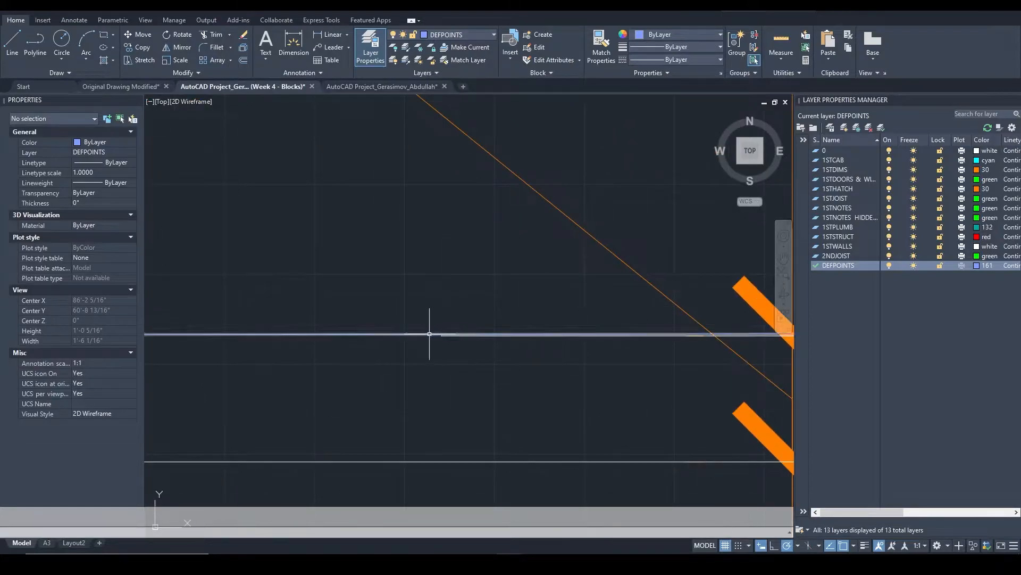
{"action": "scroll", "coordinate": [440, 342], "scroll_direction": "down", "scroll_amount": 4}
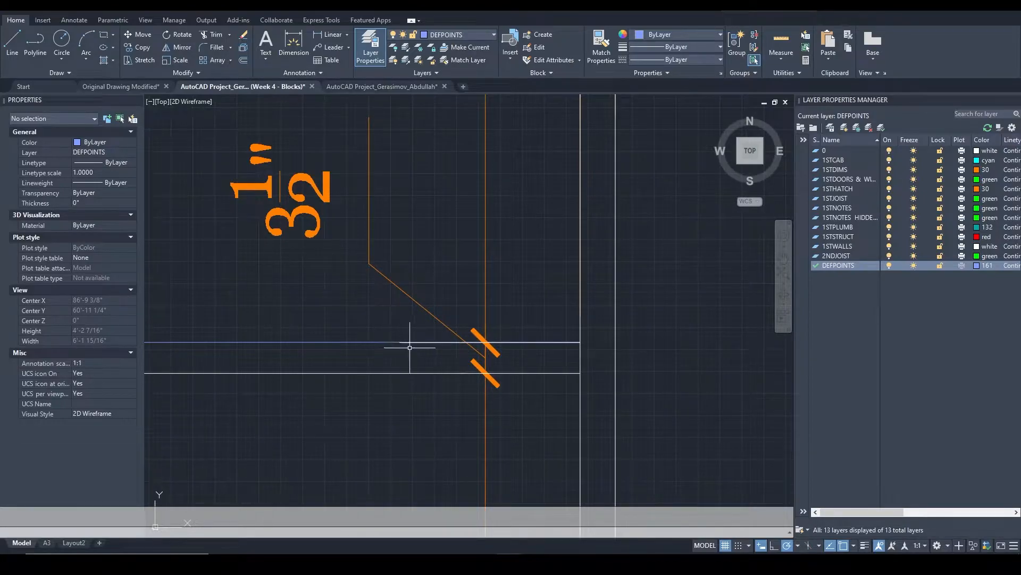
{"action": "scroll", "coordinate": [409, 347], "scroll_direction": "up", "scroll_amount": 5}
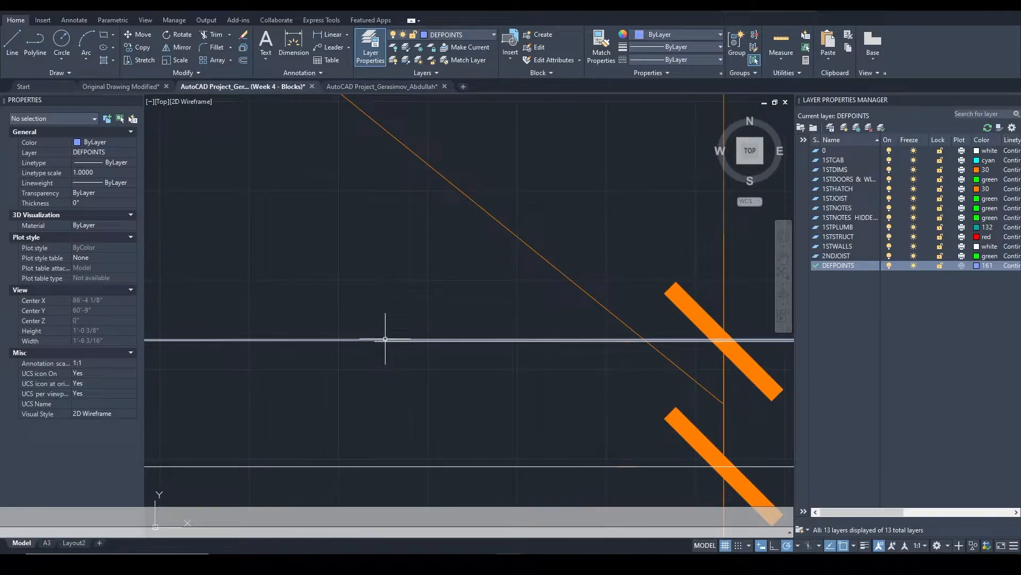
{"action": "left_click", "coordinate": [387, 342]}
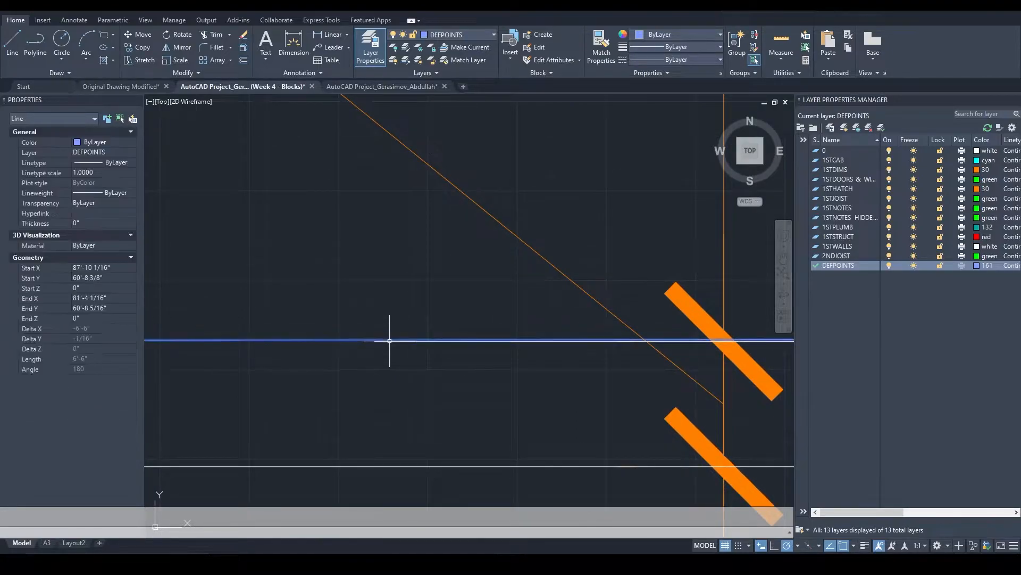
{"action": "scroll", "coordinate": [417, 348], "scroll_direction": "down", "scroll_amount": 3}
{"action": "scroll", "coordinate": [285, 320], "scroll_direction": "up", "scroll_amount": 2}
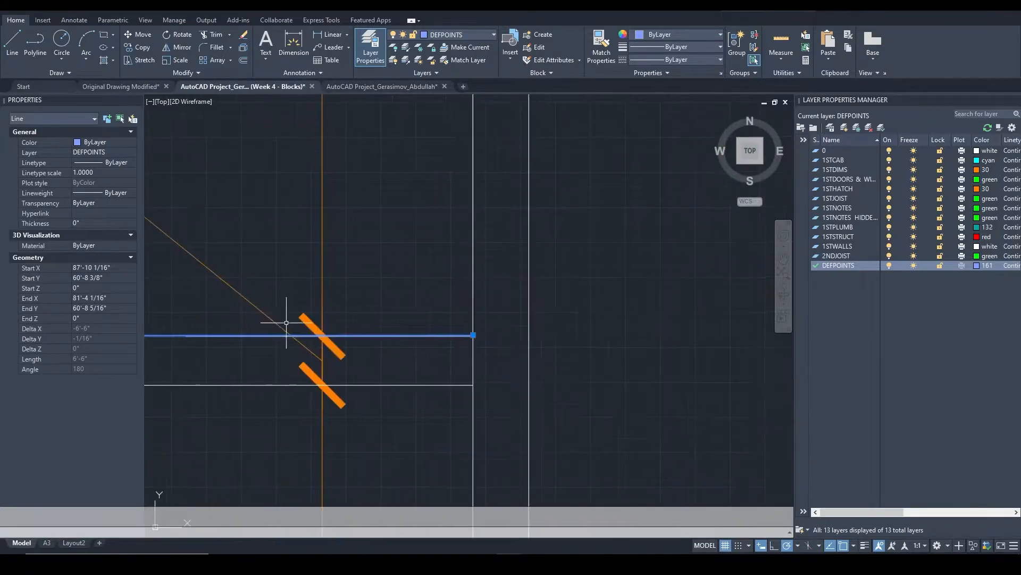
{"action": "key", "text": "Escape"}
Trim the right exterior wall's inner line between the two faces of the upper horizontal partition
{"action": "scroll", "coordinate": [486, 342], "scroll_direction": "up", "scroll_amount": 1}
{"action": "scroll", "coordinate": [585, 332], "scroll_direction": "down", "scroll_amount": 1}
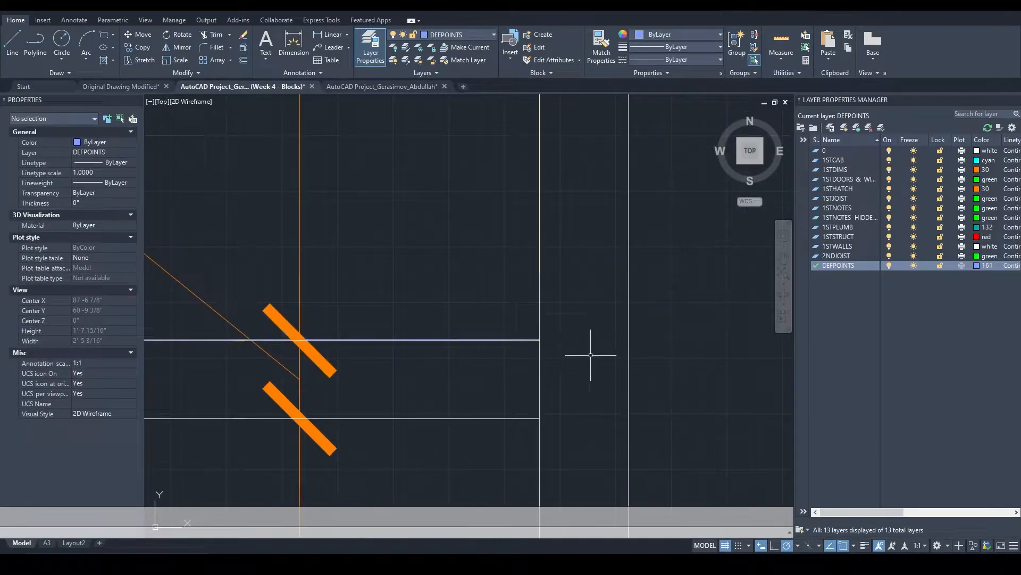
{"action": "middle_click_drag", "start_coordinate": [691, 363], "coordinate": [576, 299]}
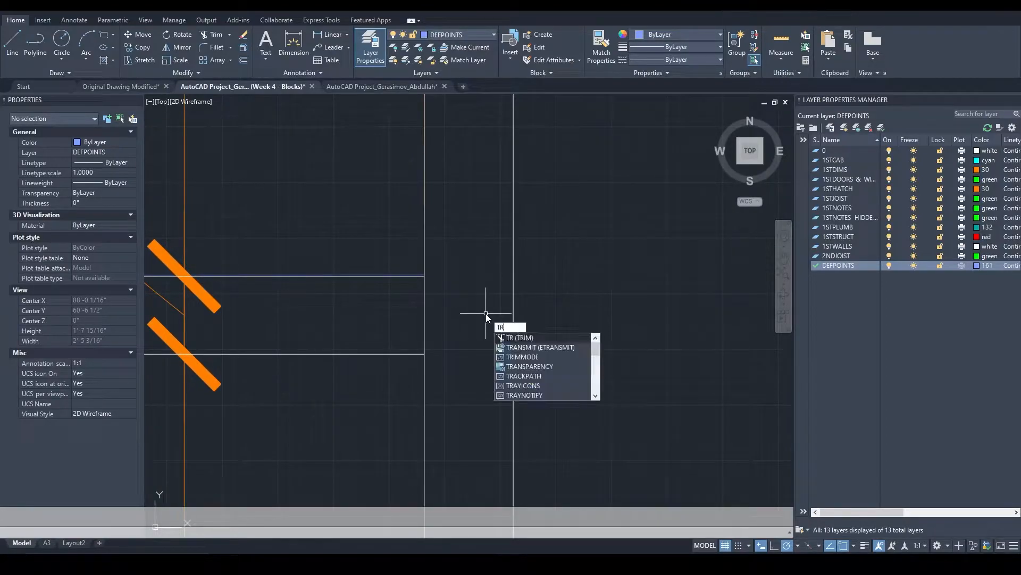
{"action": "key", "text": "Return"}
{"action": "left_click", "coordinate": [424, 307]}
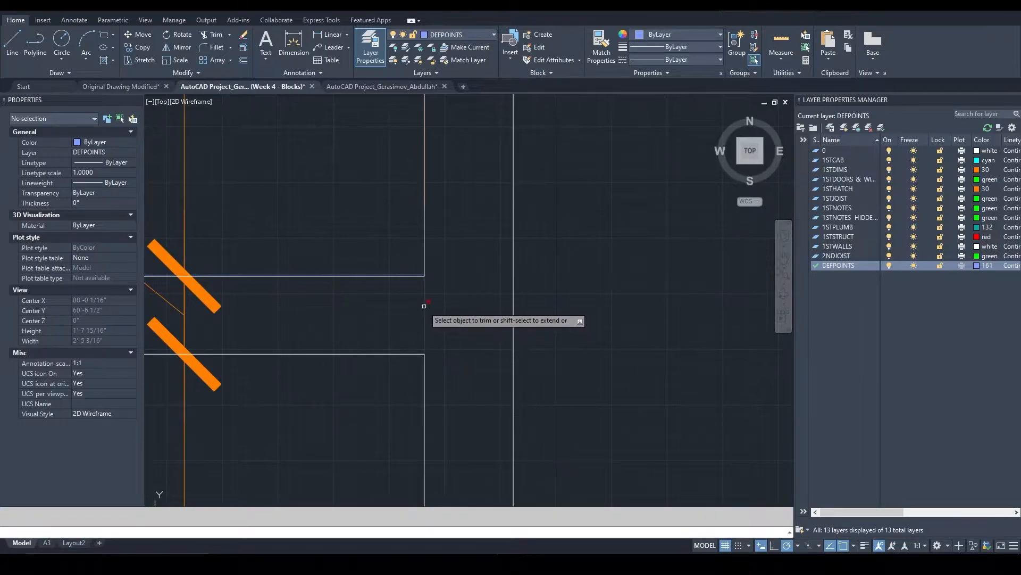
{"action": "scroll", "coordinate": [423, 306], "scroll_direction": "down", "scroll_amount": 10}
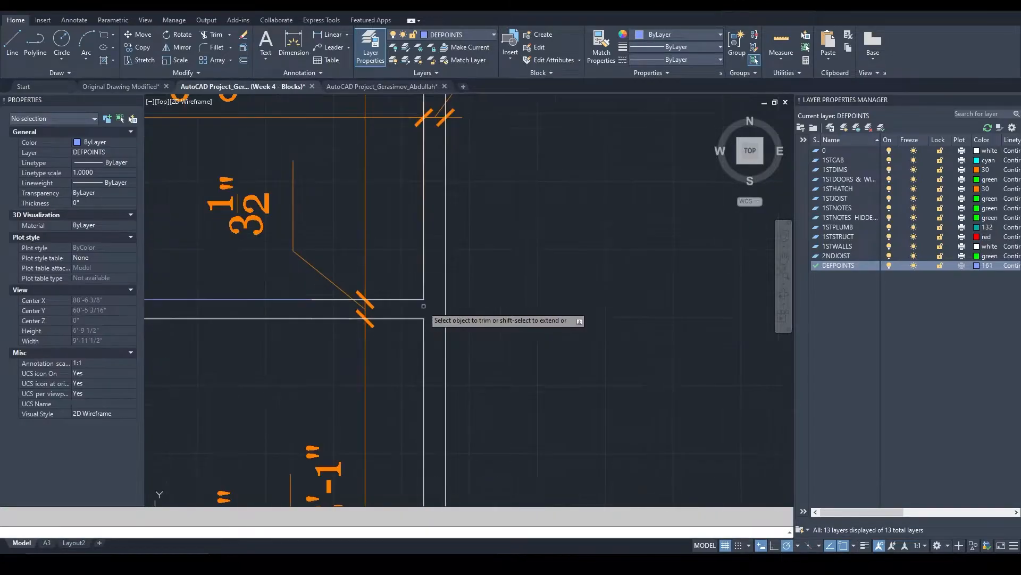
{"action": "key", "text": "Escape"}
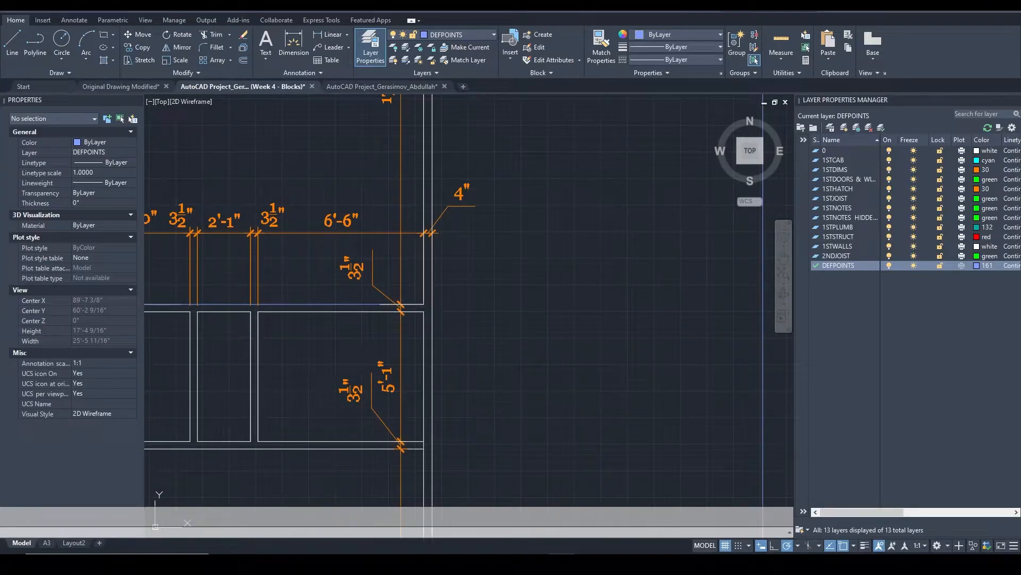
Trim the right exterior wall's inner line where the lower horizontal partition meets it, below the 5'-1" room
{"action": "scroll", "coordinate": [718, 473], "scroll_direction": "down", "scroll_amount": 3}
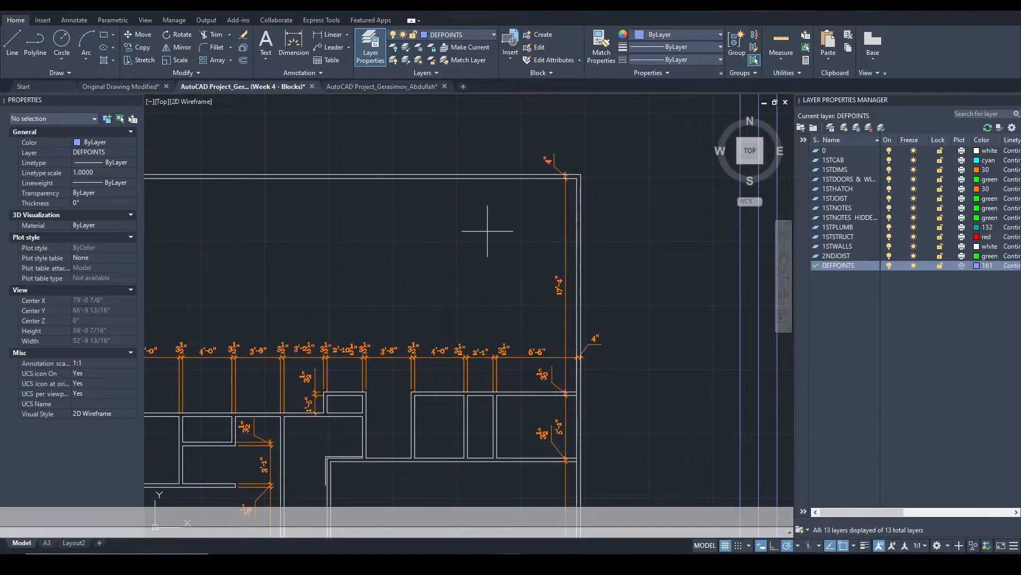
{"action": "middle_click_drag", "start_coordinate": [598, 382], "coordinate": [609, 296]}
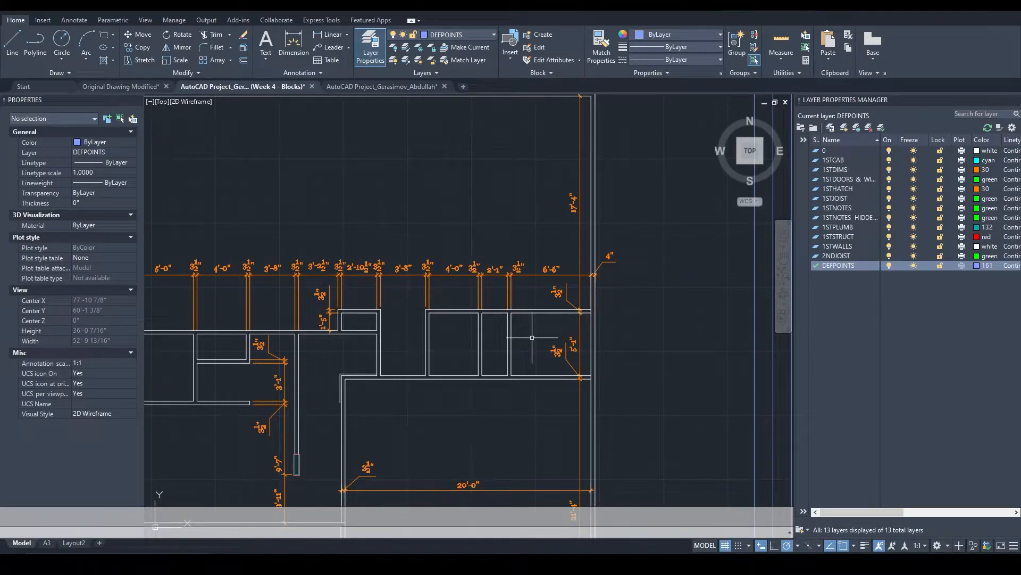
{"action": "scroll", "coordinate": [600, 313], "scroll_direction": "up", "scroll_amount": 3}
{"action": "left_click", "coordinate": [627, 283]}
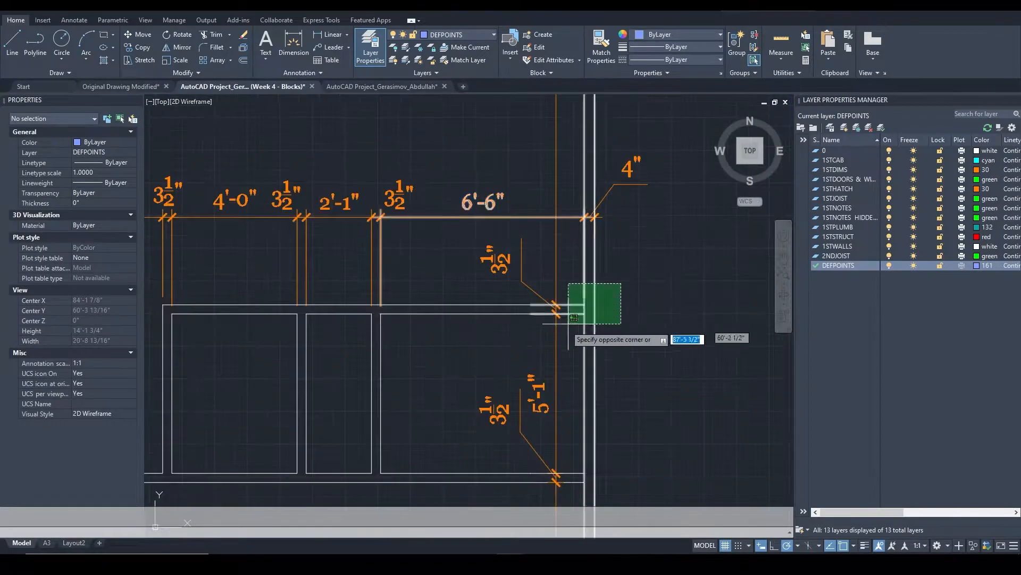
{"action": "left_click", "coordinate": [570, 324]}
{"action": "scroll", "coordinate": [566, 324], "scroll_direction": "up", "scroll_amount": 5}
{"action": "key", "text": "Escape"}
{"action": "type", "text": "tr"}
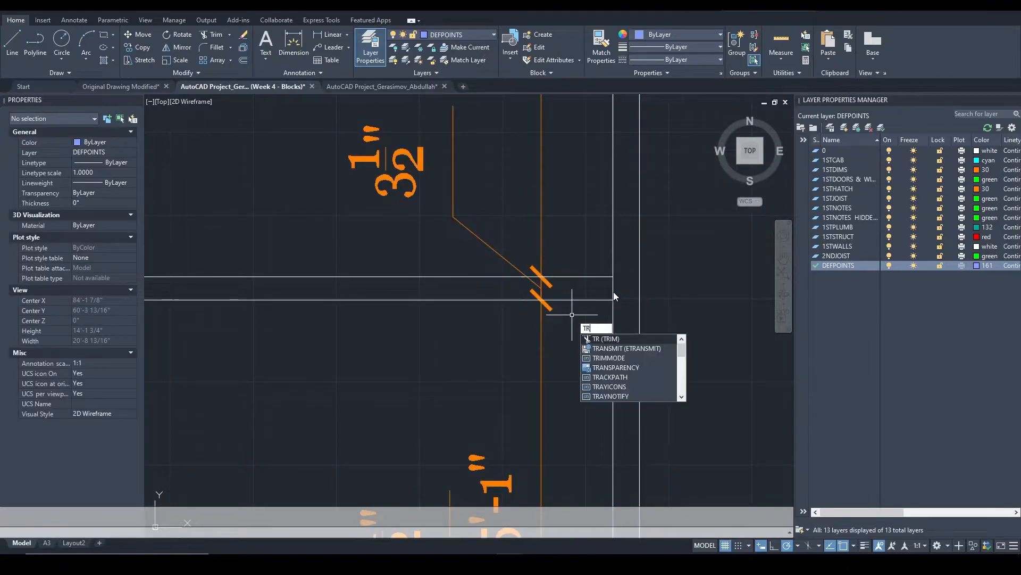
{"action": "key", "text": "Return"}
{"action": "middle_click_drag", "start_coordinate": [604, 337], "coordinate": [553, 214]}
{"action": "mouse_move", "coordinate": [551, 355]}
{"action": "middle_mouse_down"}
{"action": "mouse_move", "coordinate": [543, 319]}
{"action": "mouse_move", "coordinate": [533, 389]}
{"action": "middle_mouse_up"}
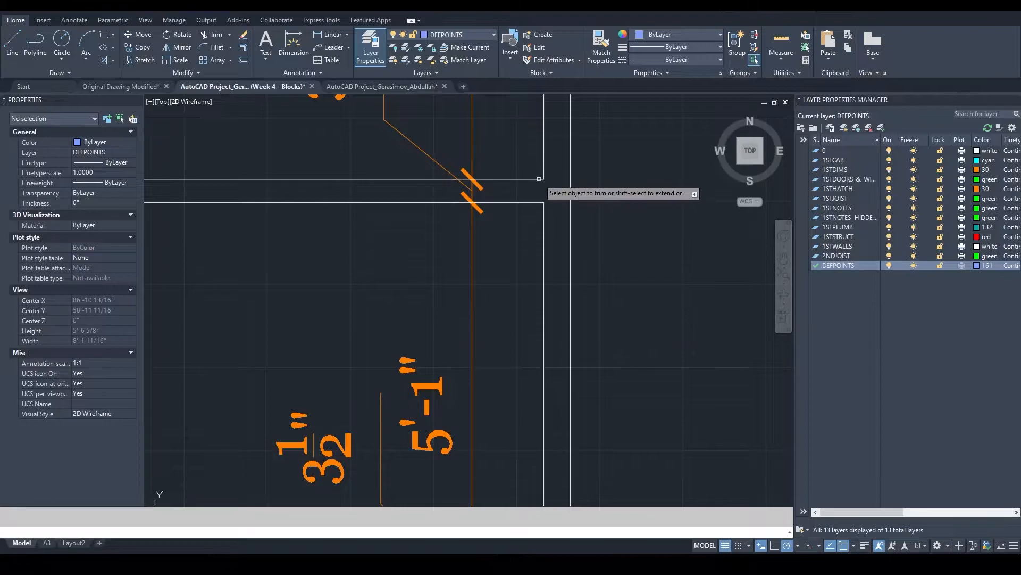
{"action": "middle_click_drag", "start_coordinate": [560, 295], "coordinate": [550, 112]}
{"action": "middle_click_drag", "start_coordinate": [540, 458], "coordinate": [530, 407]}
{"action": "left_click", "coordinate": [527, 410]}
{"action": "scroll", "coordinate": [527, 410], "scroll_direction": "down", "scroll_amount": 10}
{"action": "key", "text": "Return"}
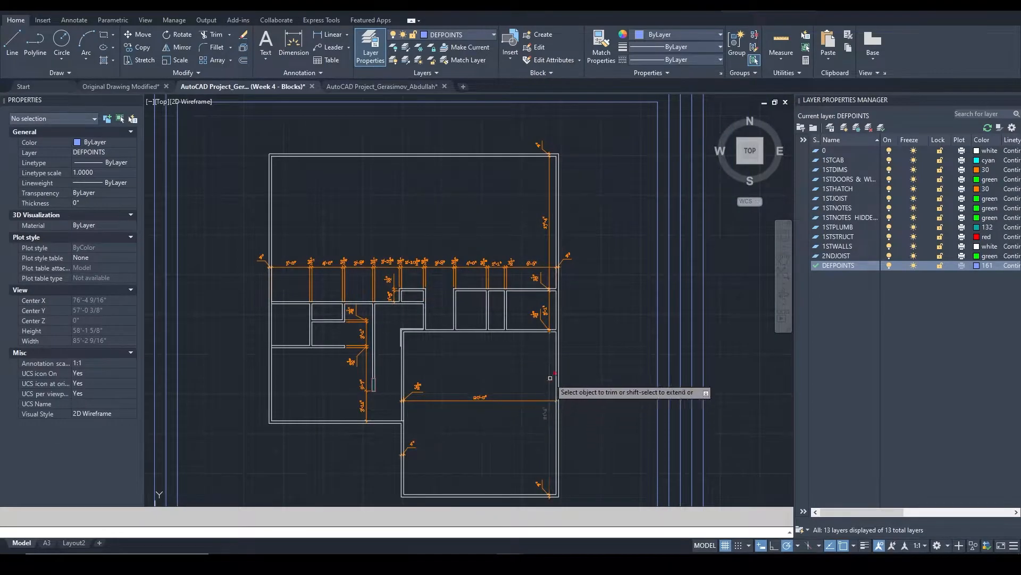
Examine the interior partitions along the horizontal dimension string, then the vertical 3'-1" to 3'-11" dimensions and the small rectangle ending the long partition
{"action": "scroll", "coordinate": [490, 296], "scroll_direction": "up", "scroll_amount": 6}
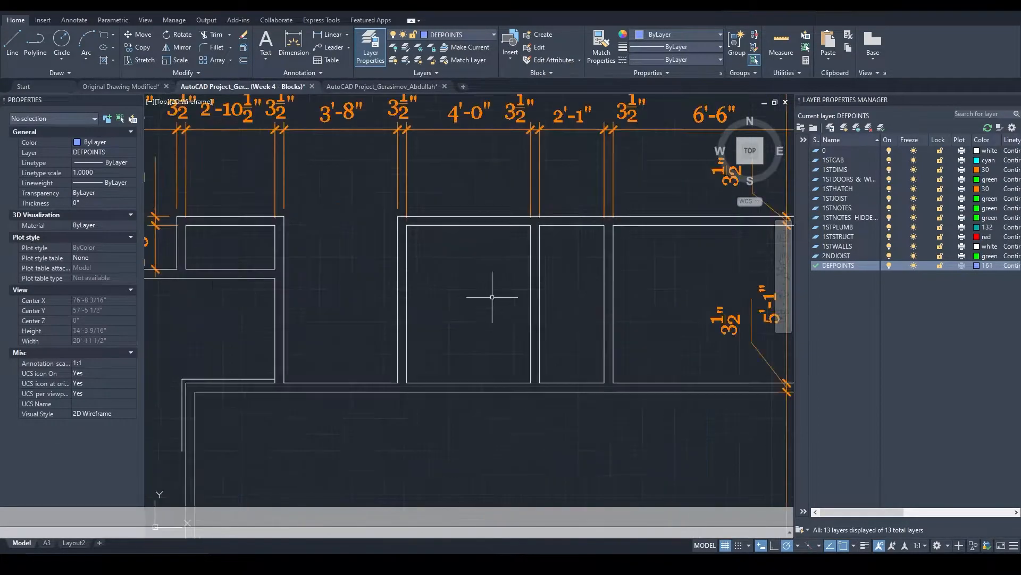
{"action": "middle_click_drag", "start_coordinate": [594, 235], "coordinate": [495, 297]}
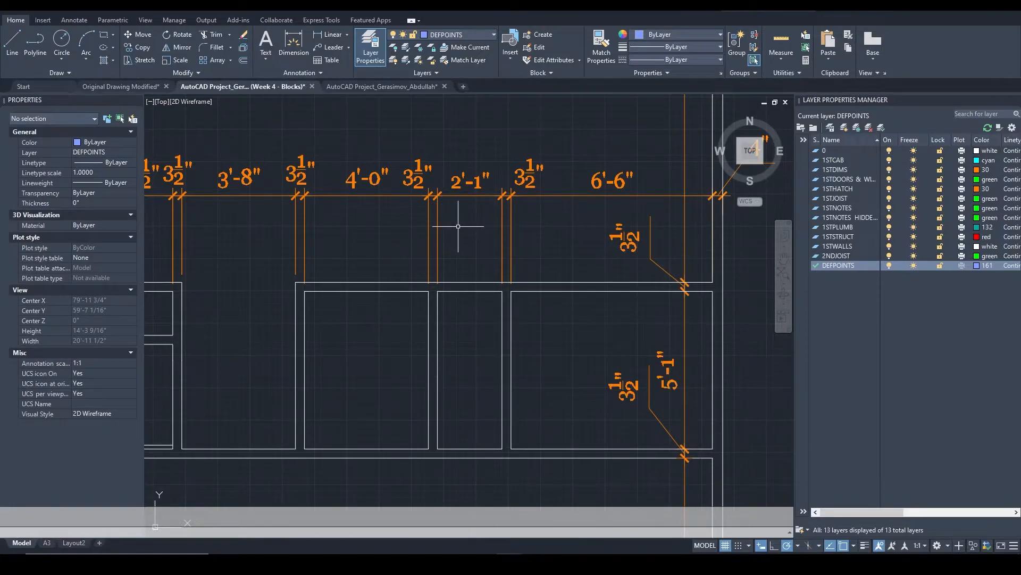
{"action": "middle_click_drag", "start_coordinate": [312, 231], "coordinate": [523, 232]}
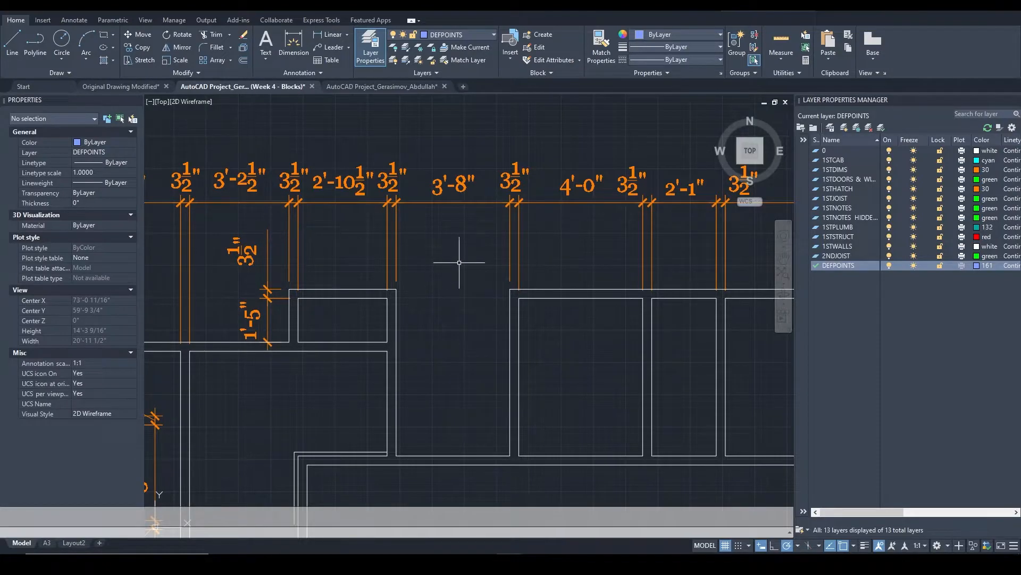
{"action": "mouse_move", "coordinate": [258, 303]}
{"action": "middle_mouse_down"}
{"action": "mouse_move", "coordinate": [547, 286]}
{"action": "mouse_move", "coordinate": [537, 285]}
{"action": "middle_mouse_up"}
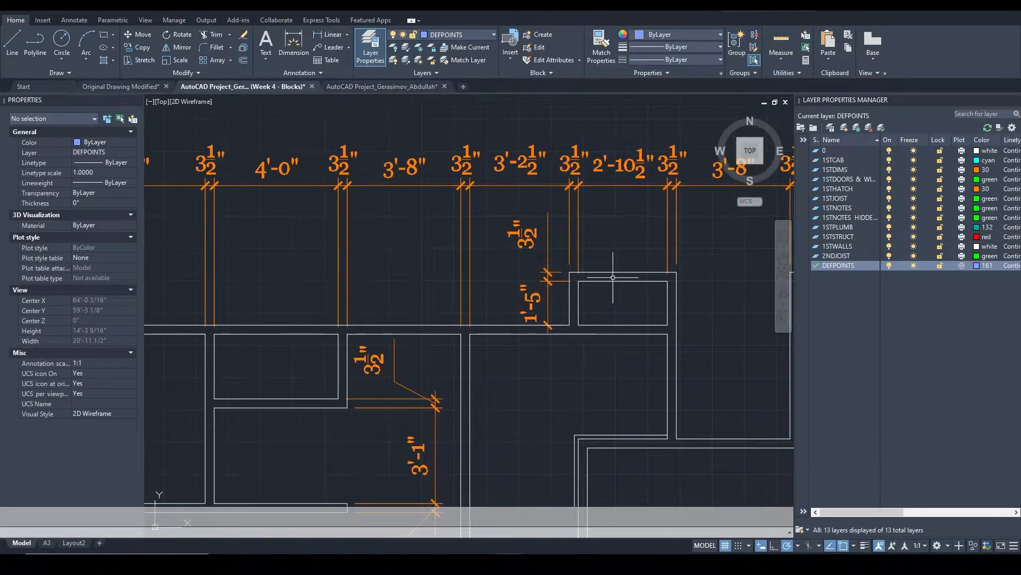
{"action": "middle_click_drag", "start_coordinate": [372, 307], "coordinate": [488, 310]}
{"action": "scroll", "coordinate": [559, 314], "scroll_direction": "down", "scroll_amount": 3}
{"action": "middle_click_drag", "start_coordinate": [559, 357], "coordinate": [500, 209]}
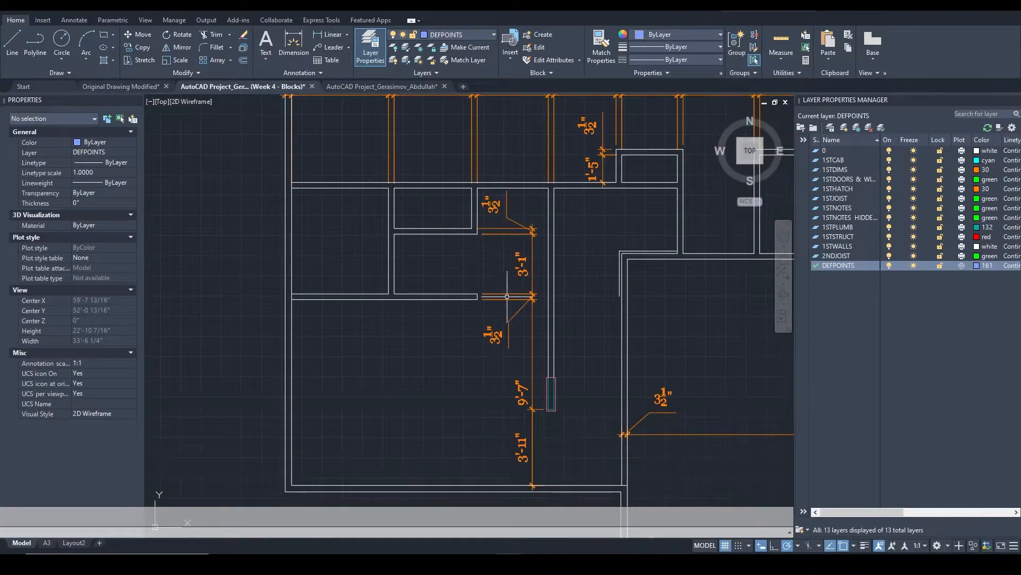
{"action": "scroll", "coordinate": [590, 391], "scroll_direction": "up", "scroll_amount": 1}
{"action": "scroll", "coordinate": [498, 441], "scroll_direction": "up", "scroll_amount": 1}
{"action": "middle_click_drag", "start_coordinate": [497, 440], "coordinate": [551, 423]}
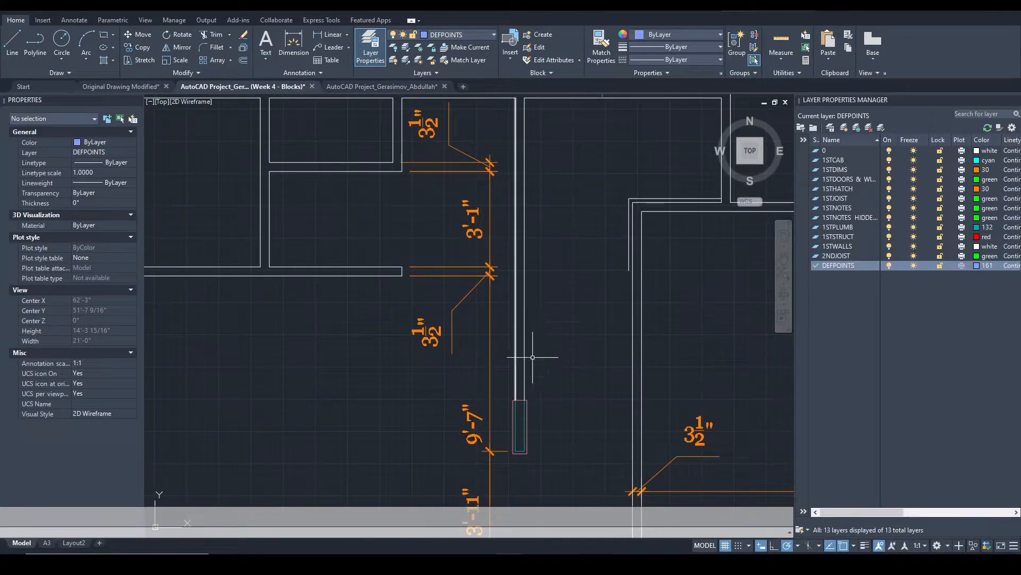
{"action": "scroll", "coordinate": [538, 461], "scroll_direction": "up", "scroll_amount": 4}
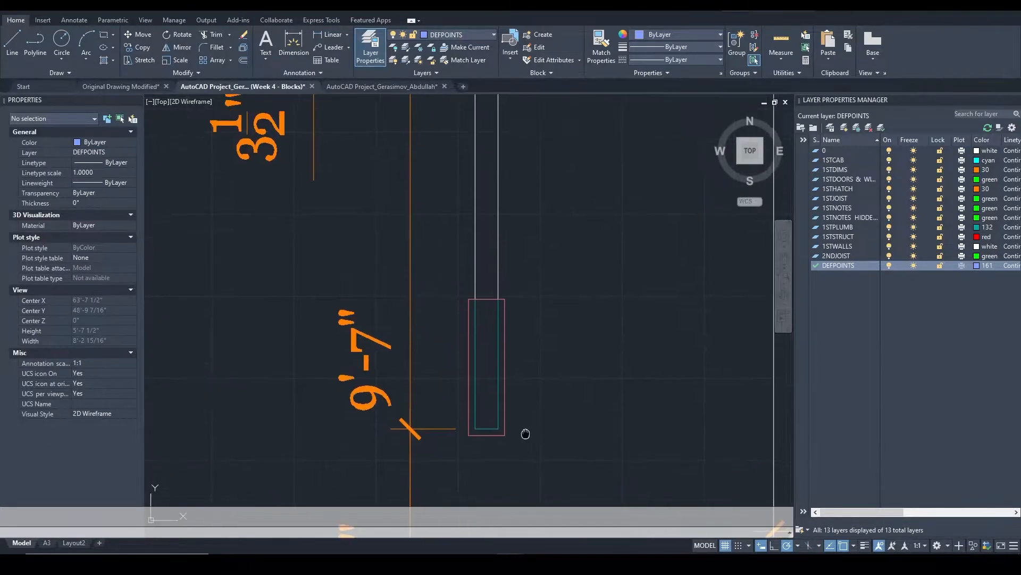
{"action": "type", "text": "pl"}
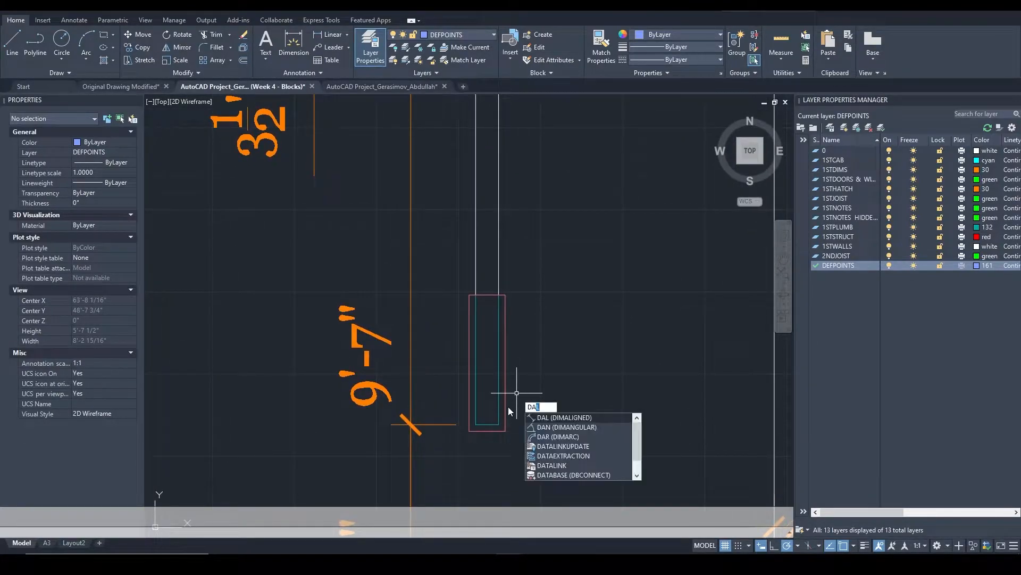
{"action": "key", "text": "Escape"}
{"action": "type", "text": "pl"}
{"action": "key", "text": "Escape"}
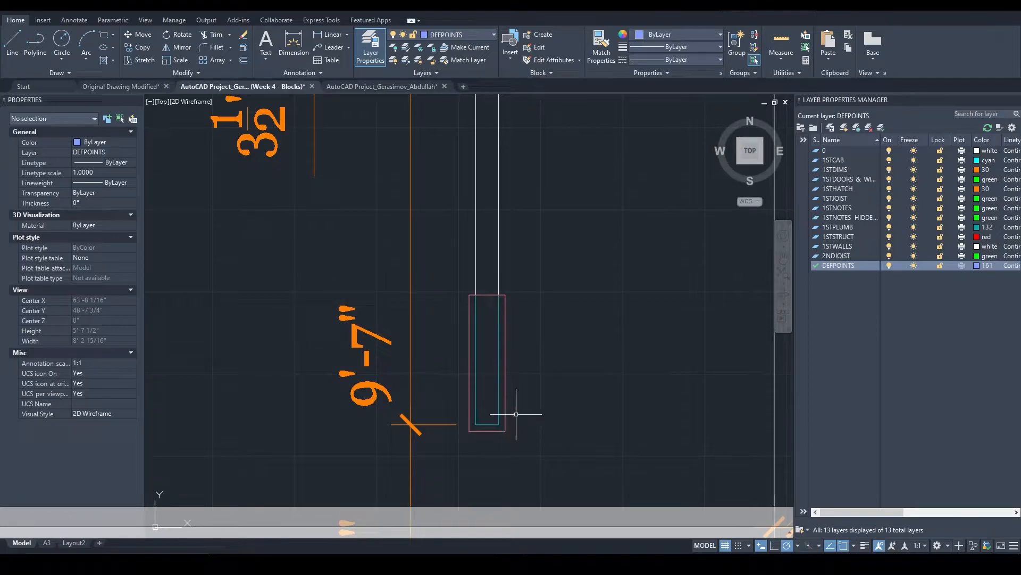
{"action": "key", "text": "BackSpace"}
{"action": "type", "text": "b"}
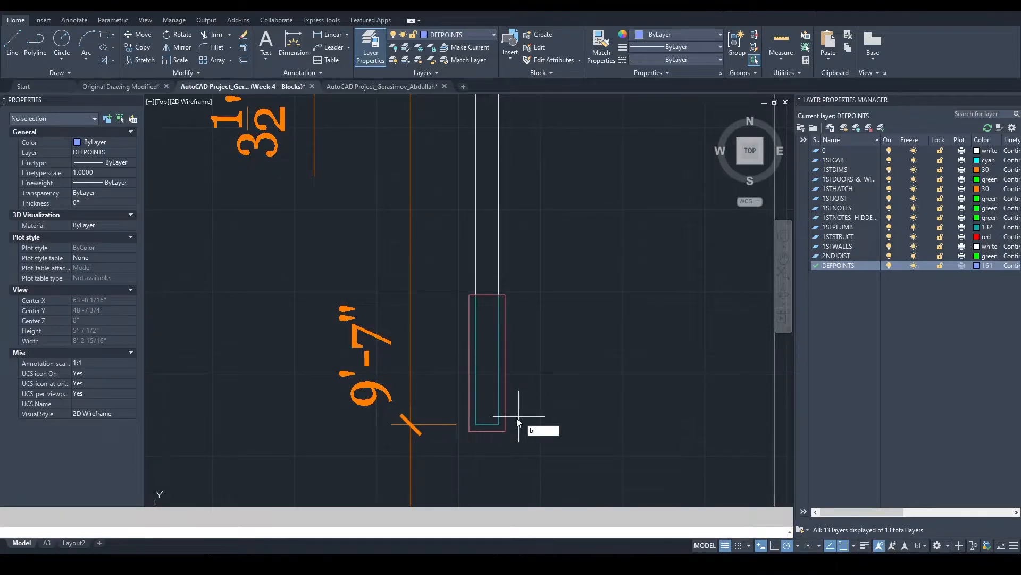
{"action": "key", "text": "Escape"}
Check the layer, color and linetype of the outer and inner left lines of the rectangle at the vertical partition's lower end
{"action": "middle_click_drag", "start_coordinate": [492, 381], "coordinate": [483, 350]}
{"action": "scroll", "coordinate": [479, 150], "scroll_direction": "down", "scroll_amount": 4}
{"action": "middle_click_drag", "start_coordinate": [532, 230], "coordinate": [501, 377]}
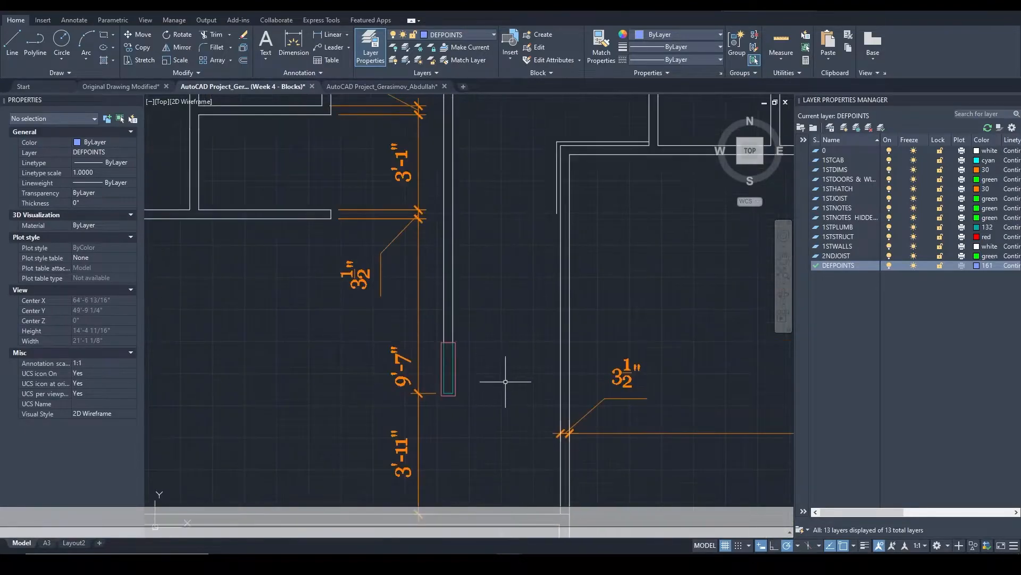
{"action": "scroll", "coordinate": [442, 407], "scroll_direction": "up", "scroll_amount": 4}
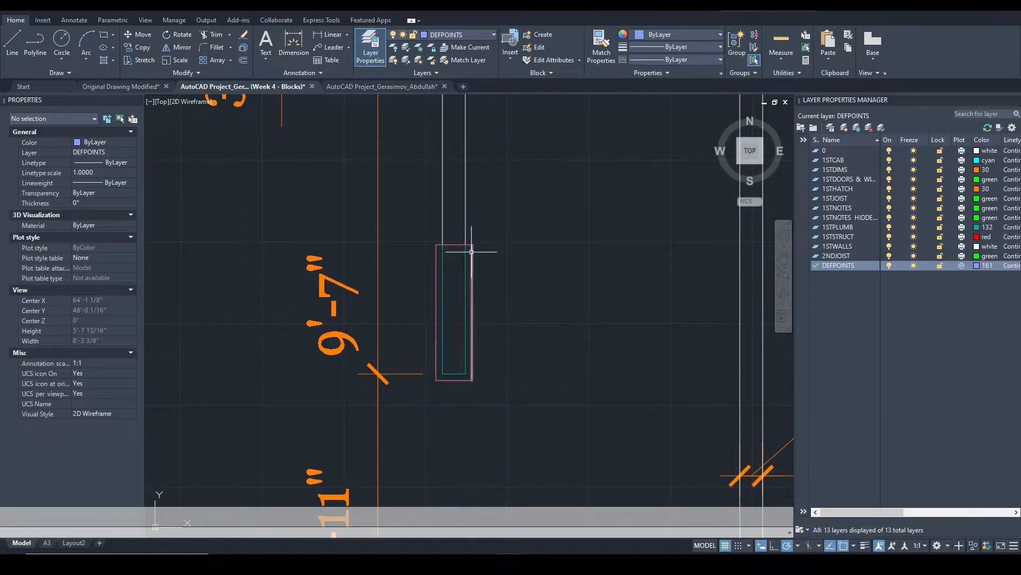
{"action": "scroll", "coordinate": [457, 362], "scroll_direction": "up", "scroll_amount": 2}
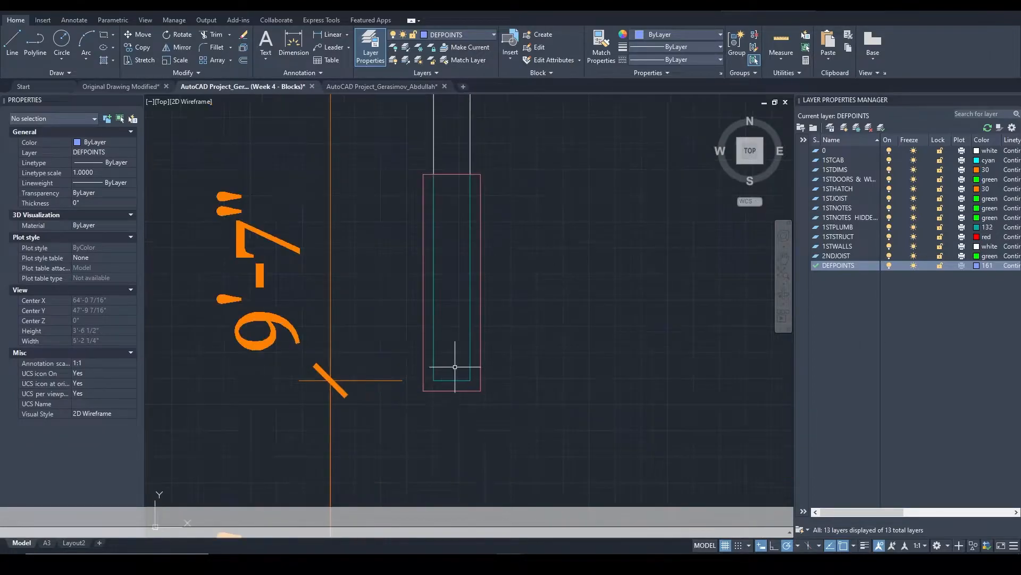
{"action": "left_click", "coordinate": [424, 179]}
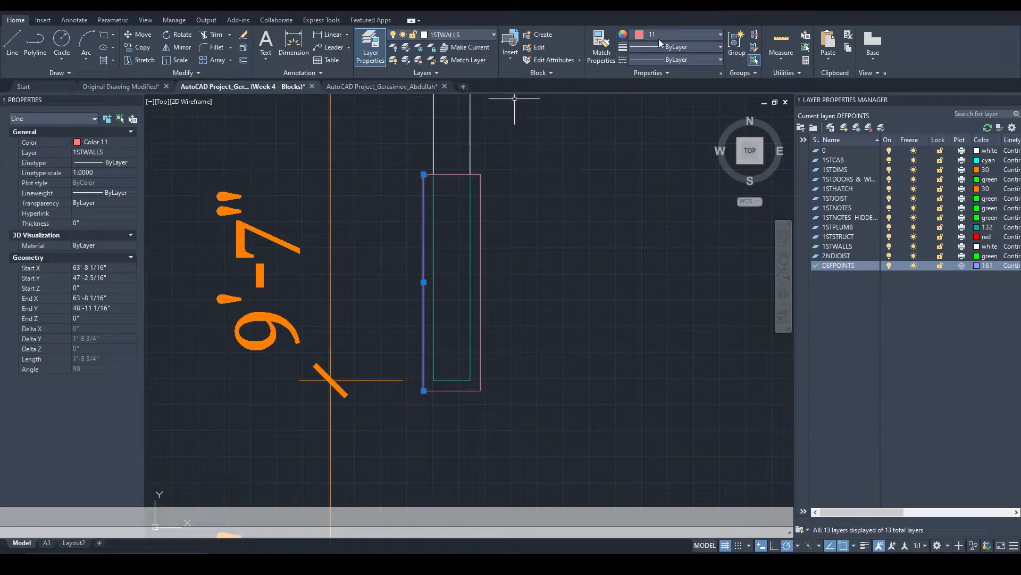
{"action": "key", "text": "Escape"}
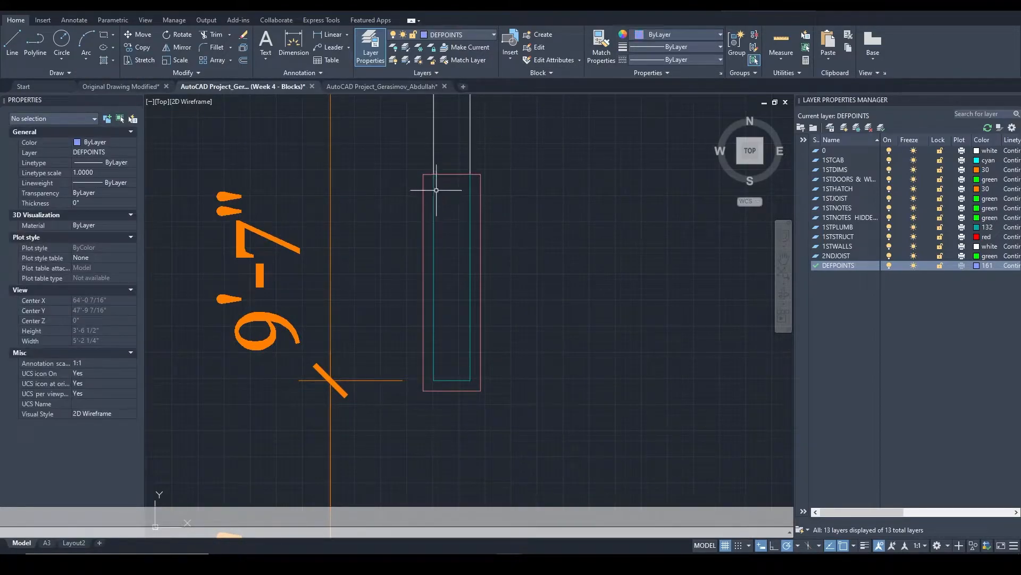
{"action": "mouse_move", "coordinate": [433, 190]}
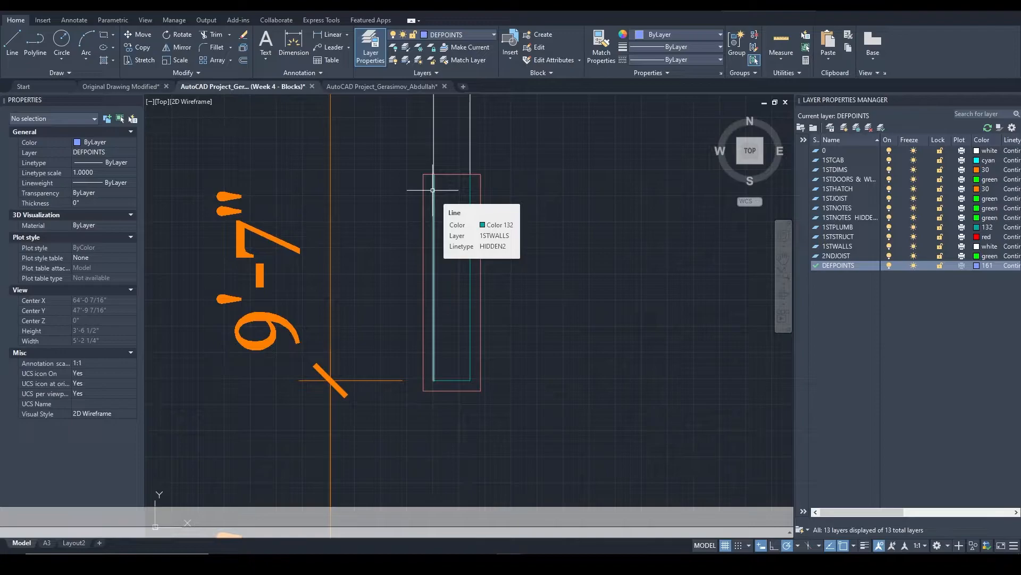
{"action": "left_click", "coordinate": [433, 190]}
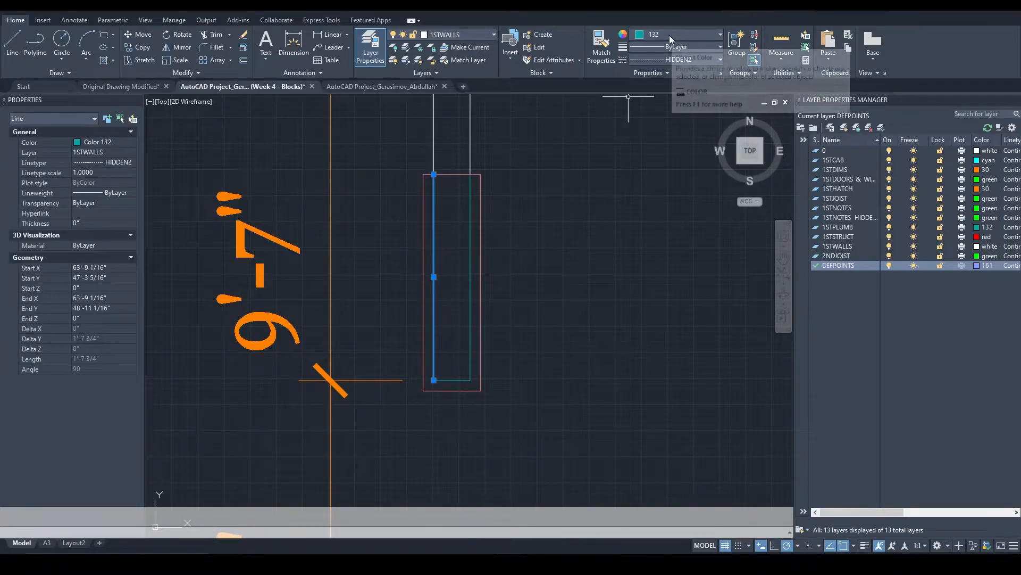
{"action": "key", "text": "Escape"}
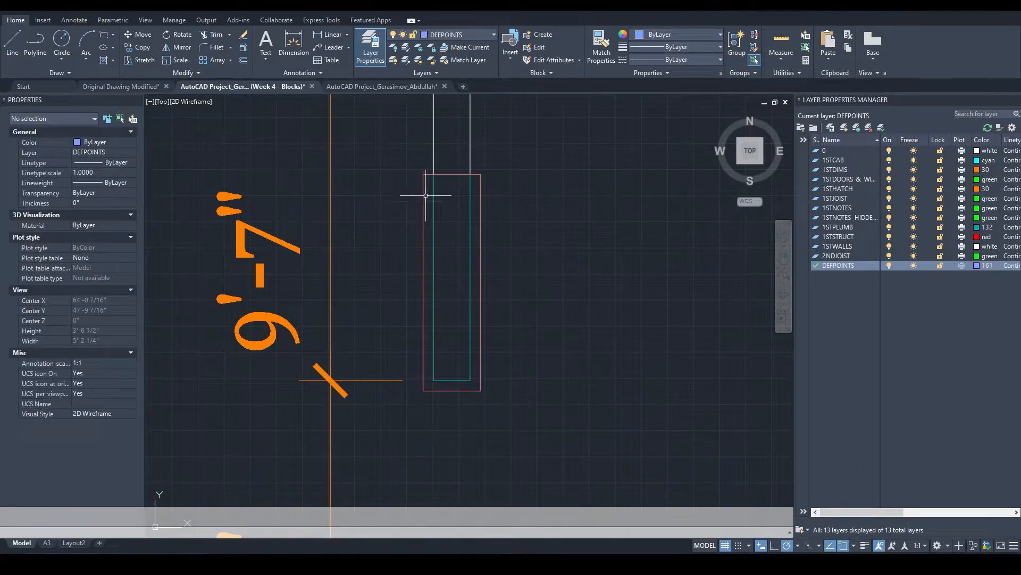
Inspect the left face line of the vertical partition and where it meets the end rectangle
{"action": "scroll", "coordinate": [506, 193], "scroll_direction": "down", "scroll_amount": 4}
{"action": "middle_click_drag", "start_coordinate": [497, 206], "coordinate": [457, 362]}
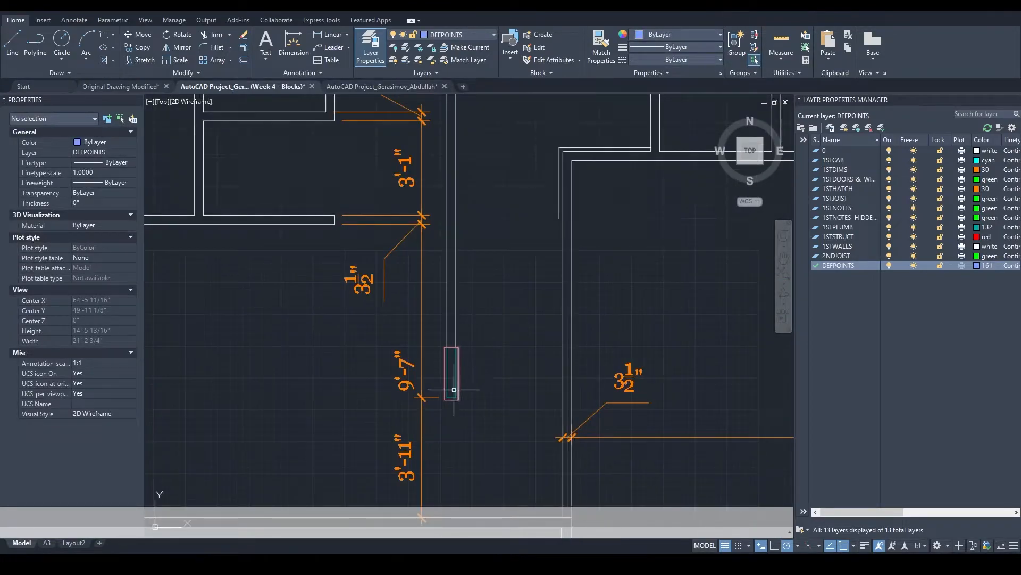
{"action": "left_click", "coordinate": [449, 206]}
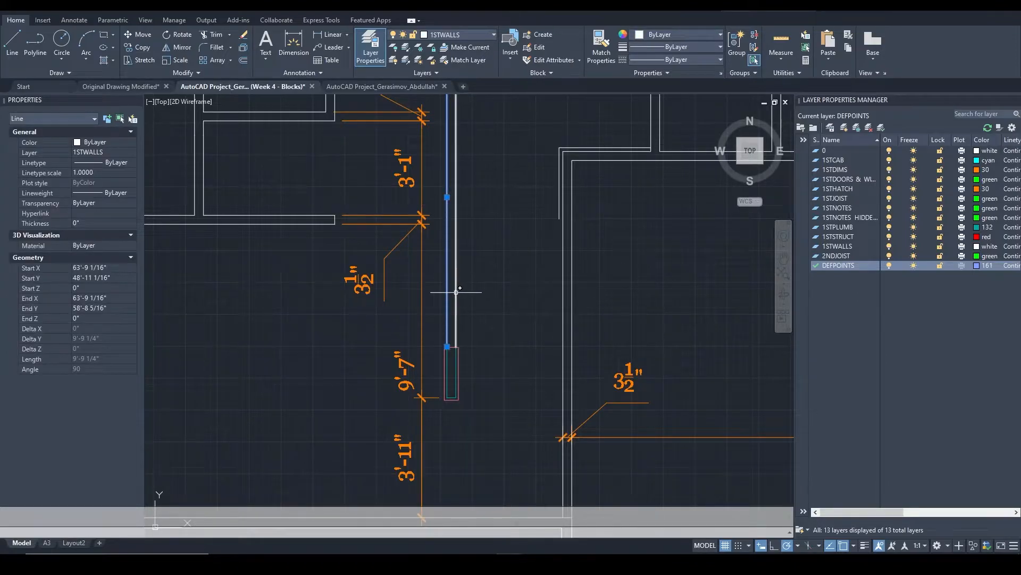
{"action": "scroll", "coordinate": [447, 392], "scroll_direction": "up", "scroll_amount": 3}
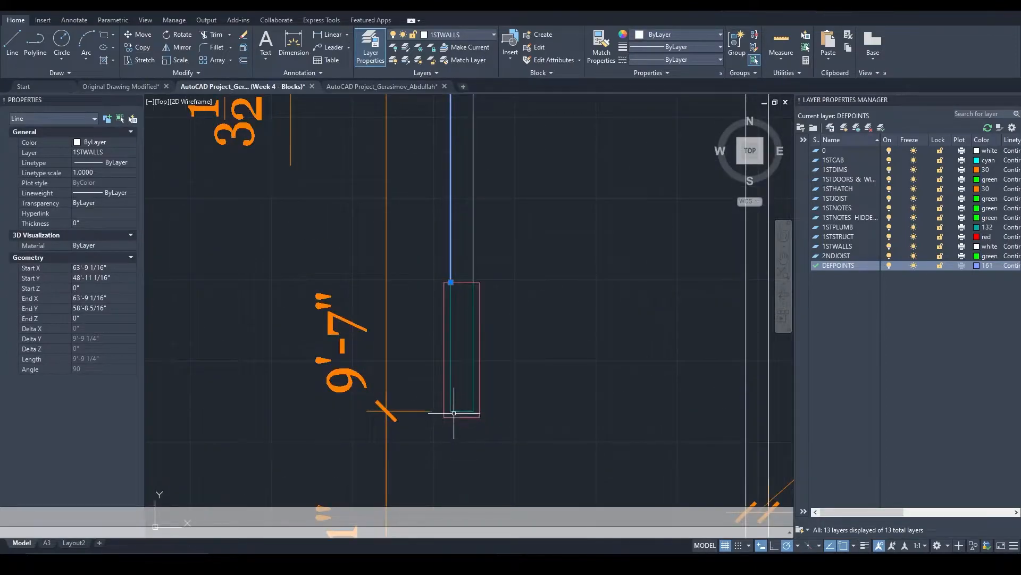
{"action": "key", "text": "Escape"}
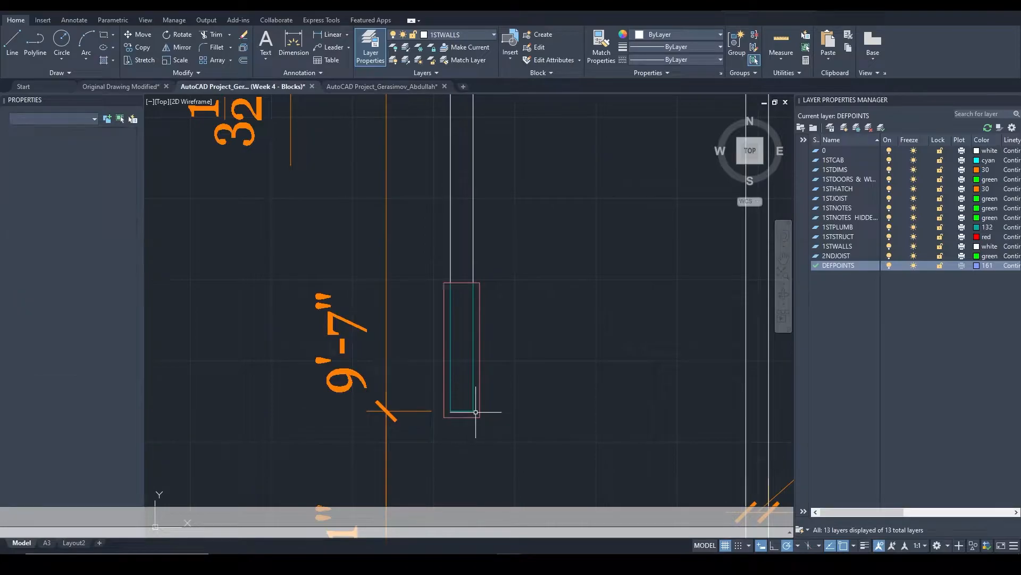
Add a vertical linear dimension to the inner rectangle's left line, placed beyond the 9'-7" dimension
{"action": "type", "text": "li"}
{"action": "key", "text": "Return"}
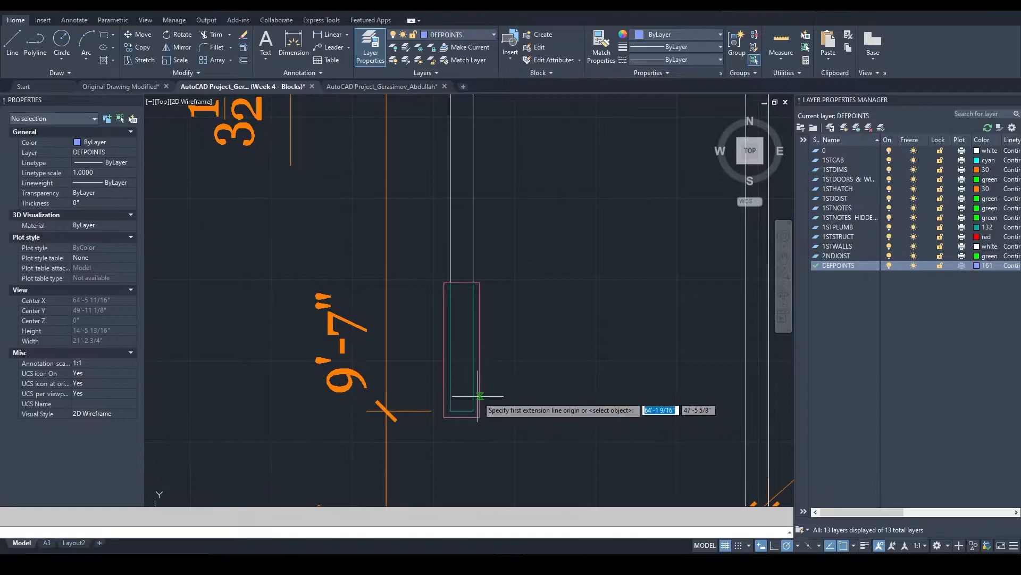
{"action": "left_click", "coordinate": [451, 410]}
{"action": "left_click", "coordinate": [451, 282]}
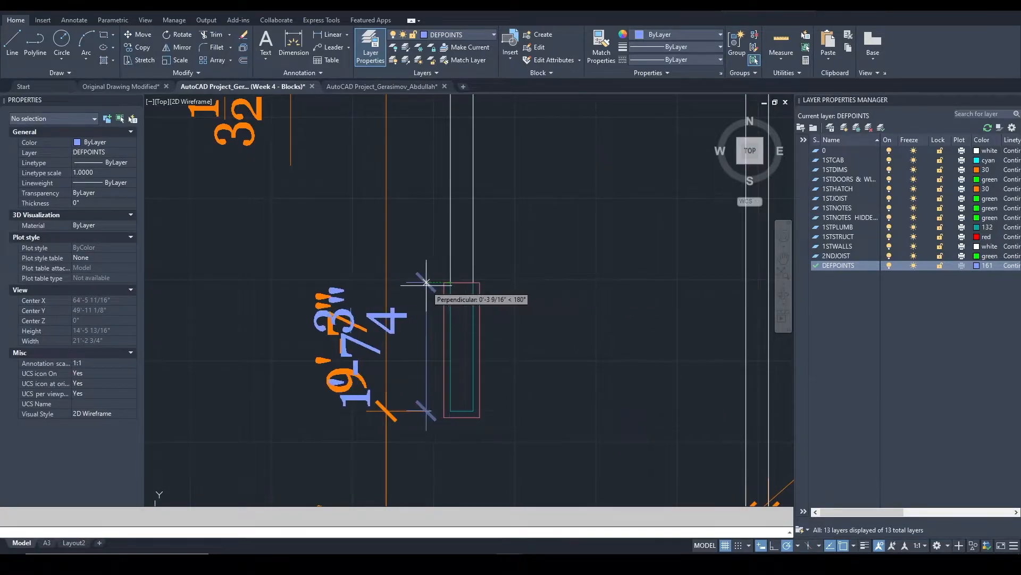
{"action": "left_click", "coordinate": [271, 282]}
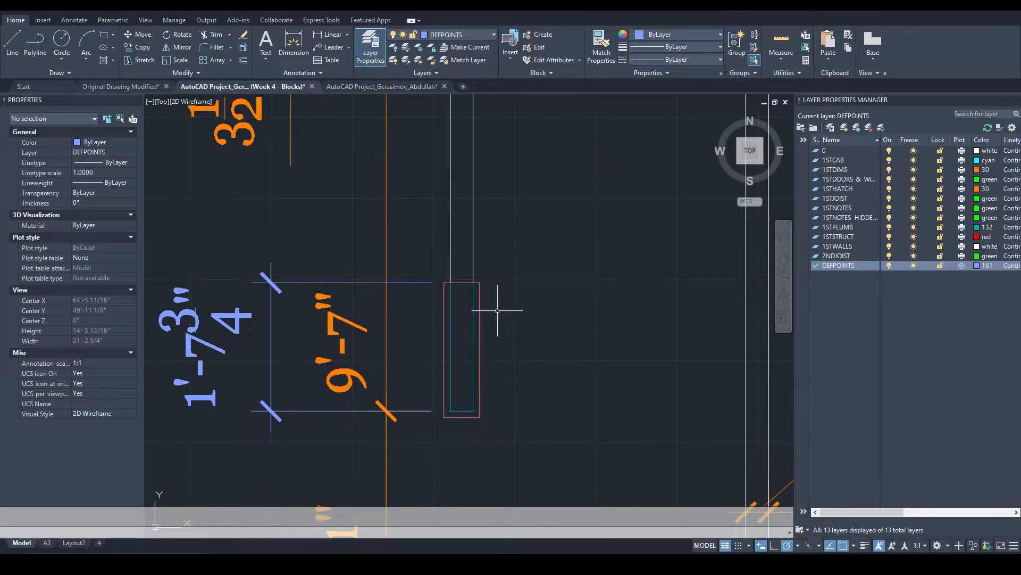
{"action": "left_click", "coordinate": [452, 267]}
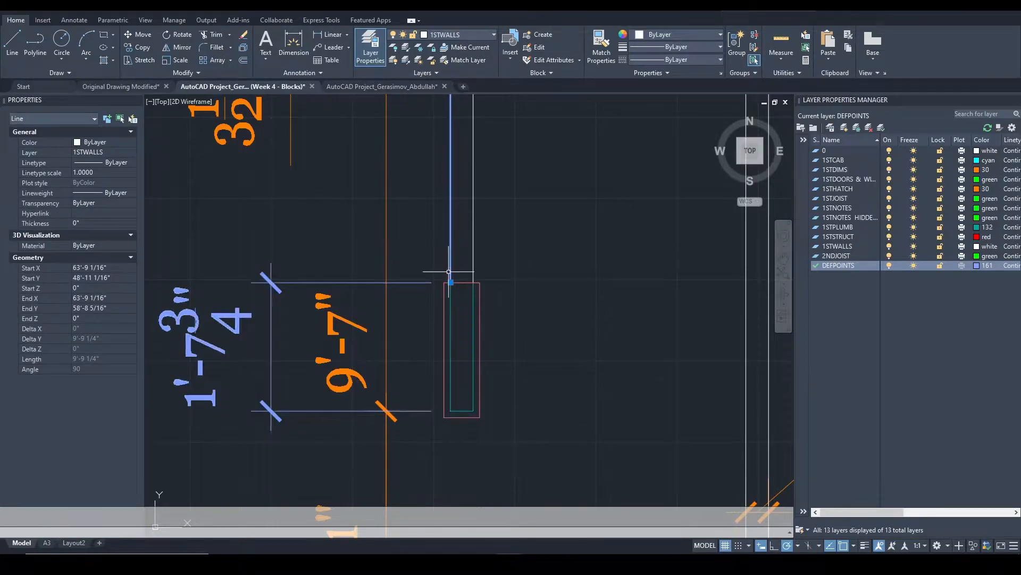
{"action": "key", "text": "Escape"}
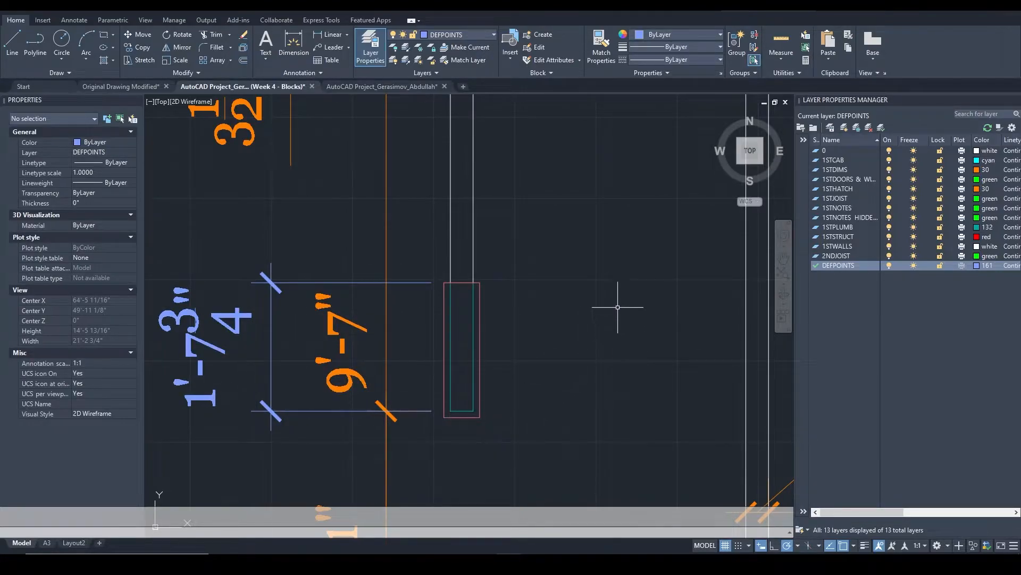
{"action": "left_click", "coordinate": [451, 244]}
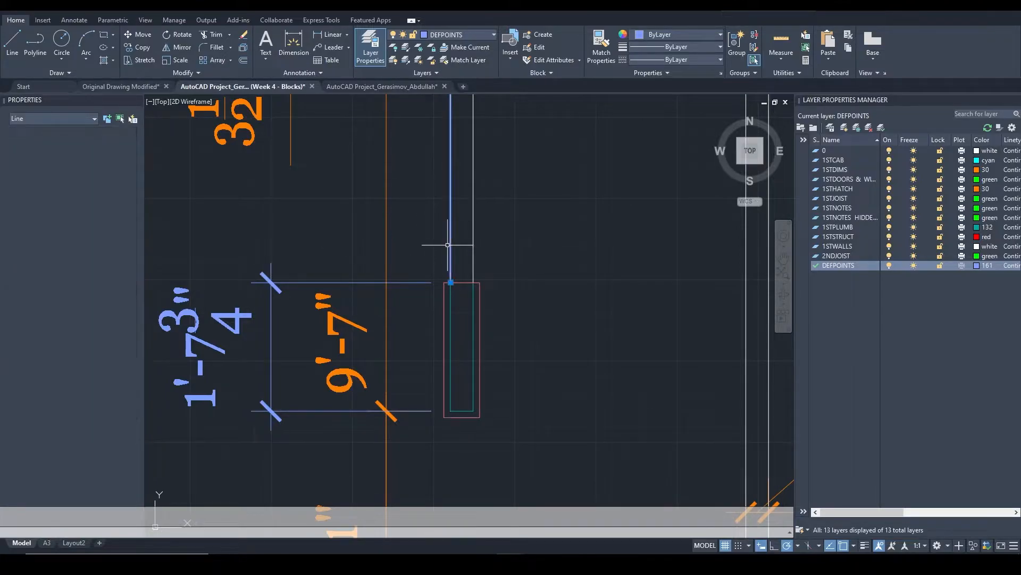
{"action": "left_click", "coordinate": [450, 283]}
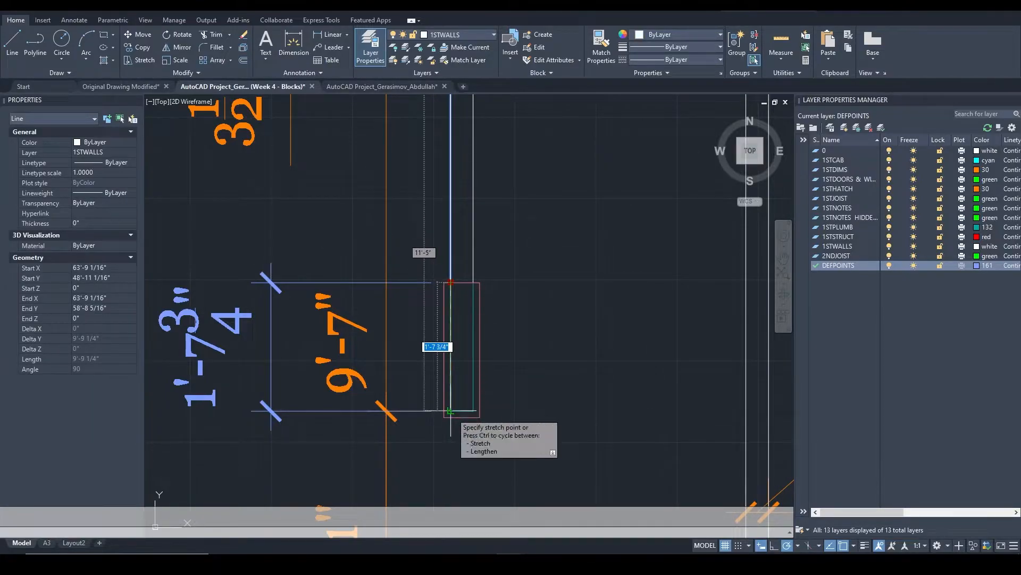
{"action": "key", "text": "Escape"}
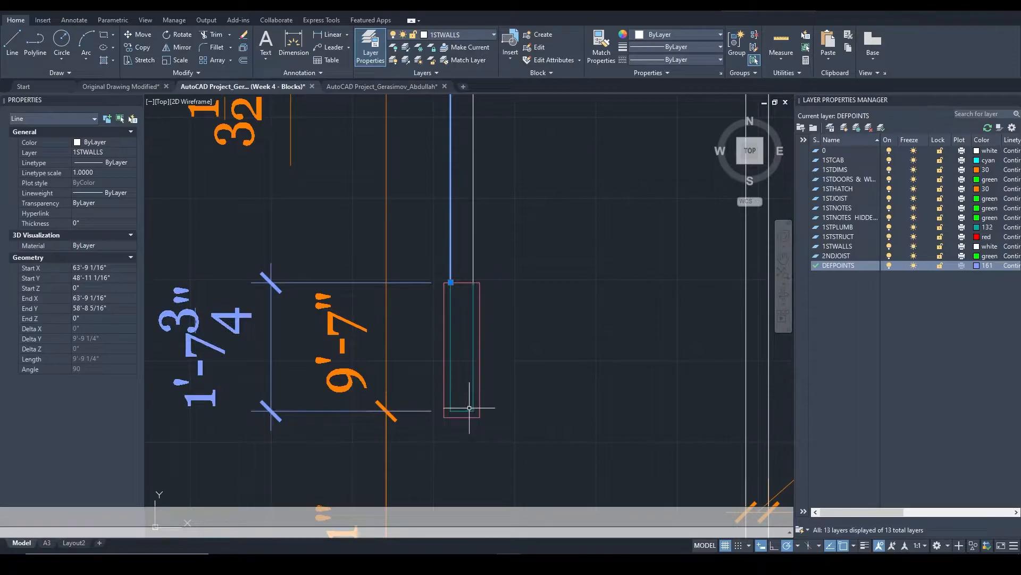
Check the properties shared by the partition's left face and the three inner rectangle lines, then the right inner line's color and linetype
{"action": "scroll", "coordinate": [463, 411], "scroll_direction": "up", "scroll_amount": 3}
{"action": "left_click", "coordinate": [422, 391]}
{"action": "left_click", "coordinate": [487, 380]}
{"action": "left_click", "coordinate": [451, 422]}
{"action": "middle_click_drag", "start_coordinate": [487, 245], "coordinate": [466, 400]}
{"action": "scroll", "coordinate": [463, 327], "scroll_direction": "down", "scroll_amount": 1}
{"action": "mouse_move", "coordinate": [464, 326]}
{"action": "middle_mouse_down"}
{"action": "mouse_move", "coordinate": [473, 348]}
{"action": "mouse_move", "coordinate": [486, 324]}
{"action": "middle_mouse_up"}
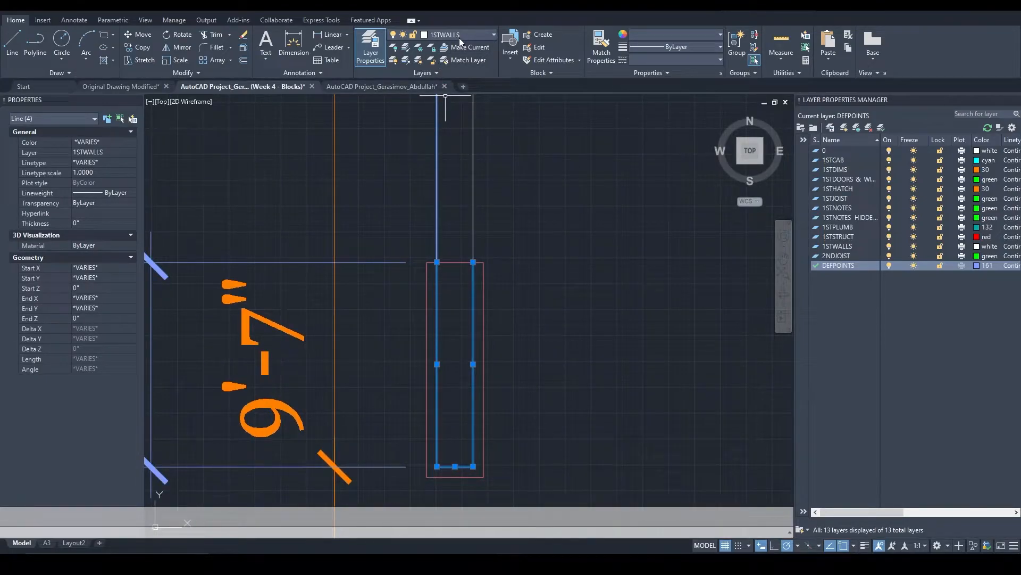
{"action": "key", "text": "Escape"}
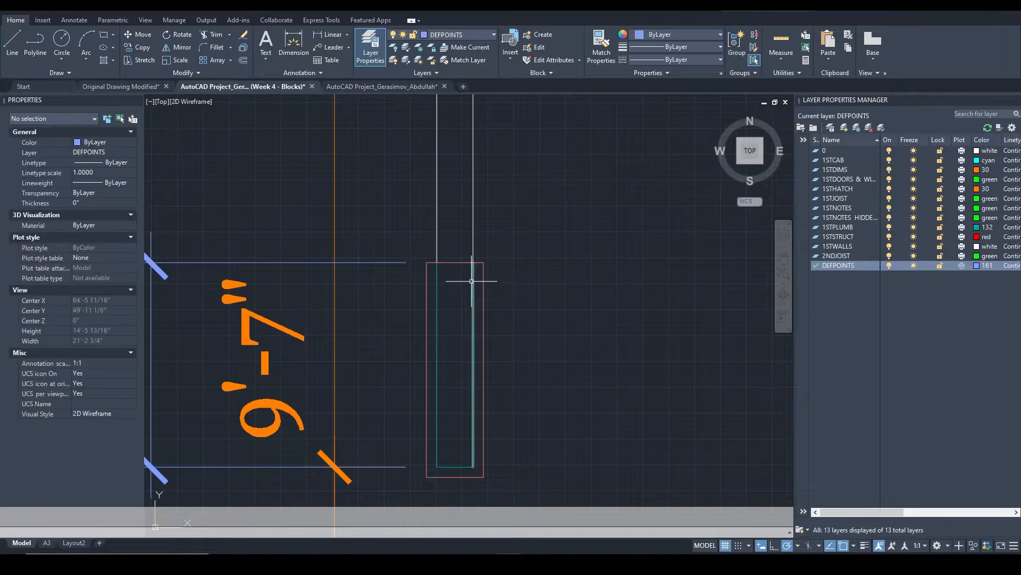
{"action": "left_click", "coordinate": [474, 286]}
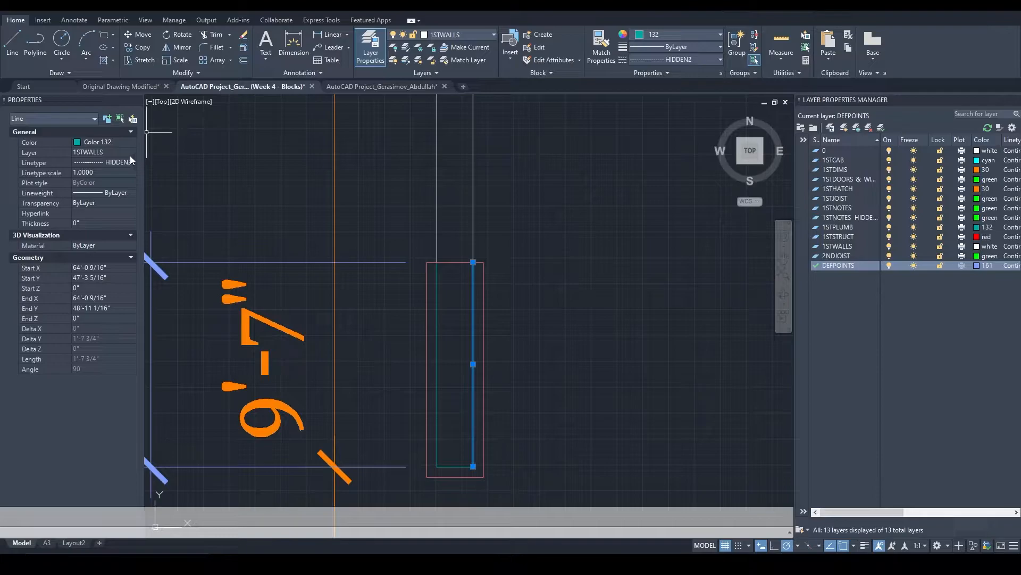
{"action": "key", "text": "Escape"}
Measure the horizontal gap between the end rectangle's outer and inner left lines with a linear dimension
{"action": "middle_click_drag", "start_coordinate": [520, 320], "coordinate": [543, 285]}
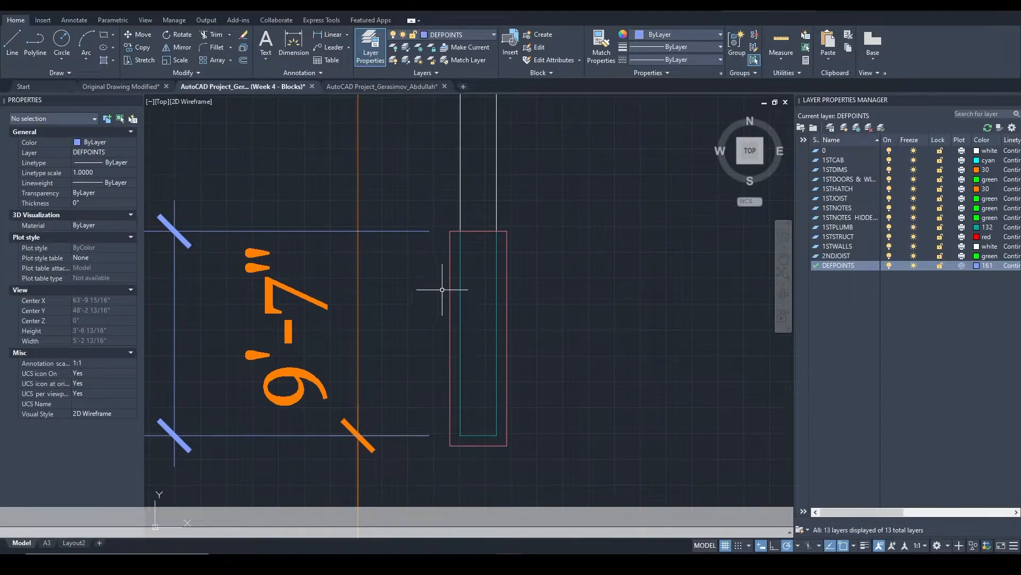
{"action": "type", "text": "li"}
{"action": "key", "text": "Return"}
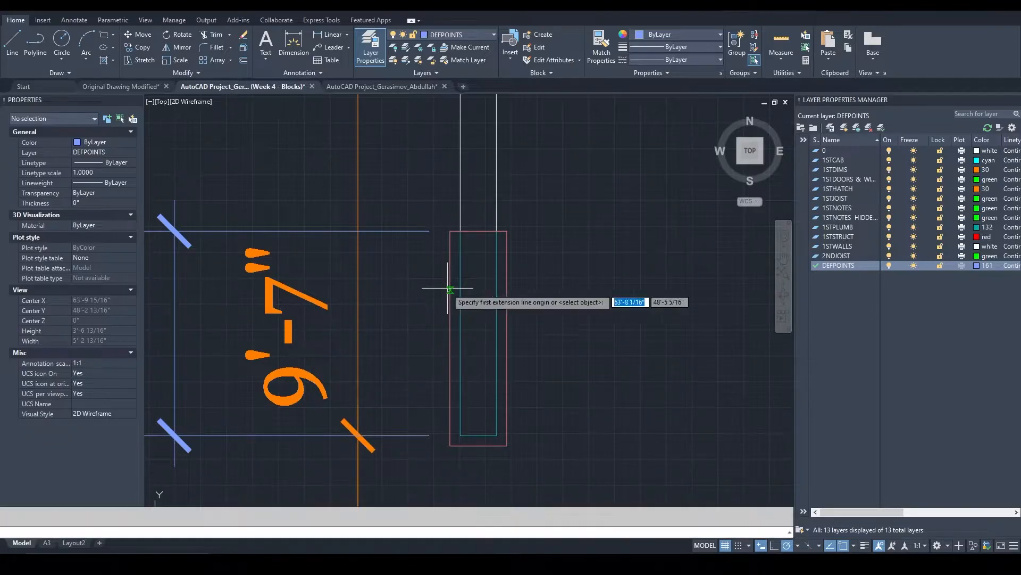
{"action": "left_click", "coordinate": [449, 270]}
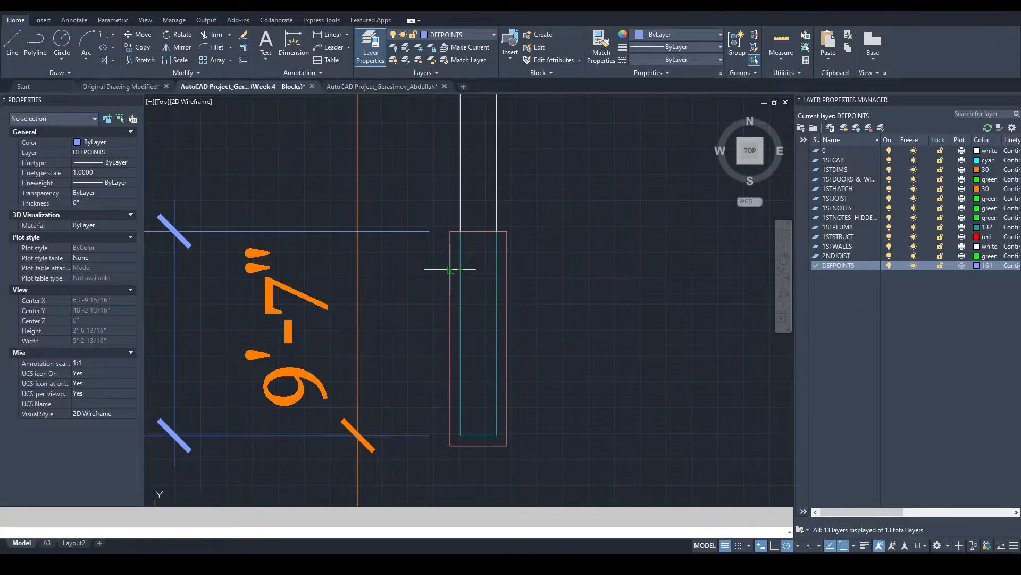
{"action": "key", "text": "Escape"}
Check the color, layer, linetype and length of the end rectangle's inner left line
{"action": "scroll", "coordinate": [465, 236], "scroll_direction": "up", "scroll_amount": 4}
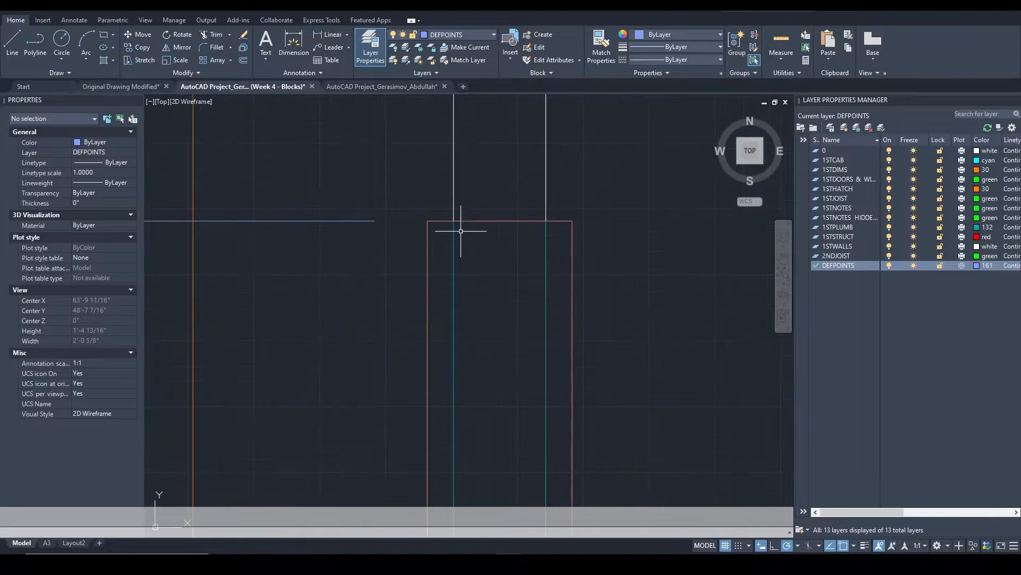
{"action": "left_click", "coordinate": [454, 234]}
{"action": "middle_click_drag", "start_coordinate": [474, 326], "coordinate": [474, 304]}
{"action": "scroll", "coordinate": [479, 257], "scroll_direction": "down", "scroll_amount": 2}
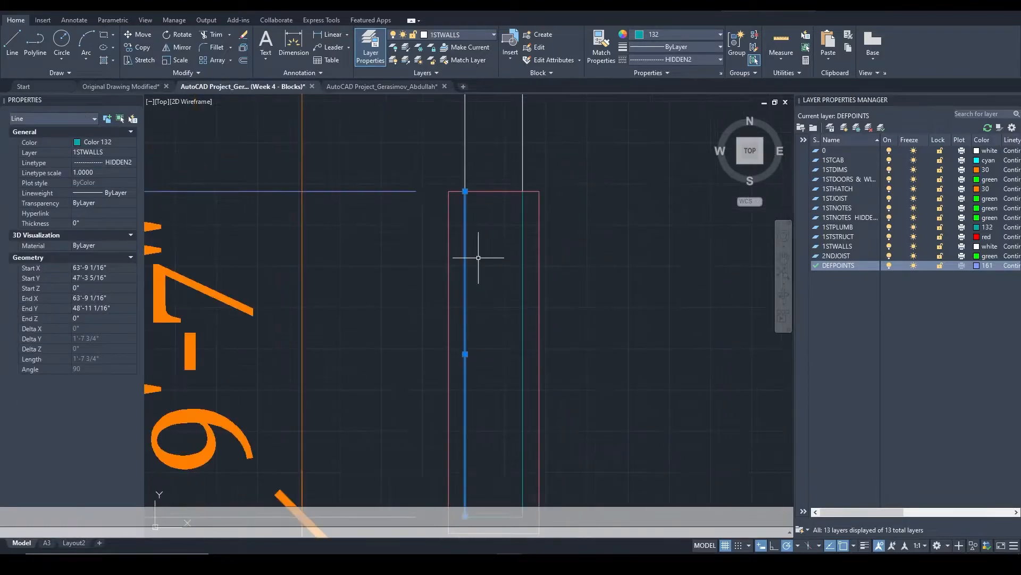
{"action": "middle_click_drag", "start_coordinate": [529, 410], "coordinate": [559, 292]}
{"action": "middle_click_drag", "start_coordinate": [490, 242], "coordinate": [473, 320]}
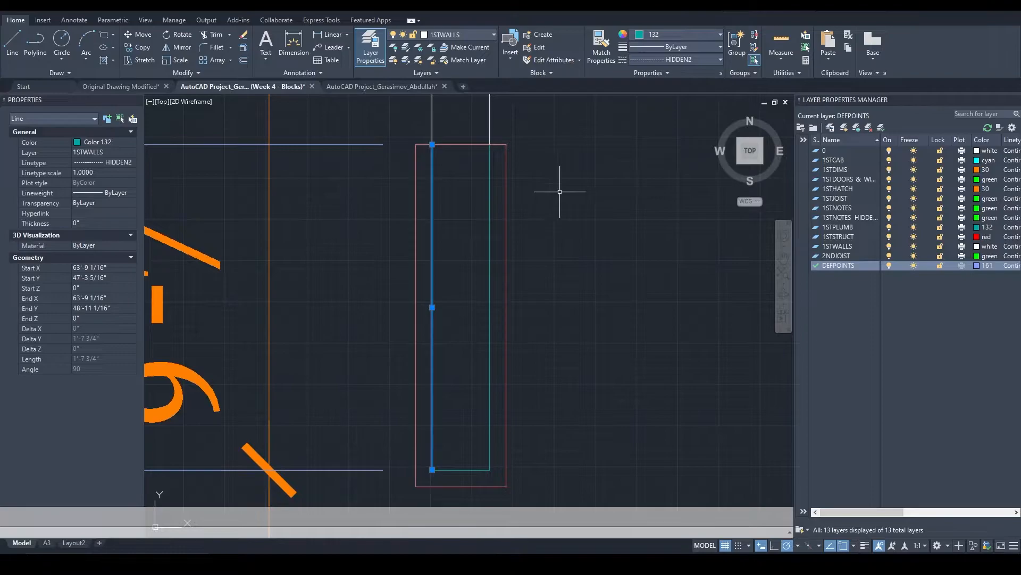
{"action": "key", "text": "Escape"}
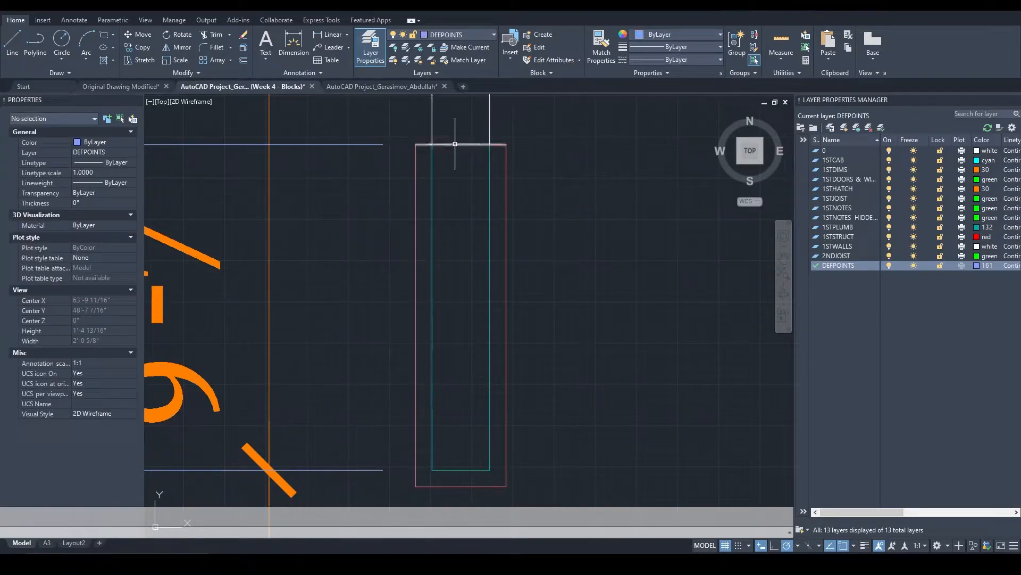
Check the properties of the end rectangle's outer top line together with its outer left line
{"action": "left_click", "coordinate": [455, 144]}
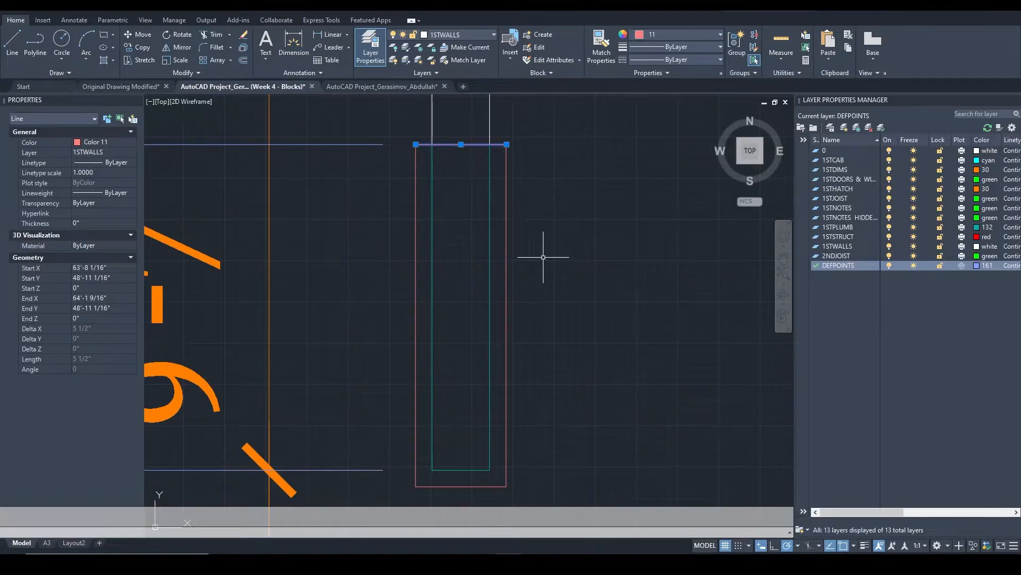
{"action": "scroll", "coordinate": [543, 257], "scroll_direction": "down", "scroll_amount": 3}
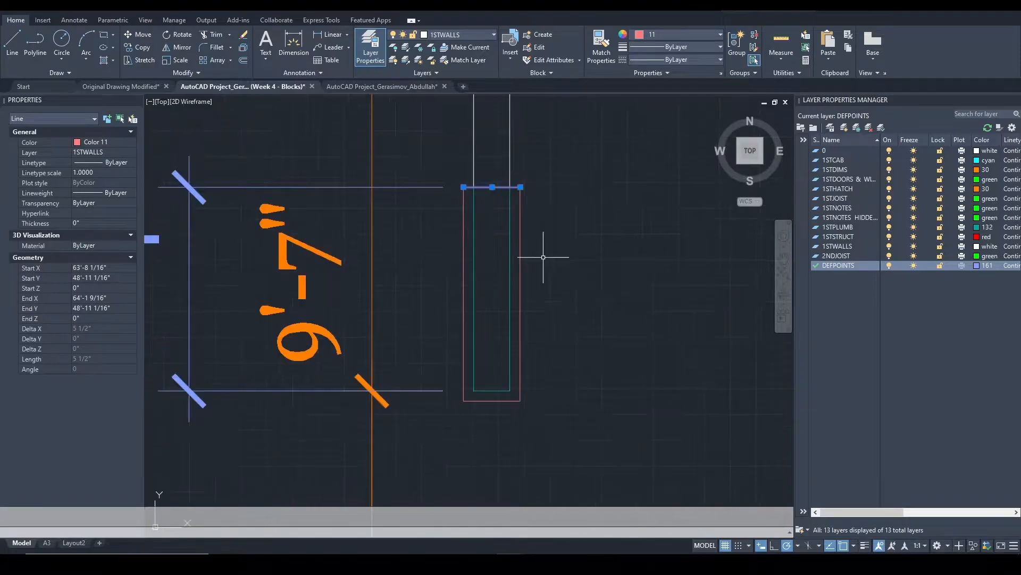
{"action": "scroll", "coordinate": [471, 208], "scroll_direction": "up", "scroll_amount": 3}
{"action": "left_click", "coordinate": [458, 216]}
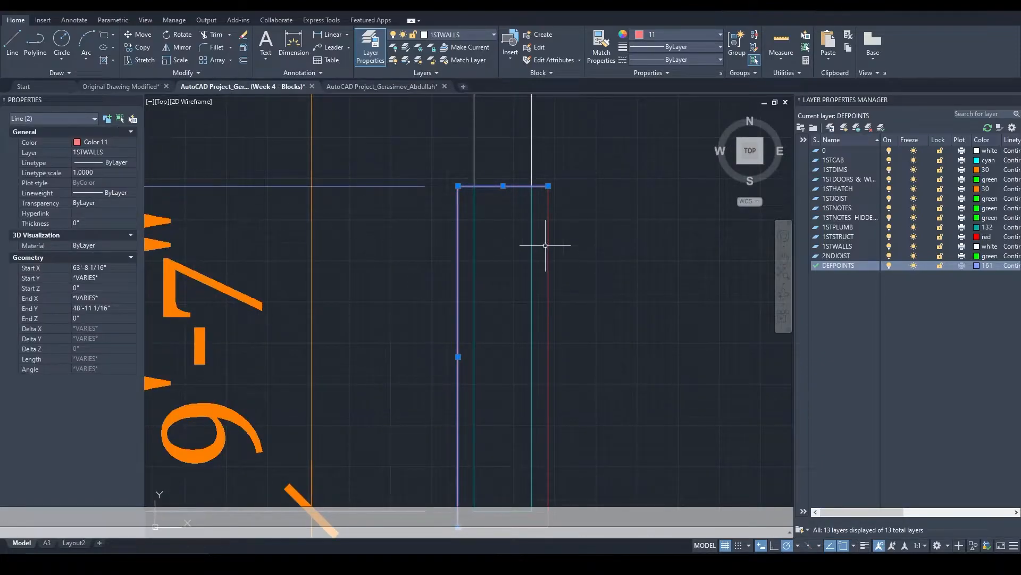
{"action": "middle_click_drag", "start_coordinate": [495, 281], "coordinate": [487, 236]}
{"action": "key", "text": "Escape"}
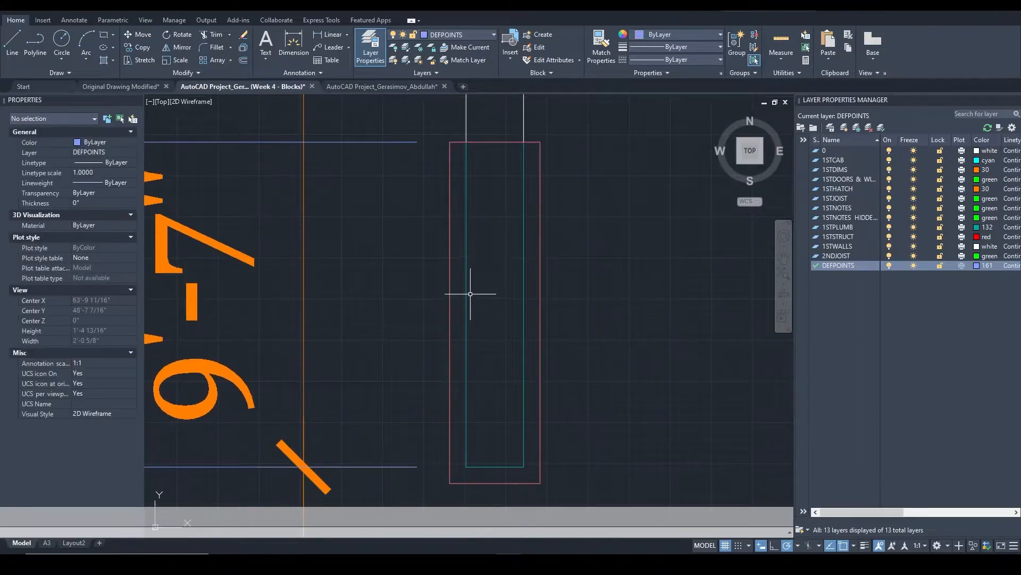
Measure from the end rectangle's inner left line to its outer left line with a linear dimension
{"action": "type", "text": "dl"}
{"action": "key", "text": "Return"}
{"action": "left_click", "coordinate": [466, 291]}
{"action": "left_click", "coordinate": [450, 291]}
{"action": "key", "text": "Escape"}
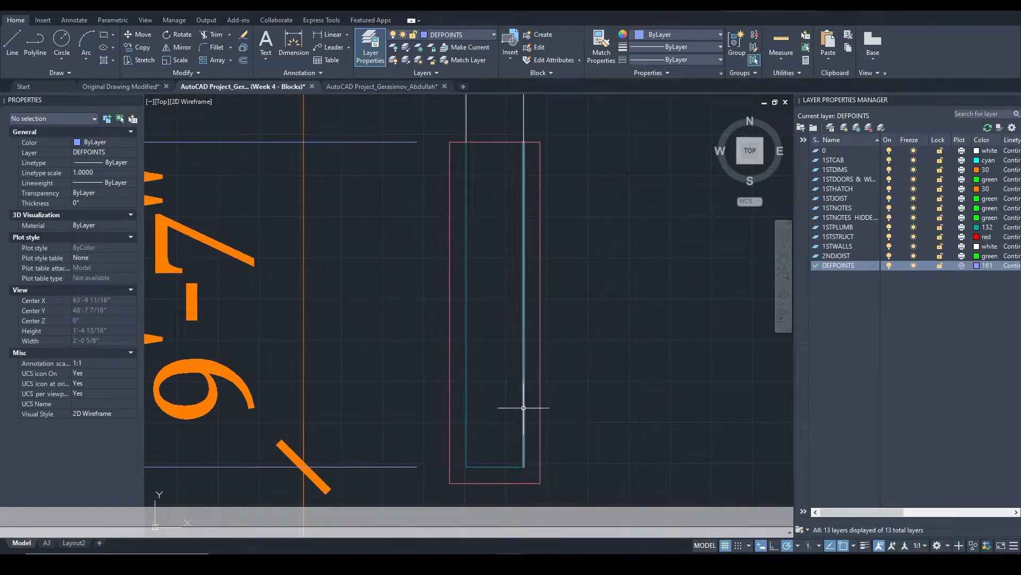
Measure the gap between the extra horizontal line and the wall face below it at the large room's upper-left corner
{"action": "scroll", "coordinate": [506, 470], "scroll_direction": "down", "scroll_amount": 5}
{"action": "scroll", "coordinate": [468, 348], "scroll_direction": "down", "scroll_amount": 6}
{"action": "middle_click_drag", "start_coordinate": [463, 210], "coordinate": [458, 285]}
{"action": "scroll", "coordinate": [532, 277], "scroll_direction": "up", "scroll_amount": 4}
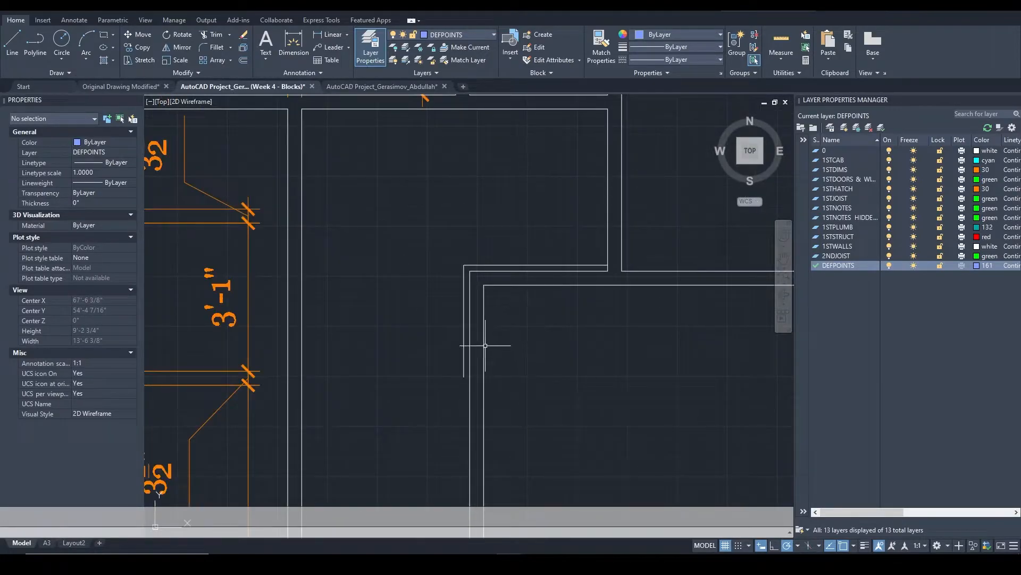
{"action": "mouse_move", "coordinate": [485, 346]}
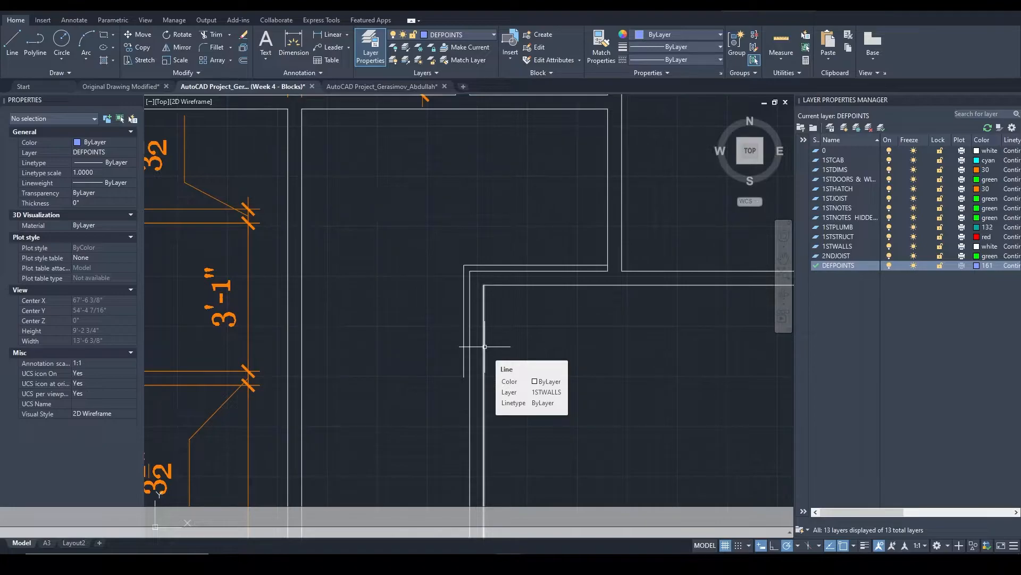
{"action": "type", "text": "li"}
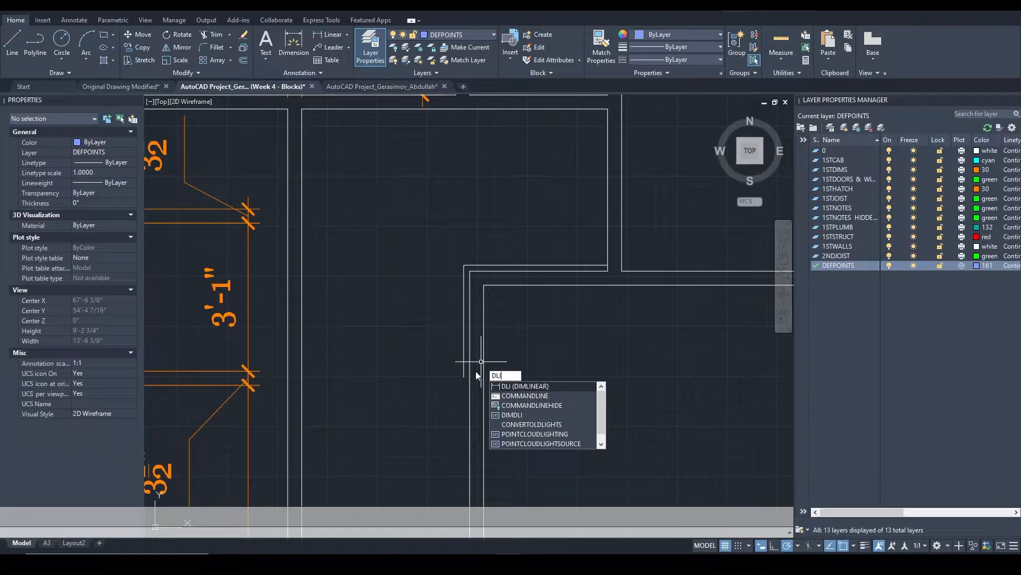
{"action": "key", "text": "Return"}
{"action": "middle_click_drag", "start_coordinate": [618, 295], "coordinate": [479, 199]}
{"action": "scroll", "coordinate": [473, 194], "scroll_direction": "down", "scroll_amount": 3}
{"action": "scroll", "coordinate": [617, 261], "scroll_direction": "up", "scroll_amount": 4}
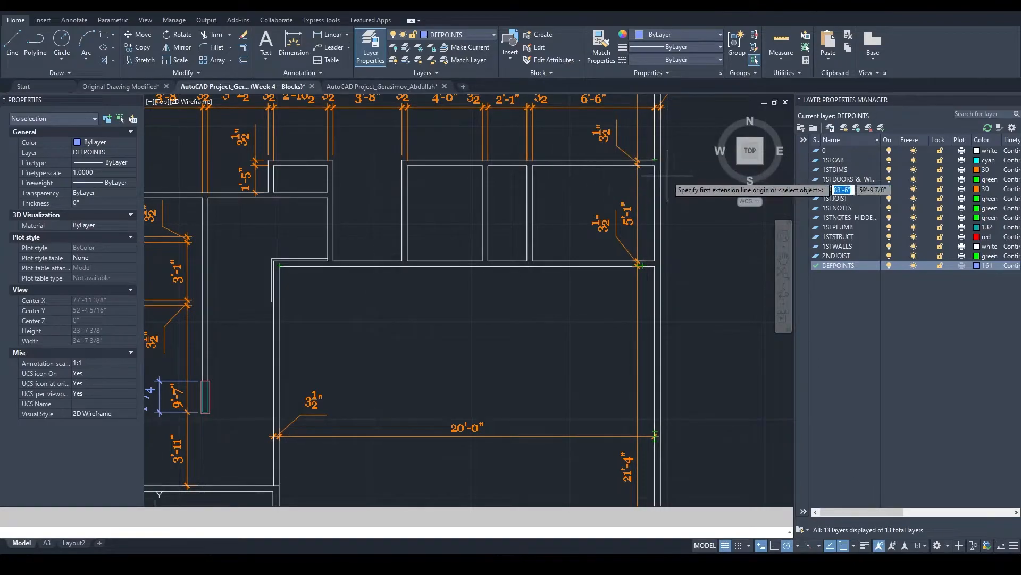
{"action": "scroll", "coordinate": [276, 266], "scroll_direction": "up", "scroll_amount": 8}
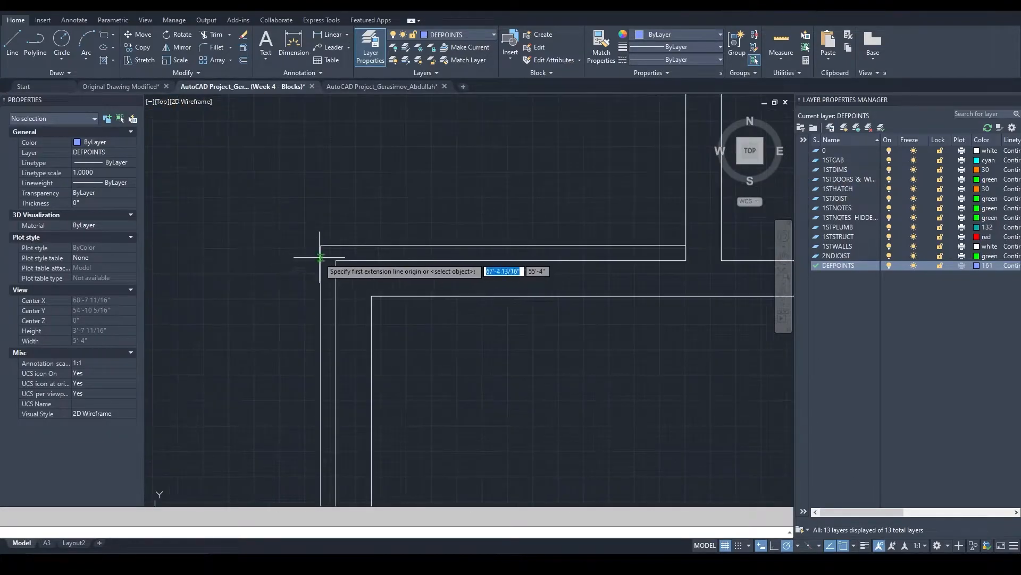
{"action": "left_click", "coordinate": [446, 260]}
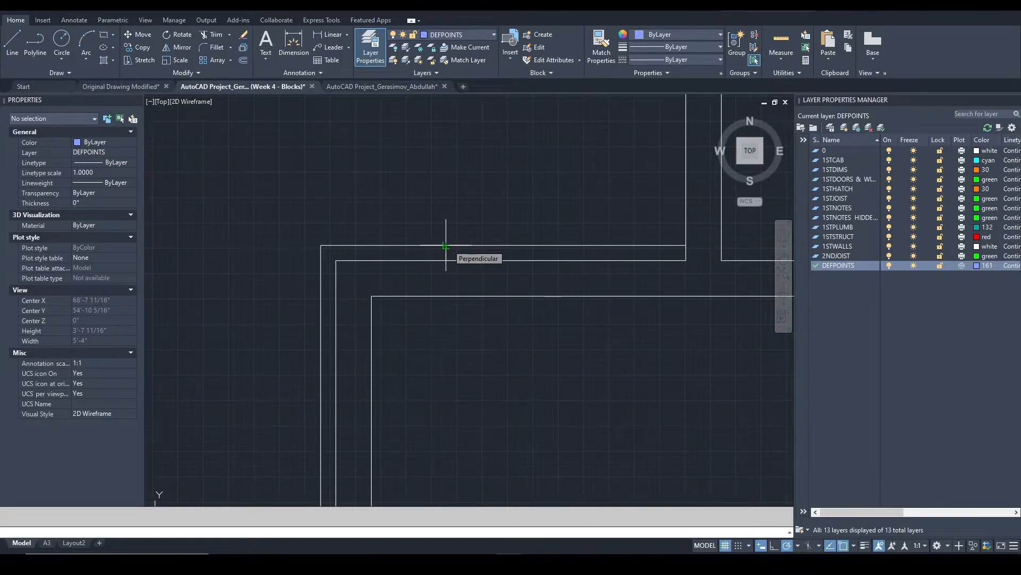
{"action": "key", "text": "Escape"}
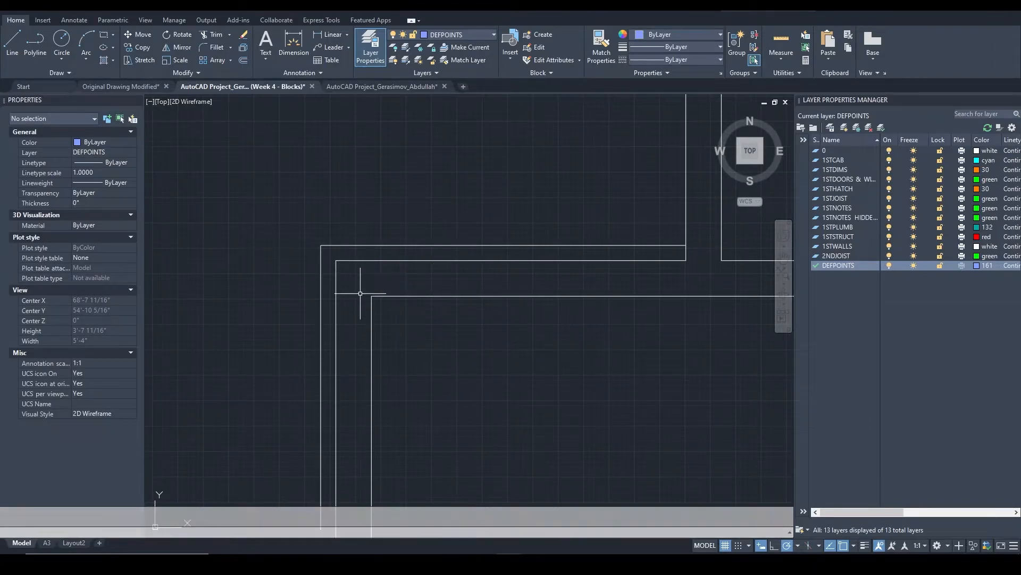
Measure the gap between the short vertical line and the adjacent wall face at the large room's upper-left corner
{"action": "key", "text": "Return"}
{"action": "left_click", "coordinate": [336, 316]}
{"action": "left_click", "coordinate": [321, 316]}
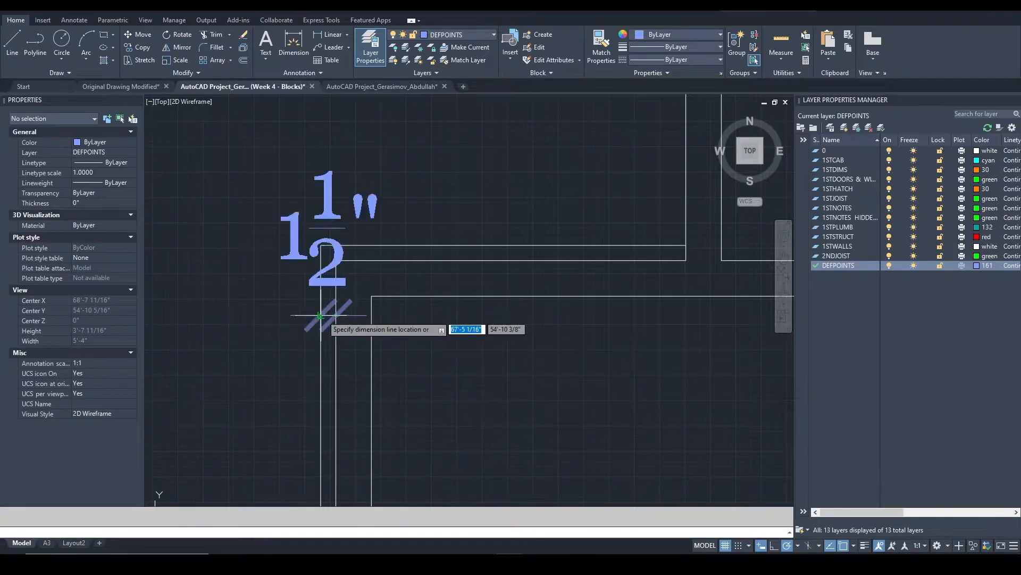
{"action": "key", "text": "Escape"}
{"action": "scroll", "coordinate": [432, 123], "scroll_direction": "down", "scroll_amount": 2}
{"action": "scroll", "coordinate": [355, 242], "scroll_direction": "up", "scroll_amount": 2}
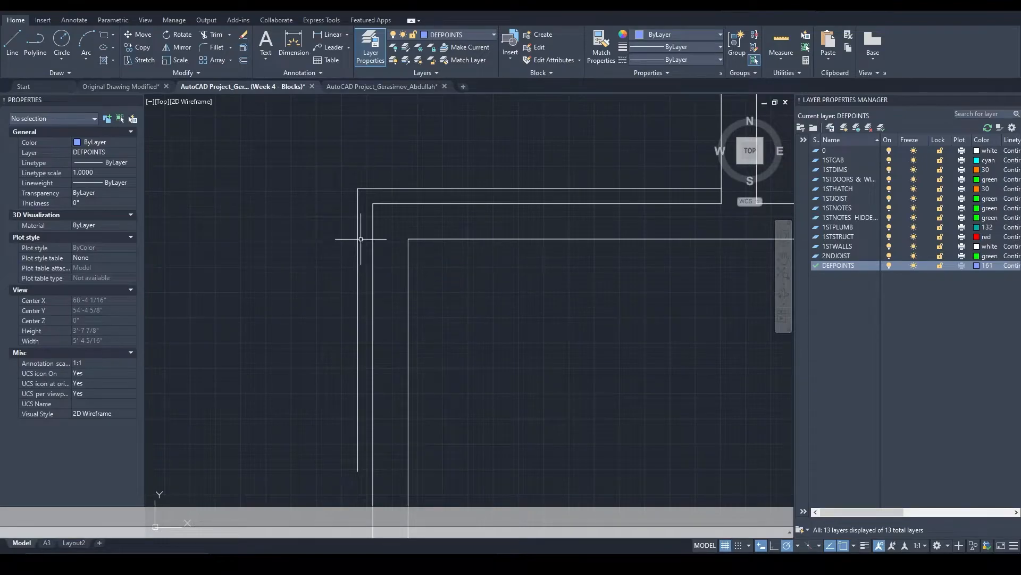
Check the short vertical line's properties beside the large room's upper-left corner, and measure its length with a linear dimension
{"action": "left_click", "coordinate": [358, 238]}
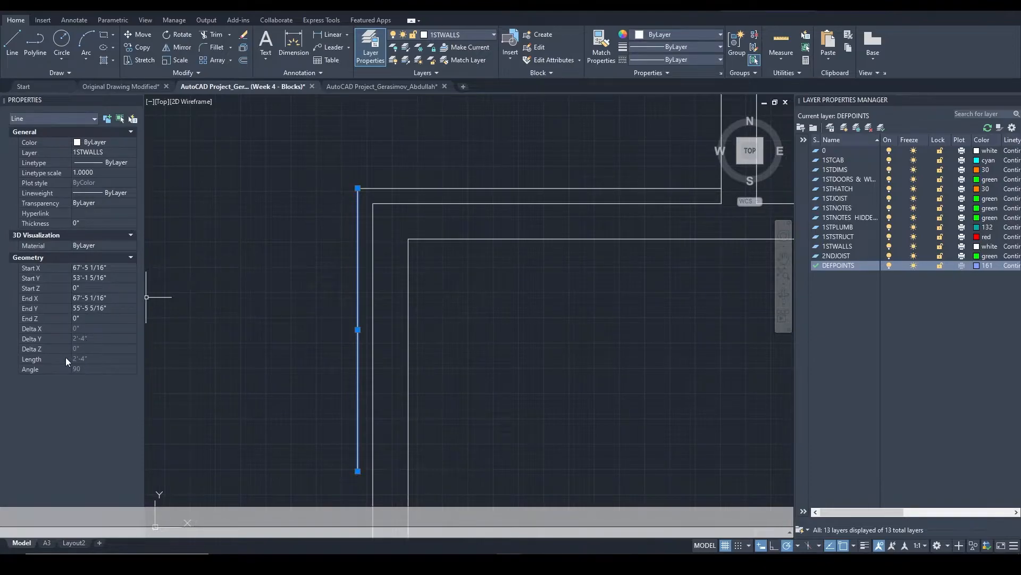
{"action": "key", "text": "Escape"}
{"action": "left_click", "coordinate": [359, 261]}
{"action": "key", "text": "Escape"}
{"action": "type", "text": "dli"}
{"action": "key", "text": "Return"}
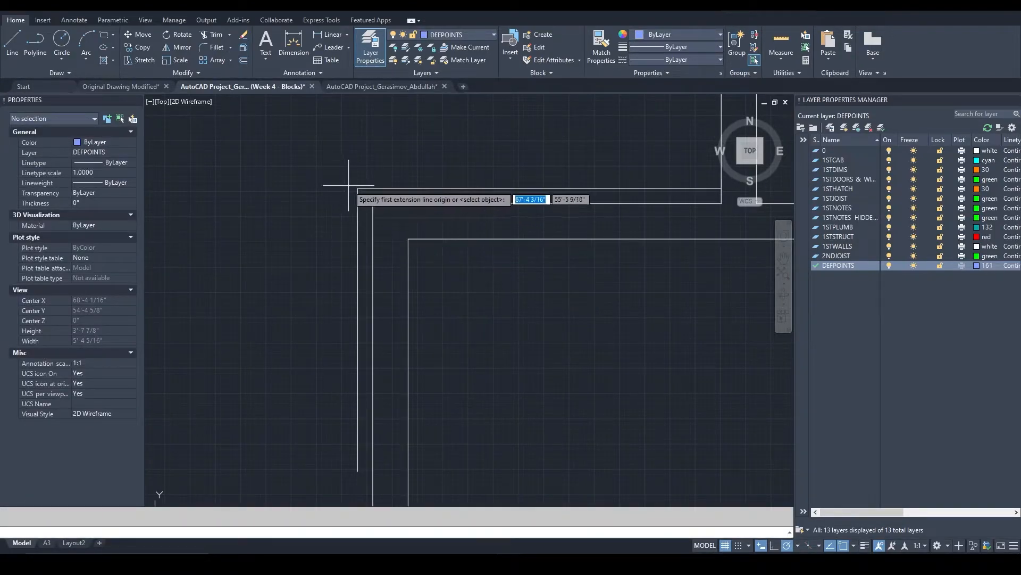
{"action": "left_click", "coordinate": [358, 188]}
{"action": "left_click", "coordinate": [358, 471]}
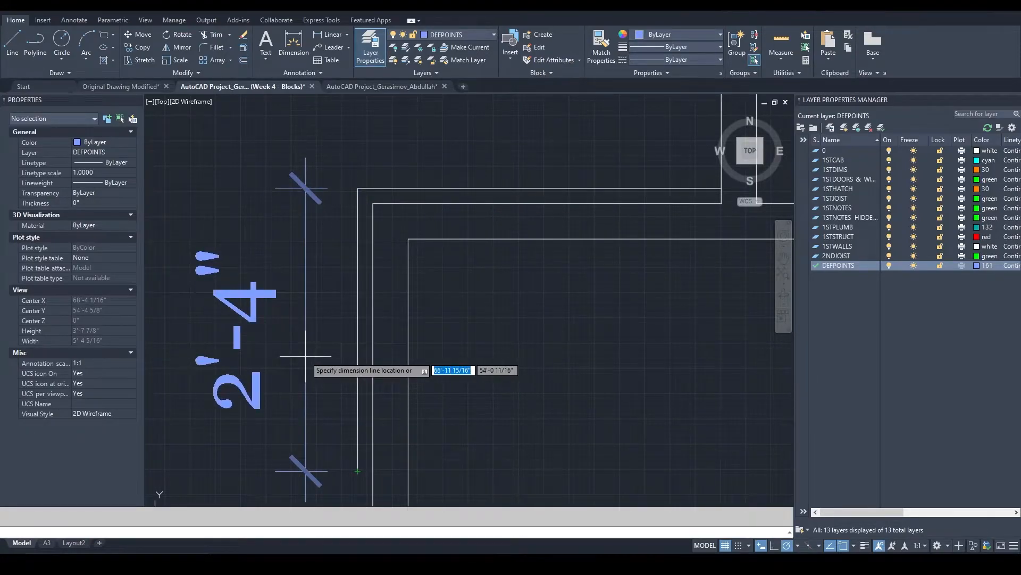
{"action": "left_click", "coordinate": [305, 356]}
Examine the overall floor plan, the upper partitions and the end rectangle for remaining wall work
{"action": "scroll", "coordinate": [314, 354], "scroll_direction": "down", "scroll_amount": 10}
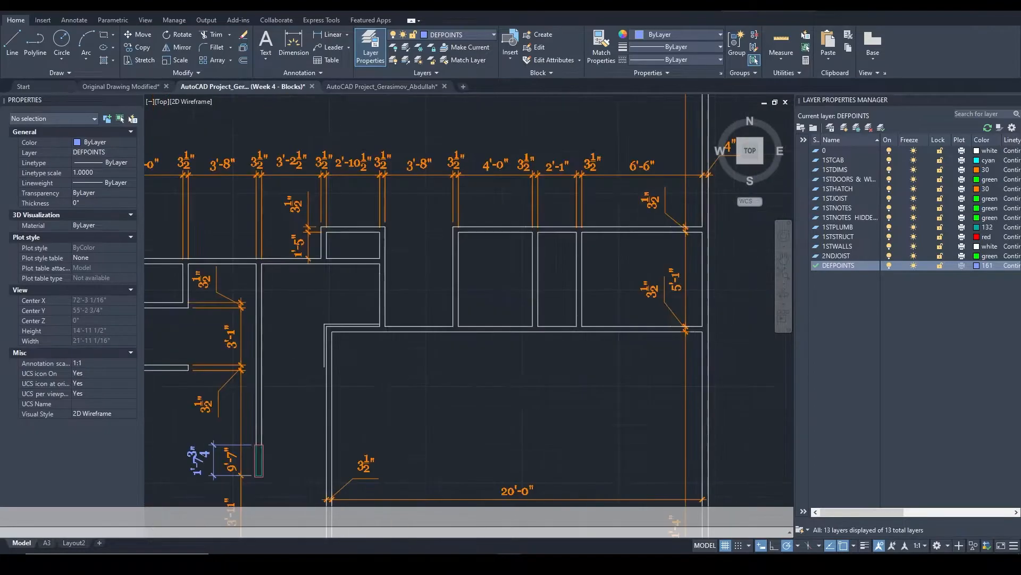
{"action": "middle_click_drag", "start_coordinate": [328, 343], "coordinate": [426, 323]}
{"action": "scroll", "coordinate": [209, 319], "scroll_direction": "up", "scroll_amount": 4}
{"action": "middle_click_drag", "start_coordinate": [455, 232], "coordinate": [422, 327]}
{"action": "scroll", "coordinate": [424, 296], "scroll_direction": "down", "scroll_amount": 2}
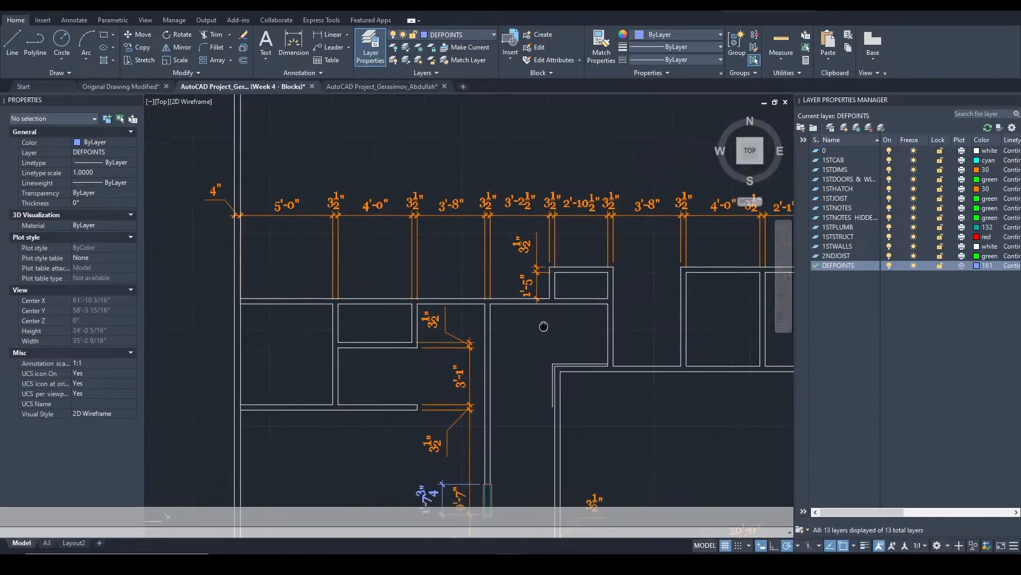
{"action": "scroll", "coordinate": [443, 272], "scroll_direction": "down", "scroll_amount": 1}
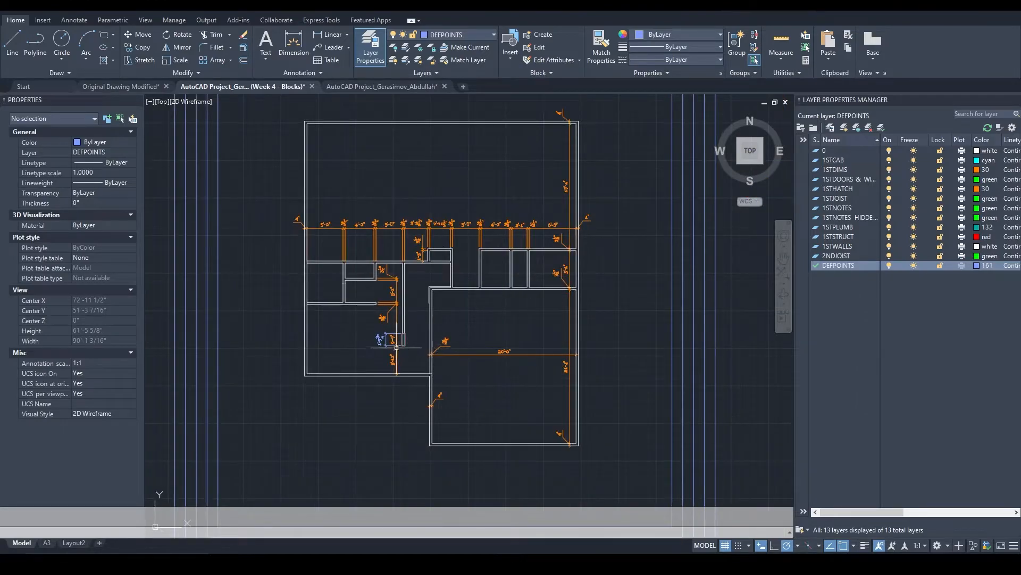
{"action": "scroll", "coordinate": [406, 334], "scroll_direction": "up", "scroll_amount": 6}
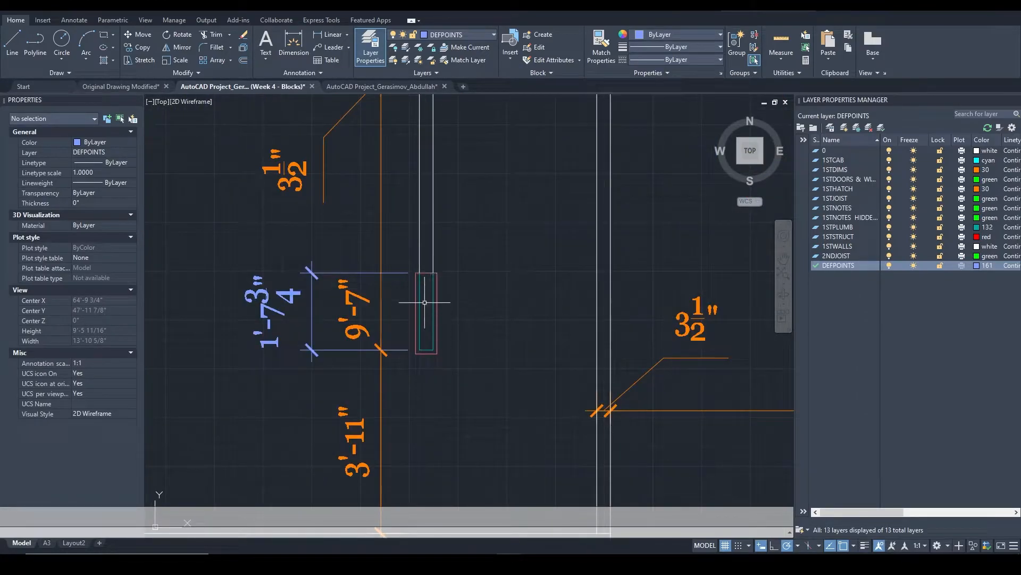
{"action": "scroll", "coordinate": [420, 312], "scroll_direction": "down", "scroll_amount": 2}
{"action": "scroll", "coordinate": [532, 266], "scroll_direction": "down", "scroll_amount": 4}
{"action": "middle_click_drag", "start_coordinate": [656, 223], "coordinate": [488, 353]}
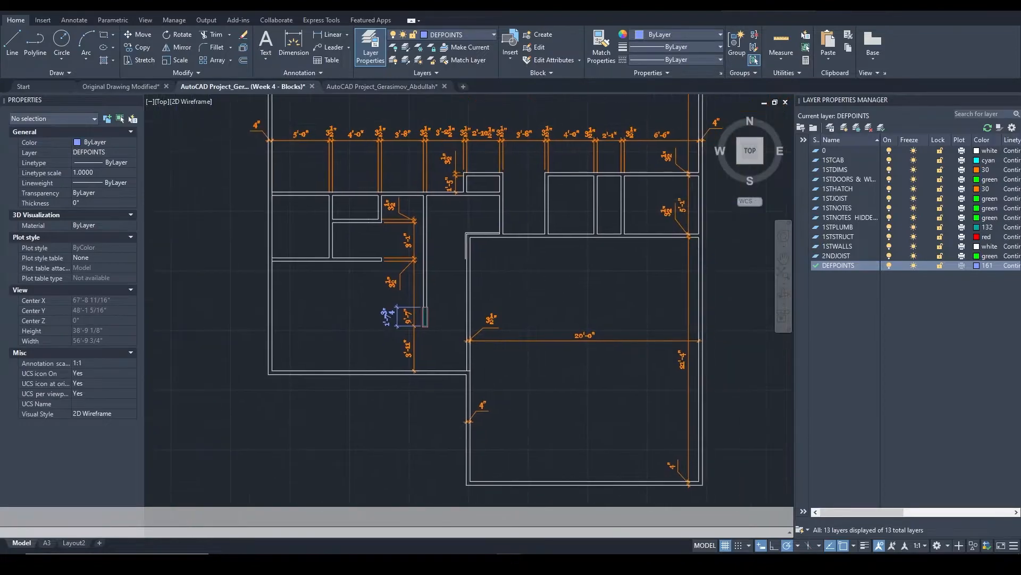
Trim the excess line where the 3 1/2" vertical partition meets the horizontal exterior wall
{"action": "scroll", "coordinate": [458, 362], "scroll_direction": "up", "scroll_amount": 7}
{"action": "left_click", "coordinate": [428, 369]}
{"action": "left_click", "coordinate": [346, 423]}
{"action": "scroll", "coordinate": [357, 420], "scroll_direction": "up", "scroll_amount": 3}
{"action": "type", "text": "tr"}
{"action": "key", "text": "Return"}
{"action": "left_click", "coordinate": [423, 420]}
{"action": "scroll", "coordinate": [429, 437], "scroll_direction": "down", "scroll_amount": 3}
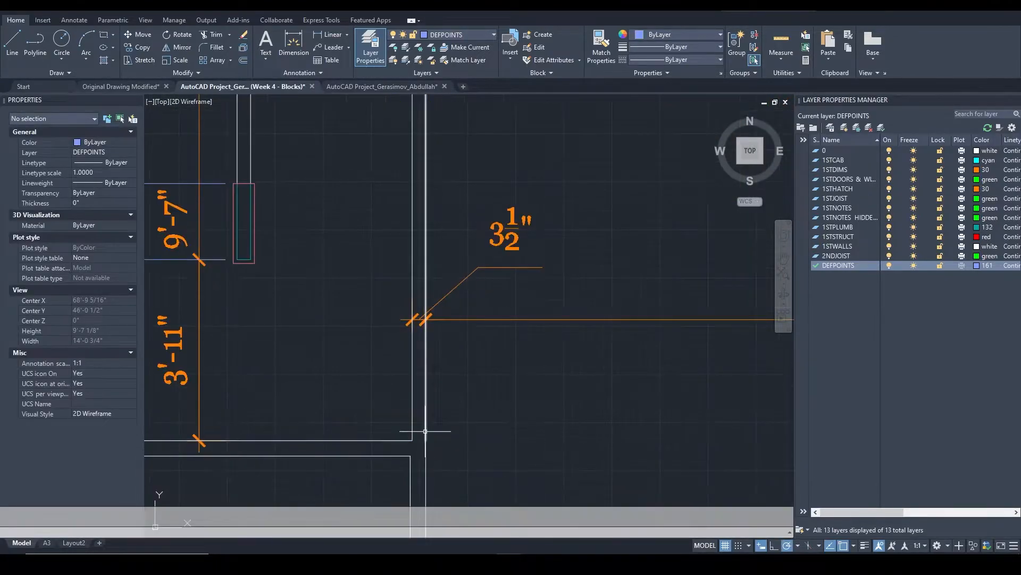
Inspect the junction where the 3 1/2" partition continues into the 4" exterior wall and their shared right face line
{"action": "scroll", "coordinate": [429, 438], "scroll_direction": "down", "scroll_amount": 2}
{"action": "middle_click_drag", "start_coordinate": [428, 437], "coordinate": [434, 329]}
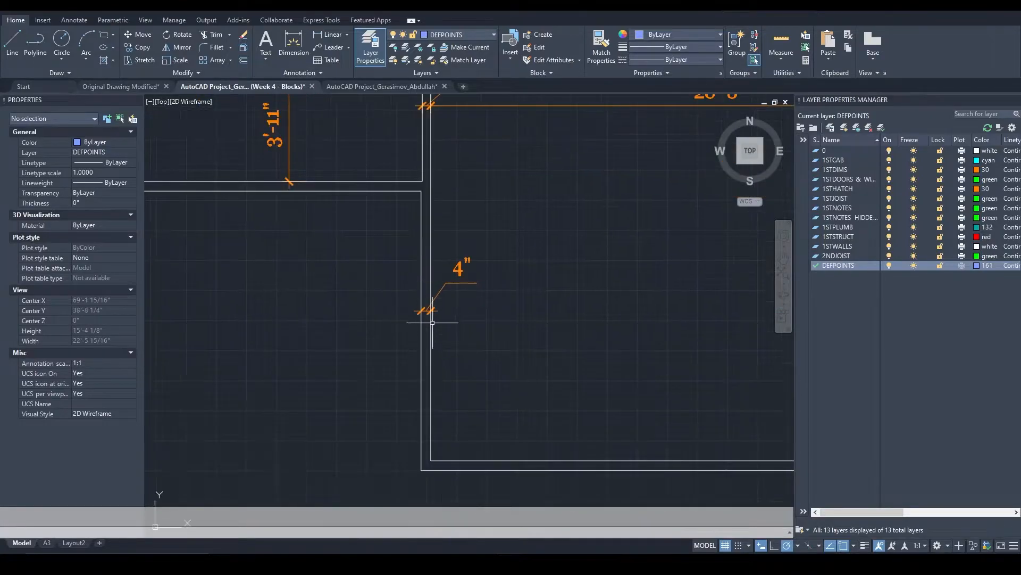
{"action": "middle_click_drag", "start_coordinate": [432, 196], "coordinate": [411, 274]}
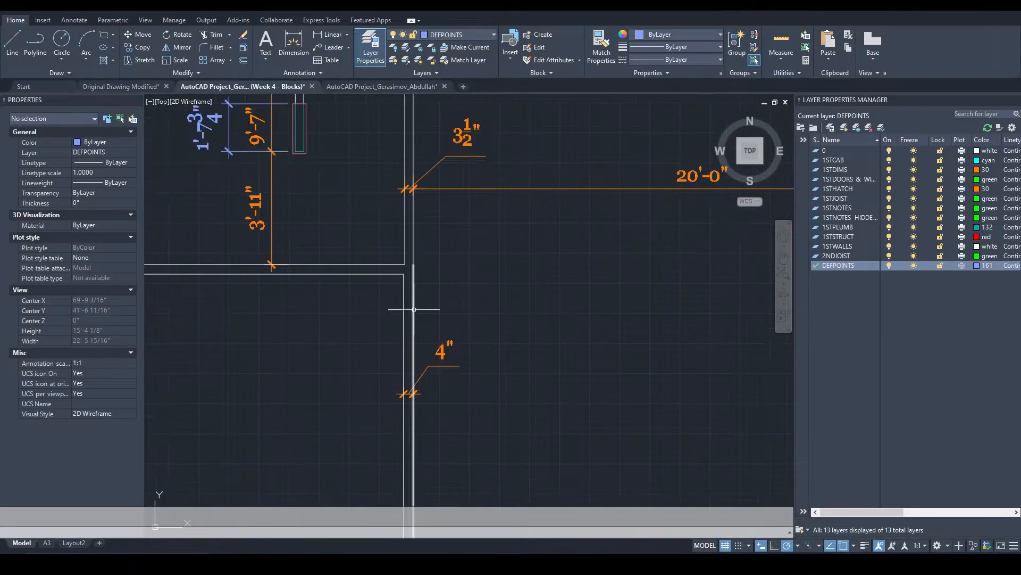
{"action": "scroll", "coordinate": [410, 267], "scroll_direction": "up", "scroll_amount": 2}
{"action": "scroll", "coordinate": [410, 267], "scroll_direction": "up", "scroll_amount": 2}
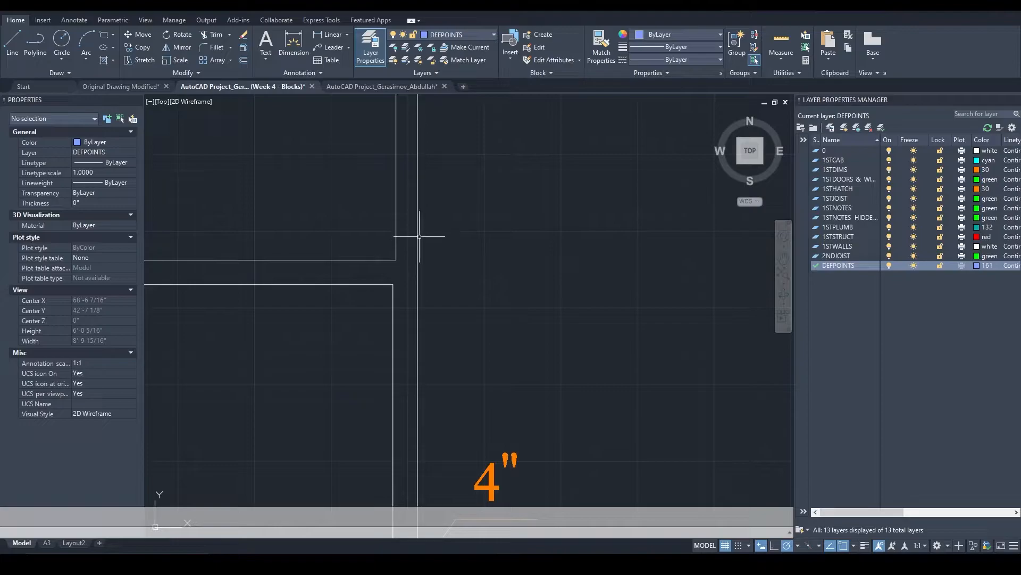
{"action": "middle_click_drag", "start_coordinate": [422, 226], "coordinate": [421, 360]}
{"action": "scroll", "coordinate": [431, 345], "scroll_direction": "down", "scroll_amount": 2}
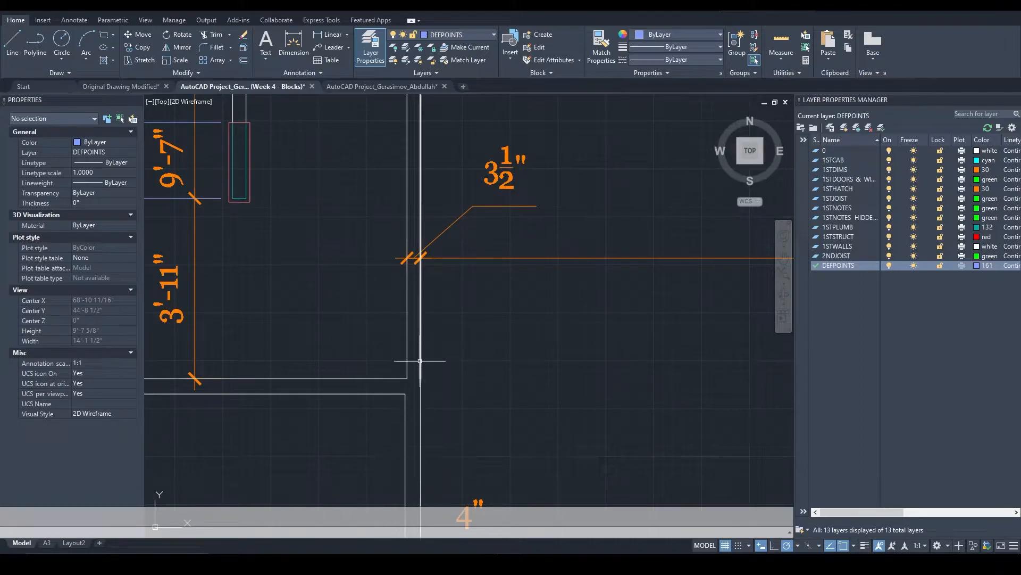
{"action": "scroll", "coordinate": [422, 163], "scroll_direction": "down", "scroll_amount": 1}
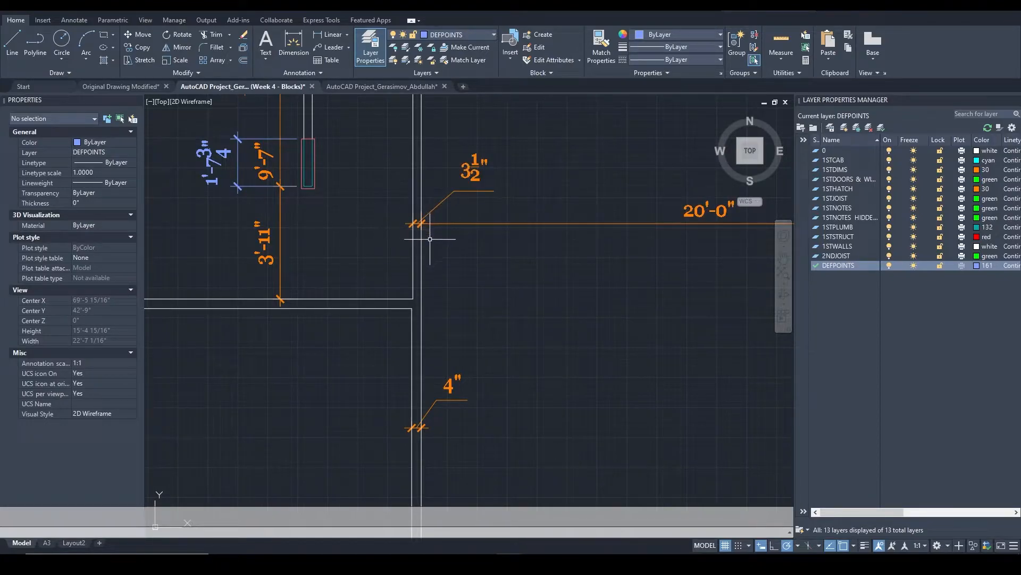
Check the two polylines that form the 4" exterior wall below the 3 1/2" partition, including the outer polyline's properties
{"action": "scroll", "coordinate": [418, 221], "scroll_direction": "up", "scroll_amount": 3}
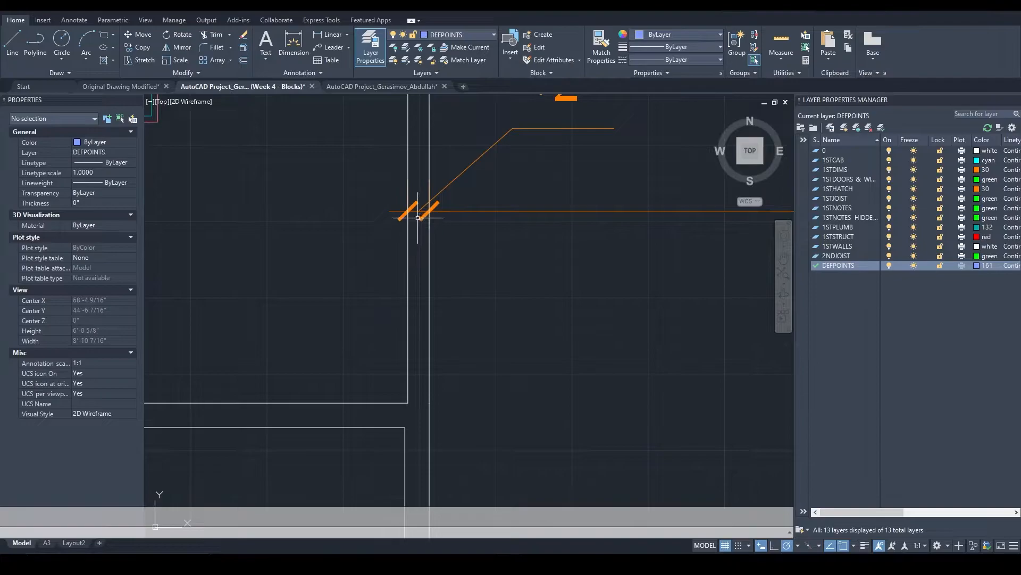
{"action": "scroll", "coordinate": [421, 219], "scroll_direction": "down", "scroll_amount": 3}
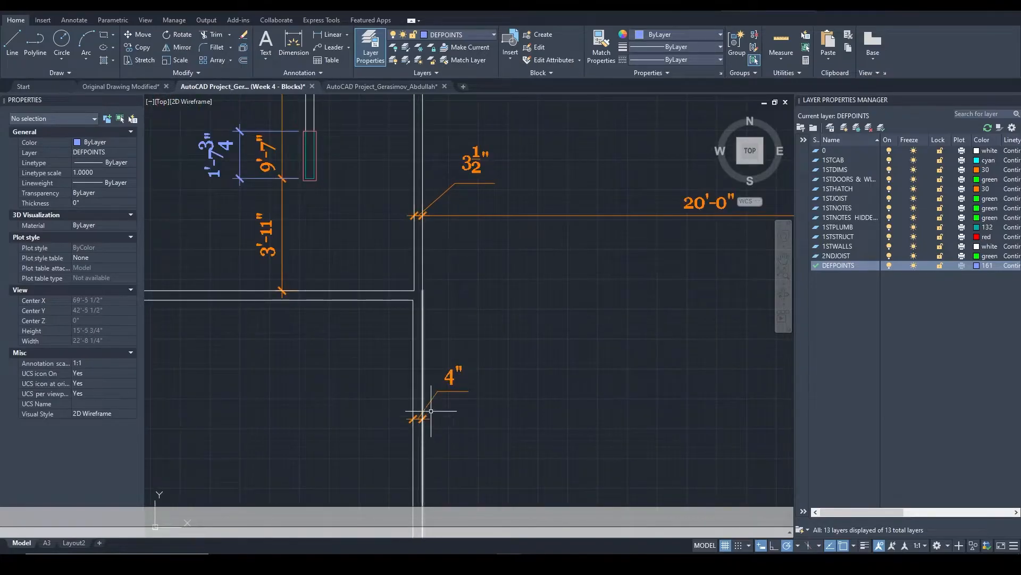
{"action": "left_click_drag", "start_coordinate": [451, 444], "coordinate": [347, 469]}
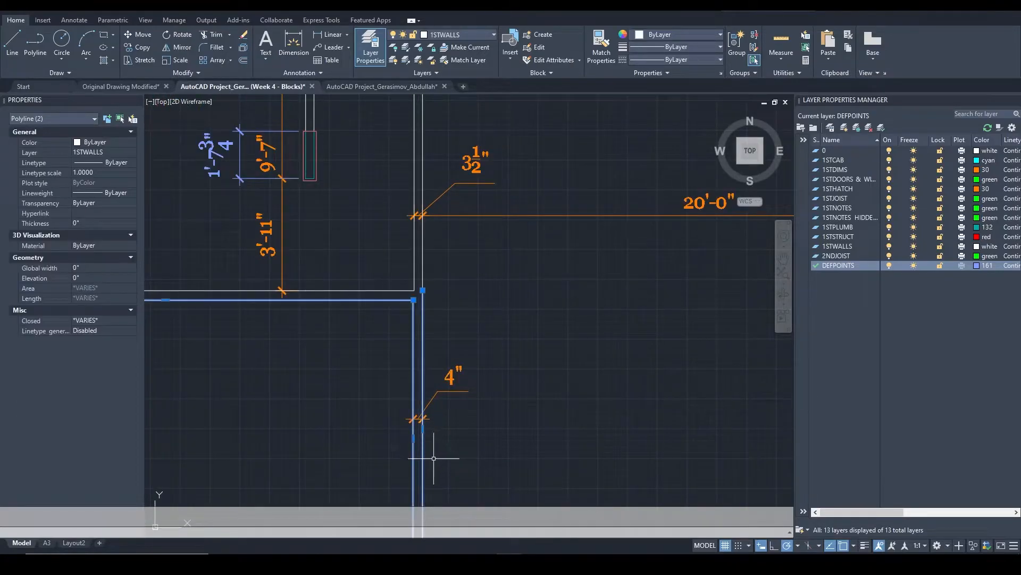
{"action": "scroll", "coordinate": [417, 438], "scroll_direction": "up", "scroll_amount": 2}
{"action": "key", "text": "Escape"}
{"action": "left_click", "coordinate": [410, 365]}
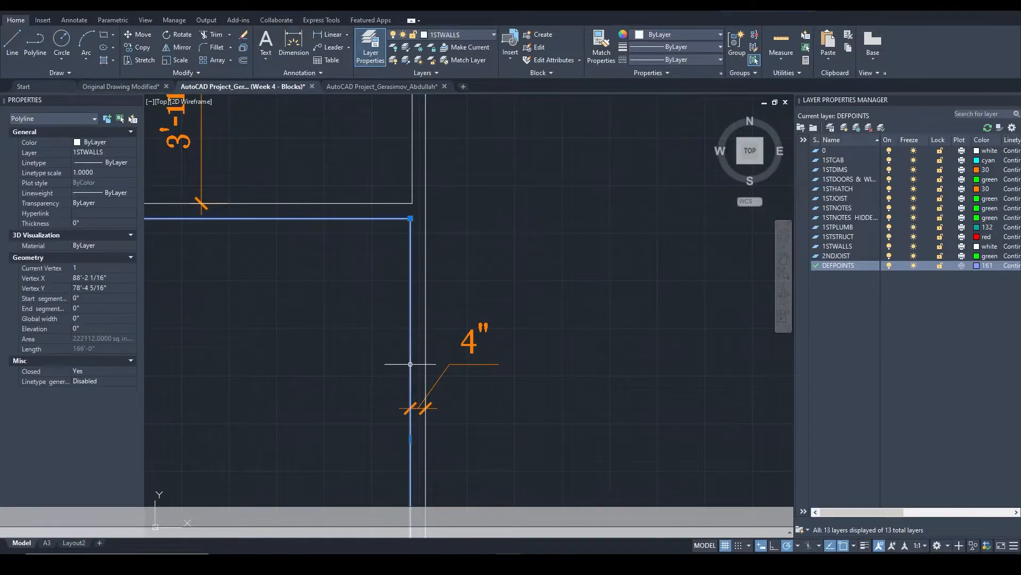
{"action": "scroll", "coordinate": [410, 361], "scroll_direction": "up", "scroll_amount": 5}
{"action": "key", "text": "Escape"}
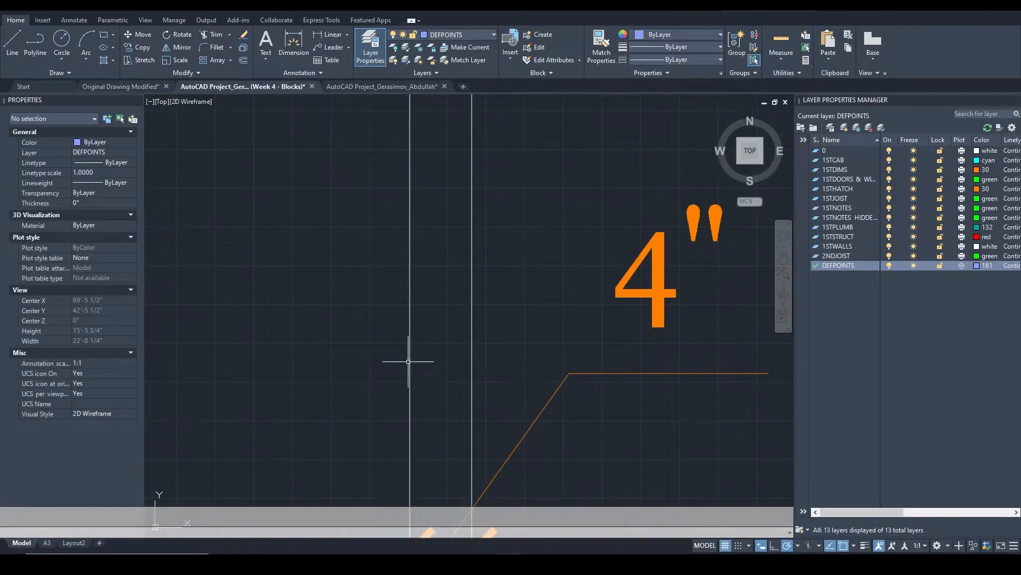
Offset the exterior wall's outer outline slightly inward and compare it with the 3 1/2" partition face at the junction
{"action": "type", "text": "o"}
{"action": "key", "text": "Return"}
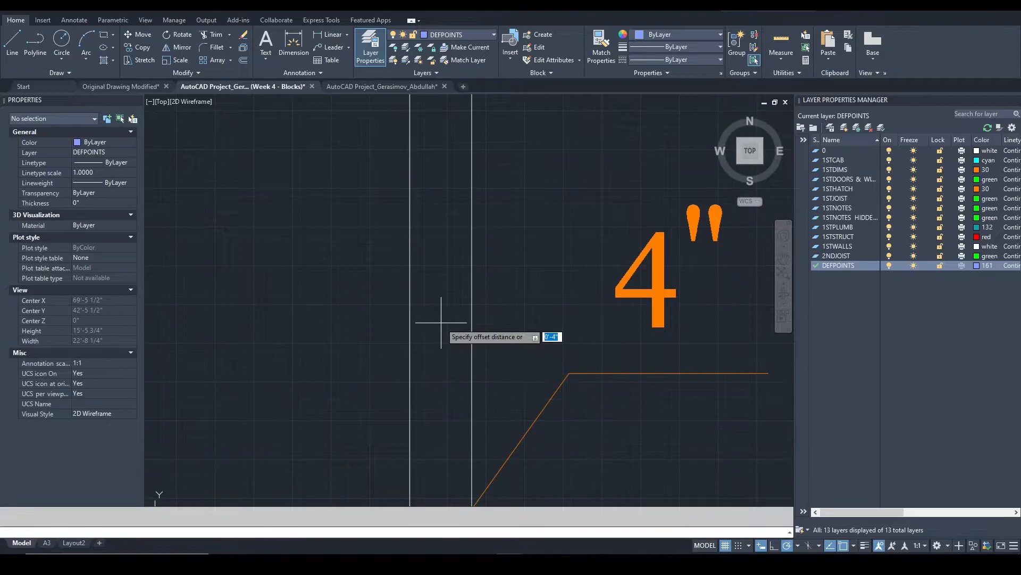
{"action": "key", "text": "Return"}
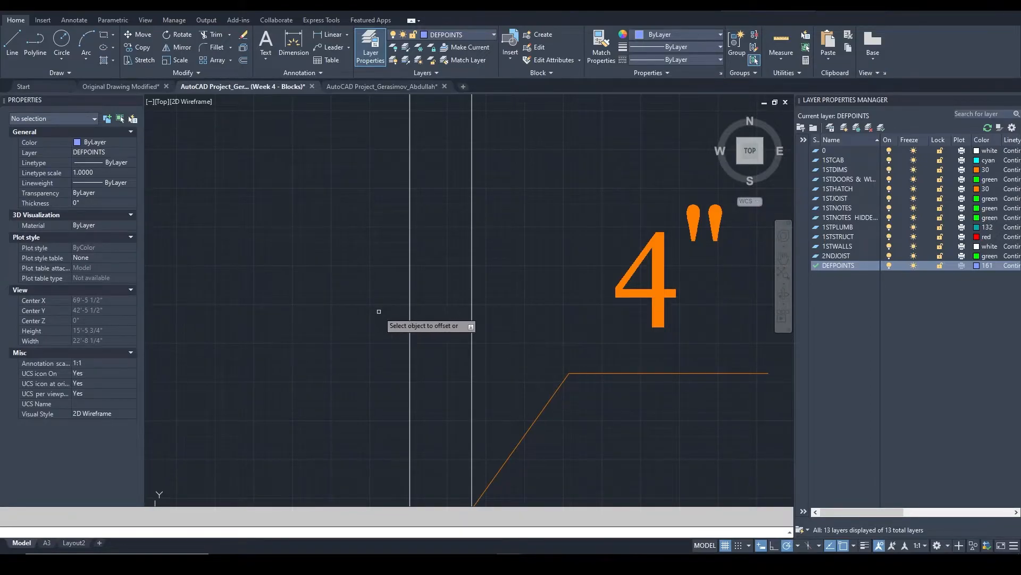
{"action": "scroll", "coordinate": [433, 314], "scroll_direction": "down", "scroll_amount": 3}
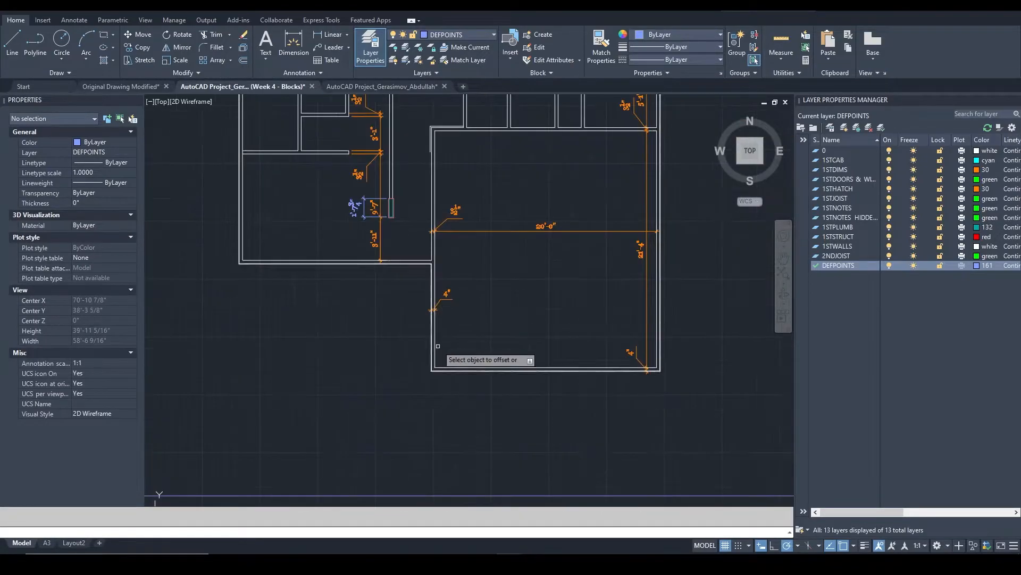
{"action": "scroll", "coordinate": [436, 338], "scroll_direction": "up", "scroll_amount": 5}
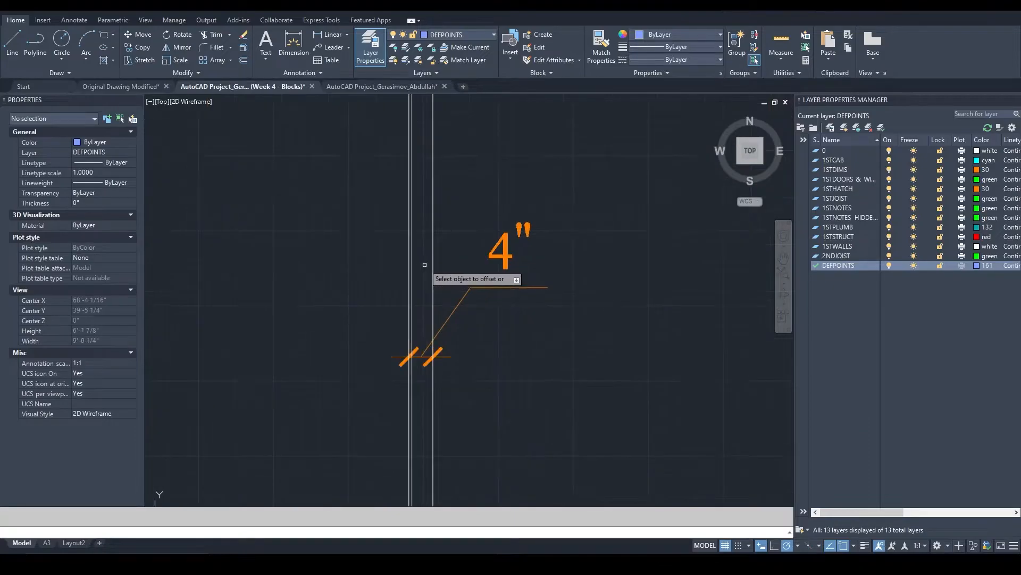
{"action": "middle_click_drag", "start_coordinate": [435, 230], "coordinate": [407, 410]}
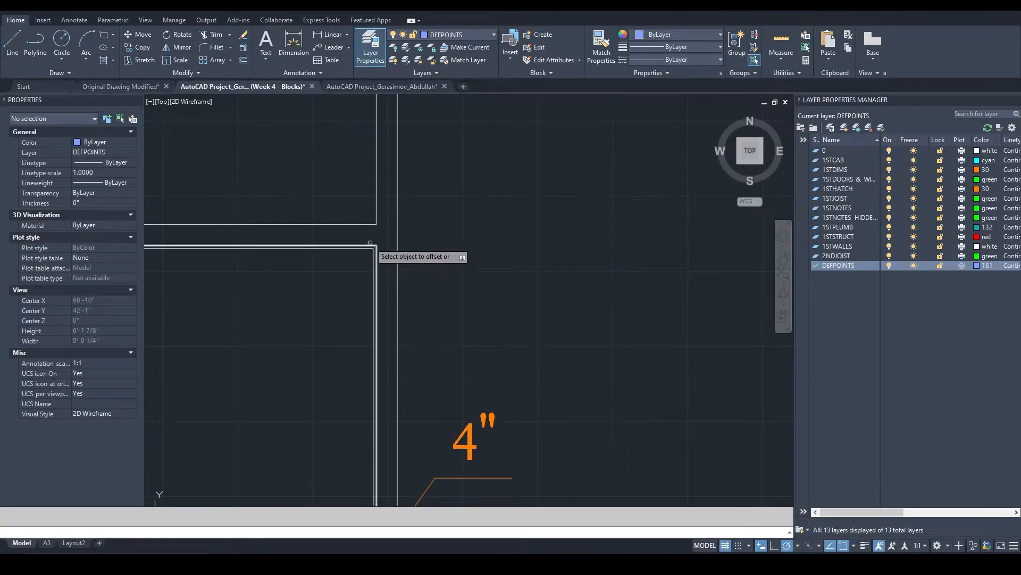
{"action": "scroll", "coordinate": [384, 271], "scroll_direction": "up", "scroll_amount": 3}
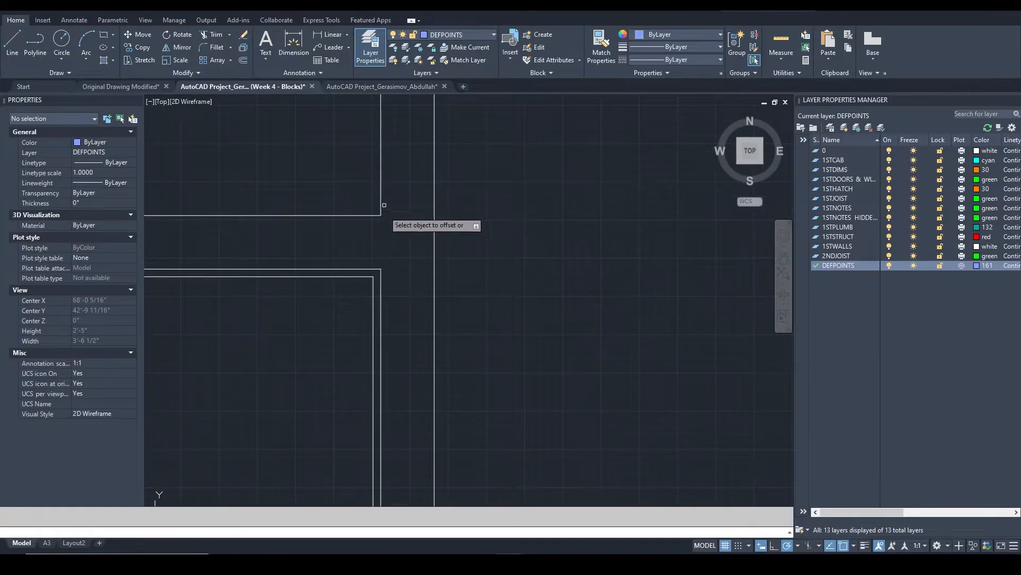
{"action": "scroll", "coordinate": [377, 324], "scroll_direction": "down", "scroll_amount": 3}
{"action": "middle_click_drag", "start_coordinate": [375, 375], "coordinate": [392, 329]}
{"action": "scroll", "coordinate": [392, 329], "scroll_direction": "down", "scroll_amount": 3}
{"action": "mouse_move", "coordinate": [465, 383]}
{"action": "middle_mouse_down"}
{"action": "mouse_move", "coordinate": [484, 391]}
{"action": "mouse_move", "coordinate": [464, 284]}
{"action": "middle_mouse_up"}
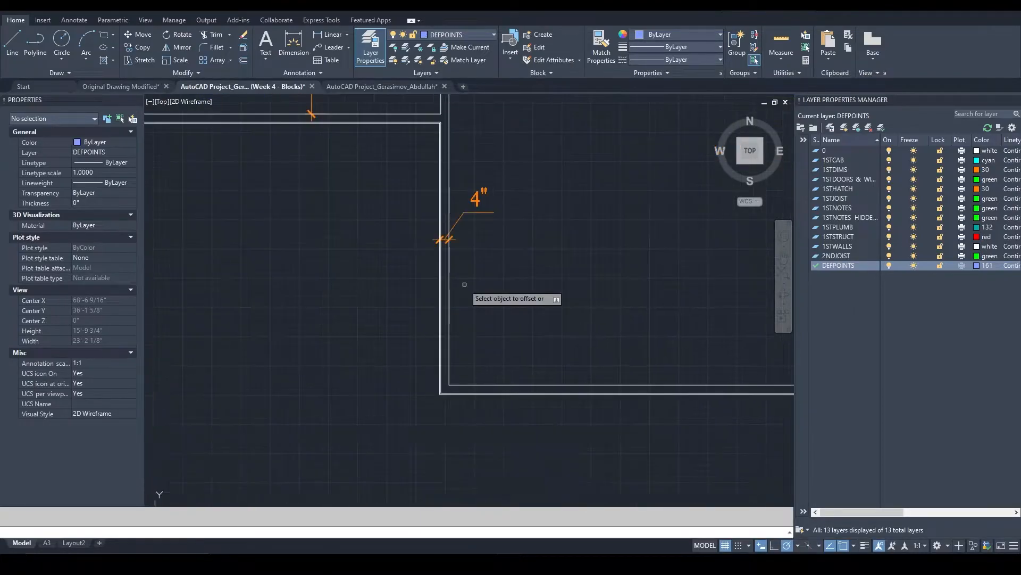
{"action": "middle_click_drag", "start_coordinate": [529, 285], "coordinate": [520, 347]}
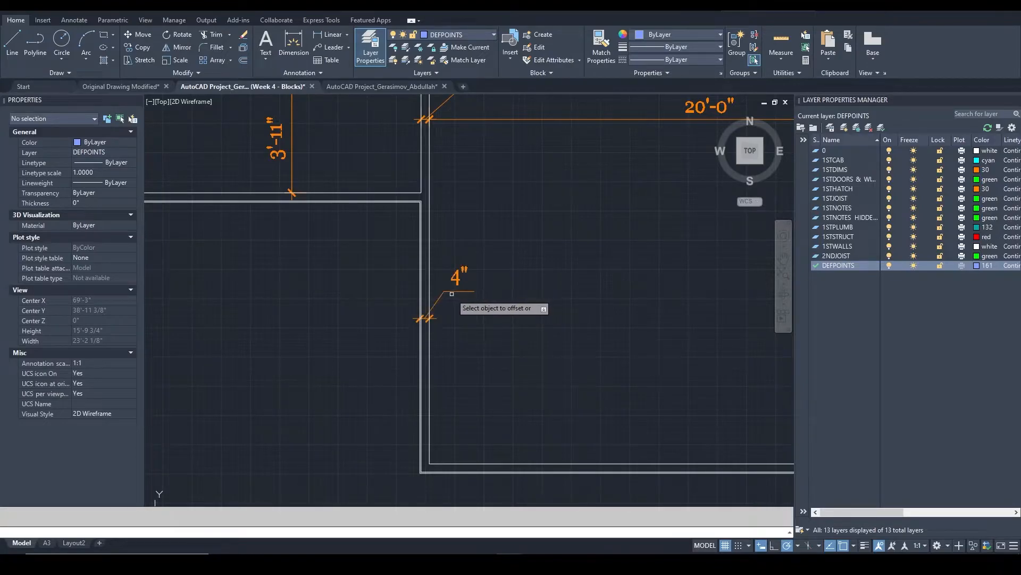
{"action": "key", "text": "Escape"}
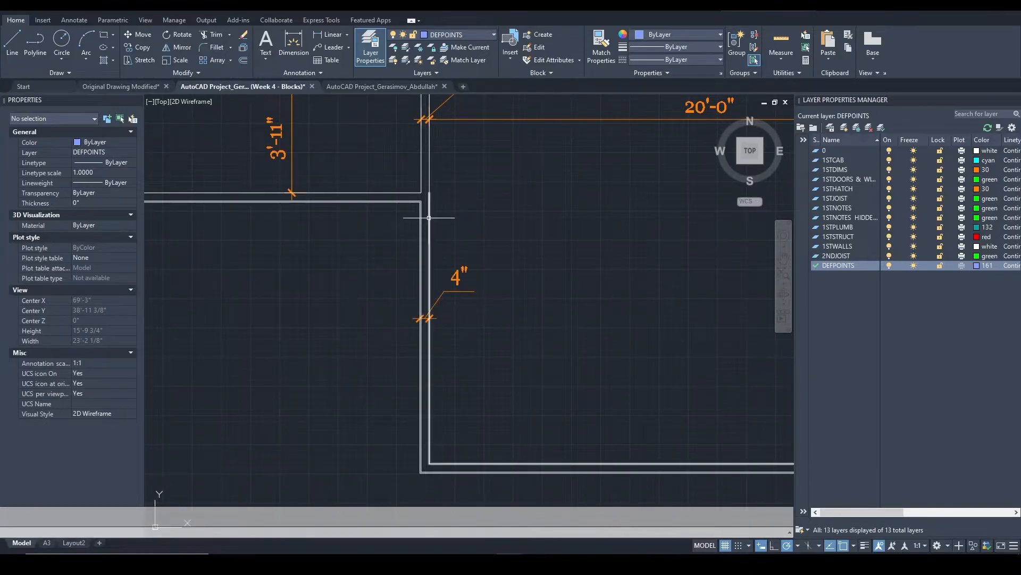
Examine the overall floor plan and the blue steps in the large room's upper-right corner, including their 4'-2" and 1'-2" dimensions
{"action": "scroll", "coordinate": [428, 225], "scroll_direction": "down", "scroll_amount": 4}
{"action": "middle_click_drag", "start_coordinate": [417, 202], "coordinate": [390, 391]}
{"action": "scroll", "coordinate": [490, 250], "scroll_direction": "down", "scroll_amount": 3}
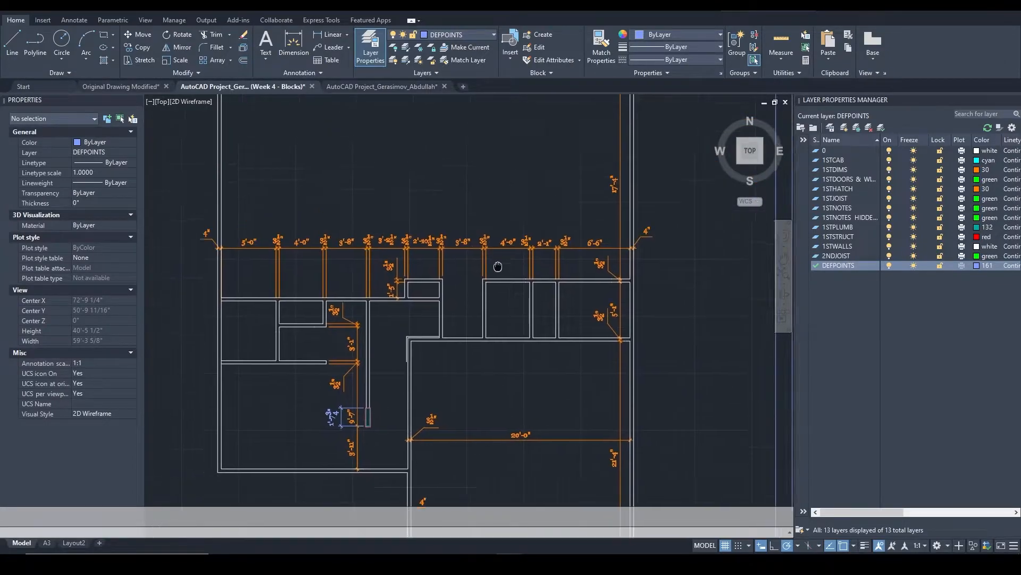
{"action": "scroll", "coordinate": [543, 377], "scroll_direction": "down", "scroll_amount": 2}
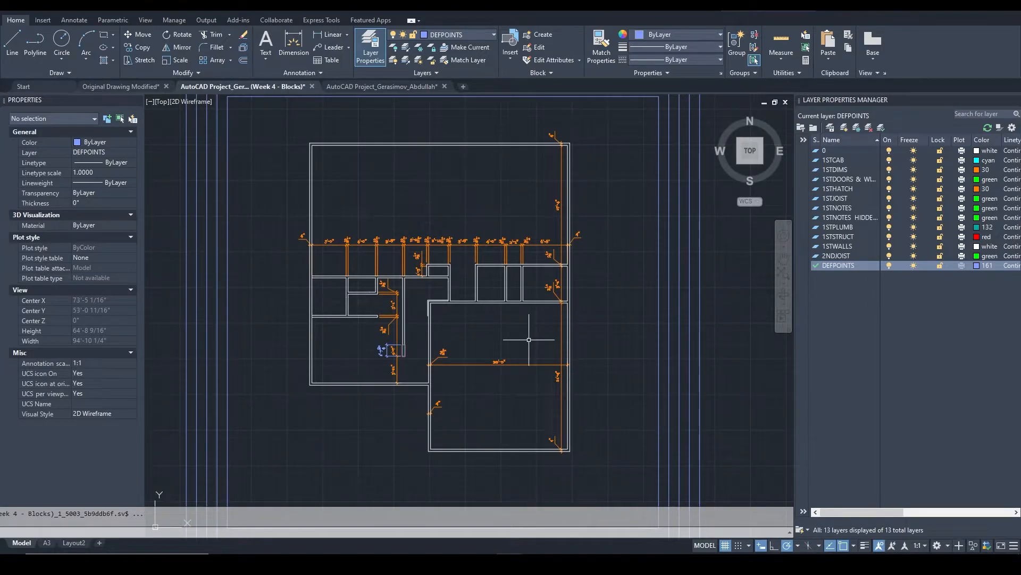
{"action": "scroll", "coordinate": [495, 320], "scroll_direction": "up", "scroll_amount": 4}
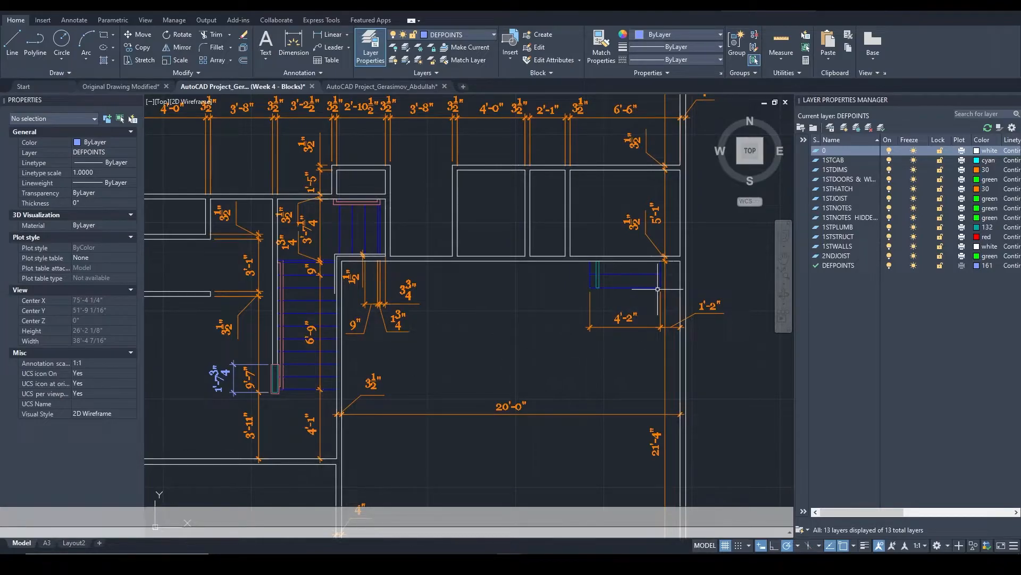
{"action": "scroll", "coordinate": [657, 289], "scroll_direction": "up", "scroll_amount": 2}
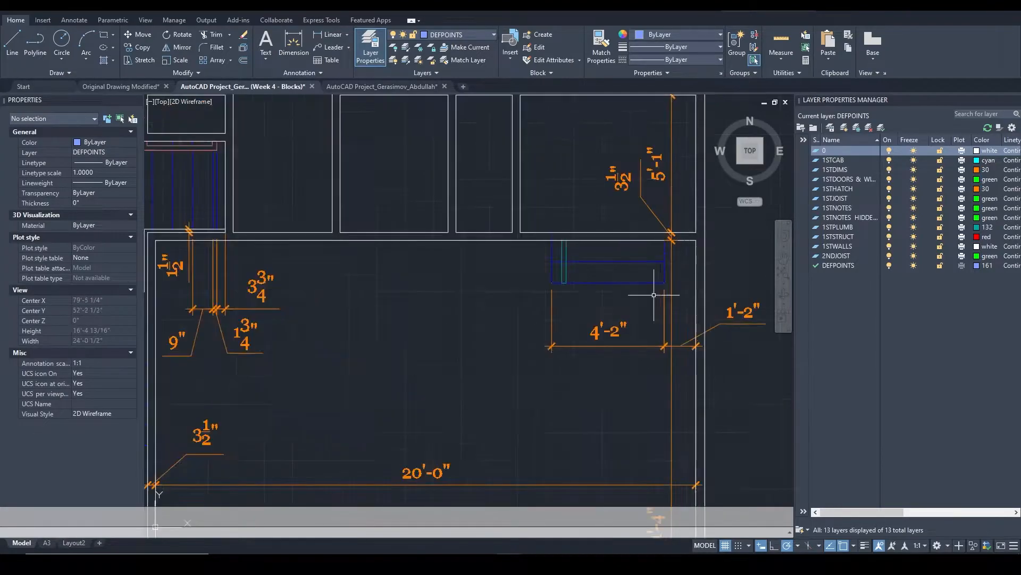
{"action": "scroll", "coordinate": [656, 281], "scroll_direction": "up", "scroll_amount": 4}
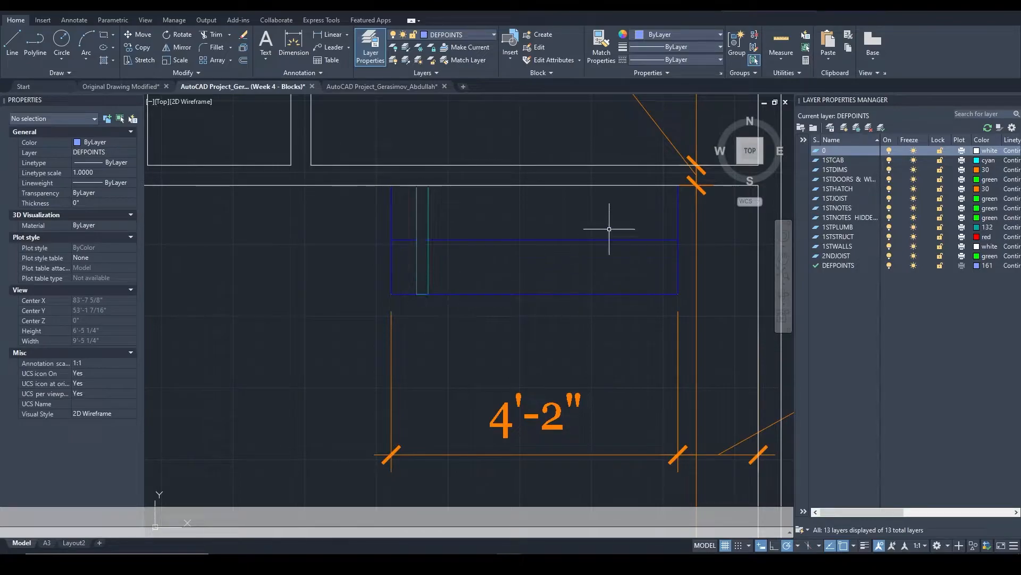
{"action": "scroll", "coordinate": [586, 234], "scroll_direction": "down", "scroll_amount": 2}
{"action": "scroll", "coordinate": [575, 235], "scroll_direction": "down", "scroll_amount": 6}
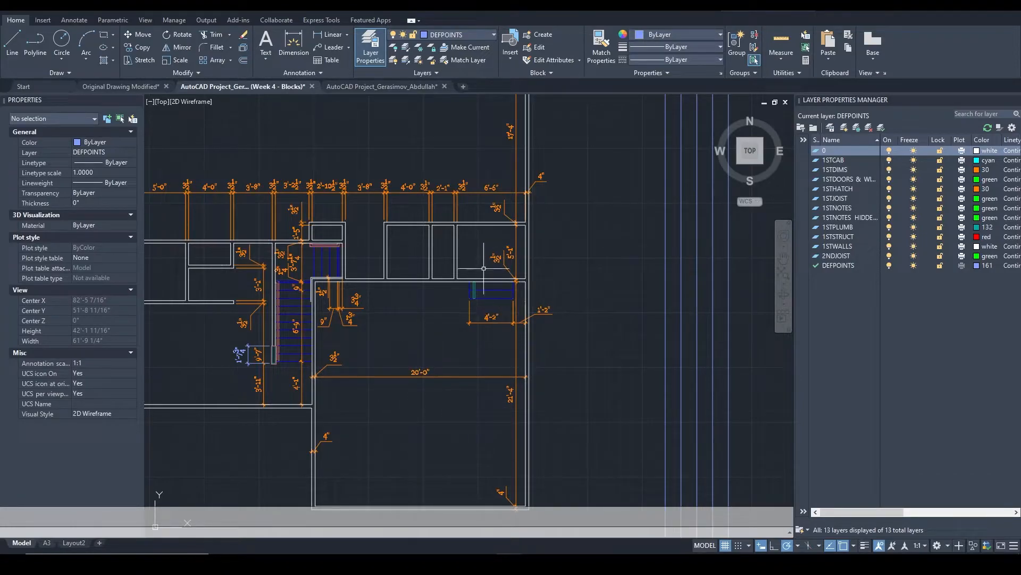
{"action": "scroll", "coordinate": [483, 271], "scroll_direction": "up", "scroll_amount": 4}
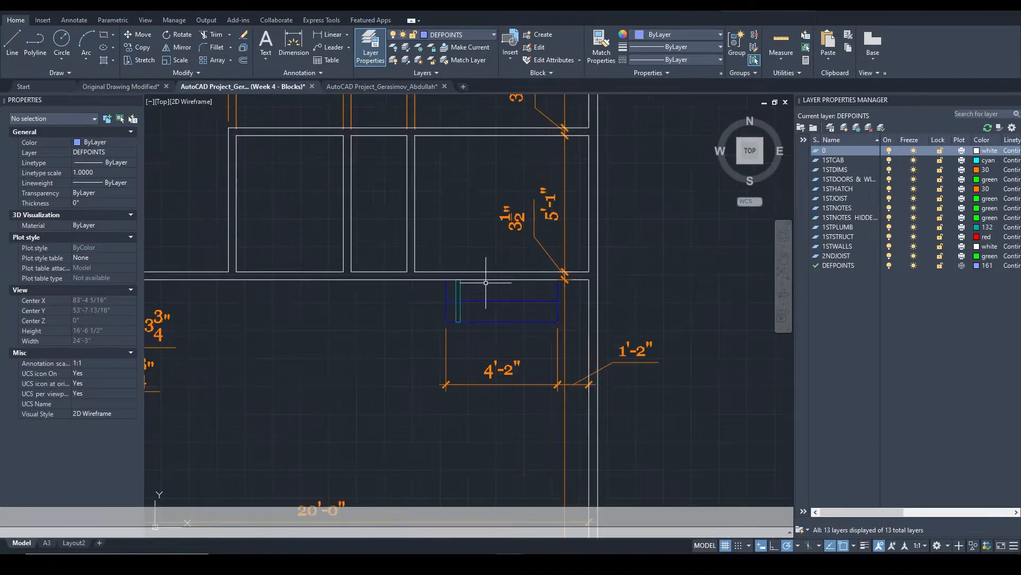
{"action": "scroll", "coordinate": [520, 337], "scroll_direction": "up", "scroll_amount": 4}
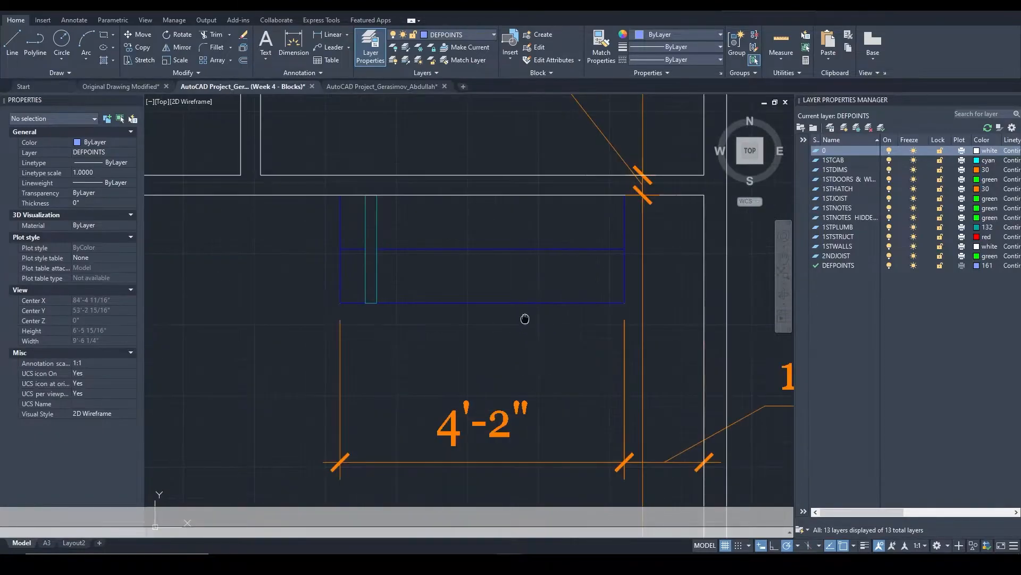
{"action": "scroll", "coordinate": [467, 301], "scroll_direction": "down", "scroll_amount": 4}
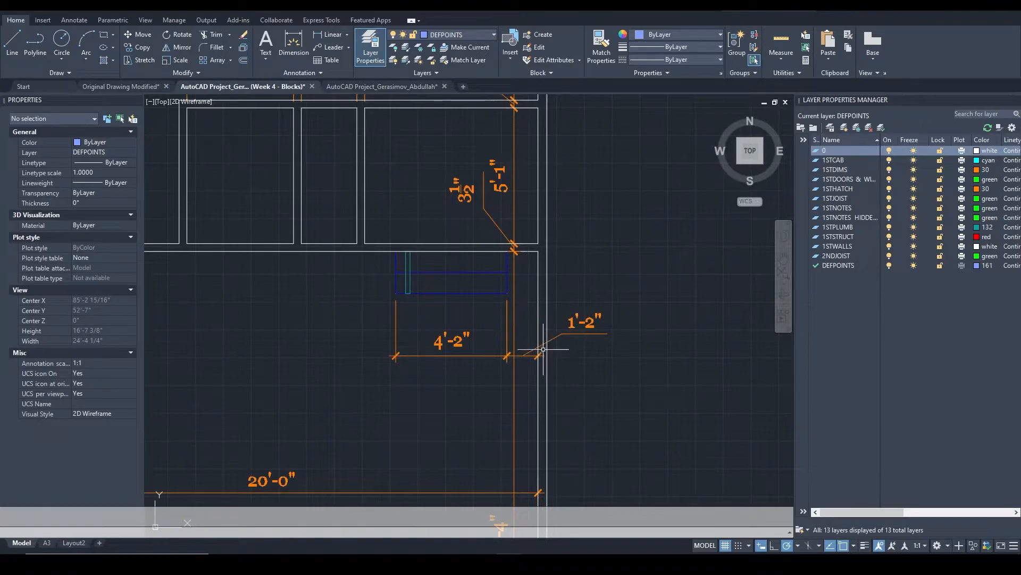
{"action": "scroll", "coordinate": [542, 350], "scroll_direction": "up", "scroll_amount": 2}
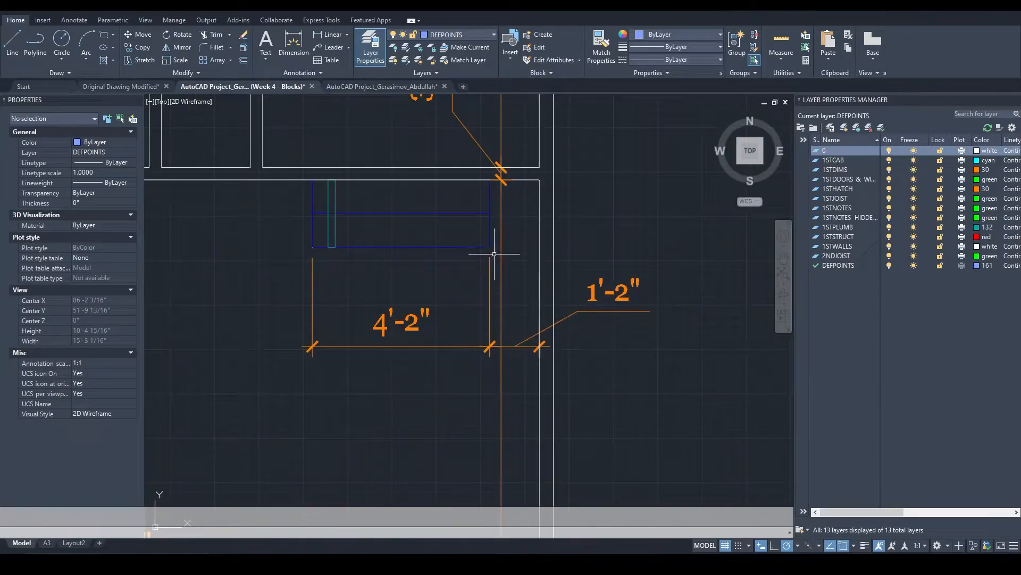
{"action": "mouse_move", "coordinate": [489, 234]}
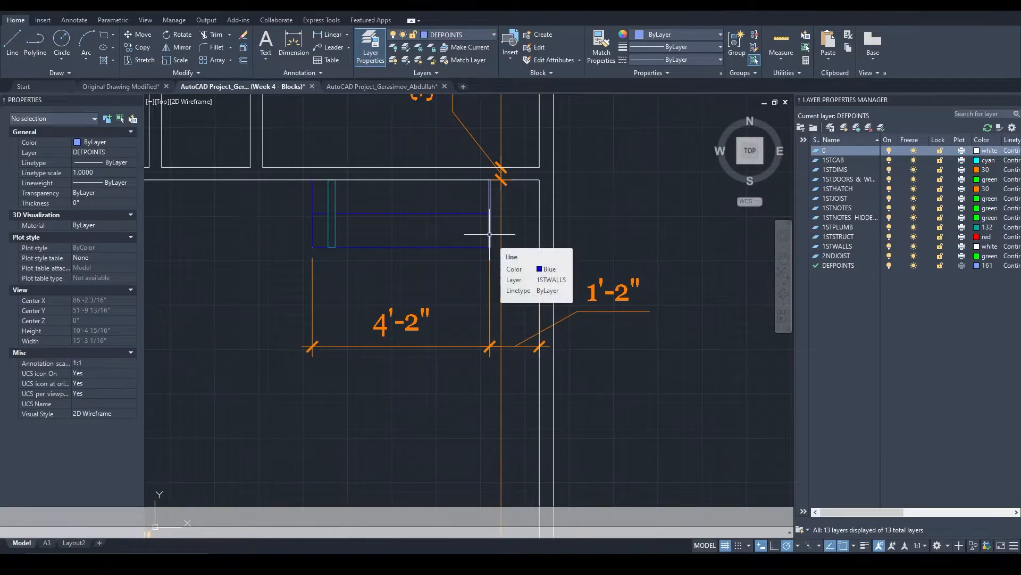
{"action": "middle_click_drag", "start_coordinate": [482, 210], "coordinate": [497, 296]}
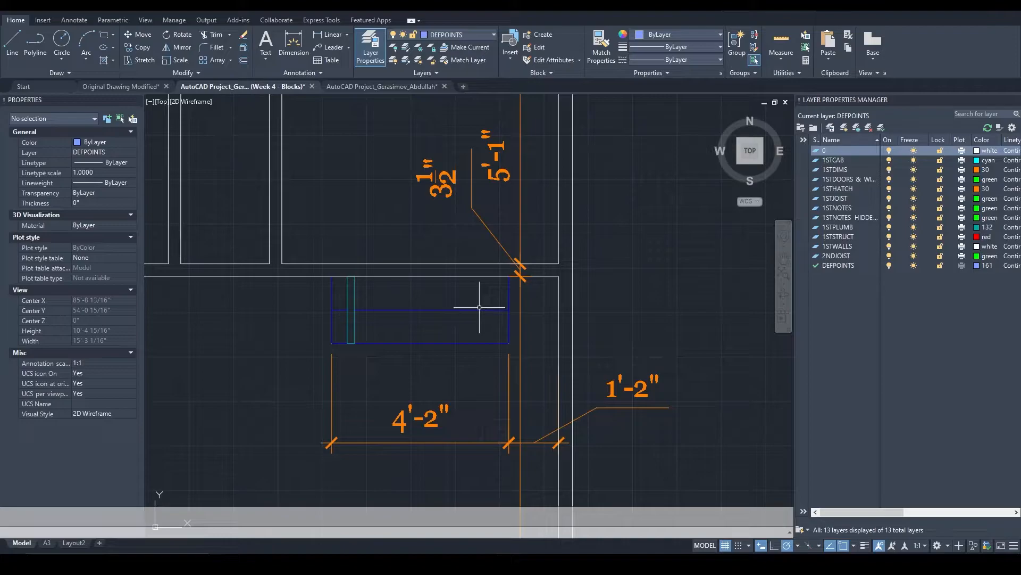
Measure the depths of the upper and lower treads of the blue steps with temporary linear dimensions
{"action": "type", "text": "dli"}
{"action": "key", "text": "Return"}
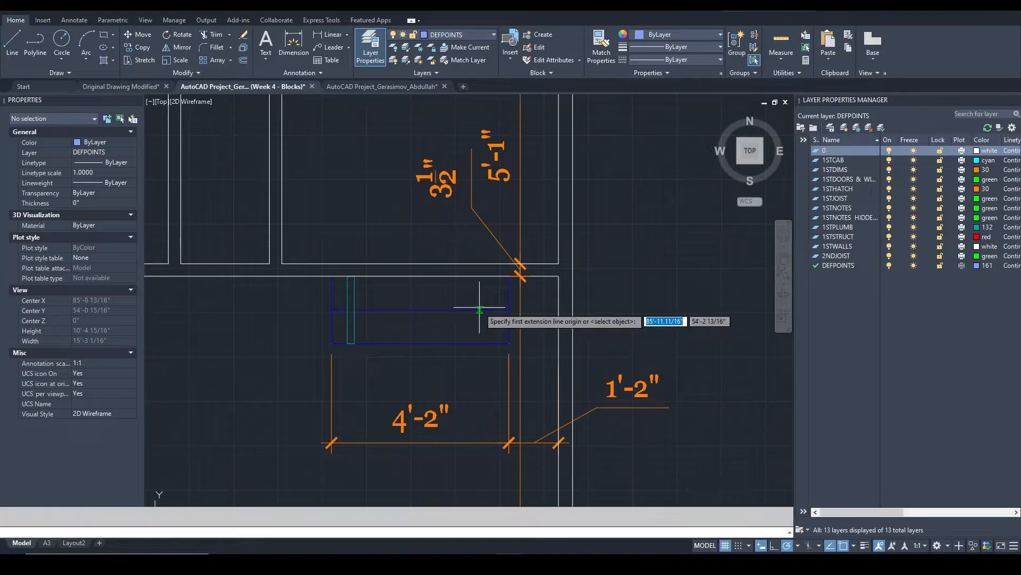
{"action": "left_click", "coordinate": [486, 276]}
{"action": "left_click", "coordinate": [486, 310]}
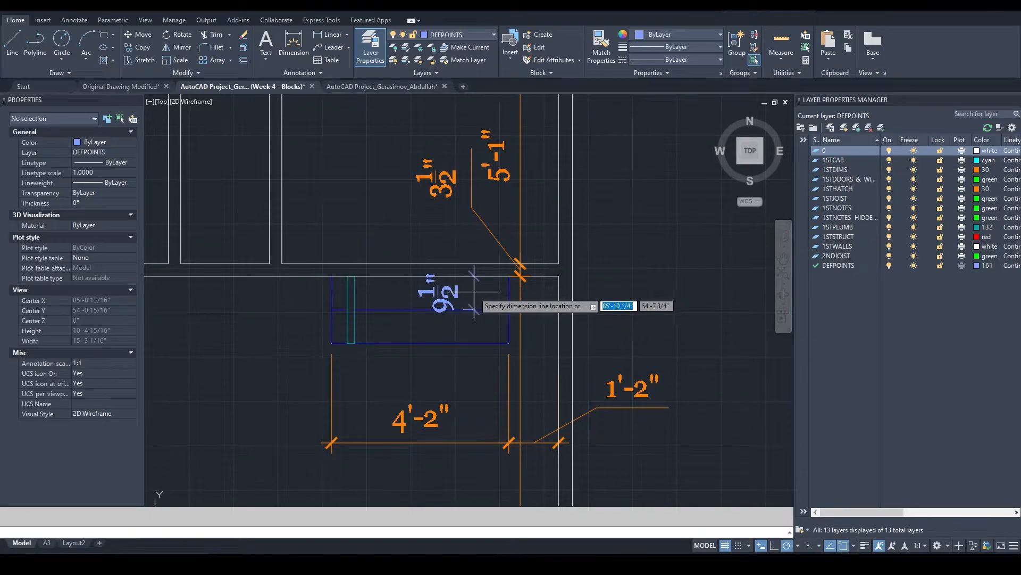
{"action": "scroll", "coordinate": [474, 290], "scroll_direction": "up", "scroll_amount": 2}
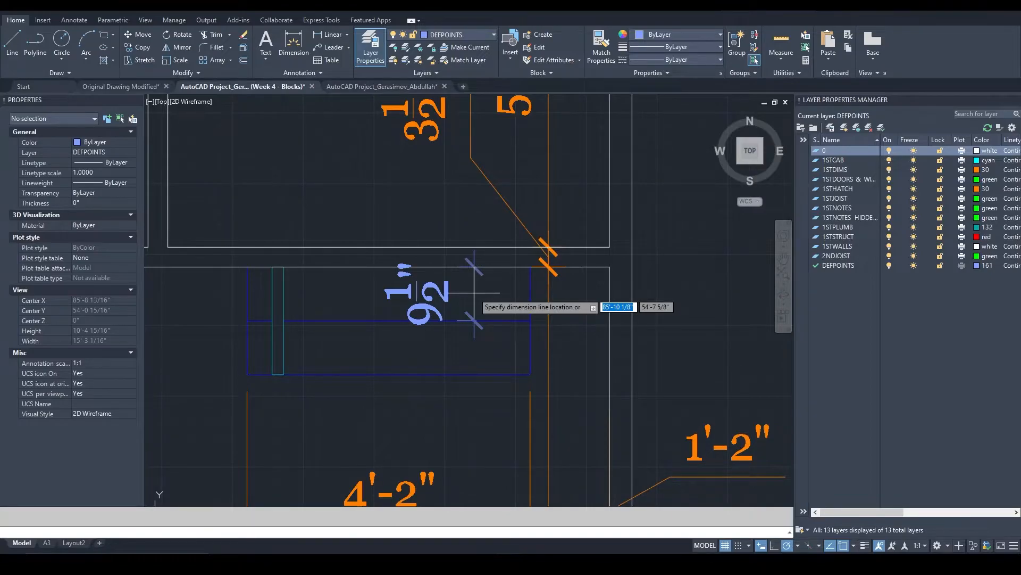
{"action": "key", "text": "Escape"}
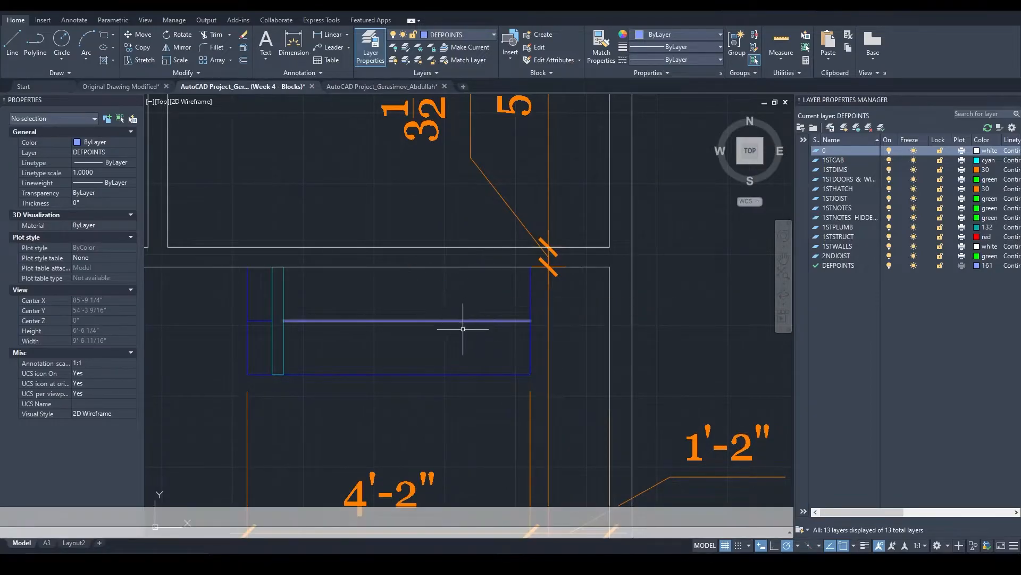
{"action": "key", "text": "space"}
{"action": "left_click", "coordinate": [461, 321]}
{"action": "left_click", "coordinate": [467, 372]}
{"action": "key", "text": "Escape"}
{"action": "middle_click_drag", "start_coordinate": [476, 360], "coordinate": [481, 271]}
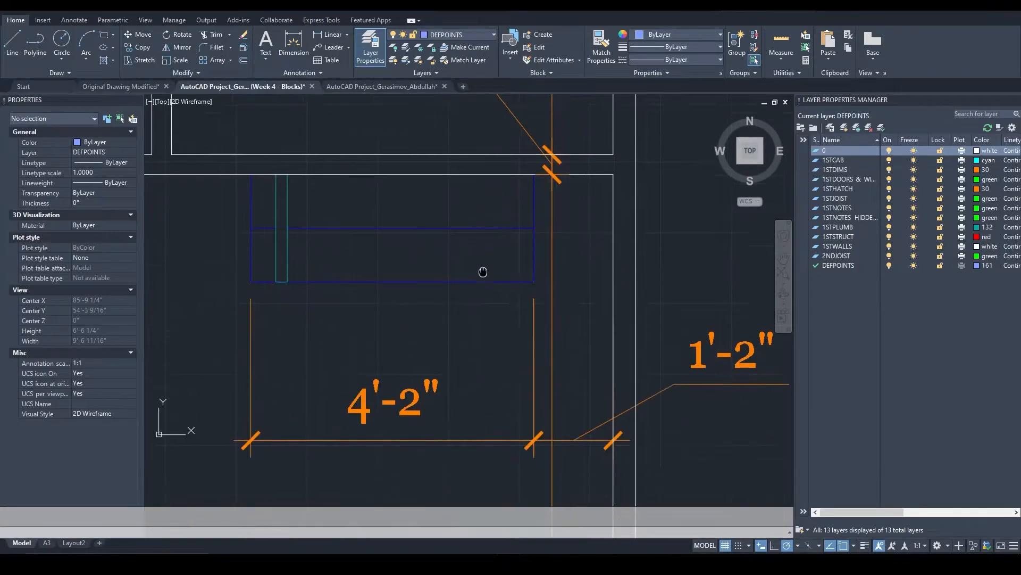
Inspect the blue steps and check the properties of the middle horizontal tread line
{"action": "scroll", "coordinate": [532, 314], "scroll_direction": "down", "scroll_amount": 2}
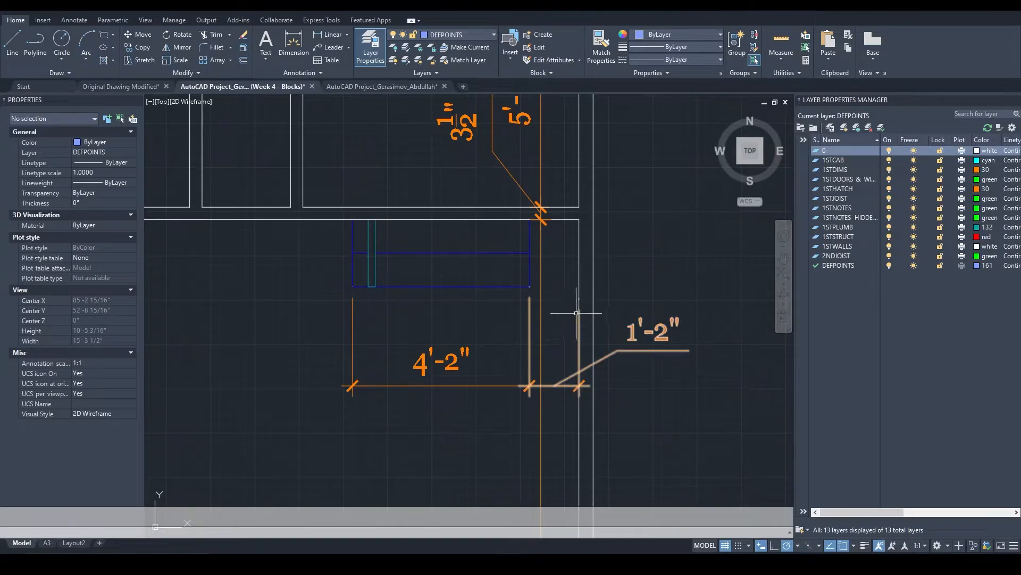
{"action": "scroll", "coordinate": [519, 218], "scroll_direction": "up", "scroll_amount": 2}
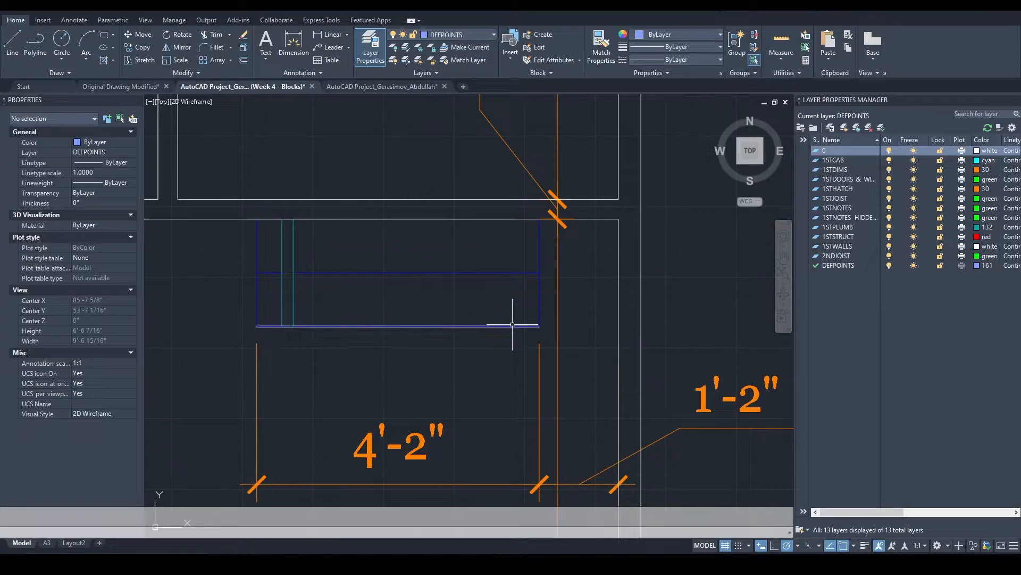
{"action": "scroll", "coordinate": [513, 322], "scroll_direction": "down", "scroll_amount": 2}
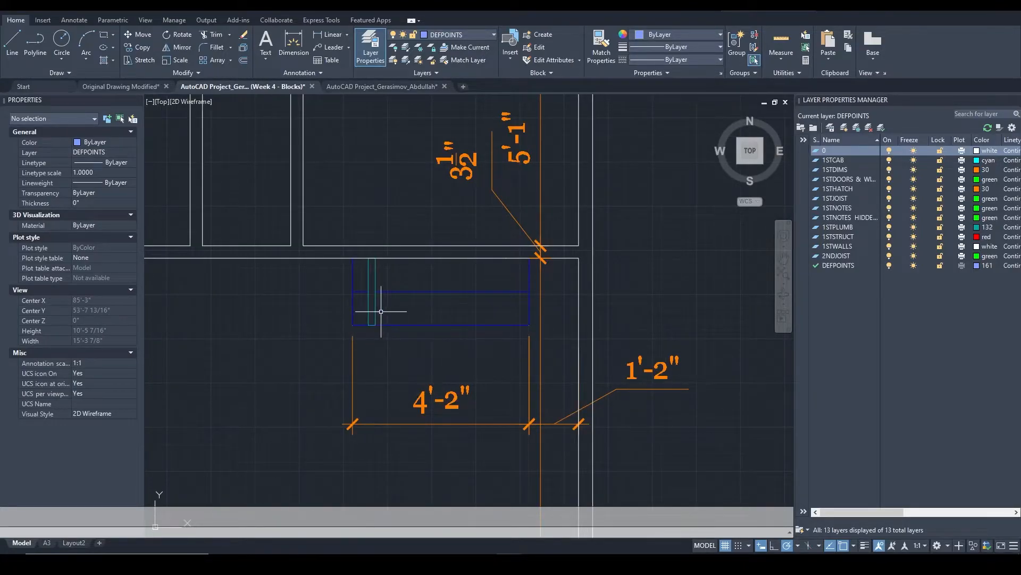
{"action": "left_click", "coordinate": [436, 291]}
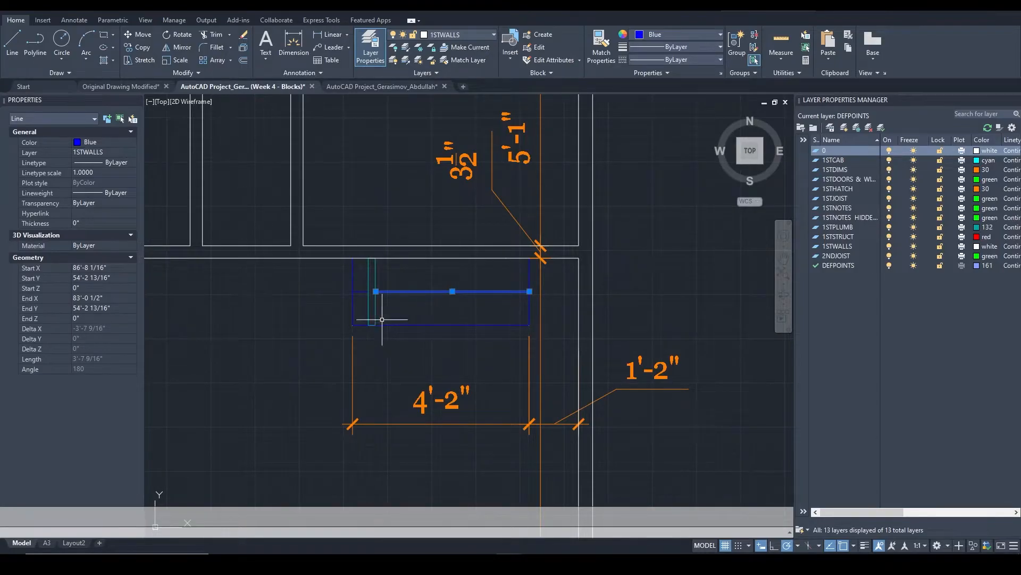
Check the properties of the narrow teal rail polyline that crosses the blue steps
{"action": "scroll", "coordinate": [383, 321], "scroll_direction": "up", "scroll_amount": 3}
{"action": "key", "text": "Escape"}
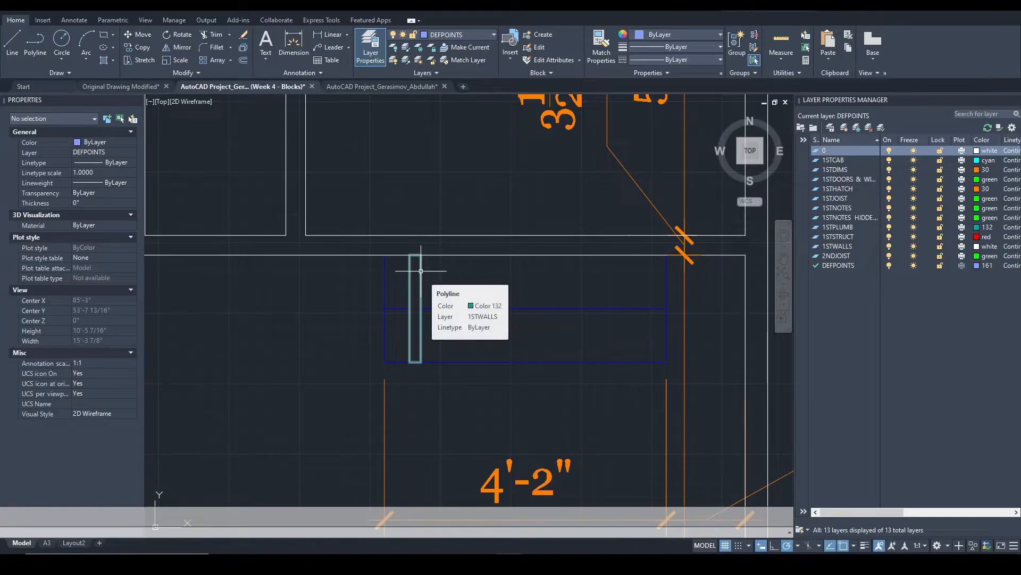
{"action": "left_click", "coordinate": [421, 271]}
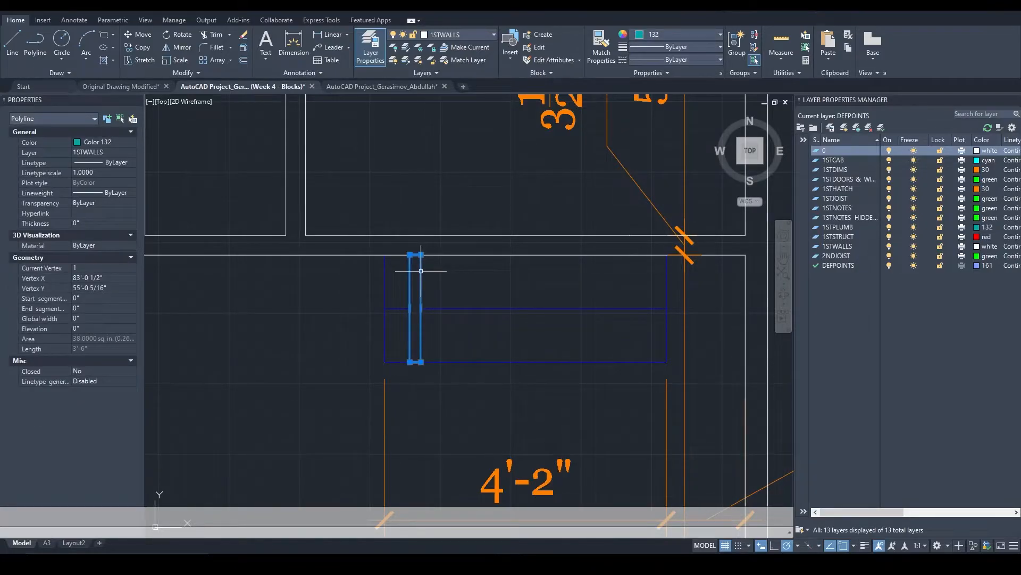
{"action": "scroll", "coordinate": [460, 290], "scroll_direction": "up", "scroll_amount": 2}
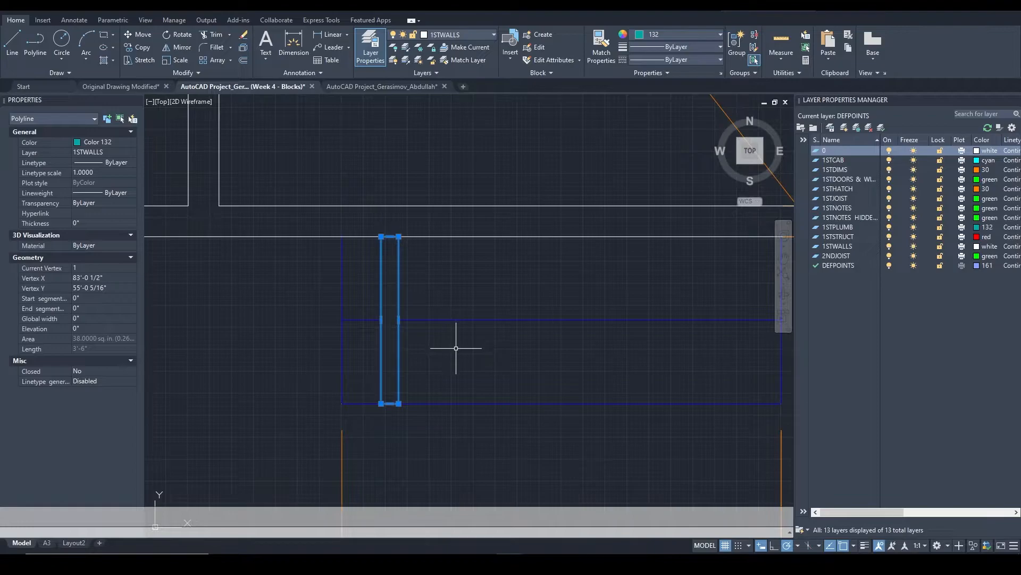
{"action": "key", "text": "Escape"}
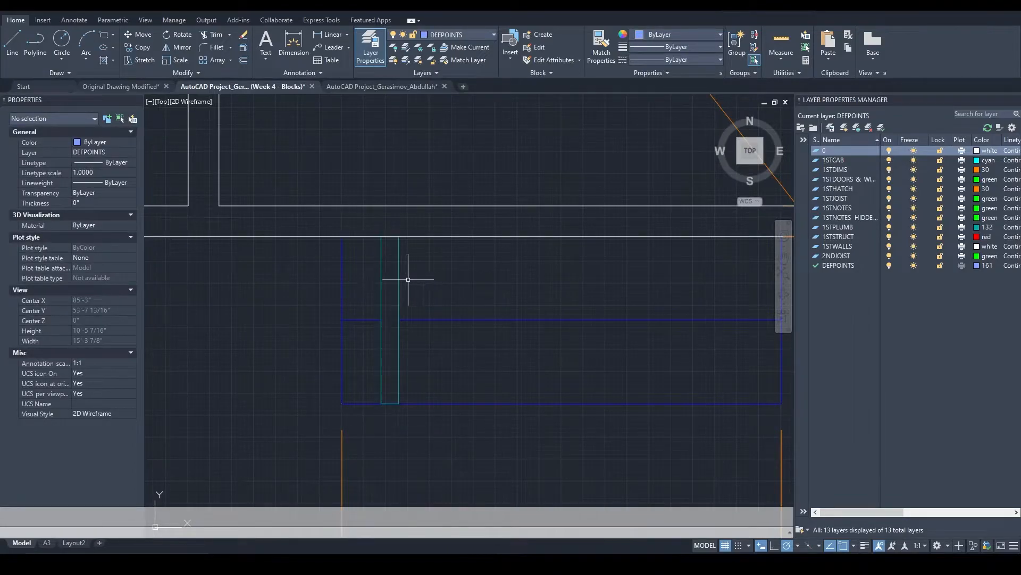
{"action": "left_click", "coordinate": [393, 288]}
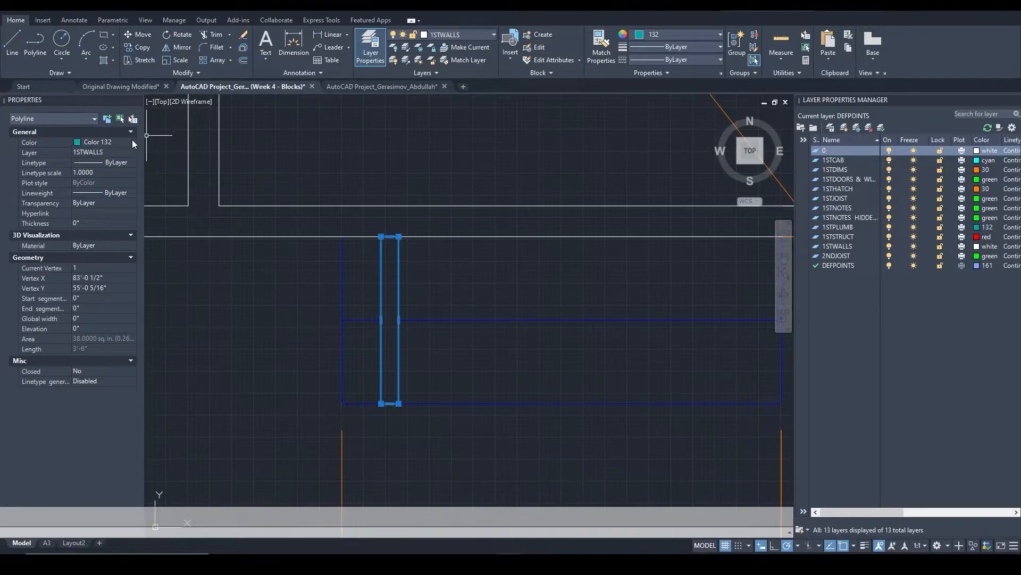
{"action": "key", "text": "Escape"}
{"action": "scroll", "coordinate": [450, 359], "scroll_direction": "up", "scroll_amount": 4}
{"action": "scroll", "coordinate": [399, 283], "scroll_direction": "up", "scroll_amount": 1}
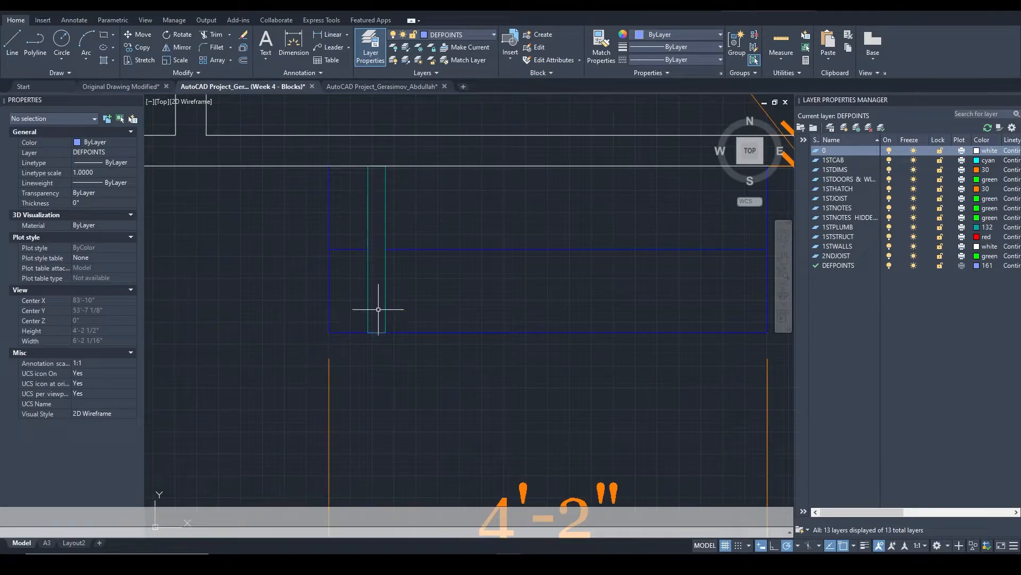
Measure the distance from the blue steps' left edge to the teal rail with a temporary linear dimension
{"action": "type", "text": "l"}
{"action": "key", "text": "Return"}
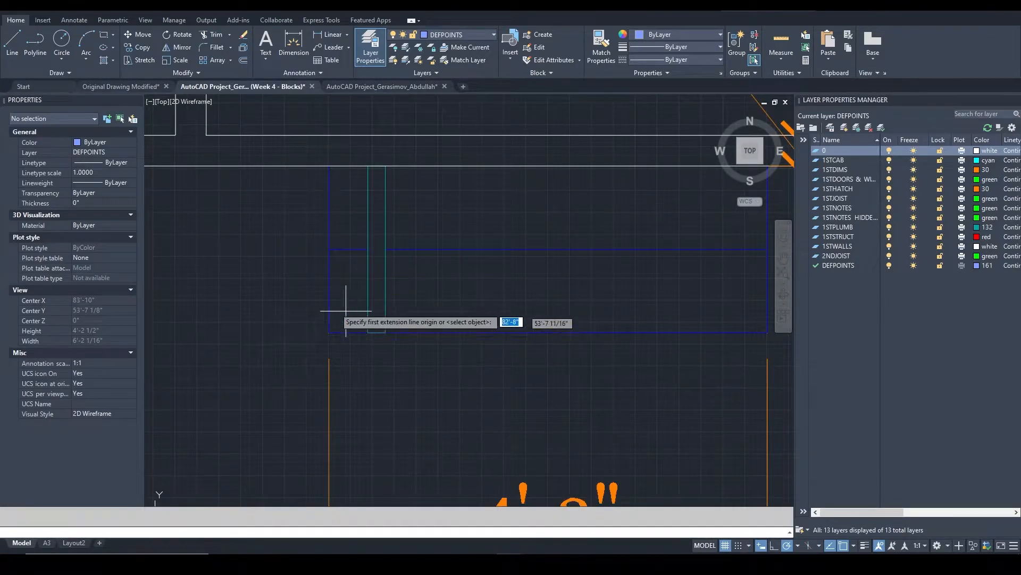
{"action": "left_click", "coordinate": [333, 301]}
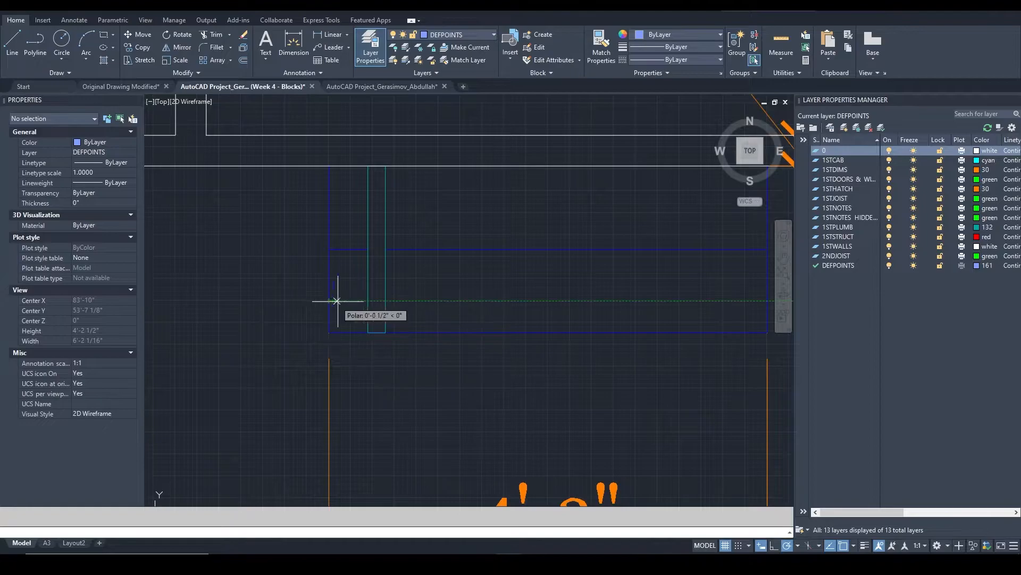
{"action": "left_click", "coordinate": [369, 302]}
{"action": "scroll", "coordinate": [399, 340], "scroll_direction": "up", "scroll_amount": 3}
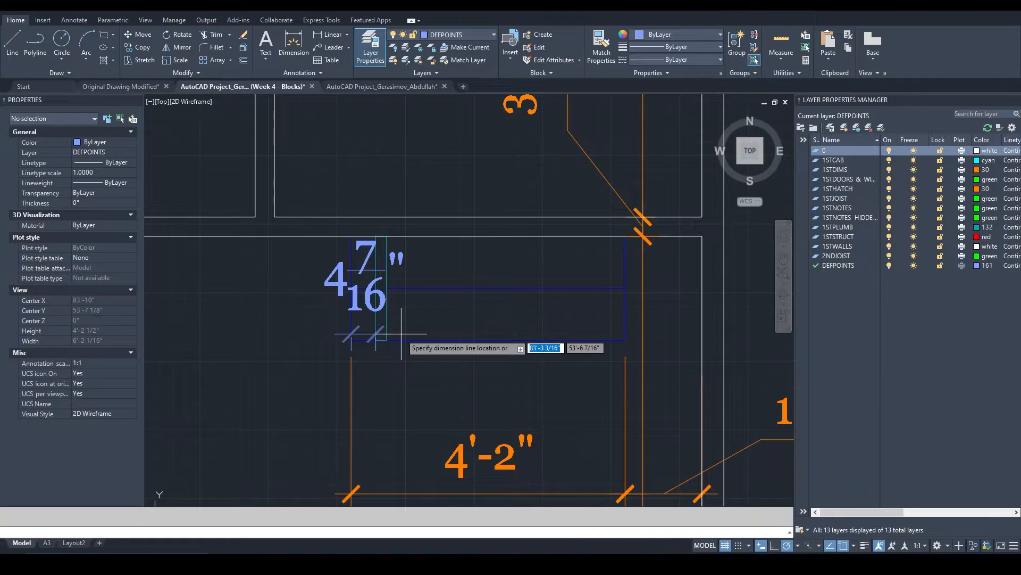
{"action": "key", "text": "Escape"}
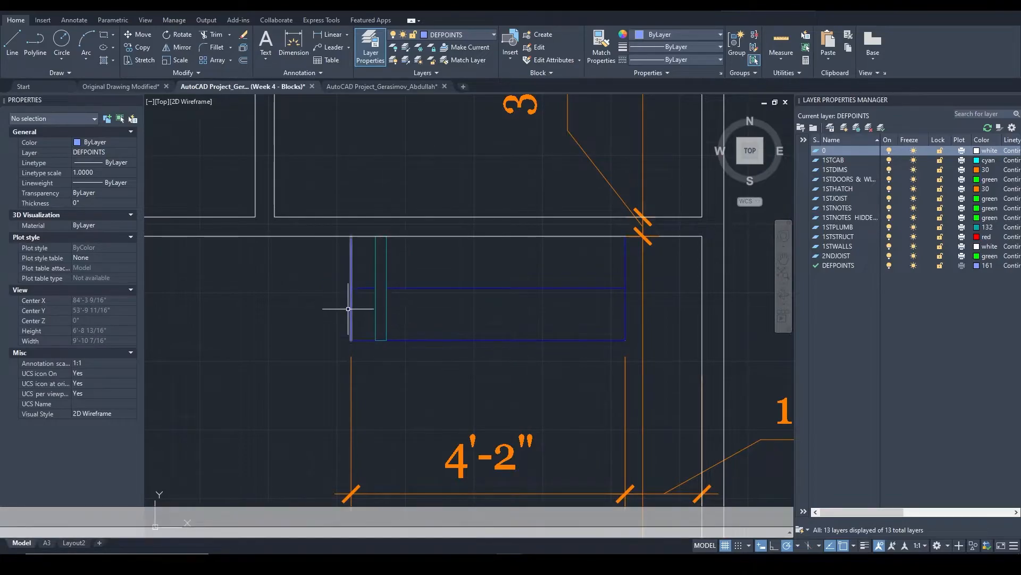
Measure the width of the teal rail with a temporary linear dimension
{"action": "scroll", "coordinate": [380, 316], "scroll_direction": "up", "scroll_amount": 2}
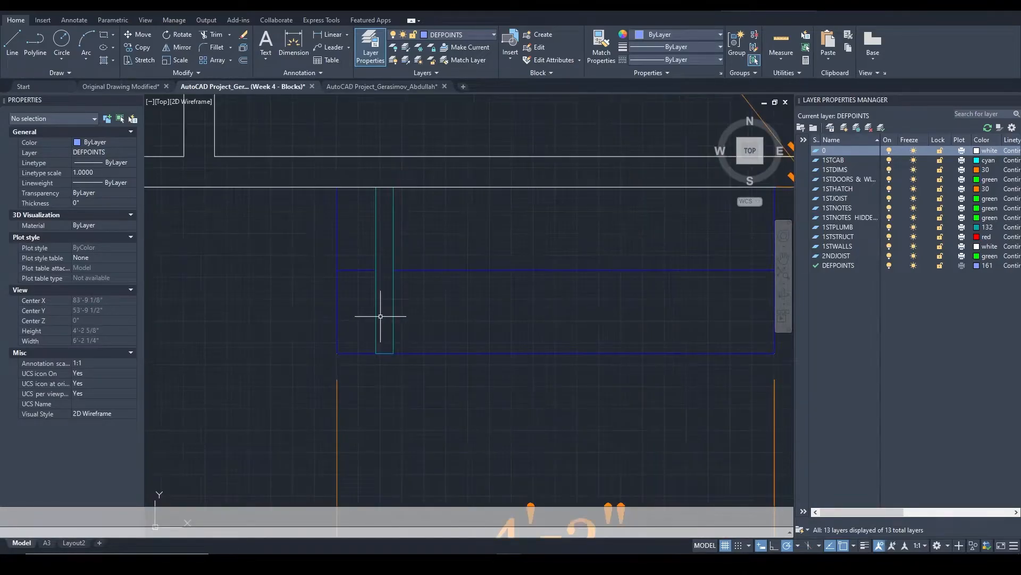
{"action": "type", "text": "i"}
{"action": "key", "text": "Return"}
{"action": "left_click", "coordinate": [376, 300]}
{"action": "left_click", "coordinate": [393, 301]}
{"action": "key", "text": "Escape"}
Try stretching the middle tread line's end across the teal rail to its left side, and undo the change
{"action": "scroll", "coordinate": [373, 266], "scroll_direction": "up", "scroll_amount": 4}
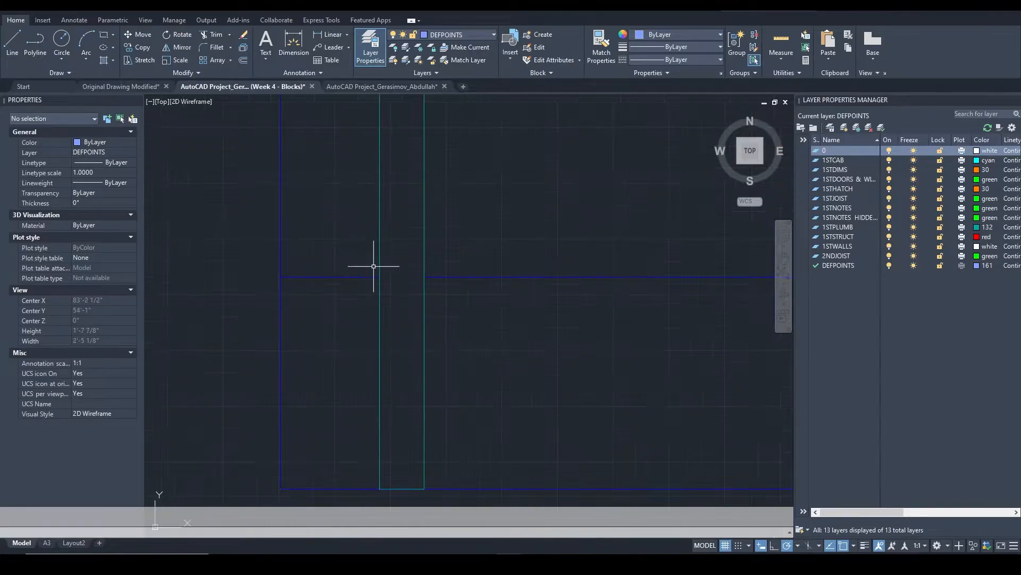
{"action": "left_click", "coordinate": [449, 278]}
{"action": "left_click", "coordinate": [424, 276]}
{"action": "left_click", "coordinate": [380, 277]}
{"action": "key", "text": "Escape"}
{"action": "key", "text": "ctrl+z"}
{"action": "scroll", "coordinate": [392, 277], "scroll_direction": "down", "scroll_amount": 3}
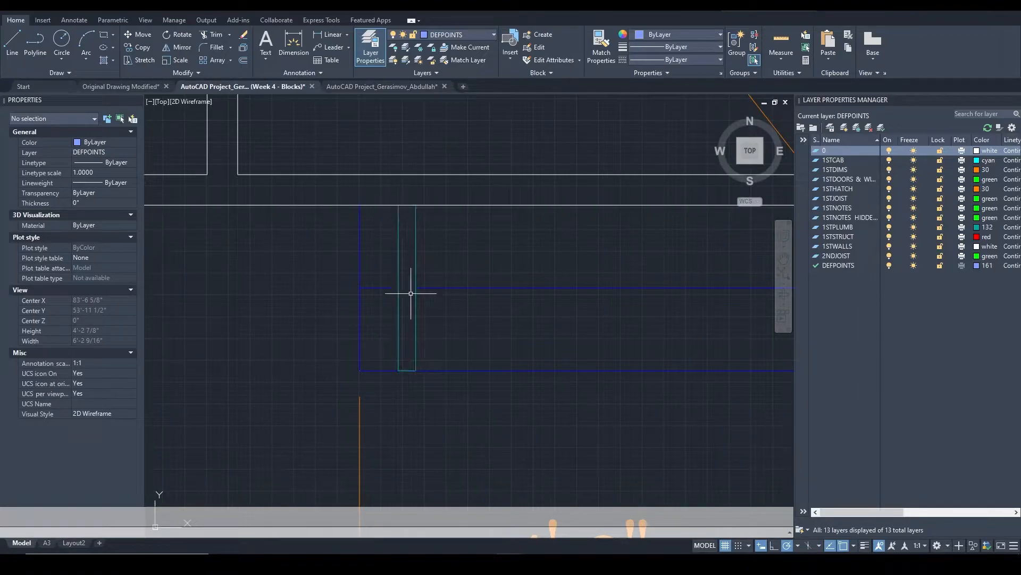
Examine the main staircase, its surrounding walls and the dimensions along its flight
{"action": "scroll", "coordinate": [424, 390], "scroll_direction": "down", "scroll_amount": 2}
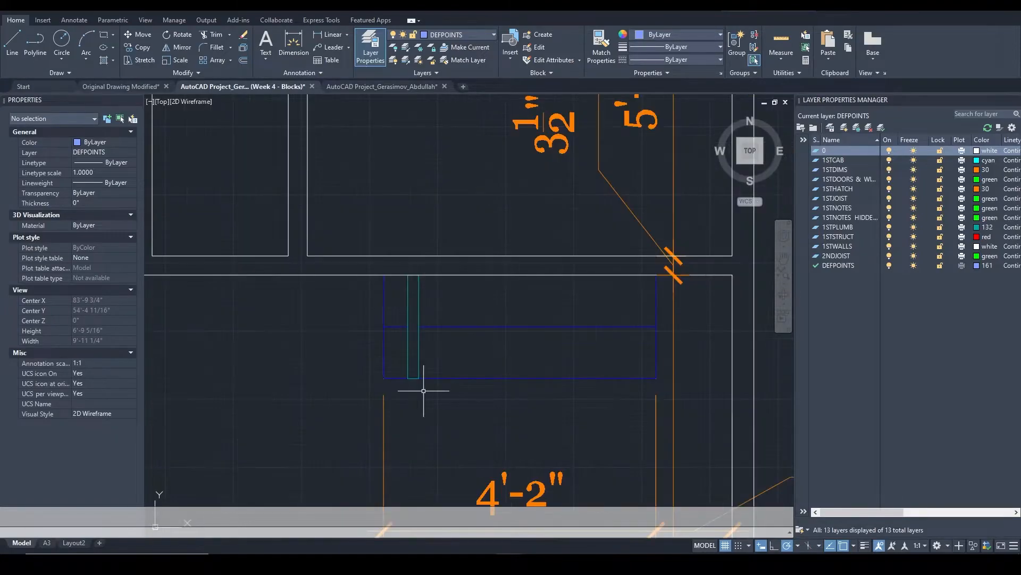
{"action": "scroll", "coordinate": [438, 367], "scroll_direction": "down", "scroll_amount": 2}
{"action": "middle_click_drag", "start_coordinate": [433, 358], "coordinate": [483, 289]}
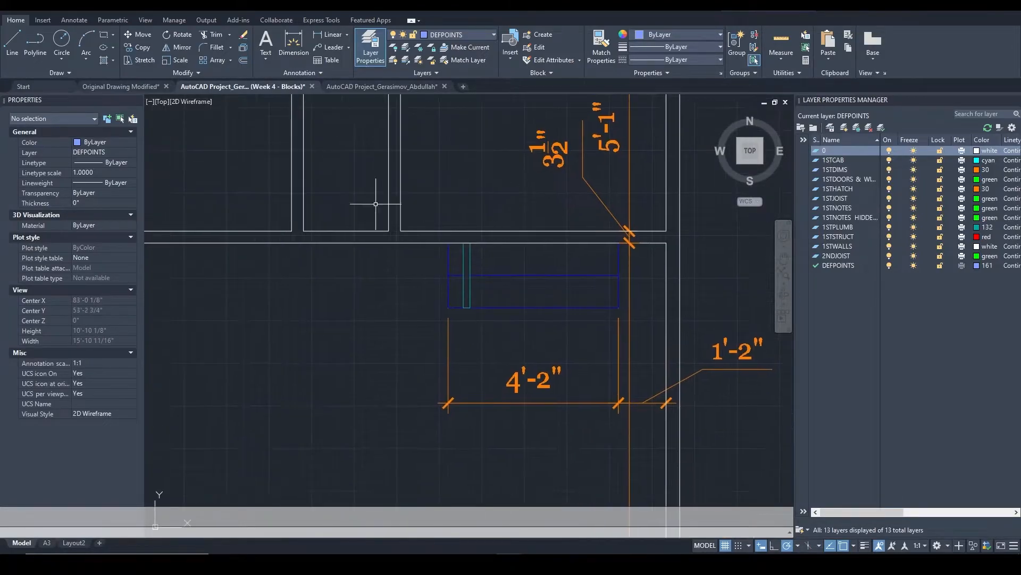
{"action": "middle_click_drag", "start_coordinate": [315, 269], "coordinate": [734, 298]}
{"action": "scroll", "coordinate": [735, 298], "scroll_direction": "down", "scroll_amount": 3}
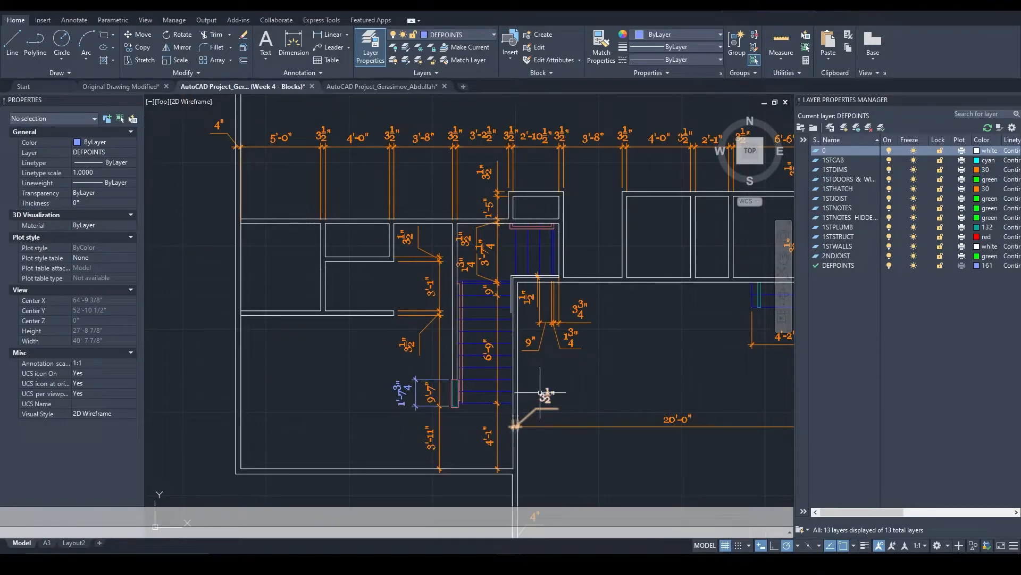
{"action": "scroll", "coordinate": [541, 393], "scroll_direction": "up", "scroll_amount": 2}
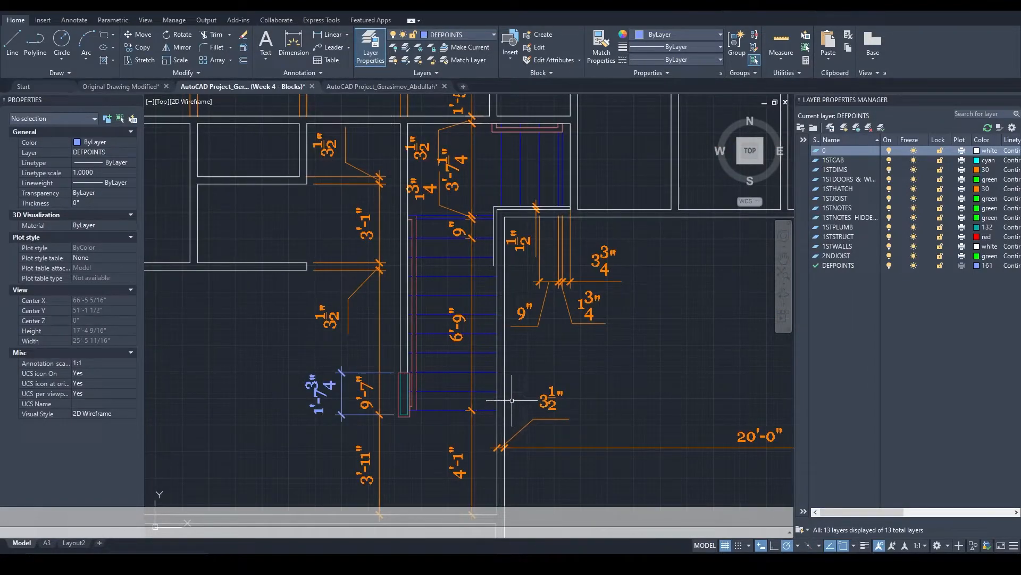
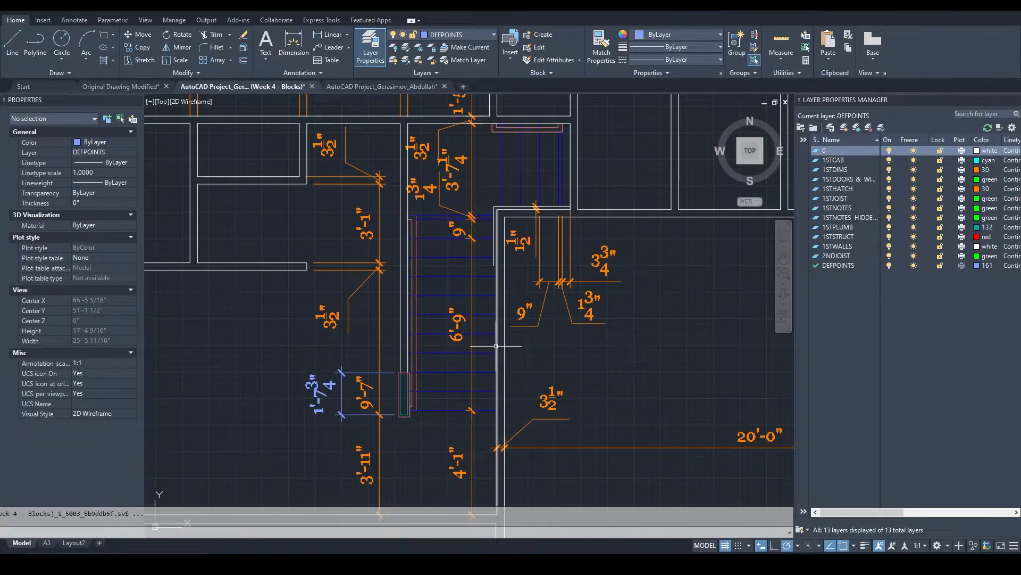
{"action": "scroll", "coordinate": [479, 319], "scroll_direction": "down", "scroll_amount": 3}
{"action": "scroll", "coordinate": [492, 377], "scroll_direction": "up", "scroll_amount": 3}
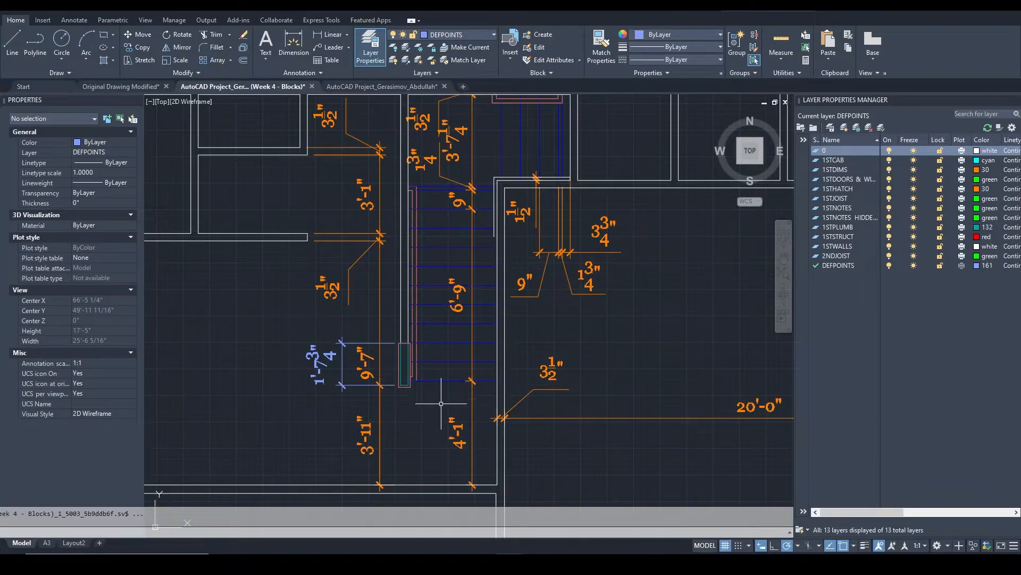
Inspect the 4'-1" clearance below the main staircase and check the properties of the wall polyline beneath it
{"action": "scroll", "coordinate": [441, 403], "scroll_direction": "up", "scroll_amount": 4}
{"action": "middle_click_drag", "start_coordinate": [464, 402], "coordinate": [469, 260]}
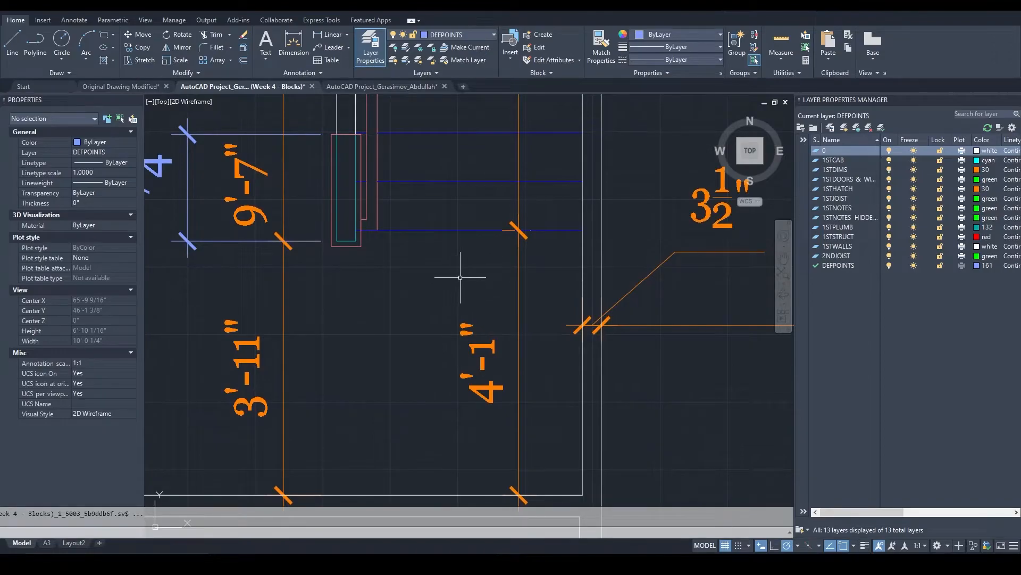
{"action": "scroll", "coordinate": [460, 275], "scroll_direction": "down", "scroll_amount": 2}
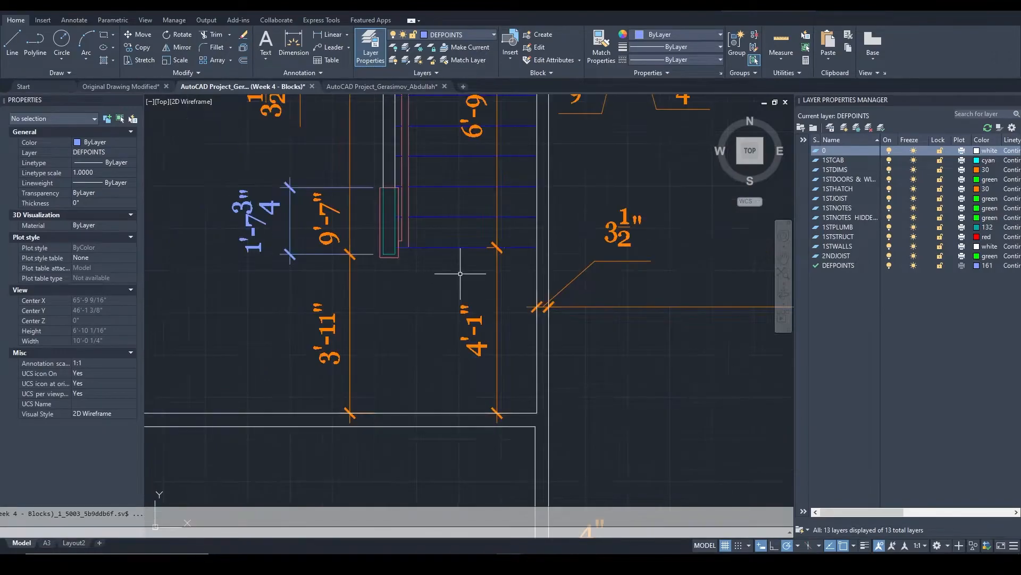
{"action": "left_click", "coordinate": [463, 412]}
{"action": "mouse_move", "coordinate": [471, 397]}
{"action": "middle_mouse_down"}
{"action": "mouse_move", "coordinate": [482, 359]}
{"action": "mouse_move", "coordinate": [516, 322]}
{"action": "mouse_move", "coordinate": [479, 392]}
{"action": "middle_mouse_up"}
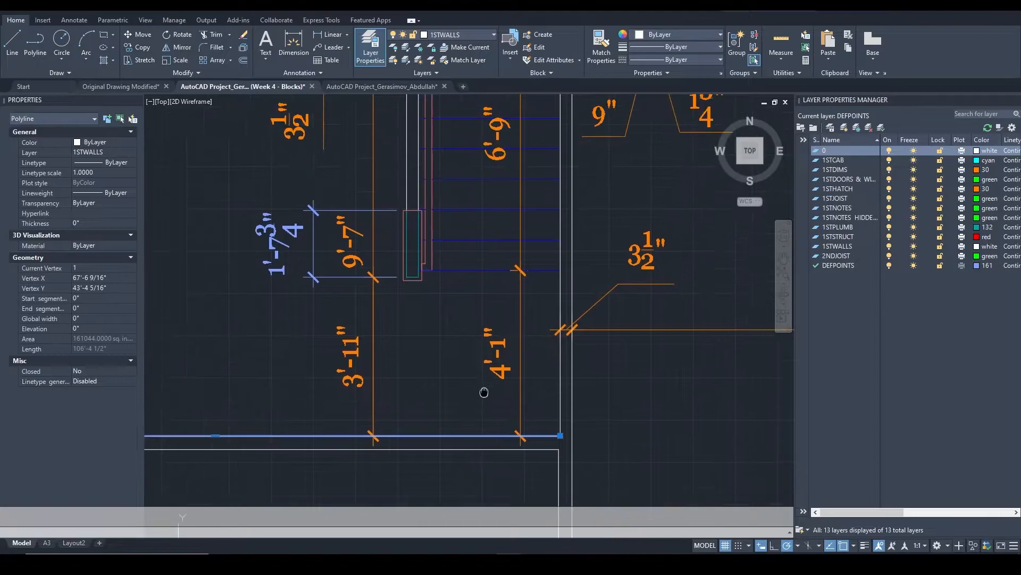
{"action": "key", "text": "Escape"}
{"action": "mouse_move", "coordinate": [504, 246]}
{"action": "middle_mouse_down"}
{"action": "mouse_move", "coordinate": [422, 244]}
{"action": "mouse_move", "coordinate": [427, 307]}
{"action": "middle_mouse_up"}
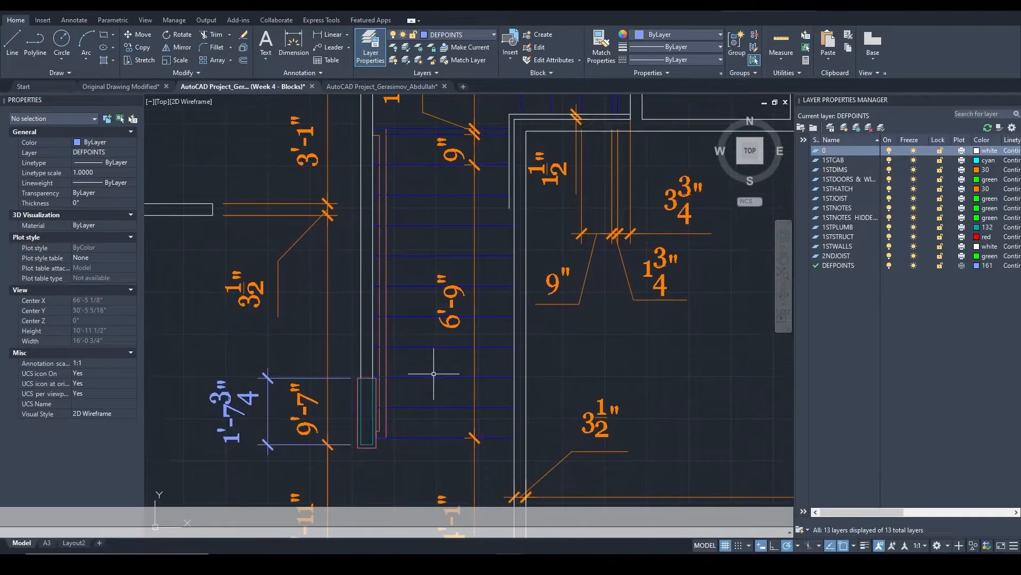
Measure the depth of the main flight's uppermost full tread with a temporary linear dimension
{"action": "middle_click_drag", "start_coordinate": [429, 133], "coordinate": [423, 202]}
{"action": "scroll", "coordinate": [417, 228], "scroll_direction": "up", "scroll_amount": 4}
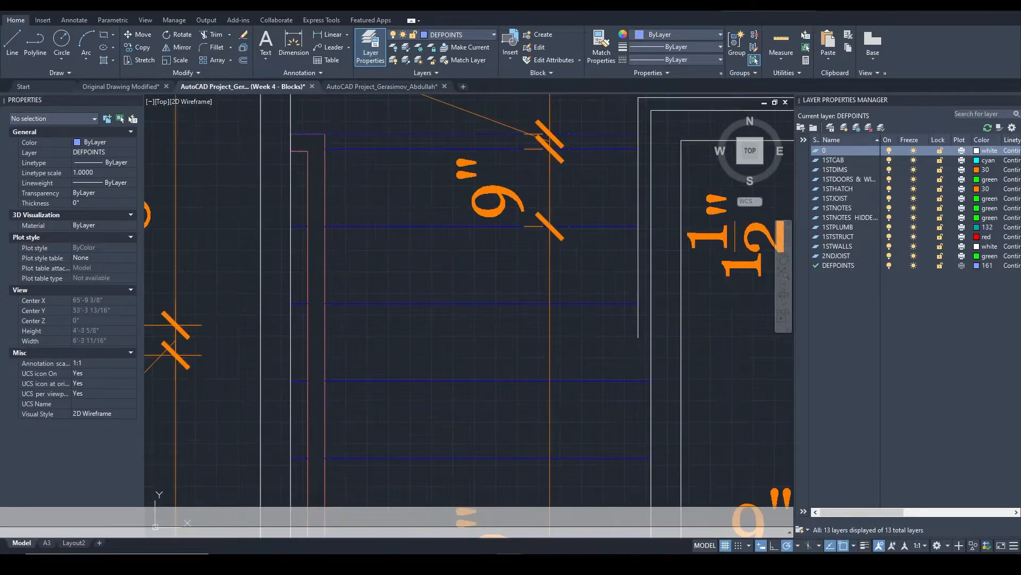
{"action": "type", "text": "dli"}
{"action": "key", "text": "Return"}
{"action": "left_click", "coordinate": [417, 229]}
{"action": "left_click", "coordinate": [416, 149]}
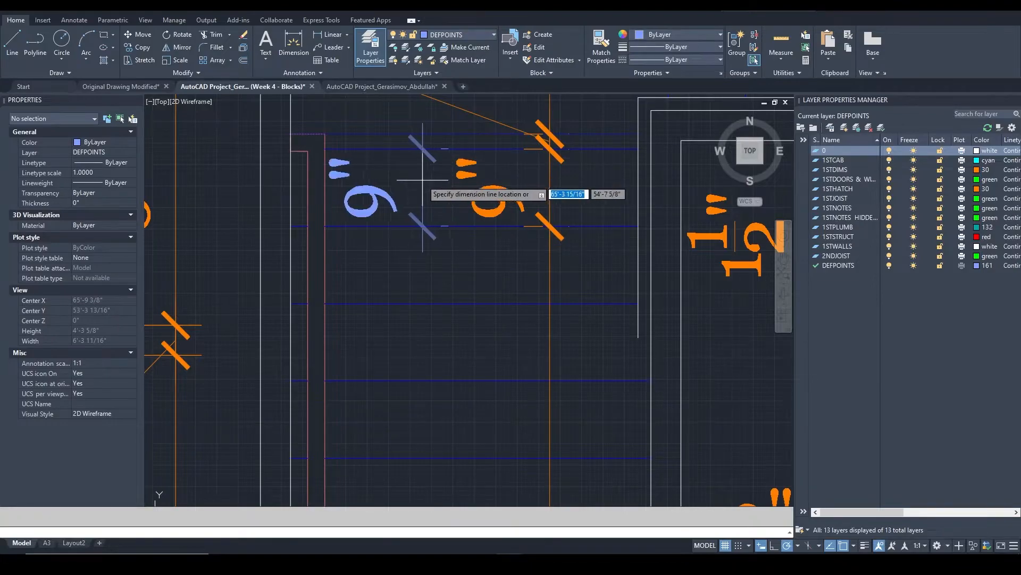
{"action": "key", "text": "Escape"}
{"action": "scroll", "coordinate": [422, 134], "scroll_direction": "down", "scroll_amount": 4}
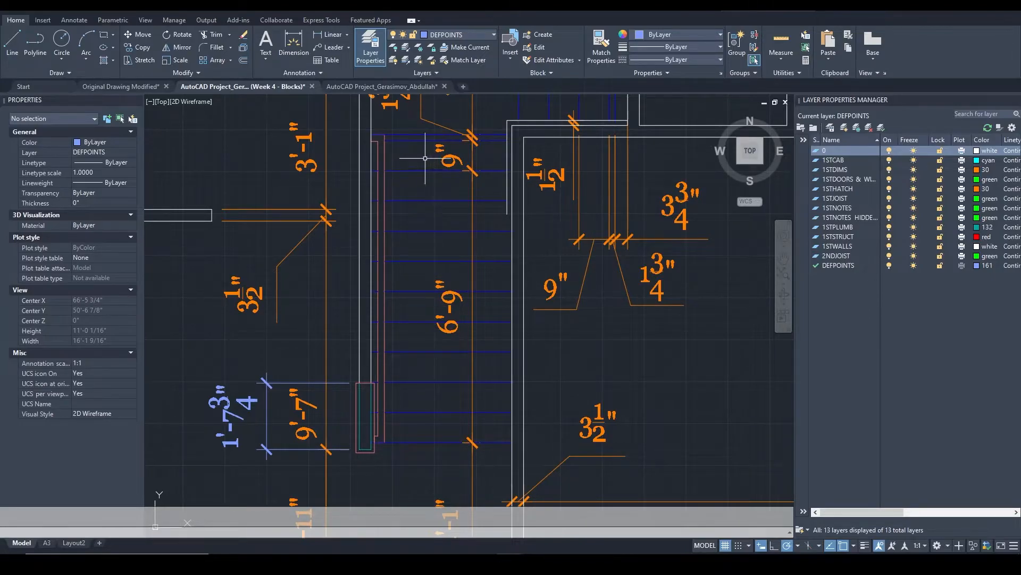
Check the properties of the second-highest stair line and measure its gap to the line above with a temporary linear dimension
{"action": "scroll", "coordinate": [427, 278], "scroll_direction": "up", "scroll_amount": 6}
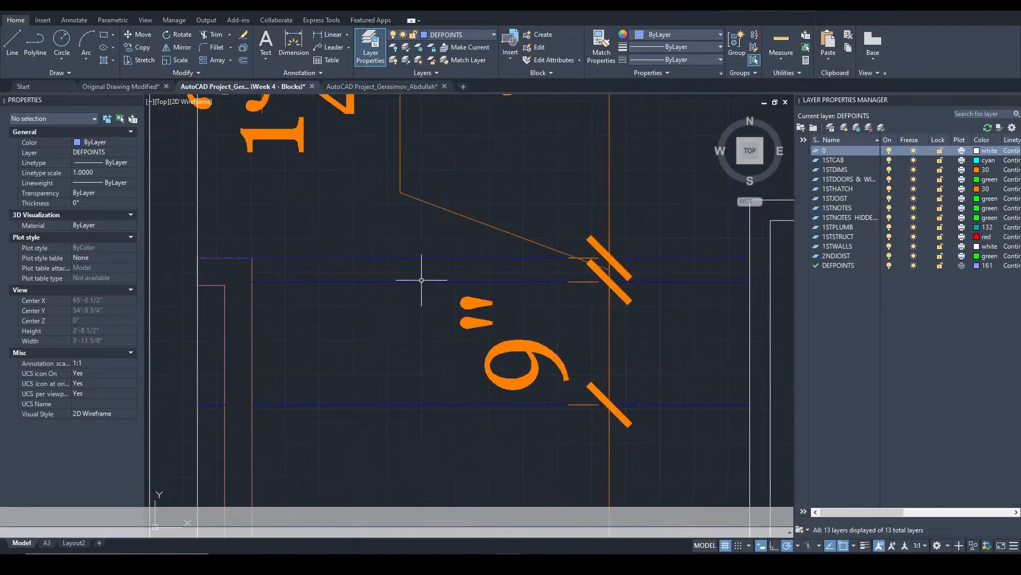
{"action": "left_click", "coordinate": [412, 281]}
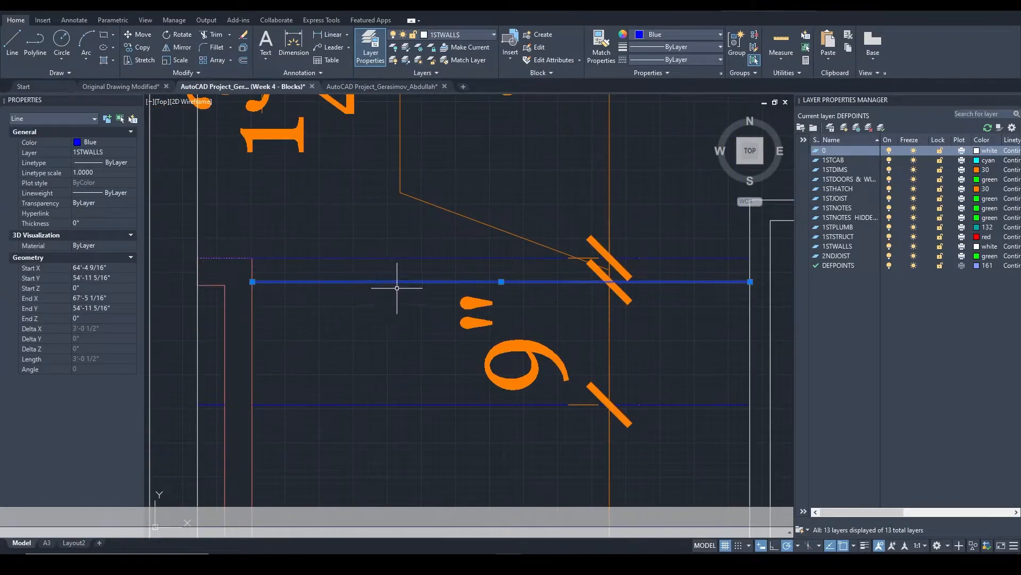
{"action": "key", "text": "Escape"}
{"action": "key", "text": "Escape"}
{"action": "key", "text": "Return"}
{"action": "left_click", "coordinate": [441, 281]}
{"action": "left_click", "coordinate": [440, 258]}
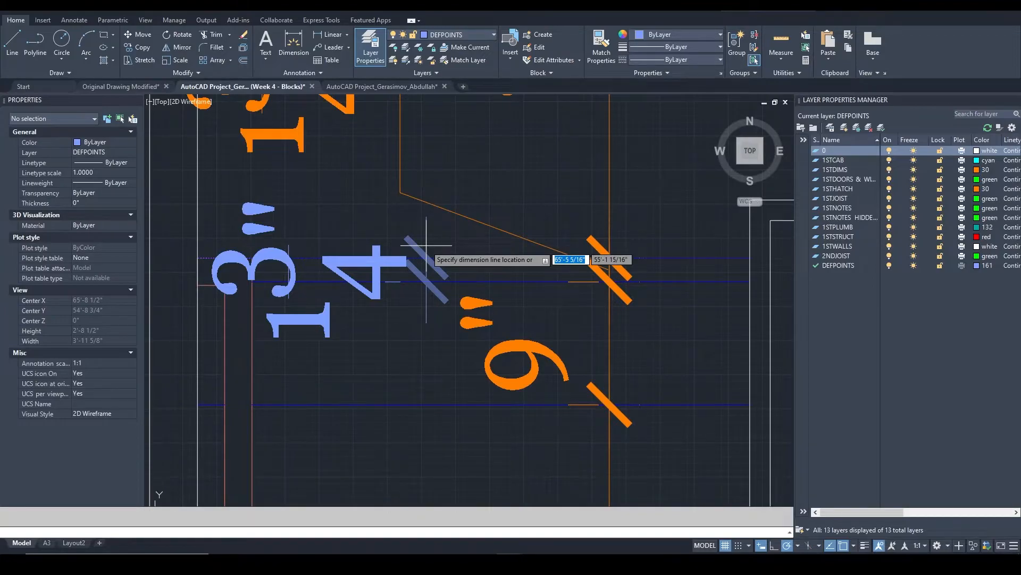
{"action": "key", "text": "Escape"}
Check the color, layer and linetype properties of the topmost line of the main flight
{"action": "left_click", "coordinate": [426, 259]}
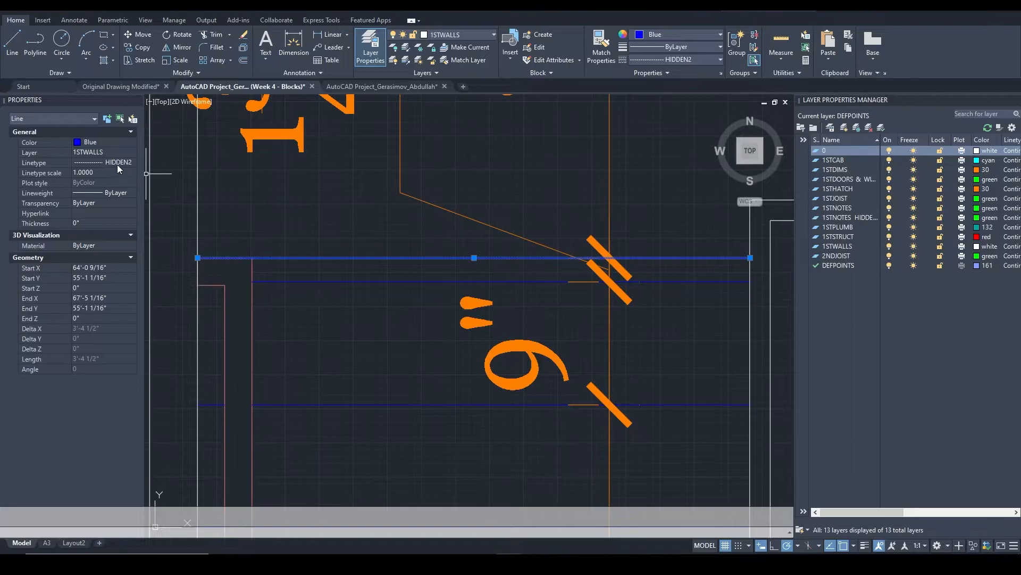
{"action": "scroll", "coordinate": [337, 296], "scroll_direction": "down", "scroll_amount": 2}
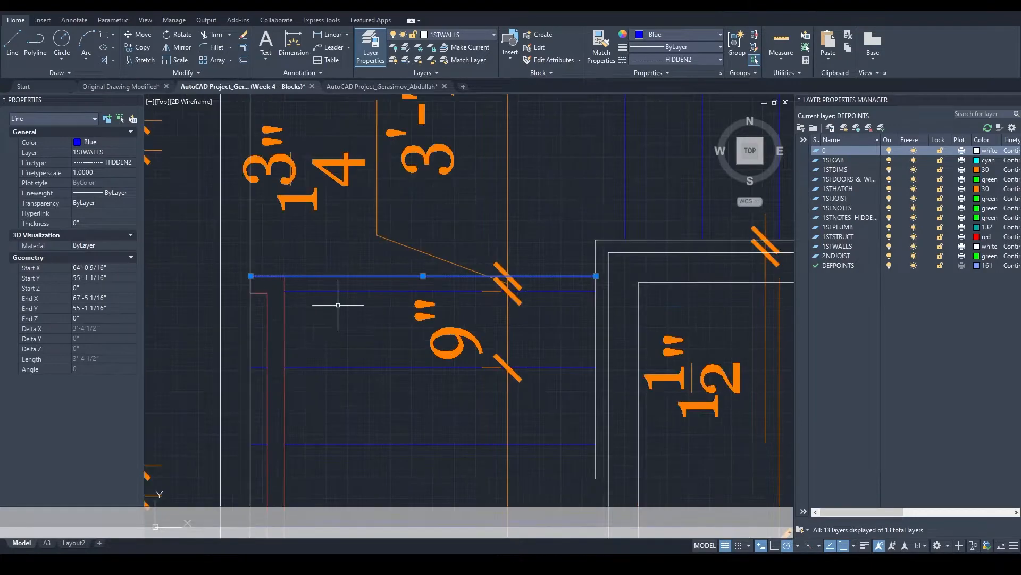
{"action": "key", "text": "Escape"}
Check the properties of the wipeout strip beside the main flight and inspect it along its full length
{"action": "left_click", "coordinate": [285, 311]}
{"action": "scroll", "coordinate": [337, 262], "scroll_direction": "down", "scroll_amount": 2}
{"action": "middle_click_drag", "start_coordinate": [337, 262], "coordinate": [430, 218]}
{"action": "scroll", "coordinate": [430, 218], "scroll_direction": "down", "scroll_amount": 2}
{"action": "scroll", "coordinate": [463, 341], "scroll_direction": "up", "scroll_amount": 1}
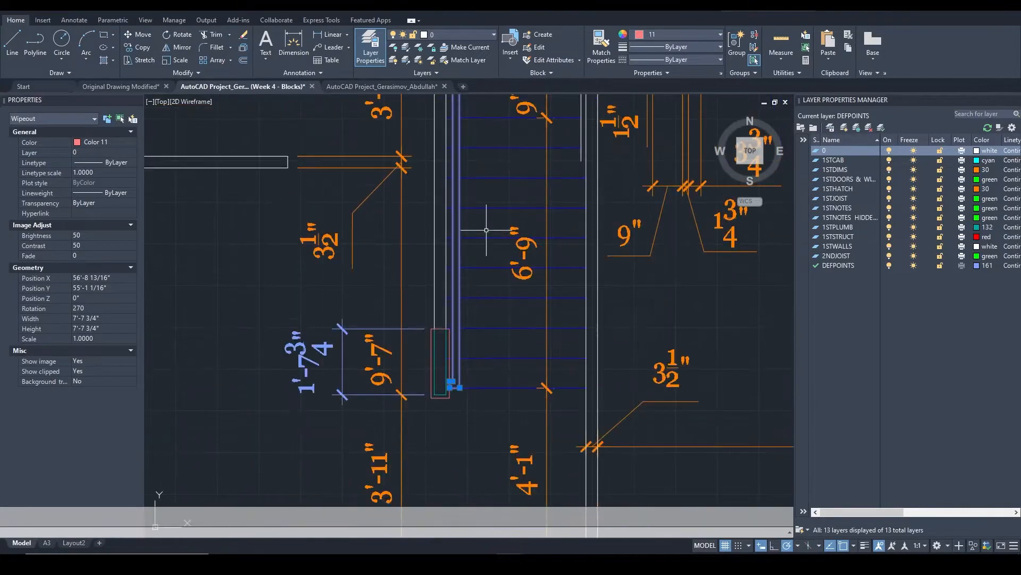
{"action": "scroll", "coordinate": [470, 337], "scroll_direction": "up", "scroll_amount": 1}
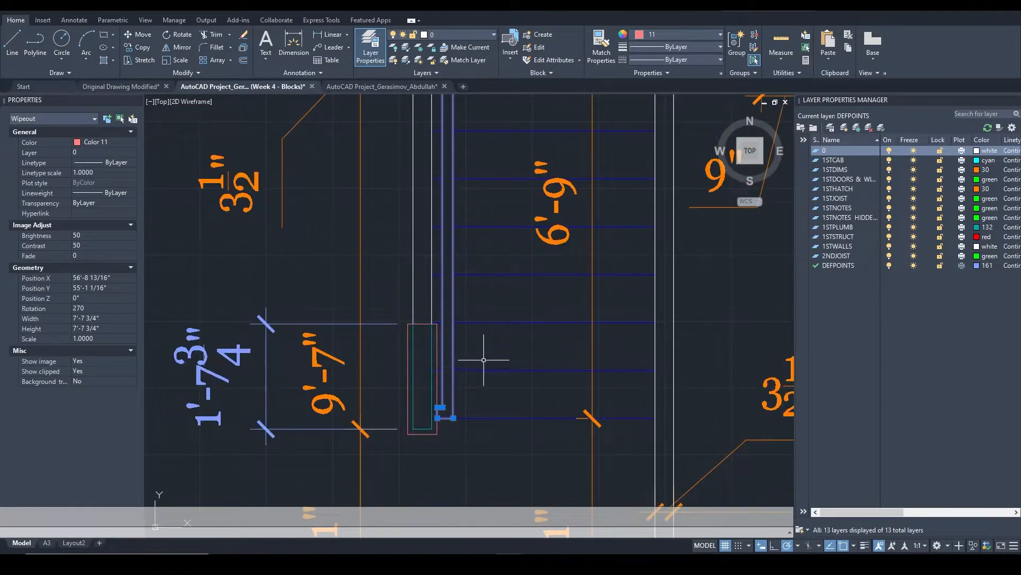
{"action": "scroll", "coordinate": [484, 359], "scroll_direction": "down", "scroll_amount": 2}
{"action": "middle_click_drag", "start_coordinate": [521, 198], "coordinate": [493, 266]}
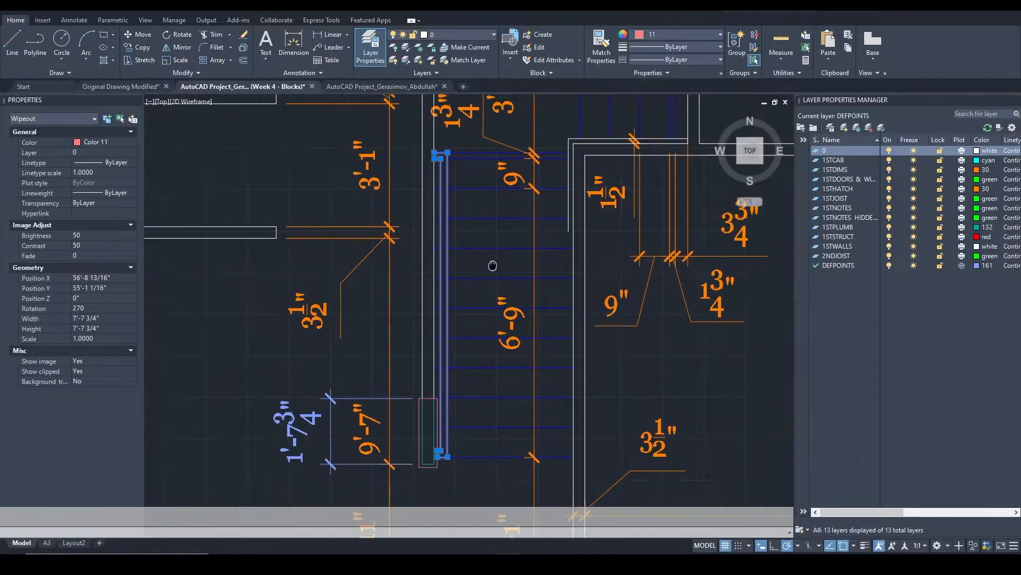
Locate the 34" H. HANDRAIL block in the NOTES row of the block table
{"action": "scroll", "coordinate": [492, 266], "scroll_direction": "down", "scroll_amount": 2}
{"action": "scroll", "coordinate": [487, 395], "scroll_direction": "up", "scroll_amount": 3}
{"action": "scroll", "coordinate": [486, 396], "scroll_direction": "down", "scroll_amount": 3}
{"action": "scroll", "coordinate": [495, 269], "scroll_direction": "up", "scroll_amount": 5}
{"action": "scroll", "coordinate": [523, 327], "scroll_direction": "down", "scroll_amount": 3}
{"action": "scroll", "coordinate": [529, 292], "scroll_direction": "up", "scroll_amount": 5}
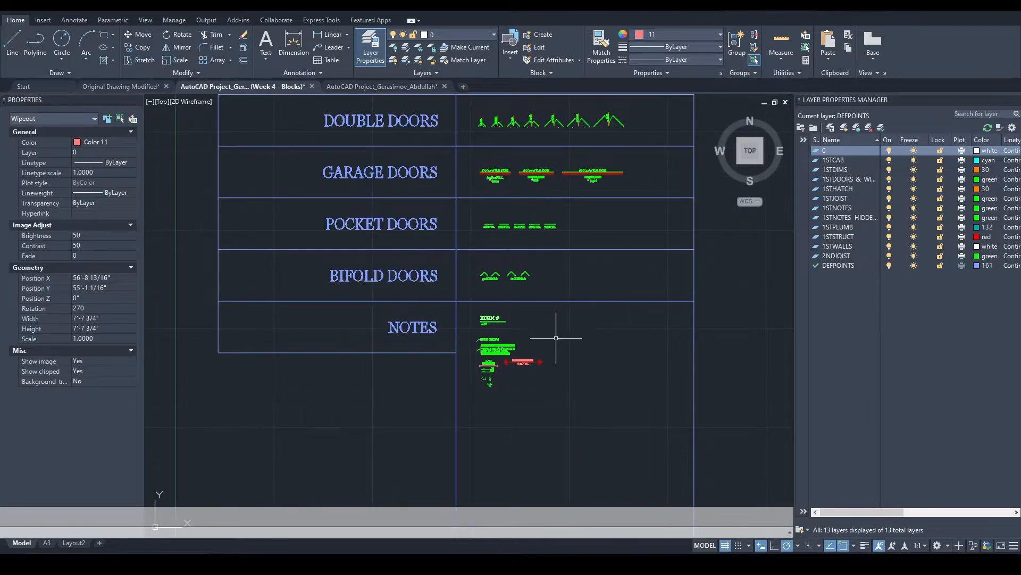
{"action": "scroll", "coordinate": [556, 336], "scroll_direction": "up", "scroll_amount": 3}
{"action": "scroll", "coordinate": [413, 362], "scroll_direction": "up", "scroll_amount": 4}
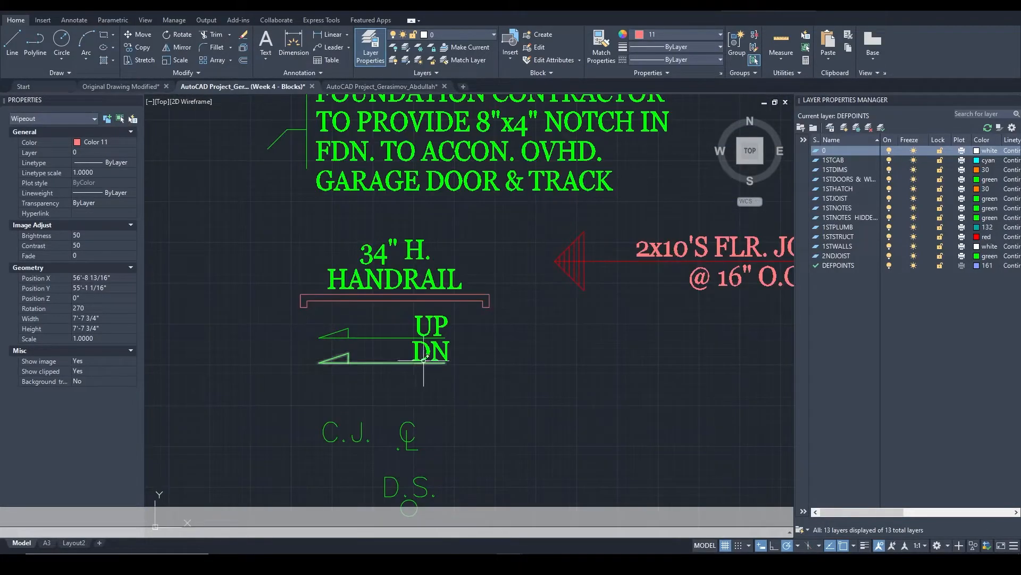
Lengthen the handrail block with its stretch grip, and shorten it again to roughly its original length
{"action": "left_click", "coordinate": [415, 301]}
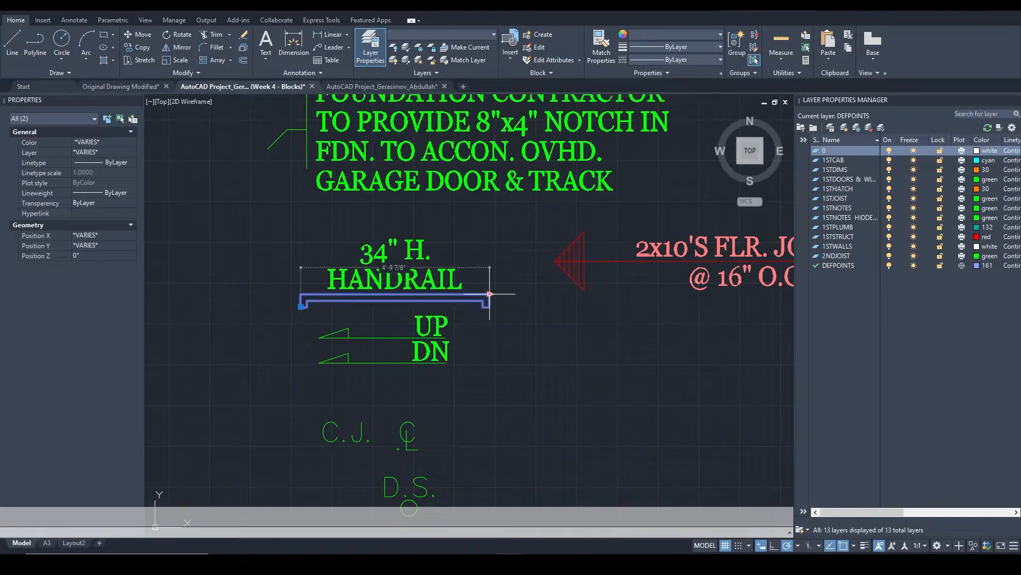
{"action": "scroll", "coordinate": [485, 294], "scroll_direction": "up", "scroll_amount": 5}
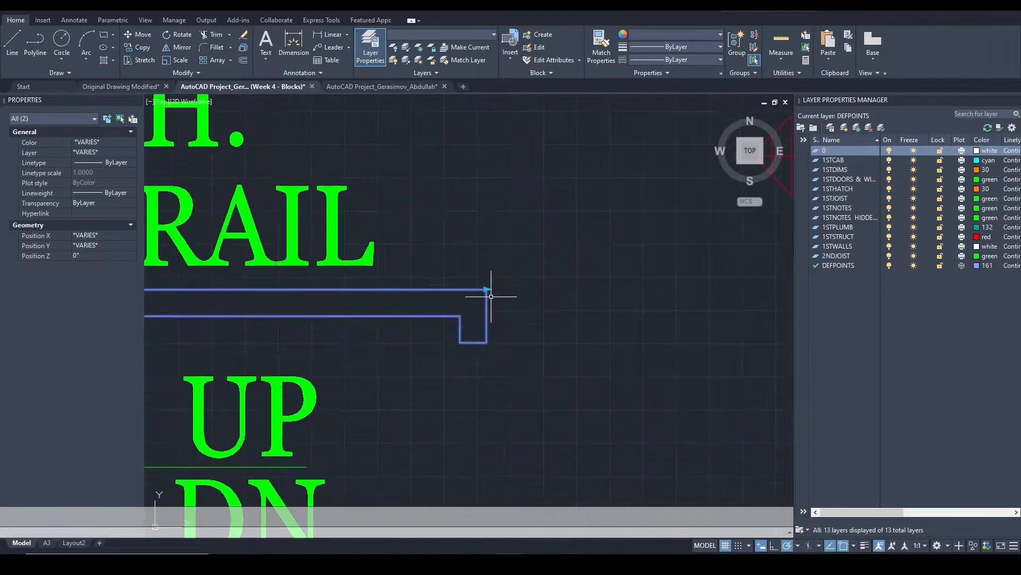
{"action": "left_click", "coordinate": [484, 287]}
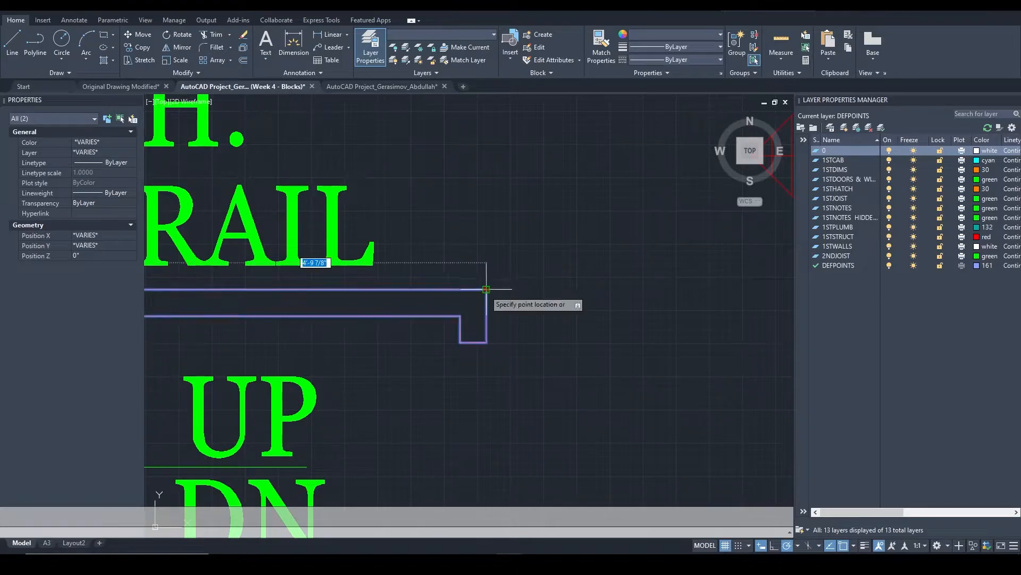
{"action": "scroll", "coordinate": [547, 297], "scroll_direction": "down", "scroll_amount": 5}
{"action": "scroll", "coordinate": [568, 292], "scroll_direction": "up", "scroll_amount": 3}
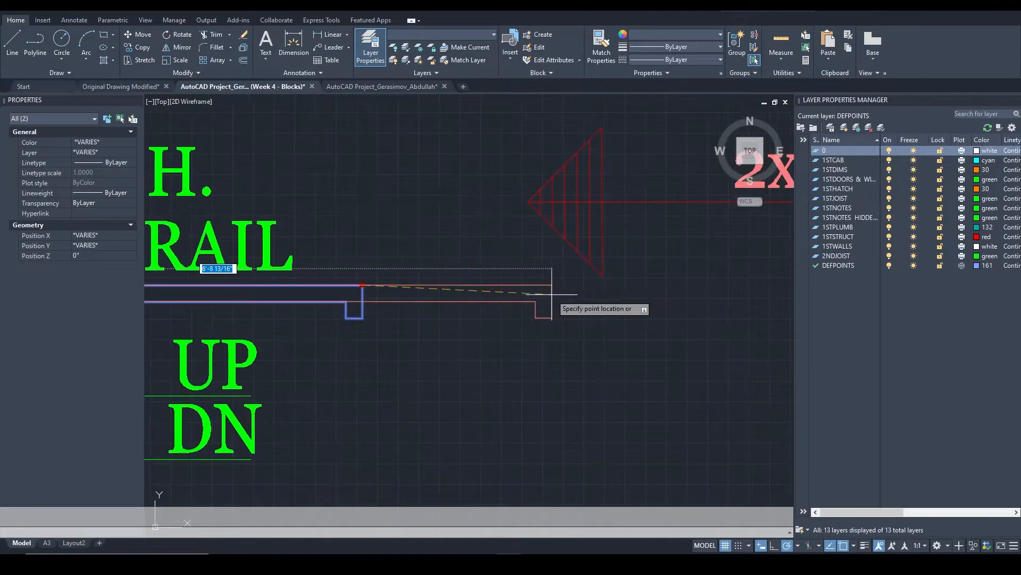
{"action": "scroll", "coordinate": [556, 287], "scroll_direction": "down", "scroll_amount": 2}
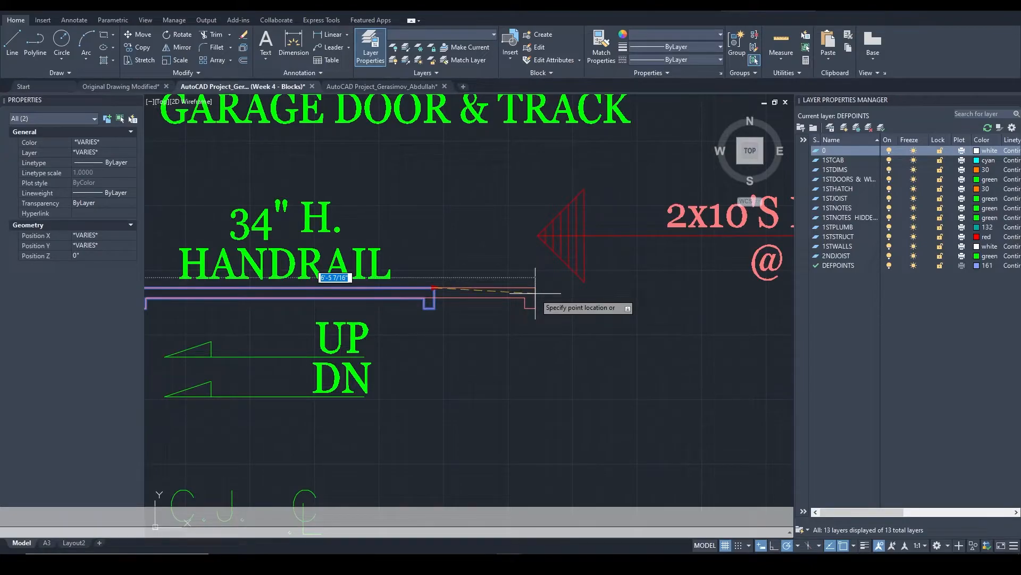
{"action": "left_click", "coordinate": [578, 288]}
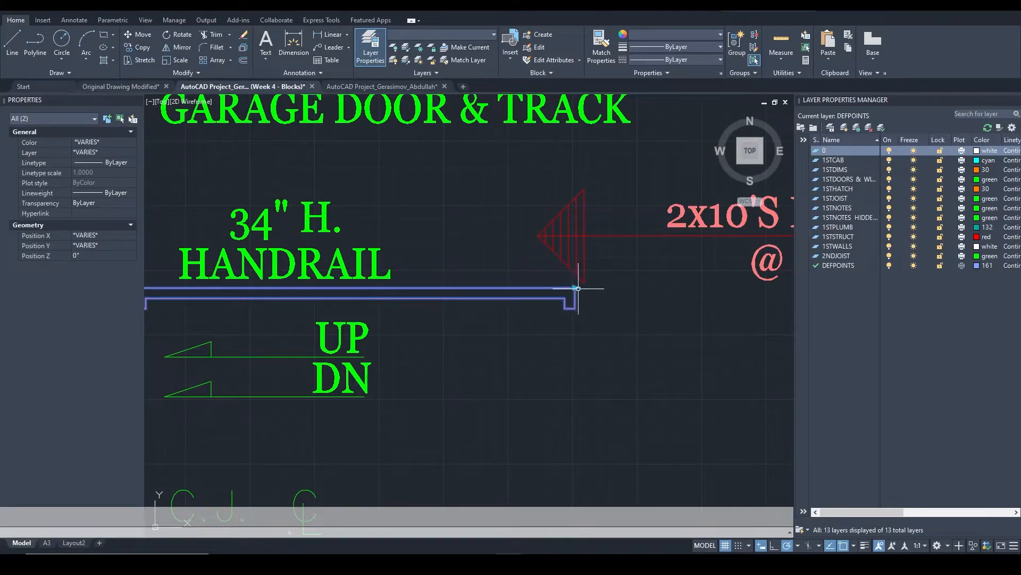
{"action": "left_click", "coordinate": [576, 287]}
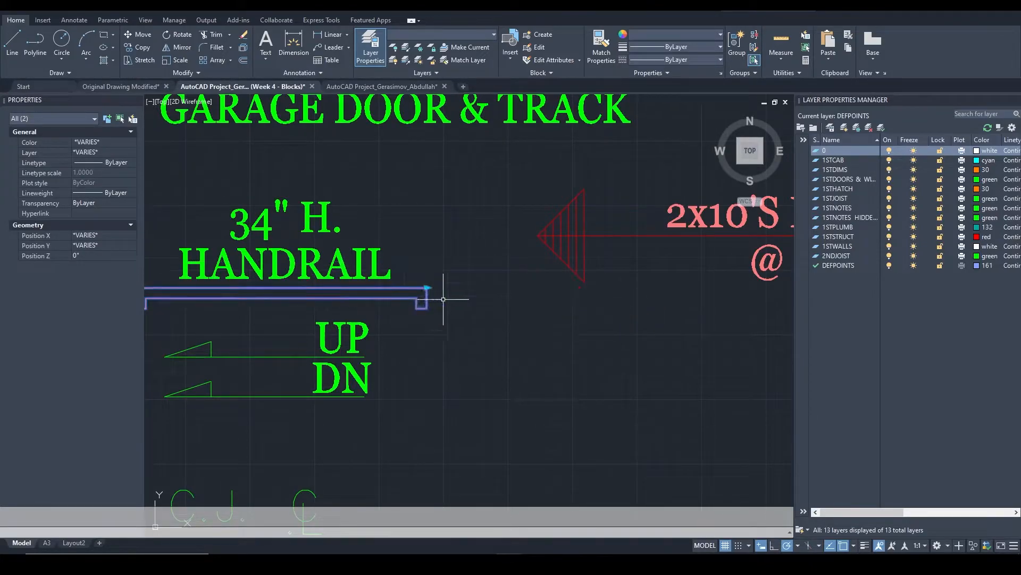
Return to the floor plan and inspect the handrail along the wall of the short side flight
{"action": "scroll", "coordinate": [439, 299], "scroll_direction": "down", "scroll_amount": 3}
{"action": "scroll", "coordinate": [374, 300], "scroll_direction": "up", "scroll_amount": 1}
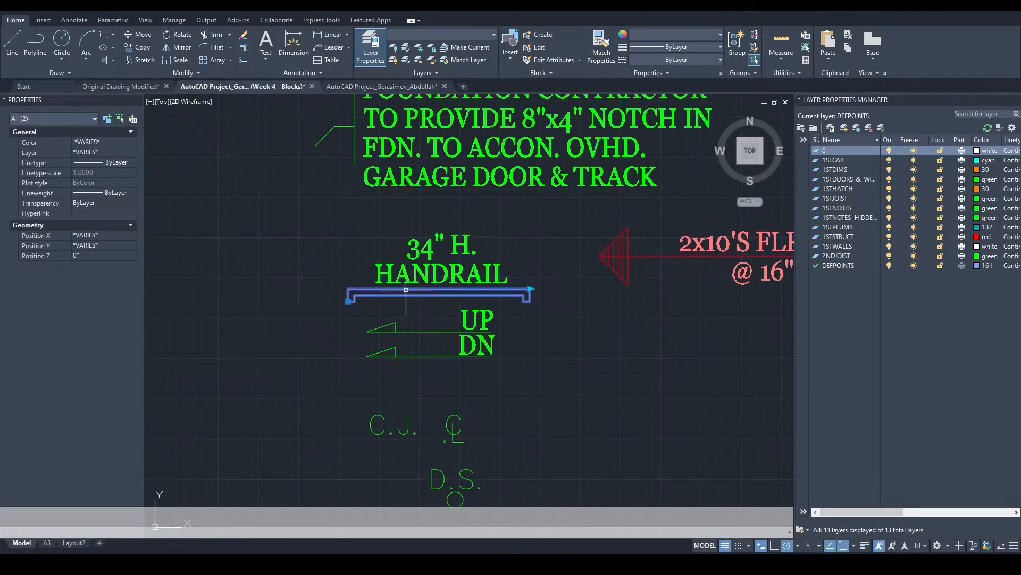
{"action": "scroll", "coordinate": [401, 291], "scroll_direction": "down", "scroll_amount": 5}
{"action": "scroll", "coordinate": [553, 265], "scroll_direction": "up", "scroll_amount": 6}
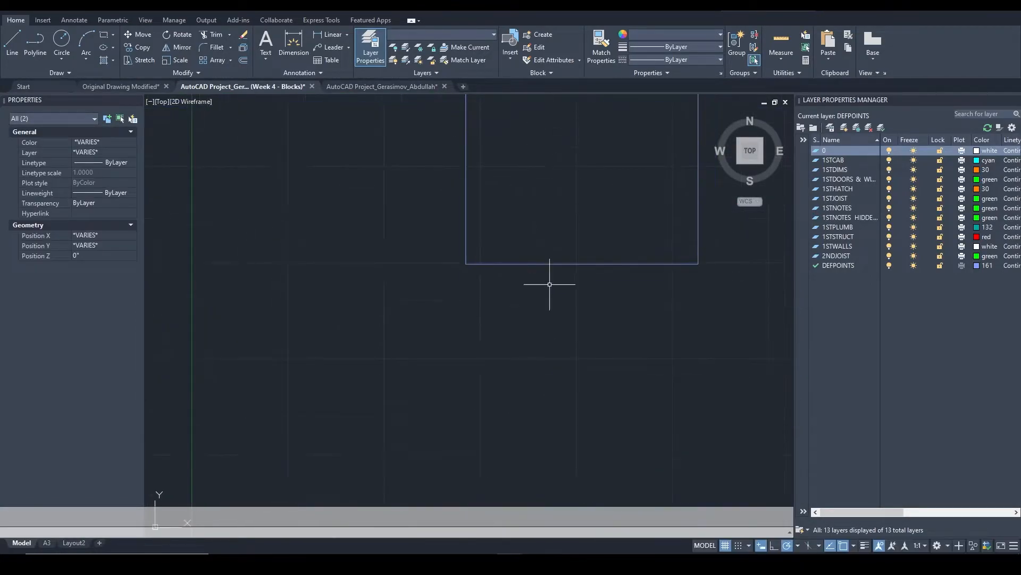
{"action": "scroll", "coordinate": [553, 266], "scroll_direction": "down", "scroll_amount": 5}
{"action": "scroll", "coordinate": [434, 30], "scroll_direction": "down", "scroll_amount": 1}
{"action": "scroll", "coordinate": [317, 415], "scroll_direction": "up", "scroll_amount": 6}
{"action": "mouse_move", "coordinate": [553, 283]}
{"action": "middle_mouse_down"}
{"action": "mouse_move", "coordinate": [467, 244]}
{"action": "mouse_move", "coordinate": [506, 364]}
{"action": "middle_mouse_up"}
{"action": "scroll", "coordinate": [393, 261], "scroll_direction": "up", "scroll_amount": 6}
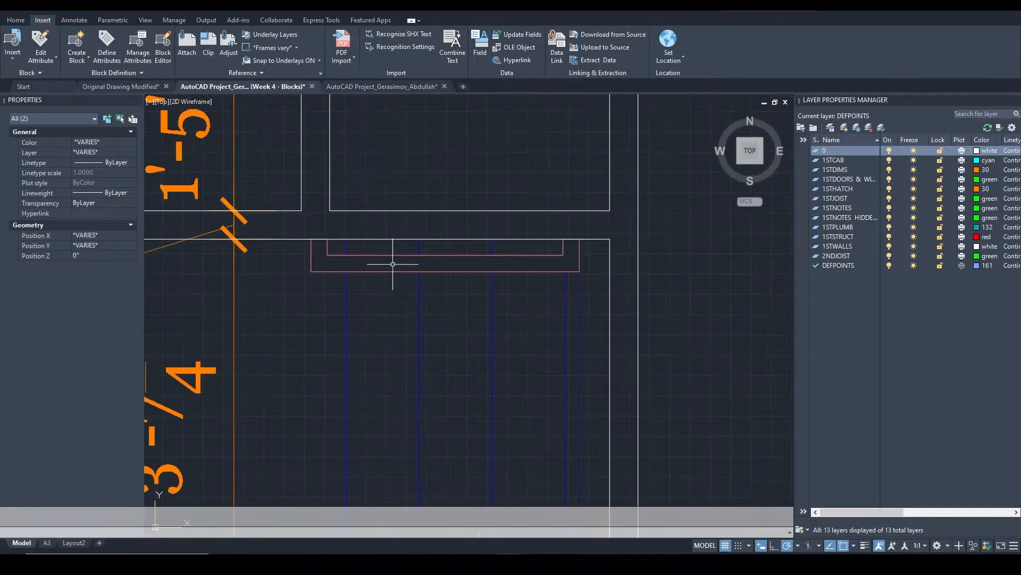
{"action": "scroll", "coordinate": [576, 256], "scroll_direction": "up", "scroll_amount": 3}
{"action": "scroll", "coordinate": [583, 293], "scroll_direction": "down", "scroll_amount": 6}
{"action": "middle_click_drag", "start_coordinate": [500, 368], "coordinate": [539, 244]}
{"action": "key", "text": "Escape"}
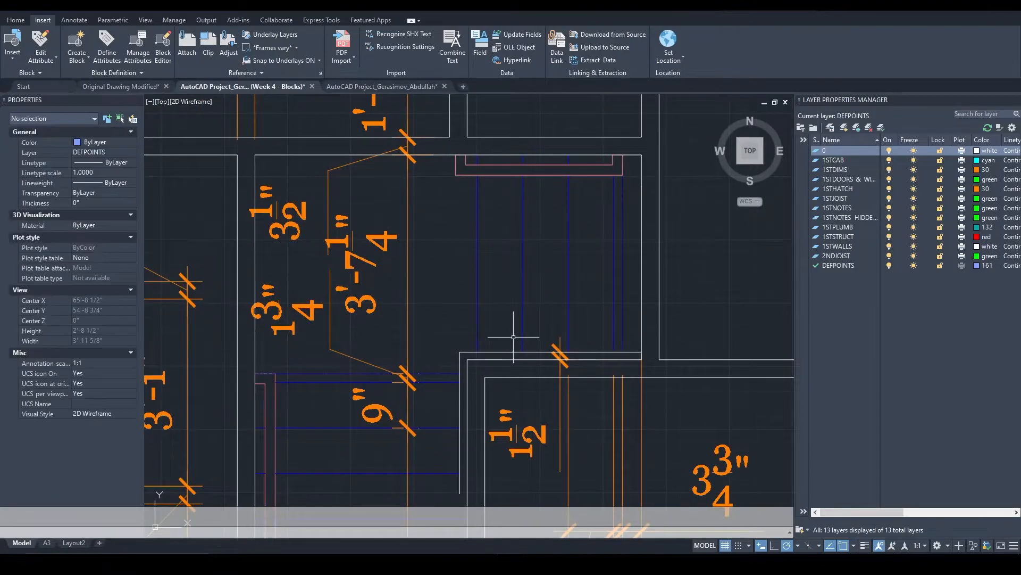
Check the color, layer and linetype of the rightmost line of the short side flight
{"action": "mouse_move", "coordinate": [498, 361]}
{"action": "middle_mouse_down"}
{"action": "mouse_move", "coordinate": [490, 230]}
{"action": "mouse_move", "coordinate": [492, 295]}
{"action": "mouse_move", "coordinate": [436, 266]}
{"action": "middle_mouse_up"}
{"action": "left_click", "coordinate": [556, 198]}
{"action": "mouse_move", "coordinate": [556, 198]}
{"action": "middle_mouse_down"}
{"action": "mouse_move", "coordinate": [415, 239]}
{"action": "mouse_move", "coordinate": [501, 205]}
{"action": "mouse_move", "coordinate": [501, 222]}
{"action": "middle_mouse_up"}
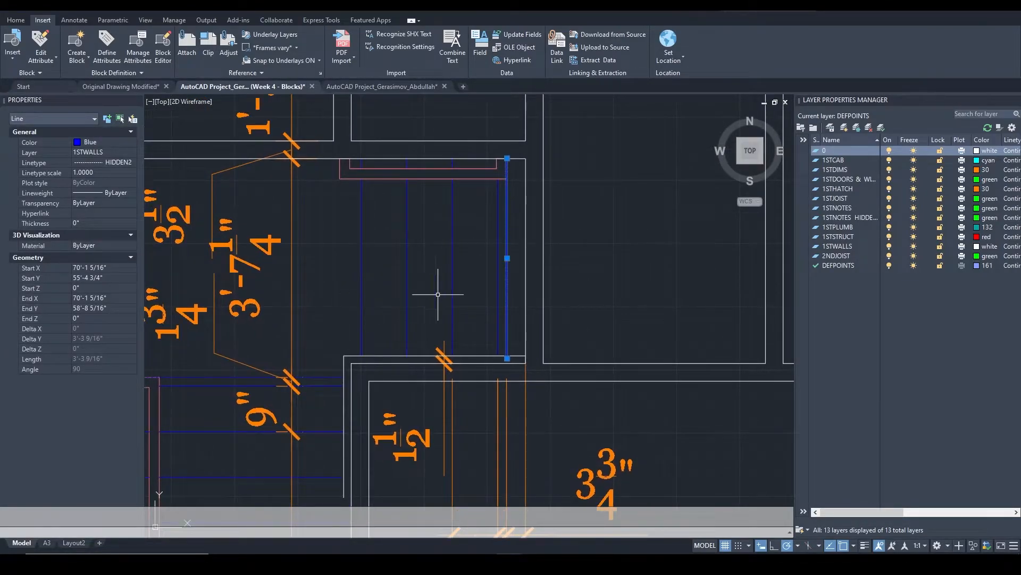
{"action": "middle_click_drag", "start_coordinate": [506, 292], "coordinate": [498, 266]}
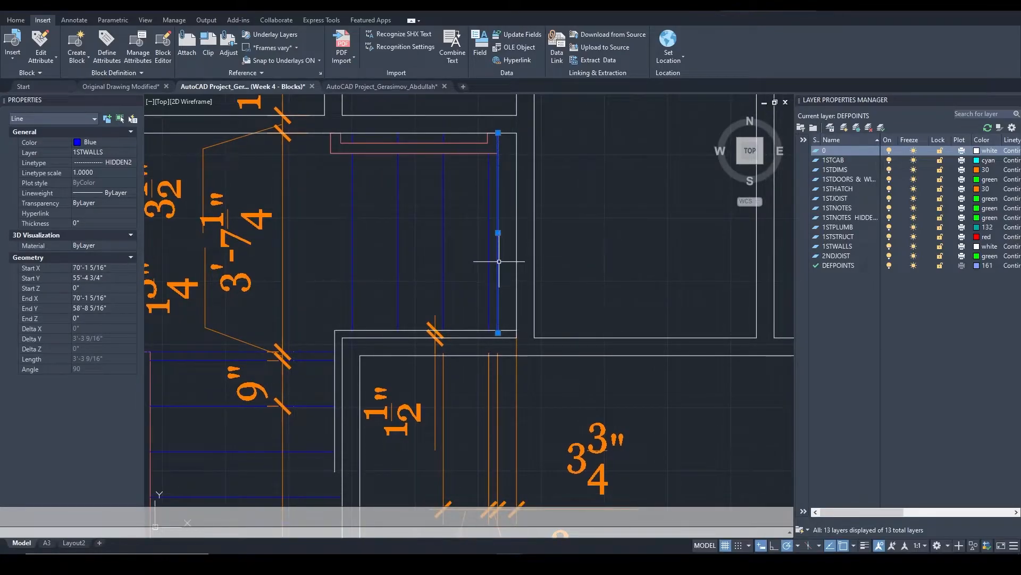
{"action": "scroll", "coordinate": [497, 263], "scroll_direction": "up", "scroll_amount": 2}
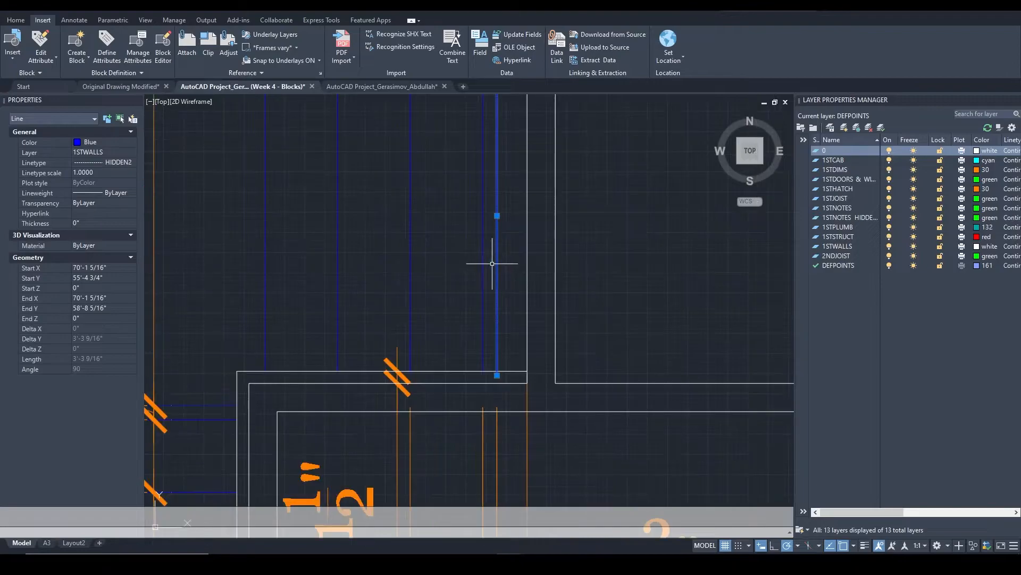
{"action": "key", "text": "Escape"}
Check the color, layer and linetype of the second line from the right in the short side flight
{"action": "left_click", "coordinate": [485, 246]}
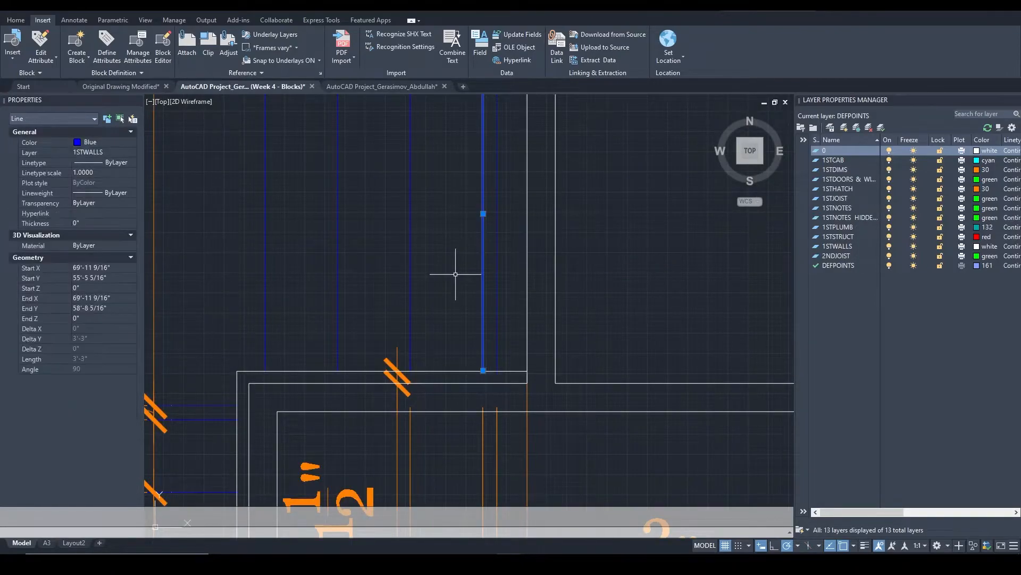
{"action": "middle_click_drag", "start_coordinate": [203, 152], "coordinate": [241, 224]}
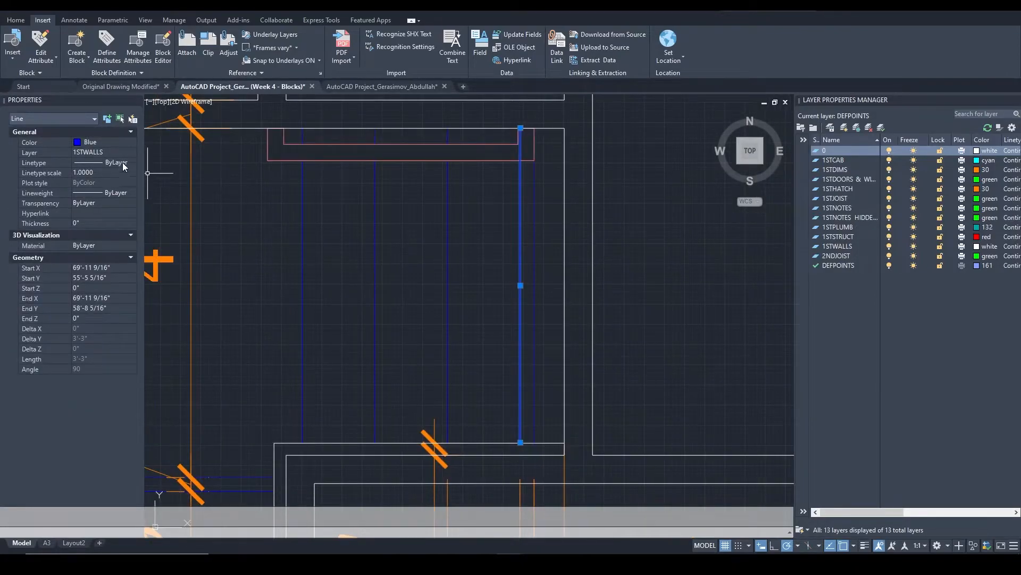
{"action": "scroll", "coordinate": [468, 292], "scroll_direction": "down", "scroll_amount": 2}
{"action": "key", "text": "Escape"}
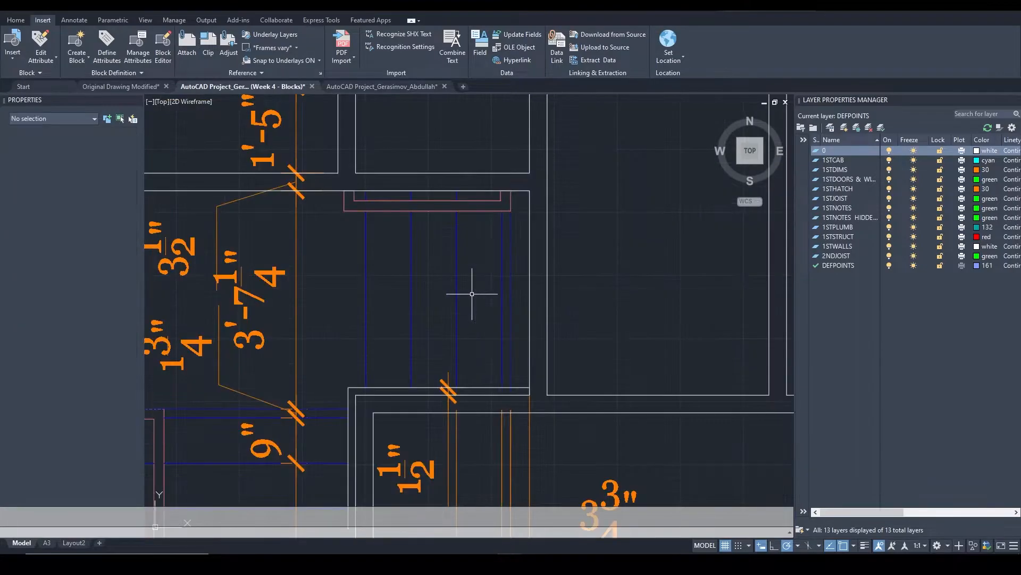
Measure the depth of the rightmost full tread in the short side flight with a temporary linear dimension
{"action": "type", "text": "dli"}
{"action": "key", "text": "Return"}
{"action": "left_click", "coordinate": [501, 261]}
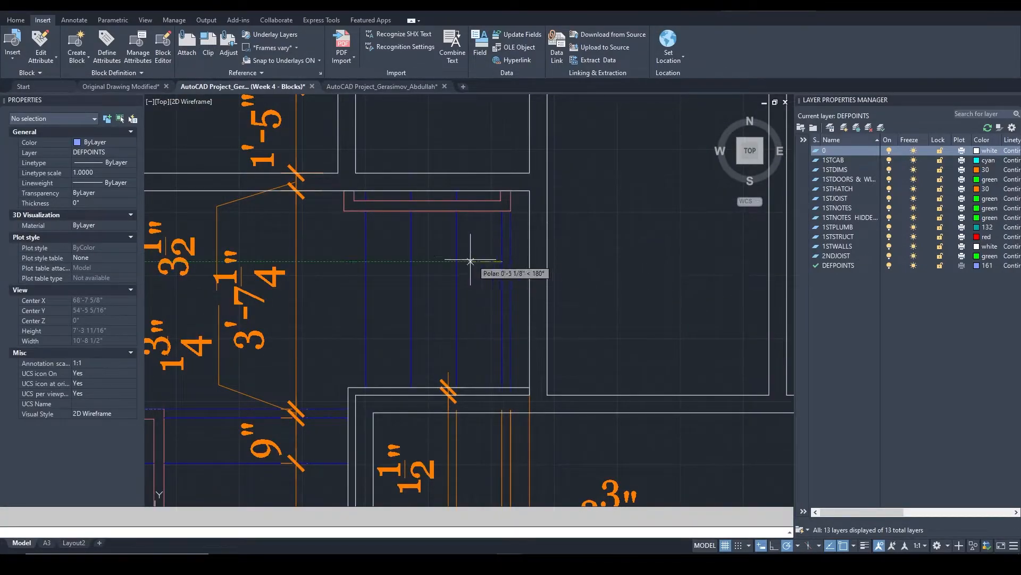
{"action": "left_click", "coordinate": [456, 261]}
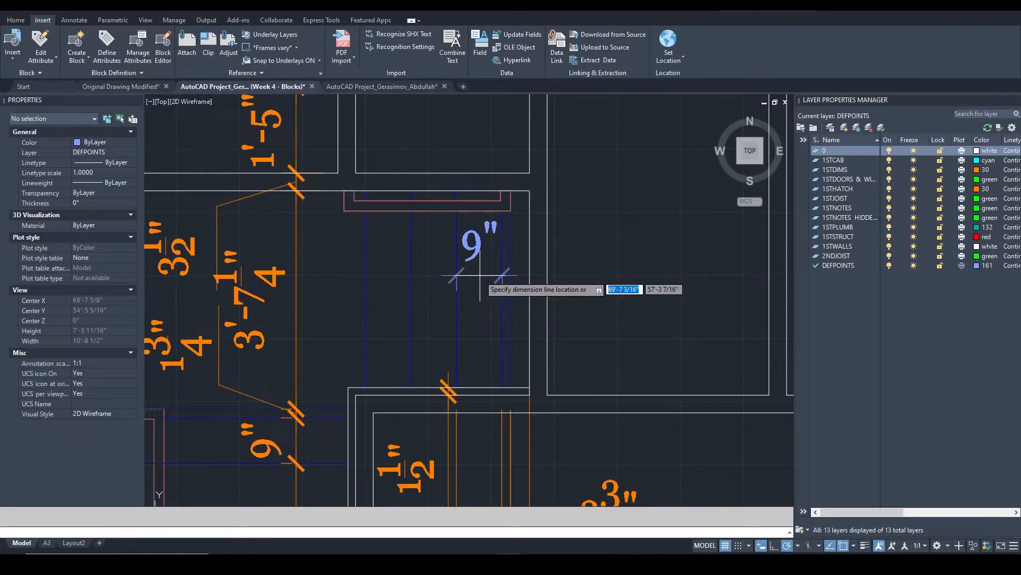
{"action": "key", "text": "Escape"}
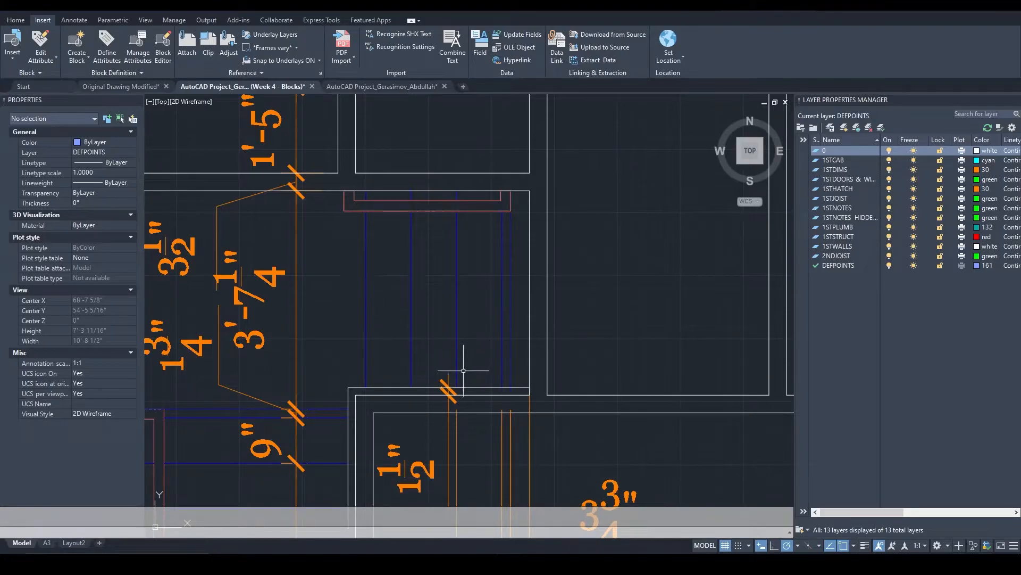
Recheck the rightmost line of the short side flight and review the dimensions locating it from the wall
{"action": "middle_click_drag", "start_coordinate": [465, 380], "coordinate": [458, 274]}
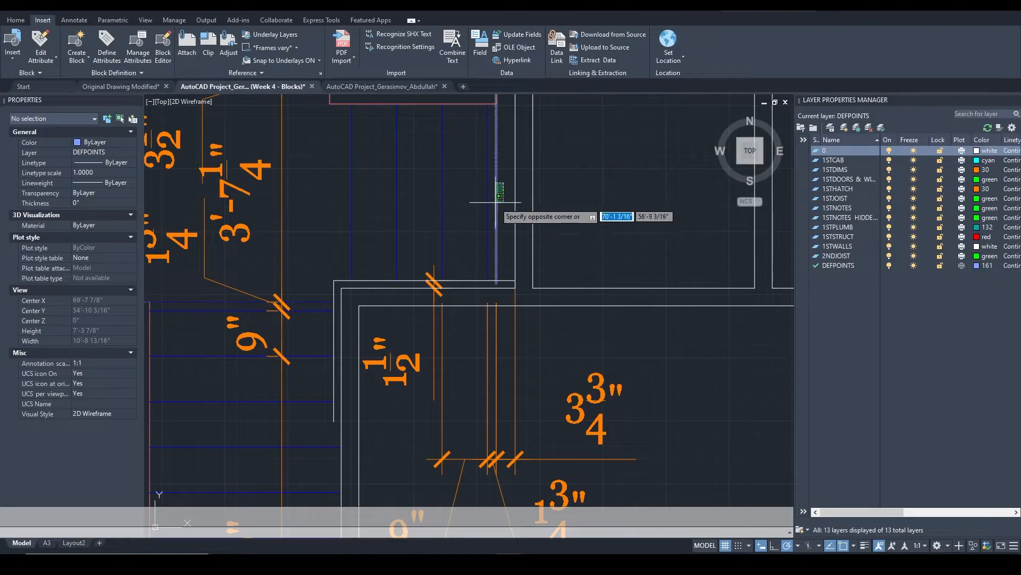
{"action": "left_click", "coordinate": [506, 221]}
{"action": "middle_click_drag", "start_coordinate": [537, 351], "coordinate": [538, 296]}
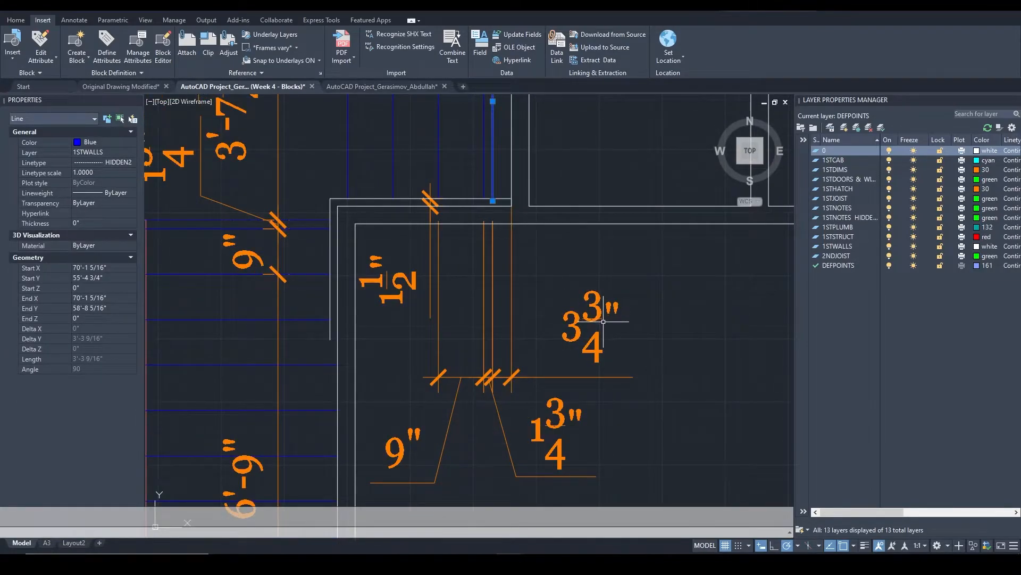
{"action": "mouse_move", "coordinate": [564, 231]}
{"action": "middle_mouse_down"}
{"action": "mouse_move", "coordinate": [561, 370]}
{"action": "mouse_move", "coordinate": [570, 236]}
{"action": "middle_mouse_up"}
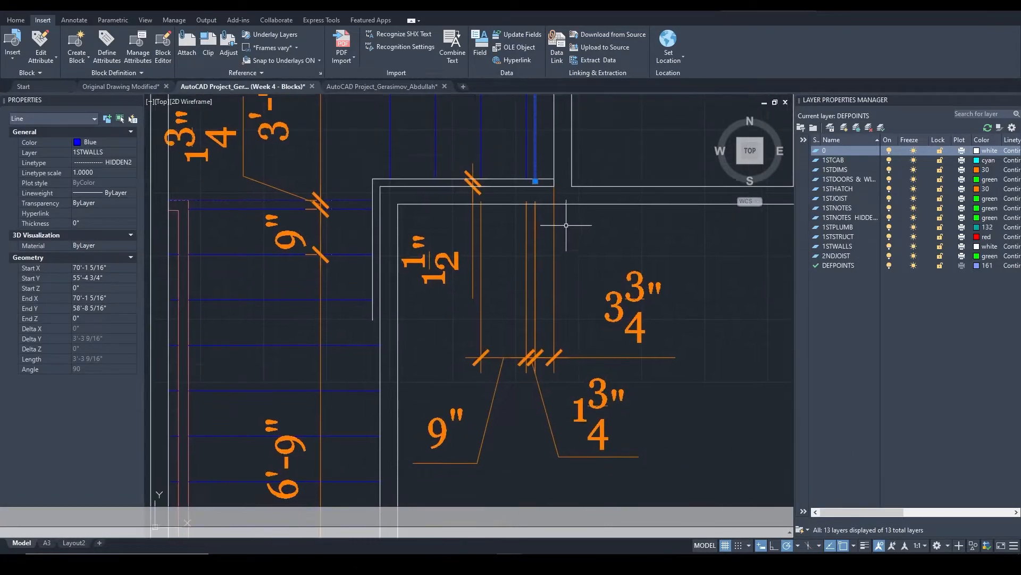
{"action": "mouse_move", "coordinate": [579, 196]}
{"action": "middle_mouse_down"}
{"action": "mouse_move", "coordinate": [577, 276]}
{"action": "mouse_move", "coordinate": [610, 347]}
{"action": "mouse_move", "coordinate": [617, 412]}
{"action": "middle_mouse_up"}
{"action": "key", "text": "Escape"}
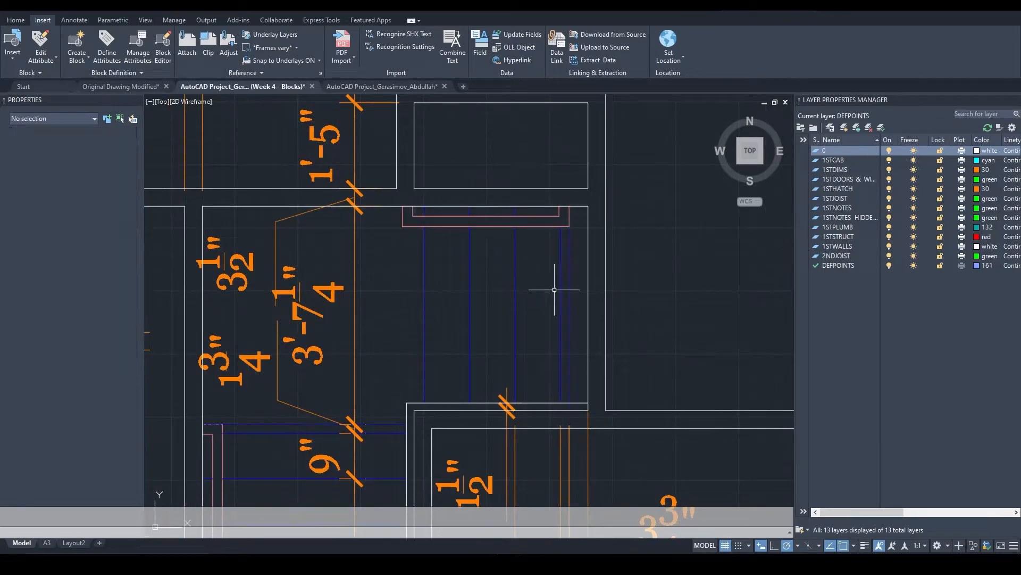
Check the properties of the short side flight's handrail block and inspect both of its ends
{"action": "scroll", "coordinate": [501, 220], "scroll_direction": "up", "scroll_amount": 2}
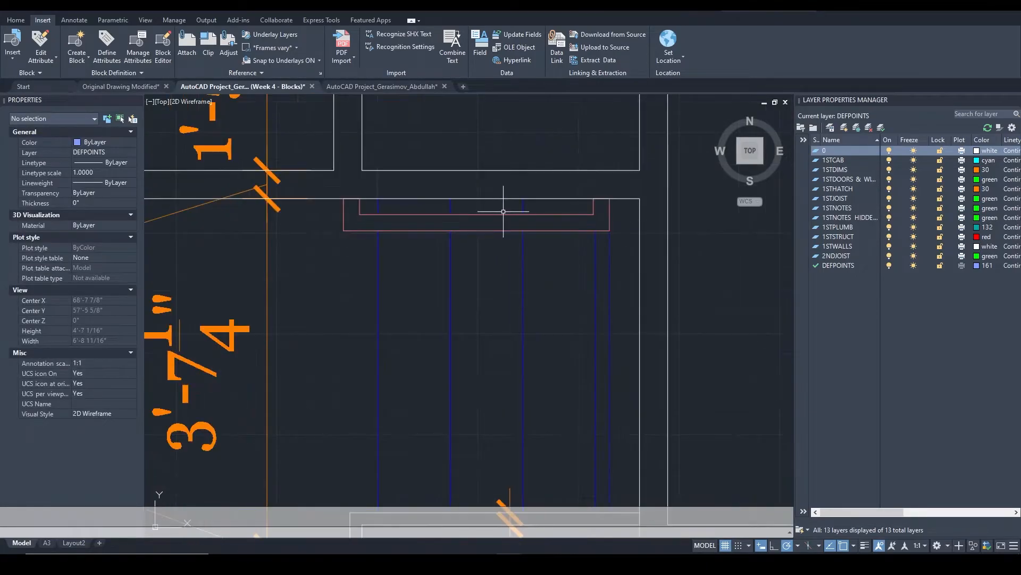
{"action": "left_click", "coordinate": [501, 215]}
{"action": "scroll", "coordinate": [617, 201], "scroll_direction": "up", "scroll_amount": 3}
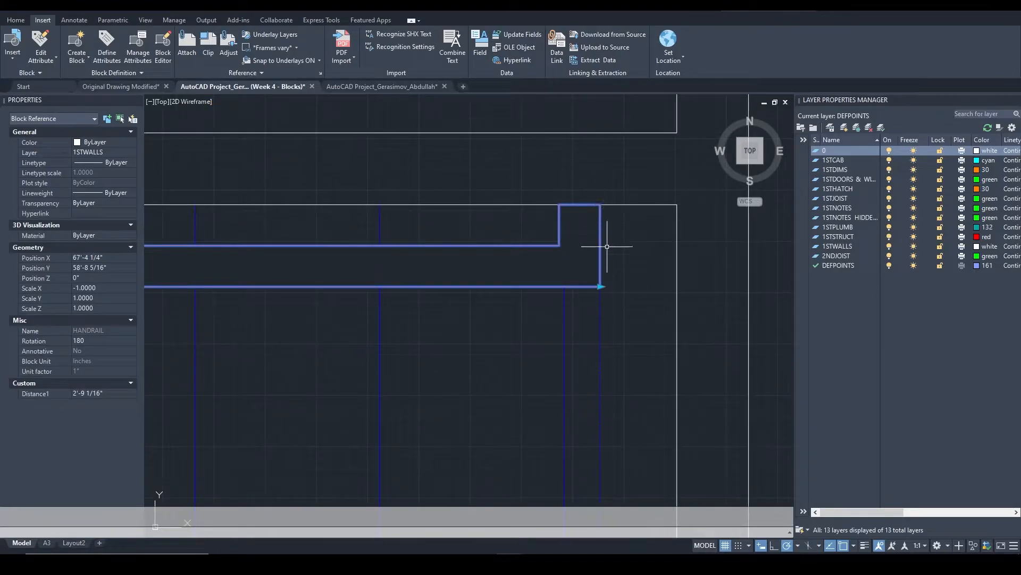
{"action": "scroll", "coordinate": [468, 311], "scroll_direction": "down", "scroll_amount": 3}
{"action": "scroll", "coordinate": [382, 298], "scroll_direction": "up", "scroll_amount": 3}
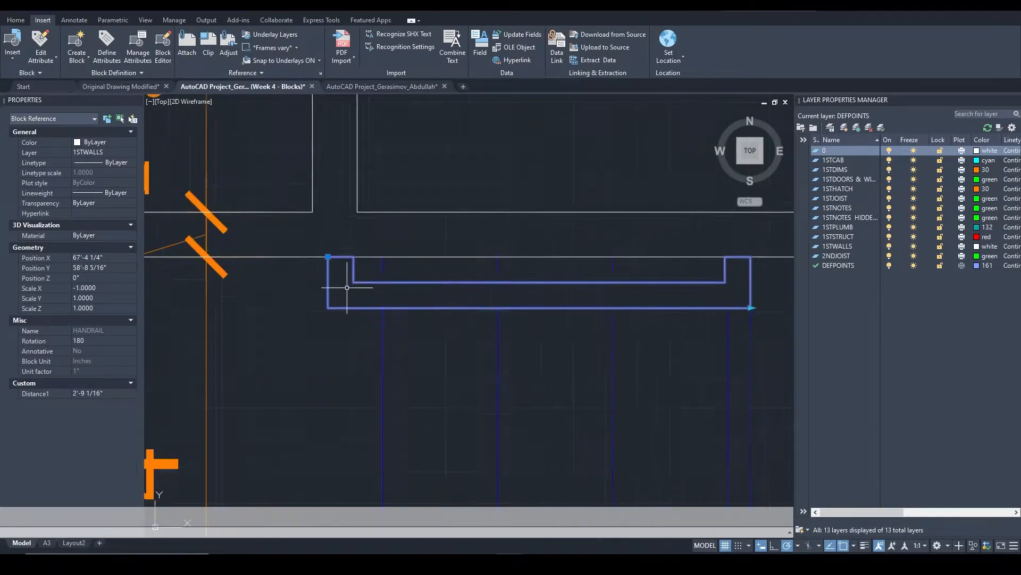
{"action": "middle_click_drag", "start_coordinate": [350, 287], "coordinate": [452, 284]}
{"action": "scroll", "coordinate": [453, 284], "scroll_direction": "down", "scroll_amount": 2}
{"action": "key", "text": "Escape"}
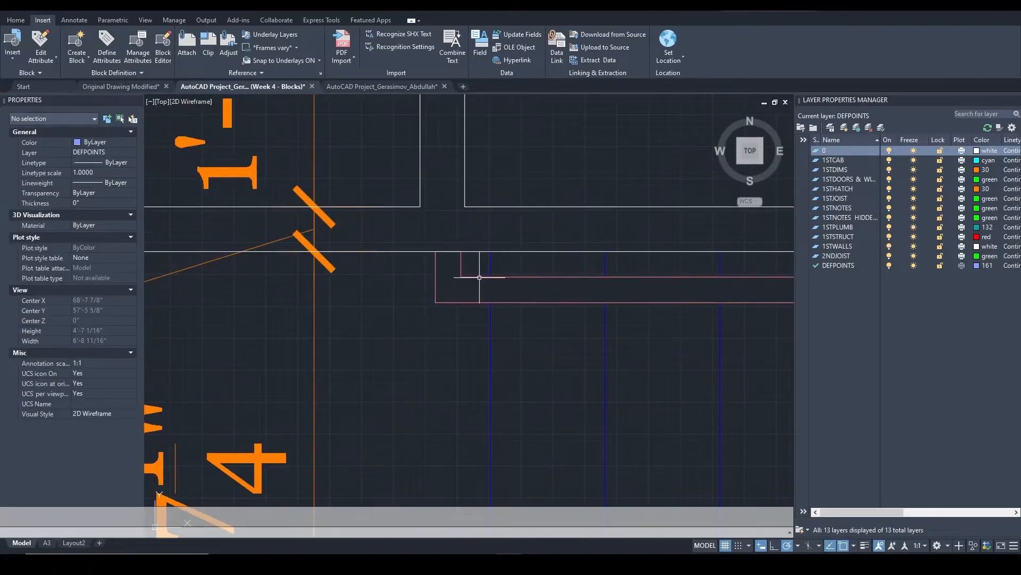
Measure the handrail's overhang past the leftmost stair line of the short side flight with a temporary linear dimension
{"action": "type", "text": "li"}
{"action": "key", "text": "Return"}
{"action": "left_click", "coordinate": [486, 302]}
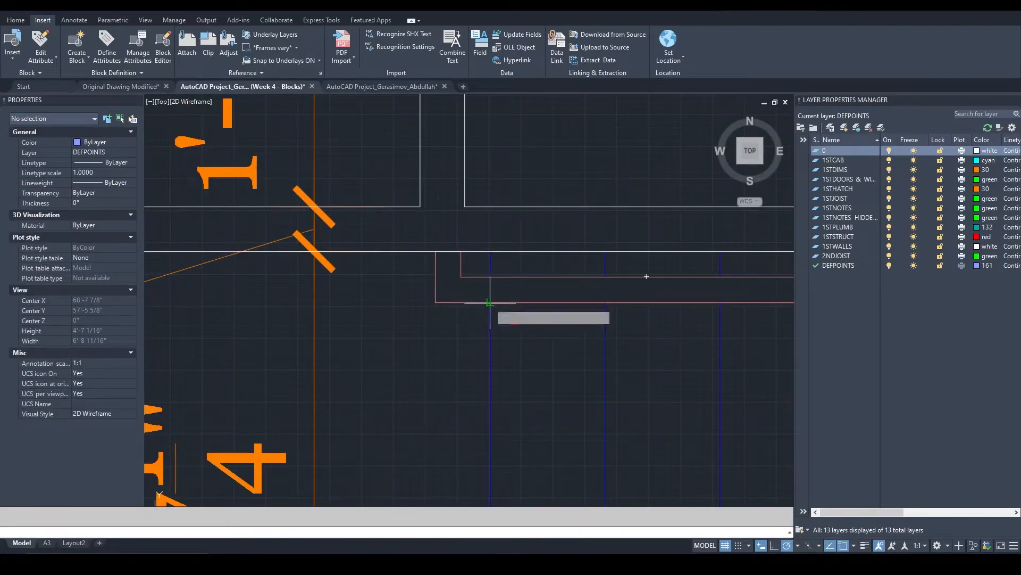
{"action": "left_click", "coordinate": [435, 303]}
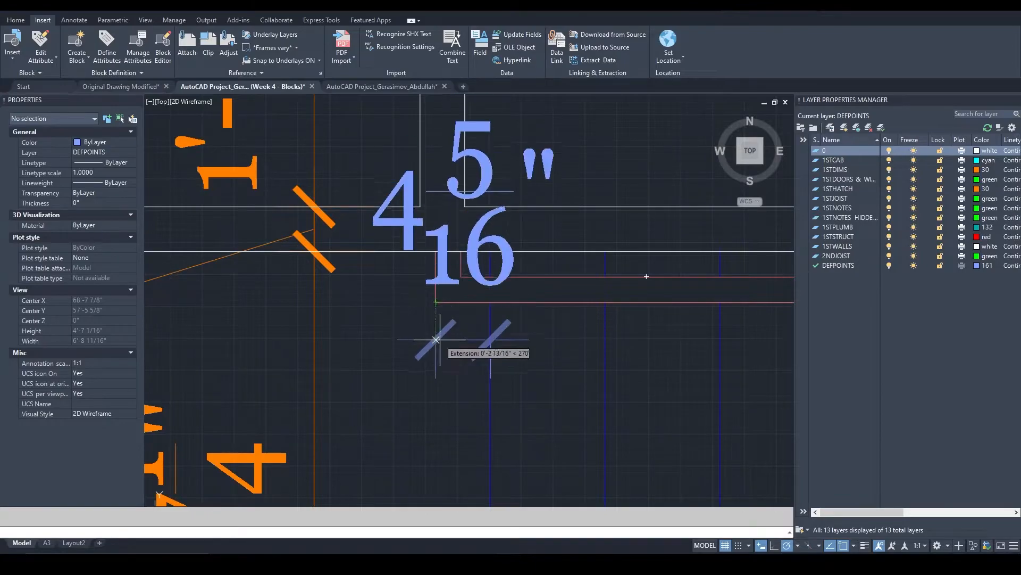
{"action": "scroll", "coordinate": [490, 361], "scroll_direction": "down", "scroll_amount": 2}
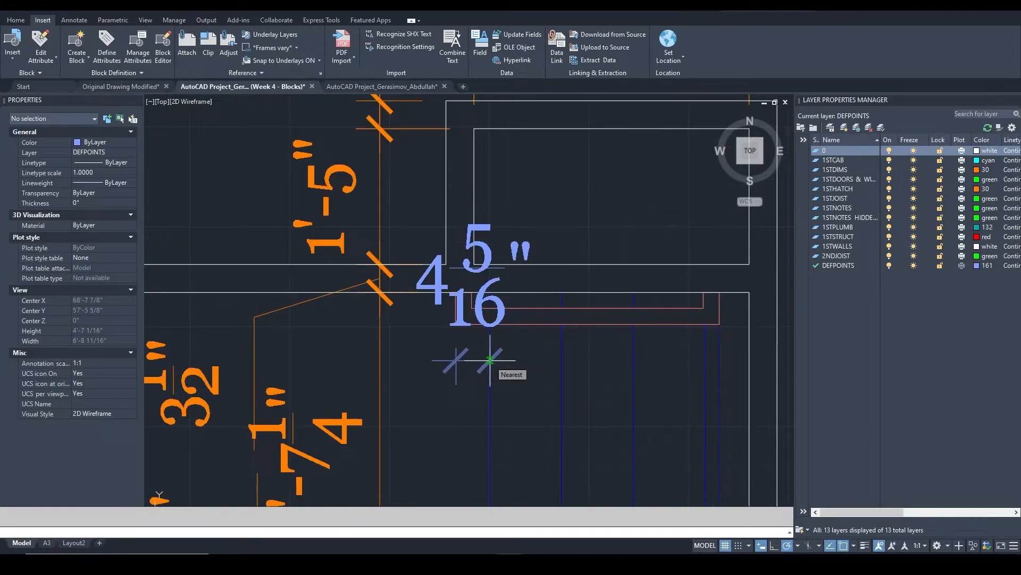
{"action": "middle_click_drag", "start_coordinate": [490, 361], "coordinate": [490, 313]}
{"action": "key", "text": "Escape"}
Check the properties of the leftmost stair line in the short side flight
{"action": "left_click", "coordinate": [490, 317]}
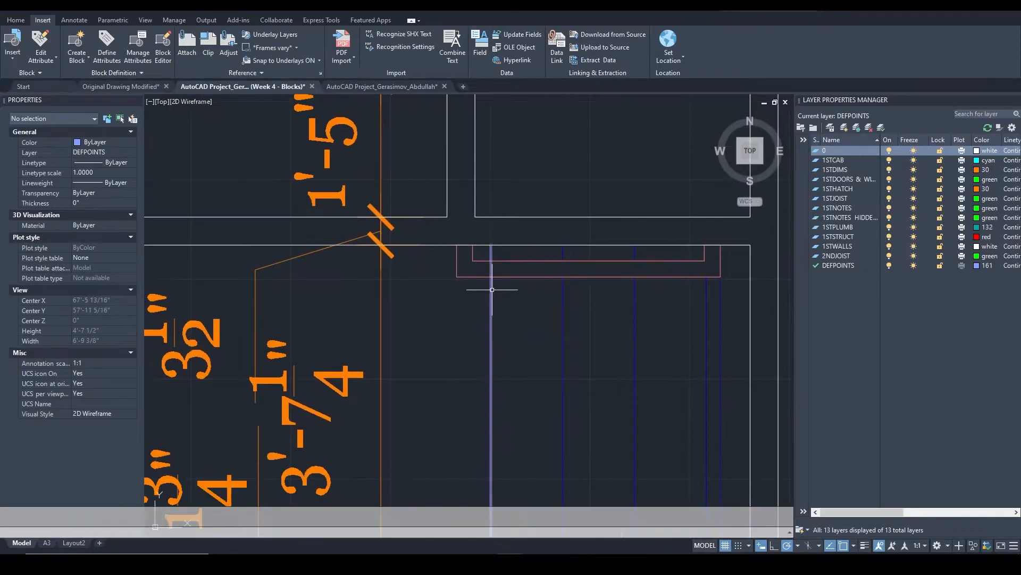
{"action": "scroll", "coordinate": [504, 412], "scroll_direction": "down", "scroll_amount": 5}
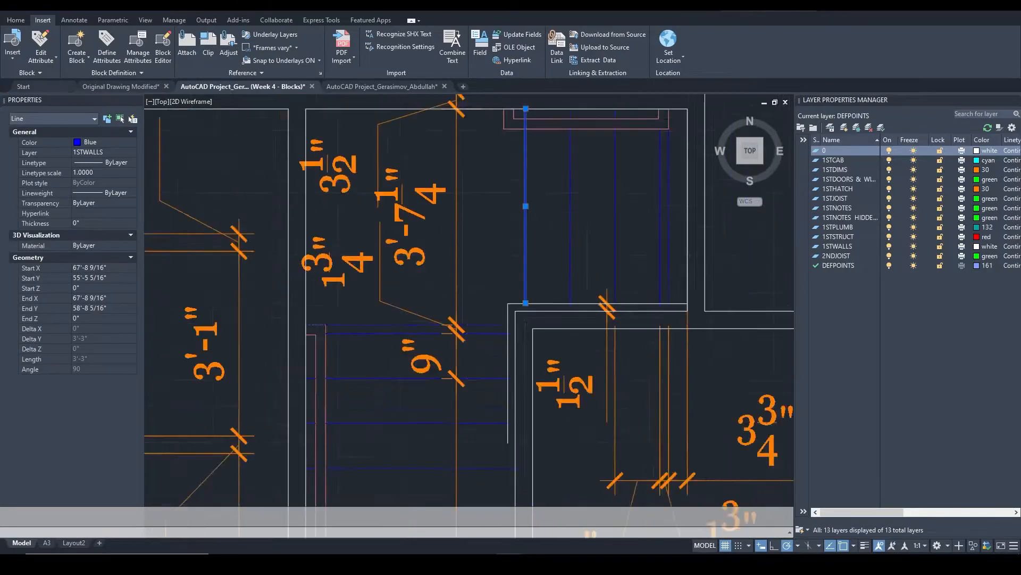
Measure the horizontal distance from the stair's left wall to the nearest rail line with a linear dimension, without placing it
{"action": "scroll", "coordinate": [453, 254], "scroll_direction": "up", "scroll_amount": 5}
{"action": "scroll", "coordinate": [443, 224], "scroll_direction": "up", "scroll_amount": 5}
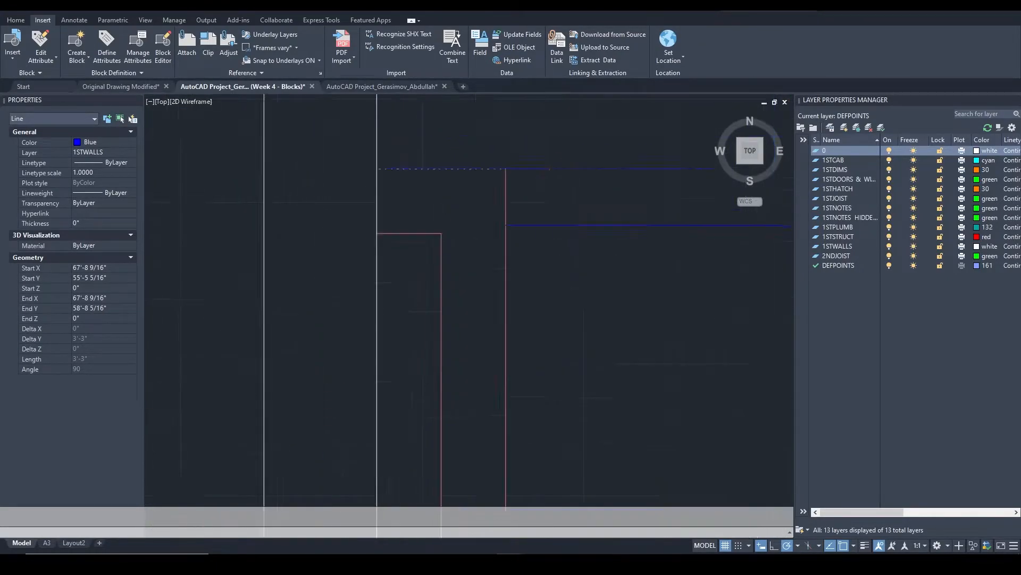
{"action": "scroll", "coordinate": [338, 271], "scroll_direction": "down", "scroll_amount": 4}
{"action": "left_click", "coordinate": [338, 276]}
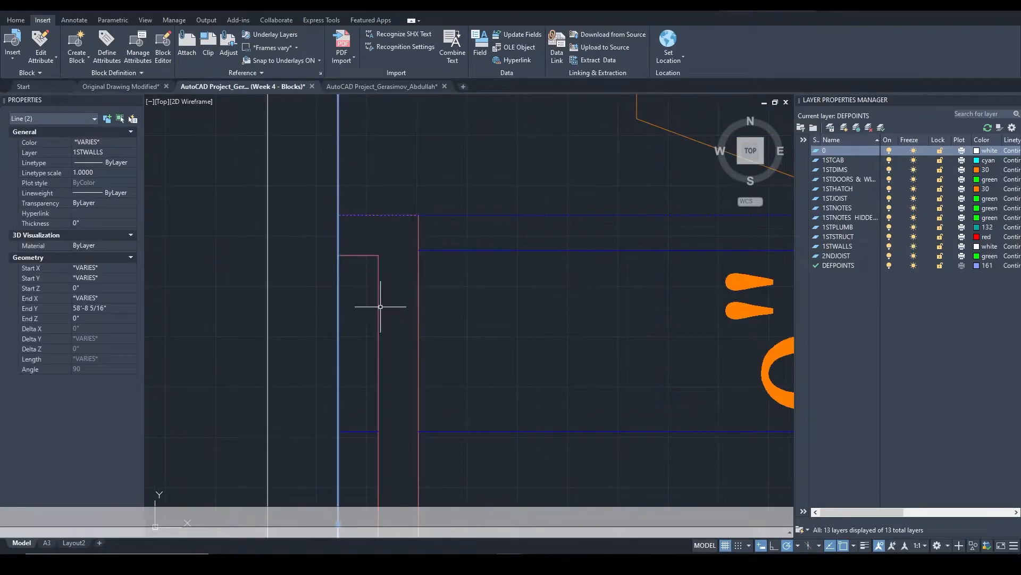
{"action": "key", "text": "Escape"}
{"action": "type", "text": "dli"}
{"action": "key", "text": "Return"}
{"action": "left_click", "coordinate": [338, 307]}
{"action": "left_click", "coordinate": [378, 307]}
{"action": "scroll", "coordinate": [418, 306], "scroll_direction": "down", "scroll_amount": 2}
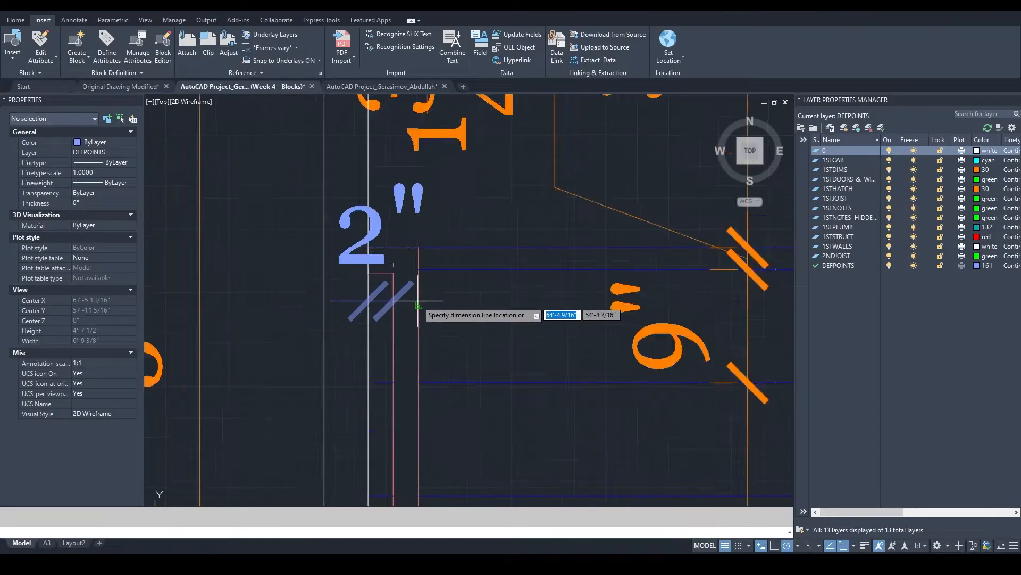
{"action": "key", "text": "Escape"}
Check the properties of the hidden line at the upper end of the stair and the line at its lower end, then deselect them
{"action": "scroll", "coordinate": [367, 245], "scroll_direction": "up", "scroll_amount": 3}
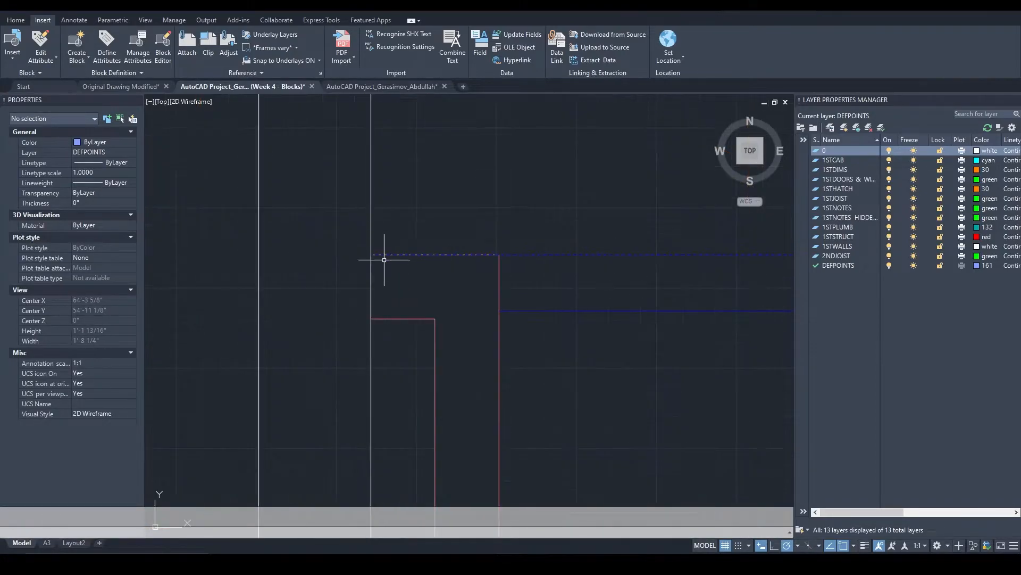
{"action": "scroll", "coordinate": [378, 257], "scroll_direction": "down", "scroll_amount": 3}
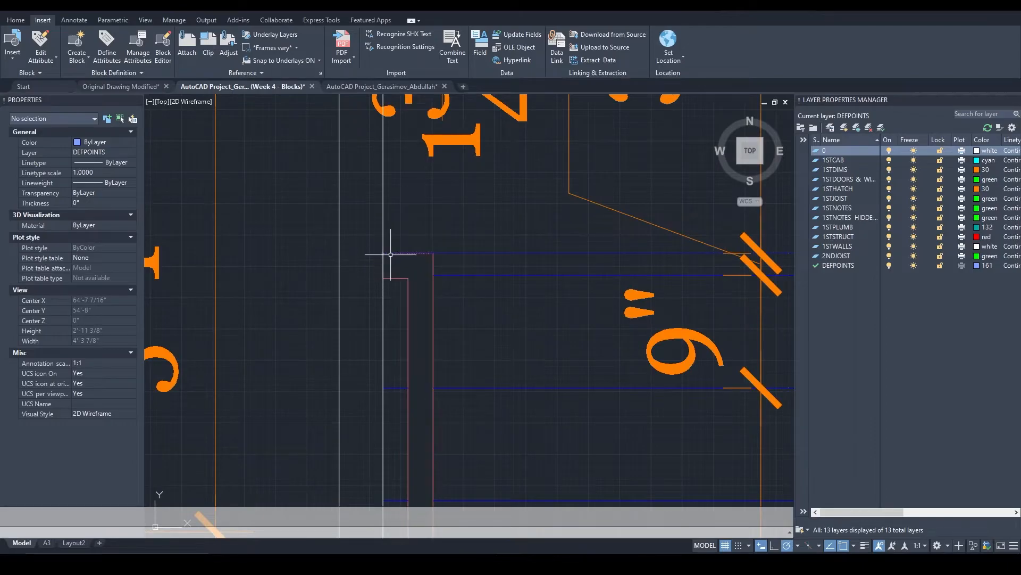
{"action": "left_click", "coordinate": [492, 253]}
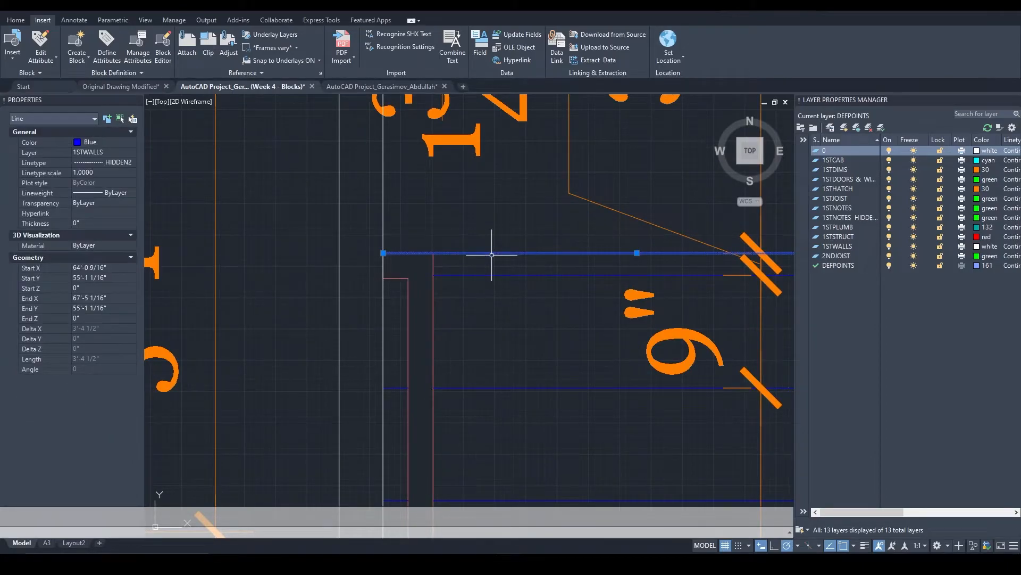
{"action": "scroll", "coordinate": [488, 255], "scroll_direction": "down", "scroll_amount": 2}
{"action": "scroll", "coordinate": [529, 362], "scroll_direction": "down", "scroll_amount": 4}
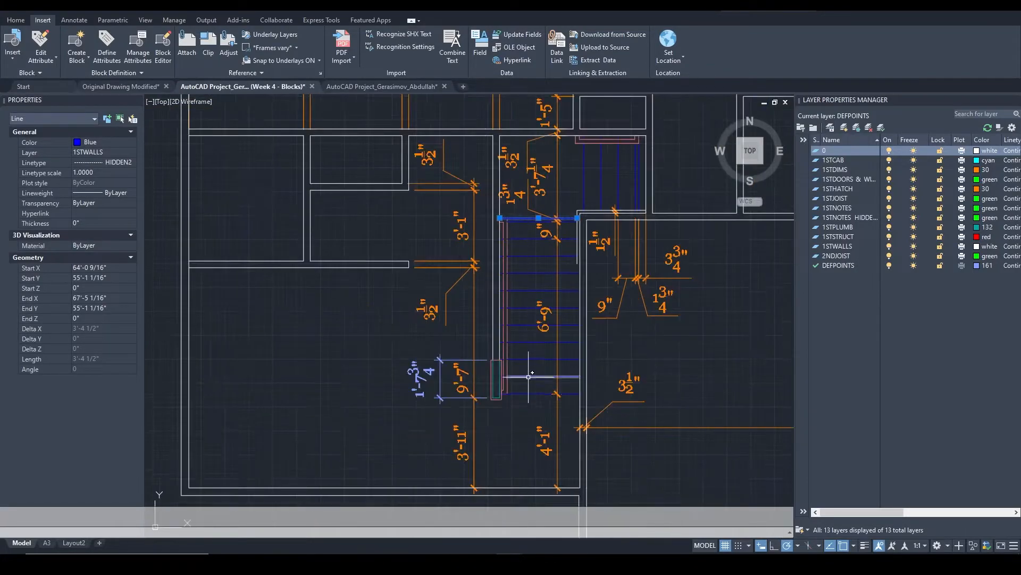
{"action": "scroll", "coordinate": [528, 376], "scroll_direction": "up", "scroll_amount": 3}
{"action": "scroll", "coordinate": [491, 421], "scroll_direction": "up", "scroll_amount": 3}
{"action": "left_click", "coordinate": [502, 394]}
{"action": "scroll", "coordinate": [529, 415], "scroll_direction": "down", "scroll_amount": 5}
{"action": "scroll", "coordinate": [528, 414], "scroll_direction": "down", "scroll_amount": 6}
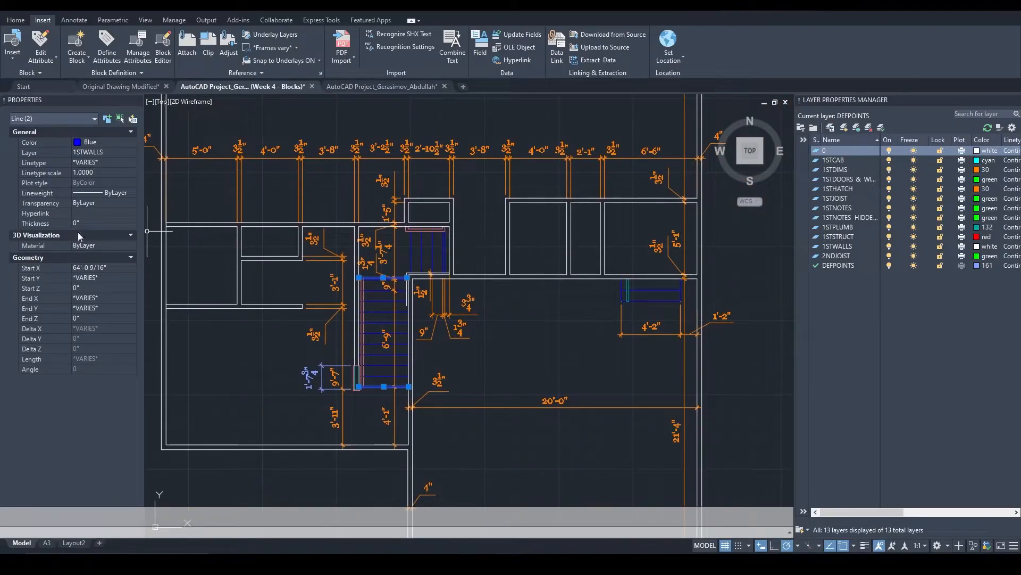
{"action": "key", "text": "Escape"}
Examine the doors and windows placed in the walls across the first-floor plan
{"action": "scroll", "coordinate": [345, 495], "scroll_direction": "down", "scroll_amount": 2}
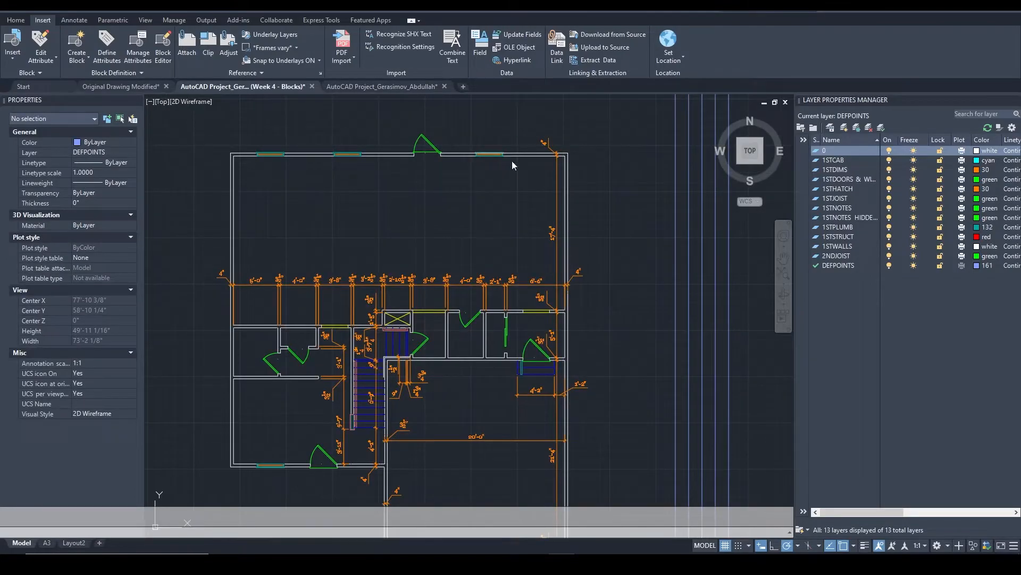
{"action": "left_click", "coordinate": [570, 155]}
{"action": "key", "text": "Escape"}
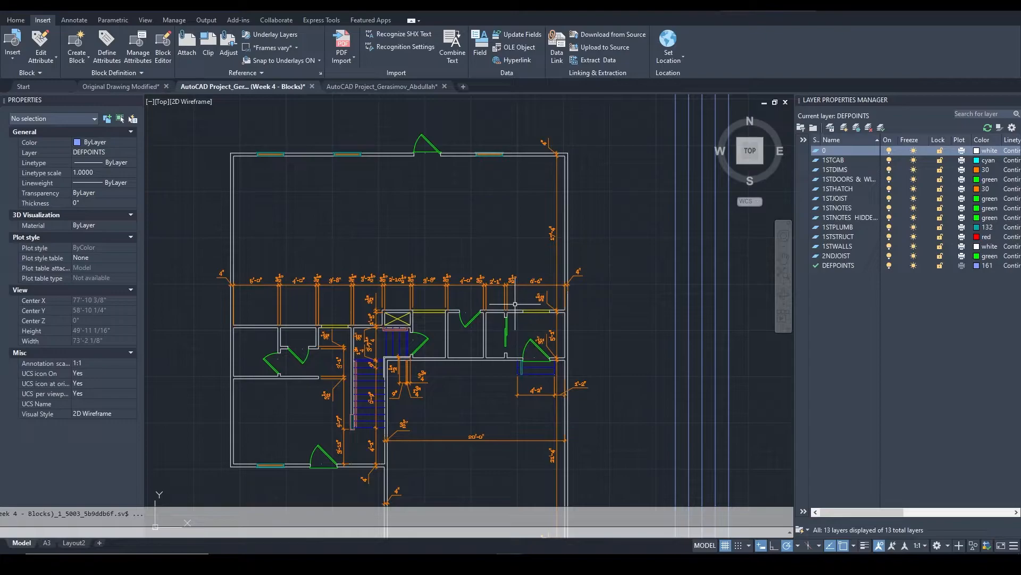
{"action": "middle_click_drag", "start_coordinate": [511, 336], "coordinate": [538, 231]}
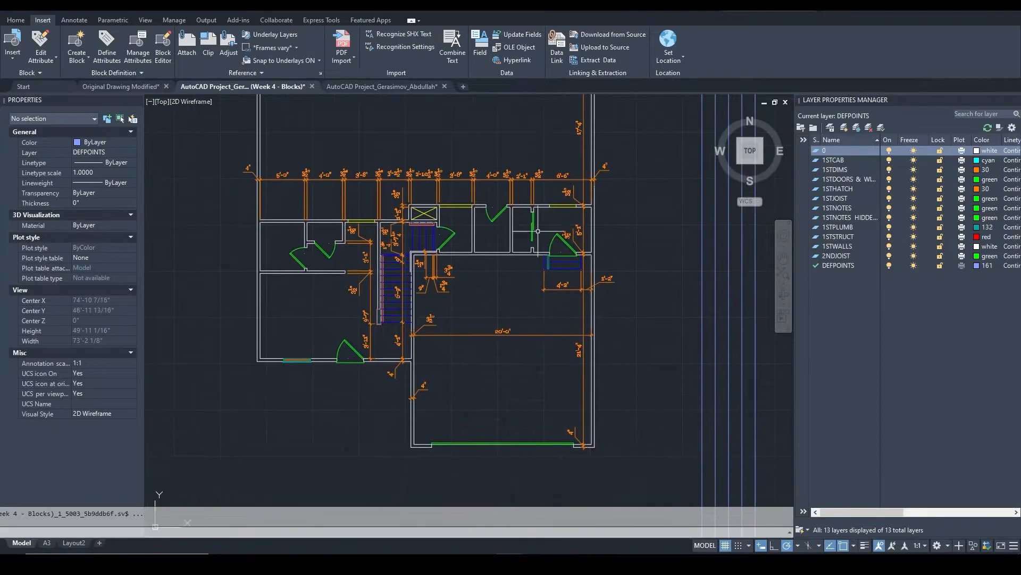
{"action": "middle_click_drag", "start_coordinate": [437, 183], "coordinate": [443, 266]}
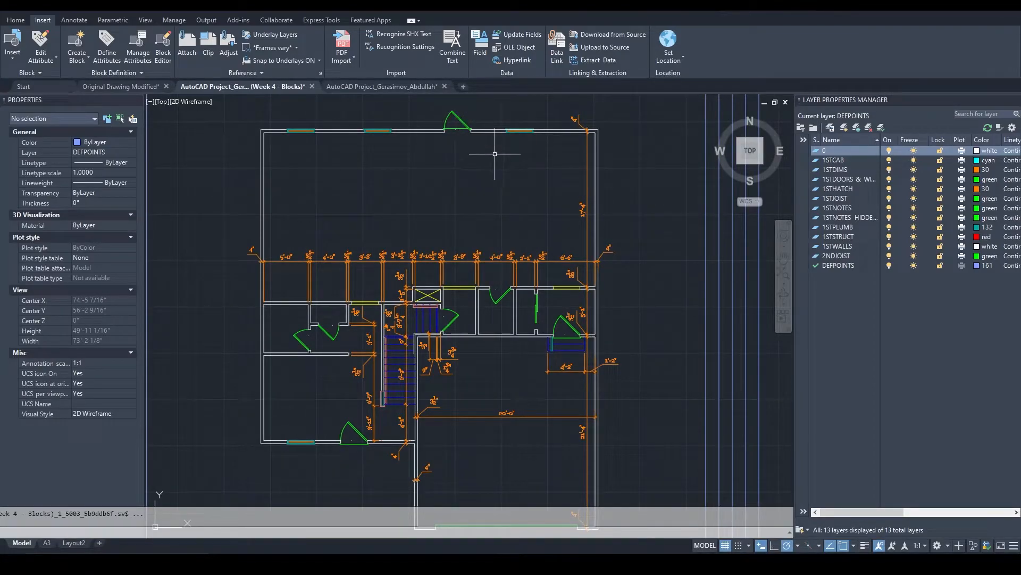
{"action": "scroll", "coordinate": [364, 126], "scroll_direction": "up", "scroll_amount": 2}
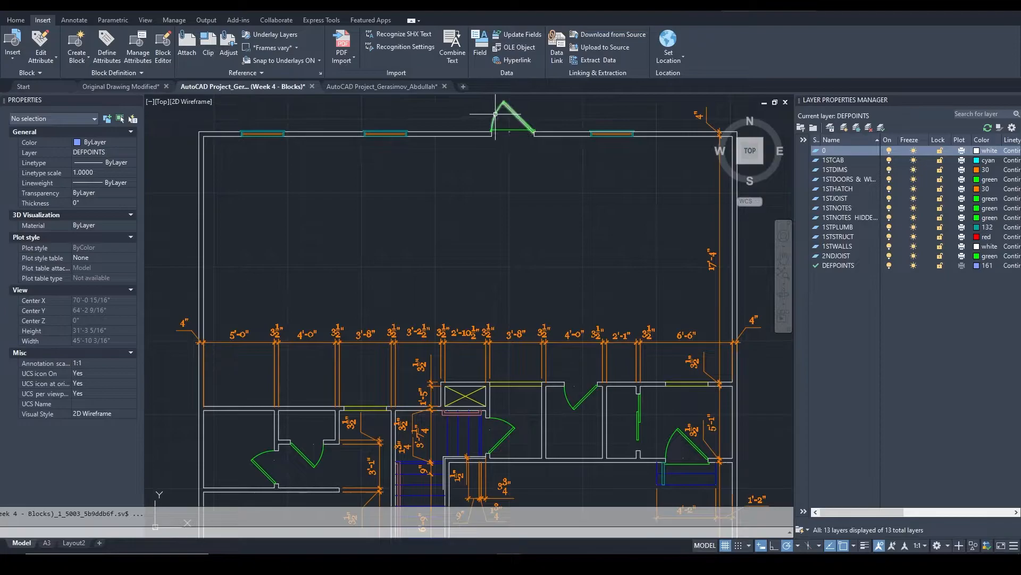
{"action": "scroll", "coordinate": [496, 113], "scroll_direction": "down", "scroll_amount": 4}
{"action": "scroll", "coordinate": [429, 231], "scroll_direction": "up", "scroll_amount": 2}
{"action": "middle_click_drag", "start_coordinate": [429, 231], "coordinate": [439, 298]}
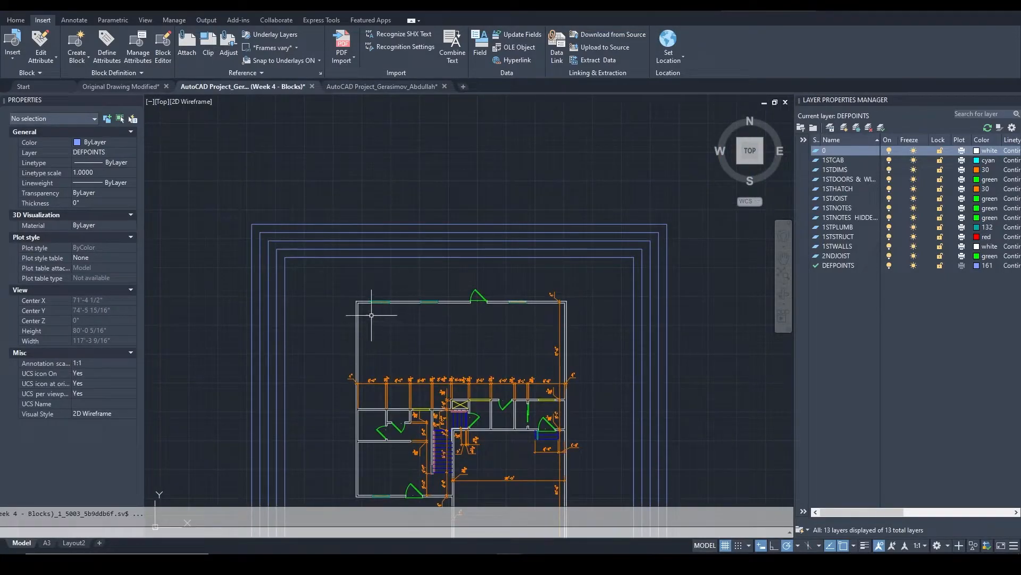
{"action": "scroll", "coordinate": [372, 315], "scroll_direction": "up", "scroll_amount": 4}
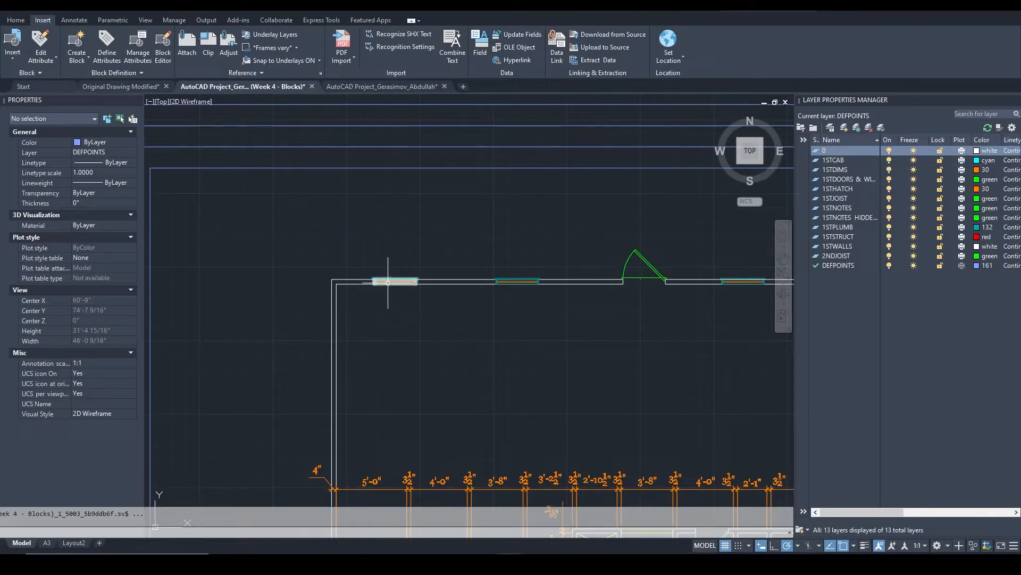
{"action": "scroll", "coordinate": [391, 279], "scroll_direction": "down", "scroll_amount": 2}
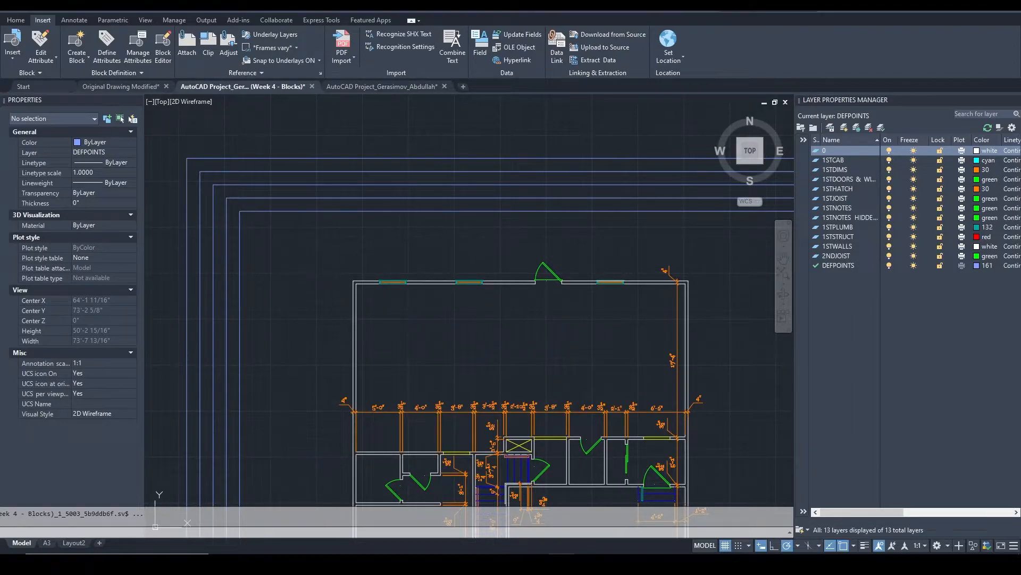
Zoom to the drawing extents and examine the exterior dimensions for the windows and door in the upper wall
{"action": "key", "text": "z"}
{"action": "key", "text": "Return"}
{"action": "key", "text": "e"}
{"action": "key", "text": "Return"}
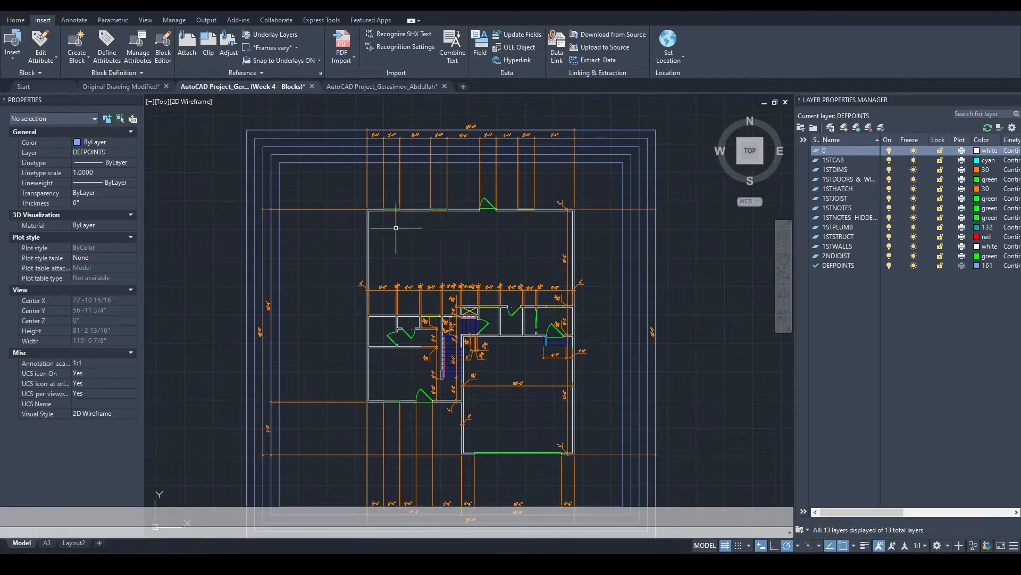
{"action": "scroll", "coordinate": [383, 152], "scroll_direction": "up", "scroll_amount": 5}
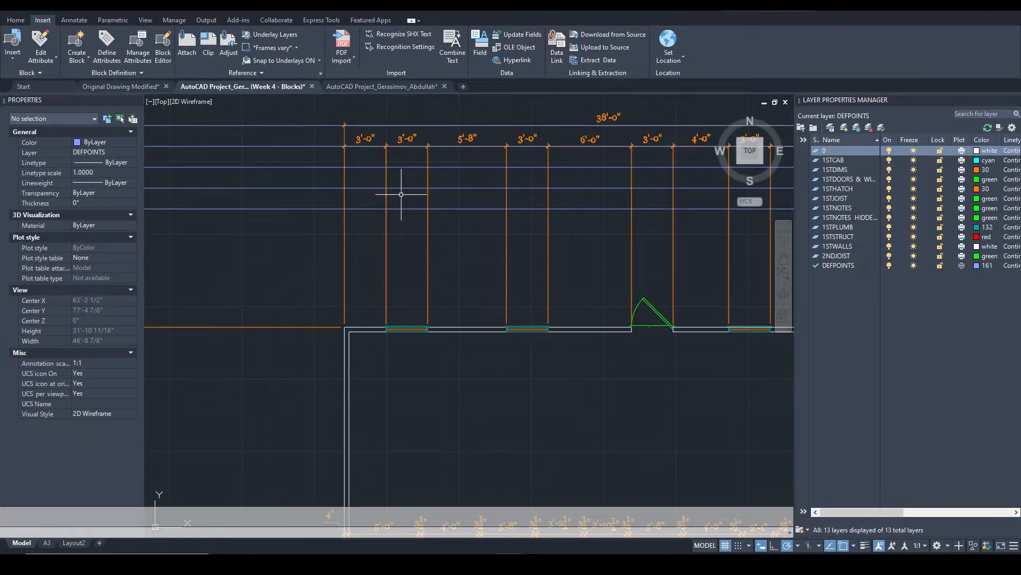
{"action": "scroll", "coordinate": [405, 188], "scroll_direction": "down", "scroll_amount": 2}
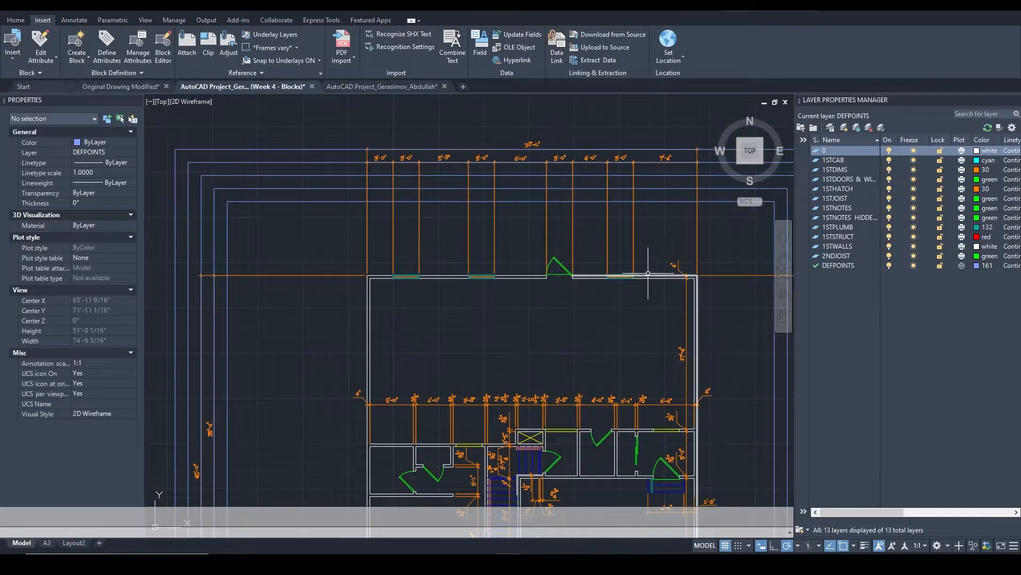
{"action": "scroll", "coordinate": [408, 281], "scroll_direction": "up", "scroll_amount": 2}
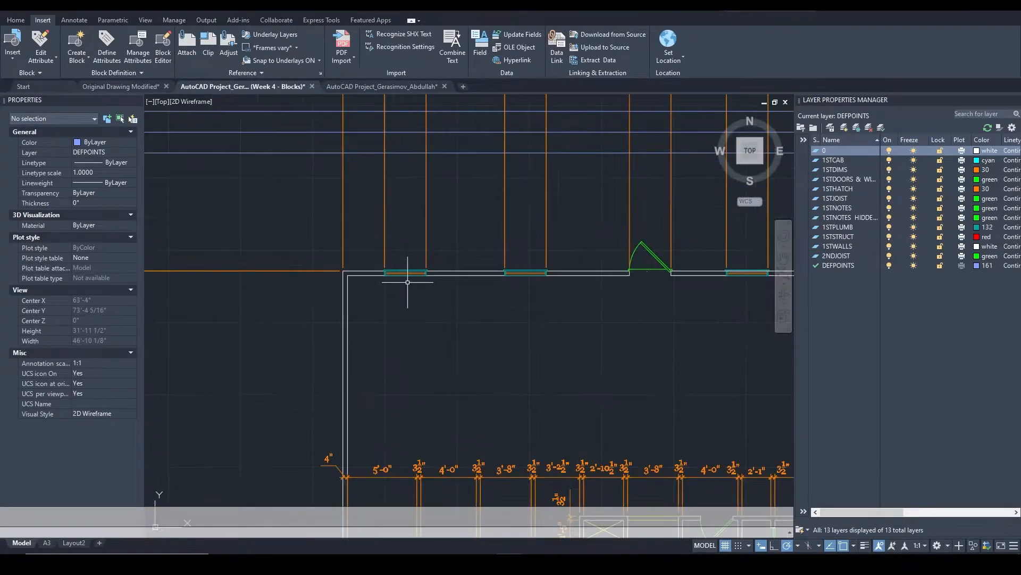
{"action": "scroll", "coordinate": [374, 261], "scroll_direction": "down", "scroll_amount": 3}
{"action": "scroll", "coordinate": [406, 269], "scroll_direction": "up", "scroll_amount": 5}
{"action": "middle_click_drag", "start_coordinate": [674, 271], "coordinate": [360, 278]}
Check the block properties of the upper wall's leftmost window and compare it with the window sizes in the block table
{"action": "left_click", "coordinate": [325, 276]}
{"action": "mouse_move", "coordinate": [303, 235]}
{"action": "middle_mouse_down"}
{"action": "mouse_move", "coordinate": [426, 286]}
{"action": "mouse_move", "coordinate": [445, 221]}
{"action": "middle_mouse_up"}
{"action": "scroll", "coordinate": [447, 164], "scroll_direction": "down", "scroll_amount": 2}
{"action": "middle_click_drag", "start_coordinate": [447, 164], "coordinate": [402, 371]}
{"action": "scroll", "coordinate": [401, 372], "scroll_direction": "down", "scroll_amount": 5}
{"action": "middle_click_drag", "start_coordinate": [378, 160], "coordinate": [404, 334]}
{"action": "scroll", "coordinate": [514, 296], "scroll_direction": "up", "scroll_amount": 4}
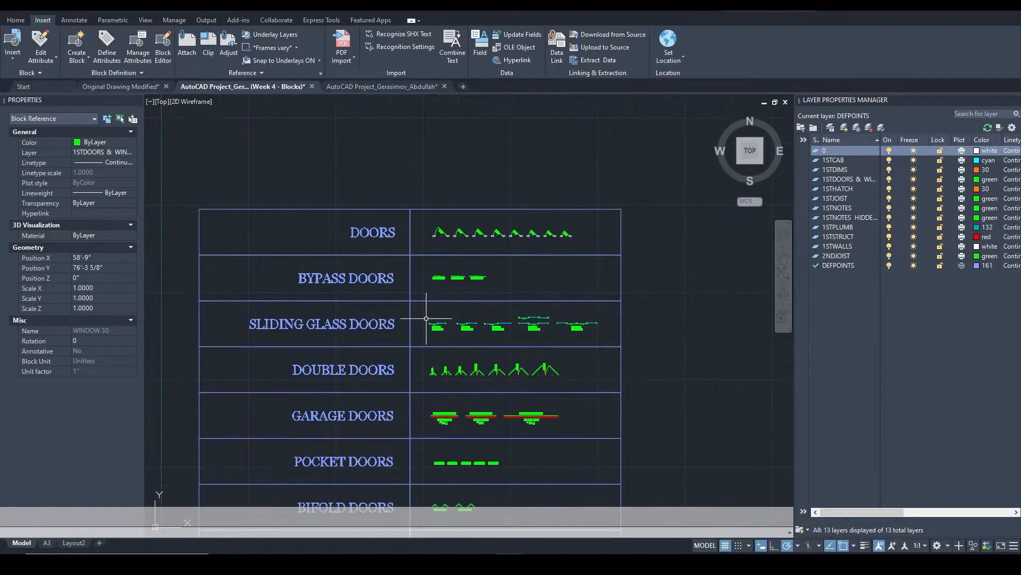
{"action": "scroll", "coordinate": [516, 295], "scroll_direction": "down", "scroll_amount": 3}
{"action": "middle_click_drag", "start_coordinate": [661, 287], "coordinate": [468, 278]}
{"action": "scroll", "coordinate": [519, 297], "scroll_direction": "up", "scroll_amount": 4}
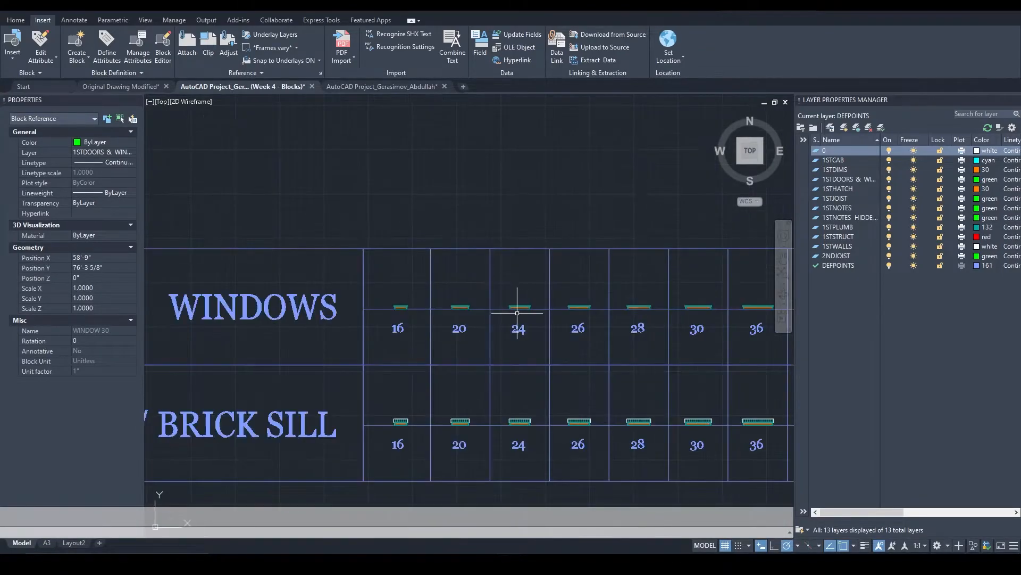
Inspect the exterior dimensions above the selected window and clear the selection
{"action": "scroll", "coordinate": [478, 365], "scroll_direction": "down", "scroll_amount": 4}
{"action": "mouse_move", "coordinate": [479, 365]}
{"action": "middle_mouse_down"}
{"action": "mouse_move", "coordinate": [269, 289]}
{"action": "mouse_move", "coordinate": [554, 192]}
{"action": "middle_mouse_up"}
{"action": "scroll", "coordinate": [407, 235], "scroll_direction": "up", "scroll_amount": 1}
{"action": "scroll", "coordinate": [407, 235], "scroll_direction": "up", "scroll_amount": 8}
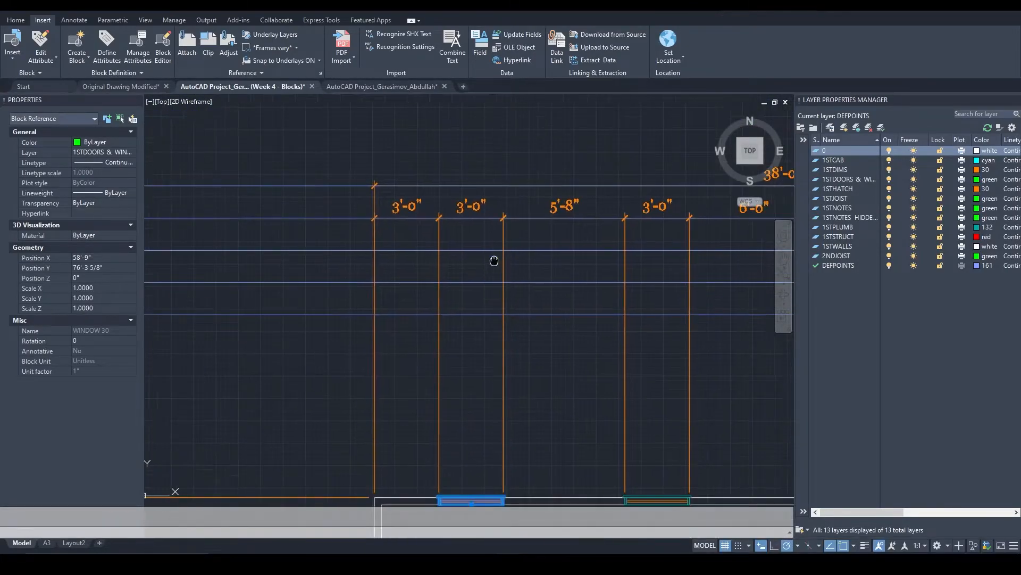
{"action": "middle_click_drag", "start_coordinate": [499, 275], "coordinate": [484, 224]}
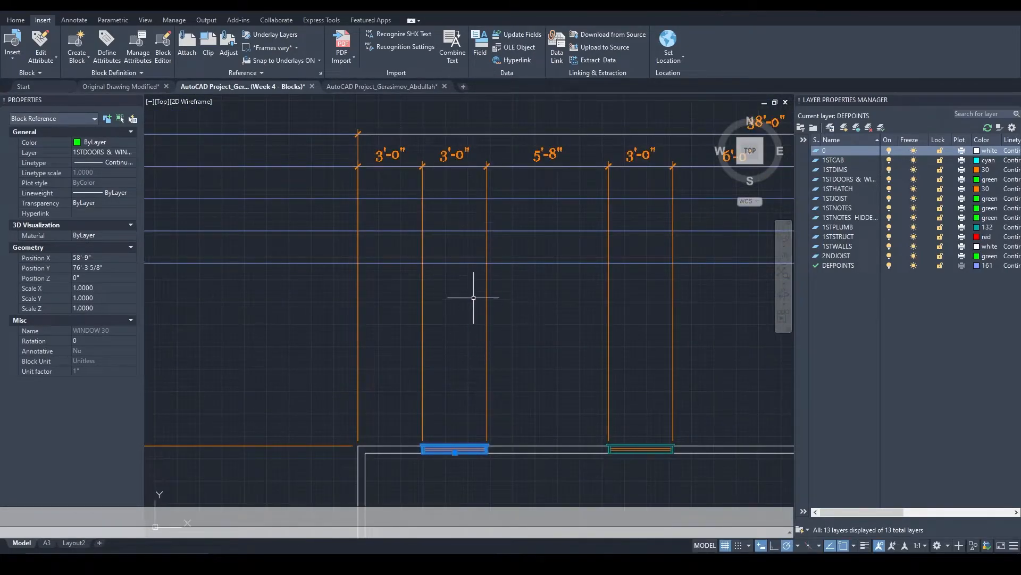
{"action": "key", "text": "Escape"}
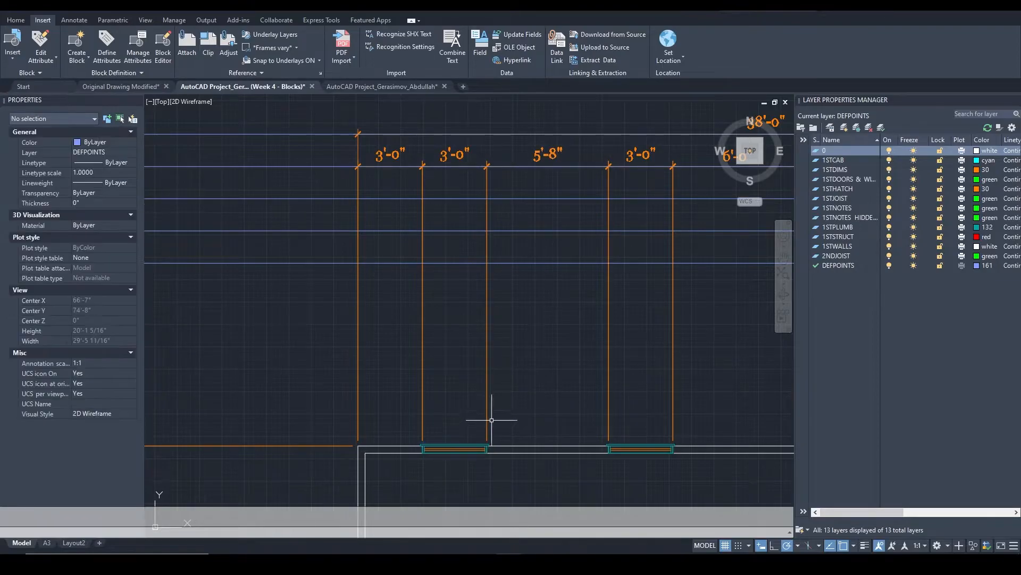
Place a linear dimension from the upper-left outer wall corner to the middle of the first window, and erase it
{"action": "scroll", "coordinate": [461, 443], "scroll_direction": "up", "scroll_amount": 4}
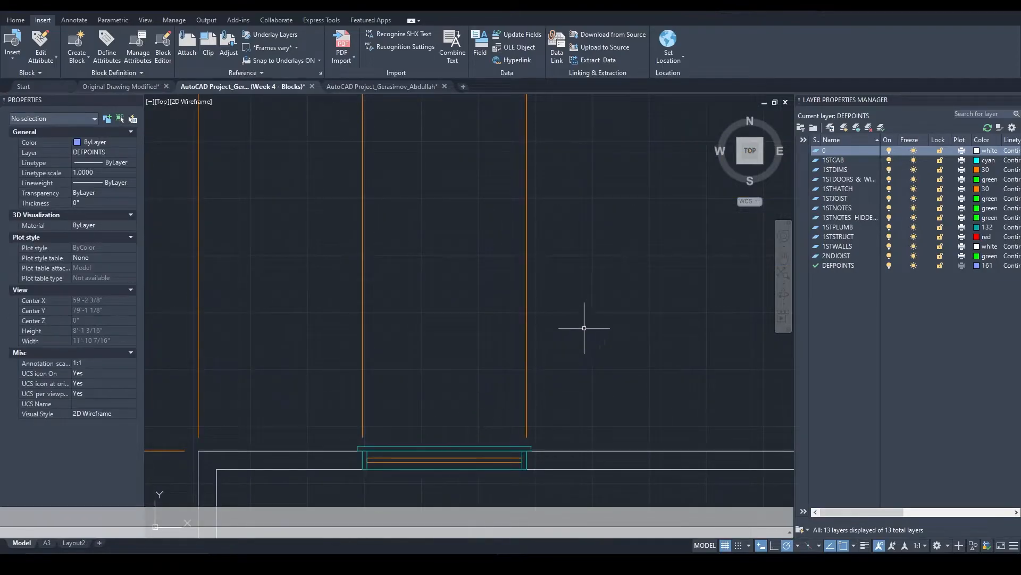
{"action": "scroll", "coordinate": [580, 316], "scroll_direction": "down", "scroll_amount": 4}
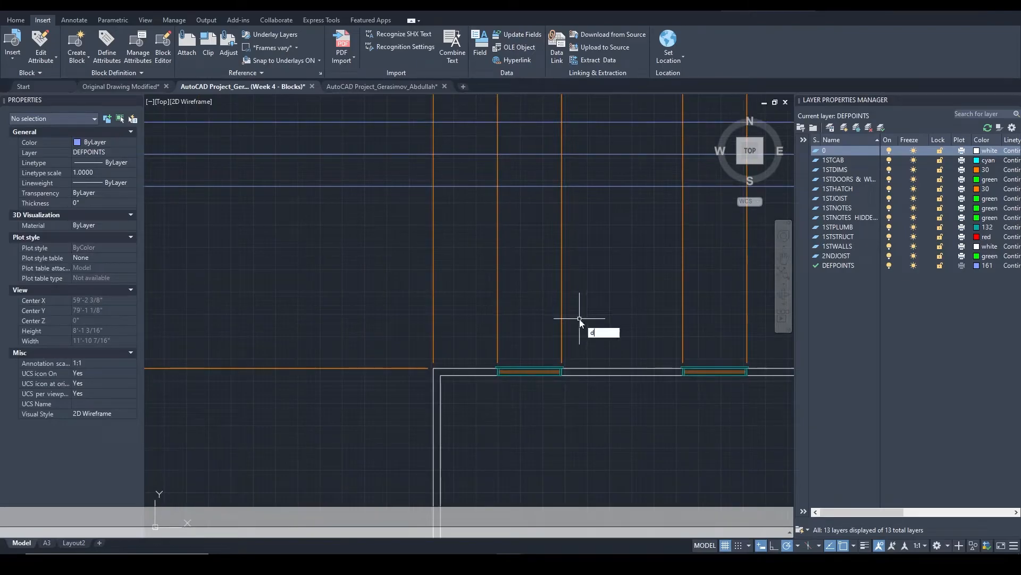
{"action": "type", "text": "dli"}
{"action": "key", "text": "Return"}
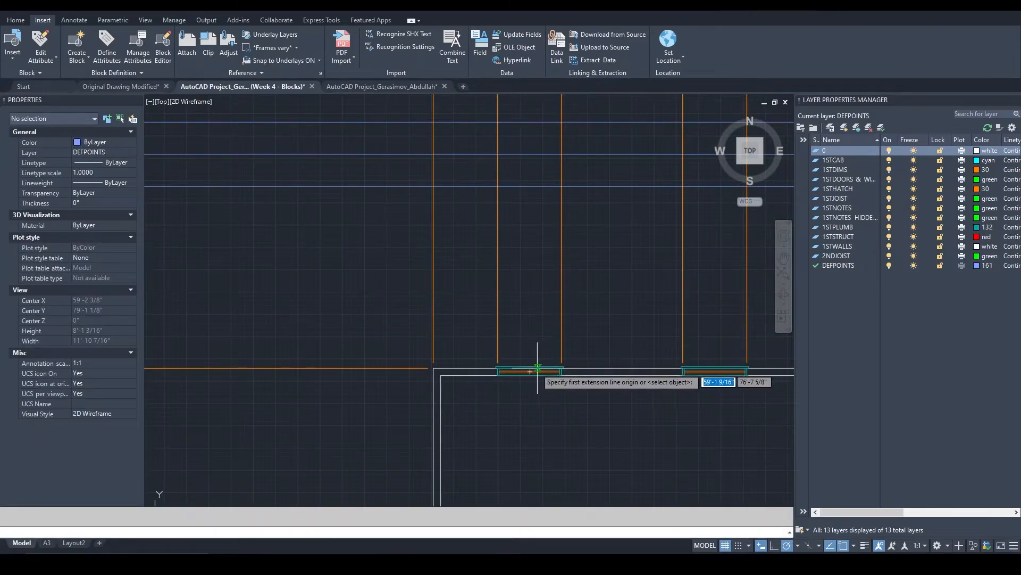
{"action": "left_click", "coordinate": [434, 367]}
{"action": "left_click", "coordinate": [530, 371]}
{"action": "left_click", "coordinate": [531, 248]}
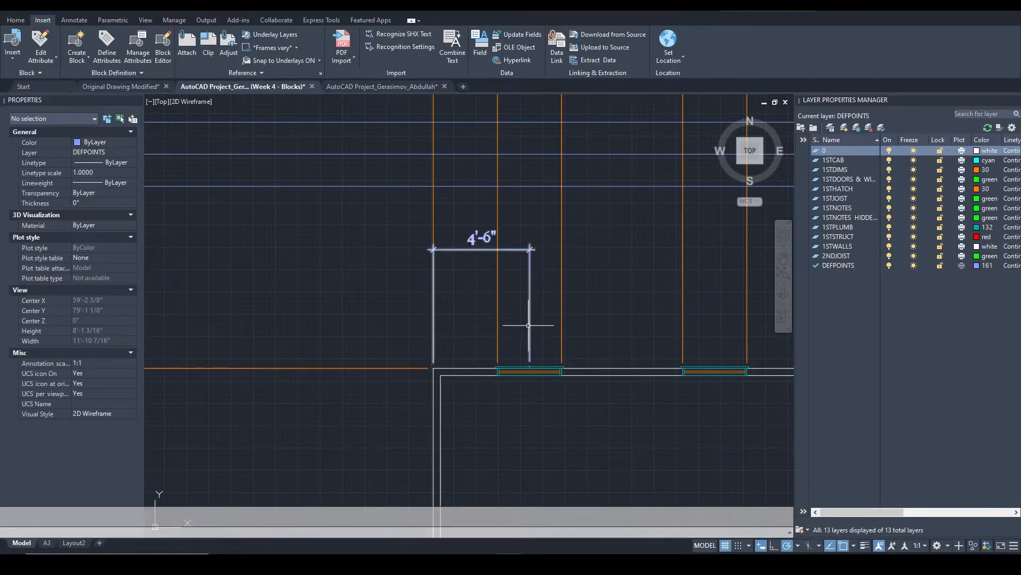
{"action": "left_click_drag", "start_coordinate": [541, 239], "coordinate": [515, 290]}
{"action": "key", "text": "Delete"}
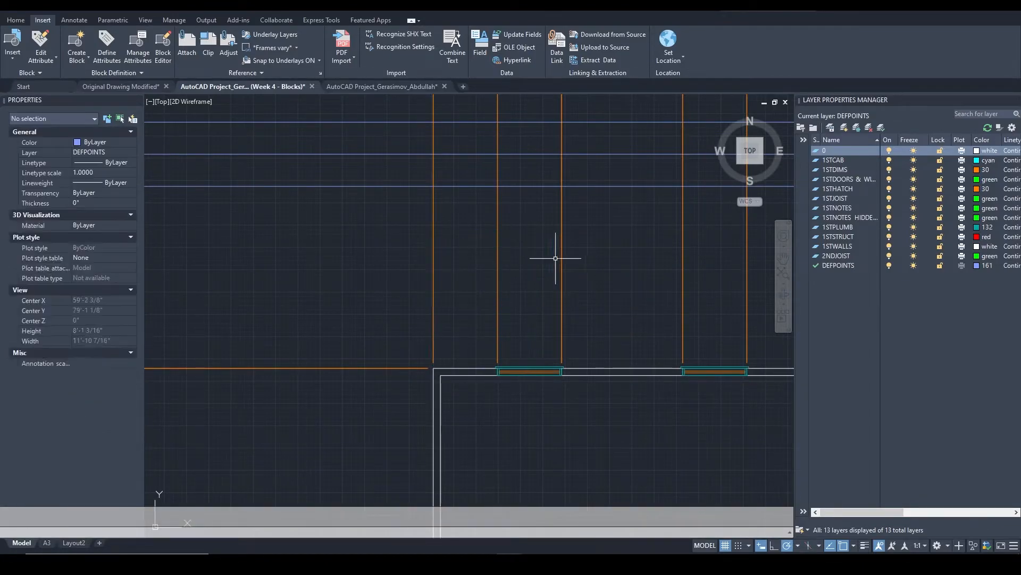
Examine how the dimension extension lines meet both edges of the first window and follow them up to the dimension string
{"action": "scroll", "coordinate": [504, 330], "scroll_direction": "up", "scroll_amount": 4}
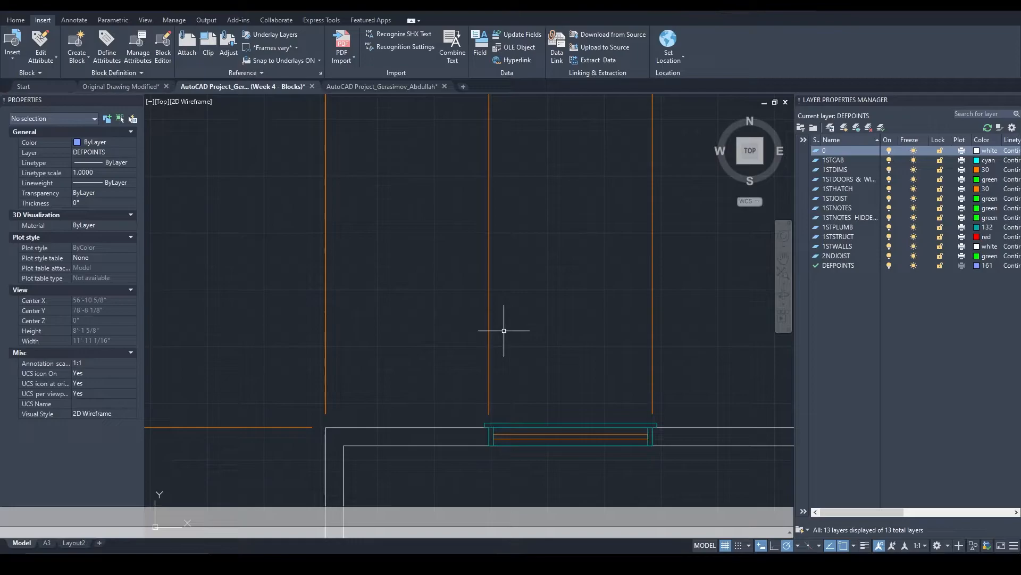
{"action": "middle_click_drag", "start_coordinate": [558, 317], "coordinate": [473, 237]}
{"action": "scroll", "coordinate": [420, 366], "scroll_direction": "up", "scroll_amount": 4}
{"action": "middle_click_drag", "start_coordinate": [443, 366], "coordinate": [382, 276]}
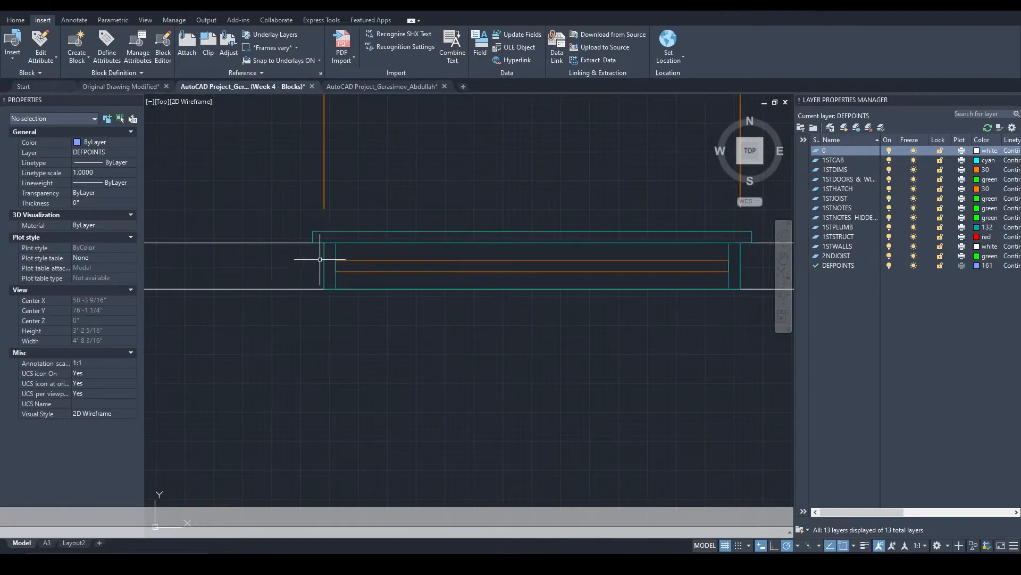
{"action": "middle_click_drag", "start_coordinate": [606, 268], "coordinate": [466, 266]}
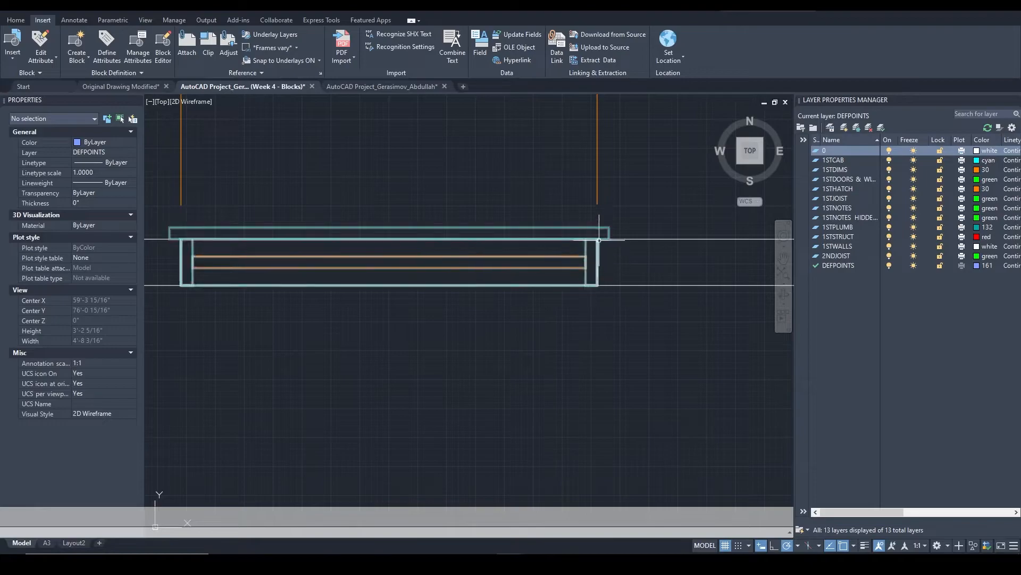
{"action": "scroll", "coordinate": [600, 260], "scroll_direction": "down", "scroll_amount": 5}
{"action": "middle_click_drag", "start_coordinate": [588, 171], "coordinate": [545, 341]}
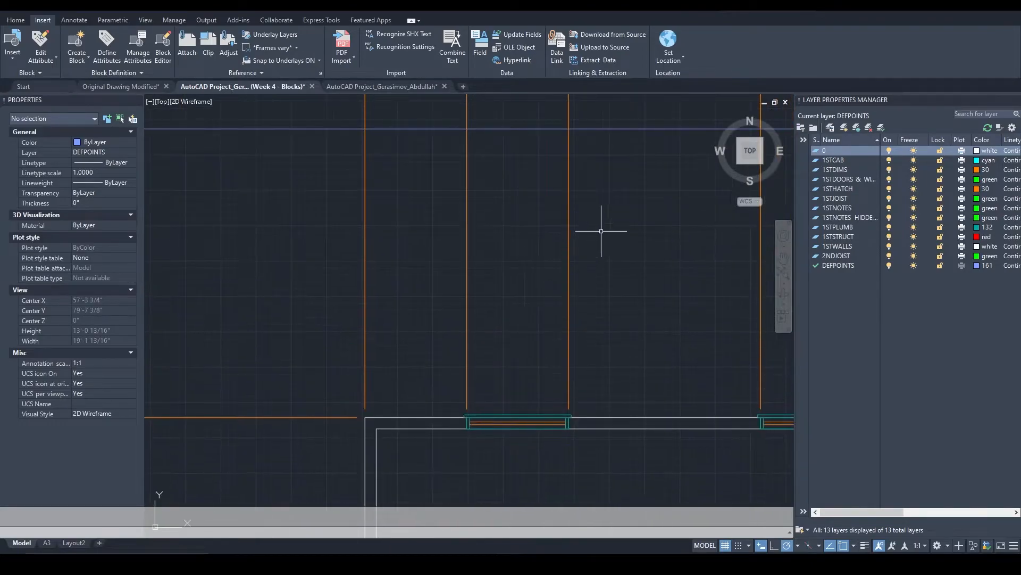
{"action": "middle_click_drag", "start_coordinate": [570, 225], "coordinate": [535, 353]}
{"action": "scroll", "coordinate": [535, 353], "scroll_direction": "down", "scroll_amount": 2}
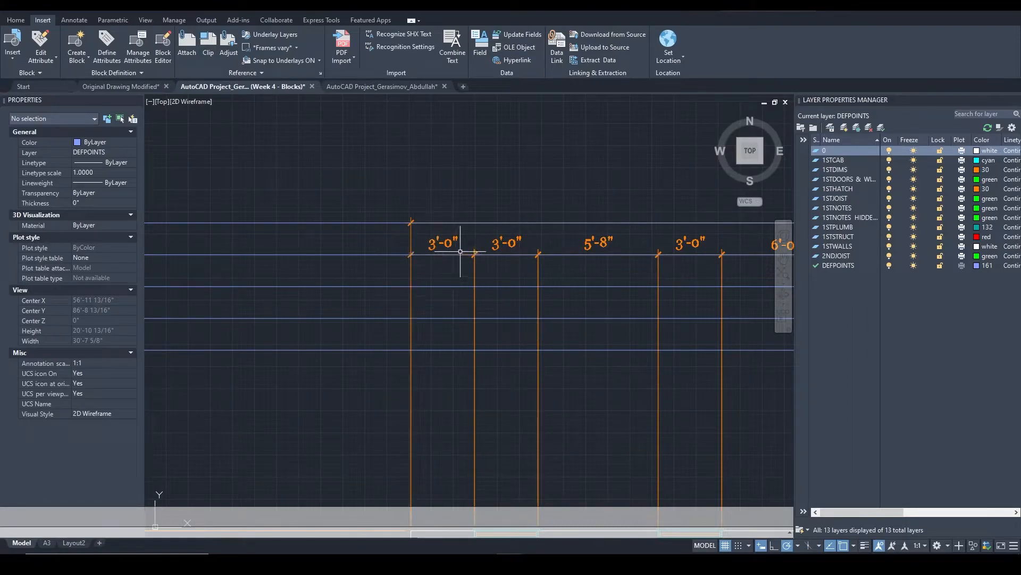
Trace the dimension extension lines back down to the upper wall's first window and select that window block
{"action": "mouse_move", "coordinate": [467, 261]}
{"action": "middle_mouse_down"}
{"action": "mouse_move", "coordinate": [468, 303]}
{"action": "mouse_move", "coordinate": [447, 170]}
{"action": "middle_mouse_up"}
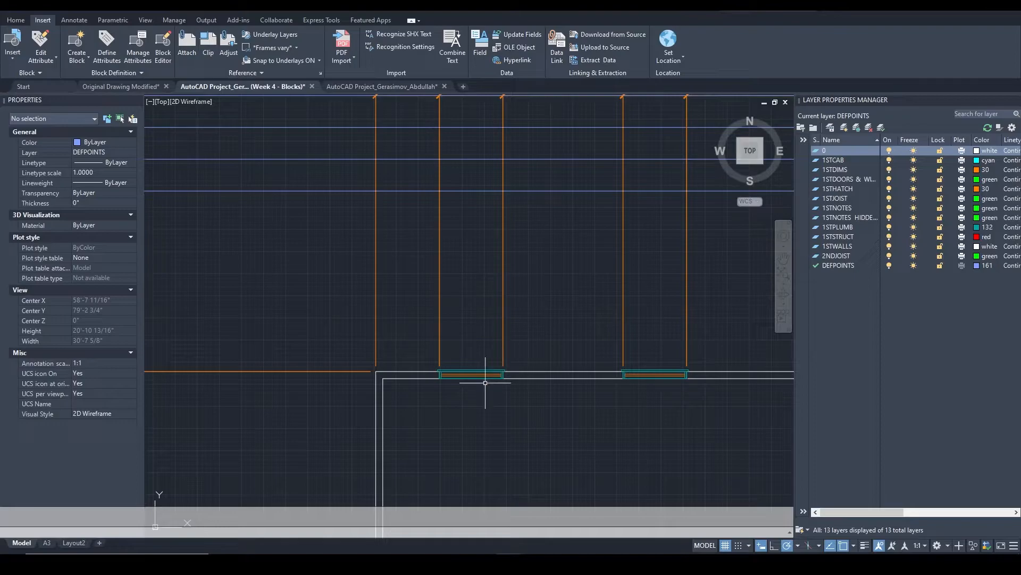
{"action": "scroll", "coordinate": [429, 369], "scroll_direction": "down", "scroll_amount": 2}
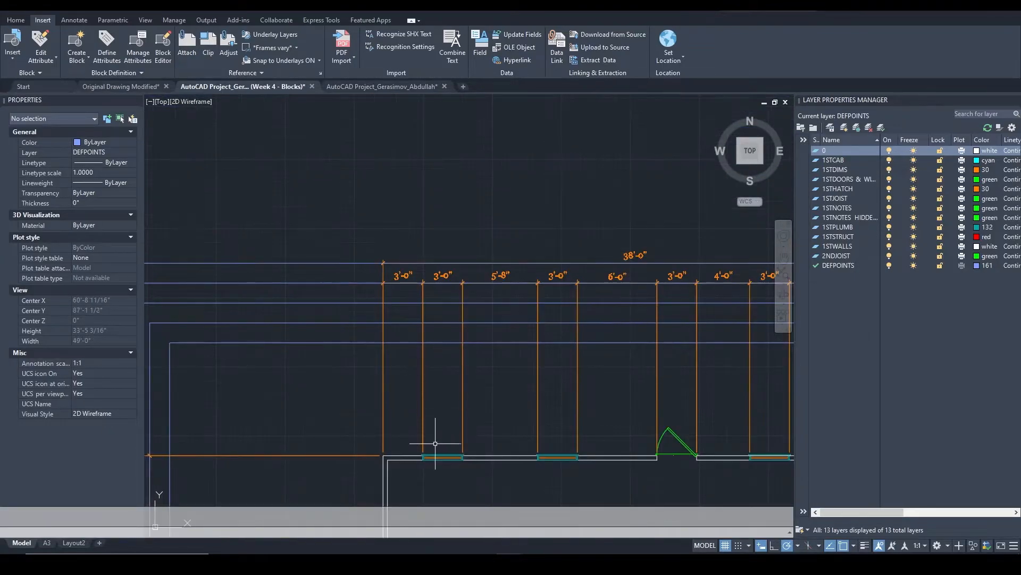
{"action": "scroll", "coordinate": [448, 467], "scroll_direction": "up", "scroll_amount": 2}
{"action": "left_click", "coordinate": [457, 448]}
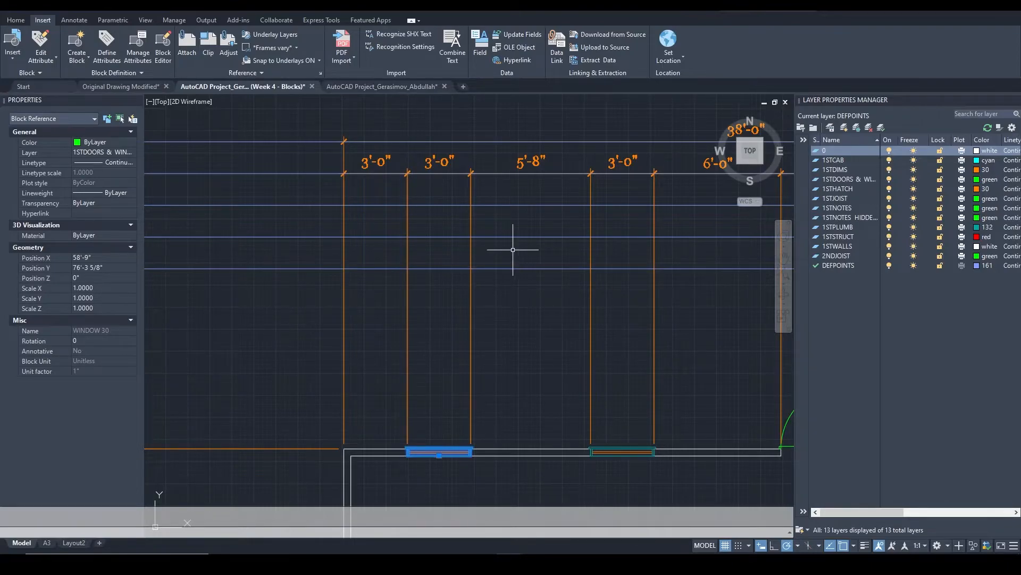
Look up the matching window in the window row of the block table and clear the selection
{"action": "scroll", "coordinate": [520, 246], "scroll_direction": "down", "scroll_amount": 5}
{"action": "middle_click_drag", "start_coordinate": [565, 160], "coordinate": [553, 320]}
{"action": "scroll", "coordinate": [499, 287], "scroll_direction": "down", "scroll_amount": 6}
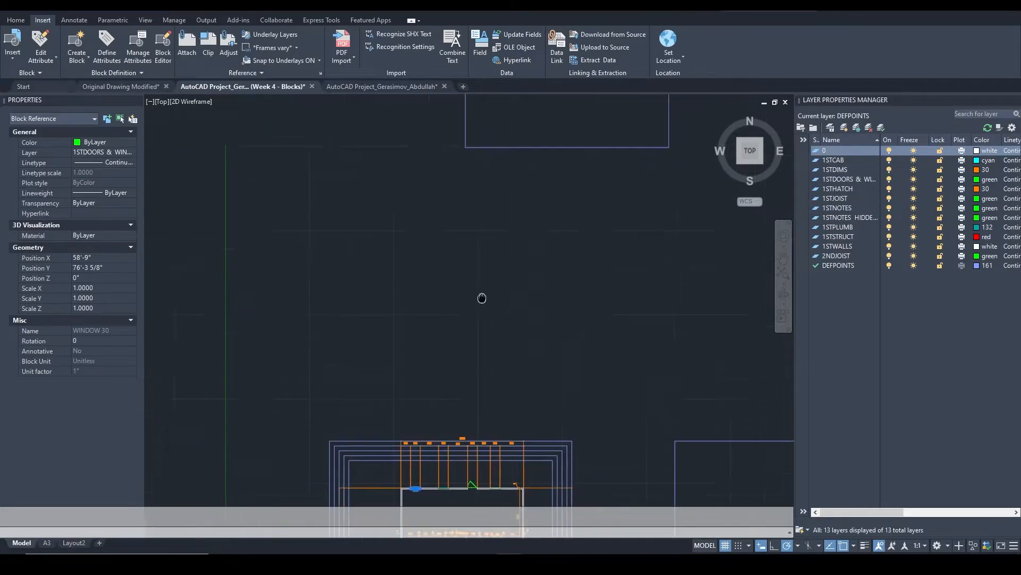
{"action": "middle_click_drag", "start_coordinate": [511, 235], "coordinate": [559, 201]}
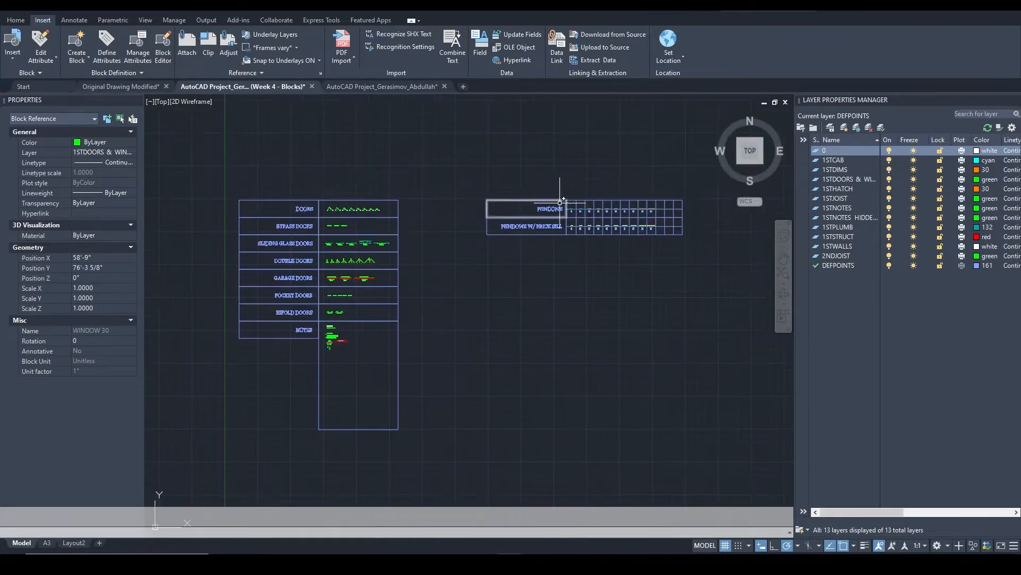
{"action": "scroll", "coordinate": [620, 228], "scroll_direction": "up", "scroll_amount": 4}
{"action": "middle_click_drag", "start_coordinate": [631, 226], "coordinate": [516, 234]}
{"action": "scroll", "coordinate": [591, 215], "scroll_direction": "up", "scroll_amount": 4}
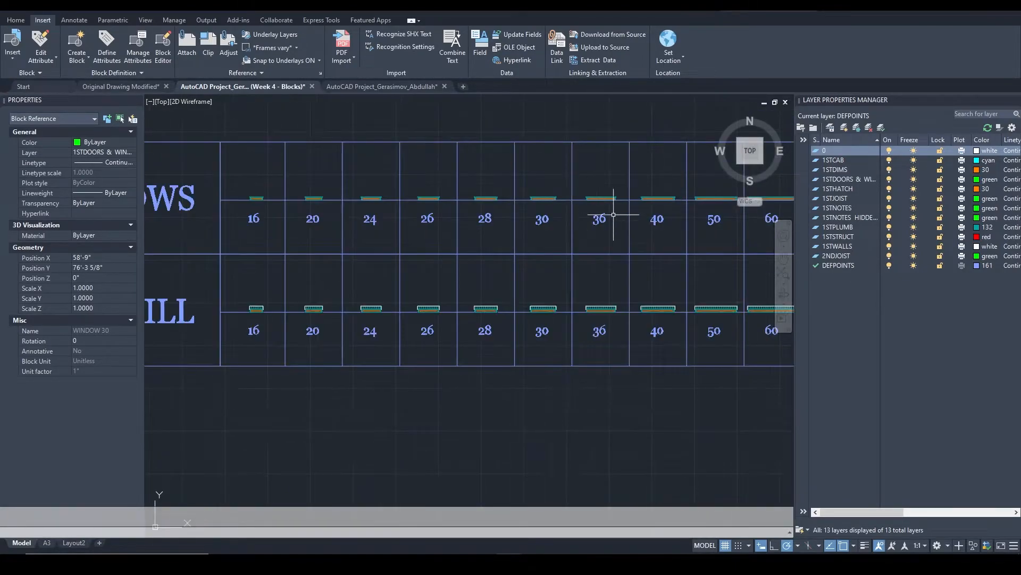
{"action": "scroll", "coordinate": [585, 223], "scroll_direction": "up", "scroll_amount": 2}
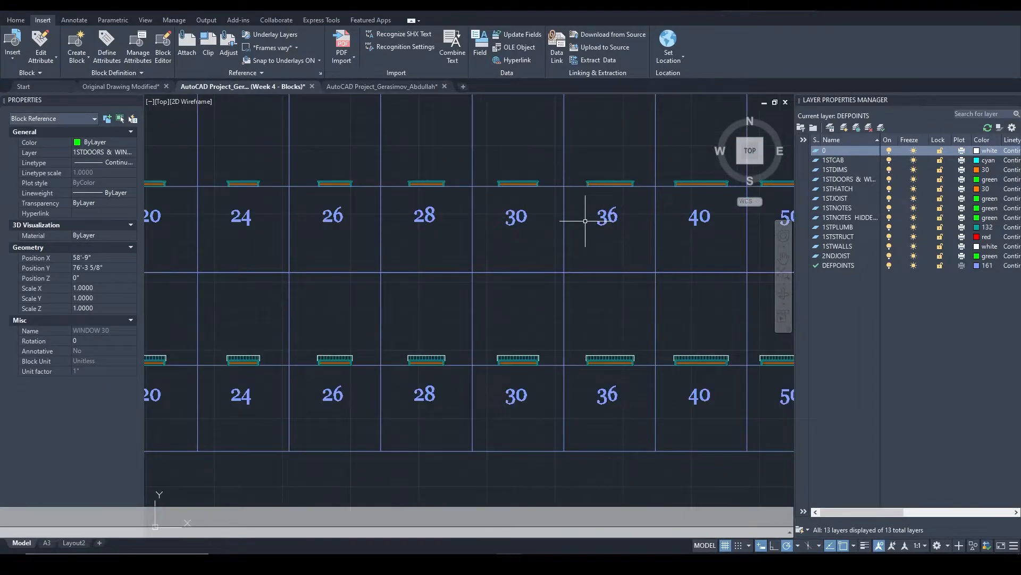
{"action": "key", "text": "Escape"}
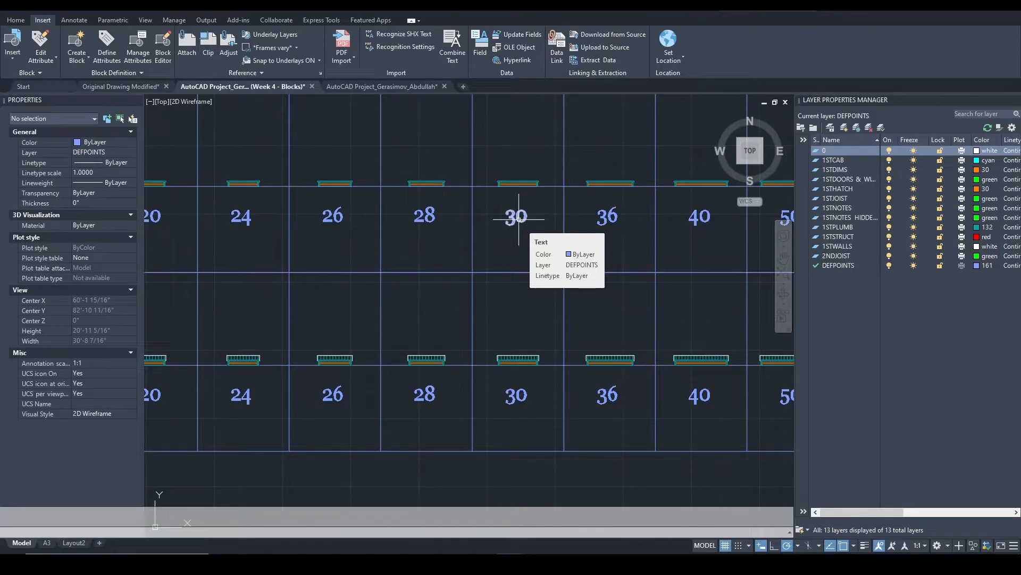
Measure the 36 window's width between its outer frame edges with a linear dimension, without placing it
{"action": "middle_click_drag", "start_coordinate": [625, 225], "coordinate": [520, 221]}
{"action": "scroll", "coordinate": [528, 209], "scroll_direction": "up", "scroll_amount": 4}
{"action": "scroll", "coordinate": [527, 255], "scroll_direction": "down", "scroll_amount": 2}
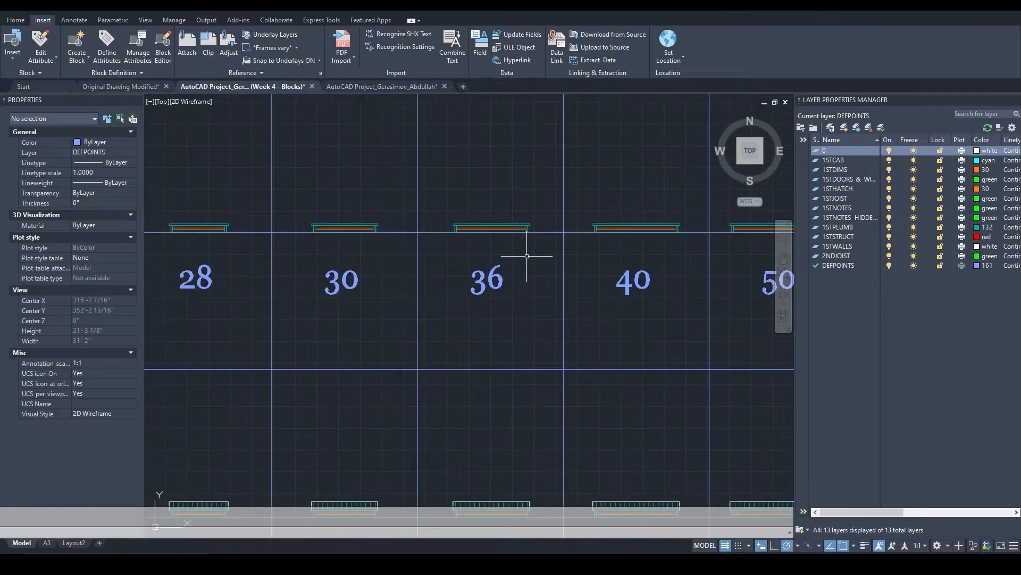
{"action": "type", "text": "li"}
{"action": "key", "text": "Return"}
{"action": "scroll", "coordinate": [479, 223], "scroll_direction": "up", "scroll_amount": 4}
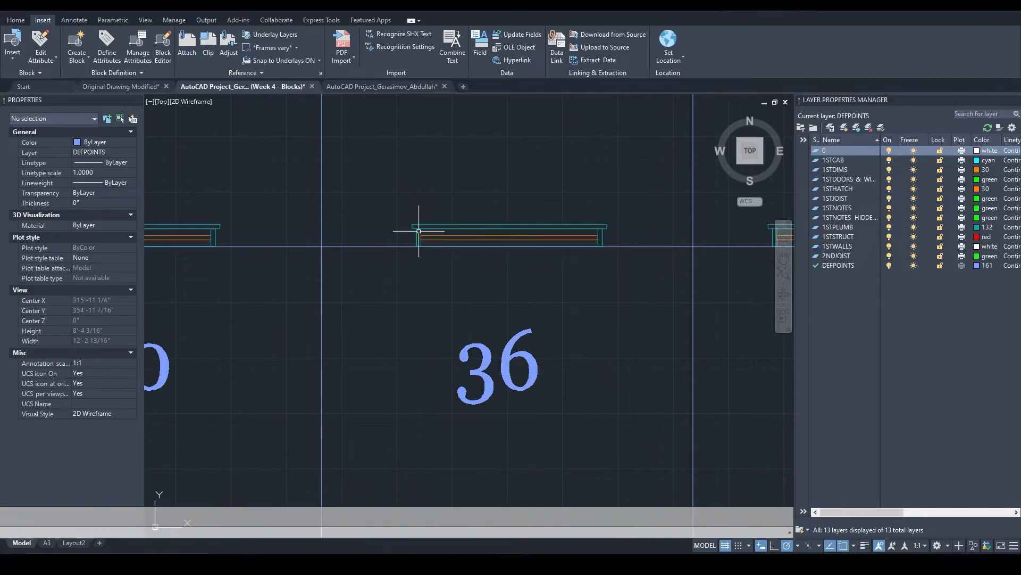
{"action": "left_click", "coordinate": [416, 234]}
{"action": "left_click", "coordinate": [603, 234]}
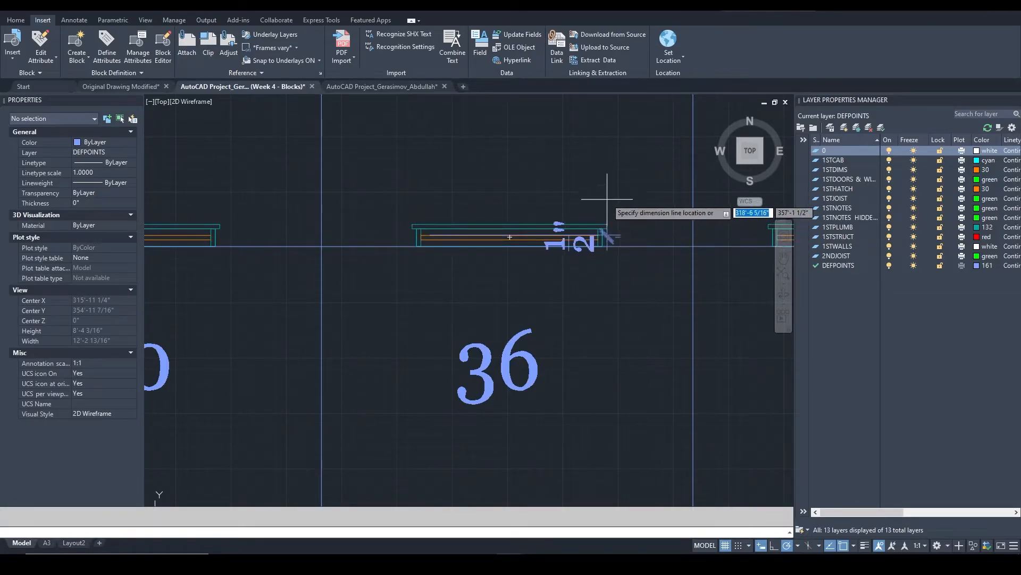
{"action": "scroll", "coordinate": [562, 163], "scroll_direction": "down", "scroll_amount": 3}
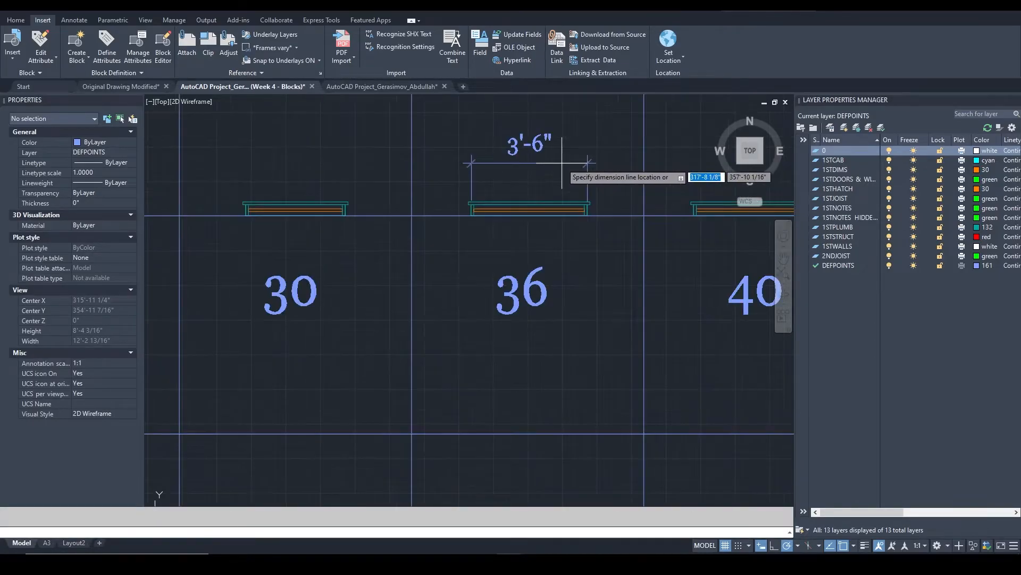
{"action": "key", "text": "Escape"}
Copy the 30 window from the block table and paste it just below the upper wall's first window
{"action": "scroll", "coordinate": [506, 167], "scroll_direction": "down", "scroll_amount": 3}
{"action": "left_click", "coordinate": [471, 180]}
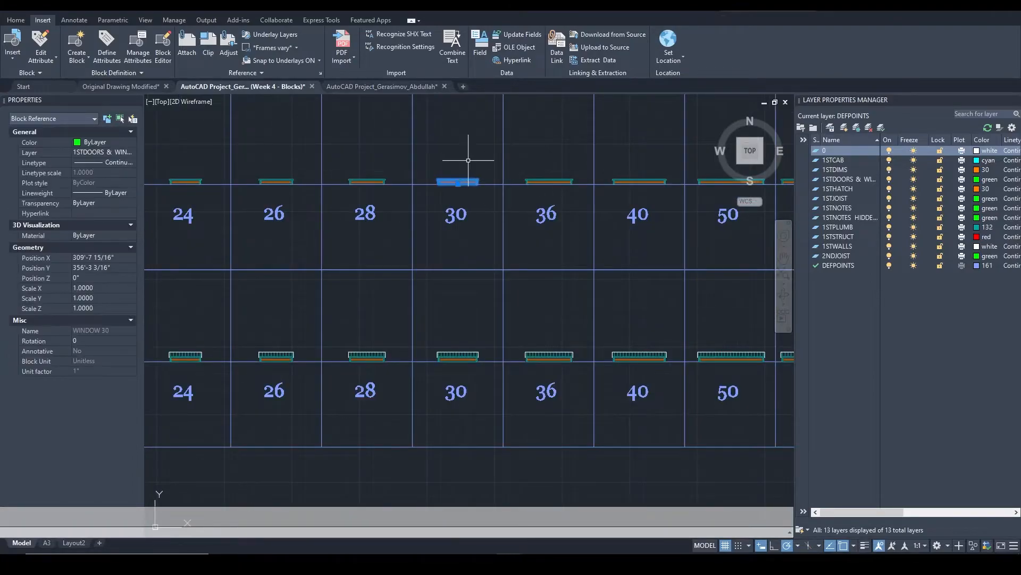
{"action": "middle_click_drag", "start_coordinate": [468, 159], "coordinate": [492, 194]}
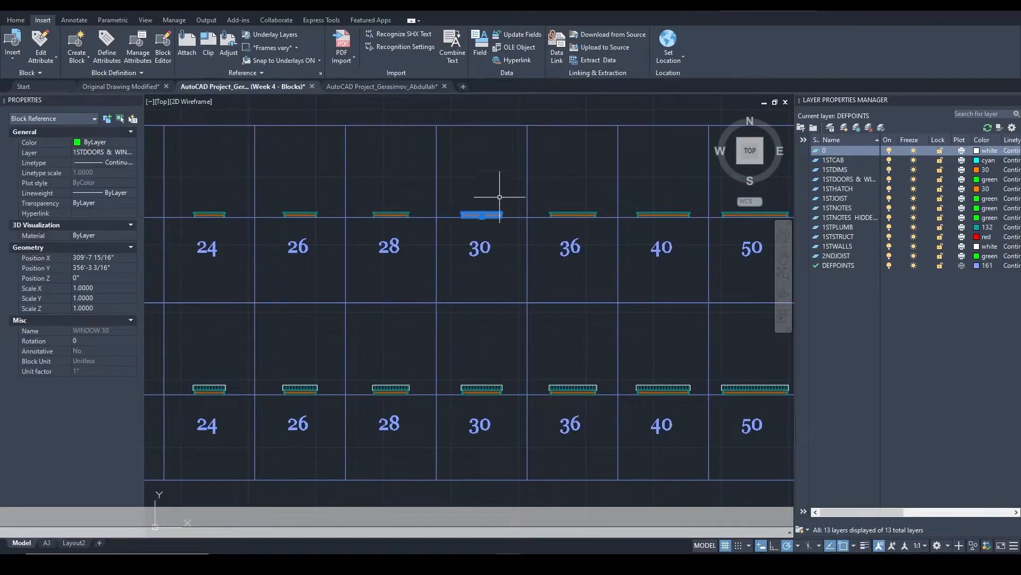
{"action": "scroll", "coordinate": [511, 282], "scroll_direction": "down", "scroll_amount": 6}
{"action": "middle_click_drag", "start_coordinate": [528, 295], "coordinate": [524, 227]}
{"action": "scroll", "coordinate": [428, 262], "scroll_direction": "up", "scroll_amount": 8}
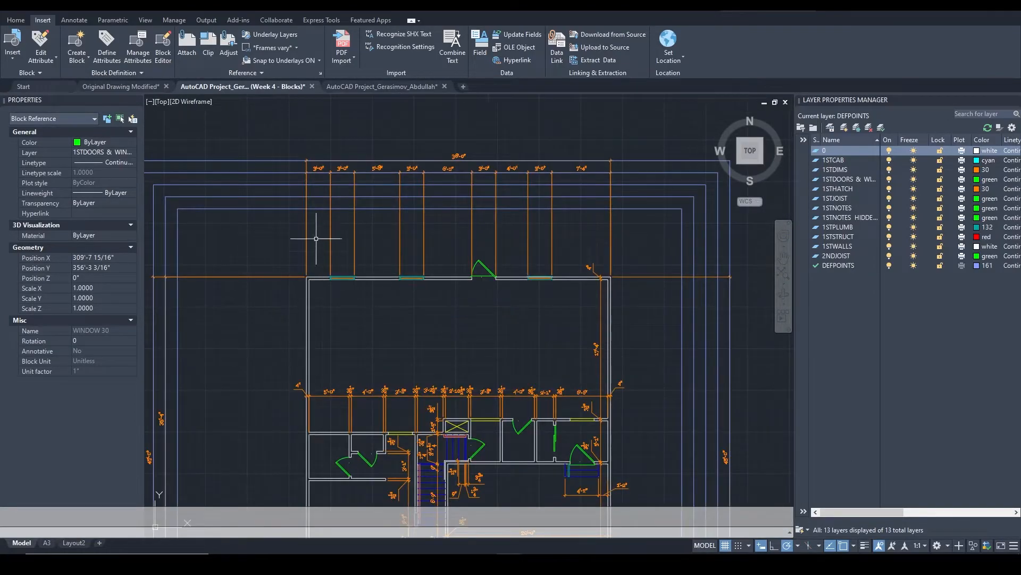
{"action": "scroll", "coordinate": [349, 319], "scroll_direction": "up", "scroll_amount": 5}
{"action": "key", "text": "Escape"}
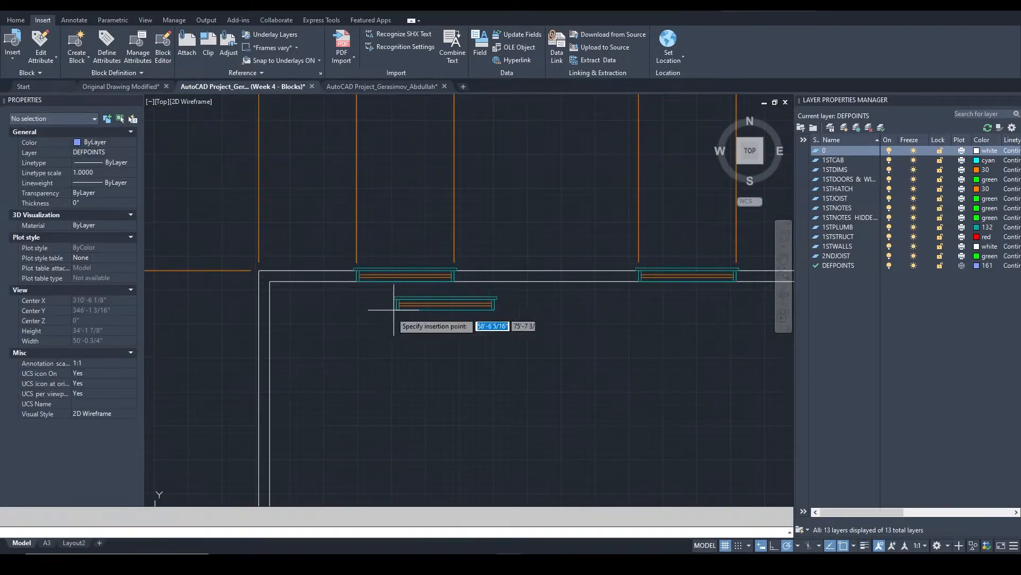
{"action": "scroll", "coordinate": [365, 243], "scroll_direction": "down", "scroll_amount": 3}
{"action": "middle_click_drag", "start_coordinate": [365, 243], "coordinate": [365, 293]}
Move the pasted window by its upper-left frame corner onto the first window's upper-left corner at the outer wall face
{"action": "scroll", "coordinate": [365, 292], "scroll_direction": "up", "scroll_amount": 6}
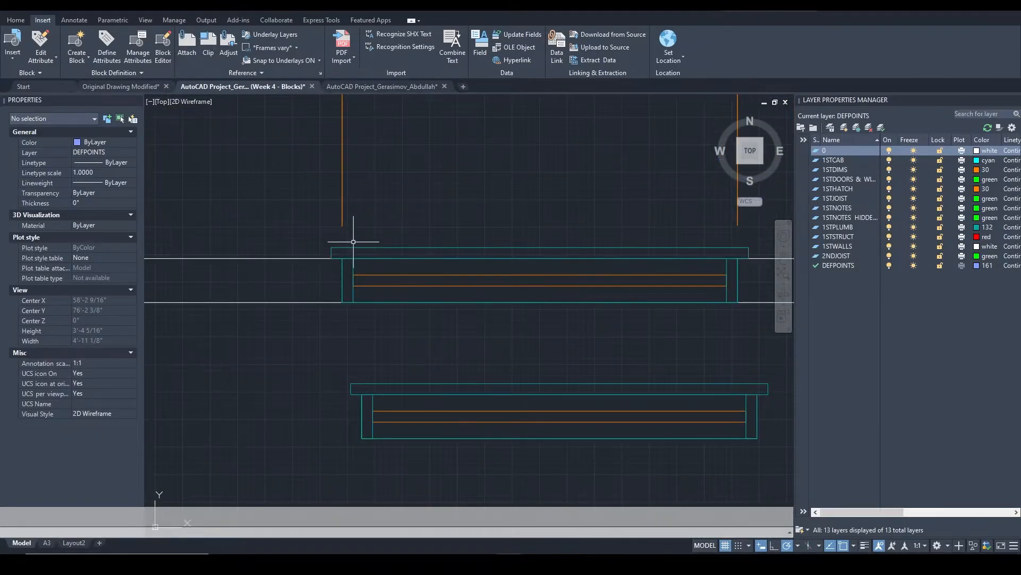
{"action": "scroll", "coordinate": [345, 261], "scroll_direction": "up", "scroll_amount": 2}
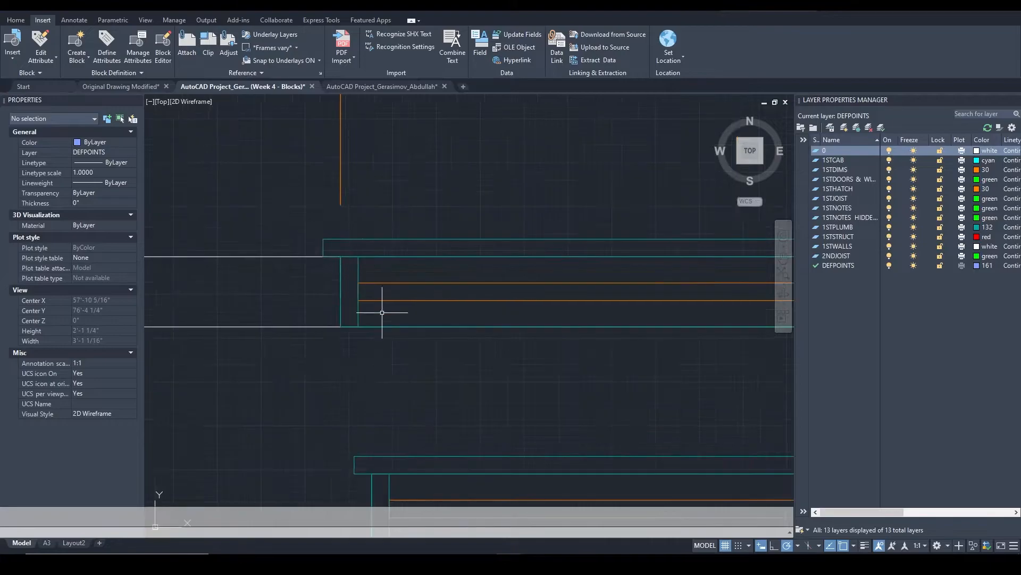
{"action": "scroll", "coordinate": [432, 399], "scroll_direction": "down", "scroll_amount": 4}
{"action": "left_click", "coordinate": [462, 394]}
{"action": "left_click", "coordinate": [389, 444]}
{"action": "scroll", "coordinate": [412, 431], "scroll_direction": "up", "scroll_amount": 2}
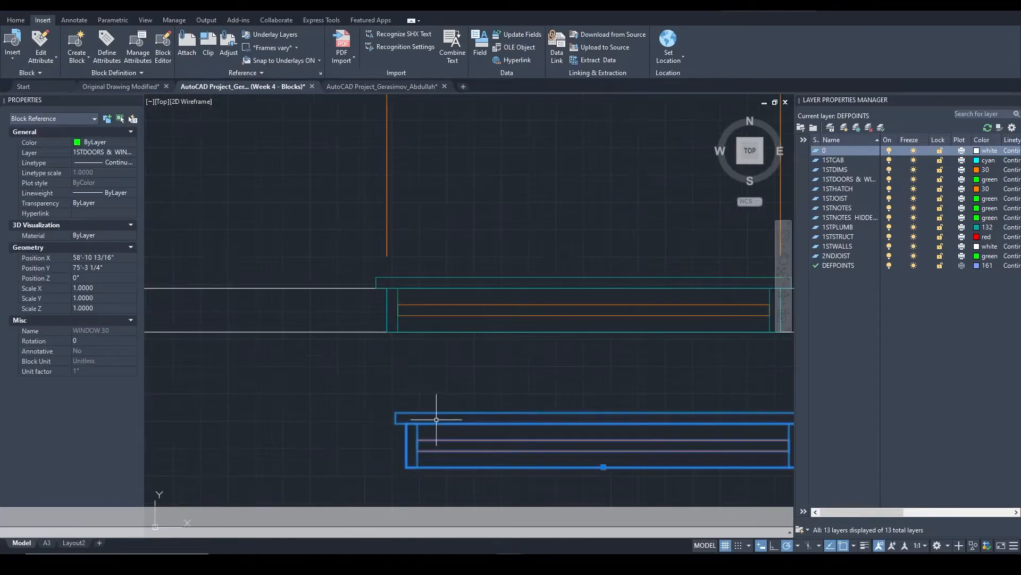
{"action": "type", "text": "m"}
{"action": "key", "text": "Return"}
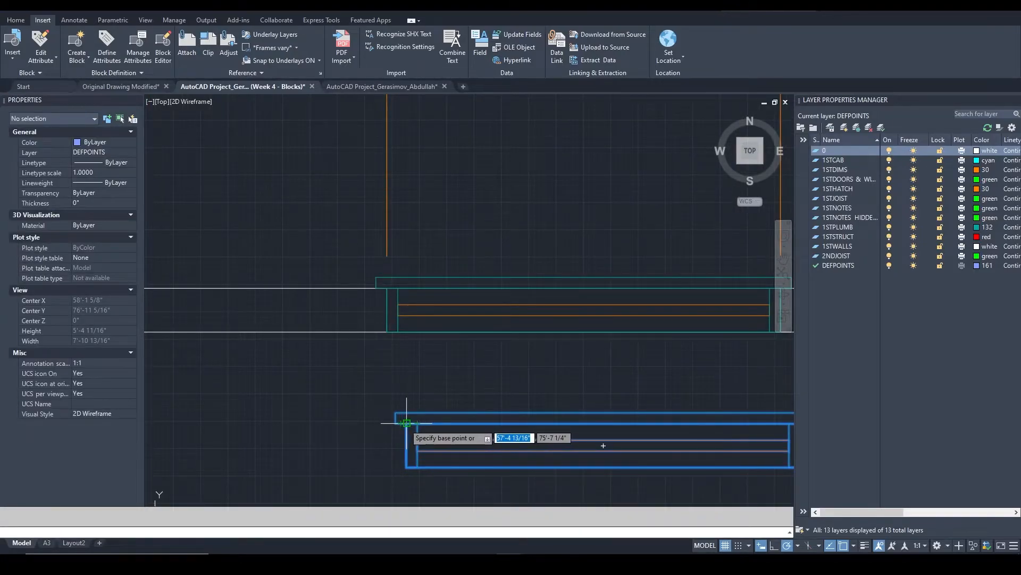
{"action": "left_click", "coordinate": [406, 423]}
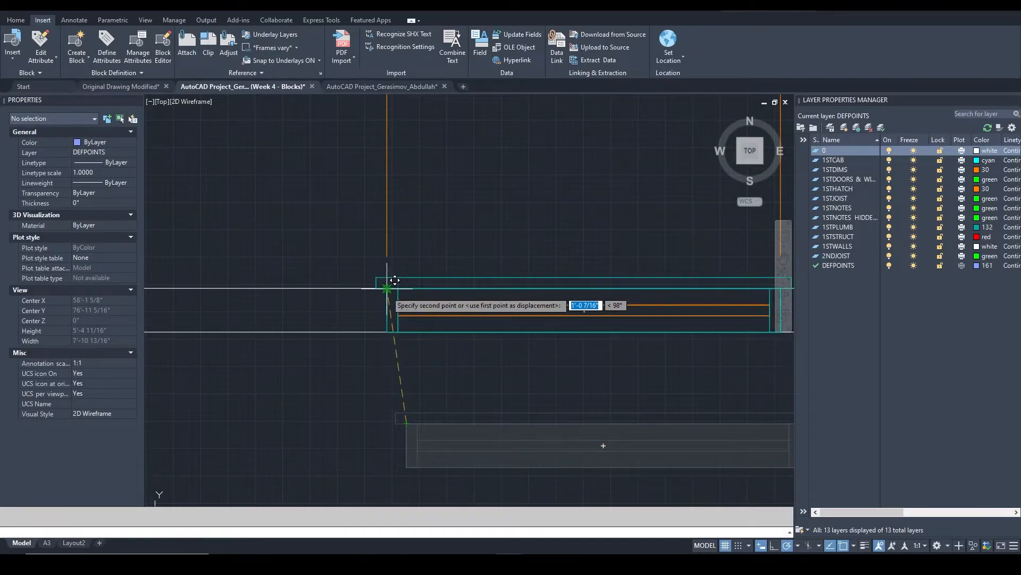
{"action": "left_click", "coordinate": [395, 280]}
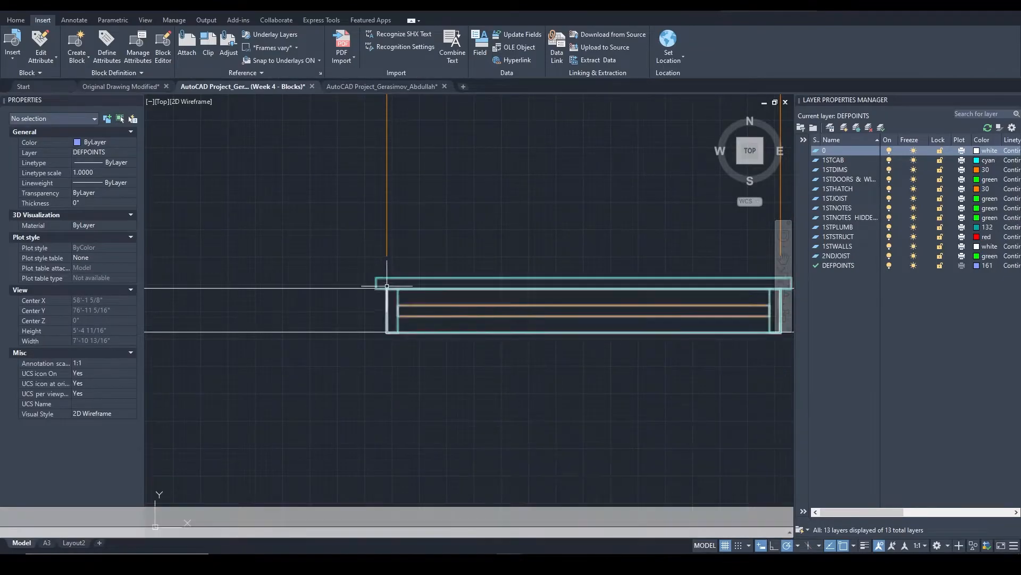
Check the inner wall polyline that runs along the first window and clear the selection
{"action": "scroll", "coordinate": [382, 283], "scroll_direction": "down", "scroll_amount": 2}
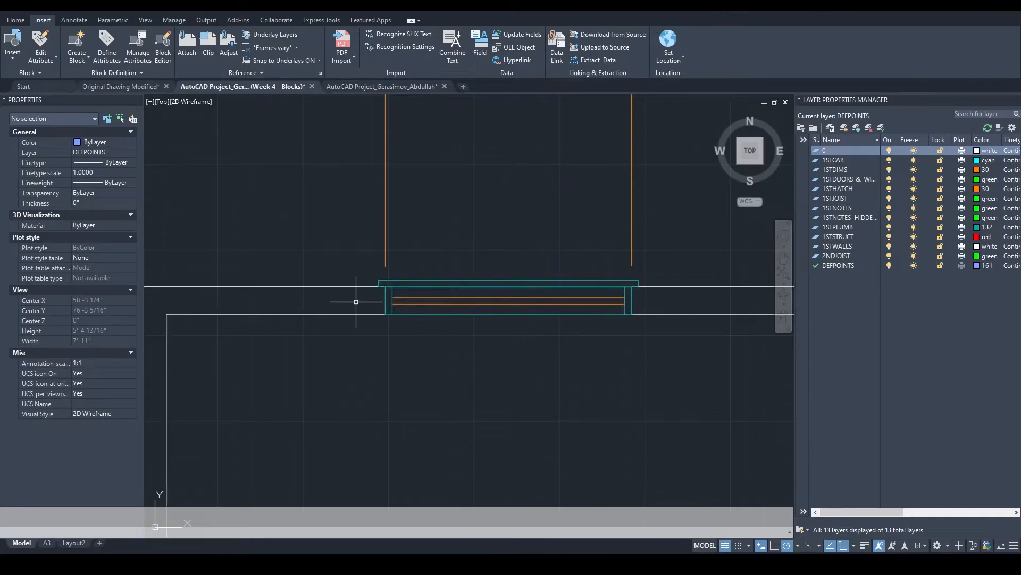
{"action": "left_click", "coordinate": [340, 314]}
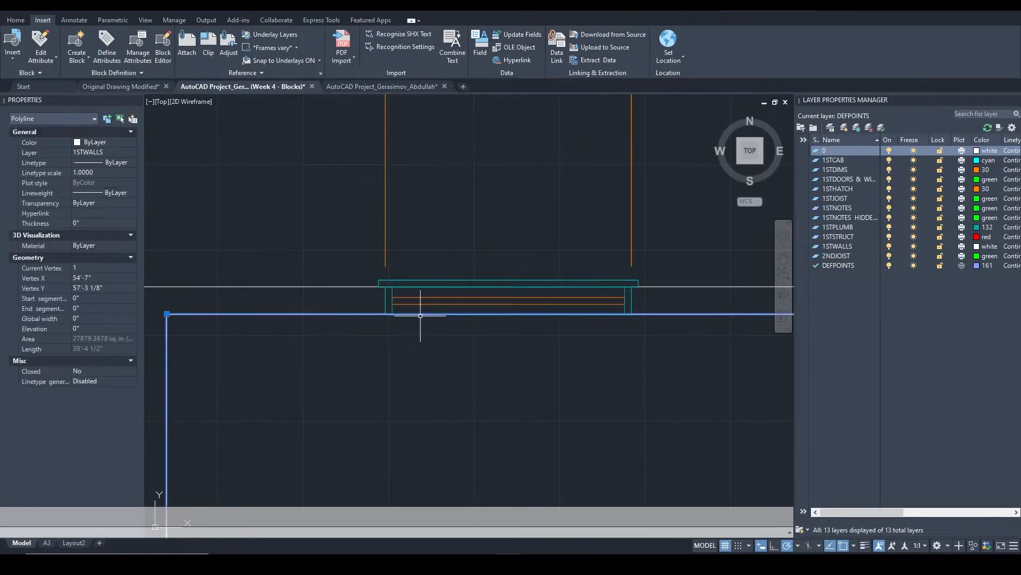
{"action": "key", "text": "Escape"}
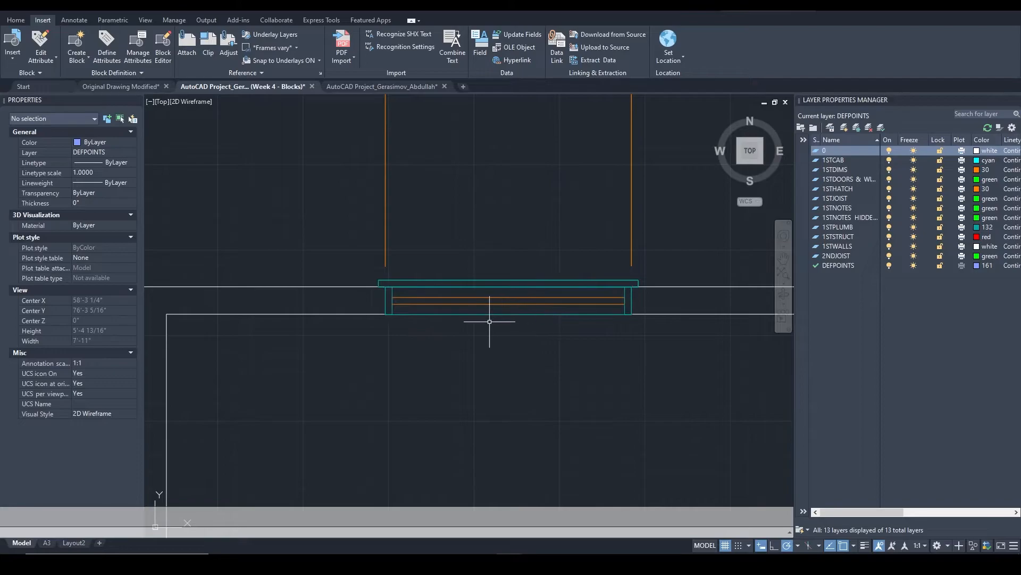
Undo the pasted window's move and erase the extra copy below the upper wall
{"action": "scroll", "coordinate": [489, 321], "scroll_direction": "up", "scroll_amount": 2}
{"action": "scroll", "coordinate": [520, 338], "scroll_direction": "down", "scroll_amount": 3}
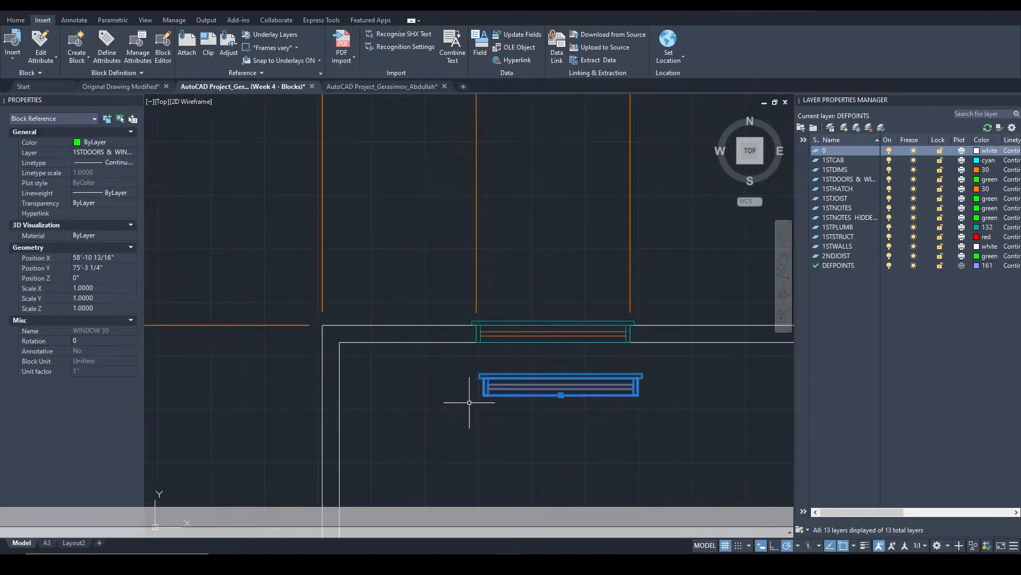
{"action": "scroll", "coordinate": [484, 392], "scroll_direction": "down", "scroll_amount": 6}
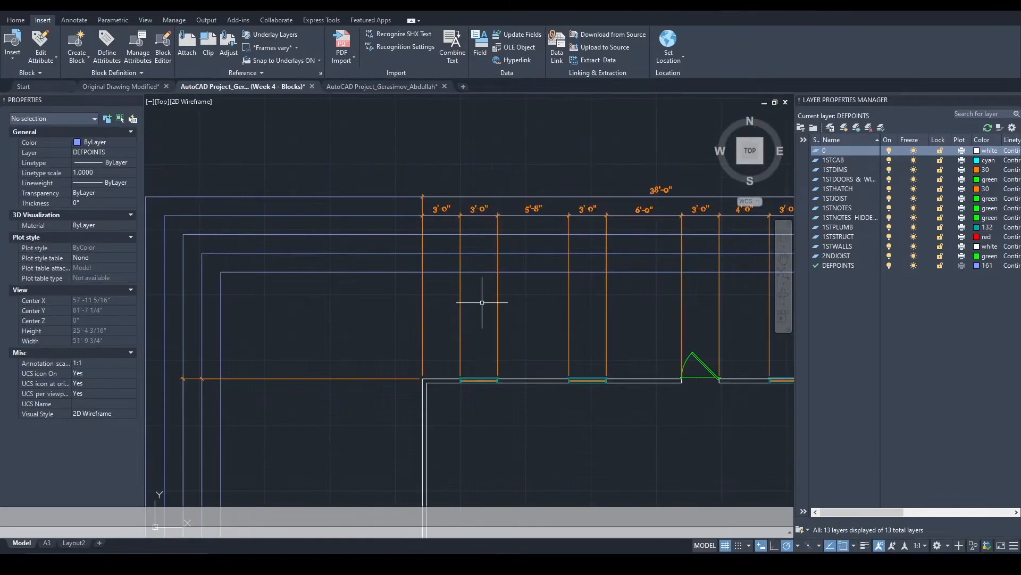
Draw a vertical construction line crossing the first window near its left edge
{"action": "scroll", "coordinate": [468, 406], "scroll_direction": "up", "scroll_amount": 2}
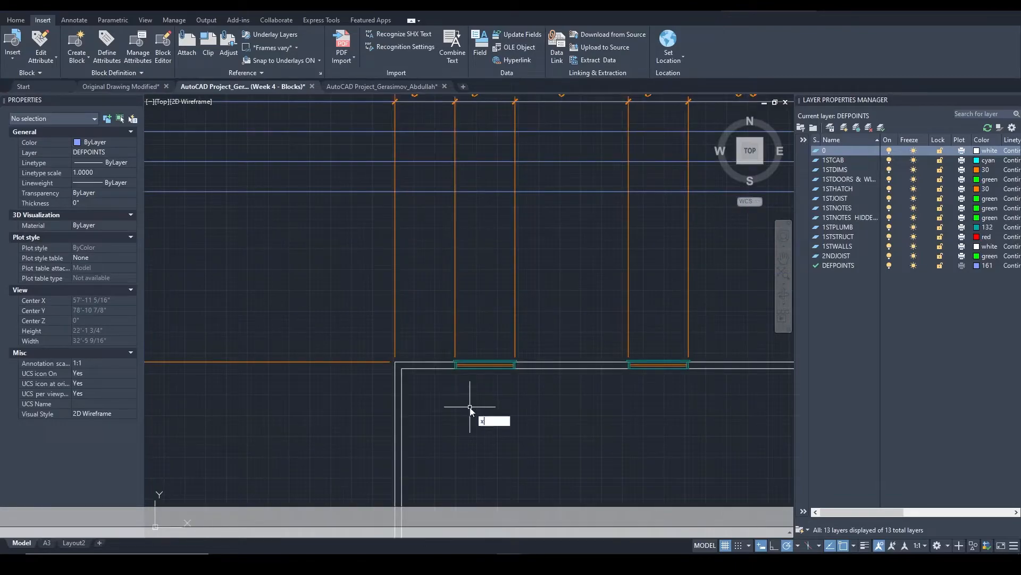
{"action": "key", "text": "Return"}
{"action": "scroll", "coordinate": [468, 401], "scroll_direction": "down", "scroll_amount": 2}
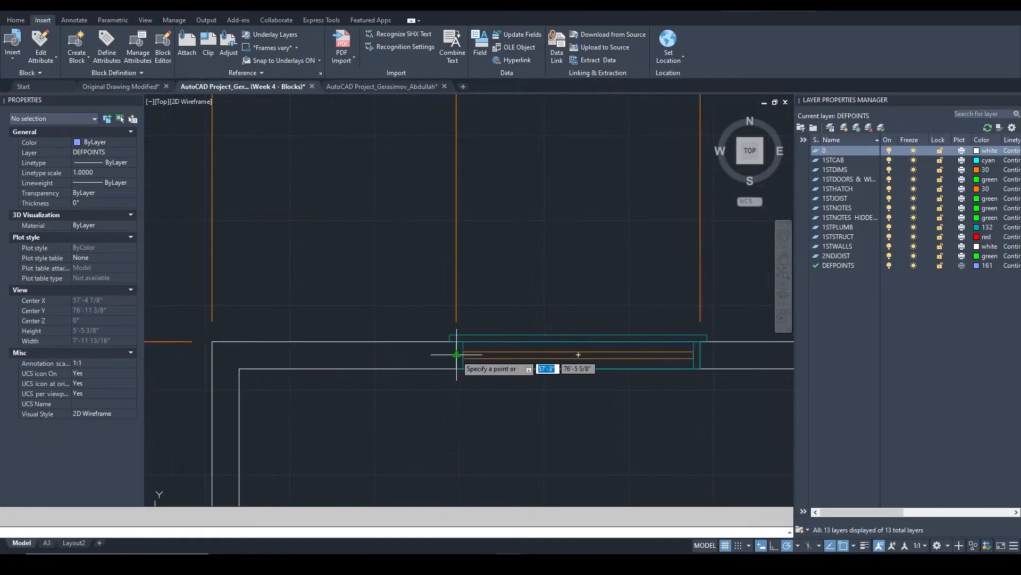
{"action": "type", "text": "xl"}
{"action": "key", "text": "Return"}
{"action": "left_click", "coordinate": [462, 424]}
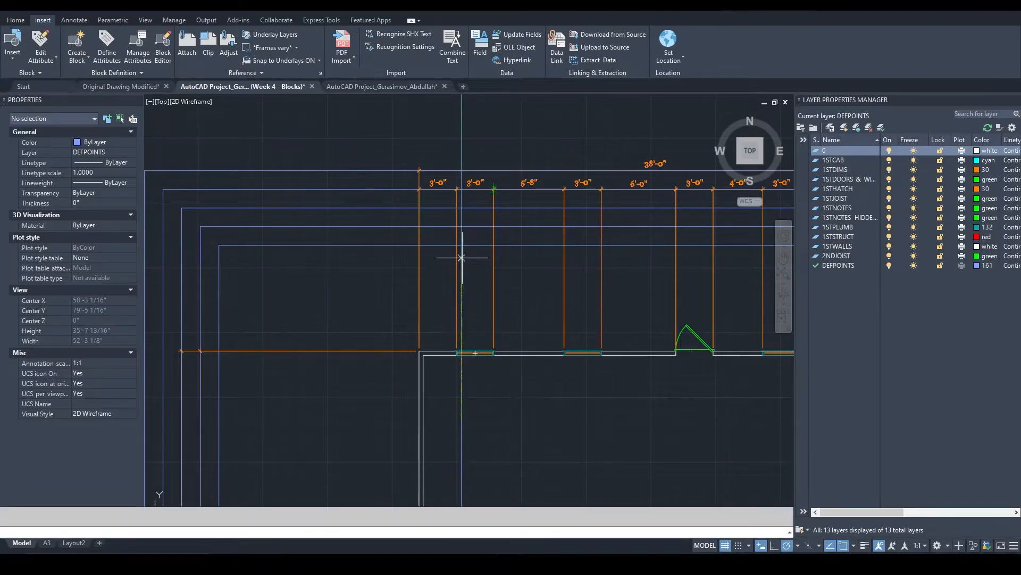
{"action": "left_click", "coordinate": [467, 411]}
{"action": "key", "text": "Return"}
Move the vertical construction line onto the inner face of the left exterior wall
{"action": "left_click", "coordinate": [479, 394]}
{"action": "left_click", "coordinate": [438, 433]}
{"action": "scroll", "coordinate": [453, 389], "scroll_direction": "up", "scroll_amount": 3}
{"action": "type", "text": "m"}
{"action": "key", "text": "Return"}
{"action": "left_click", "coordinate": [490, 389]}
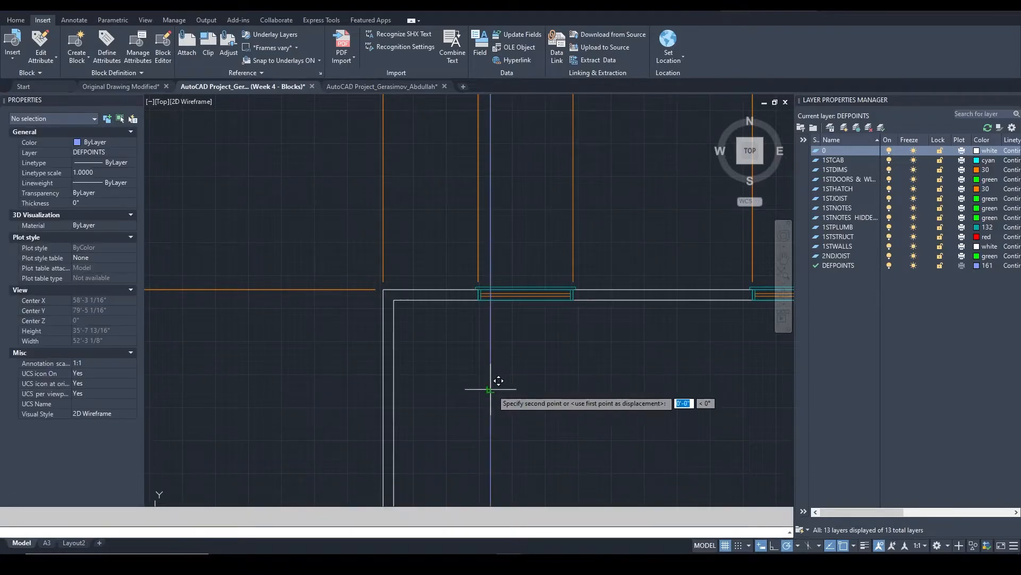
{"action": "left_click", "coordinate": [392, 390]}
Move the construction line 3'-0" to the right of the left wall's inner face
{"action": "left_click", "coordinate": [395, 222]}
{"action": "type", "text": "m"}
{"action": "key", "text": "Return"}
{"action": "left_click", "coordinate": [441, 372]}
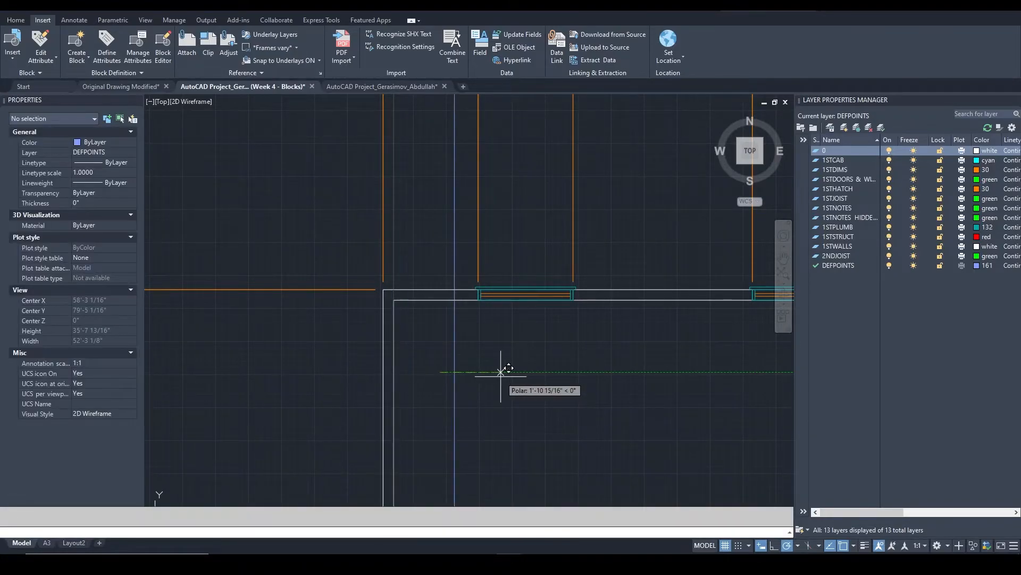
{"action": "left_click", "coordinate": [501, 373]}
{"action": "scroll", "coordinate": [479, 423], "scroll_direction": "up", "scroll_amount": 2}
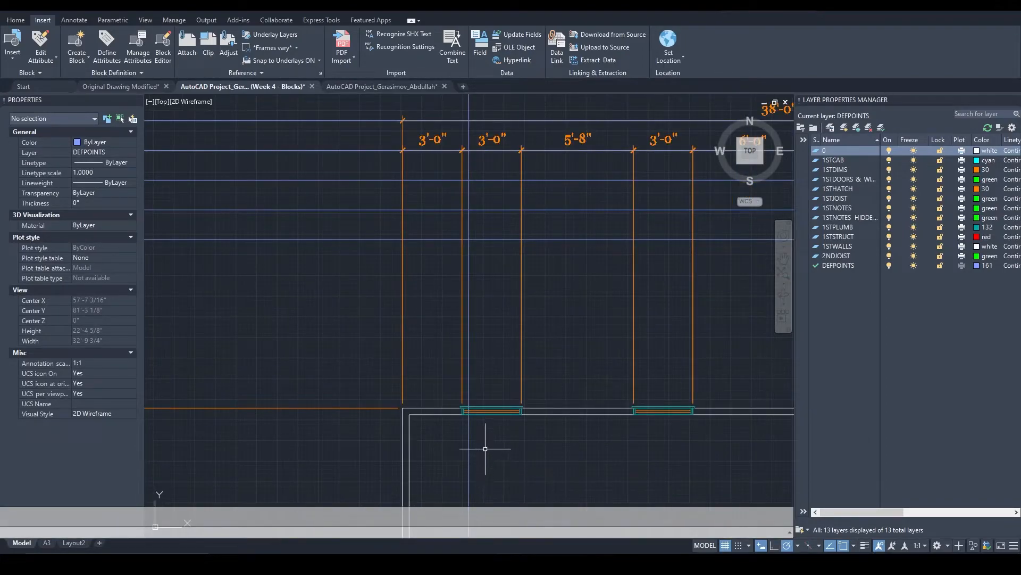
{"action": "left_click", "coordinate": [464, 471]}
{"action": "middle_click_drag", "start_coordinate": [458, 434], "coordinate": [456, 428]}
{"action": "scroll", "coordinate": [455, 426], "scroll_direction": "up", "scroll_amount": 4}
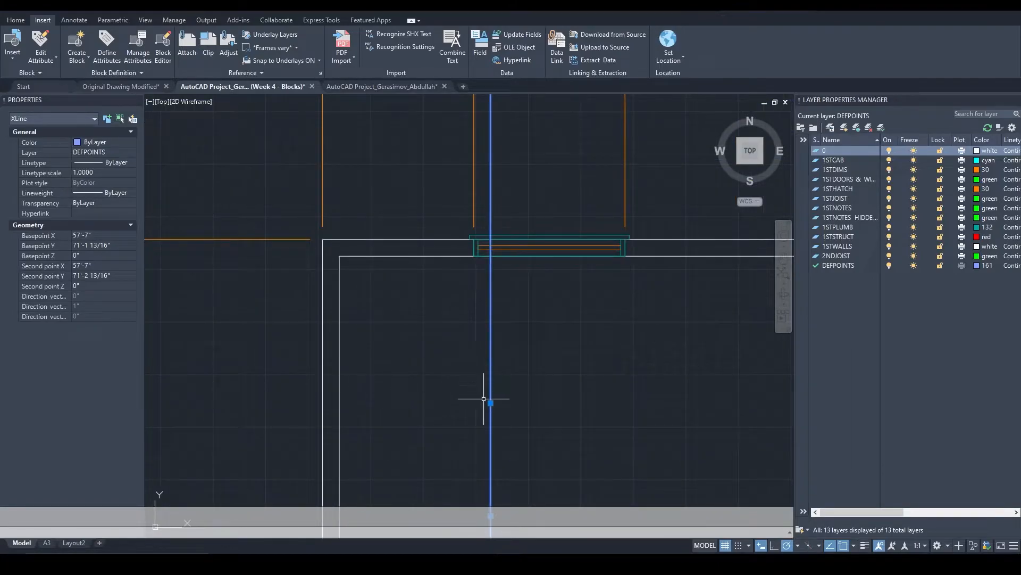
{"action": "type", "text": "m"}
{"action": "key", "text": "Return"}
{"action": "left_click", "coordinate": [490, 365]}
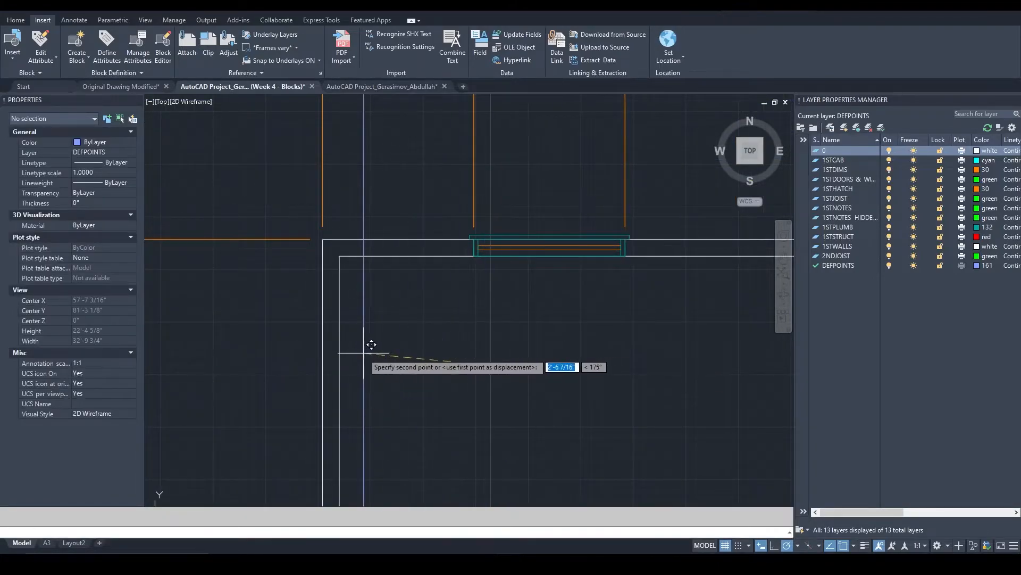
{"action": "key", "text": "Escape"}
Undo the vertical construction line's earlier moves and its placement near the first window
{"action": "scroll", "coordinate": [512, 358], "scroll_direction": "down", "scroll_amount": 6}
{"action": "scroll", "coordinate": [512, 357], "scroll_direction": "up", "scroll_amount": 6}
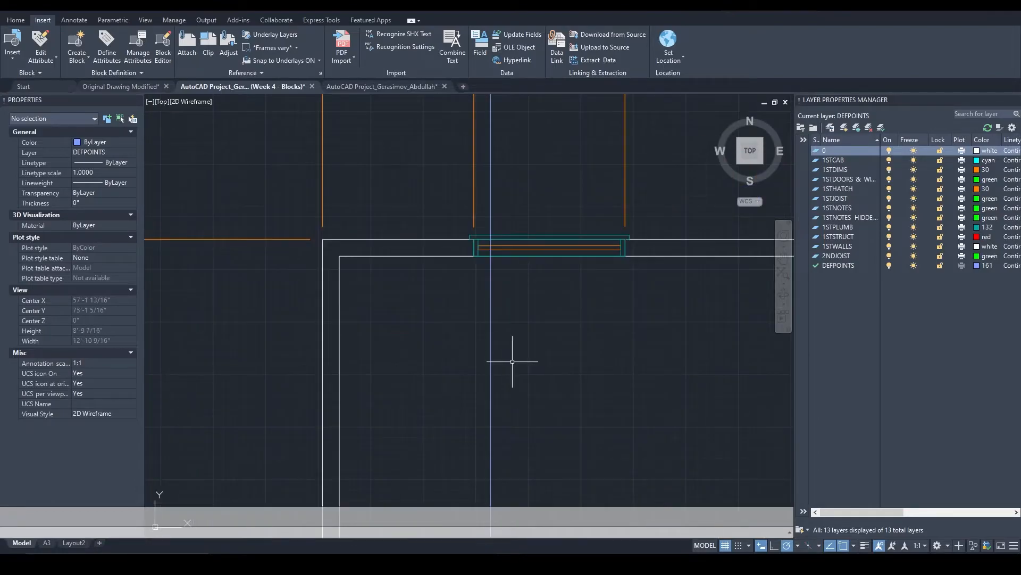
{"action": "scroll", "coordinate": [512, 360], "scroll_direction": "down", "scroll_amount": 2}
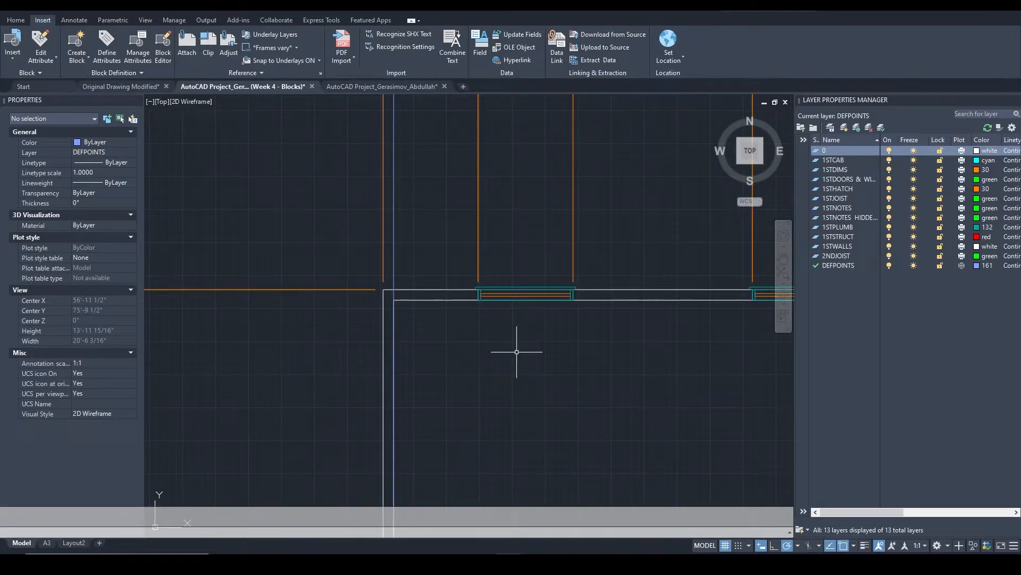
{"action": "scroll", "coordinate": [517, 351], "scroll_direction": "down", "scroll_amount": 4}
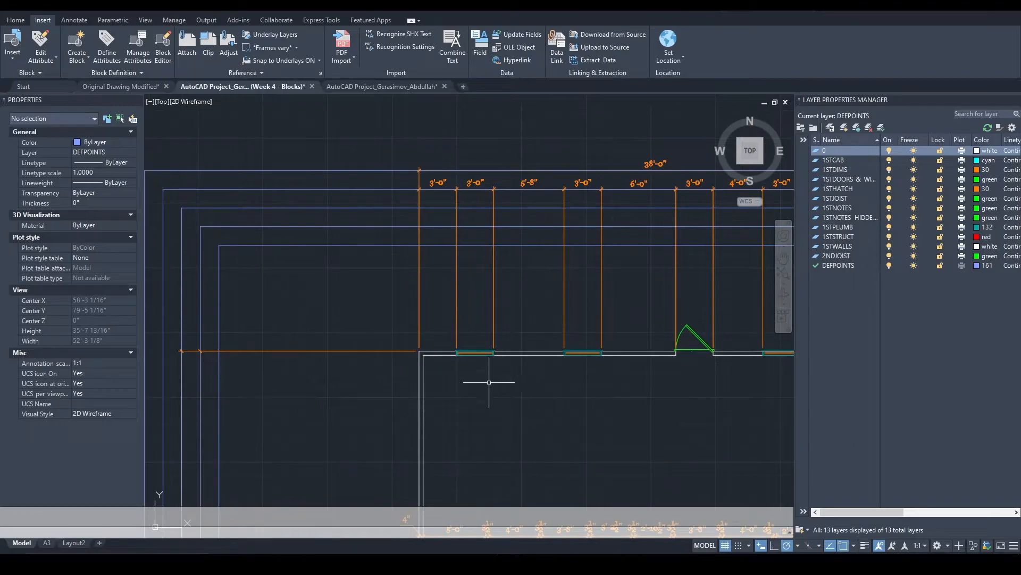
{"action": "scroll", "coordinate": [454, 396], "scroll_direction": "up", "scroll_amount": 2}
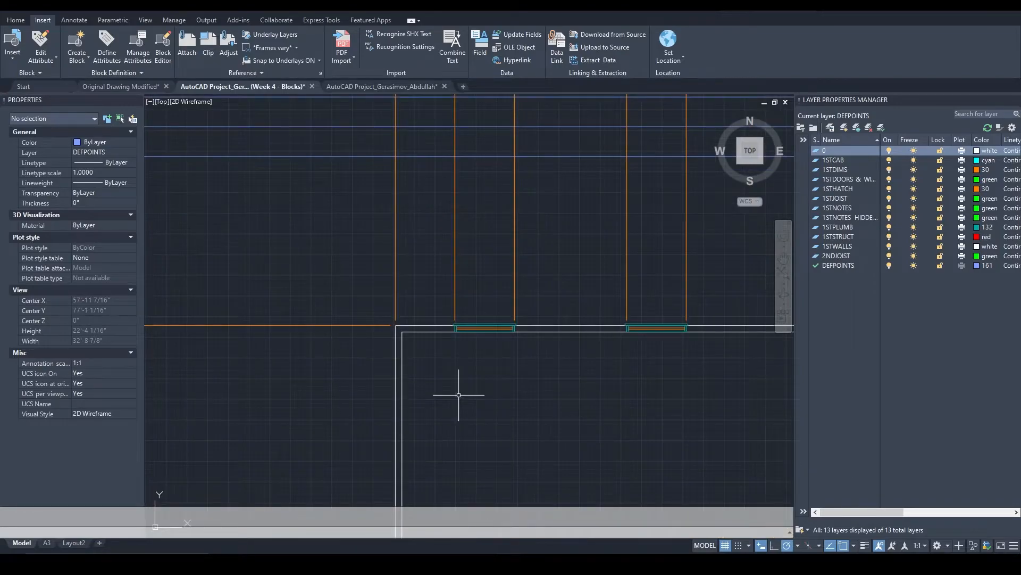
Draw a vertical construction line crossing the upper wall between the left exterior corner and the first window
{"action": "type", "text": "l"}
{"action": "key", "text": "Return"}
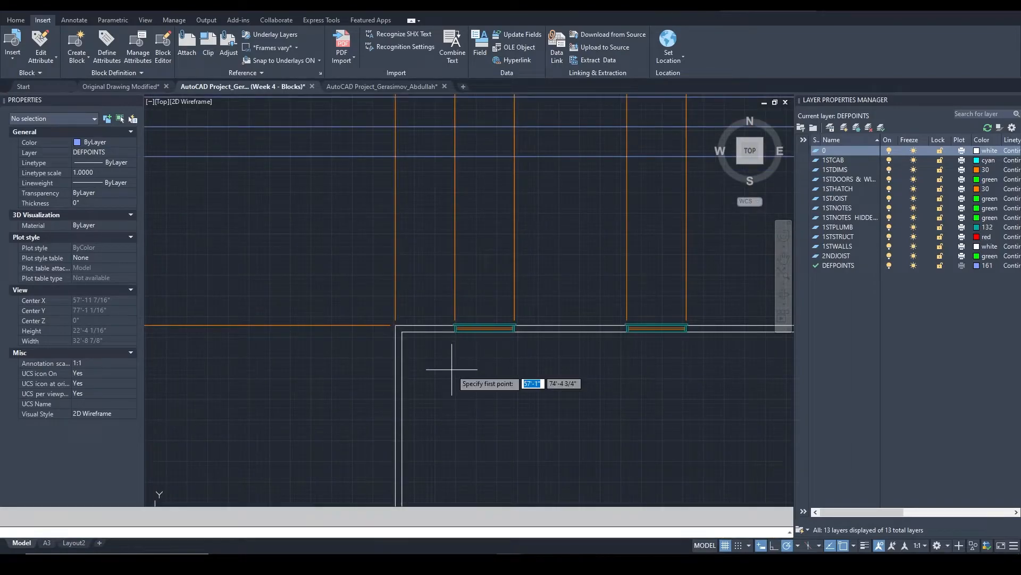
{"action": "left_click", "coordinate": [429, 263]}
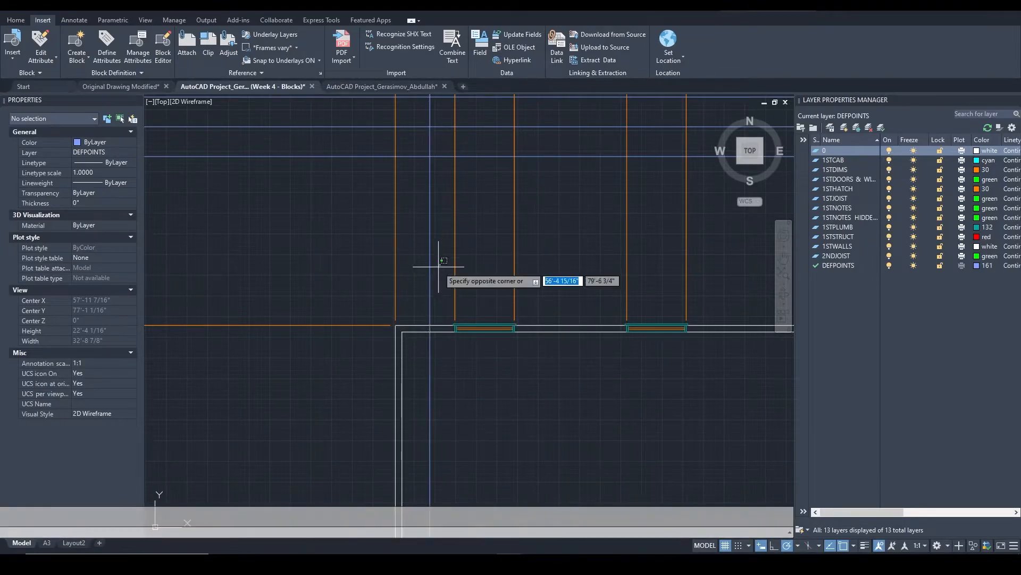
Move the vertical construction line onto the outer corner of the left exterior wall
{"action": "left_click", "coordinate": [431, 273]}
{"action": "scroll", "coordinate": [414, 315], "scroll_direction": "up", "scroll_amount": 5}
{"action": "type", "text": "m"}
{"action": "key", "text": "Return"}
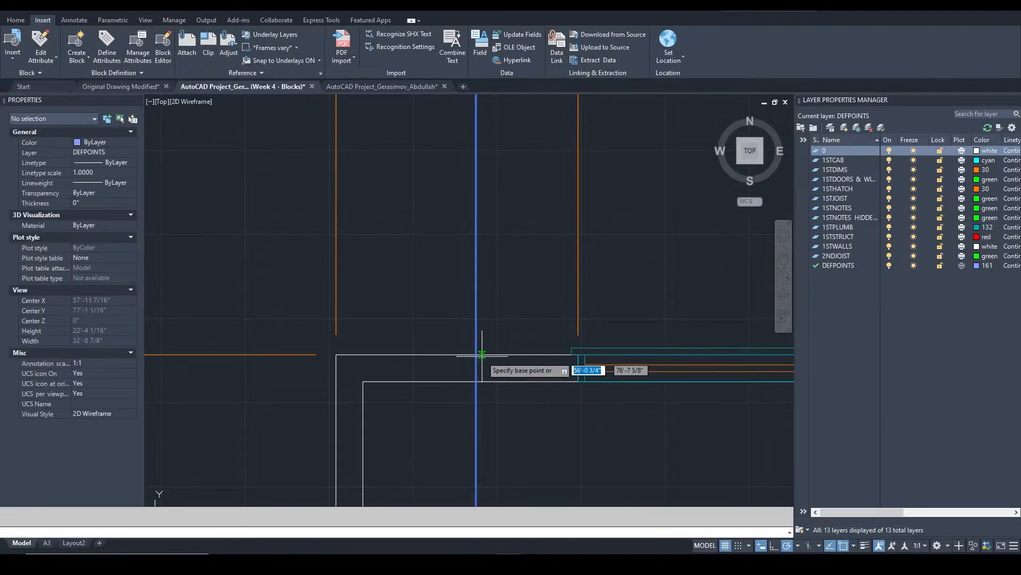
{"action": "left_click", "coordinate": [476, 353]}
{"action": "left_click", "coordinate": [335, 354]}
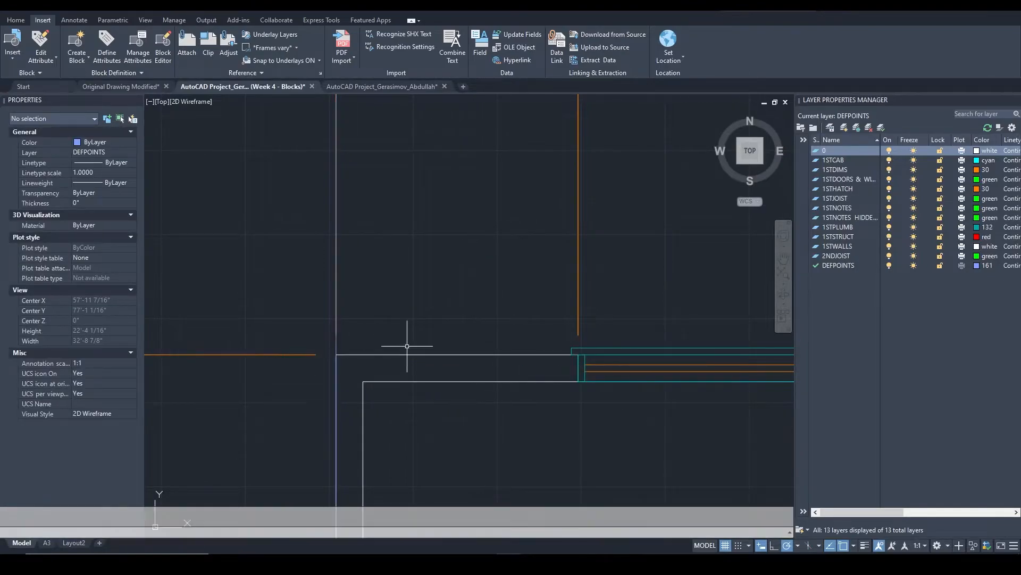
Move the construction line 36 inches to the right of the exterior wall's outer corner
{"action": "left_click", "coordinate": [335, 337]}
{"action": "type", "text": "m"}
{"action": "key", "text": "Return"}
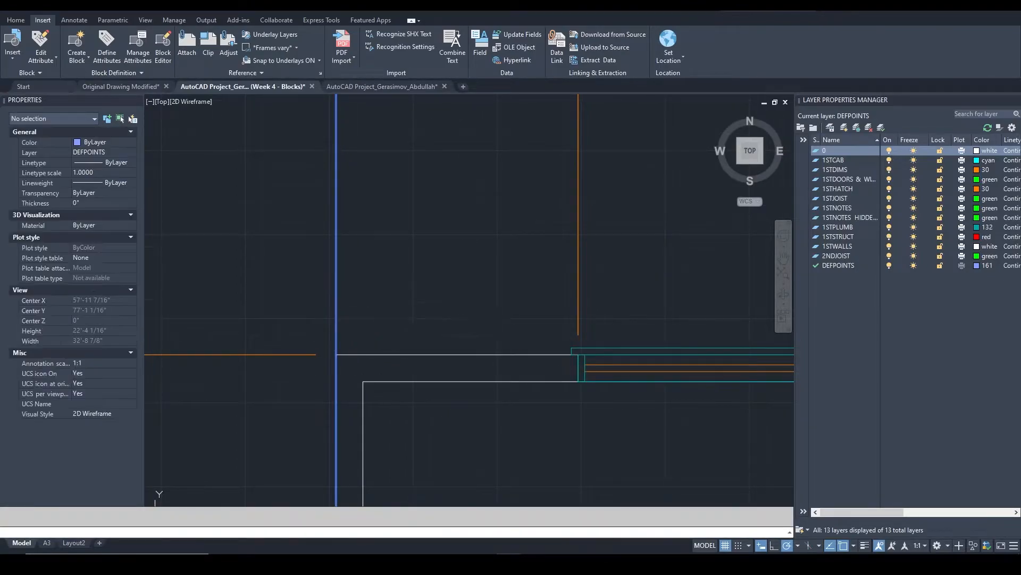
{"action": "left_click", "coordinate": [405, 328]}
{"action": "type", "text": "36"}
{"action": "key", "text": "Return"}
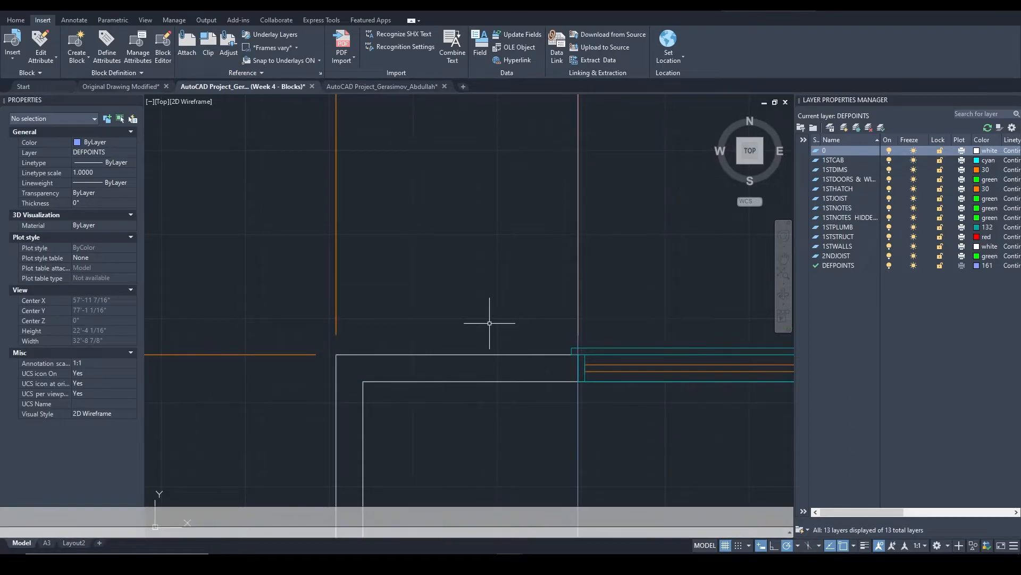
Check which layer the first window block is on, and turn the 1STDOORS & WINDOWS layer off and back on
{"action": "scroll", "coordinate": [490, 323], "scroll_direction": "up", "scroll_amount": 4}
{"action": "left_click", "coordinate": [532, 328]}
{"action": "left_click", "coordinate": [521, 373]}
{"action": "left_click", "coordinate": [481, 415]}
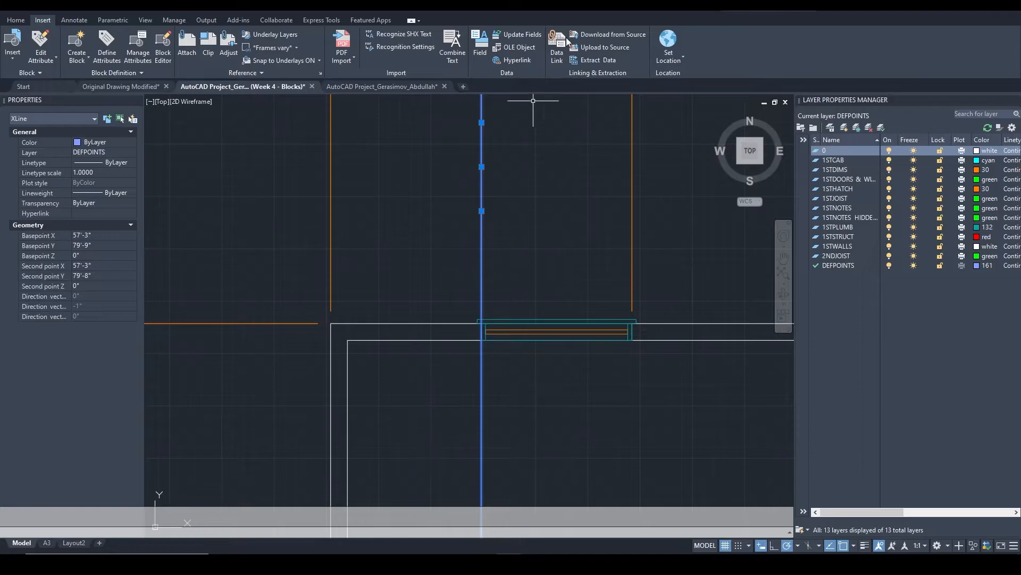
{"action": "left_click", "coordinate": [15, 19]}
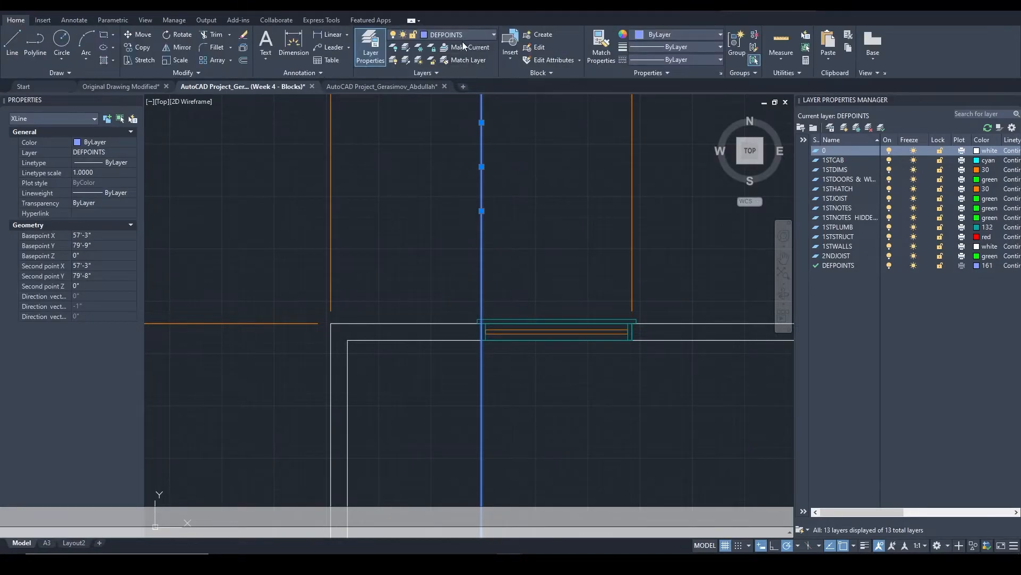
{"action": "key", "text": "Escape"}
{"action": "left_click", "coordinate": [536, 319]}
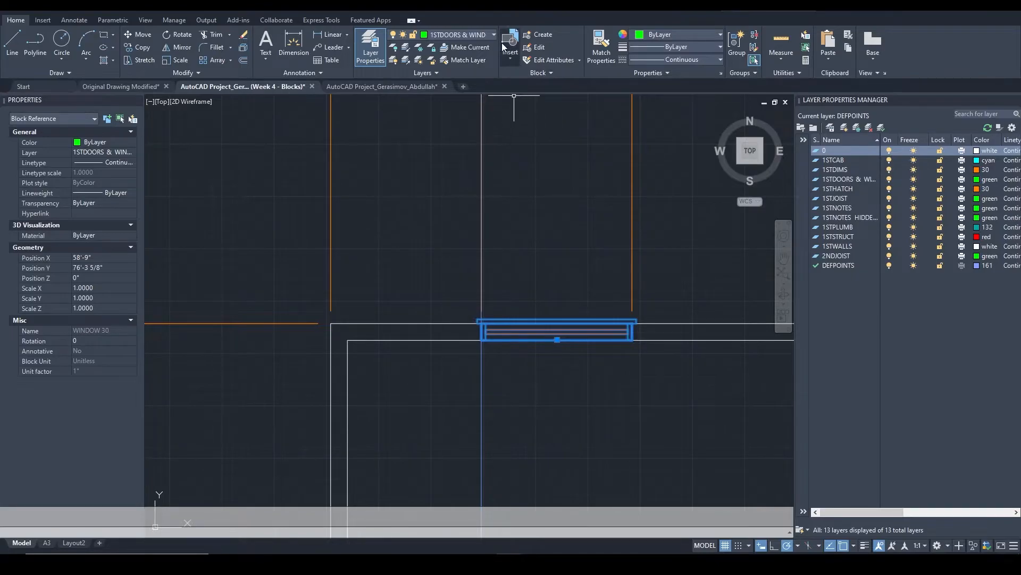
{"action": "left_click", "coordinate": [488, 34]}
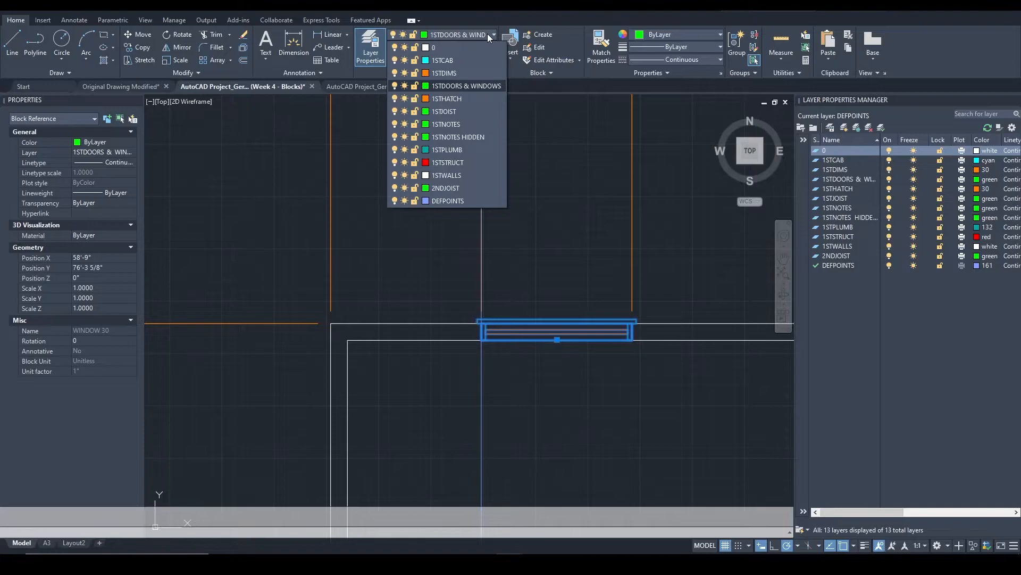
{"action": "left_click", "coordinate": [487, 33]}
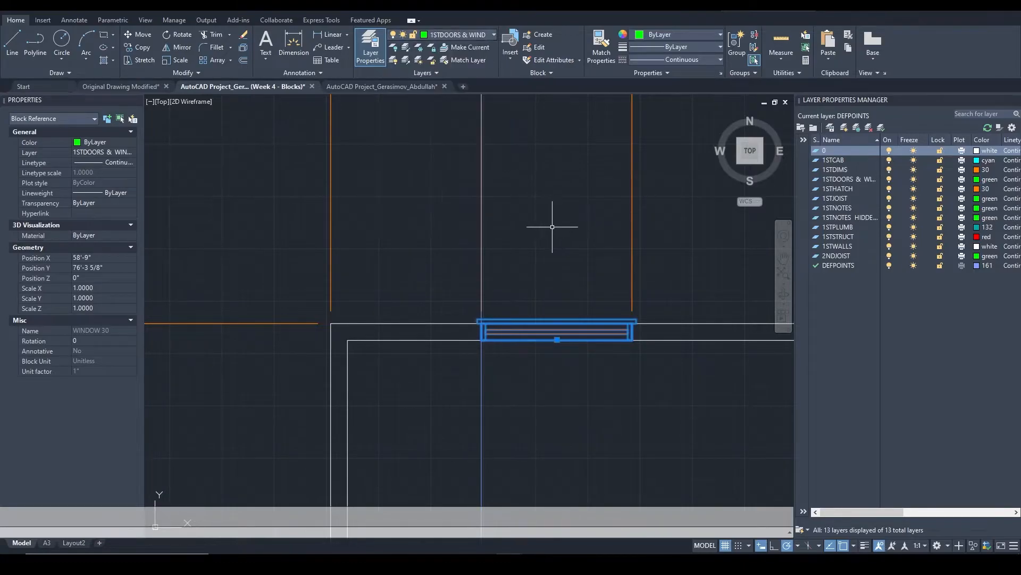
{"action": "key", "text": "Escape"}
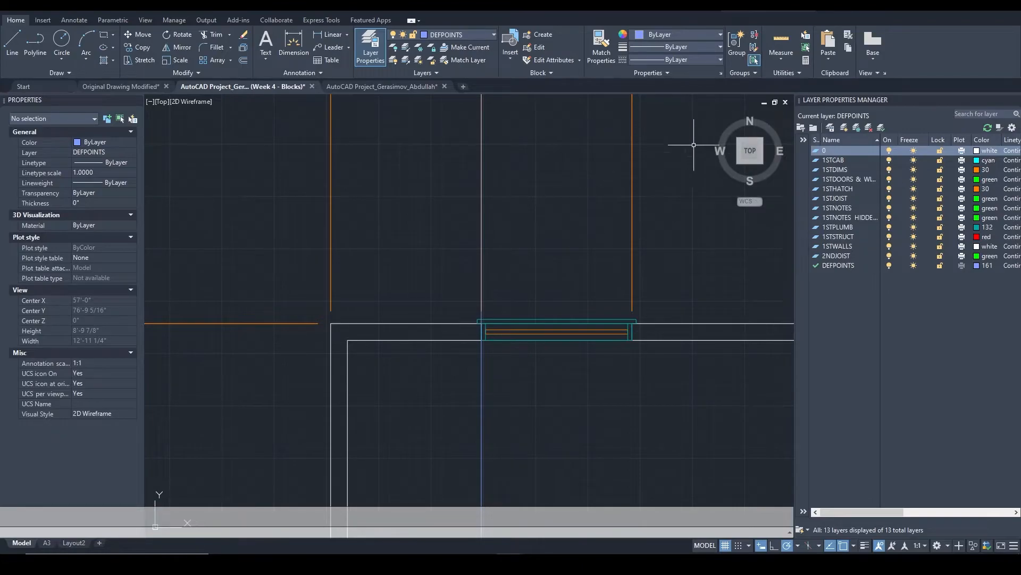
{"action": "left_click", "coordinate": [889, 179]}
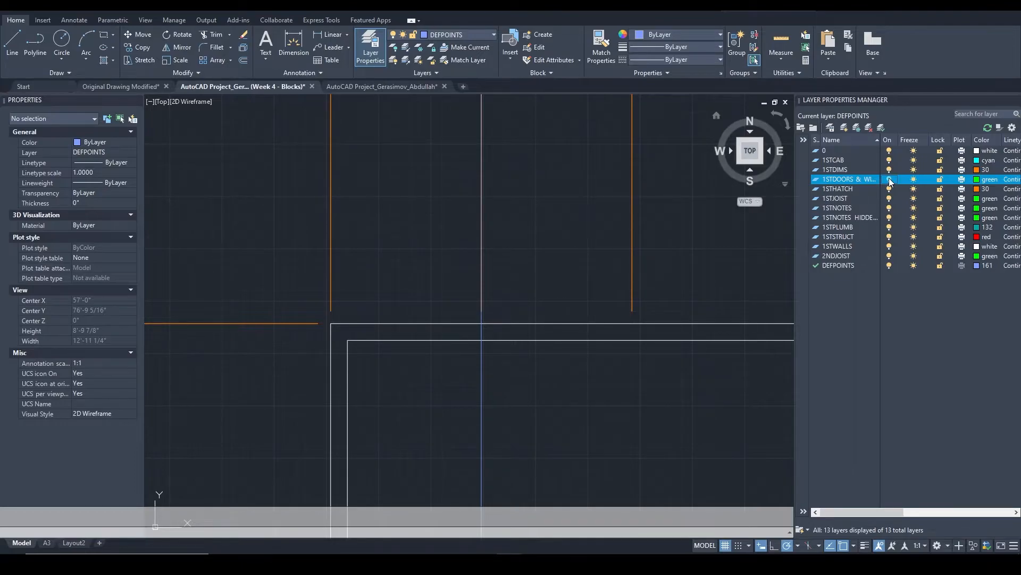
{"action": "left_click", "coordinate": [889, 179]}
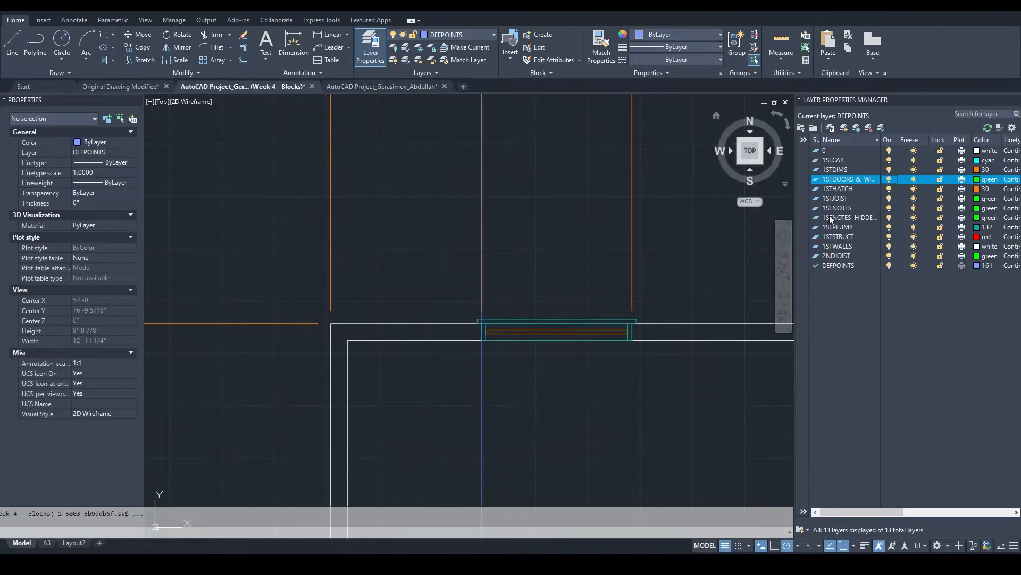
Erase the vertical construction line at the first window's left edge
{"action": "scroll", "coordinate": [603, 309], "scroll_direction": "down", "scroll_amount": 2}
{"action": "middle_click_drag", "start_coordinate": [611, 257], "coordinate": [561, 266]}
{"action": "left_click", "coordinate": [466, 388]}
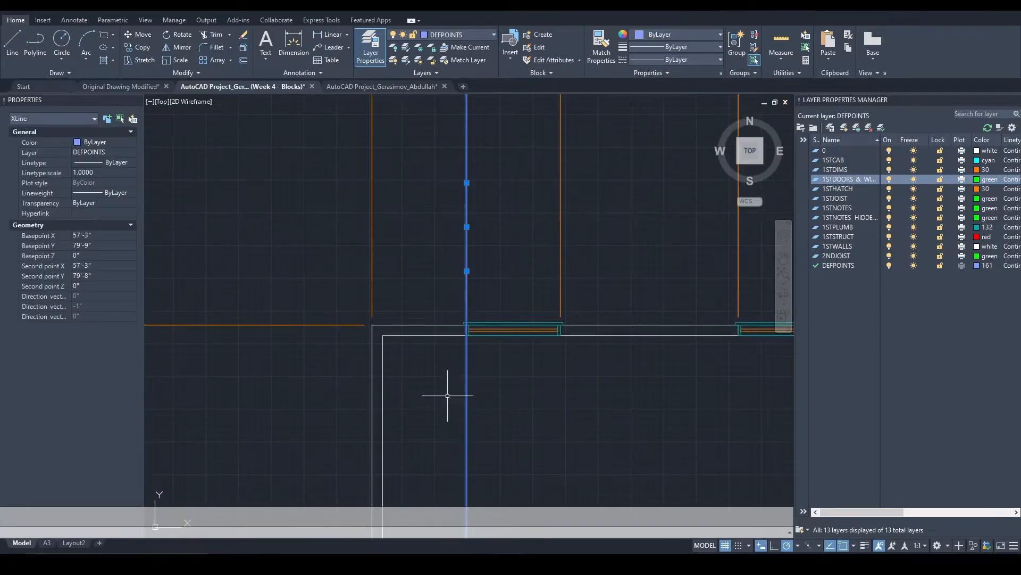
{"action": "scroll", "coordinate": [455, 383], "scroll_direction": "down", "scroll_amount": 3}
{"action": "middle_click_drag", "start_coordinate": [502, 340], "coordinate": [491, 342]}
{"action": "key", "text": "Delete"}
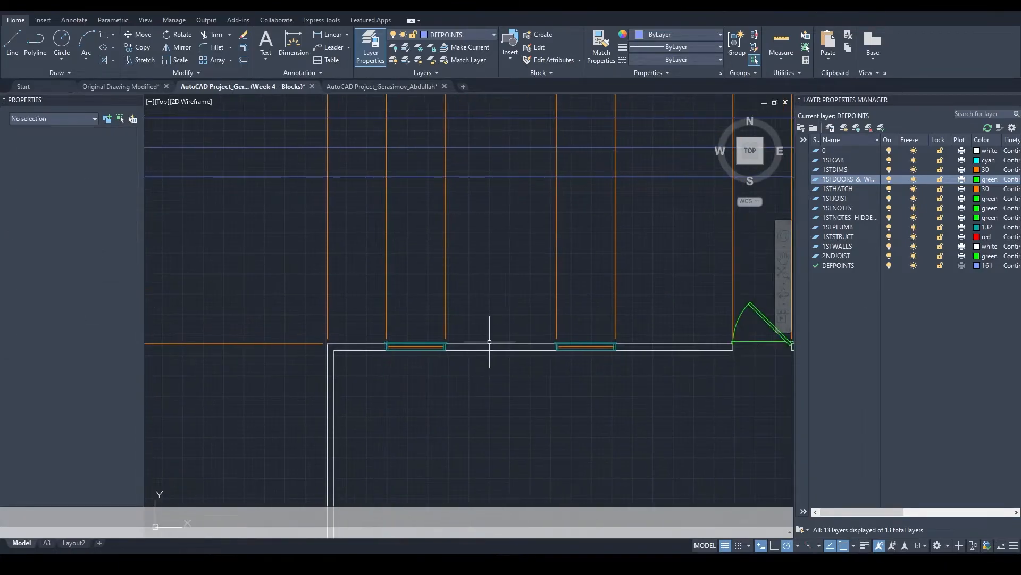
Review the dimension string above the upper wall that locates the windows and the door
{"action": "scroll", "coordinate": [539, 344], "scroll_direction": "down", "scroll_amount": 4}
{"action": "middle_click_drag", "start_coordinate": [654, 299], "coordinate": [568, 304]}
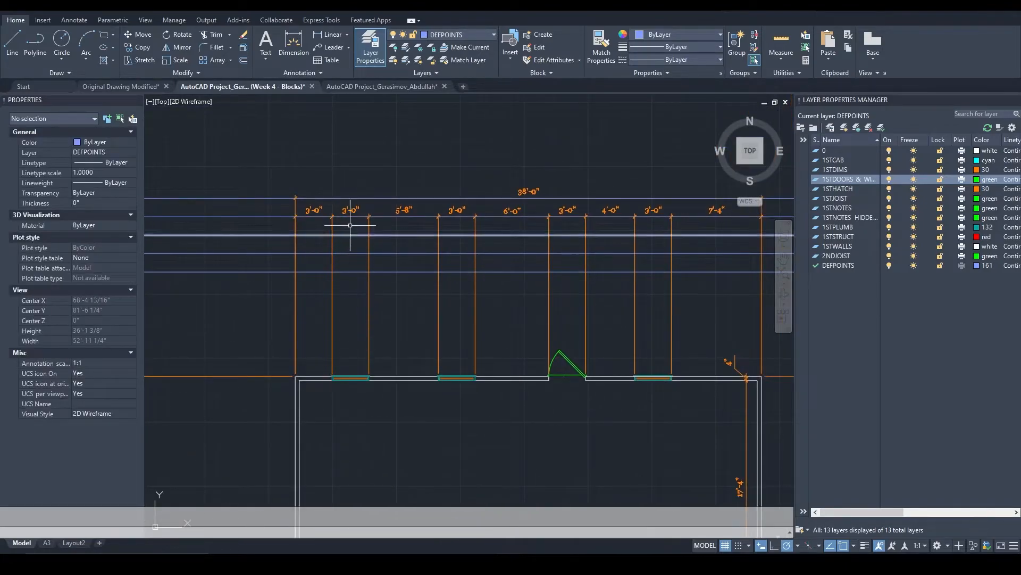
{"action": "scroll", "coordinate": [337, 217], "scroll_direction": "up", "scroll_amount": 2}
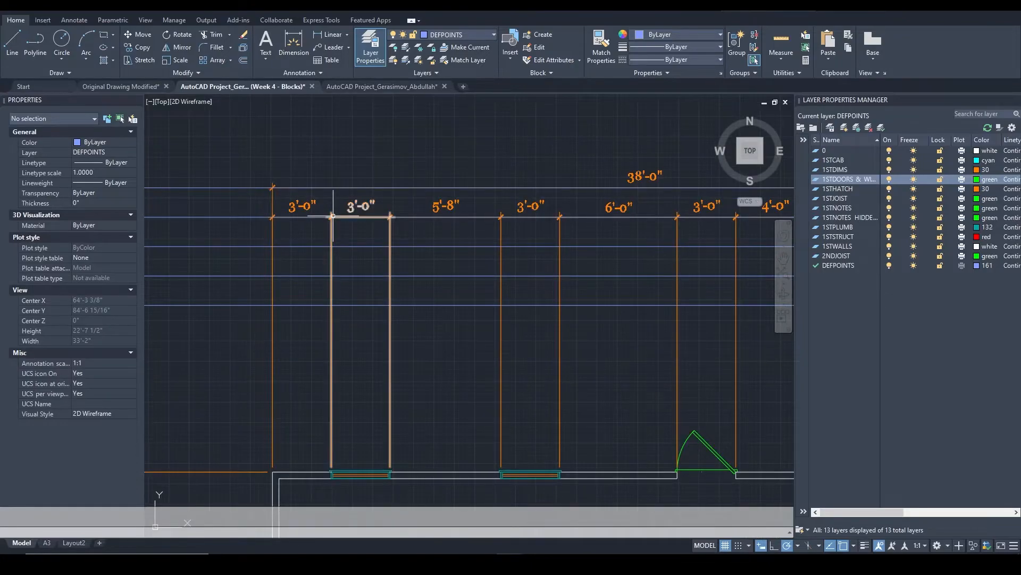
{"action": "middle_click_drag", "start_coordinate": [420, 246], "coordinate": [353, 216]}
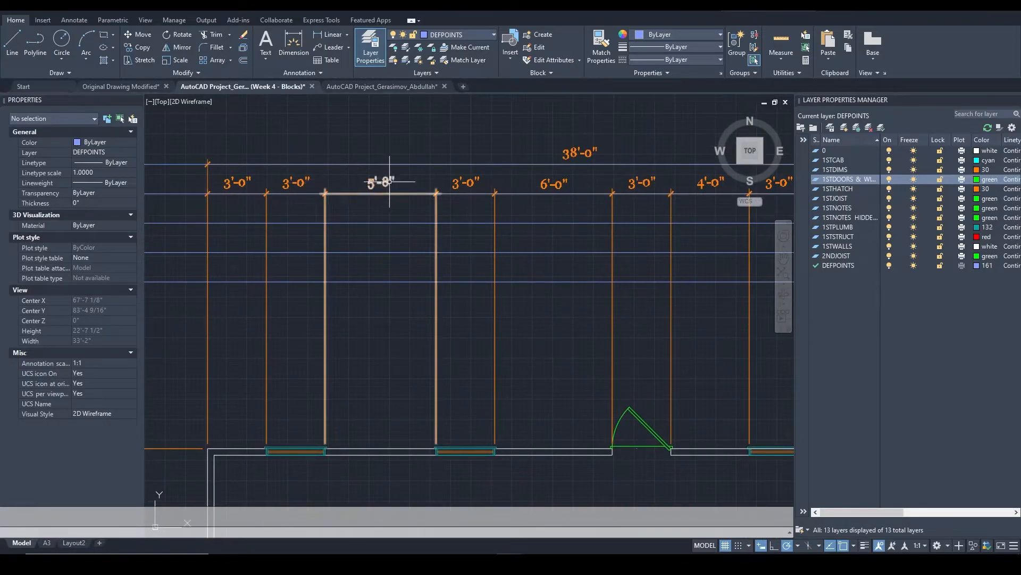
{"action": "middle_click_drag", "start_coordinate": [590, 206], "coordinate": [454, 198]}
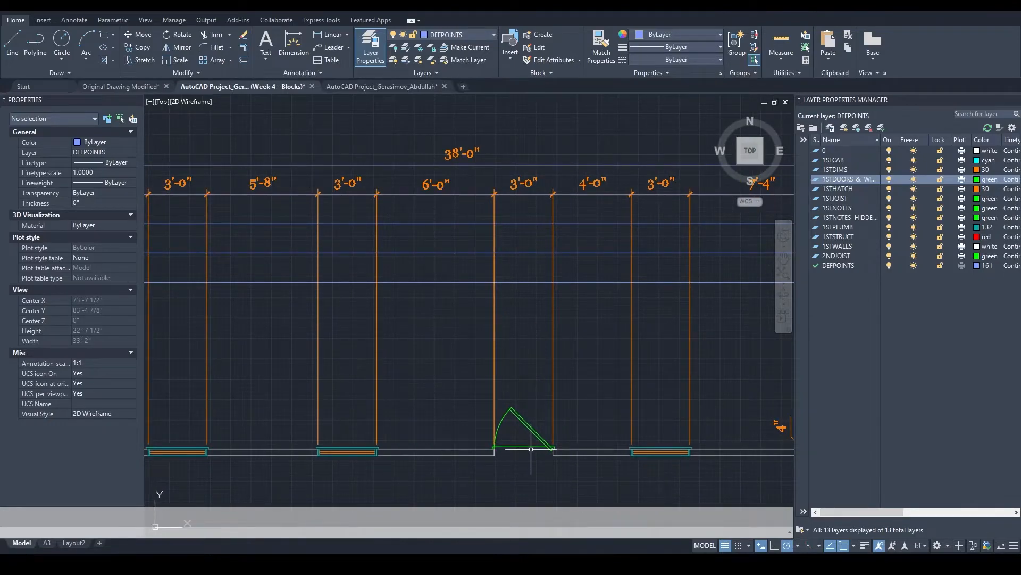
Examine the upper wall's single door block, its swing, its hinge point and its alignment with the wall opening
{"action": "scroll", "coordinate": [497, 450], "scroll_direction": "up", "scroll_amount": 5}
{"action": "scroll", "coordinate": [566, 286], "scroll_direction": "down", "scroll_amount": 2}
{"action": "left_click", "coordinate": [474, 315]}
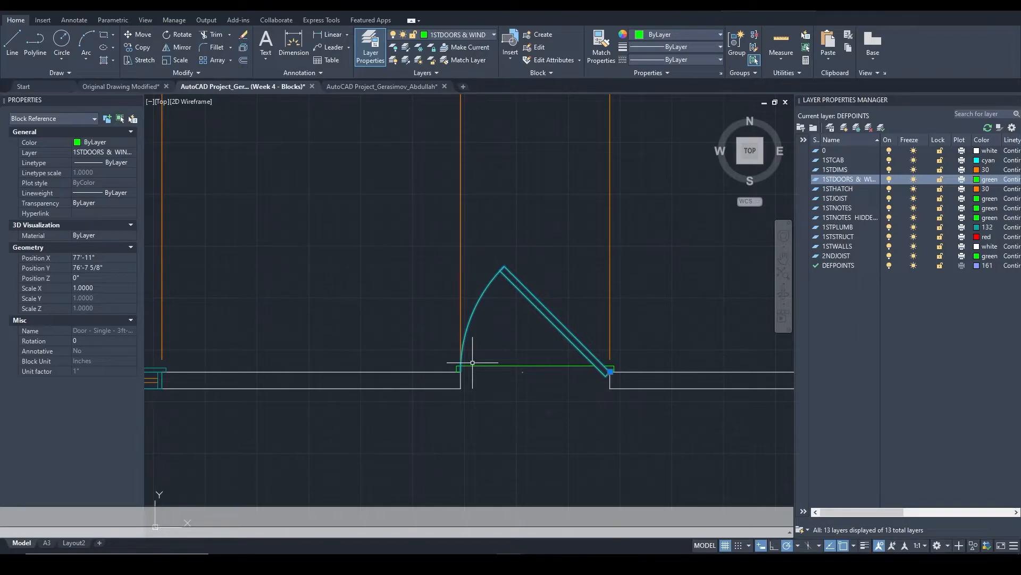
{"action": "scroll", "coordinate": [547, 251], "scroll_direction": "down", "scroll_amount": 4}
{"action": "middle_click_drag", "start_coordinate": [527, 142], "coordinate": [504, 200]}
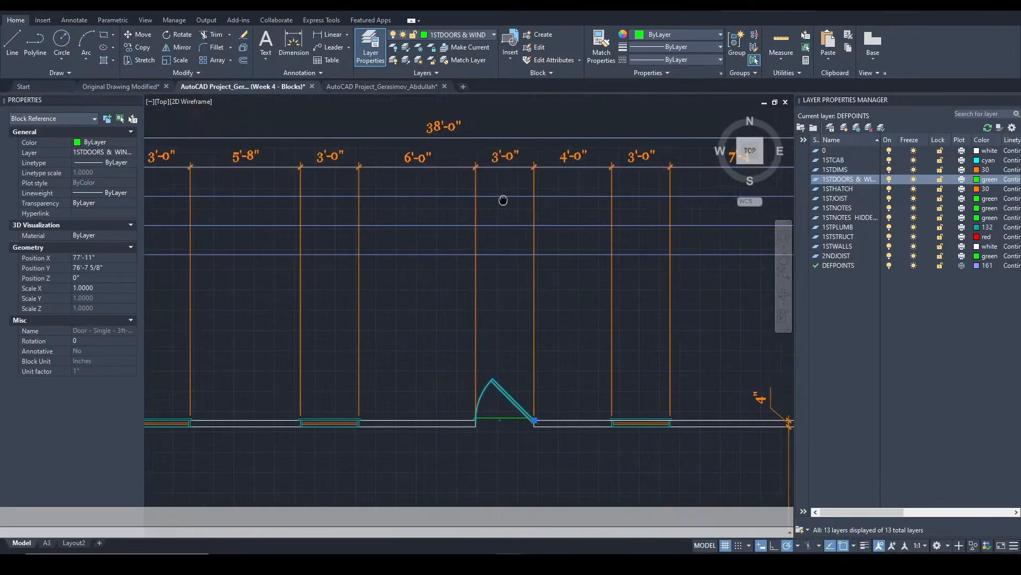
{"action": "scroll", "coordinate": [478, 452], "scroll_direction": "up", "scroll_amount": 5}
{"action": "scroll", "coordinate": [472, 310], "scroll_direction": "up", "scroll_amount": 3}
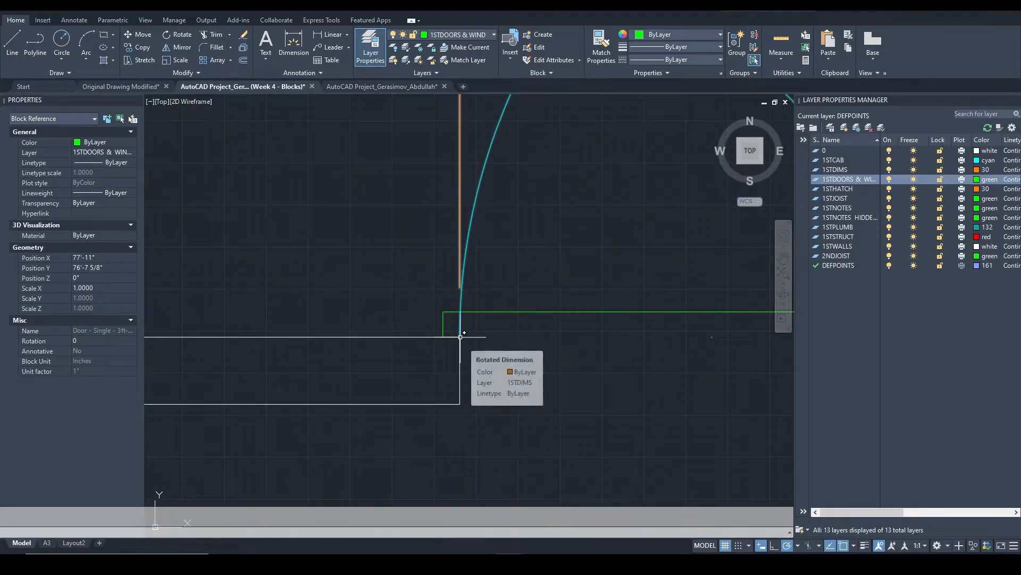
{"action": "scroll", "coordinate": [460, 336], "scroll_direction": "down", "scroll_amount": 3}
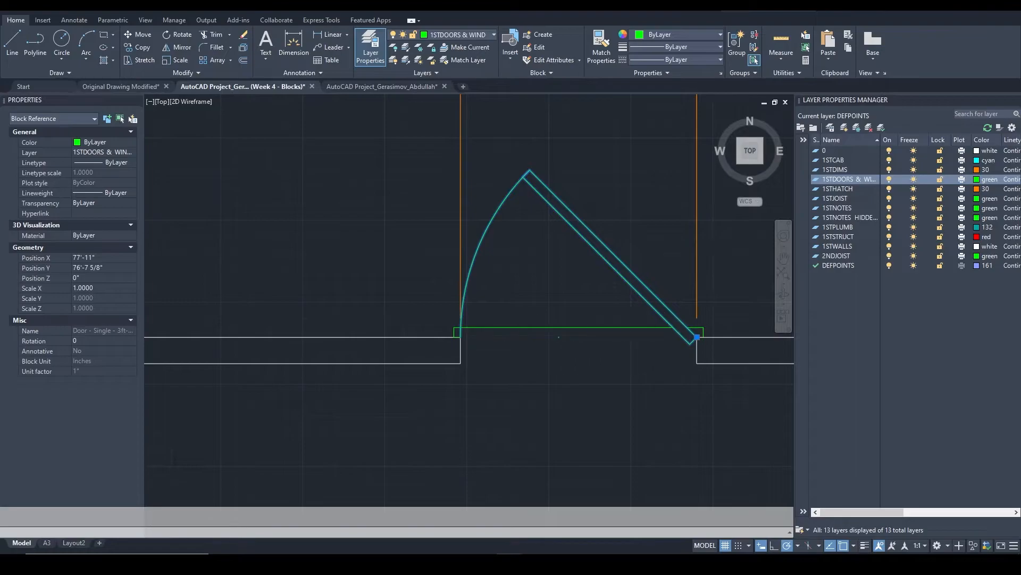
{"action": "scroll", "coordinate": [692, 327], "scroll_direction": "up", "scroll_amount": 2}
{"action": "middle_click_drag", "start_coordinate": [565, 198], "coordinate": [509, 238]}
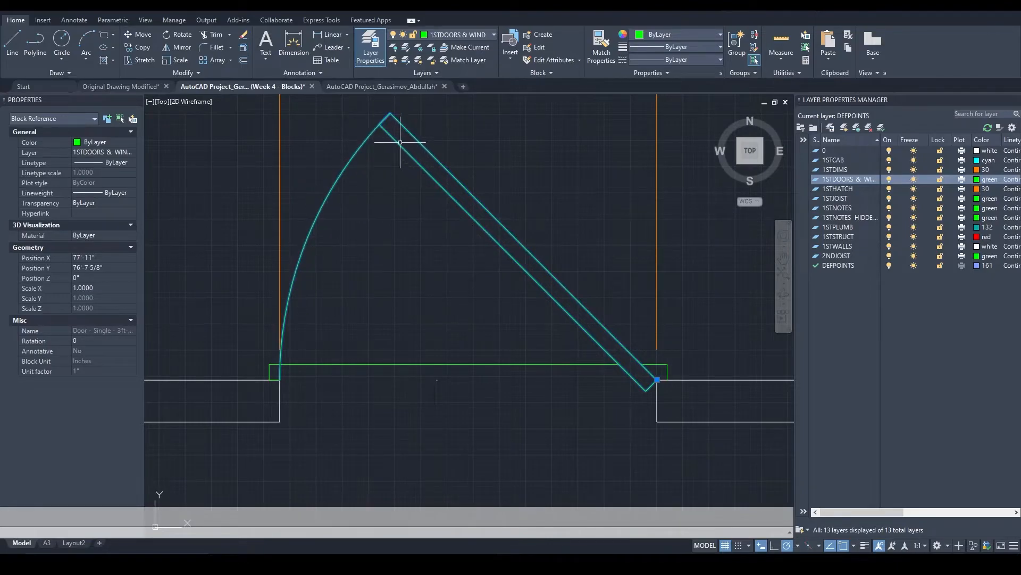
{"action": "key", "text": "Escape"}
{"action": "left_click", "coordinate": [456, 180]}
{"action": "key", "text": "Escape"}
Locate the row of single-door blocks in the block table above the floor plan
{"action": "scroll", "coordinate": [652, 351], "scroll_direction": "down", "scroll_amount": 2}
{"action": "scroll", "coordinate": [627, 323], "scroll_direction": "up", "scroll_amount": 2}
{"action": "scroll", "coordinate": [628, 323], "scroll_direction": "down", "scroll_amount": 3}
{"action": "scroll", "coordinate": [580, 213], "scroll_direction": "down", "scroll_amount": 2}
{"action": "mouse_move", "coordinate": [600, 167]}
{"action": "middle_mouse_down"}
{"action": "mouse_move", "coordinate": [577, 213]}
{"action": "mouse_move", "coordinate": [517, 244]}
{"action": "mouse_move", "coordinate": [548, 277]}
{"action": "middle_mouse_up"}
{"action": "scroll", "coordinate": [548, 277], "scroll_direction": "down", "scroll_amount": 2}
{"action": "scroll", "coordinate": [603, 214], "scroll_direction": "up", "scroll_amount": 5}
{"action": "middle_click_drag", "start_coordinate": [603, 213], "coordinate": [449, 219]}
{"action": "scroll", "coordinate": [470, 237], "scroll_direction": "up", "scroll_amount": 2}
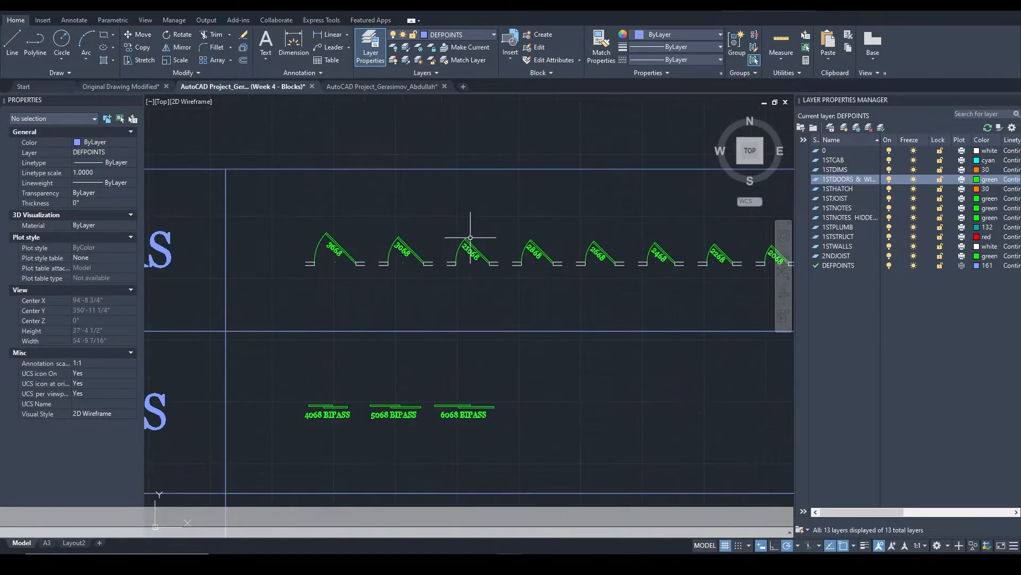
{"action": "scroll", "coordinate": [302, 237], "scroll_direction": "up", "scroll_amount": 4}
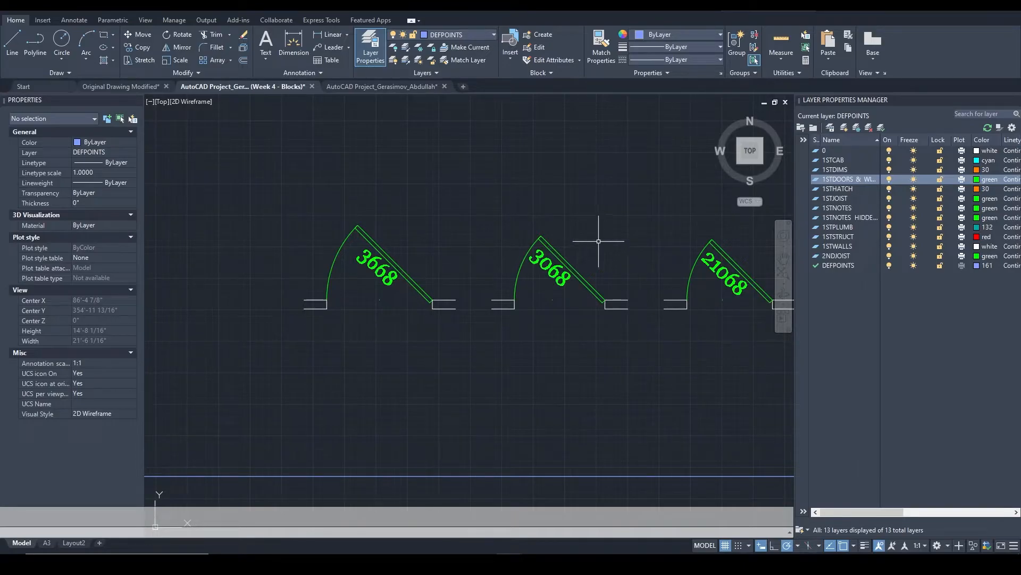
Examine the 3068 single-door block in the table, its insertion point and how it meets the wall ends on both sides
{"action": "left_click", "coordinate": [586, 282]}
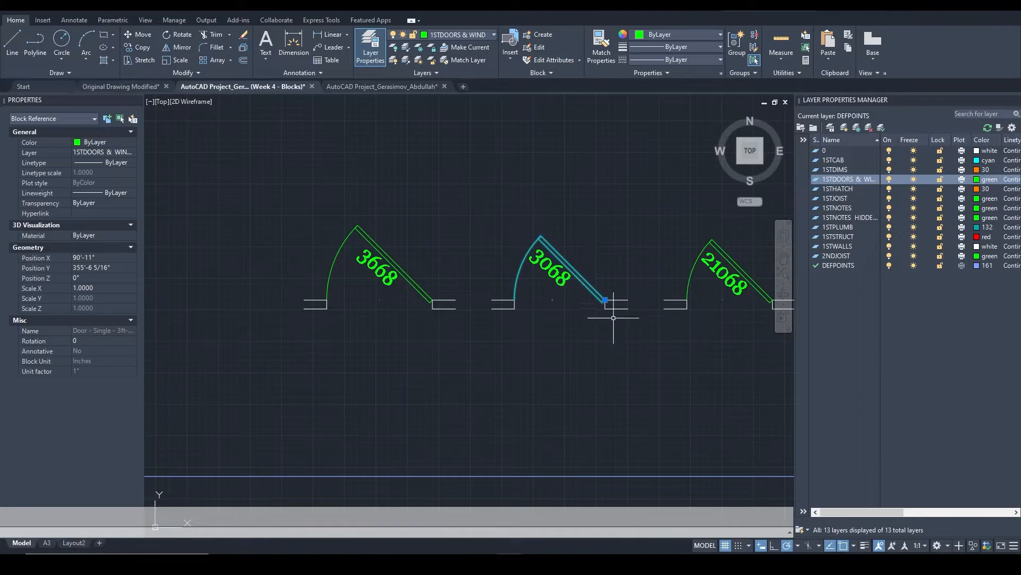
{"action": "scroll", "coordinate": [499, 292], "scroll_direction": "up", "scroll_amount": 4}
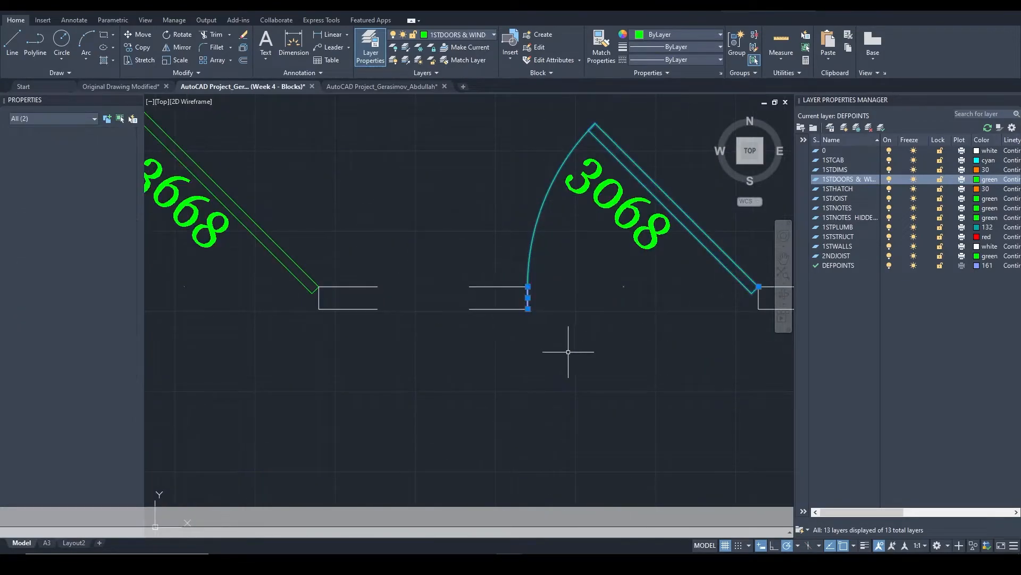
{"action": "scroll", "coordinate": [566, 346], "scroll_direction": "down", "scroll_amount": 2}
{"action": "key", "text": "Escape"}
{"action": "scroll", "coordinate": [643, 307], "scroll_direction": "up", "scroll_amount": 2}
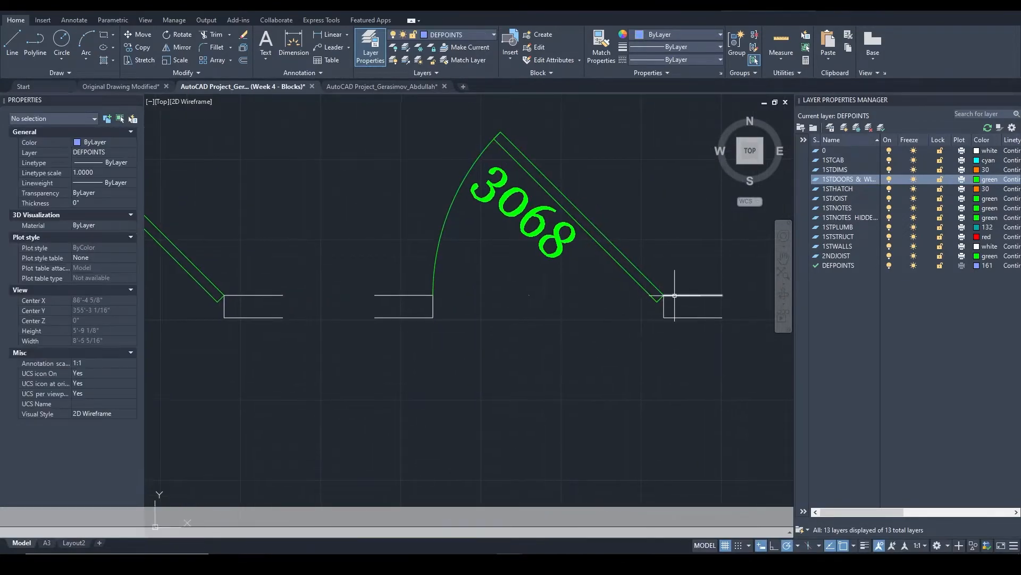
{"action": "scroll", "coordinate": [659, 234], "scroll_direction": "up", "scroll_amount": 4}
{"action": "left_click", "coordinate": [634, 285]}
{"action": "scroll", "coordinate": [680, 278], "scroll_direction": "up", "scroll_amount": 2}
{"action": "middle_click_drag", "start_coordinate": [680, 278], "coordinate": [390, 312]}
{"action": "scroll", "coordinate": [515, 258], "scroll_direction": "down", "scroll_amount": 10}
{"action": "middle_click_drag", "start_coordinate": [169, 202], "coordinate": [339, 289]}
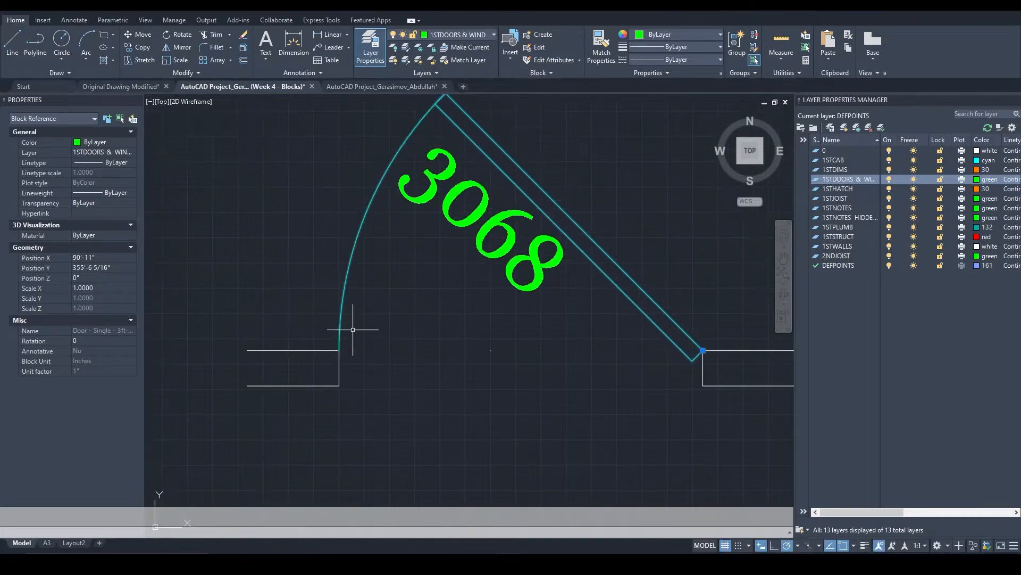
{"action": "scroll", "coordinate": [338, 357], "scroll_direction": "up", "scroll_amount": 2}
{"action": "scroll", "coordinate": [341, 351], "scroll_direction": "down", "scroll_amount": 5}
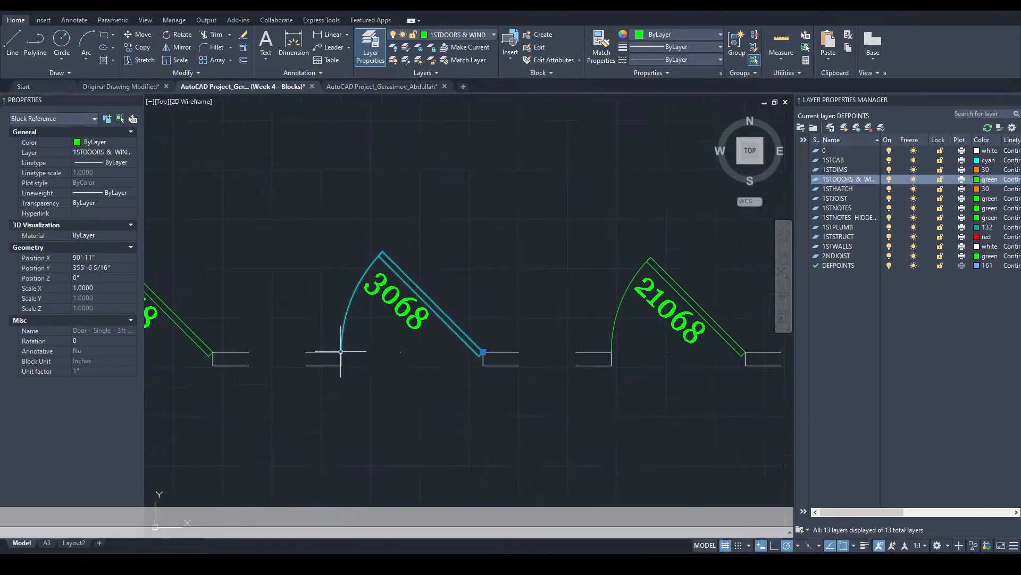
Return to the floor plan's upper wall and examine how its door block fits the wall opening
{"action": "scroll", "coordinate": [456, 346], "scroll_direction": "down", "scroll_amount": 2}
{"action": "scroll", "coordinate": [450, 353], "scroll_direction": "down", "scroll_amount": 5}
{"action": "middle_click_drag", "start_coordinate": [469, 495], "coordinate": [490, 273]}
{"action": "scroll", "coordinate": [465, 403], "scroll_direction": "up", "scroll_amount": 4}
{"action": "scroll", "coordinate": [529, 331], "scroll_direction": "up", "scroll_amount": 6}
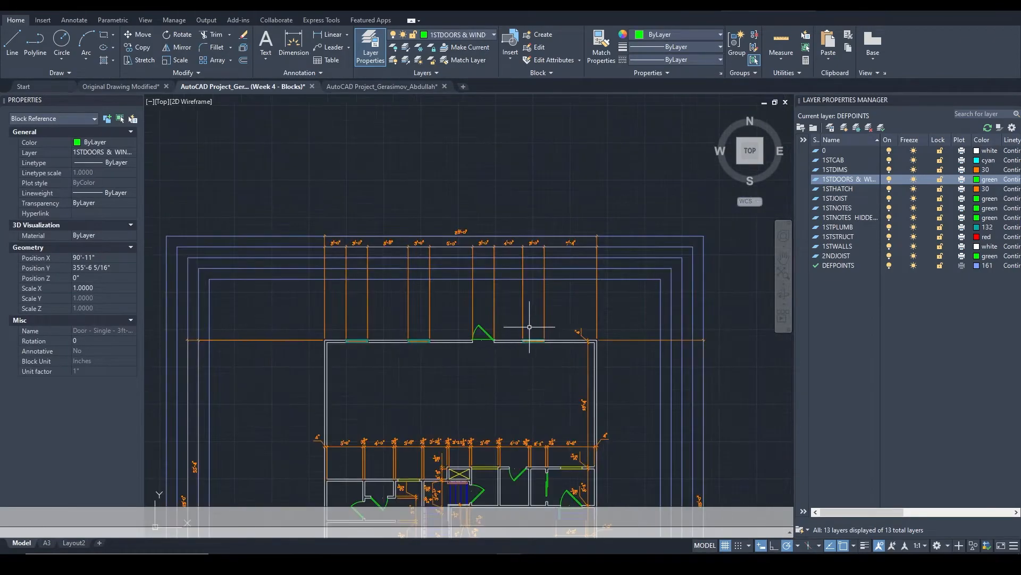
{"action": "scroll", "coordinate": [406, 342], "scroll_direction": "up", "scroll_amount": 2}
{"action": "middle_click_drag", "start_coordinate": [406, 342], "coordinate": [501, 349]}
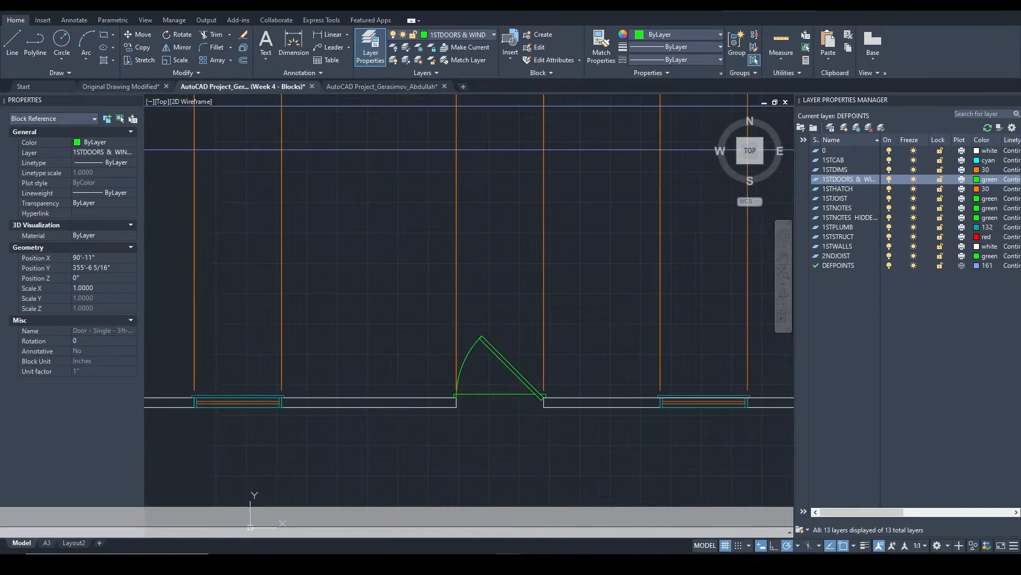
{"action": "scroll", "coordinate": [463, 406], "scroll_direction": "up", "scroll_amount": 3}
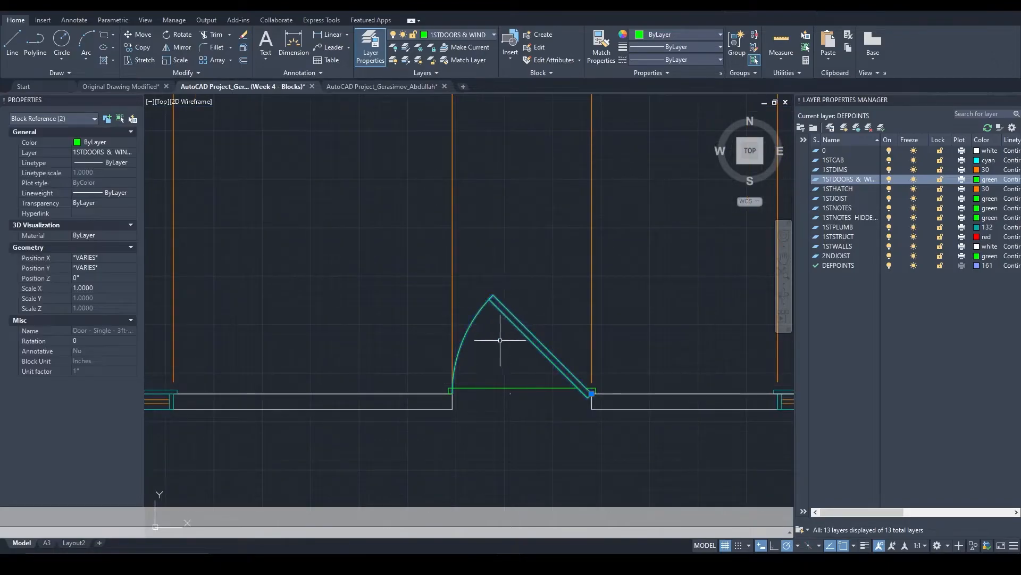
{"action": "scroll", "coordinate": [470, 405], "scroll_direction": "up", "scroll_amount": 2}
{"action": "key", "text": "Escape"}
Erase the two short vertical wall-end lines at both sides of the upper wall's door opening
{"action": "left_click", "coordinate": [444, 403]}
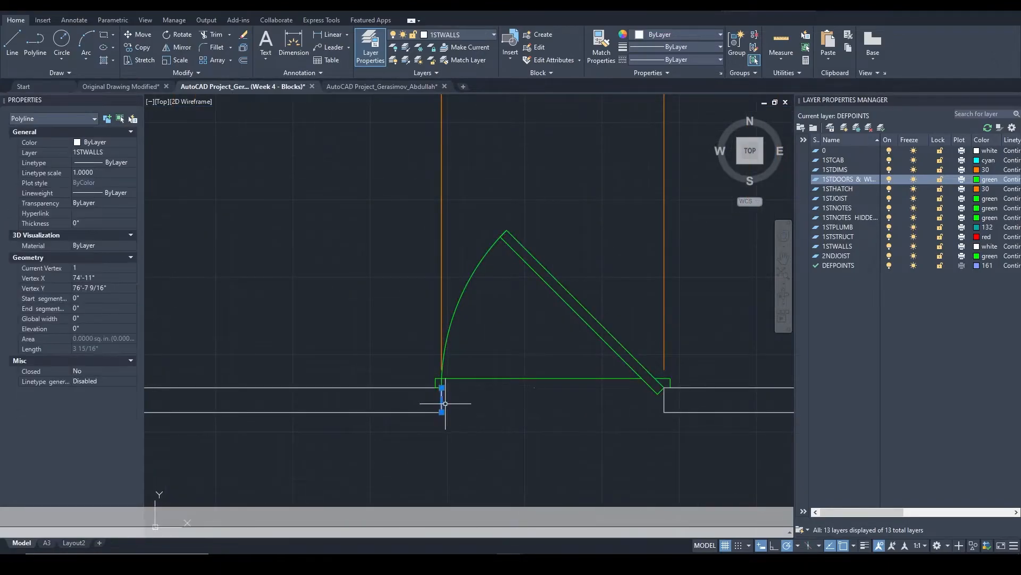
{"action": "key", "text": "Delete"}
{"action": "left_click", "coordinate": [411, 369]}
{"action": "left_click", "coordinate": [467, 449]}
{"action": "key", "text": "Escape"}
{"action": "left_click", "coordinate": [664, 400]}
{"action": "key", "text": "Delete"}
Extend the inner and outer wall lines across the door opening so the wall runs through
{"action": "type", "text": "ex"}
{"action": "key", "text": "Return"}
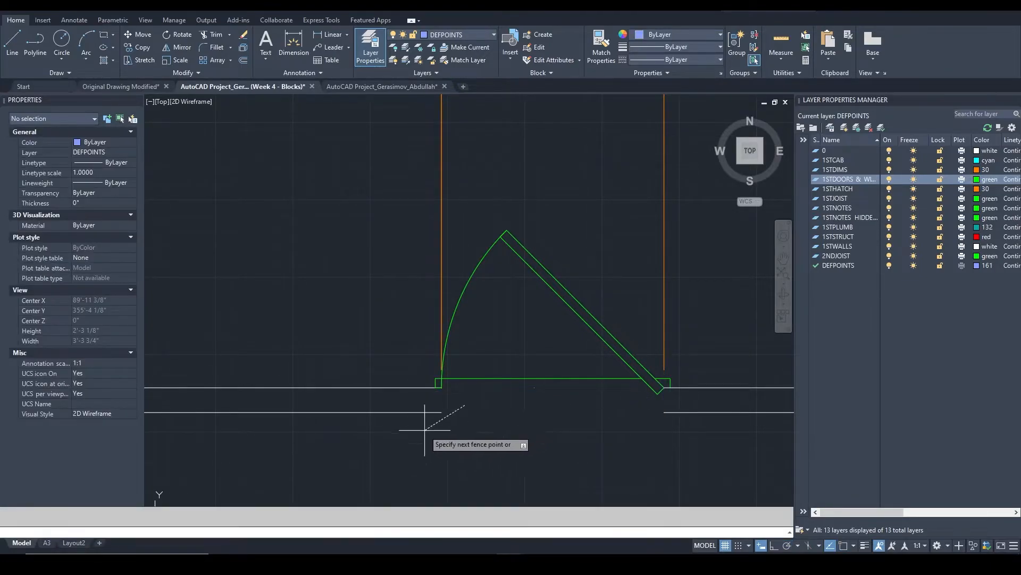
{"action": "left_click", "coordinate": [430, 411]}
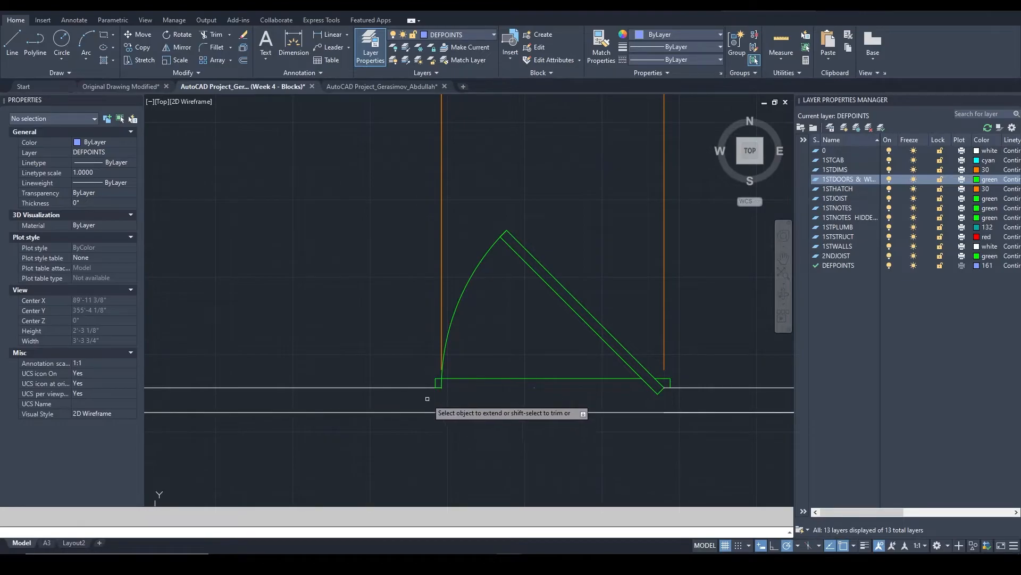
{"action": "left_click", "coordinate": [425, 388]}
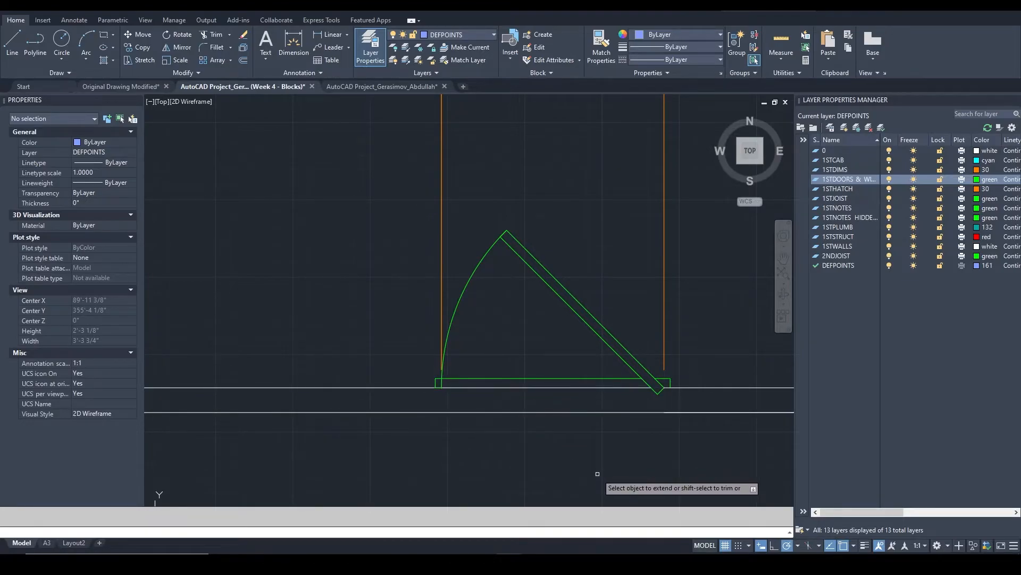
{"action": "key", "text": "Escape"}
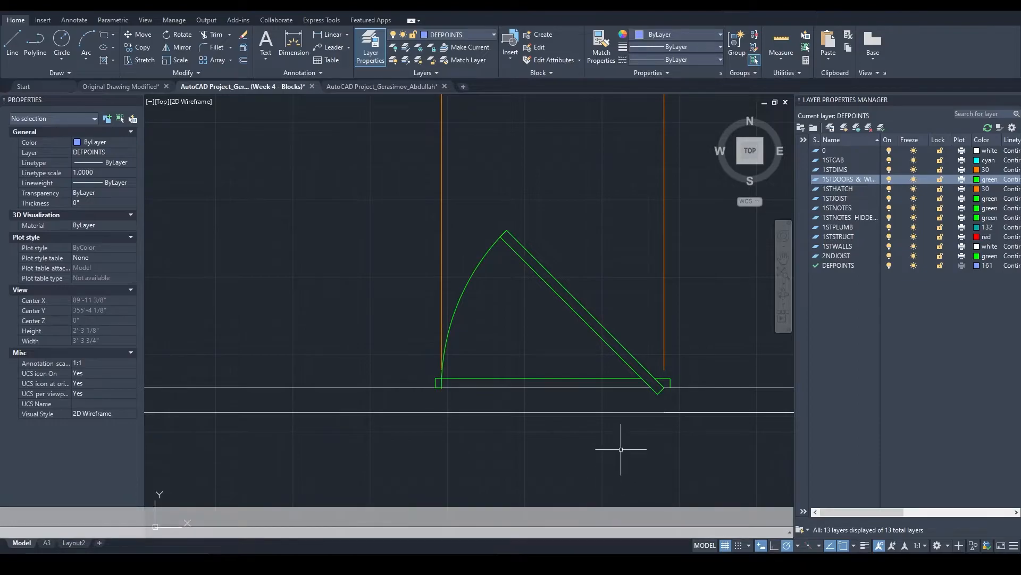
Draw a vertical line across the wall thickness at the door opening's left edge and assign it to the 1STWALLS layer
{"action": "type", "text": "l"}
{"action": "key", "text": "Return"}
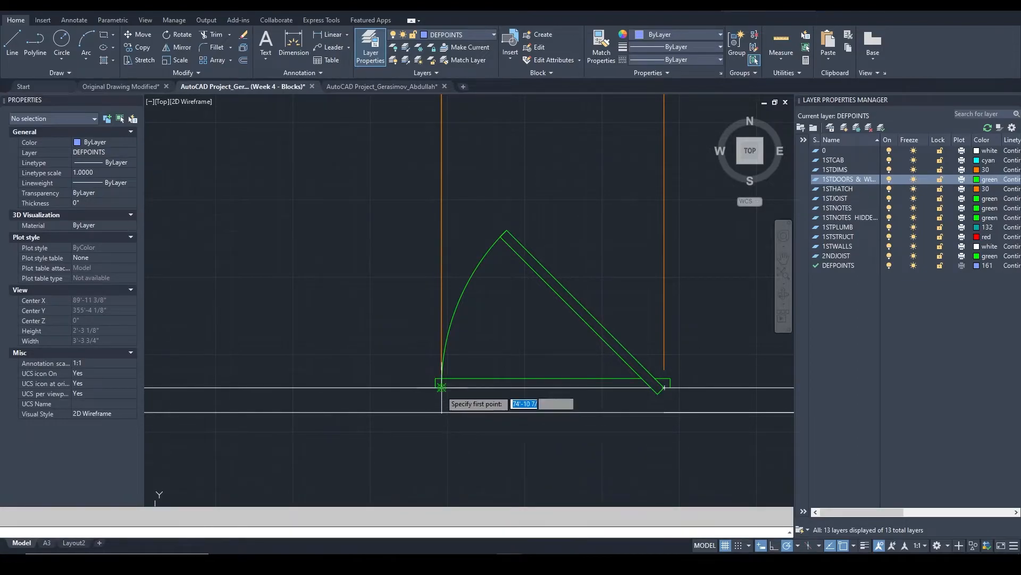
{"action": "left_click", "coordinate": [443, 405]}
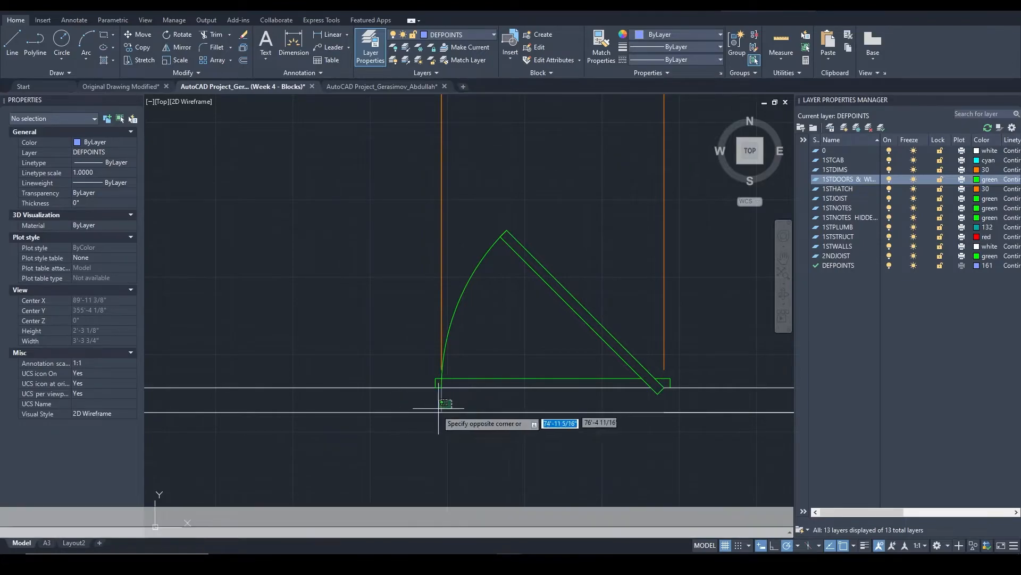
{"action": "left_click", "coordinate": [449, 399]}
{"action": "left_click", "coordinate": [457, 35]}
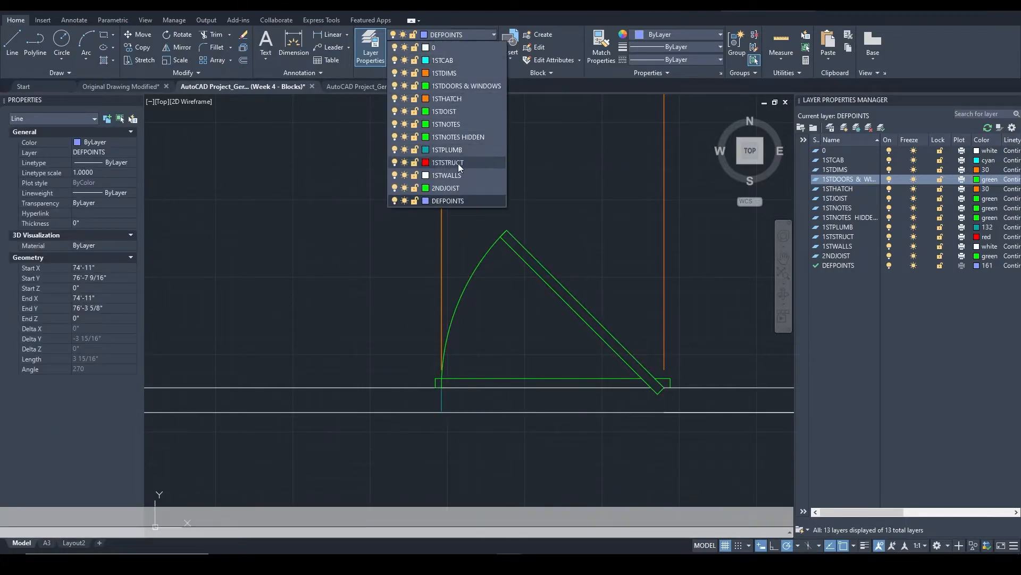
{"action": "left_click", "coordinate": [448, 175]}
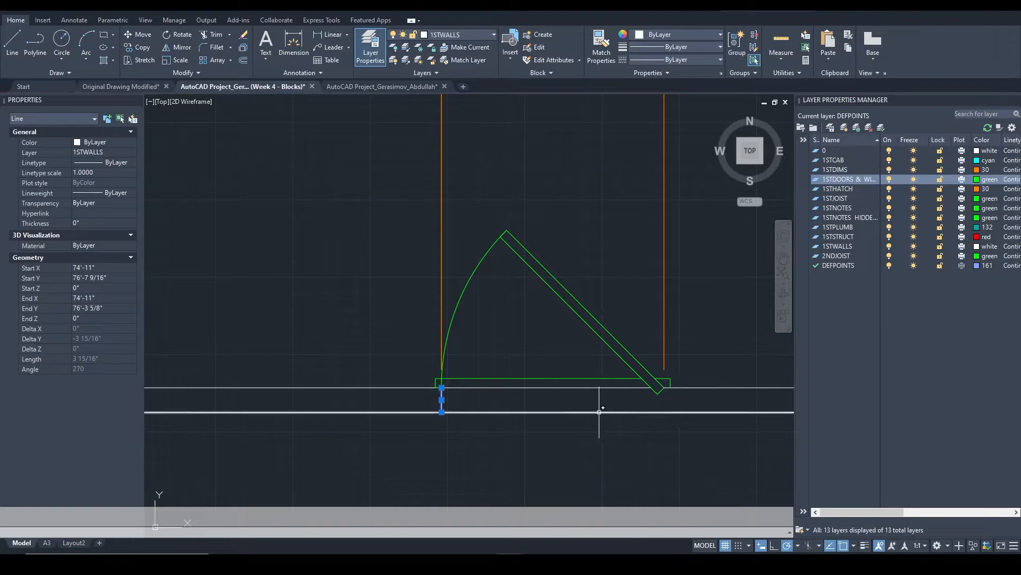
{"action": "key", "text": "Escape"}
{"action": "type", "text": "c"}
{"action": "key", "text": "space"}
{"action": "left_click", "coordinate": [441, 388]}
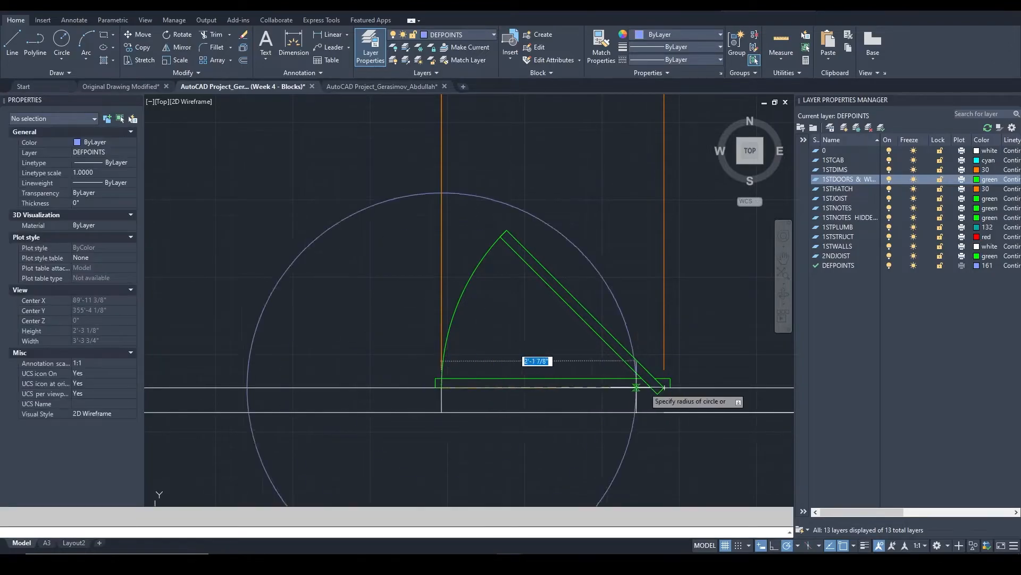
{"action": "key", "text": "Escape"}
Copy the short wall-end line from the opening's left edge to the door's hinge corner at the right edge
{"action": "left_click", "coordinate": [433, 382]}
{"action": "left_click", "coordinate": [451, 418]}
{"action": "type", "text": "m"}
{"action": "key", "text": "space"}
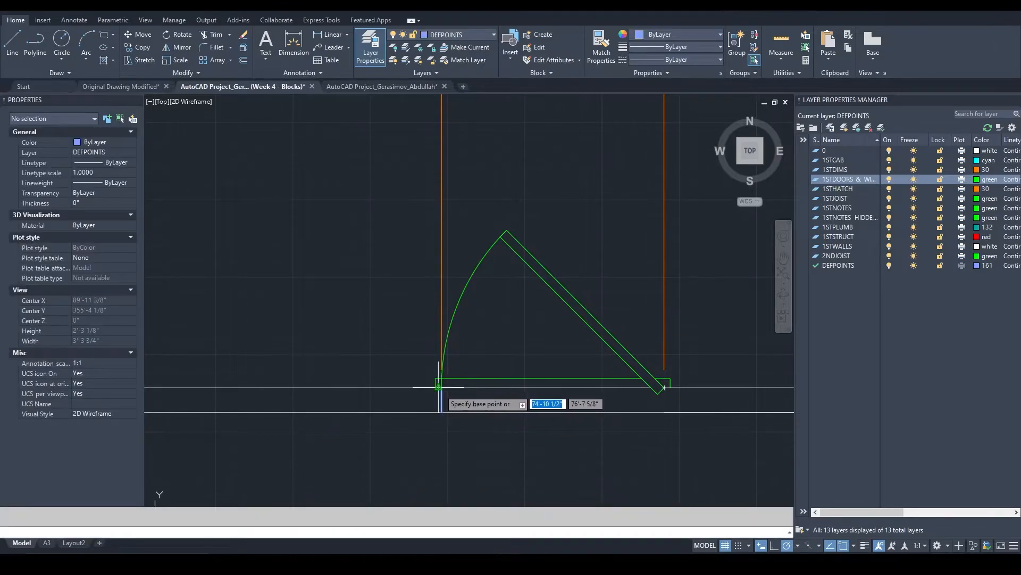
{"action": "left_click", "coordinate": [440, 388]}
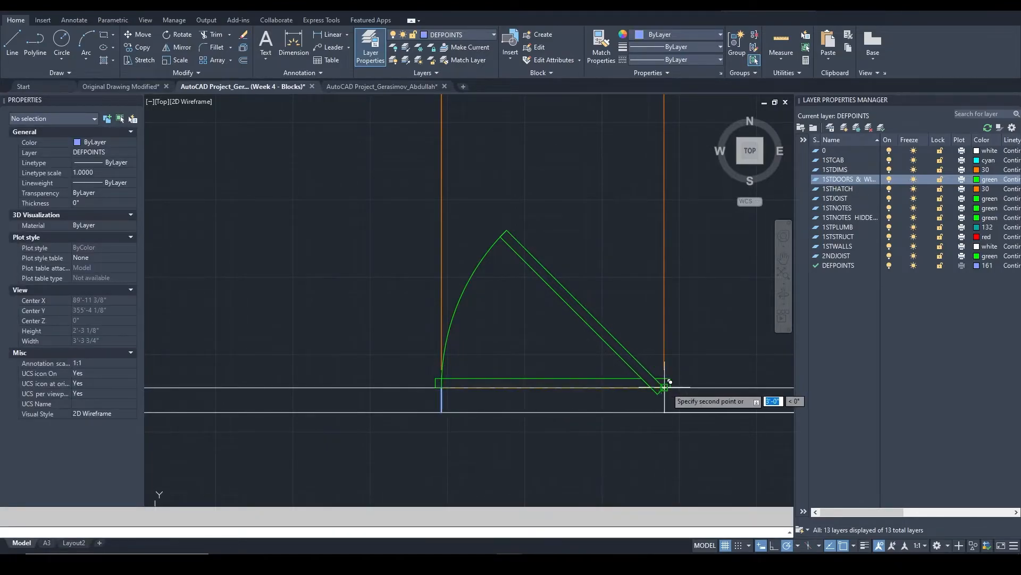
{"action": "left_click", "coordinate": [668, 383]}
{"action": "left_click", "coordinate": [419, 377]}
{"action": "left_click", "coordinate": [748, 449]}
{"action": "key", "text": "Escape"}
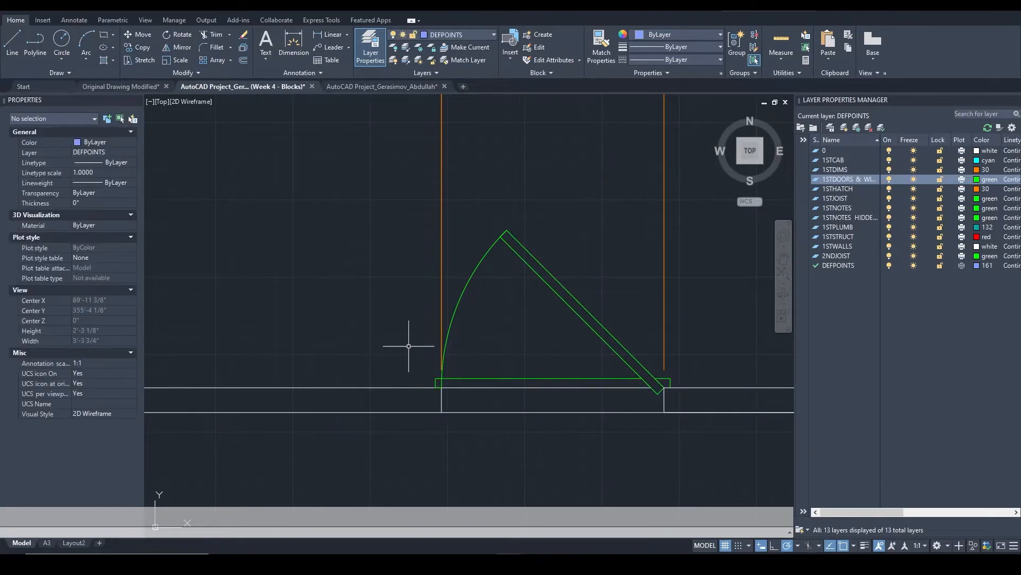
Trim the wall lines between the two wall-end lines to open the wall at the door
{"action": "type", "text": "tr"}
{"action": "key", "text": "Return"}
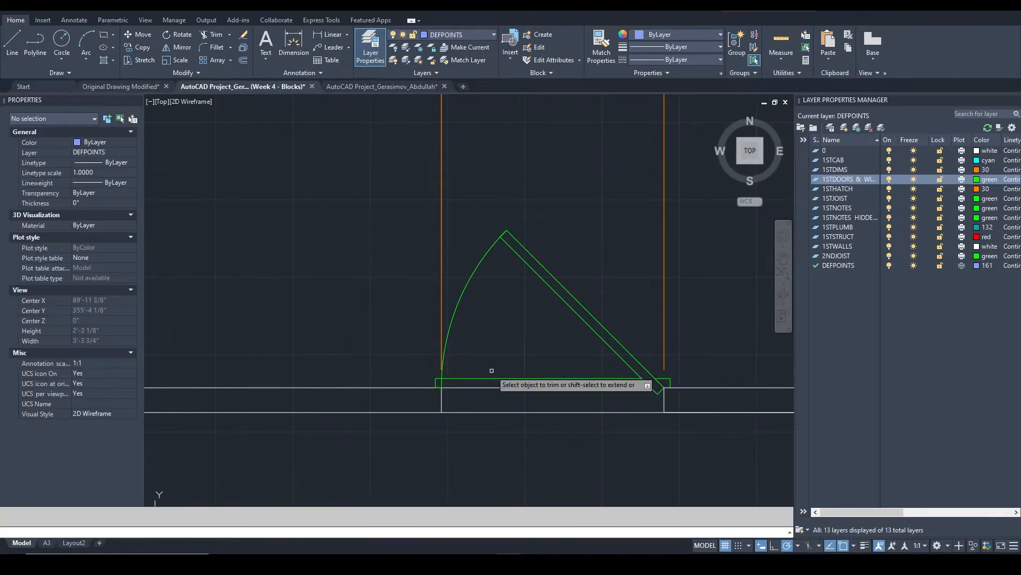
{"action": "left_click", "coordinate": [514, 412]}
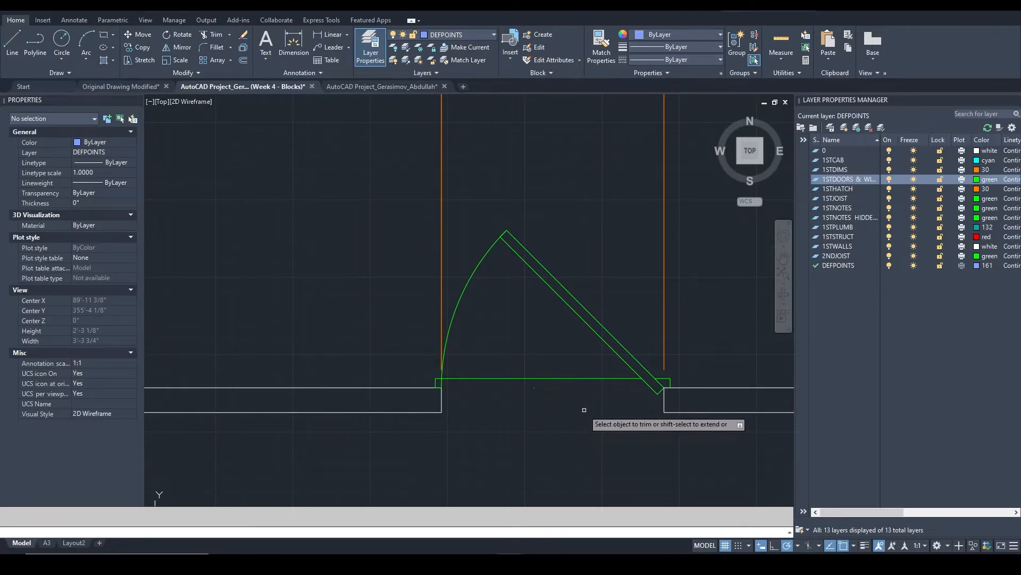
{"action": "key", "text": "Escape"}
Undo the rebuilt door opening back to its original wall ends
{"action": "key", "text": "ctrl+z"}
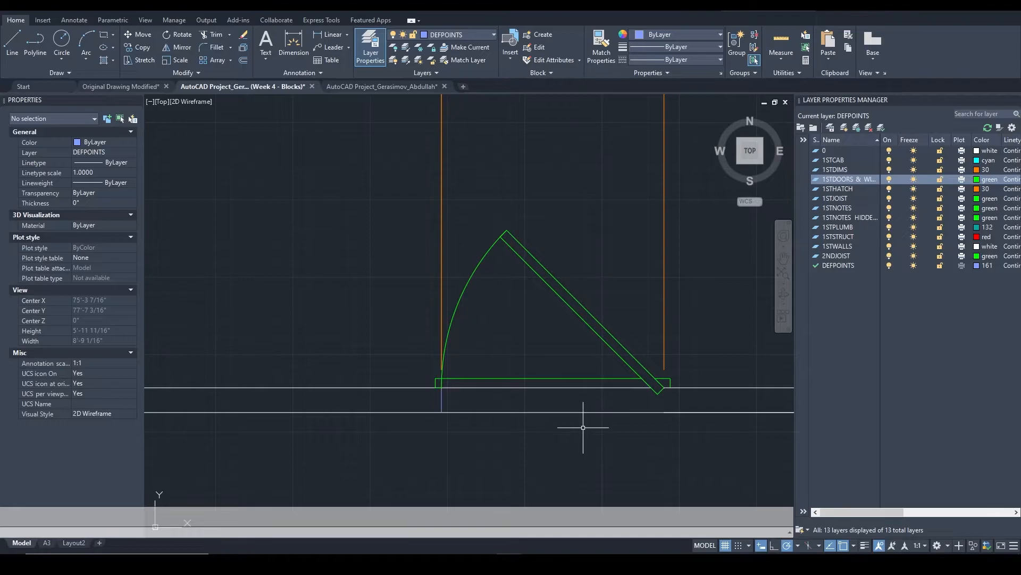
{"action": "key", "text": "ctrl+y"}
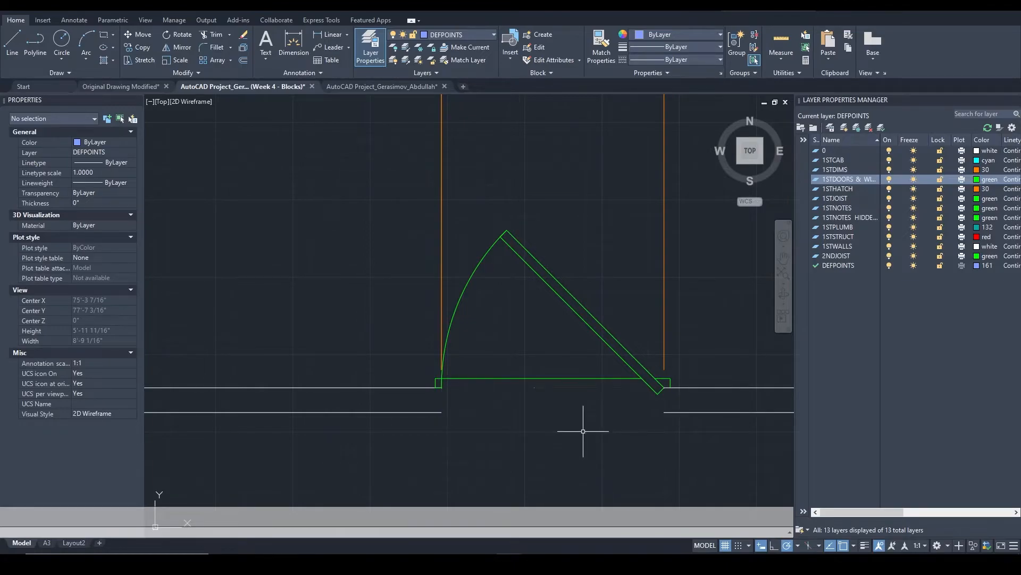
{"action": "middle_click_drag", "start_coordinate": [601, 360], "coordinate": [532, 335]}
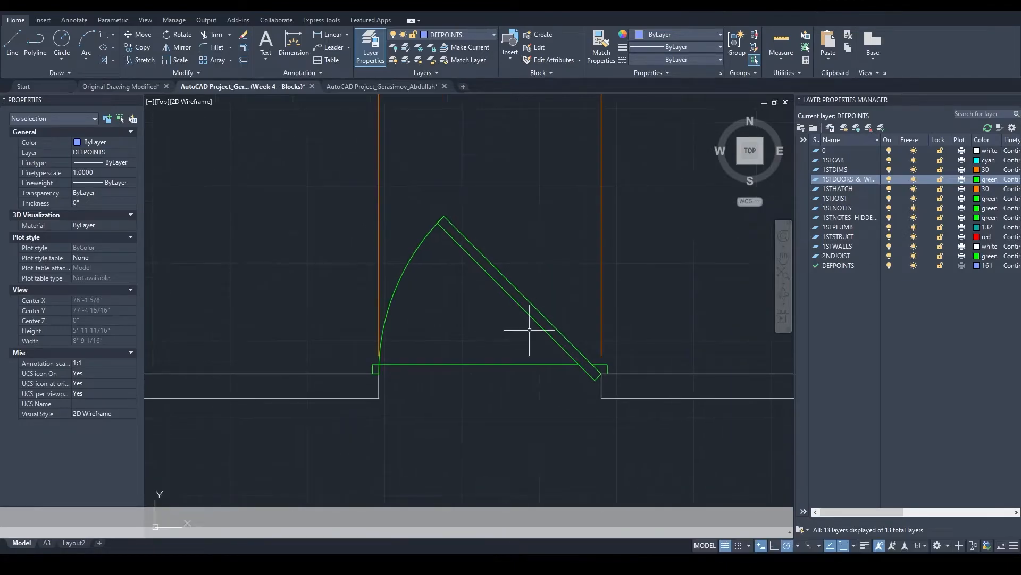
Examine the green threshold line across the door opening, its layer and its short return at the wall corner
{"action": "left_click", "coordinate": [443, 365]}
{"action": "scroll", "coordinate": [394, 380], "scroll_direction": "up", "scroll_amount": 4}
{"action": "scroll", "coordinate": [364, 359], "scroll_direction": "down", "scroll_amount": 2}
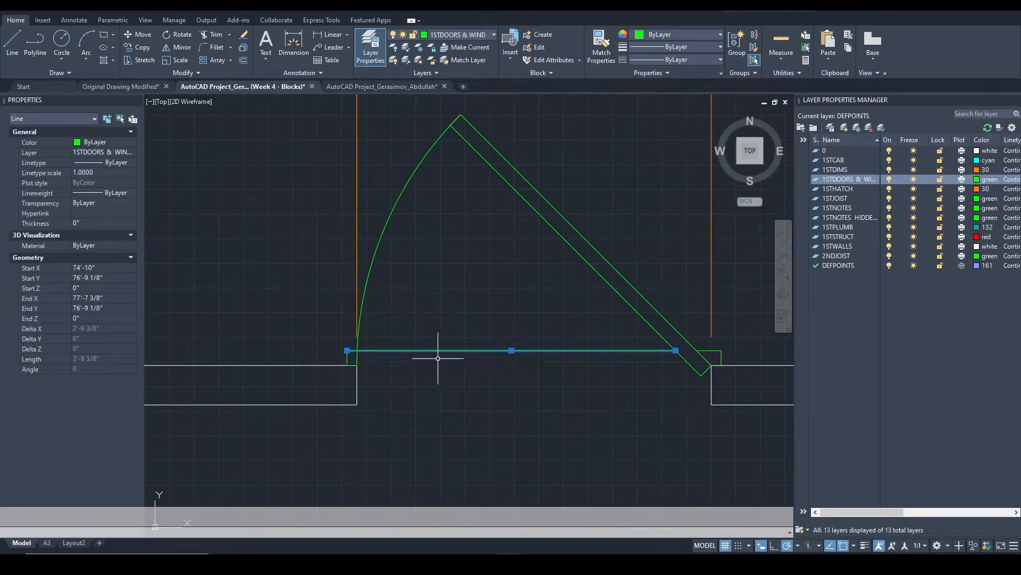
{"action": "scroll", "coordinate": [348, 357], "scroll_direction": "up", "scroll_amount": 2}
{"action": "scroll", "coordinate": [350, 360], "scroll_direction": "down", "scroll_amount": 2}
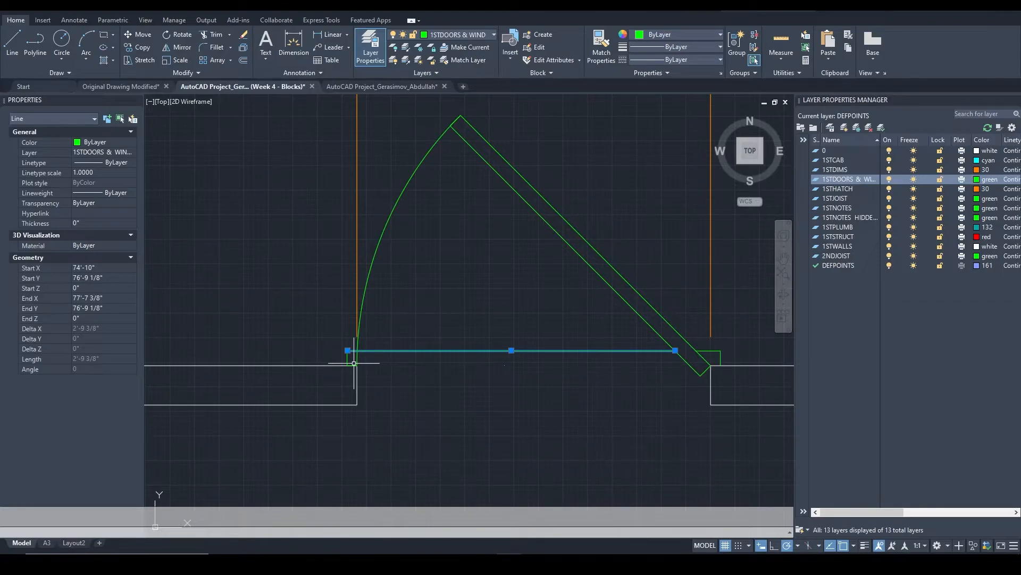
{"action": "scroll", "coordinate": [354, 363], "scroll_direction": "up", "scroll_amount": 2}
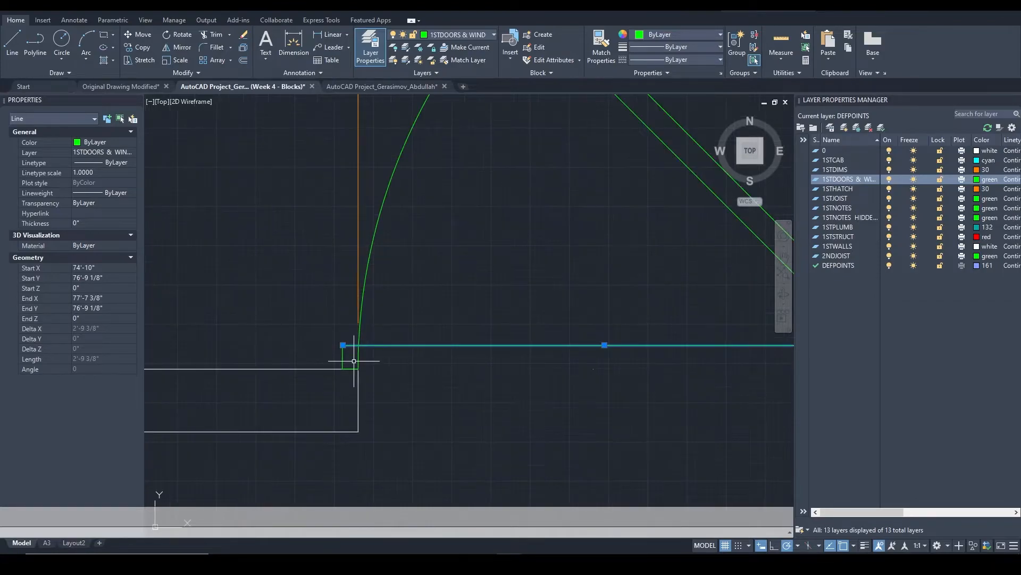
{"action": "key", "text": "Escape"}
{"action": "scroll", "coordinate": [354, 359], "scroll_direction": "down", "scroll_amount": 2}
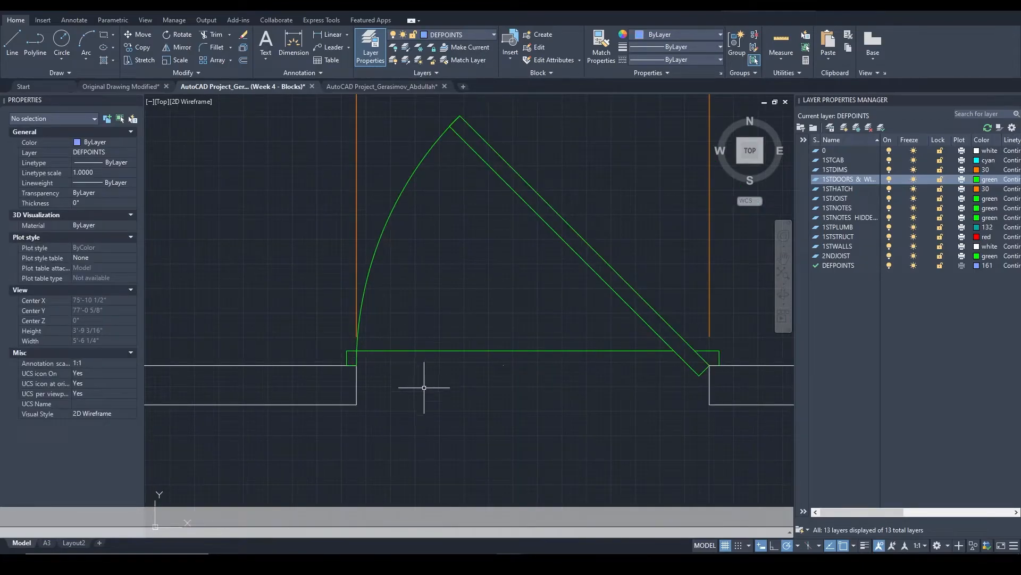
{"action": "left_click", "coordinate": [491, 350]}
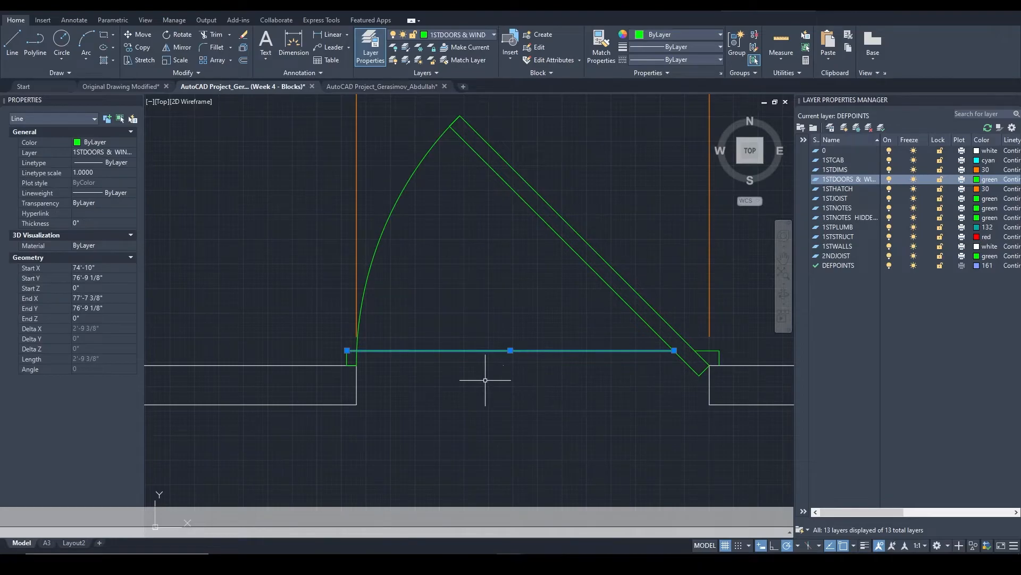
{"action": "scroll", "coordinate": [386, 377], "scroll_direction": "up", "scroll_amount": 2}
{"action": "key", "text": "Escape"}
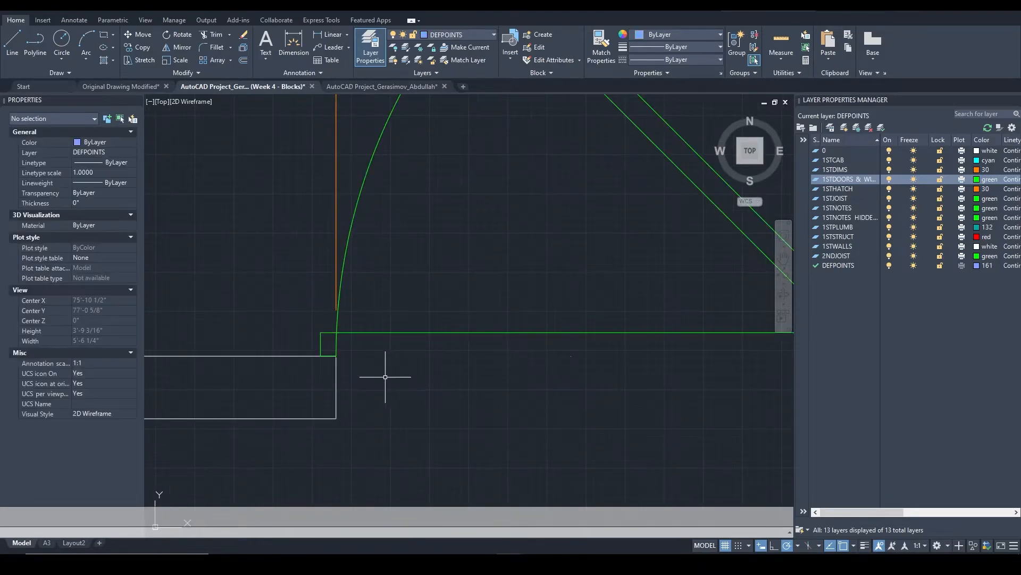
{"action": "scroll", "coordinate": [384, 378], "scroll_direction": "down", "scroll_amount": 2}
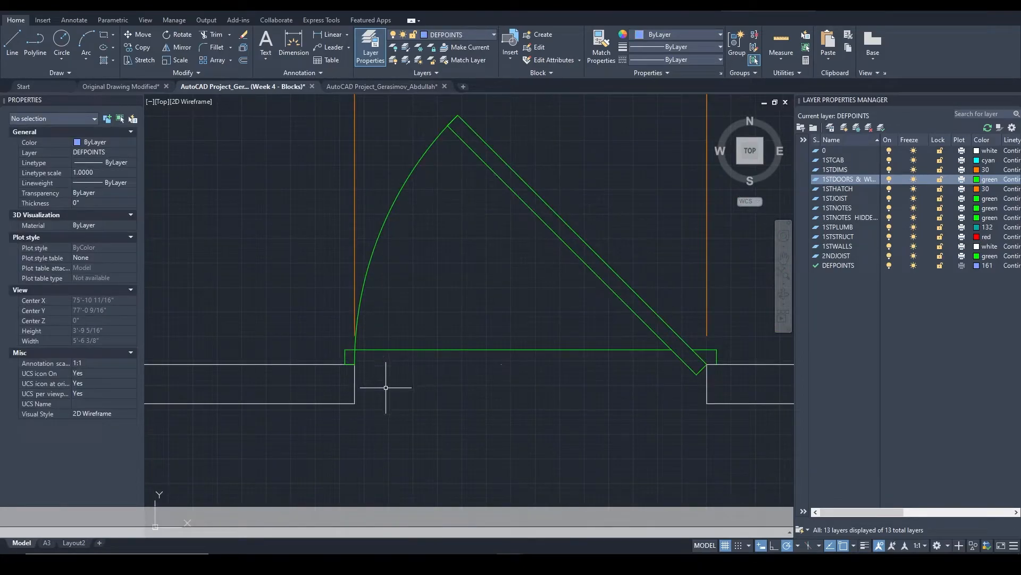
Measure the threshold's offsets at the door opening's latch-side wall corner, then view its hinge-side end
{"action": "scroll", "coordinate": [385, 381], "scroll_direction": "down", "scroll_amount": 2}
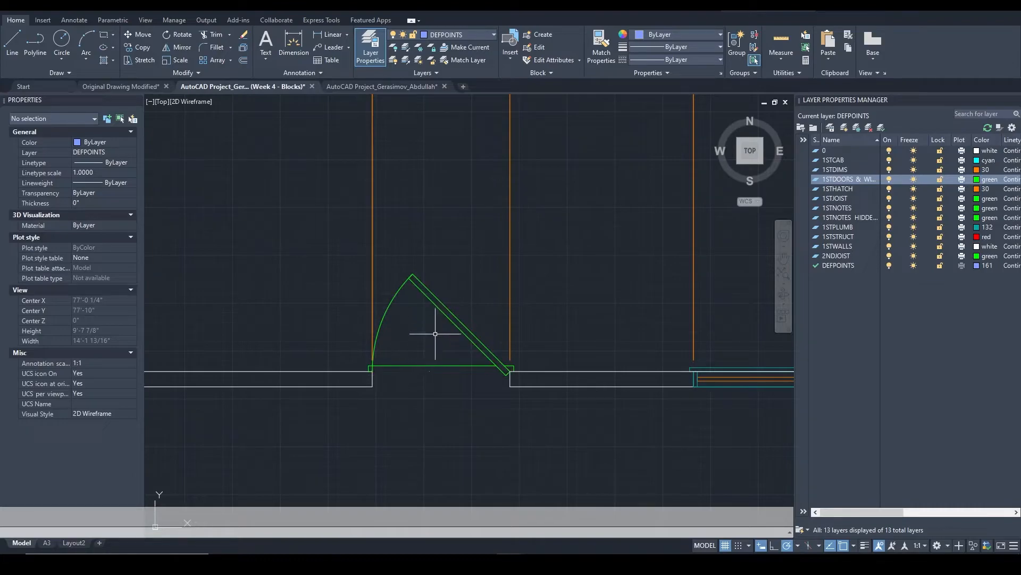
{"action": "mouse_move", "coordinate": [447, 404]}
{"action": "middle_mouse_down"}
{"action": "mouse_move", "coordinate": [447, 196]}
{"action": "mouse_move", "coordinate": [448, 324]}
{"action": "middle_mouse_up"}
{"action": "scroll", "coordinate": [388, 239], "scroll_direction": "up", "scroll_amount": 2}
{"action": "middle_click_drag", "start_coordinate": [388, 239], "coordinate": [388, 311]}
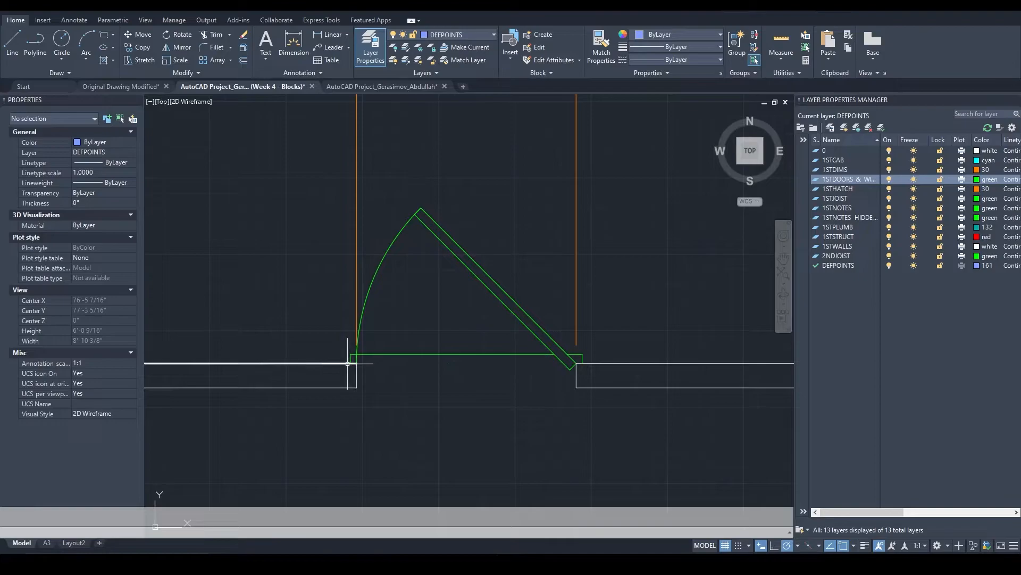
{"action": "scroll", "coordinate": [348, 364], "scroll_direction": "up", "scroll_amount": 5}
{"action": "type", "text": "d"}
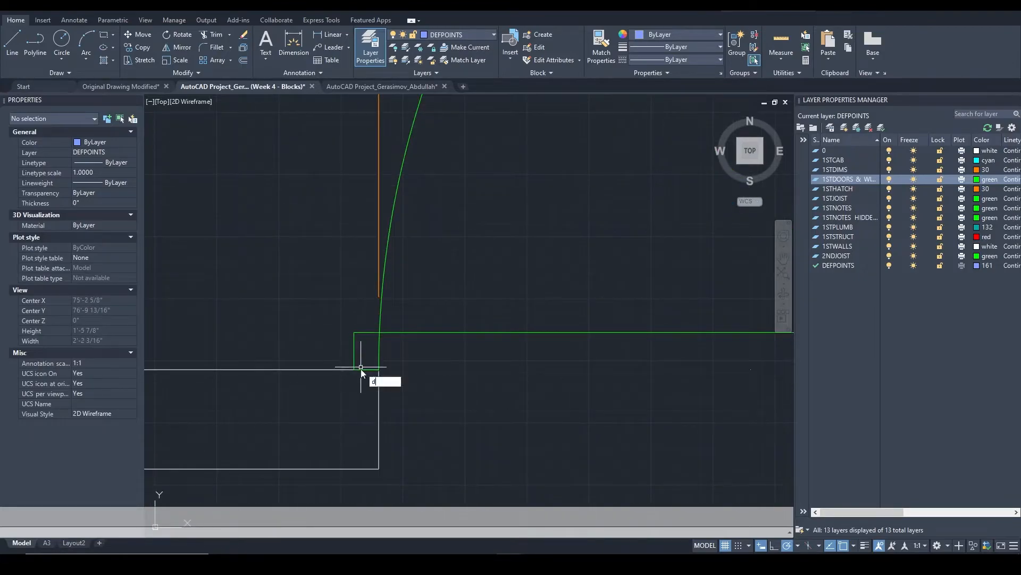
{"action": "type", "text": "i"}
{"action": "key", "text": "Return"}
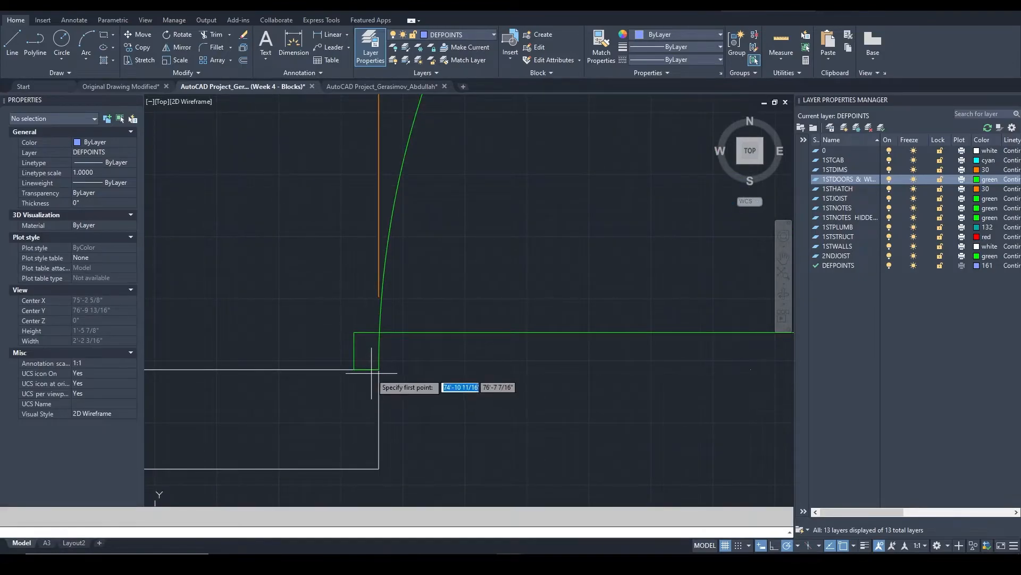
{"action": "left_click", "coordinate": [379, 369]}
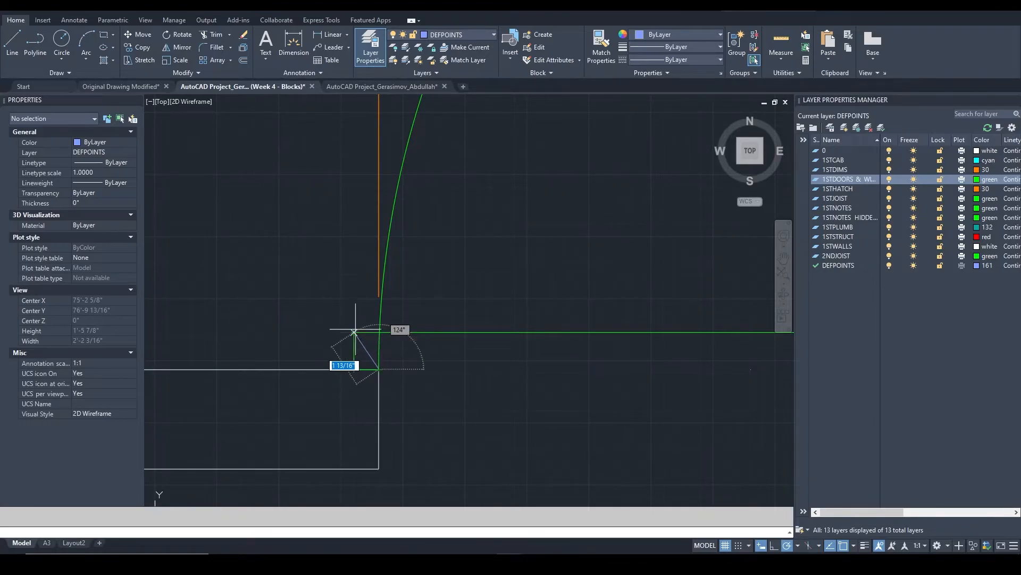
{"action": "scroll", "coordinate": [378, 331], "scroll_direction": "down", "scroll_amount": 4}
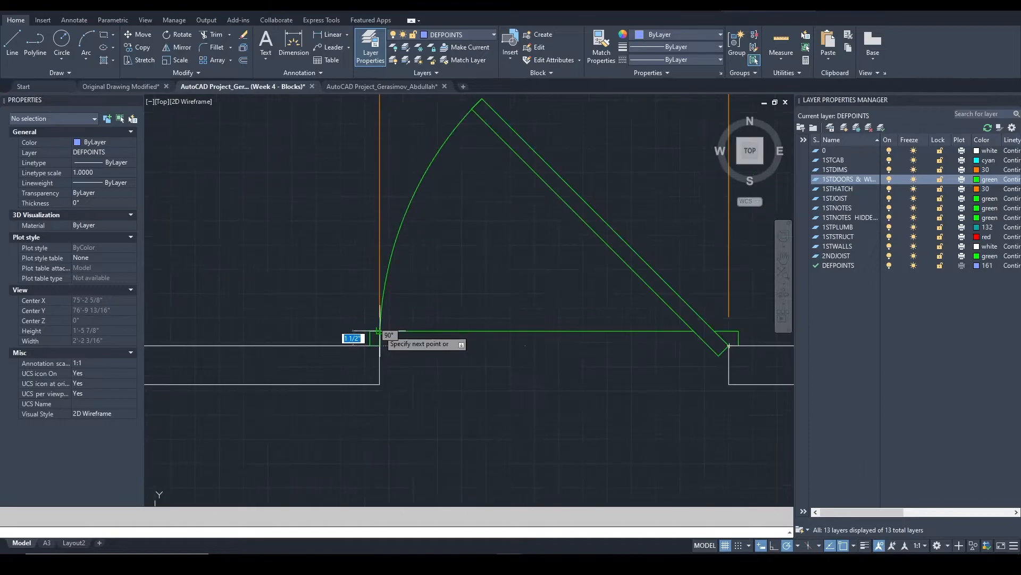
{"action": "left_click", "coordinate": [742, 340]}
Try tracing the threshold's hinge-side end from the wall corner, out to its short return and 1 1/2" up
{"action": "middle_click_drag", "start_coordinate": [743, 338], "coordinate": [509, 335]}
{"action": "scroll", "coordinate": [509, 335], "scroll_direction": "up", "scroll_amount": 3}
{"action": "type", "text": "l"}
{"action": "key", "text": "Return"}
{"action": "left_click", "coordinate": [496, 356]}
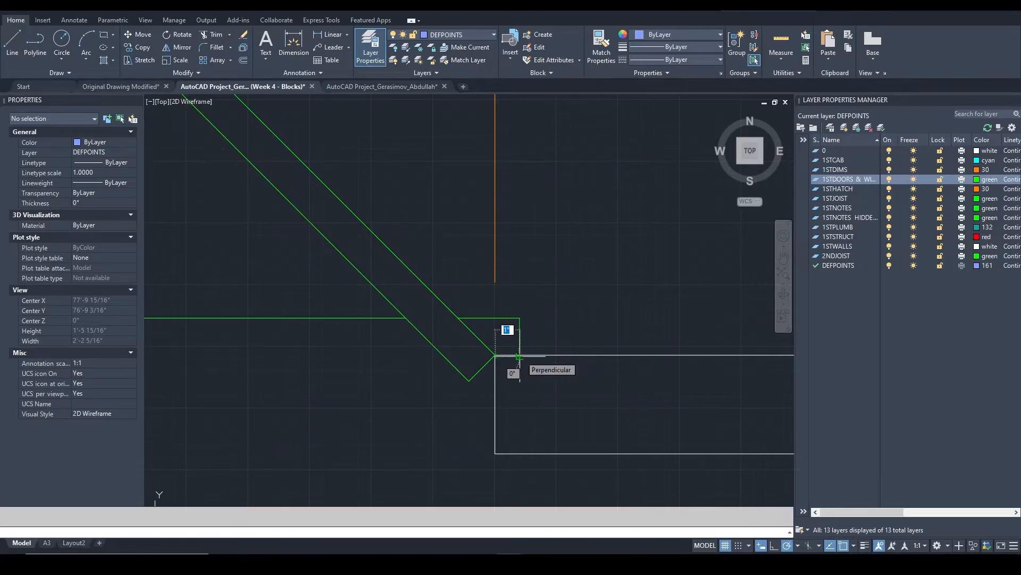
{"action": "left_click", "coordinate": [520, 356]}
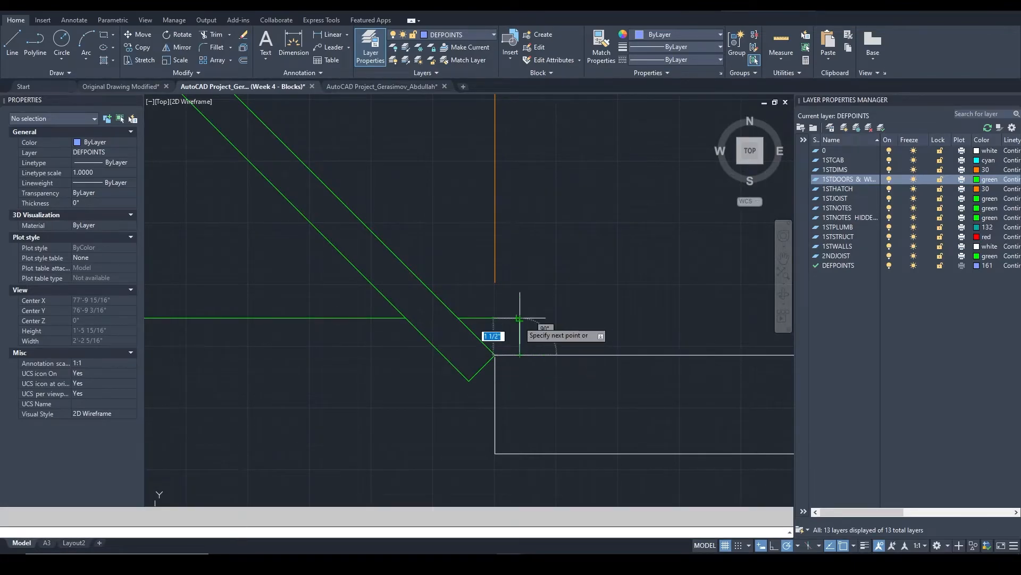
{"action": "scroll", "coordinate": [519, 318], "scroll_direction": "down", "scroll_amount": 3}
{"action": "left_click", "coordinate": [518, 320]}
{"action": "key", "text": "Escape"}
Examine the threshold's two line pieces beside the hinge and where they meet the door leaf
{"action": "scroll", "coordinate": [474, 298], "scroll_direction": "up", "scroll_amount": 4}
{"action": "left_click", "coordinate": [483, 270]}
{"action": "left_click", "coordinate": [506, 285]}
{"action": "left_click", "coordinate": [410, 278]}
{"action": "left_click", "coordinate": [631, 378]}
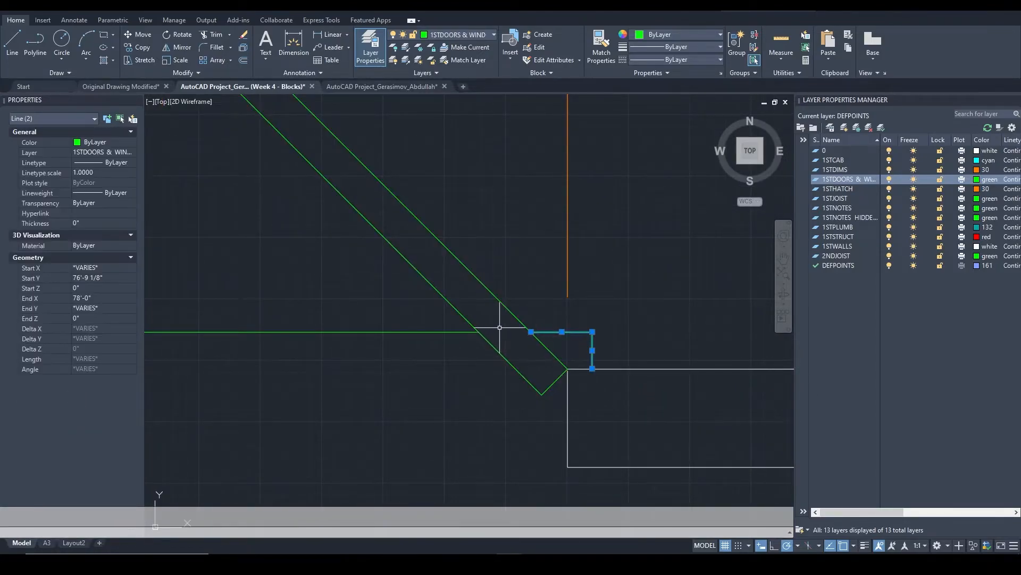
{"action": "scroll", "coordinate": [500, 326], "scroll_direction": "up", "scroll_amount": 8}
{"action": "scroll", "coordinate": [506, 335], "scroll_direction": "down", "scroll_amount": 4}
{"action": "left_click", "coordinate": [582, 357]}
{"action": "left_click", "coordinate": [451, 359]}
{"action": "key", "text": "Escape"}
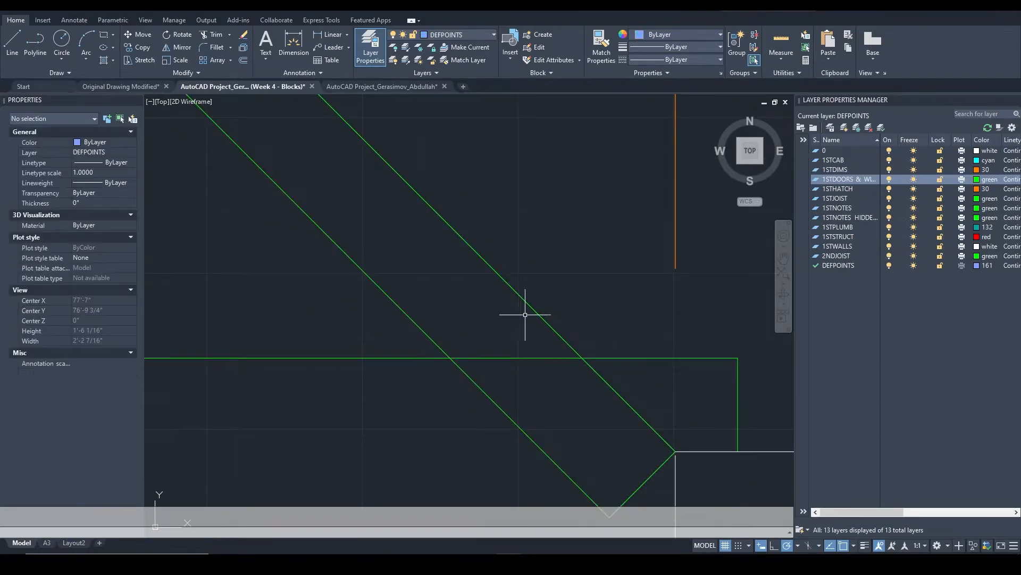
{"action": "type", "text": "tr"}
{"action": "key", "text": "Return"}
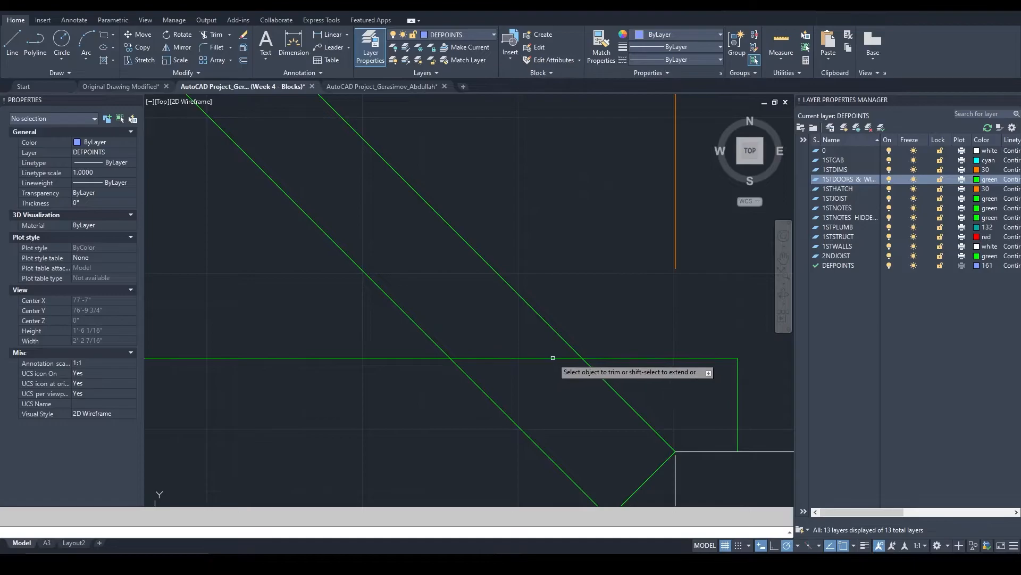
{"action": "scroll", "coordinate": [540, 366], "scroll_direction": "down", "scroll_amount": 5}
{"action": "scroll", "coordinate": [539, 363], "scroll_direction": "down", "scroll_amount": 8}
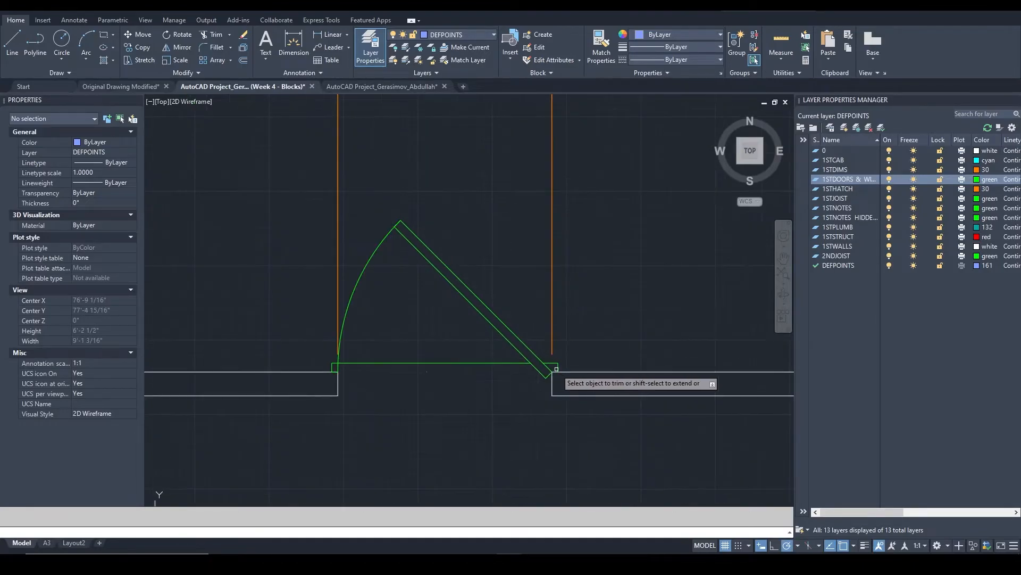
{"action": "key", "text": "Escape"}
Examine the doors and windows along the rear and front walls and the dimension string below the front wall
{"action": "scroll", "coordinate": [557, 366], "scroll_direction": "up", "scroll_amount": 6}
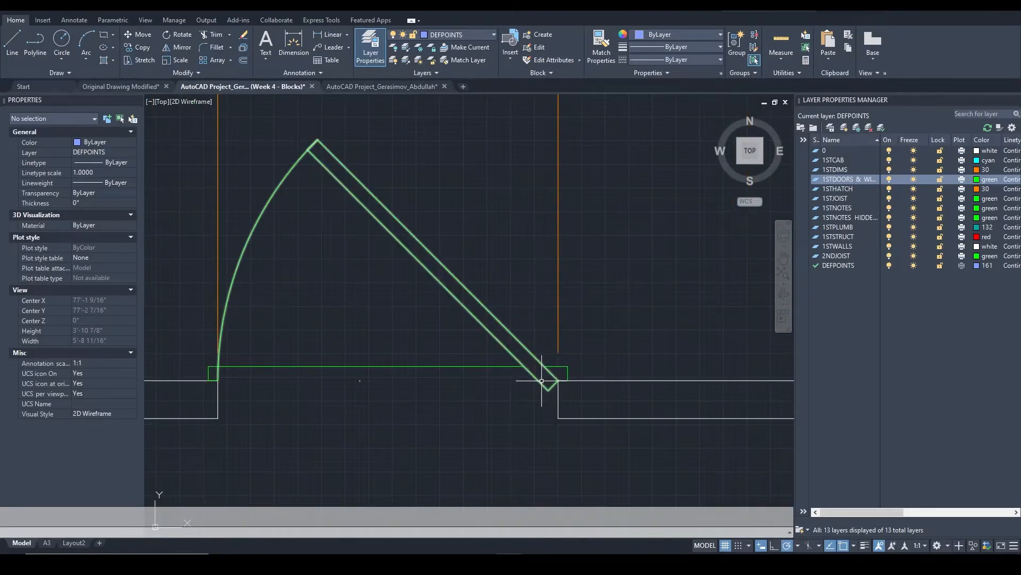
{"action": "scroll", "coordinate": [543, 381], "scroll_direction": "down", "scroll_amount": 3}
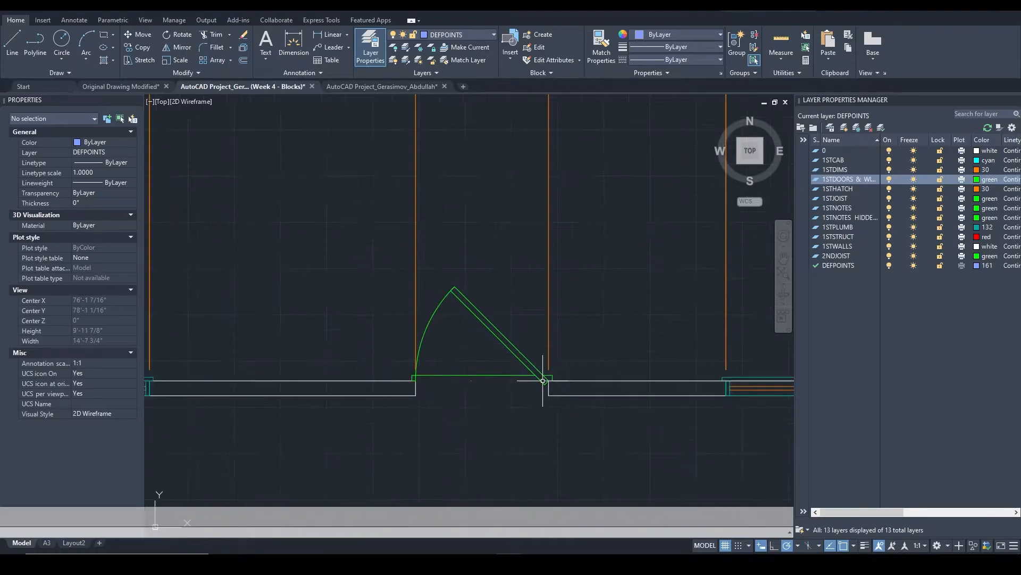
{"action": "mouse_move", "coordinate": [545, 381]}
{"action": "middle_mouse_down"}
{"action": "mouse_move", "coordinate": [470, 381]}
{"action": "mouse_move", "coordinate": [356, 412]}
{"action": "middle_mouse_up"}
{"action": "scroll", "coordinate": [424, 381], "scroll_direction": "down", "scroll_amount": 4}
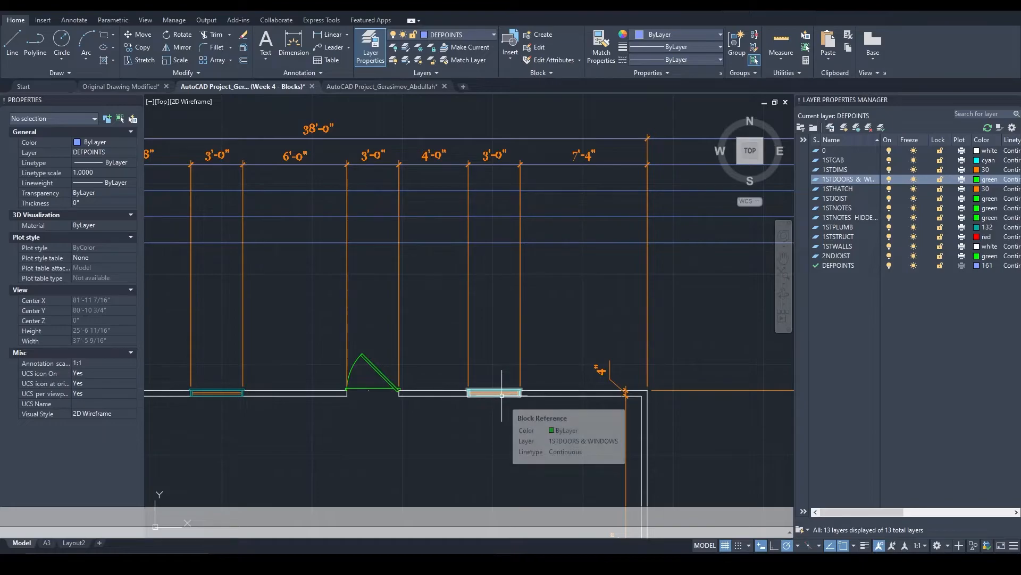
{"action": "scroll", "coordinate": [502, 394], "scroll_direction": "down", "scroll_amount": 2}
{"action": "mouse_move", "coordinate": [506, 346]}
{"action": "middle_mouse_down"}
{"action": "mouse_move", "coordinate": [509, 318]}
{"action": "mouse_move", "coordinate": [577, 243]}
{"action": "middle_mouse_up"}
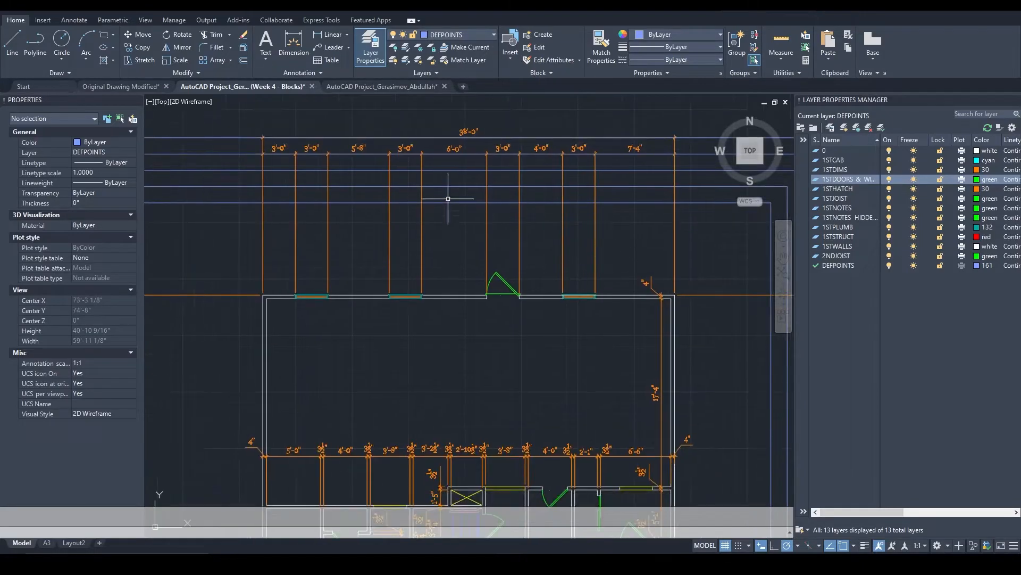
{"action": "middle_click_drag", "start_coordinate": [496, 366], "coordinate": [500, 136]}
{"action": "middle_click_drag", "start_coordinate": [548, 365], "coordinate": [548, 241]}
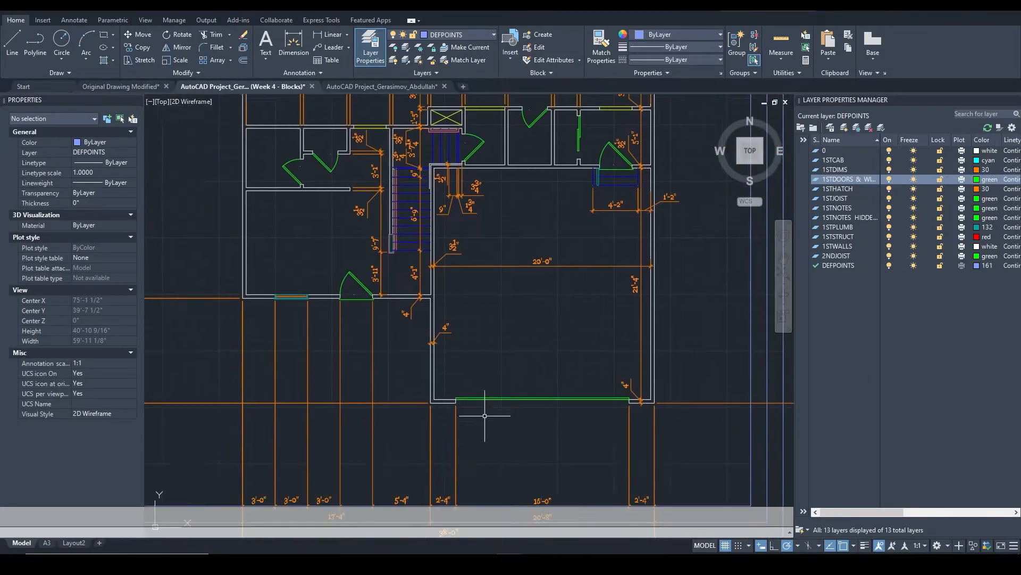
{"action": "scroll", "coordinate": [291, 291], "scroll_direction": "up", "scroll_amount": 5}
{"action": "scroll", "coordinate": [353, 194], "scroll_direction": "down", "scroll_amount": 5}
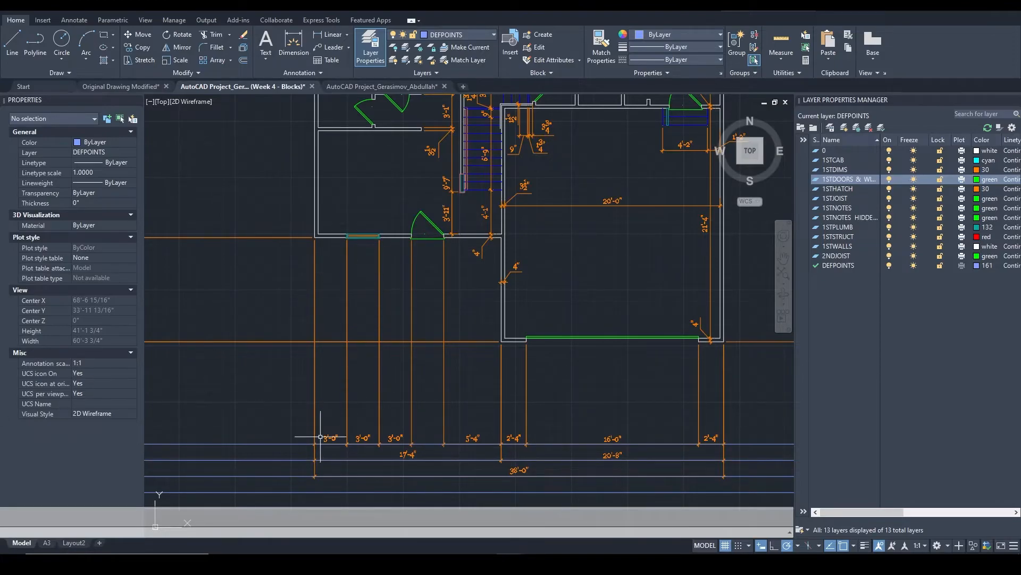
{"action": "left_click", "coordinate": [410, 355]}
{"action": "scroll", "coordinate": [422, 425], "scroll_direction": "up", "scroll_amount": 3}
{"action": "mouse_move", "coordinate": [536, 405]}
{"action": "middle_mouse_down"}
{"action": "mouse_move", "coordinate": [531, 372]}
{"action": "mouse_move", "coordinate": [516, 422]}
{"action": "middle_mouse_up"}
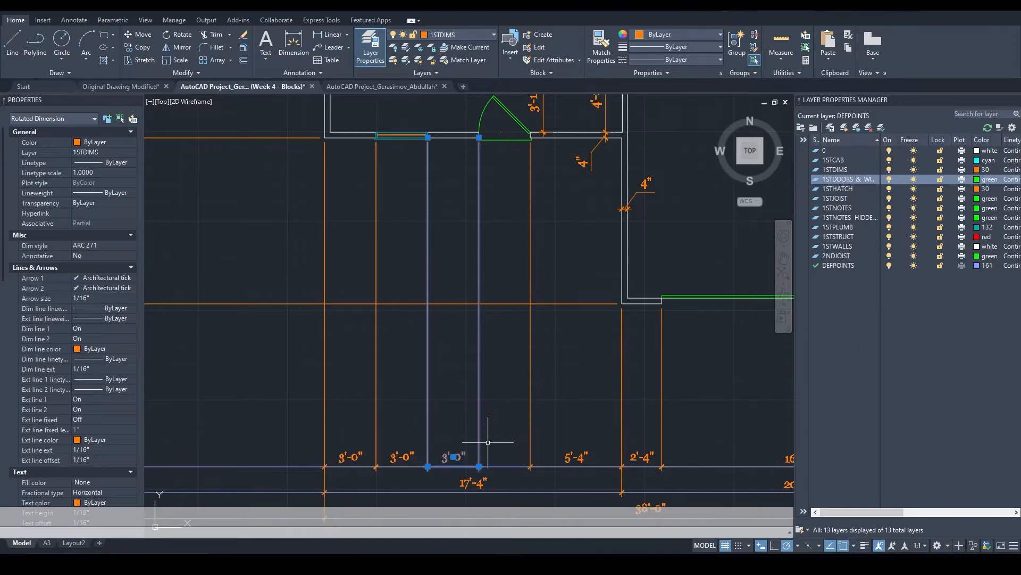
{"action": "key", "text": "Escape"}
Add a linear dimension across the front door opening, aligned with the innermost dimension row below the plan
{"action": "type", "text": "dli"}
{"action": "key", "text": "Return"}
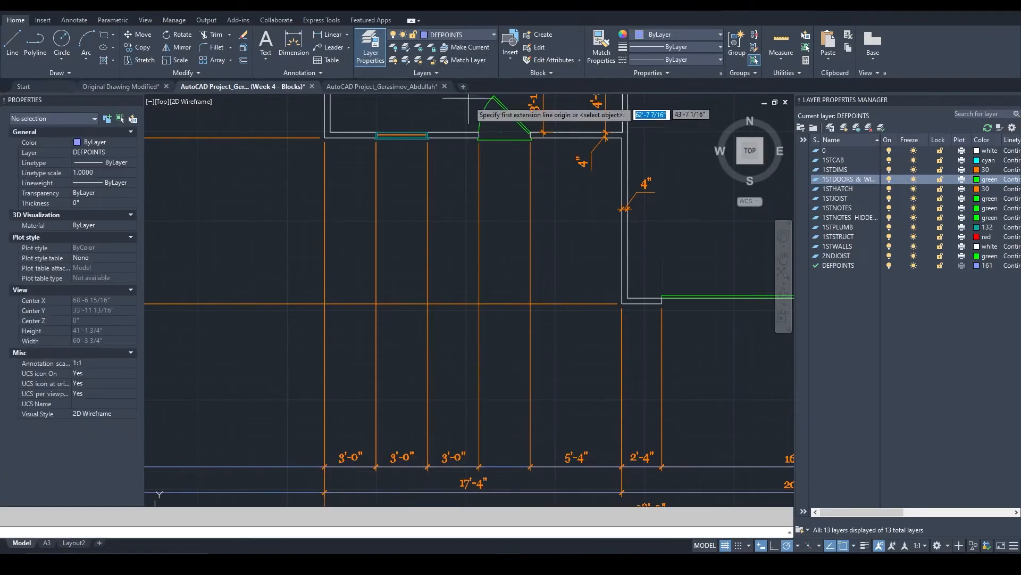
{"action": "scroll", "coordinate": [473, 134], "scroll_direction": "up", "scroll_amount": 4}
{"action": "left_click", "coordinate": [616, 141]}
{"action": "scroll", "coordinate": [614, 149], "scroll_direction": "down", "scroll_amount": 5}
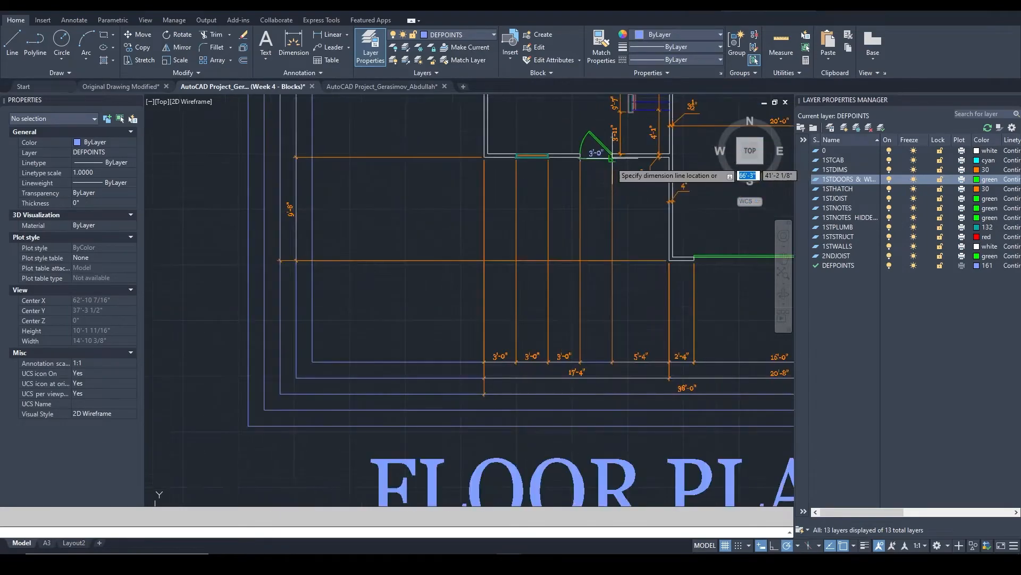
{"action": "left_click", "coordinate": [604, 361]}
Move the new front door dimension to the 1STDIMS layer
{"action": "scroll", "coordinate": [602, 353], "scroll_direction": "up", "scroll_amount": 6}
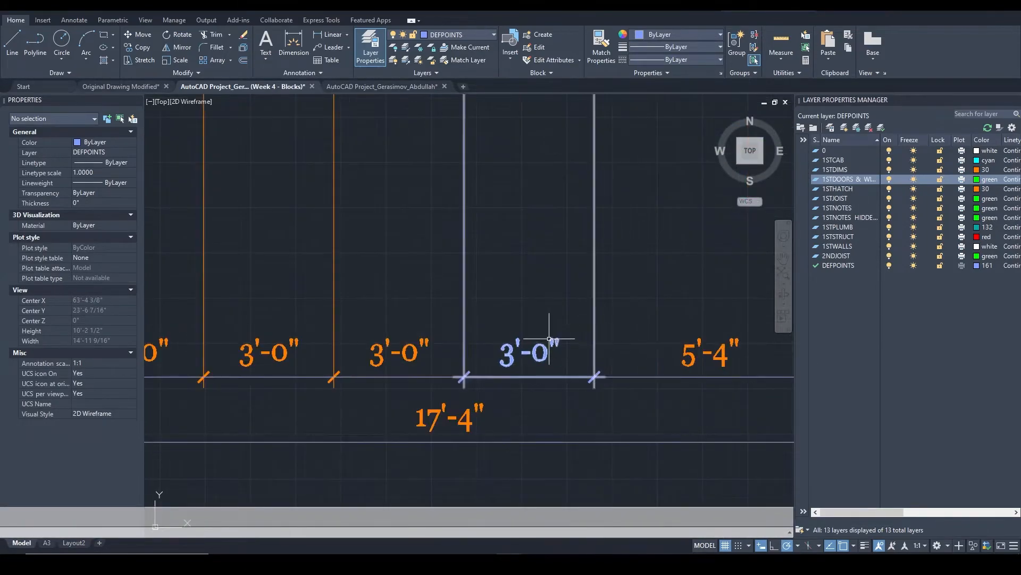
{"action": "left_click", "coordinate": [554, 341]}
{"action": "left_click", "coordinate": [468, 35]}
{"action": "left_click", "coordinate": [468, 72]}
{"action": "scroll", "coordinate": [589, 245], "scroll_direction": "down", "scroll_amount": 4}
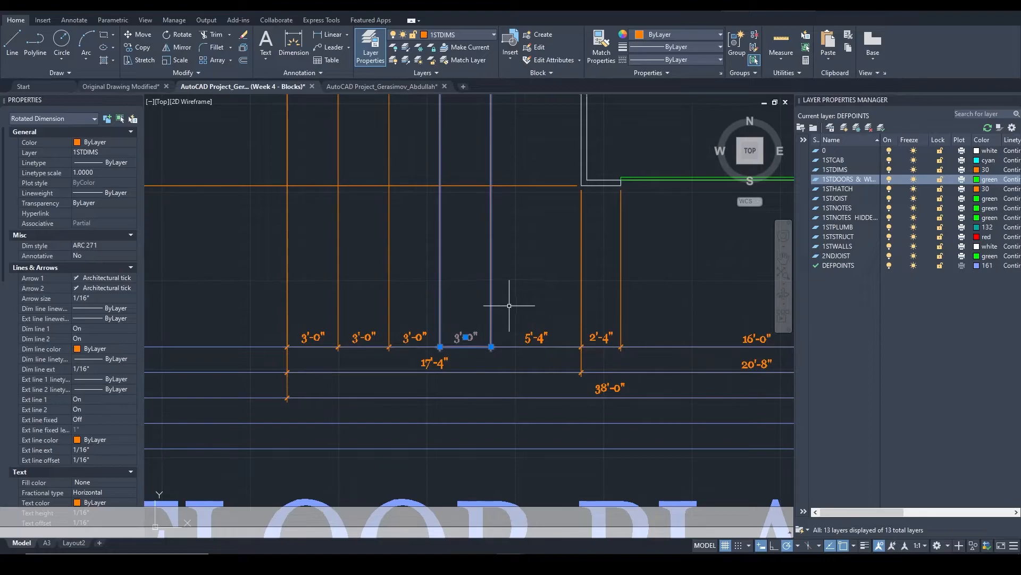
Try to mirror the rear door, its threshold and wall ends about a horizontal line in the room below, erasing the source objects
{"action": "middle_click_drag", "start_coordinate": [497, 278], "coordinate": [503, 446]}
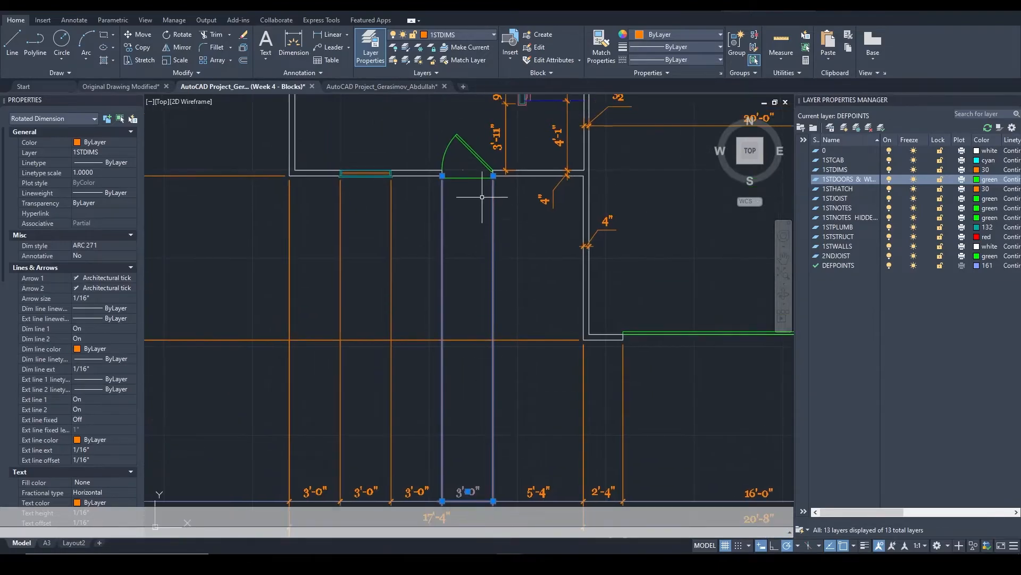
{"action": "scroll", "coordinate": [481, 194], "scroll_direction": "down", "scroll_amount": 7}
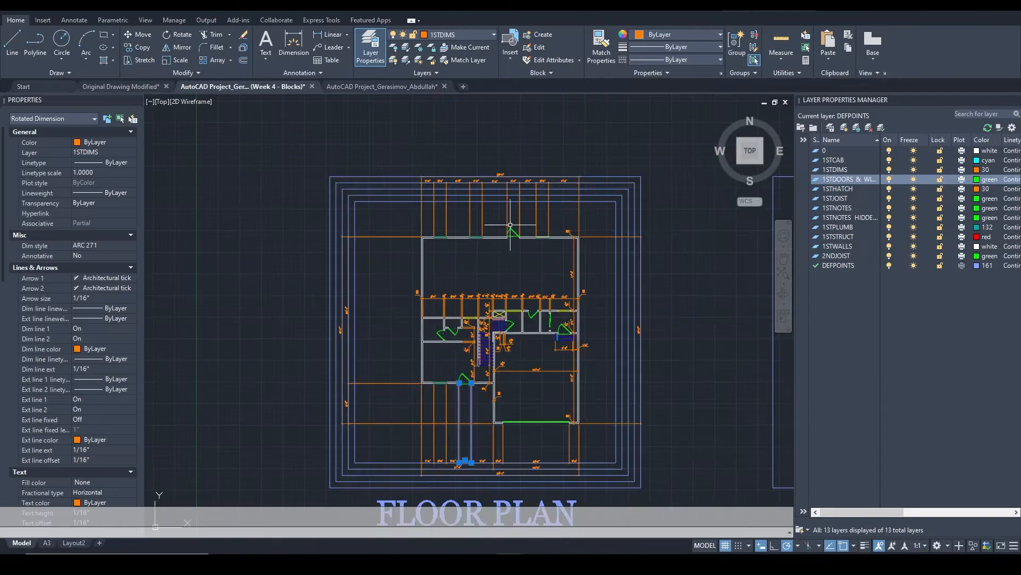
{"action": "scroll", "coordinate": [513, 250], "scroll_direction": "up", "scroll_amount": 6}
{"action": "left_click_drag", "start_coordinate": [467, 194], "coordinate": [582, 303]}
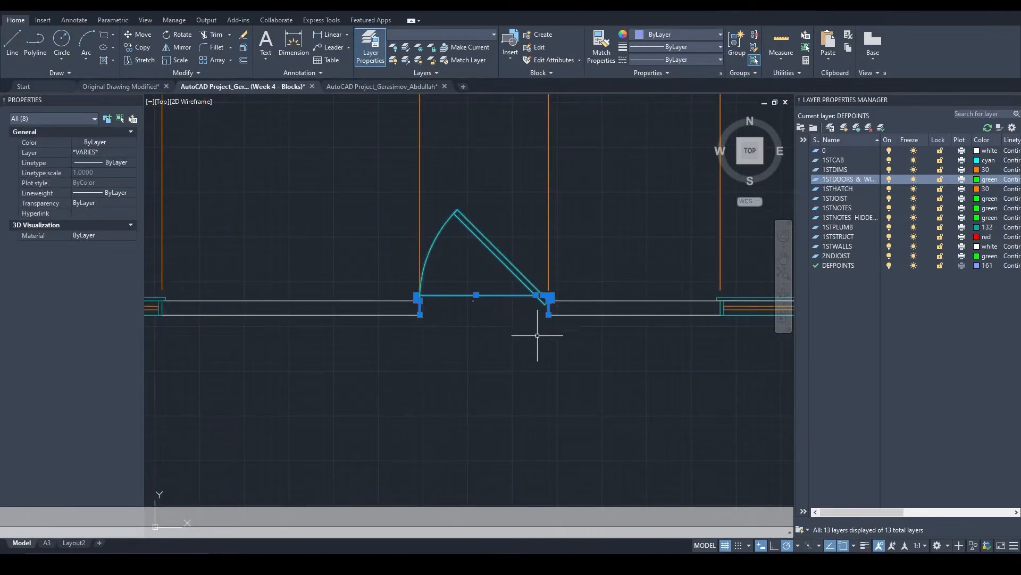
{"action": "middle_click_drag", "start_coordinate": [534, 341], "coordinate": [548, 224]}
{"action": "scroll", "coordinate": [547, 213], "scroll_direction": "down", "scroll_amount": 3}
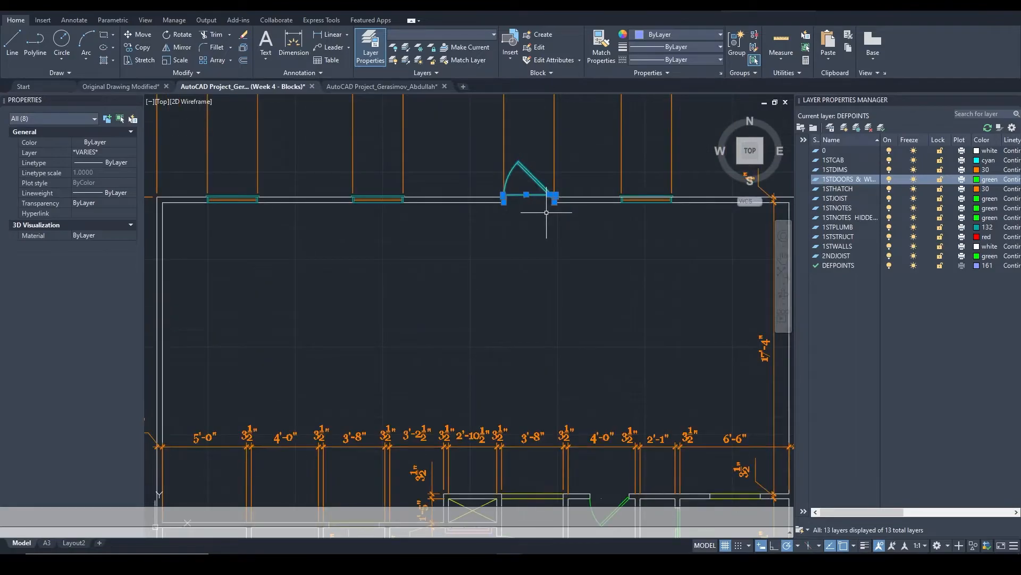
{"action": "type", "text": "mi"}
{"action": "key", "text": "Return"}
{"action": "left_click", "coordinate": [540, 249]}
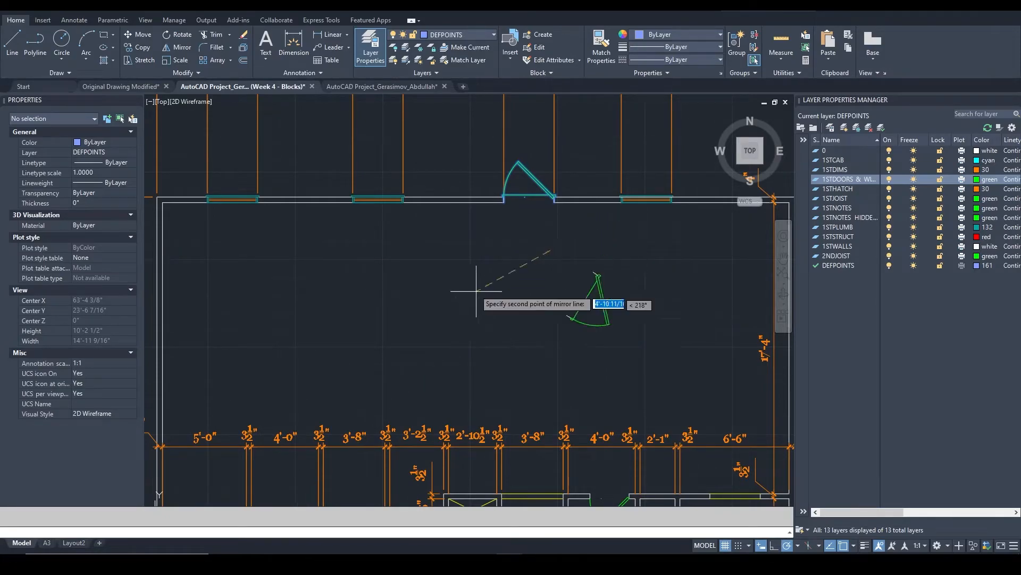
{"action": "left_click", "coordinate": [450, 250]}
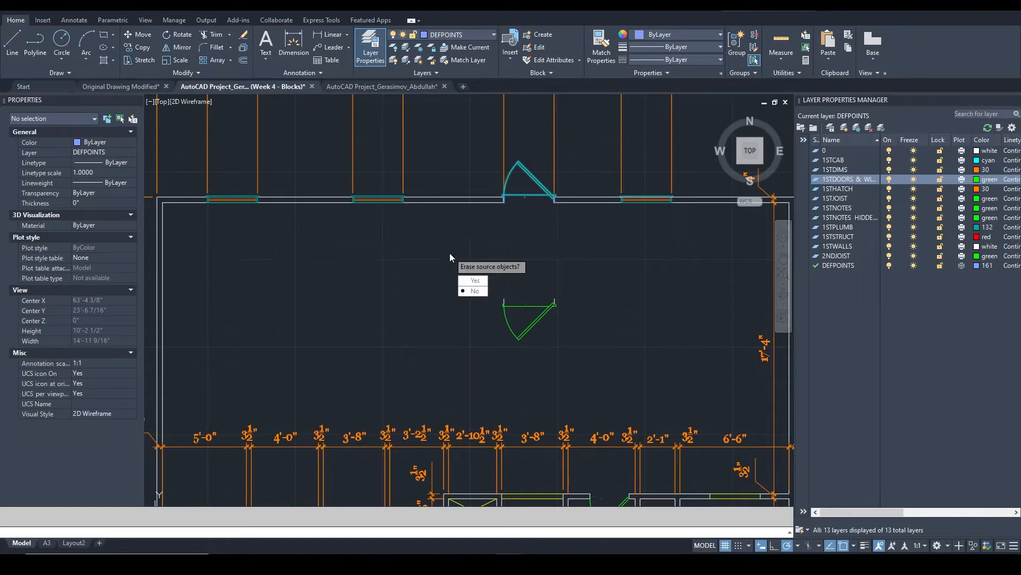
{"action": "left_click", "coordinate": [486, 281]}
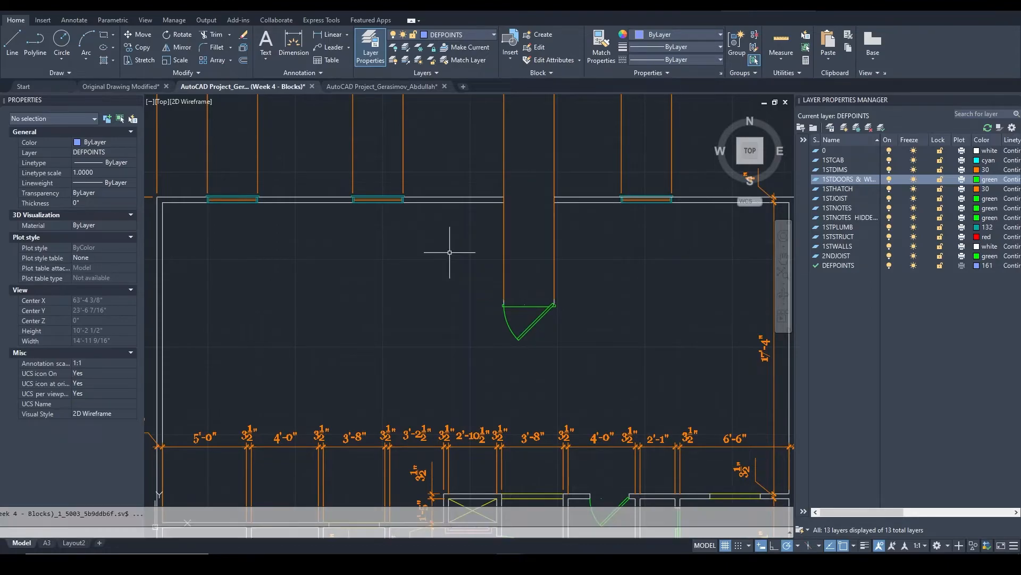
{"action": "key", "text": "ctrl+z"}
Mirror the rear door, its threshold and wall ends about a horizontal line in the room below, keeping the source objects
{"action": "left_click", "coordinate": [484, 149]}
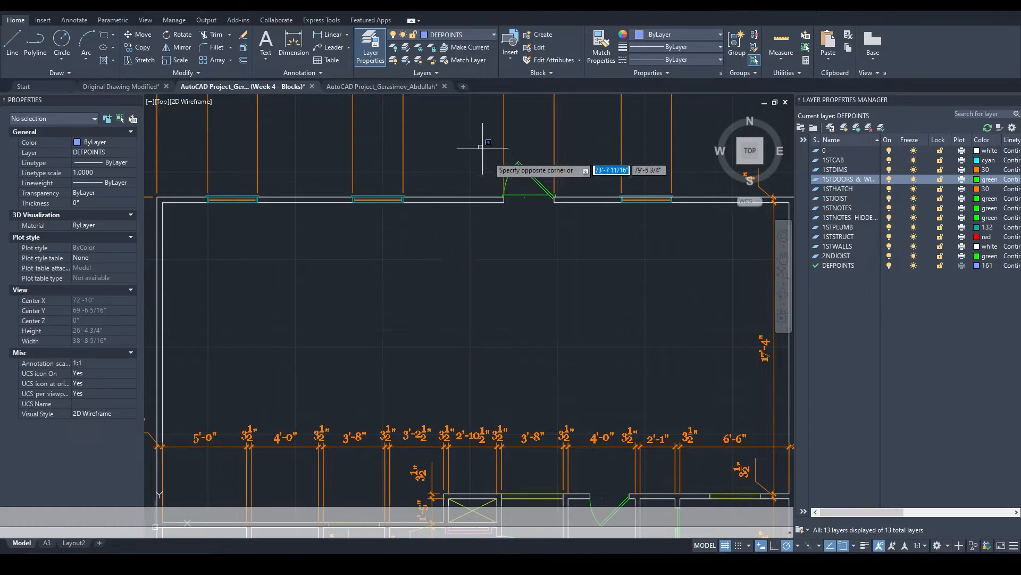
{"action": "left_click", "coordinate": [576, 231]}
{"action": "type", "text": "mi"}
{"action": "key", "text": "Return"}
{"action": "left_click", "coordinate": [158, 256]}
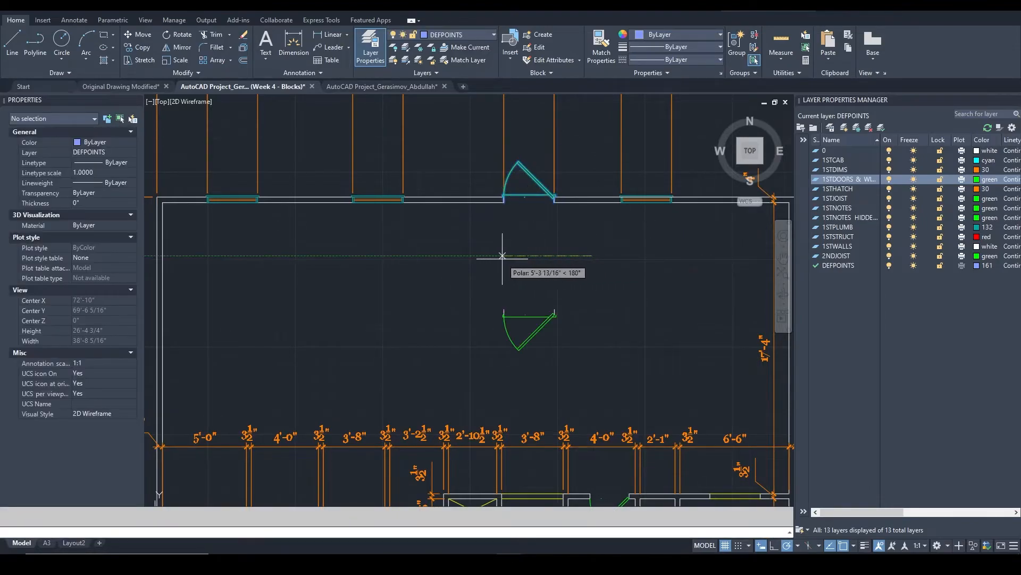
{"action": "left_click", "coordinate": [502, 258]}
{"action": "key", "text": "Return"}
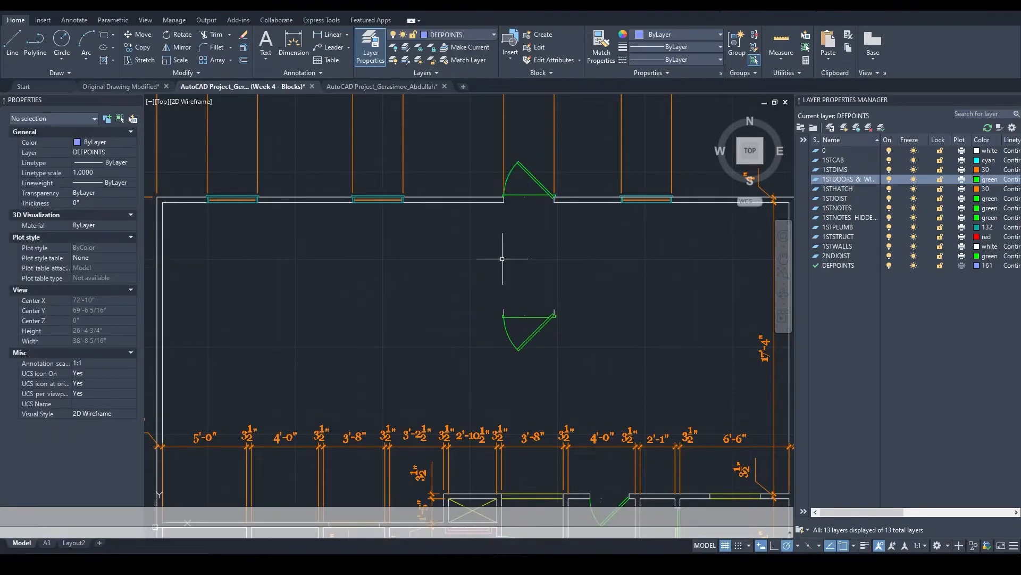
Inspect the mirrored rear door copy in the room, selecting its door block to check the block's properties
{"action": "left_click", "coordinate": [496, 281]}
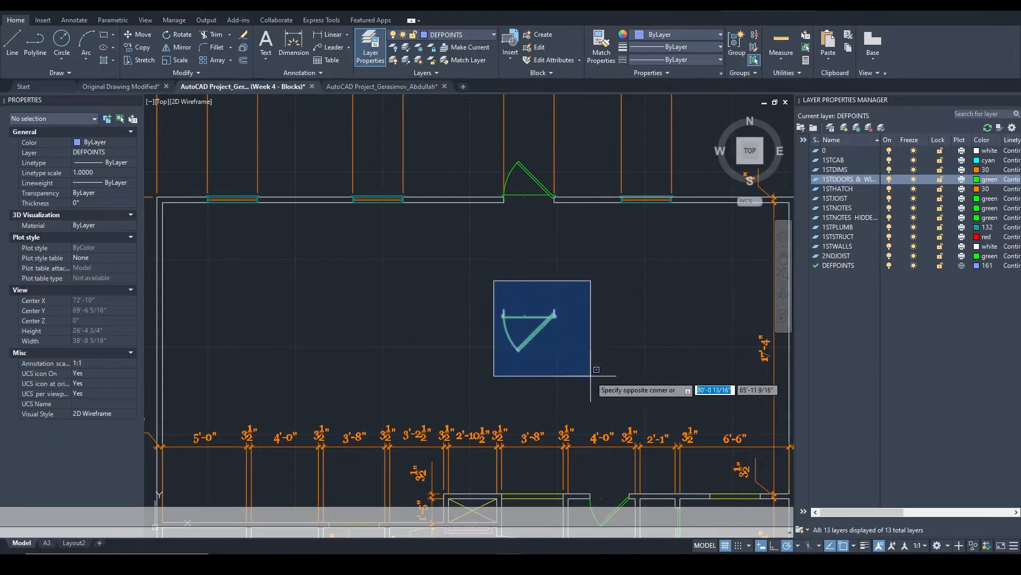
{"action": "left_click", "coordinate": [593, 369]}
{"action": "scroll", "coordinate": [551, 338], "scroll_direction": "up", "scroll_amount": 2}
{"action": "scroll", "coordinate": [546, 336], "scroll_direction": "down", "scroll_amount": 4}
{"action": "mouse_move", "coordinate": [467, 535]}
{"action": "middle_mouse_down"}
{"action": "mouse_move", "coordinate": [496, 270]}
{"action": "mouse_move", "coordinate": [585, 141]}
{"action": "middle_mouse_up"}
{"action": "scroll", "coordinate": [633, 189], "scroll_direction": "up", "scroll_amount": 6}
{"action": "key", "text": "Escape"}
{"action": "left_click", "coordinate": [637, 184]}
{"action": "left_click", "coordinate": [468, 295]}
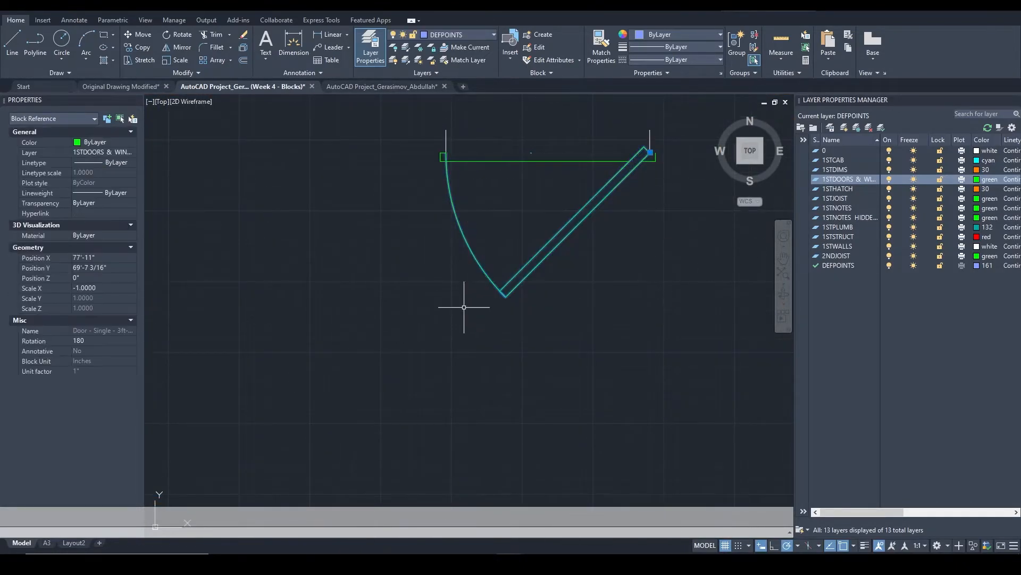
{"action": "scroll", "coordinate": [467, 293], "scroll_direction": "down", "scroll_amount": 3}
{"action": "key", "text": "Escape"}
Delete the mirrored door copy, its threshold and wall ends from the middle of the rear room
{"action": "left_click", "coordinate": [421, 210]}
{"action": "left_click", "coordinate": [605, 320]}
{"action": "scroll", "coordinate": [591, 316], "scroll_direction": "down", "scroll_amount": 3}
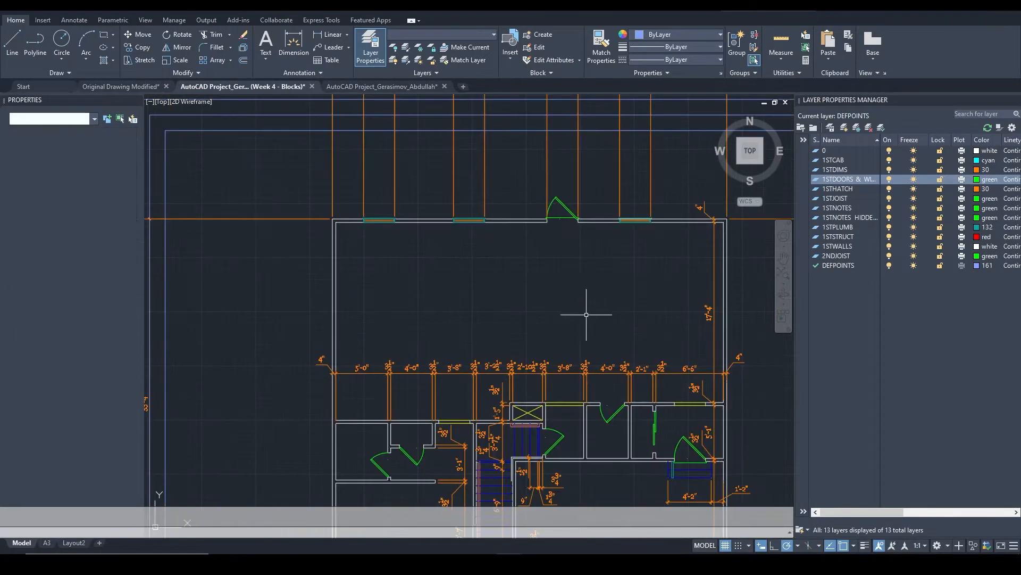
{"action": "key", "text": "Escape"}
Examine the front door, the garage door opening and the dimension rows below the plan
{"action": "scroll", "coordinate": [469, 351], "scroll_direction": "up", "scroll_amount": 6}
{"action": "middle_click_drag", "start_coordinate": [443, 371], "coordinate": [476, 220]}
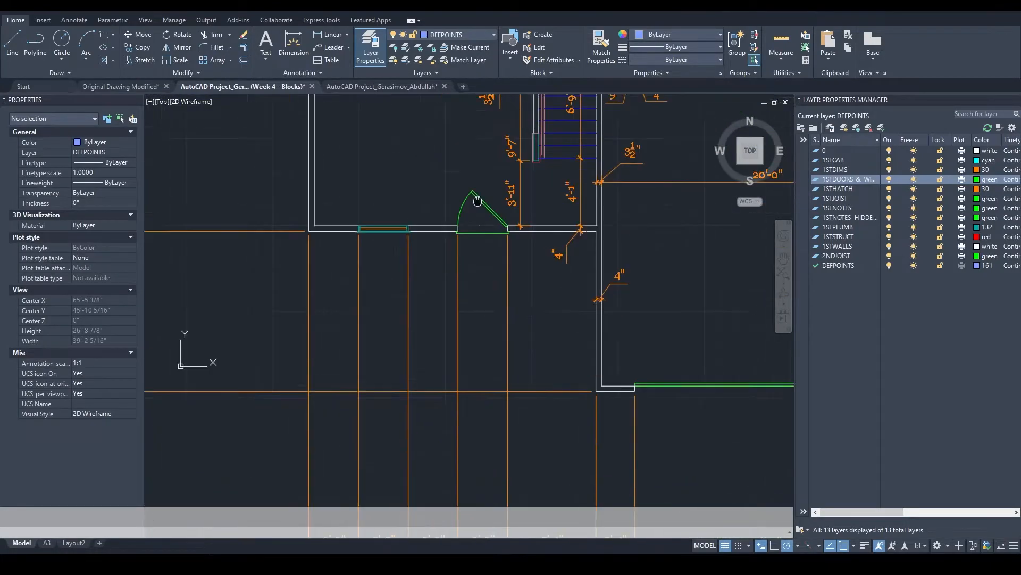
{"action": "middle_click_drag", "start_coordinate": [467, 344], "coordinate": [498, 133]}
{"action": "scroll", "coordinate": [525, 246], "scroll_direction": "down", "scroll_amount": 1}
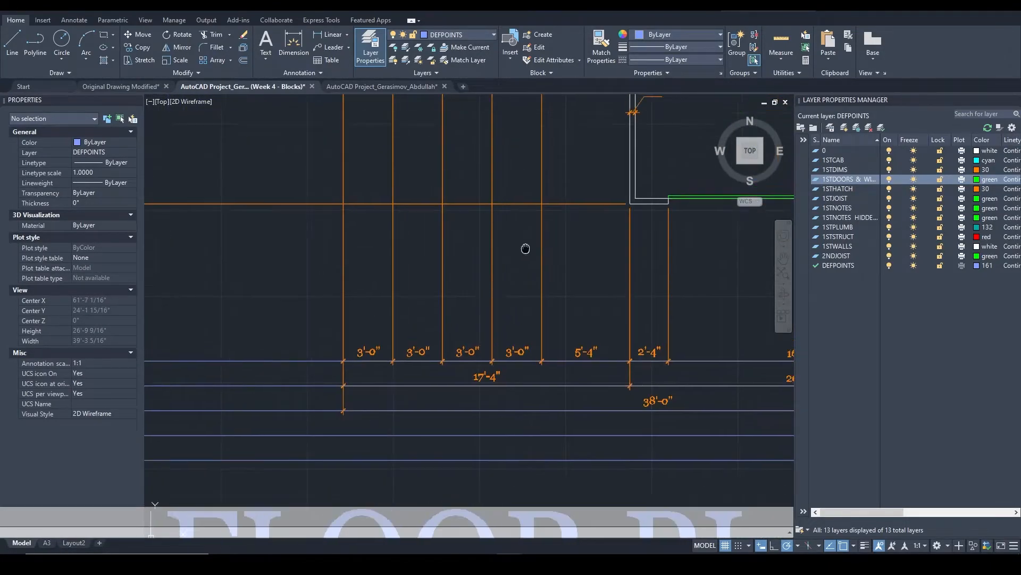
{"action": "middle_click_drag", "start_coordinate": [525, 246], "coordinate": [505, 376]}
{"action": "scroll", "coordinate": [550, 267], "scroll_direction": "down", "scroll_amount": 2}
{"action": "mouse_move", "coordinate": [653, 325]}
{"action": "middle_mouse_down"}
{"action": "mouse_move", "coordinate": [525, 280]}
{"action": "mouse_move", "coordinate": [519, 287]}
{"action": "middle_mouse_up"}
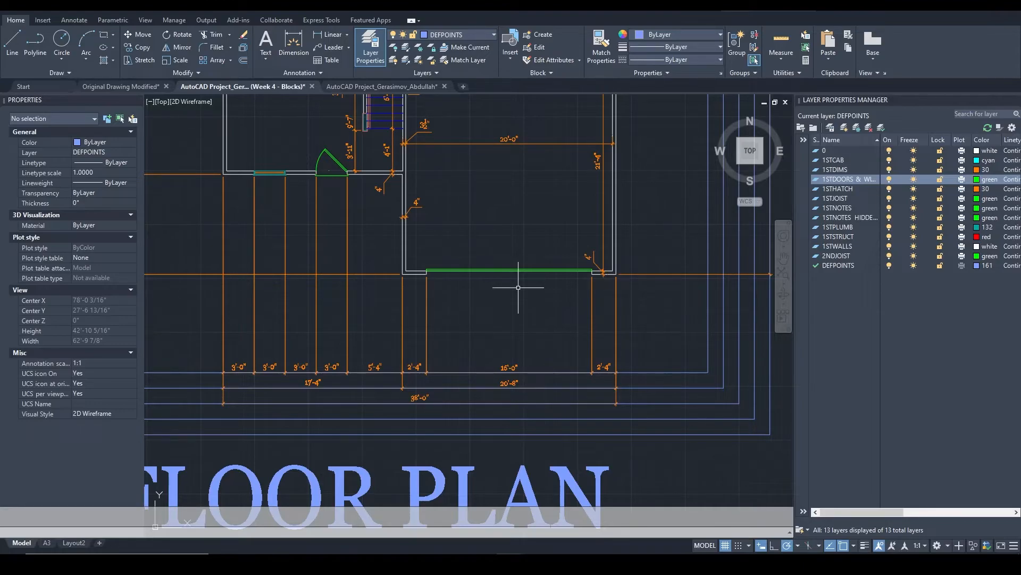
Review the garage door blocks in the door library and select the outline of the 16'-0" x 7'-0" O.H. door
{"action": "scroll", "coordinate": [519, 288], "scroll_direction": "down", "scroll_amount": 10}
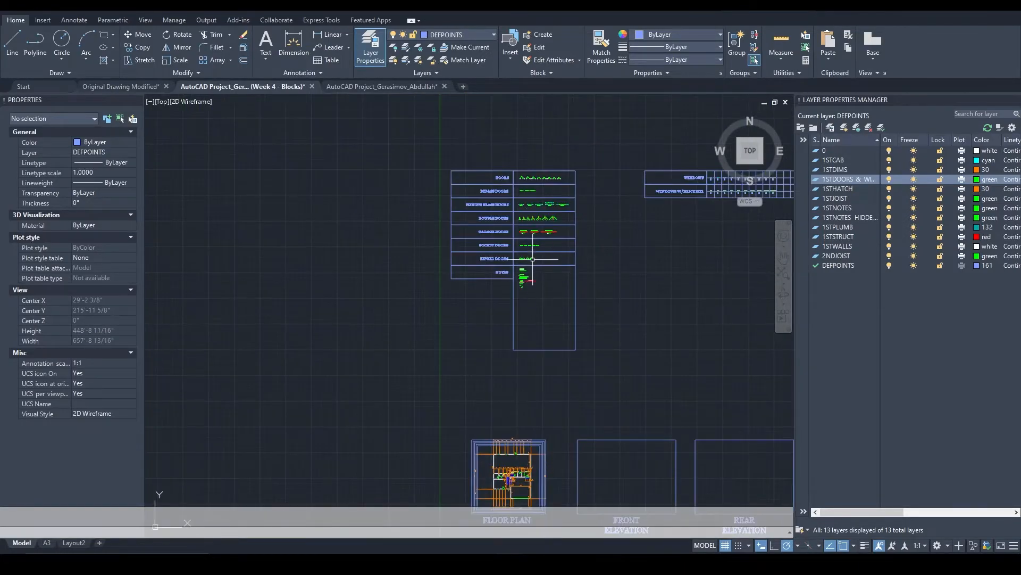
{"action": "scroll", "coordinate": [533, 264], "scroll_direction": "up", "scroll_amount": 4}
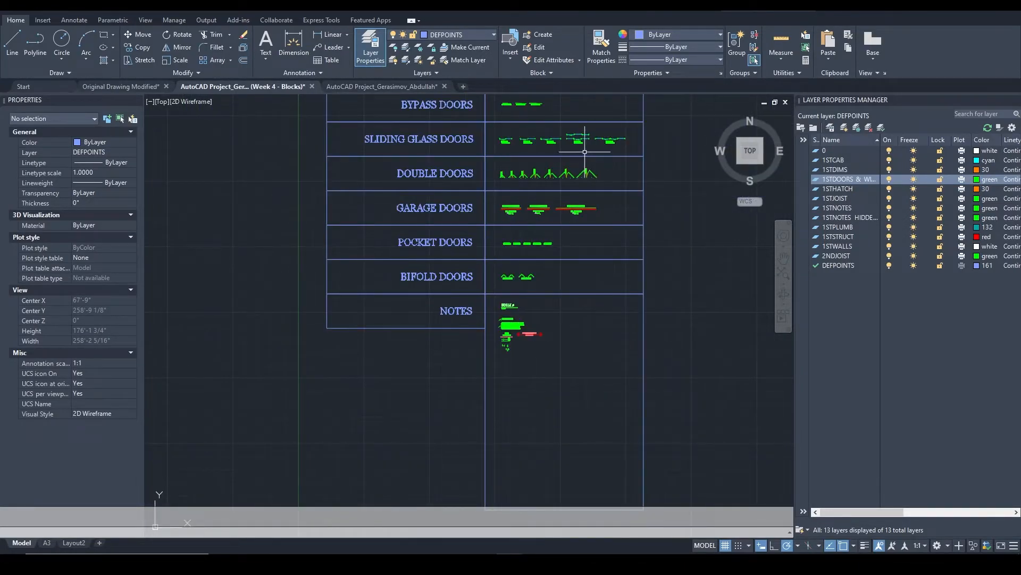
{"action": "scroll", "coordinate": [505, 206], "scroll_direction": "up", "scroll_amount": 10}
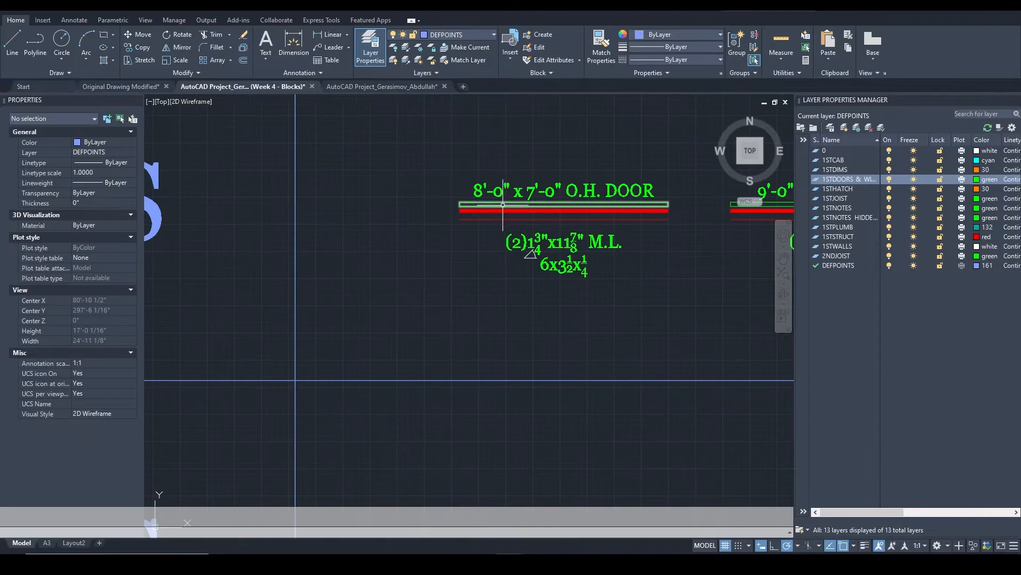
{"action": "mouse_move", "coordinate": [659, 219]}
{"action": "middle_mouse_down"}
{"action": "mouse_move", "coordinate": [427, 253]}
{"action": "mouse_move", "coordinate": [381, 273]}
{"action": "middle_mouse_up"}
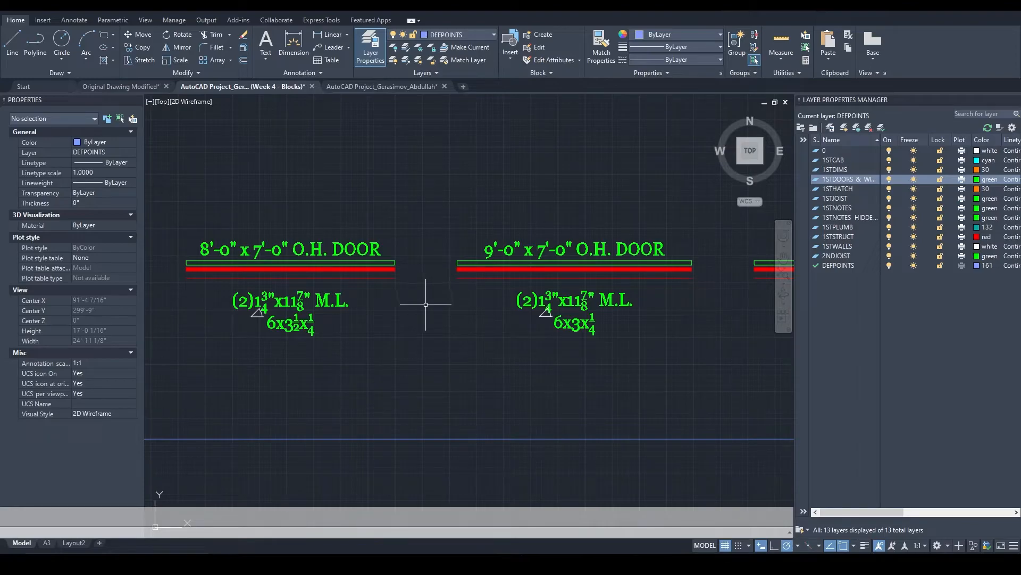
{"action": "middle_click_drag", "start_coordinate": [599, 255], "coordinate": [281, 252]}
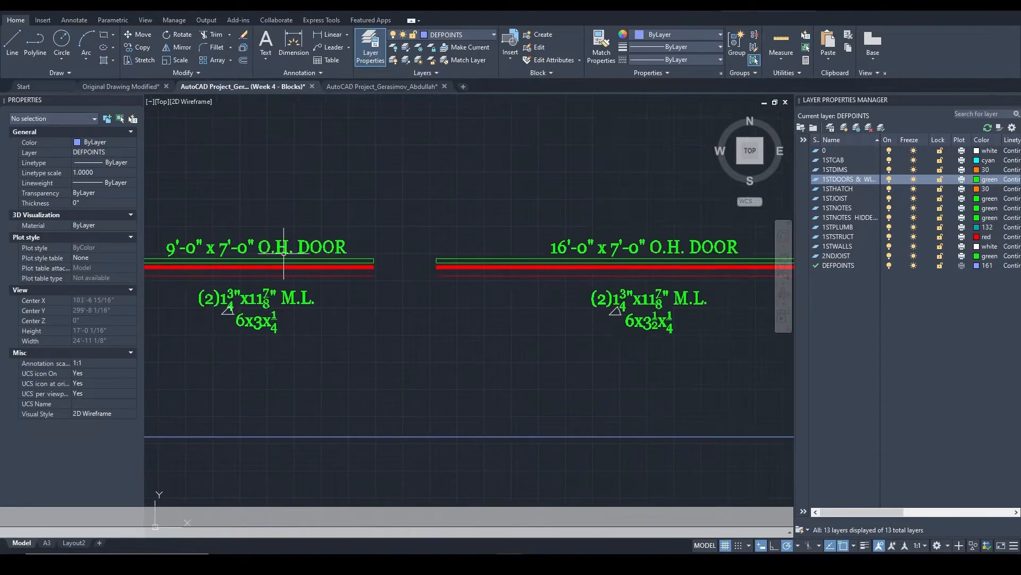
{"action": "middle_click_drag", "start_coordinate": [664, 201], "coordinate": [523, 218]}
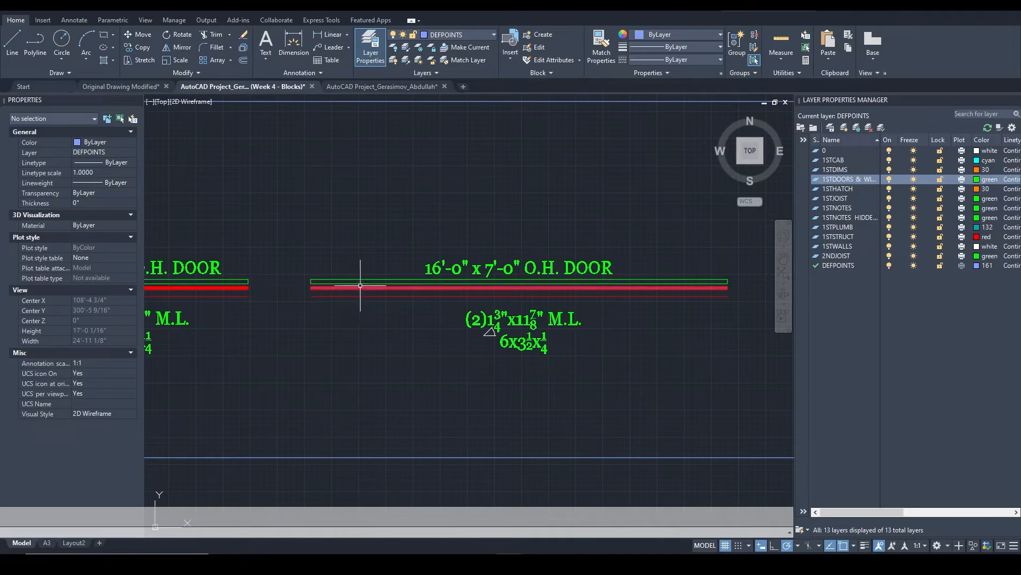
{"action": "left_click", "coordinate": [360, 280]}
{"action": "scroll", "coordinate": [404, 369], "scroll_direction": "down", "scroll_amount": 8}
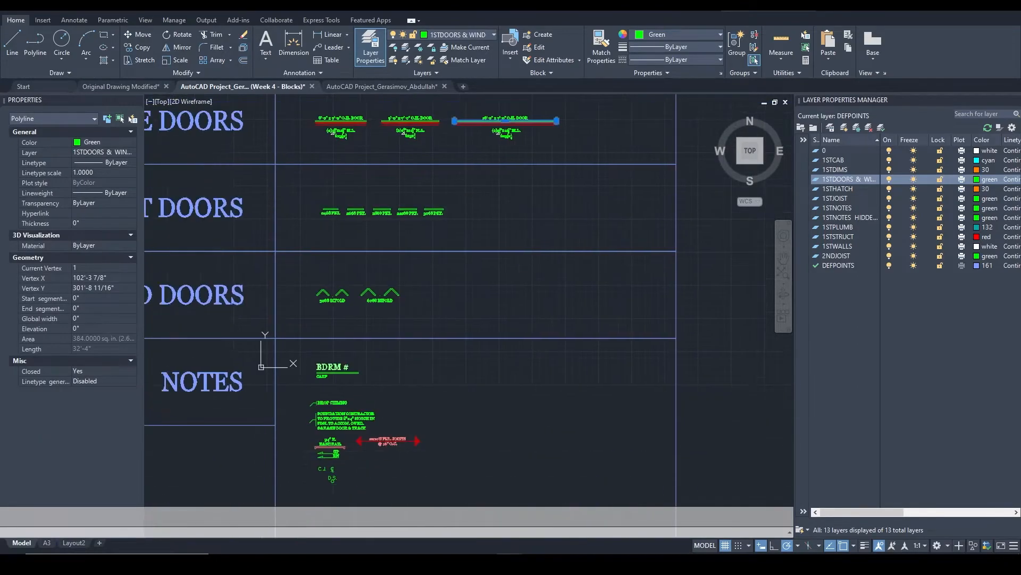
Inspect how the garage door outline in the plan lines up with the inner wall face at the opening's west end
{"action": "mouse_move", "coordinate": [484, 365]}
{"action": "middle_mouse_down"}
{"action": "mouse_move", "coordinate": [506, 342]}
{"action": "mouse_move", "coordinate": [425, 301]}
{"action": "mouse_move", "coordinate": [406, 365]}
{"action": "mouse_move", "coordinate": [475, 319]}
{"action": "middle_mouse_up"}
{"action": "scroll", "coordinate": [424, 301], "scroll_direction": "up", "scroll_amount": 10}
{"action": "scroll", "coordinate": [497, 207], "scroll_direction": "up", "scroll_amount": 2}
{"action": "scroll", "coordinate": [491, 214], "scroll_direction": "down", "scroll_amount": 2}
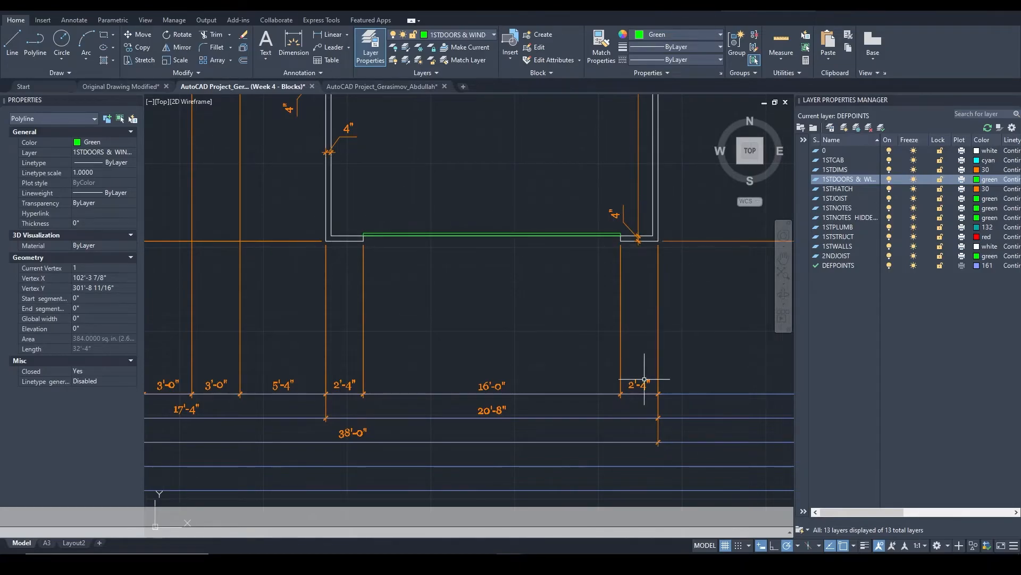
{"action": "scroll", "coordinate": [372, 228], "scroll_direction": "up", "scroll_amount": 4}
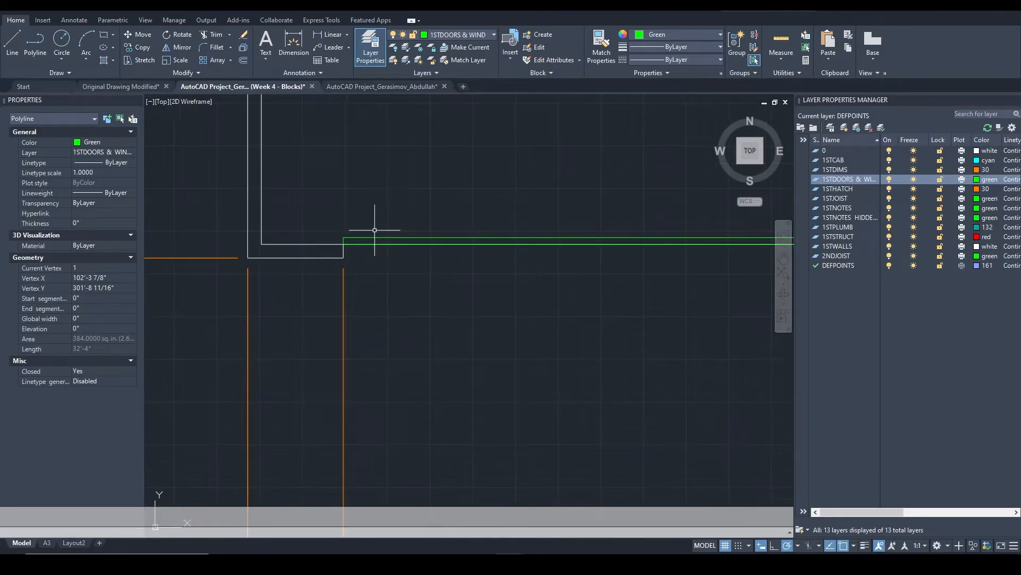
{"action": "key", "text": "Escape"}
{"action": "left_click_drag", "start_coordinate": [415, 228], "coordinate": [392, 283]}
{"action": "scroll", "coordinate": [340, 250], "scroll_direction": "up", "scroll_amount": 4}
{"action": "key", "text": "Escape"}
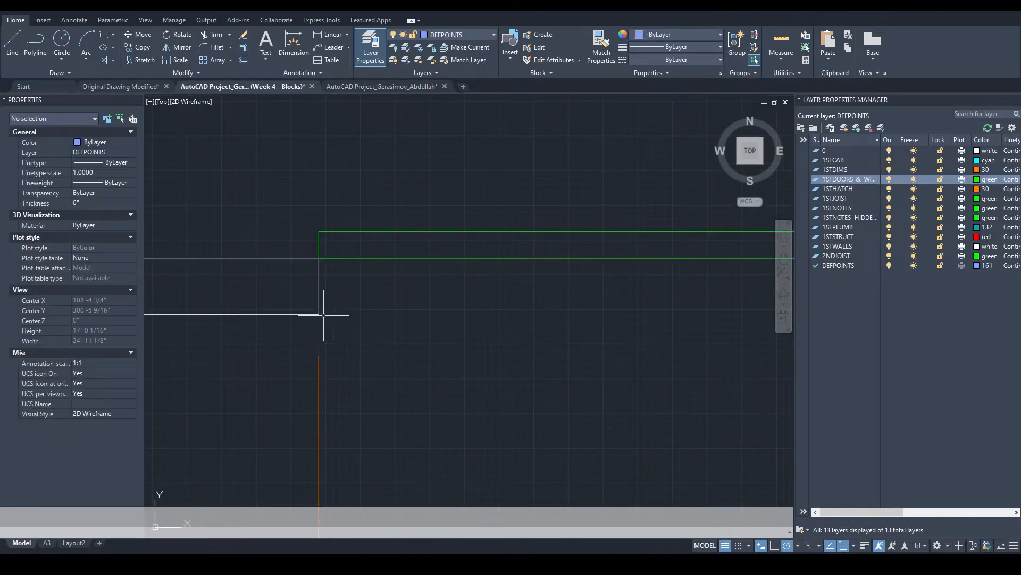
{"action": "left_click_drag", "start_coordinate": [399, 212], "coordinate": [376, 282]}
{"action": "scroll", "coordinate": [313, 236], "scroll_direction": "up", "scroll_amount": 4}
{"action": "key", "text": "Escape"}
{"action": "left_click", "coordinate": [375, 224]}
{"action": "scroll", "coordinate": [334, 293], "scroll_direction": "down", "scroll_amount": 4}
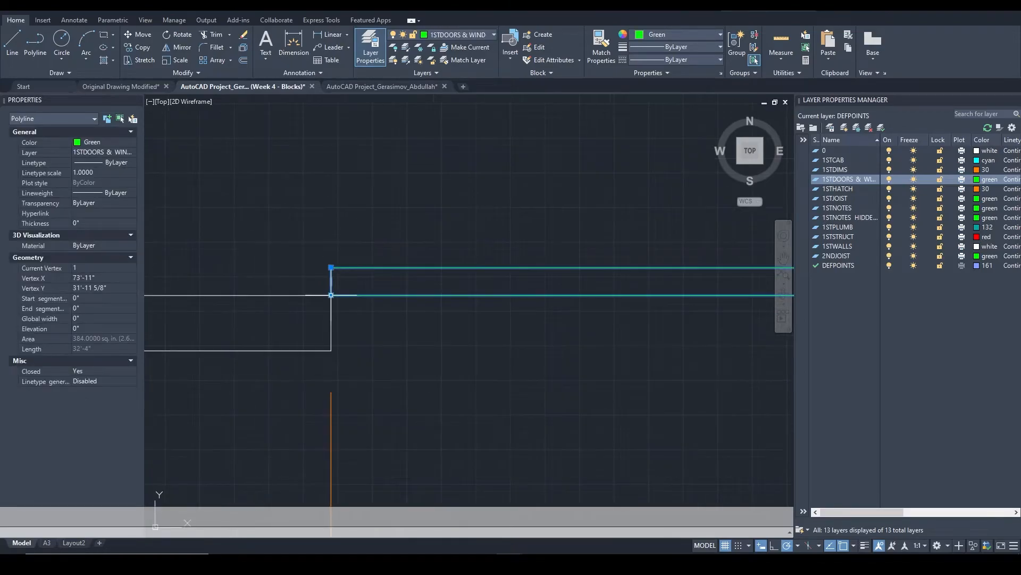
{"action": "mouse_move", "coordinate": [332, 295]}
{"action": "scroll", "coordinate": [353, 313], "scroll_direction": "down", "scroll_amount": 5}
{"action": "key", "text": "Escape"}
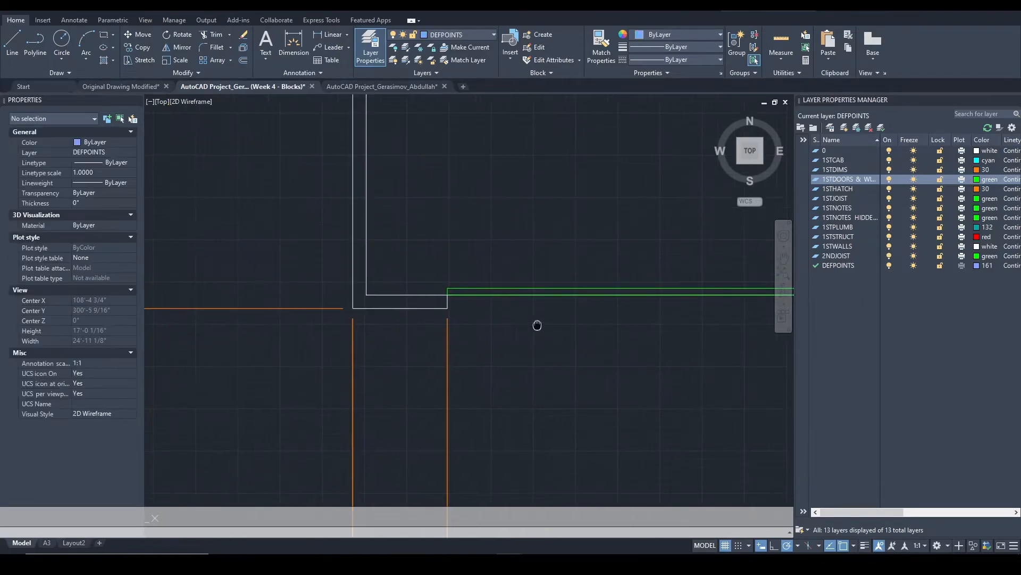
Draw a trial line across the garage door opening along the outer wall face and delete it
{"action": "type", "text": "l"}
{"action": "key", "text": "Return"}
{"action": "left_click", "coordinate": [327, 285]}
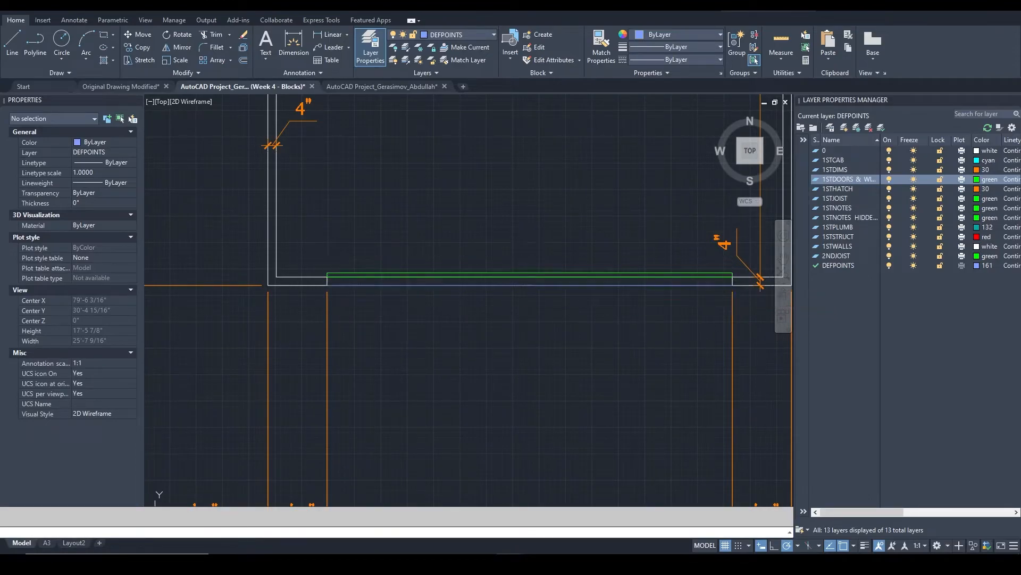
{"action": "left_click", "coordinate": [732, 284]}
{"action": "key", "text": "Escape"}
{"action": "left_click", "coordinate": [581, 285]}
{"action": "key", "text": "Delete"}
{"action": "scroll", "coordinate": [548, 235], "scroll_direction": "down", "scroll_amount": 4}
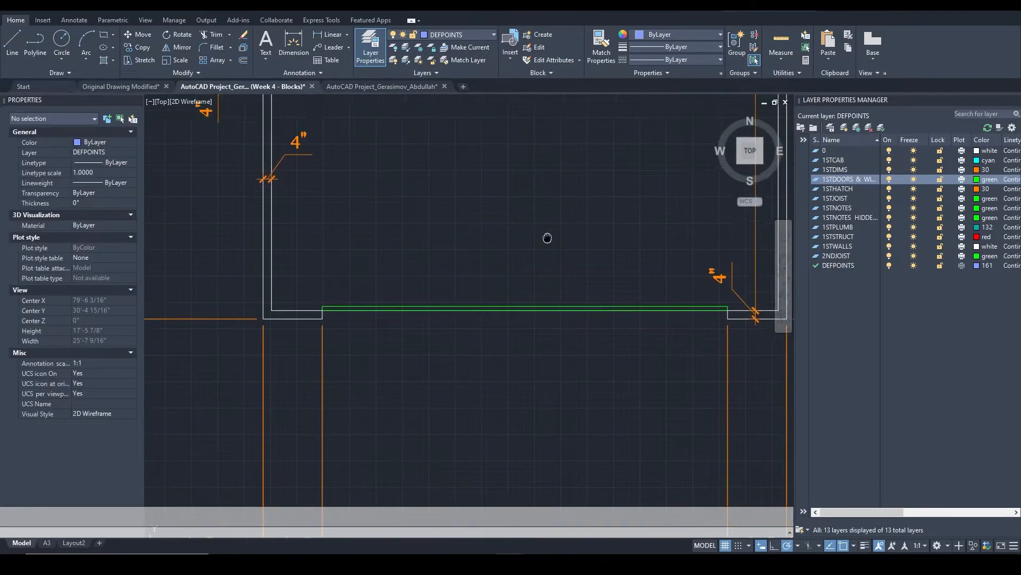
Examine the plan's interior doors and their size labels, closing in on the two adjacent 2468 doors
{"action": "mouse_move", "coordinate": [508, 216]}
{"action": "middle_mouse_down"}
{"action": "mouse_move", "coordinate": [515, 250]}
{"action": "mouse_move", "coordinate": [483, 365]}
{"action": "middle_mouse_up"}
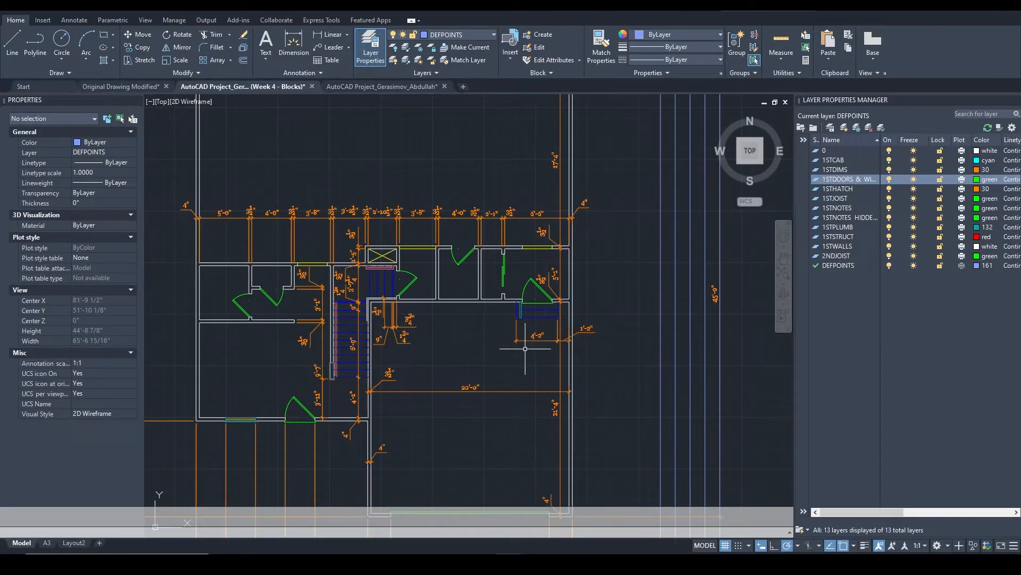
{"action": "scroll", "coordinate": [287, 314], "scroll_direction": "up", "scroll_amount": 2}
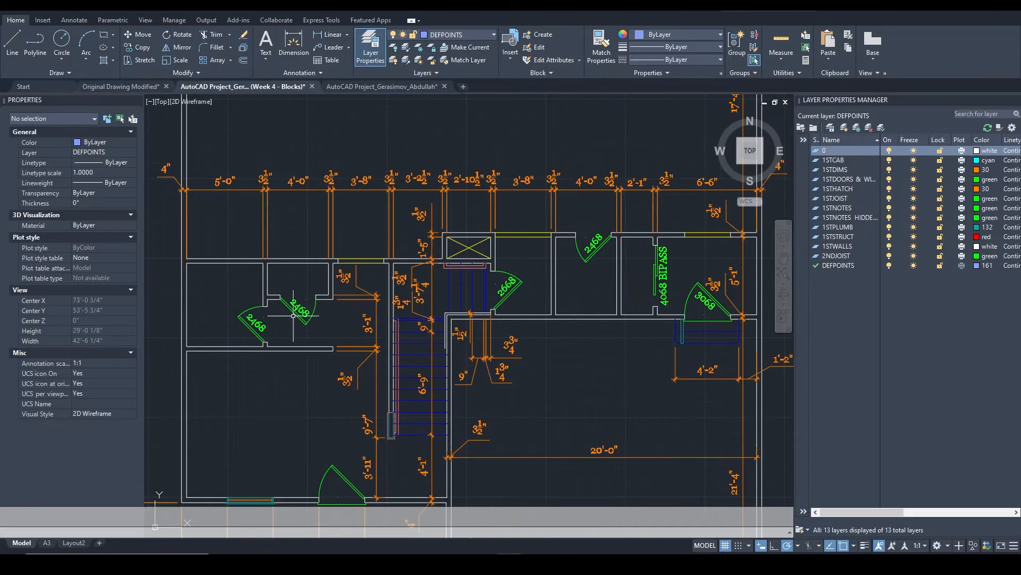
{"action": "scroll", "coordinate": [293, 315], "scroll_direction": "up", "scroll_amount": 2}
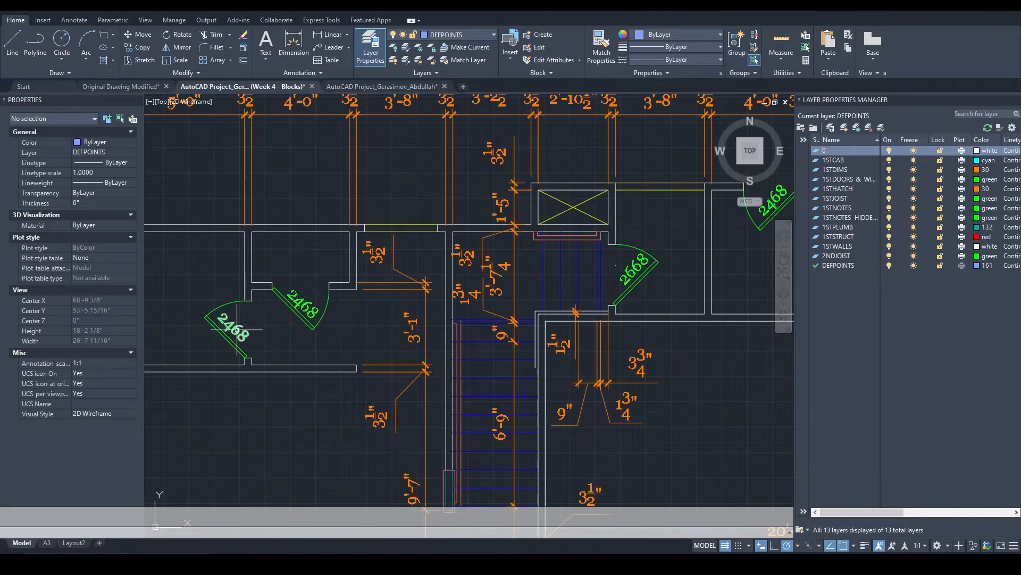
{"action": "scroll", "coordinate": [237, 330], "scroll_direction": "down", "scroll_amount": 2}
{"action": "mouse_move", "coordinate": [447, 271]}
{"action": "middle_mouse_down"}
{"action": "mouse_move", "coordinate": [450, 324]}
{"action": "mouse_move", "coordinate": [420, 304]}
{"action": "mouse_move", "coordinate": [497, 332]}
{"action": "middle_mouse_up"}
{"action": "scroll", "coordinate": [304, 299], "scroll_direction": "up", "scroll_amount": 2}
{"action": "scroll", "coordinate": [304, 299], "scroll_direction": "up", "scroll_amount": 4}
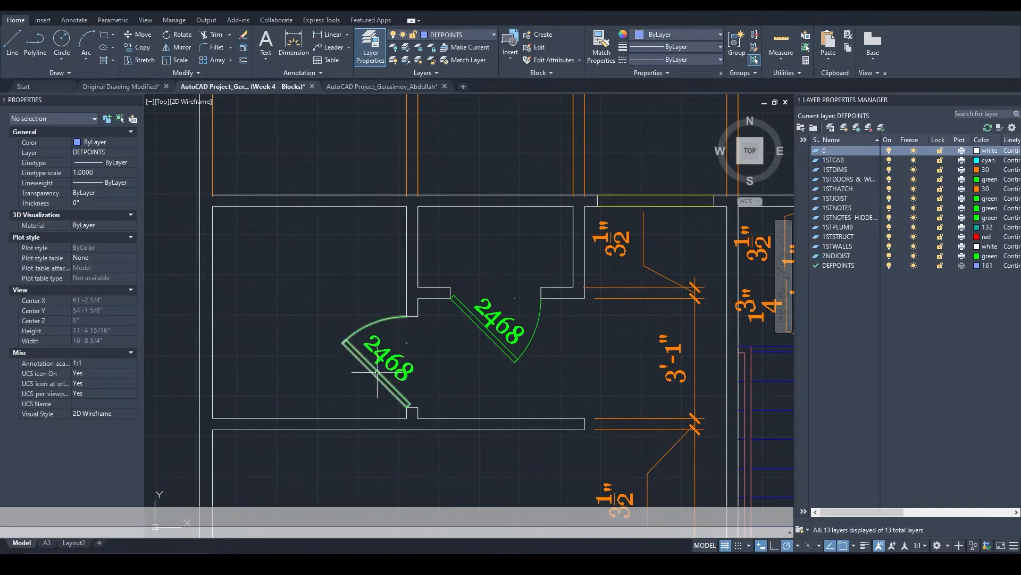
{"action": "scroll", "coordinate": [384, 391], "scroll_direction": "up", "scroll_amount": 2}
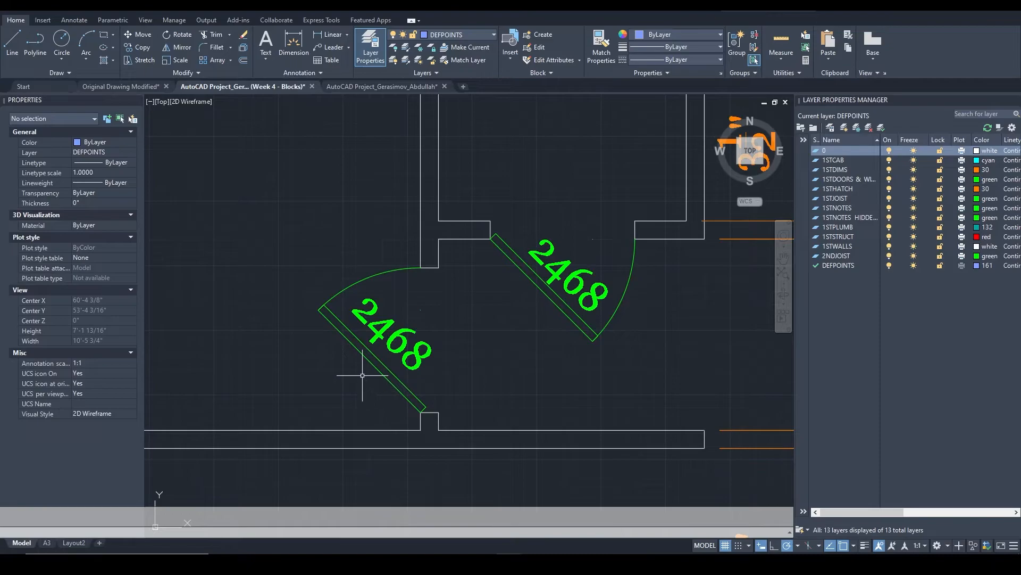
Measure the leaf of the western 2468 door with a temporary aligned dimension
{"action": "type", "text": "dal"}
{"action": "key", "text": "Return"}
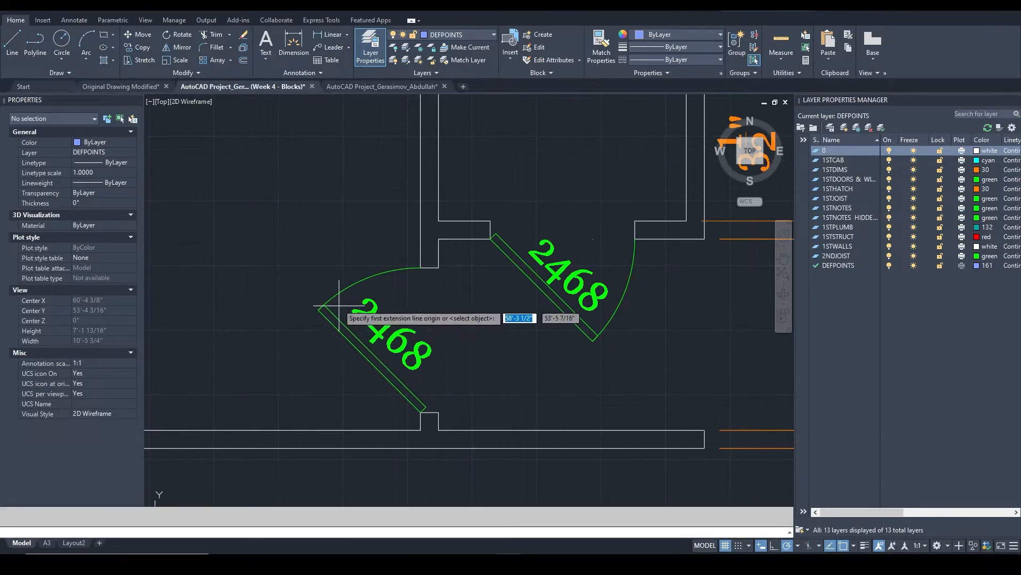
{"action": "left_click", "coordinate": [326, 296]}
{"action": "middle_click_drag", "start_coordinate": [461, 356], "coordinate": [493, 354]}
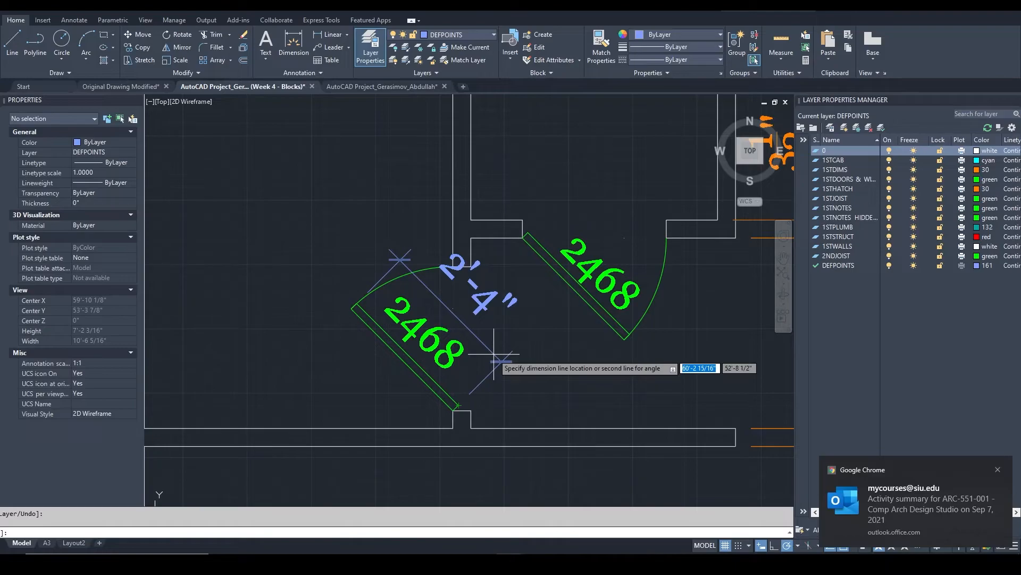
{"action": "key", "text": "Escape"}
Examine the two adjacent 2468 doors, their swings and the short wall ends beside their openings
{"action": "scroll", "coordinate": [426, 335], "scroll_direction": "down", "scroll_amount": 6}
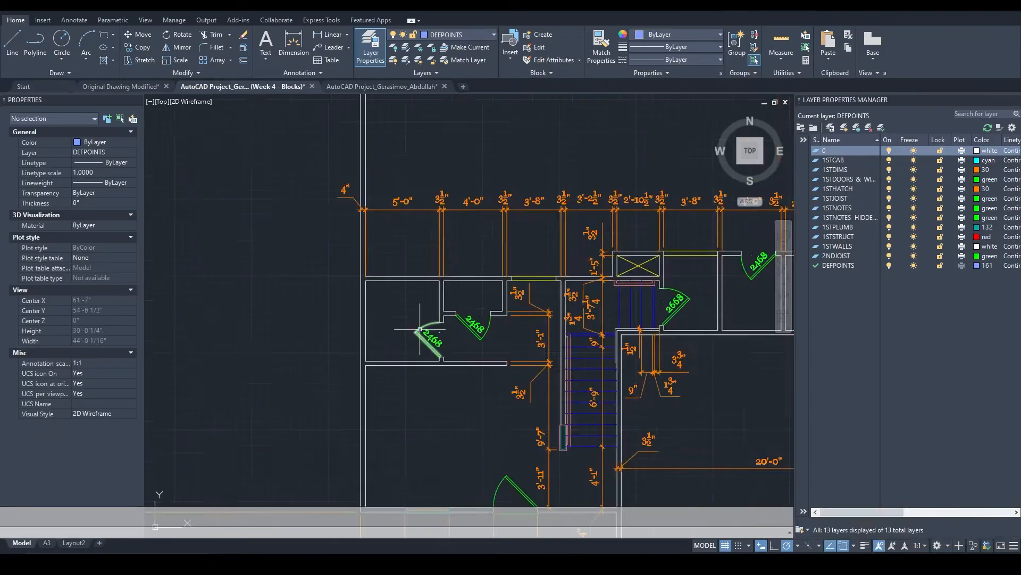
{"action": "scroll", "coordinate": [420, 329], "scroll_direction": "up", "scroll_amount": 6}
{"action": "middle_click_drag", "start_coordinate": [569, 424], "coordinate": [487, 384]}
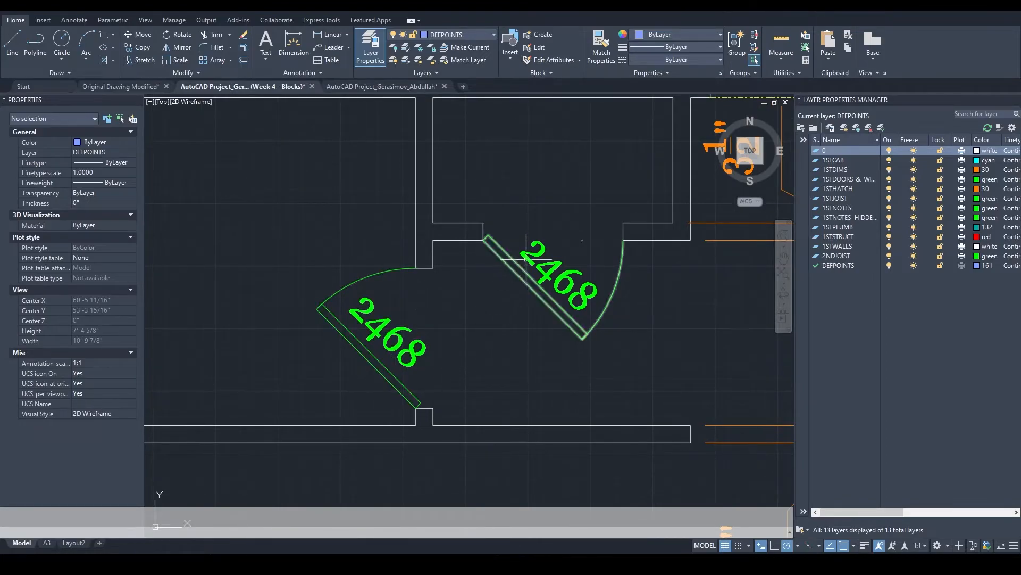
{"action": "middle_click_drag", "start_coordinate": [548, 182], "coordinate": [514, 292]}
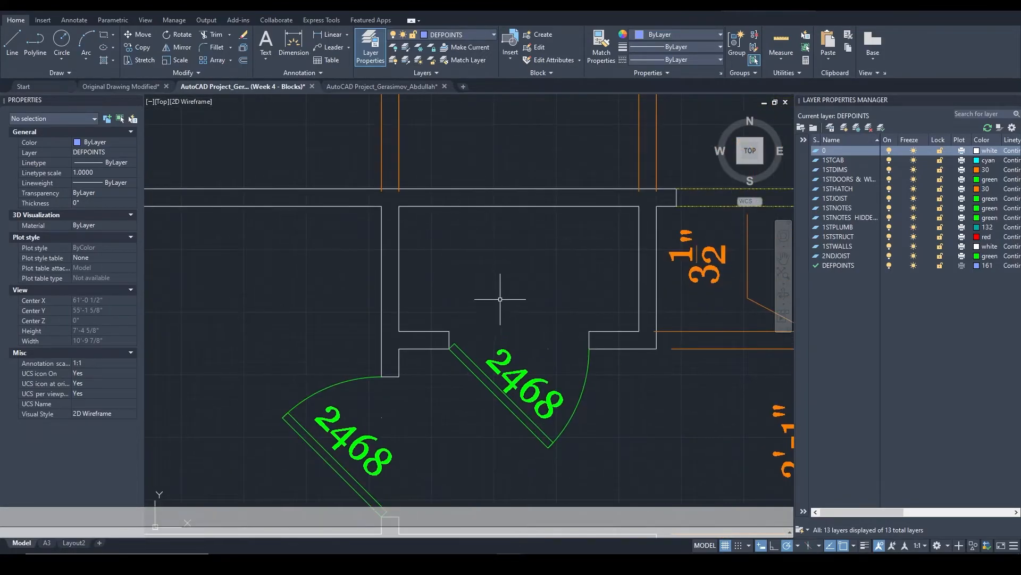
{"action": "middle_click_drag", "start_coordinate": [505, 396], "coordinate": [503, 298]}
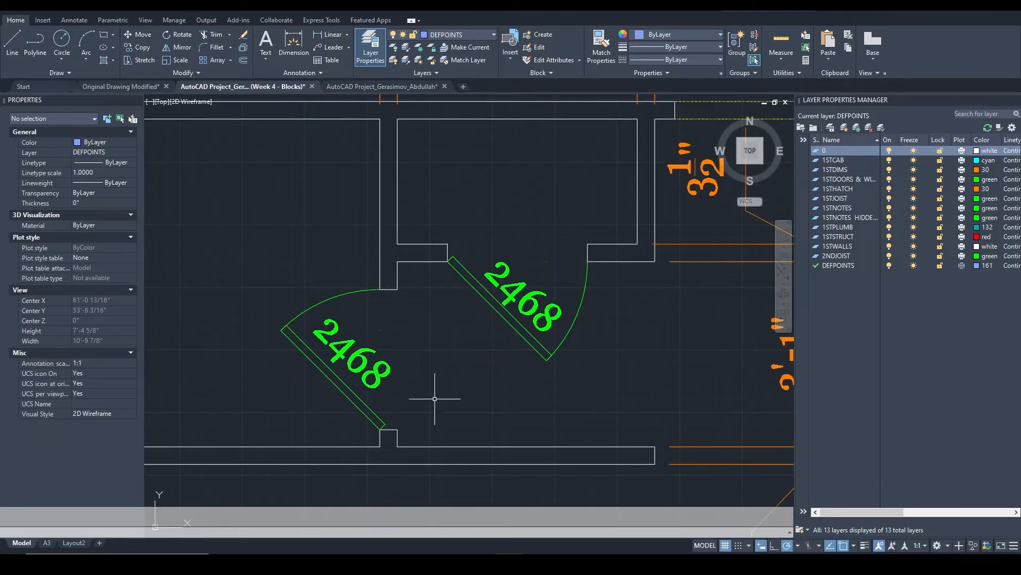
{"action": "scroll", "coordinate": [422, 372], "scroll_direction": "down", "scroll_amount": 2}
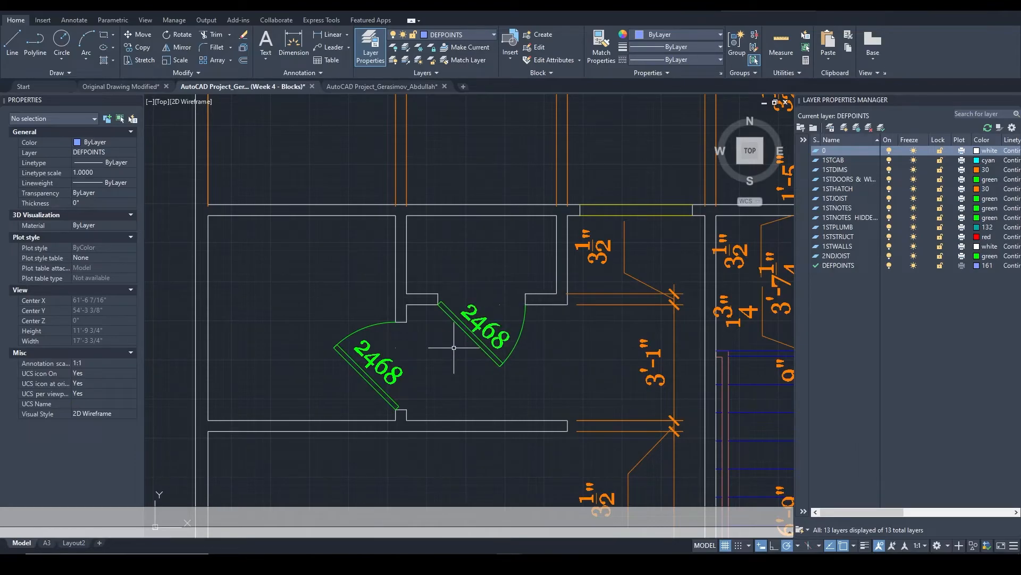
{"action": "scroll", "coordinate": [435, 304], "scroll_direction": "up", "scroll_amount": 4}
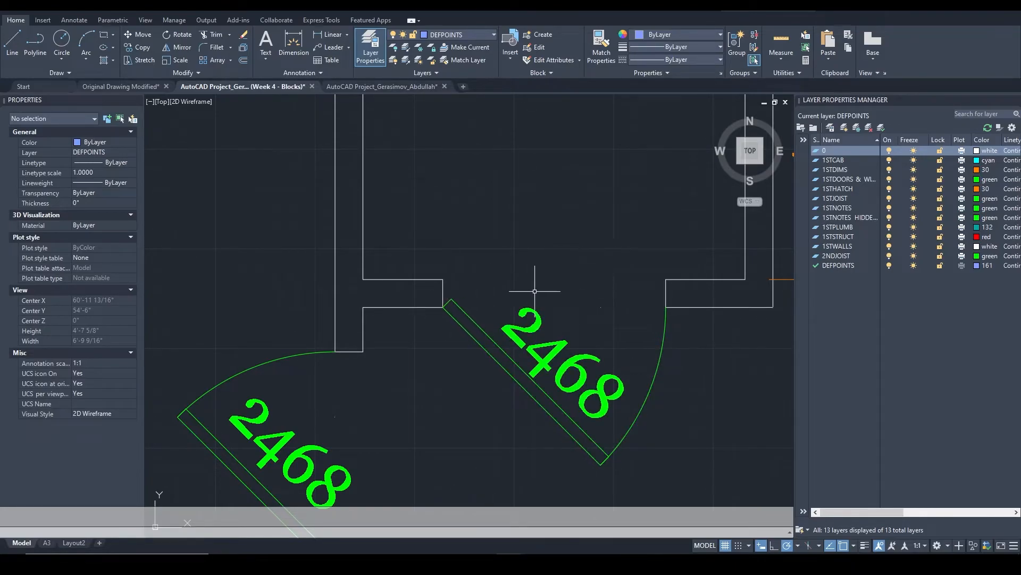
{"action": "mouse_move", "coordinate": [593, 285]}
{"action": "middle_mouse_down"}
{"action": "mouse_move", "coordinate": [561, 287]}
{"action": "mouse_move", "coordinate": [333, 153]}
{"action": "middle_mouse_up"}
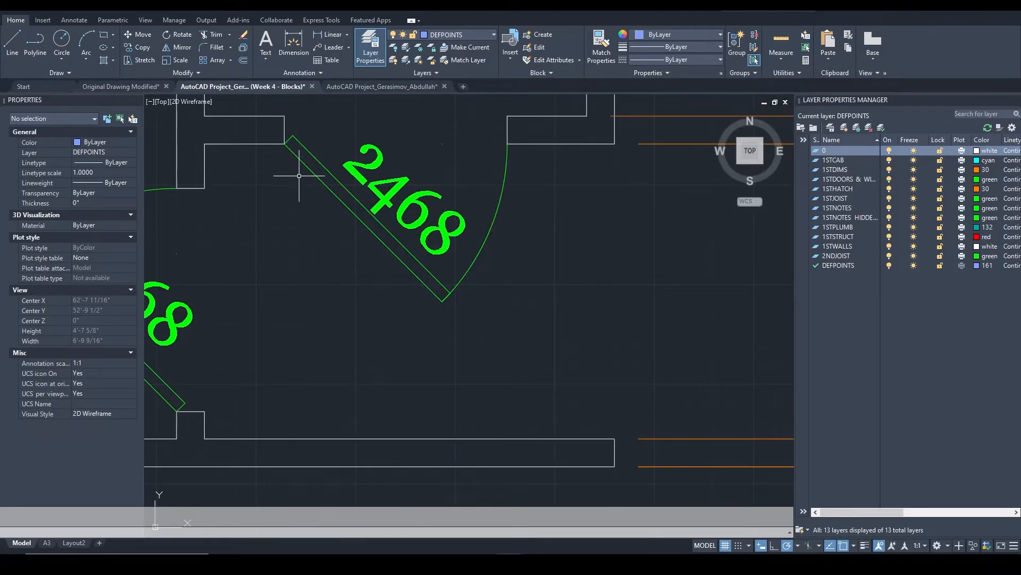
{"action": "scroll", "coordinate": [531, 219], "scroll_direction": "down", "scroll_amount": 2}
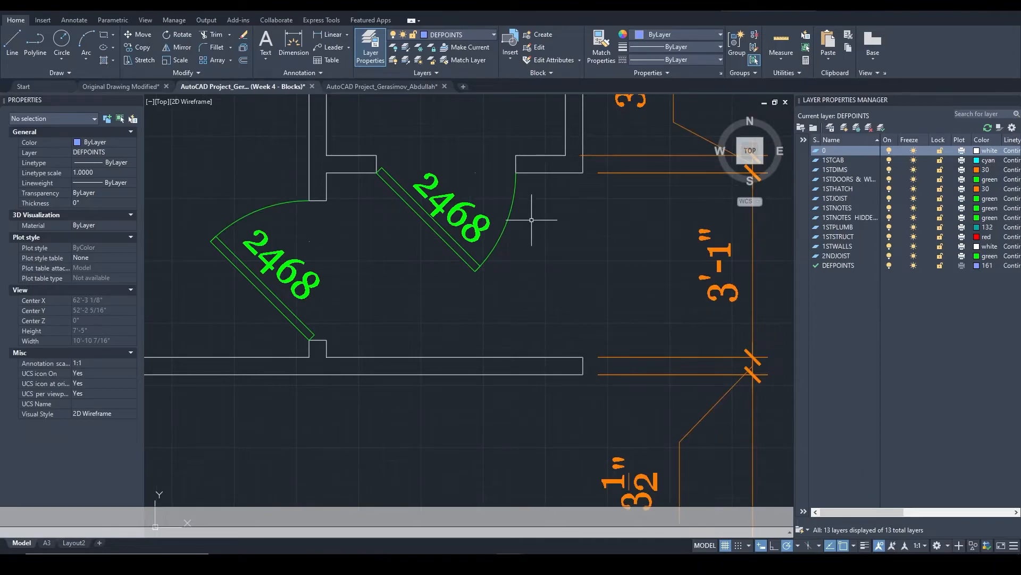
Measure the short wall end south of the 2668 door opening with a temporary linear dimension, without placing it
{"action": "mouse_move", "coordinate": [540, 231]}
{"action": "middle_mouse_down"}
{"action": "mouse_move", "coordinate": [532, 266]}
{"action": "mouse_move", "coordinate": [476, 153]}
{"action": "middle_mouse_up"}
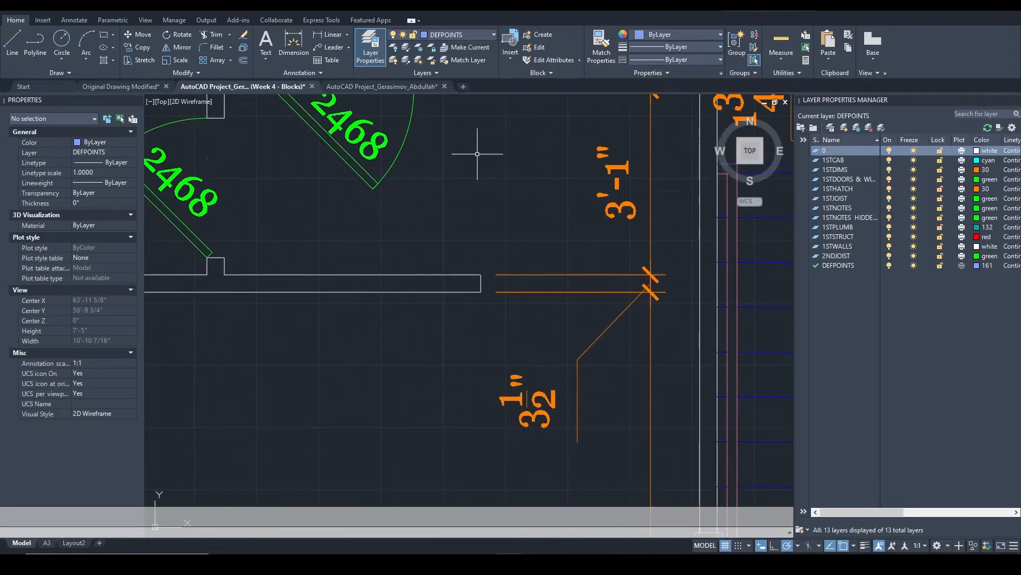
{"action": "scroll", "coordinate": [478, 153], "scroll_direction": "down", "scroll_amount": 4}
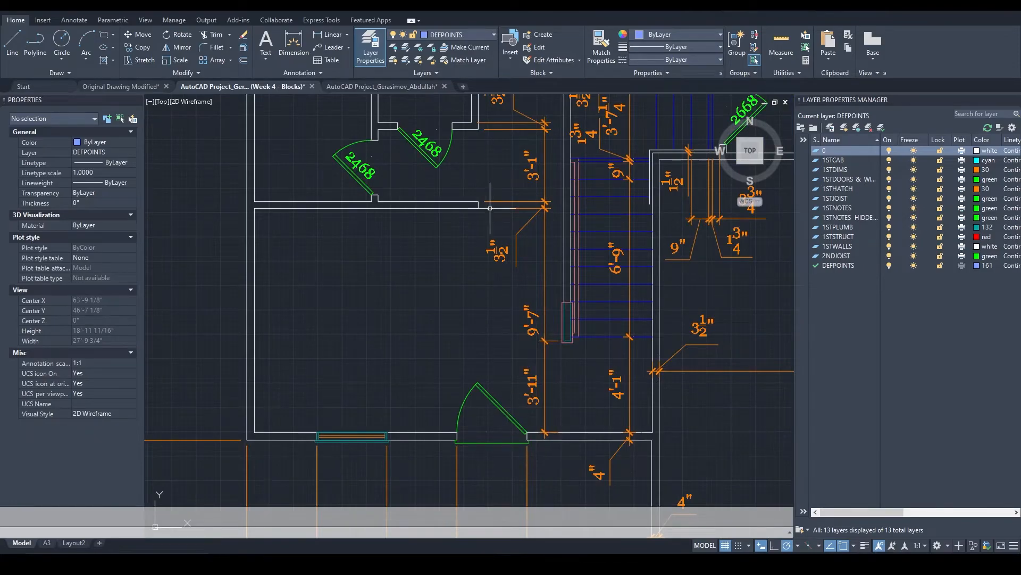
{"action": "scroll", "coordinate": [493, 217], "scroll_direction": "down", "scroll_amount": 3}
{"action": "scroll", "coordinate": [301, 352], "scroll_direction": "up", "scroll_amount": 6}
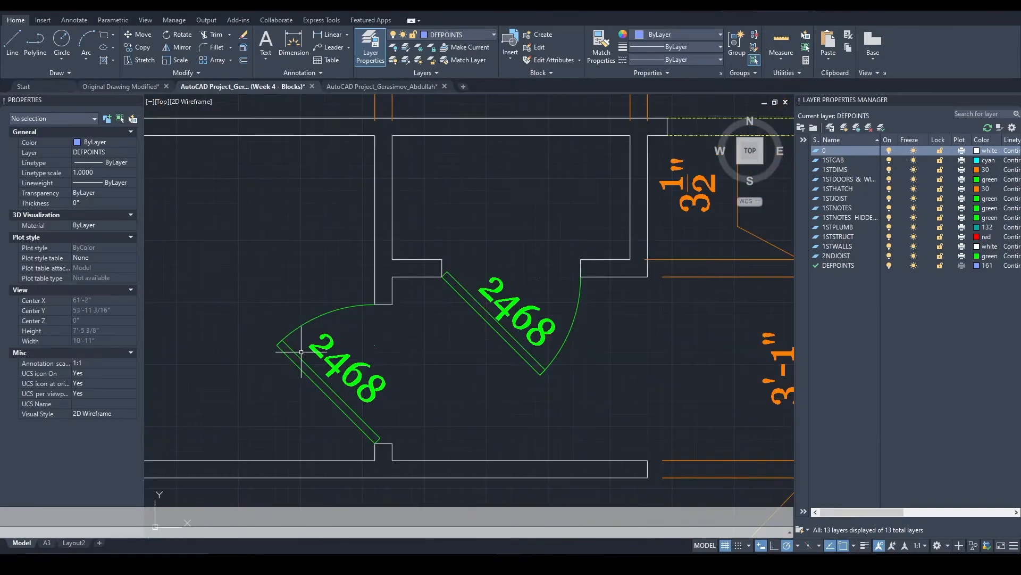
{"action": "scroll", "coordinate": [598, 328], "scroll_direction": "down", "scroll_amount": 6}
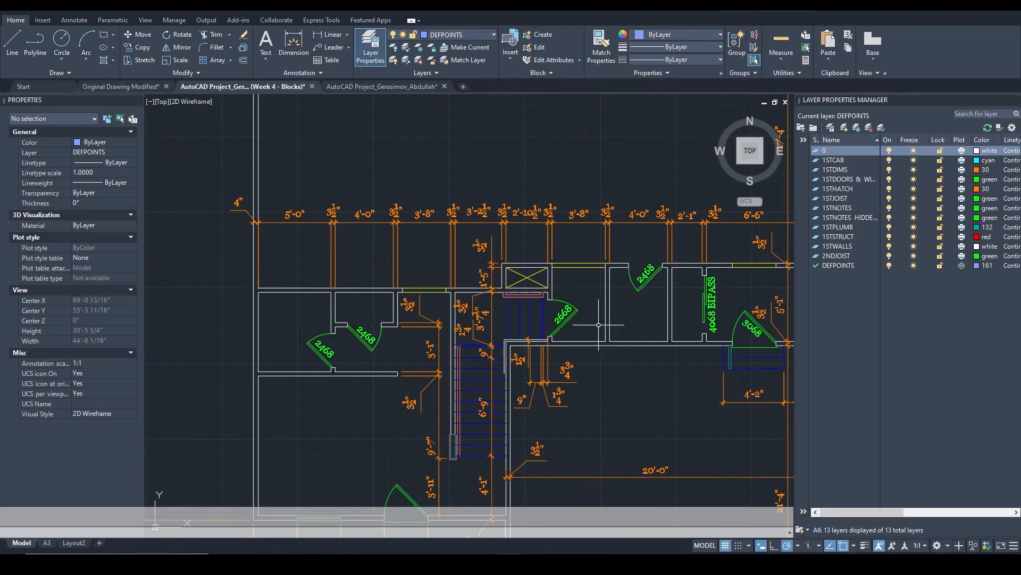
{"action": "scroll", "coordinate": [599, 328], "scroll_direction": "up", "scroll_amount": 6}
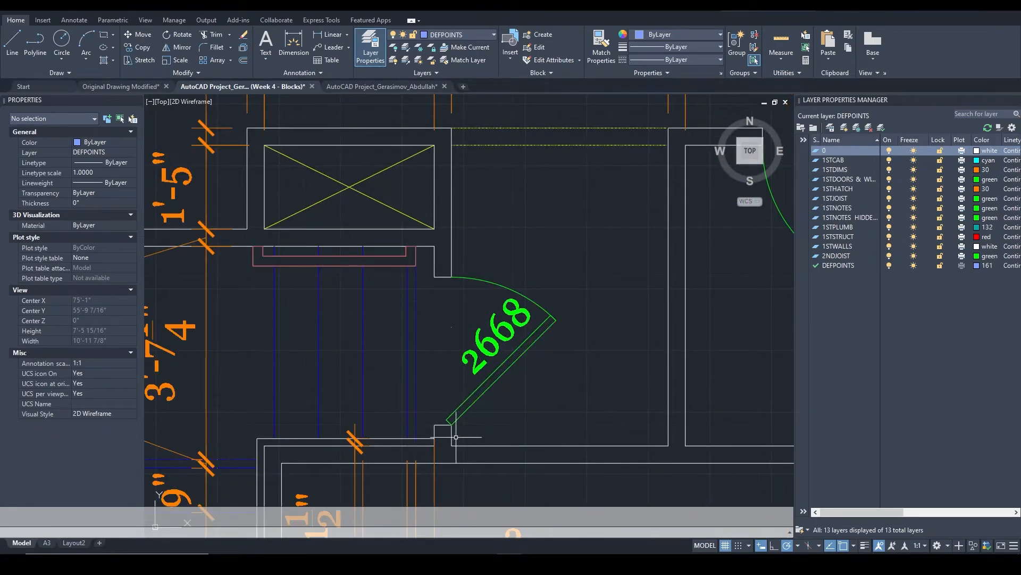
{"action": "scroll", "coordinate": [464, 444], "scroll_direction": "up", "scroll_amount": 2}
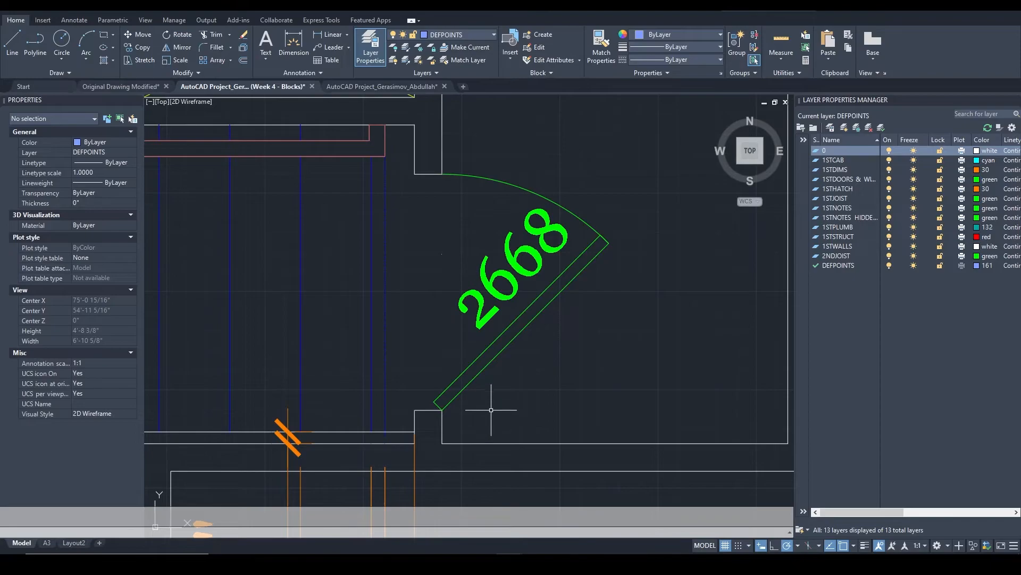
{"action": "type", "text": "dli"}
{"action": "key", "text": "Return"}
{"action": "left_click", "coordinate": [442, 410]}
{"action": "left_click", "coordinate": [442, 410]}
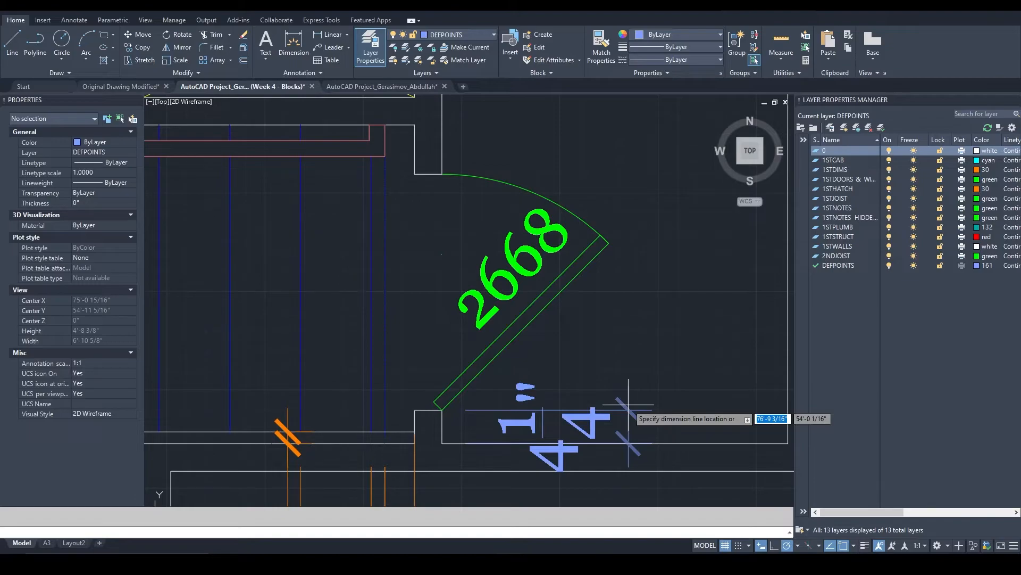
{"action": "key", "text": "Escape"}
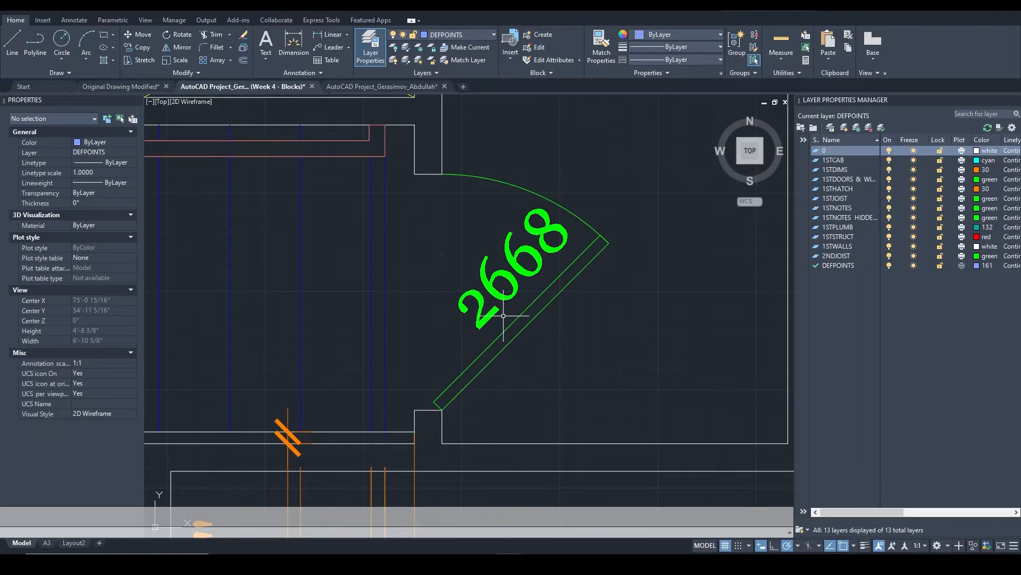
Draw a trial line extending the stair wall face east past the 2668 door, plus a vertical line down to the opposite wall face
{"action": "scroll", "coordinate": [426, 276], "scroll_direction": "down", "scroll_amount": 2}
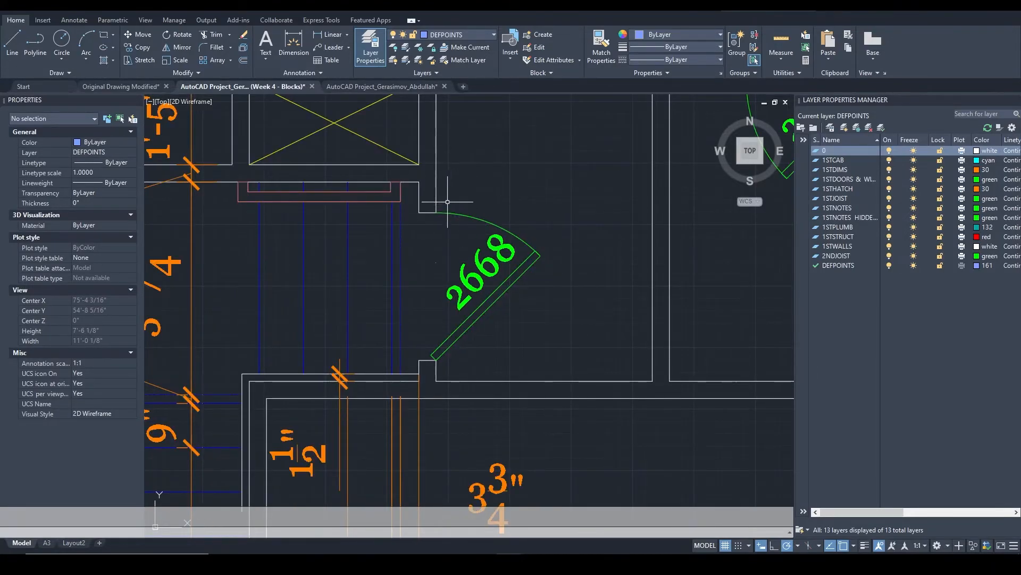
{"action": "key", "text": "l"}
{"action": "key", "text": "Return"}
{"action": "left_click", "coordinate": [420, 182]}
{"action": "left_click", "coordinate": [600, 182]}
{"action": "key", "text": "Return"}
{"action": "key", "text": "Return"}
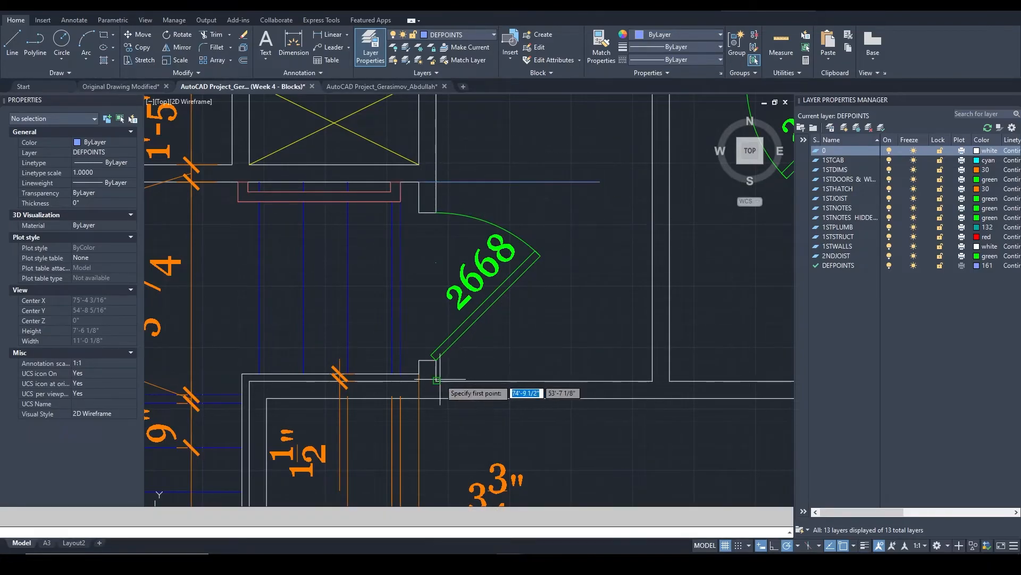
{"action": "key", "text": "Escape"}
{"action": "key", "text": "Return"}
{"action": "left_click", "coordinate": [582, 182]}
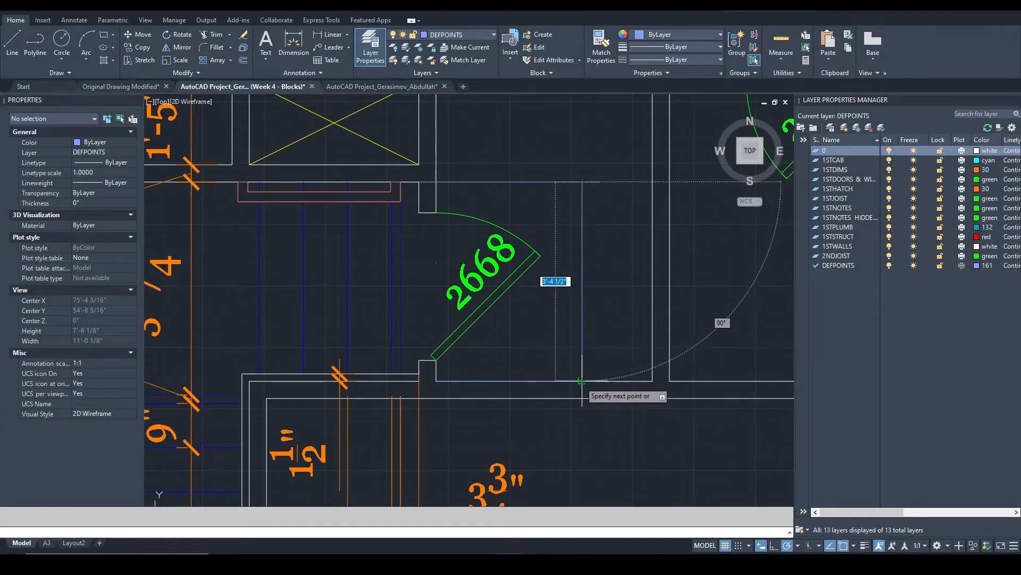
{"action": "left_click", "coordinate": [582, 381]}
{"action": "key", "text": "Return"}
{"action": "key", "text": "Return"}
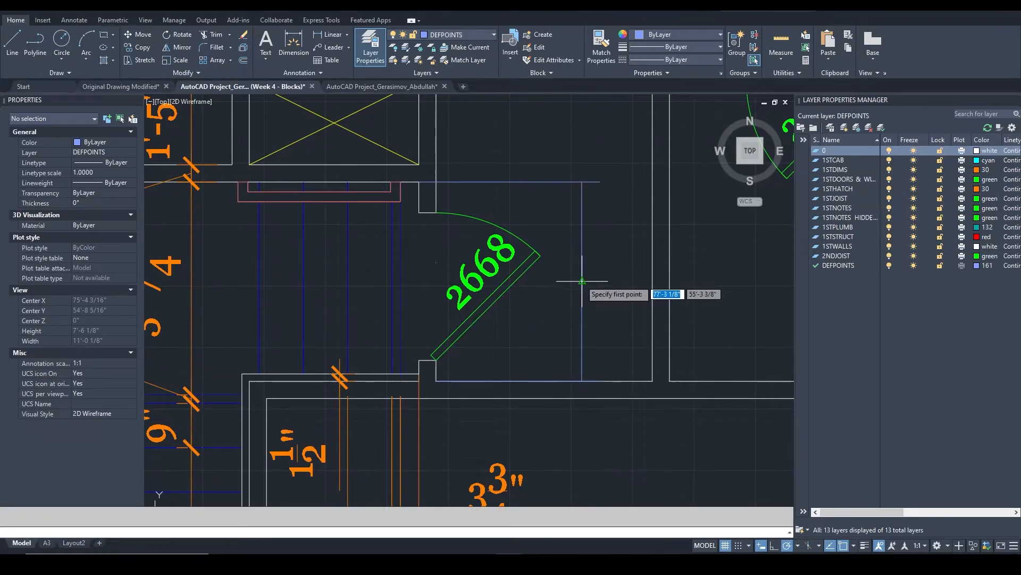
Draw a trial centerline west from the vertical line's midpoint through the 2668 opening, trace the opening, and undo the trial lines
{"action": "left_click", "coordinate": [582, 281]}
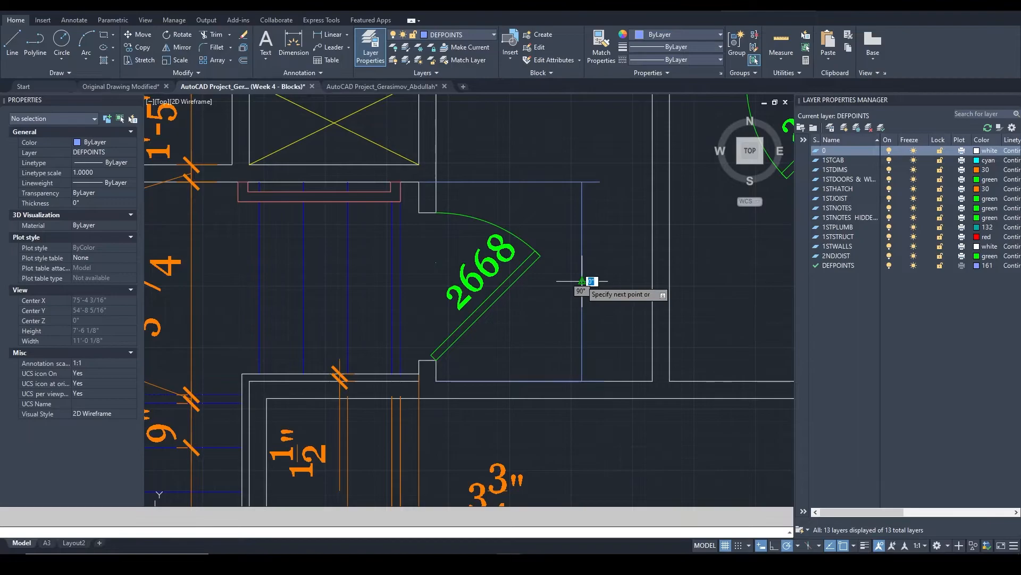
{"action": "left_click", "coordinate": [357, 281]}
{"action": "key", "text": "Return"}
{"action": "key", "text": "Return"}
{"action": "left_click", "coordinate": [437, 213]}
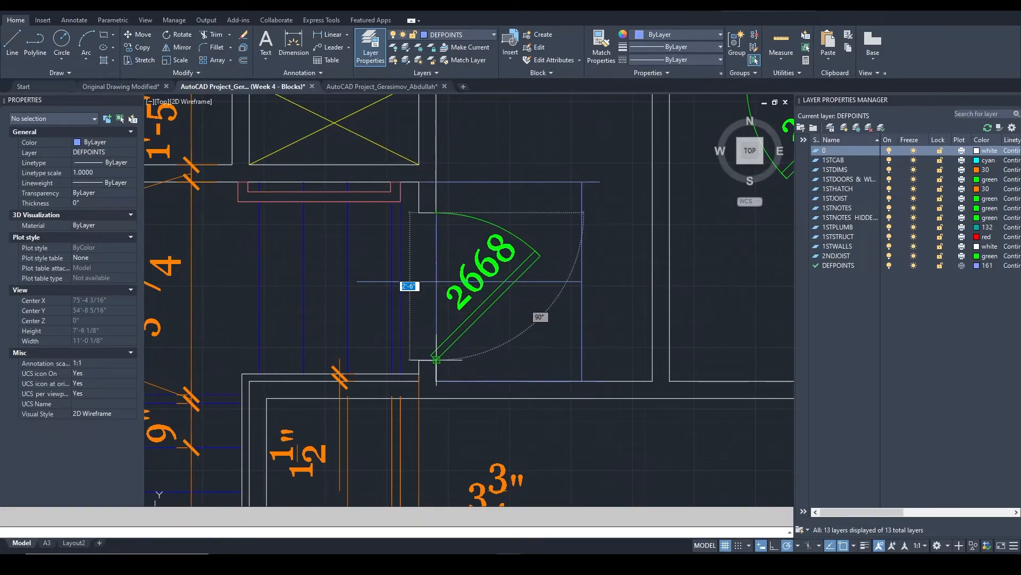
{"action": "left_click", "coordinate": [437, 381]}
{"action": "key", "text": "Return"}
{"action": "key", "text": "ctrl+z"}
{"action": "key", "text": "ctrl+z"}
{"action": "key", "text": "ctrl+z"}
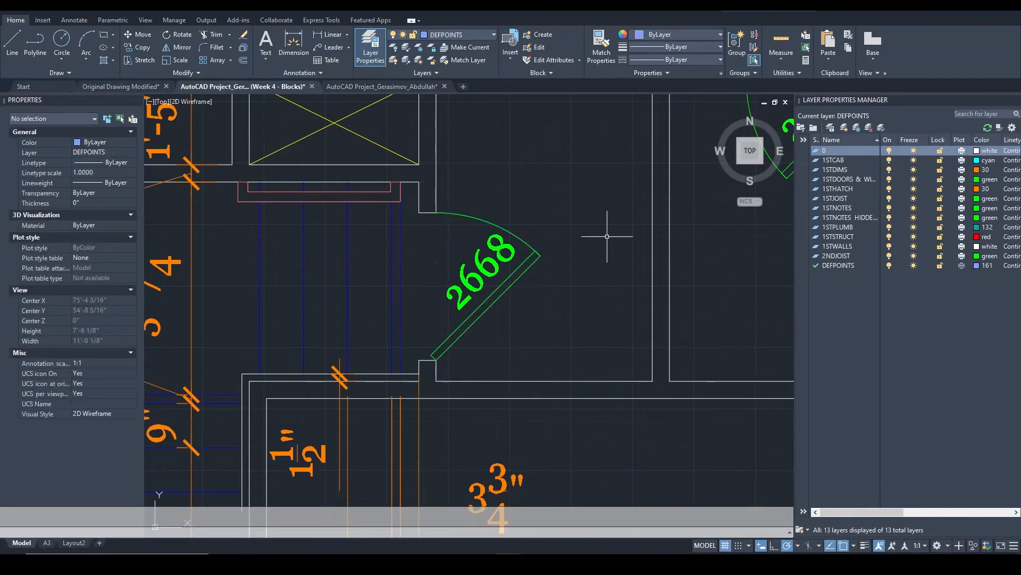
Measure the length of the 4068 BIPASS door's western sliding panel with a temporary linear dimension
{"action": "scroll", "coordinate": [444, 242], "scroll_direction": "down", "scroll_amount": 2}
{"action": "middle_click_drag", "start_coordinate": [472, 224], "coordinate": [341, 322]}
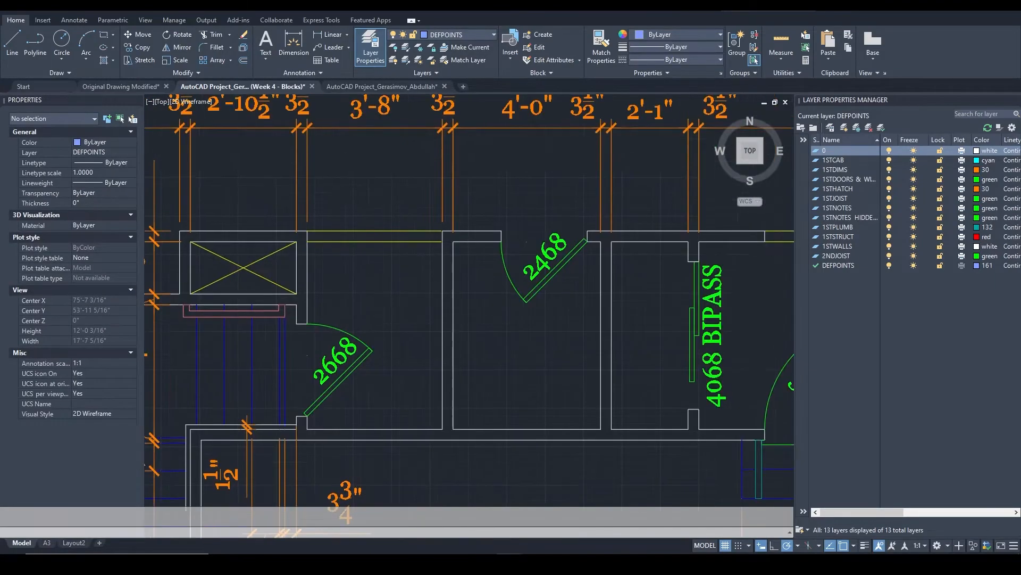
{"action": "middle_click_drag", "start_coordinate": [639, 314], "coordinate": [315, 160]}
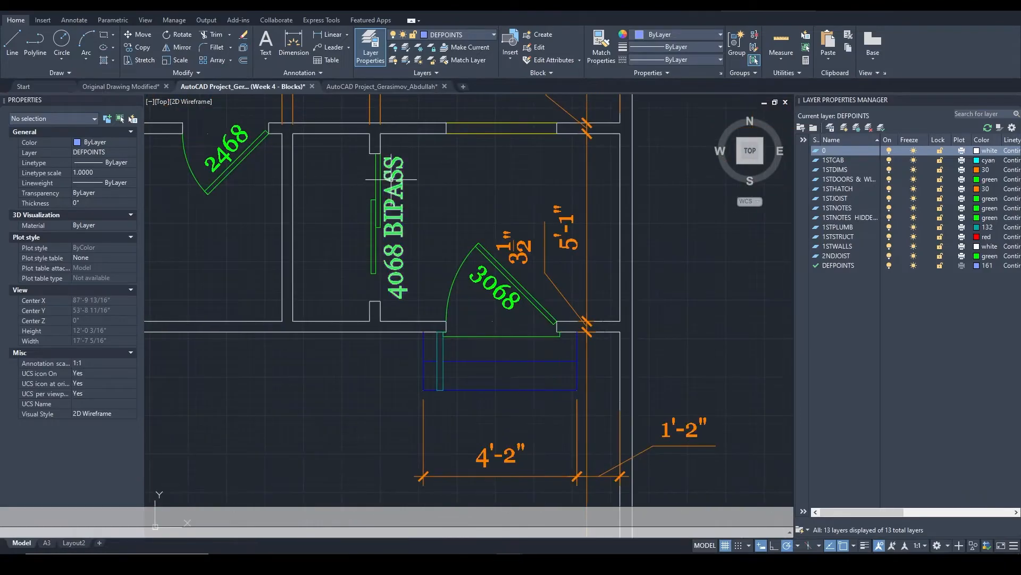
{"action": "scroll", "coordinate": [391, 178], "scroll_direction": "up", "scroll_amount": 2}
{"action": "middle_click_drag", "start_coordinate": [391, 179], "coordinate": [456, 259]}
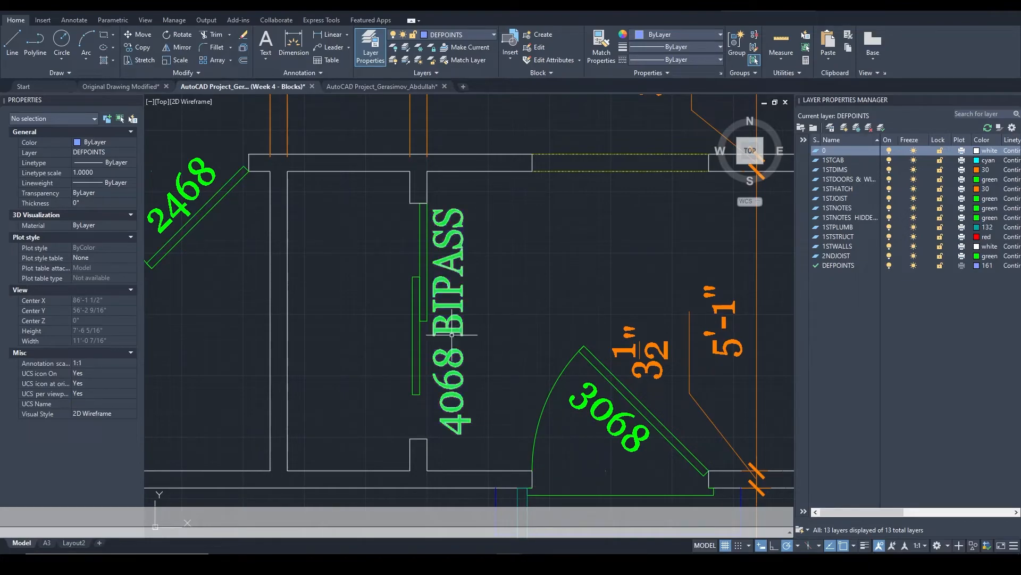
{"action": "mouse_move", "coordinate": [449, 423]}
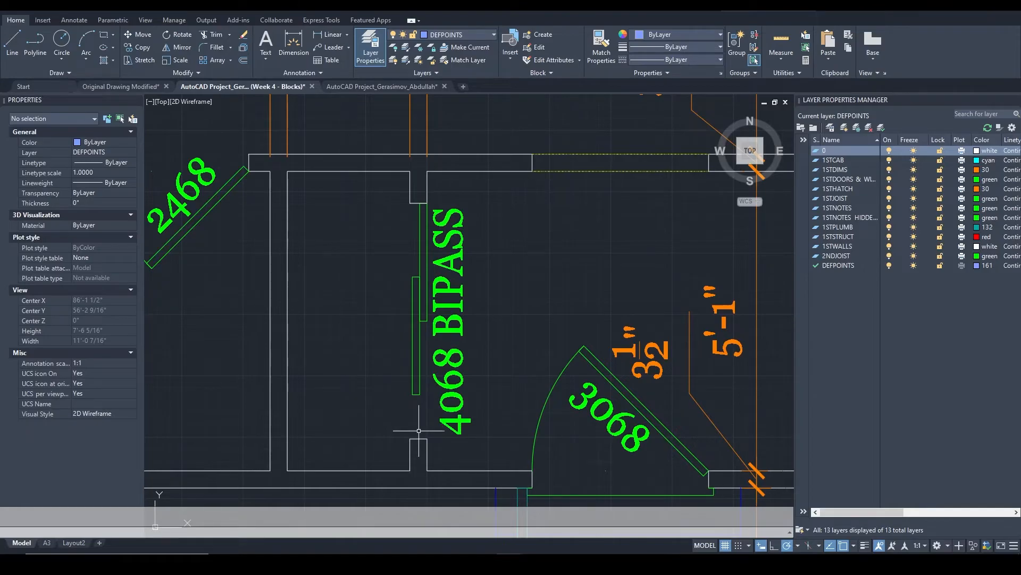
{"action": "type", "text": "dli"}
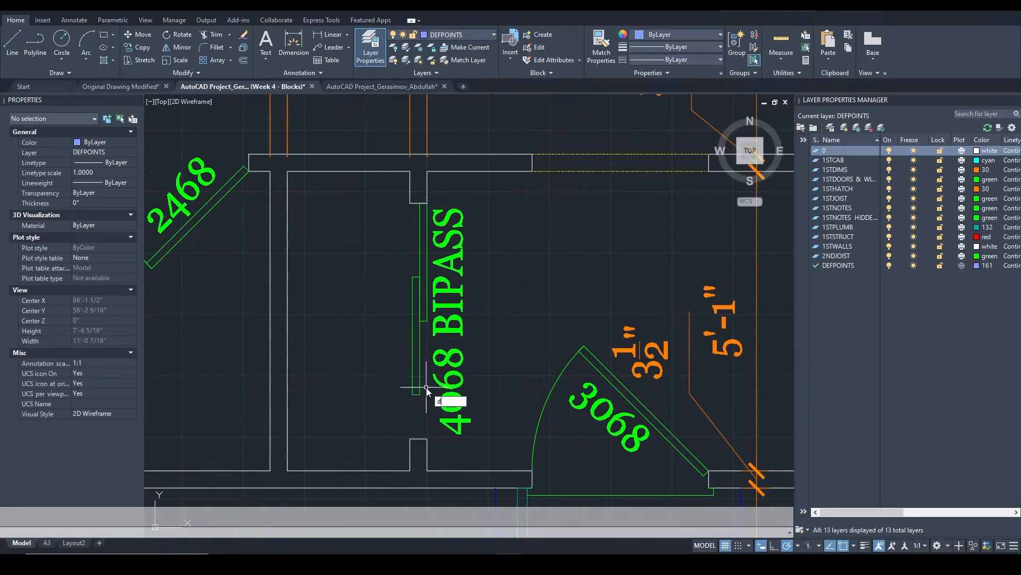
{"action": "key", "text": "Return"}
{"action": "left_click", "coordinate": [420, 394]}
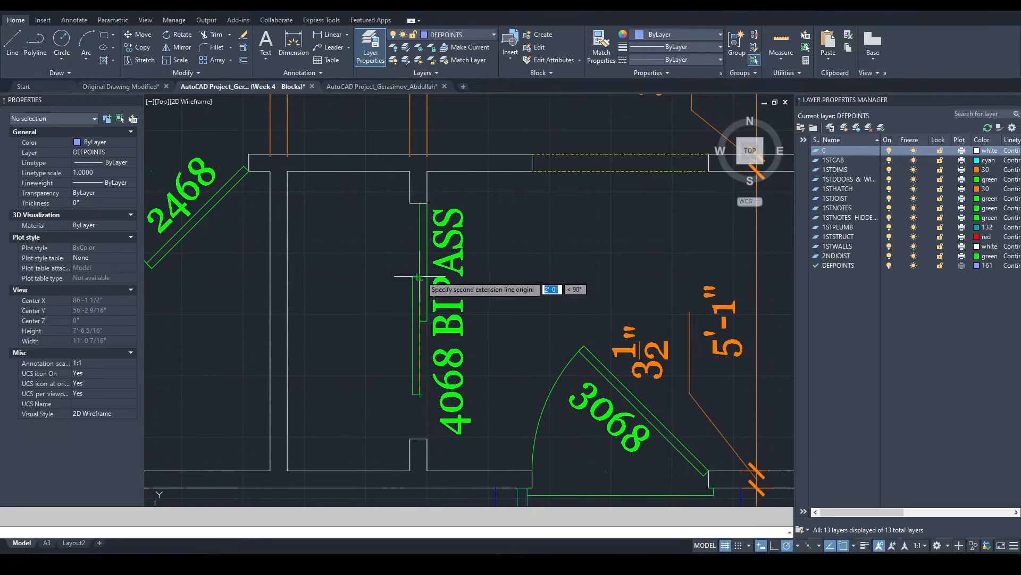
{"action": "key", "text": "Escape"}
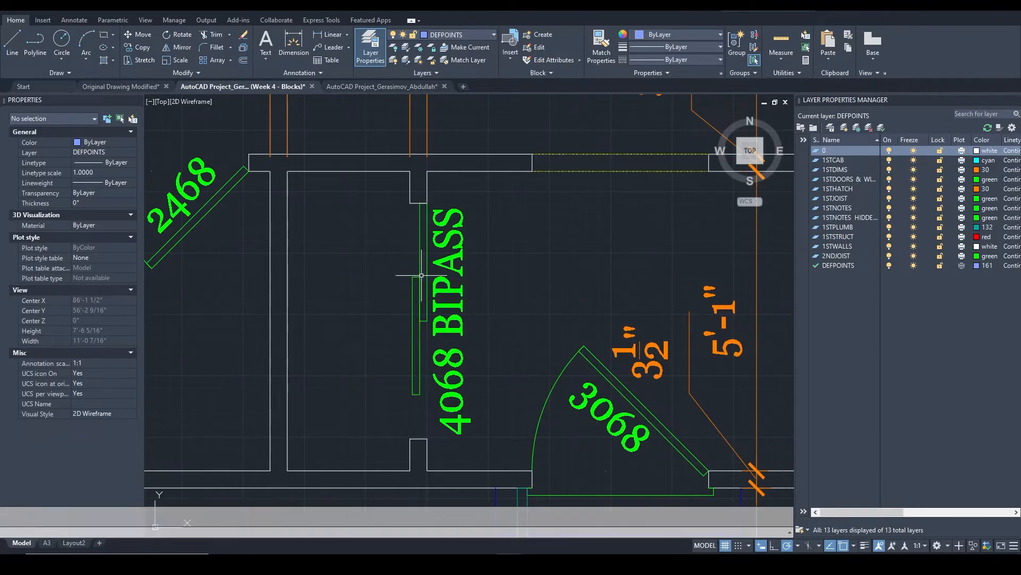
Measure the full wall opening of the 4068 BIPASS door between its two wall ends, without placing the dimension
{"action": "key", "text": "Return"}
{"action": "left_click", "coordinate": [427, 439]}
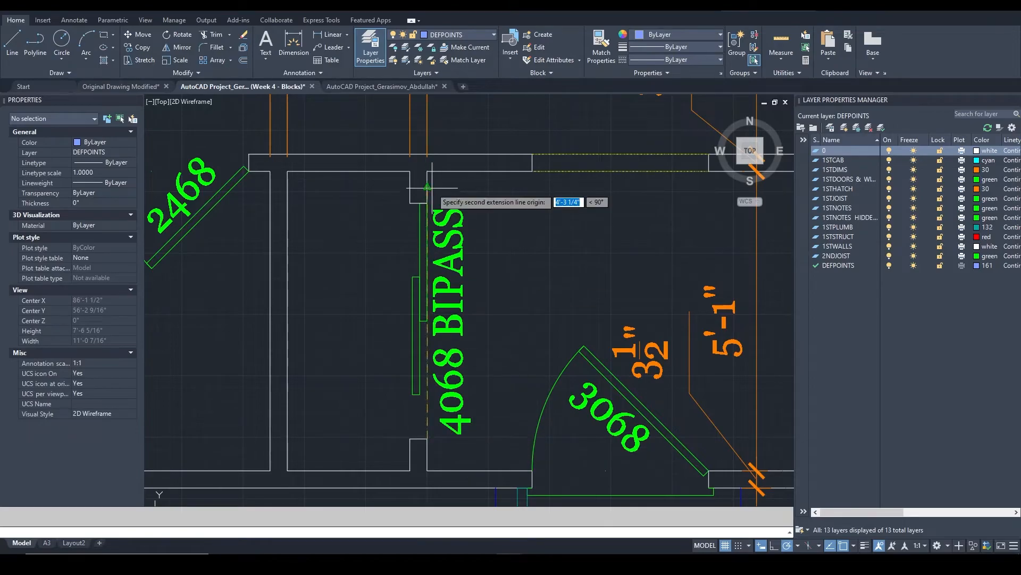
{"action": "left_click", "coordinate": [428, 203]}
{"action": "key", "text": "Escape"}
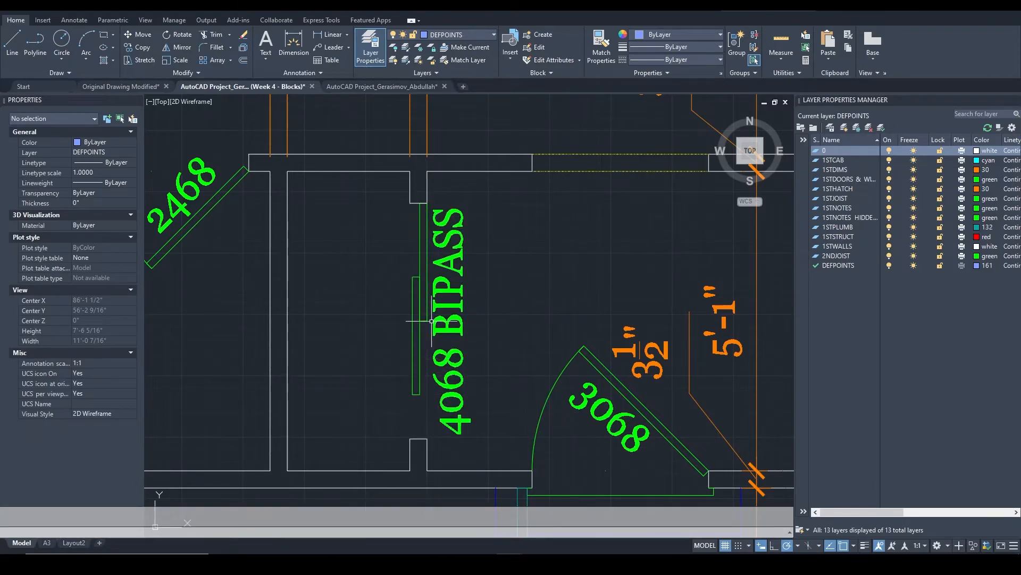
Inspect how the 4068 BIPASS door's panels meet the wall ends at its opening, and select the door block
{"action": "scroll", "coordinate": [433, 218], "scroll_direction": "up", "scroll_amount": 5}
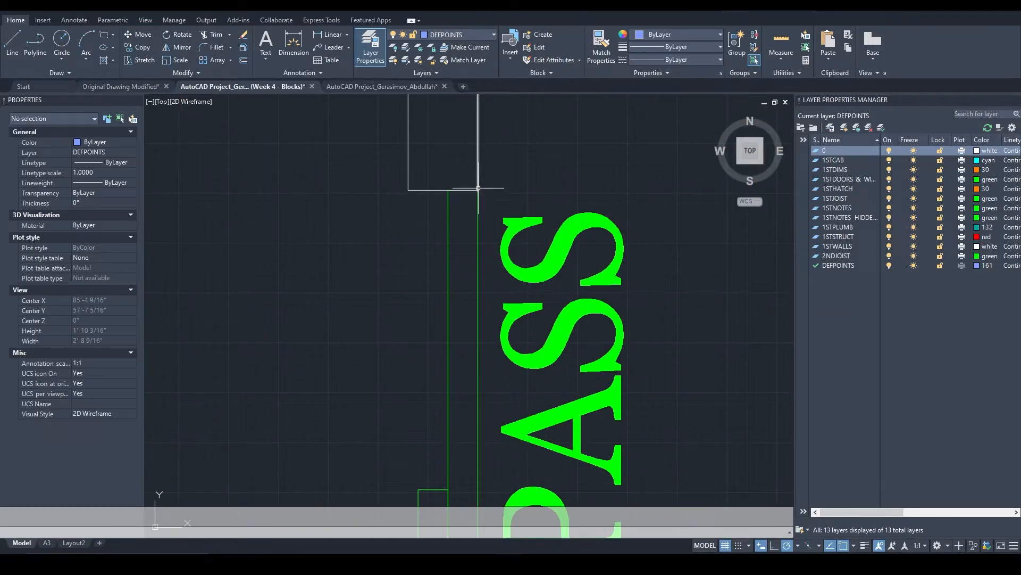
{"action": "scroll", "coordinate": [478, 184], "scroll_direction": "down", "scroll_amount": 6}
{"action": "scroll", "coordinate": [477, 288], "scroll_direction": "up", "scroll_amount": 3}
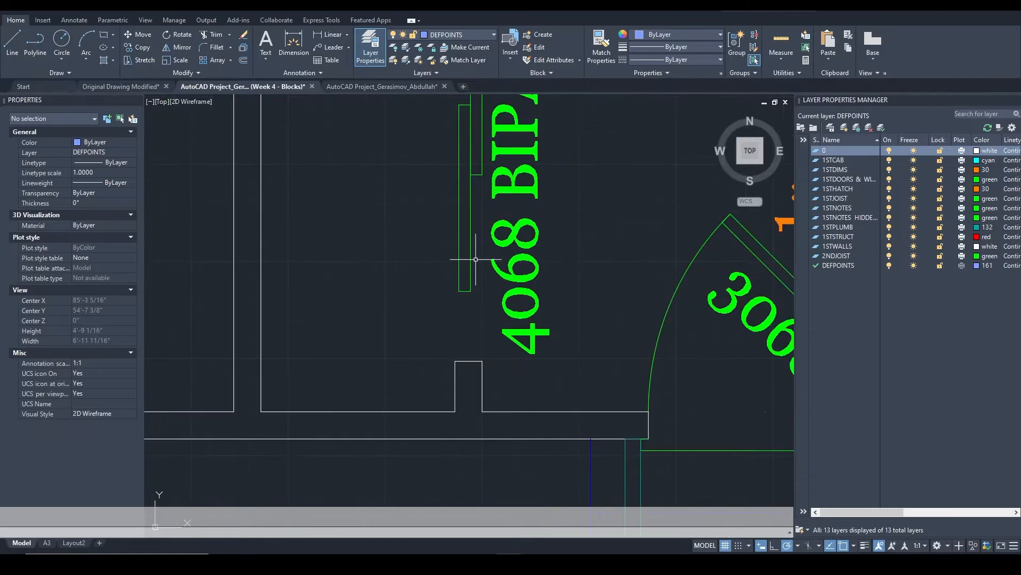
{"action": "middle_click_drag", "start_coordinate": [471, 267], "coordinate": [431, 350]}
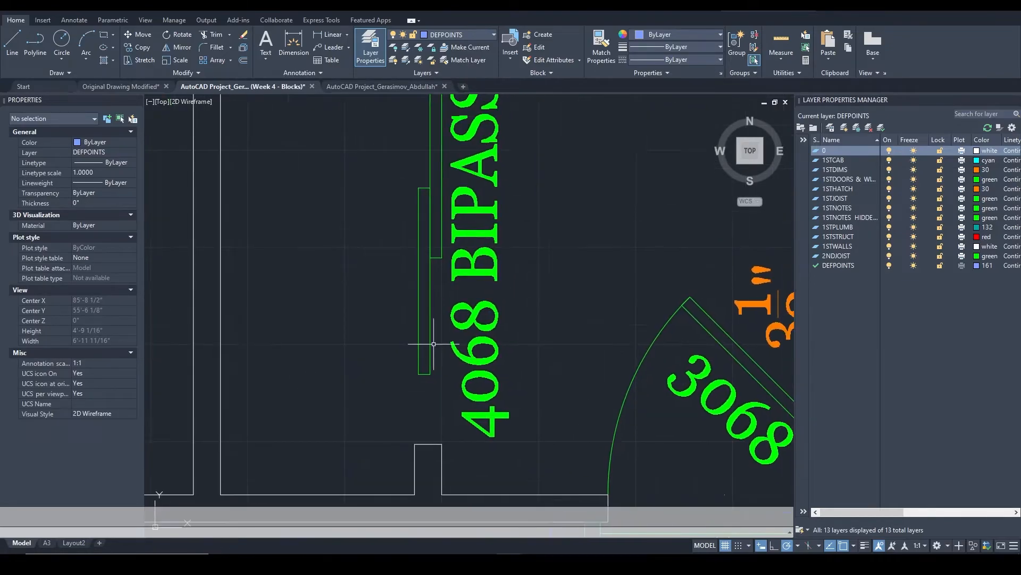
{"action": "left_click", "coordinate": [428, 357]}
{"action": "scroll", "coordinate": [428, 357], "scroll_direction": "down", "scroll_amount": 2}
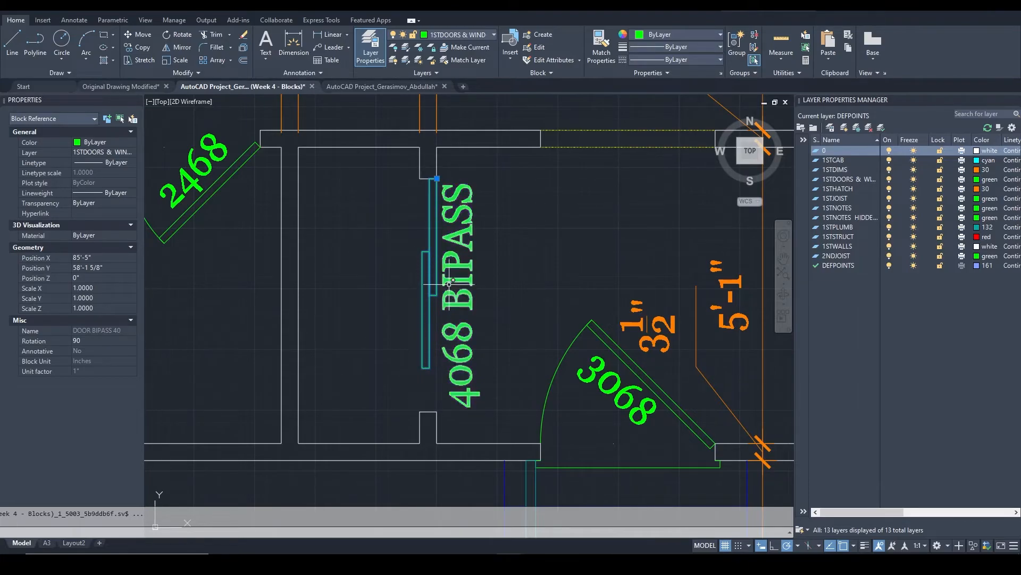
Review the 3068, 2468, 2668 and 4068 BIPASS doors and their positions within the first-floor plan
{"action": "scroll", "coordinate": [524, 263], "scroll_direction": "down", "scroll_amount": 5}
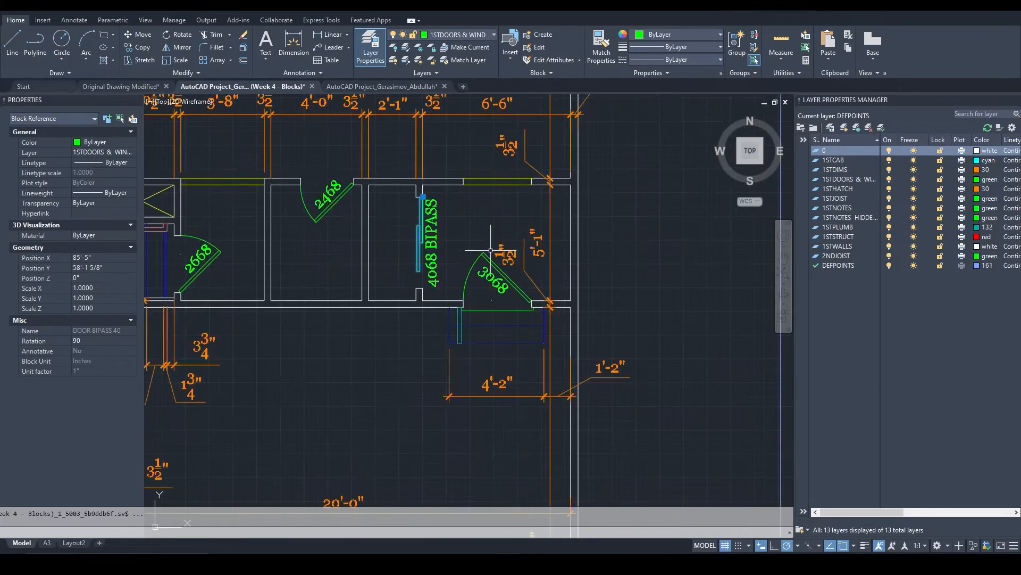
{"action": "scroll", "coordinate": [501, 276], "scroll_direction": "up", "scroll_amount": 2}
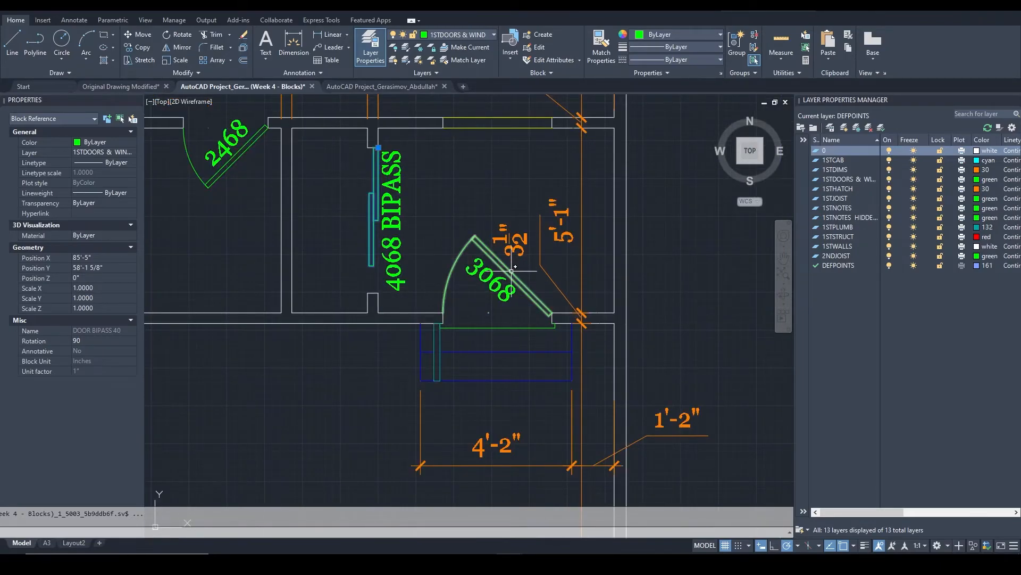
{"action": "scroll", "coordinate": [525, 265], "scroll_direction": "down", "scroll_amount": 5}
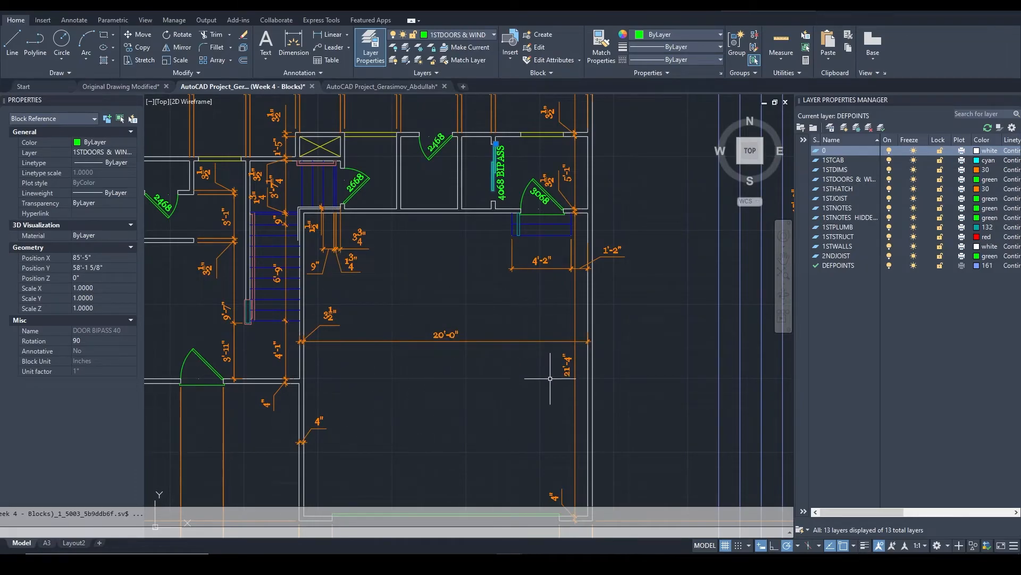
{"action": "scroll", "coordinate": [541, 303], "scroll_direction": "down", "scroll_amount": 4}
{"action": "scroll", "coordinate": [407, 236], "scroll_direction": "up", "scroll_amount": 2}
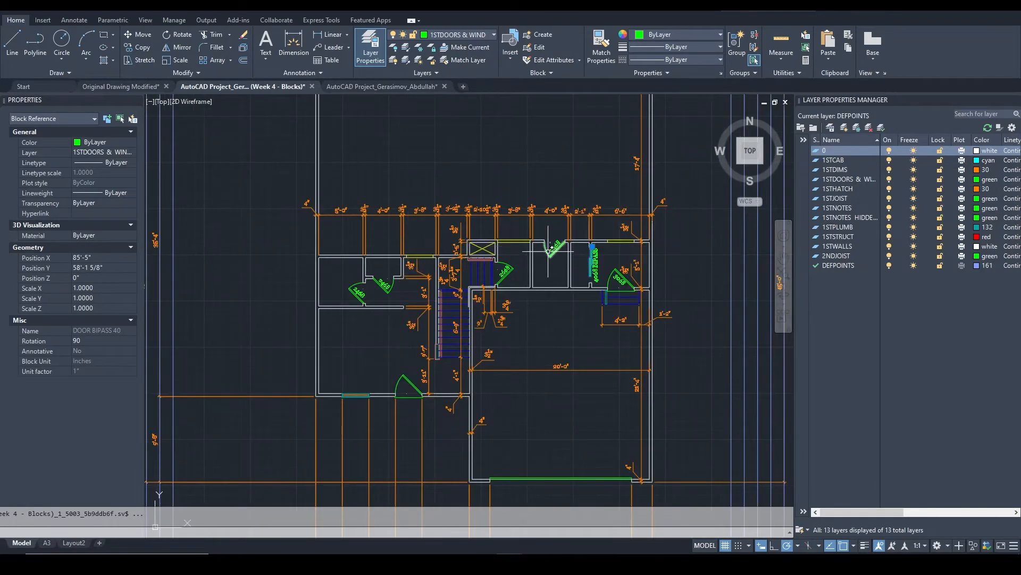
{"action": "scroll", "coordinate": [575, 217], "scroll_direction": "up", "scroll_amount": 3}
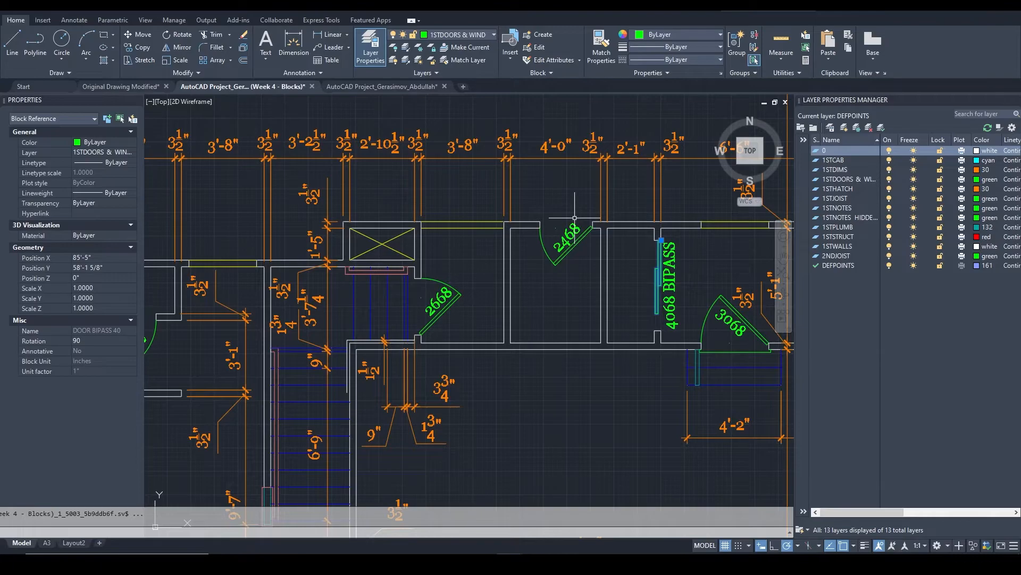
{"action": "middle_click_drag", "start_coordinate": [620, 282], "coordinate": [330, 155]}
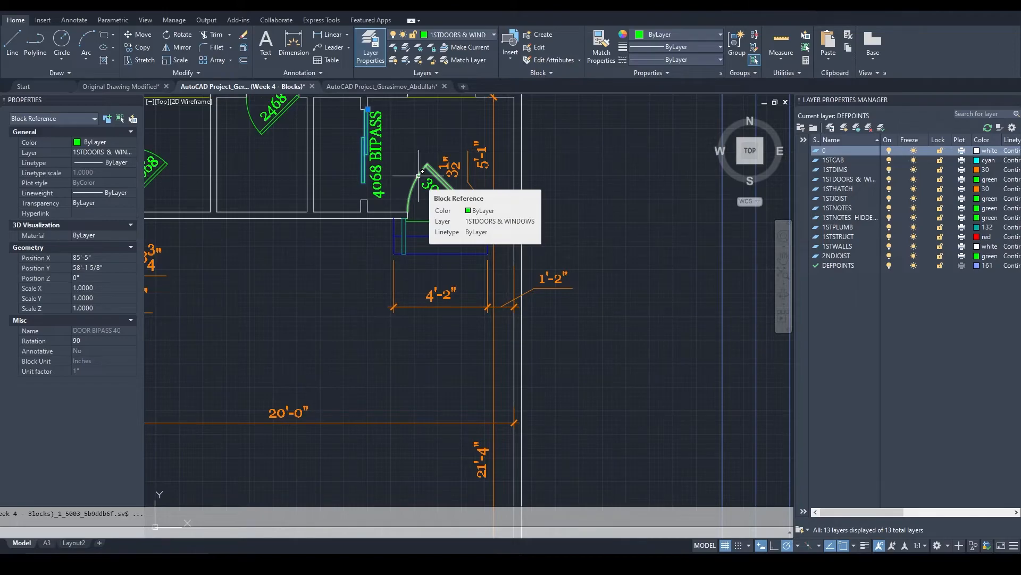
{"action": "middle_click_drag", "start_coordinate": [420, 175], "coordinate": [499, 308]}
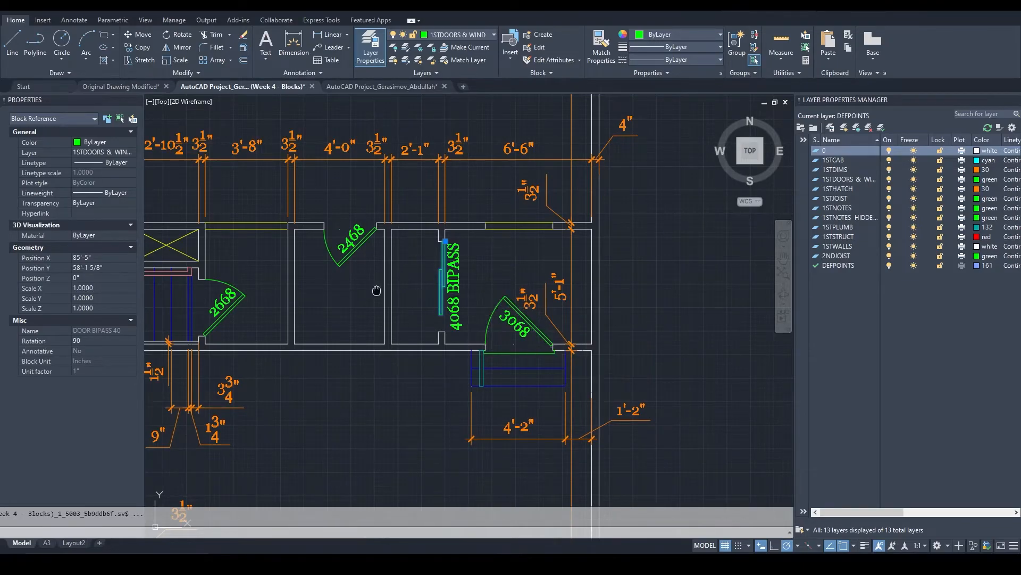
Locate the dashed opening in the wall opposite the 3068 door and select its upper line
{"action": "middle_click_drag", "start_coordinate": [524, 308], "coordinate": [646, 296]}
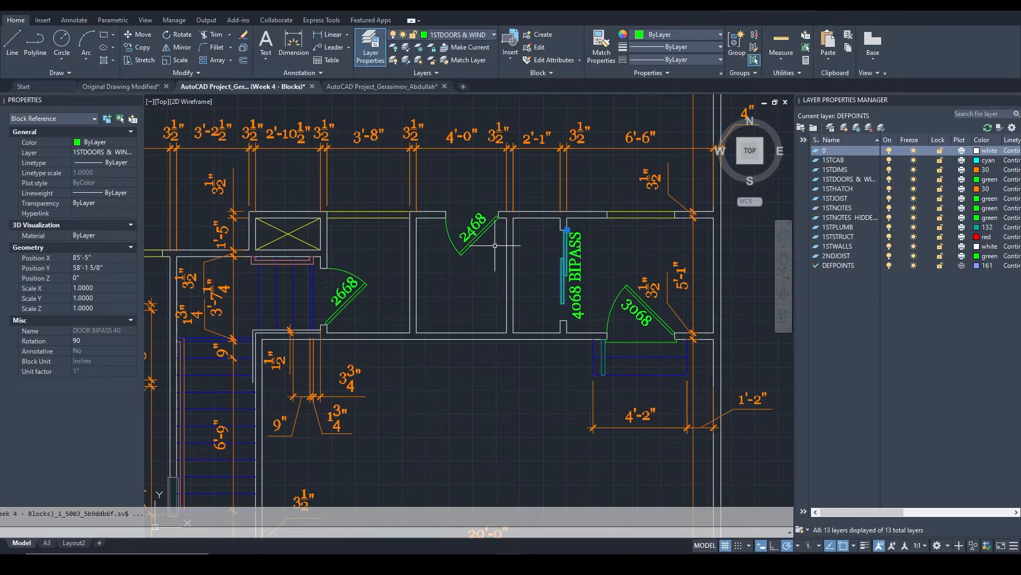
{"action": "scroll", "coordinate": [546, 232], "scroll_direction": "down", "scroll_amount": 3}
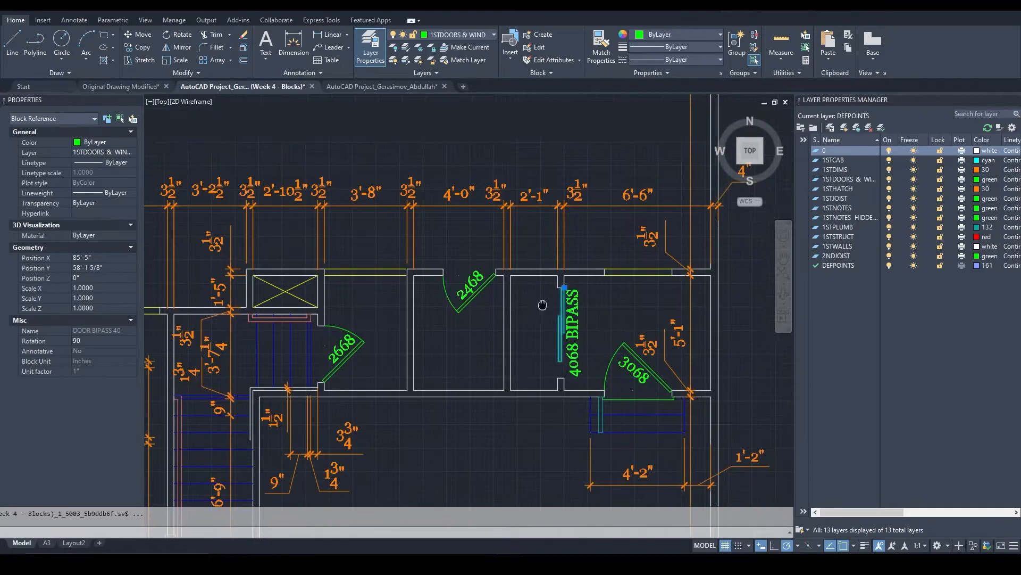
{"action": "scroll", "coordinate": [570, 304], "scroll_direction": "up", "scroll_amount": 6}
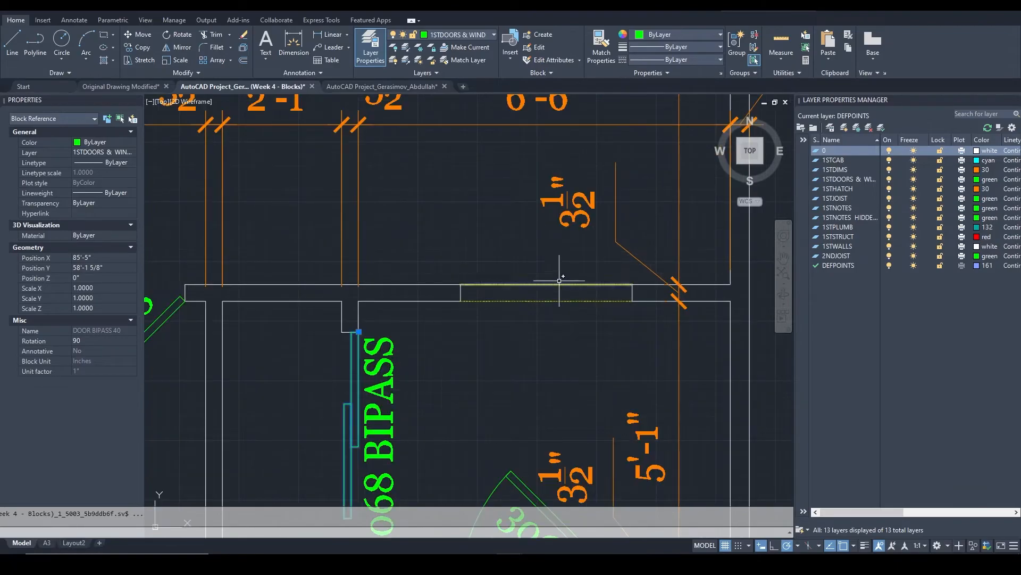
{"action": "middle_click_drag", "start_coordinate": [567, 285], "coordinate": [511, 295]}
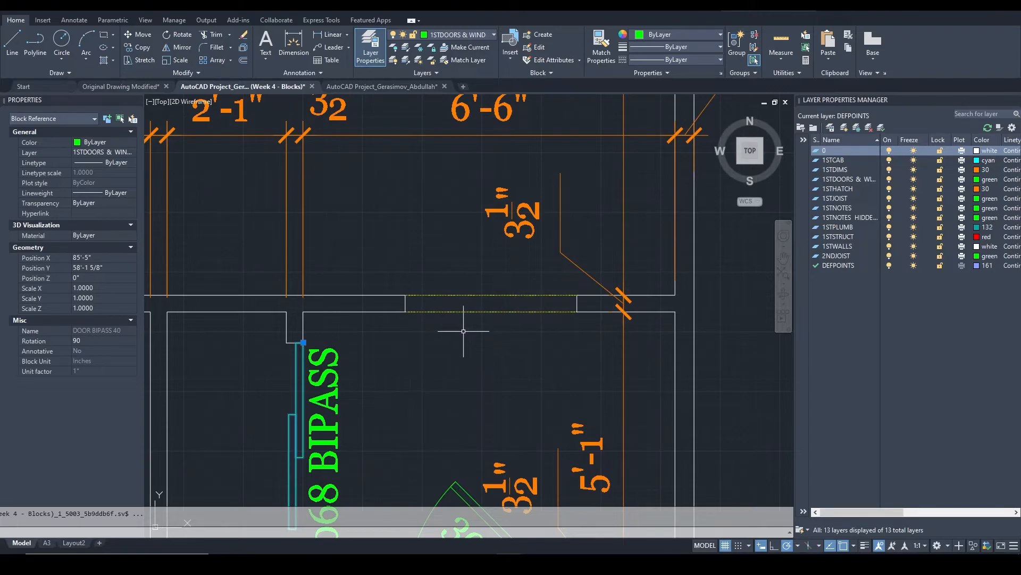
{"action": "left_click", "coordinate": [516, 280]}
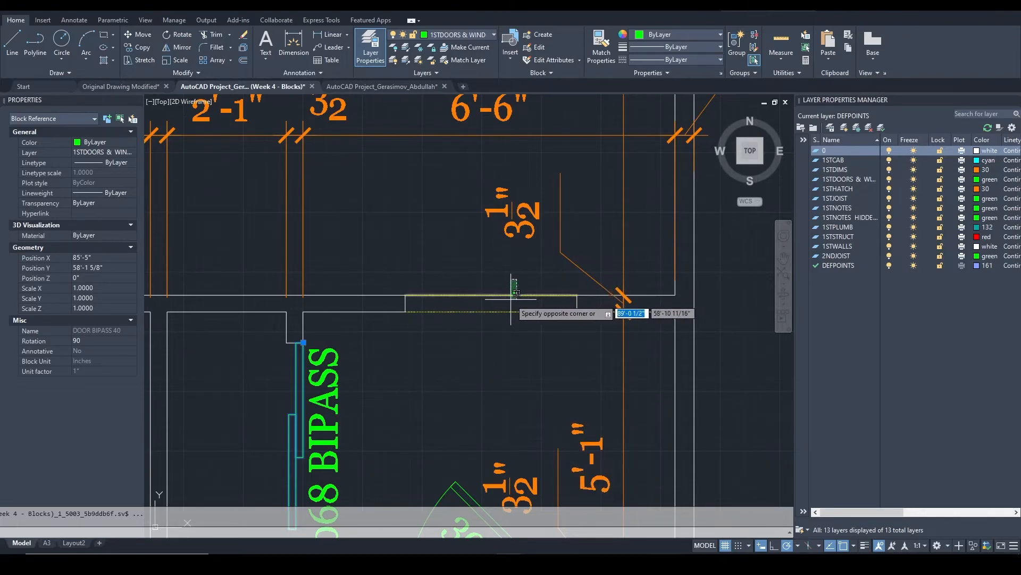
{"action": "scroll", "coordinate": [519, 242], "scroll_direction": "down", "scroll_amount": 2}
{"action": "left_click", "coordinate": [506, 294]}
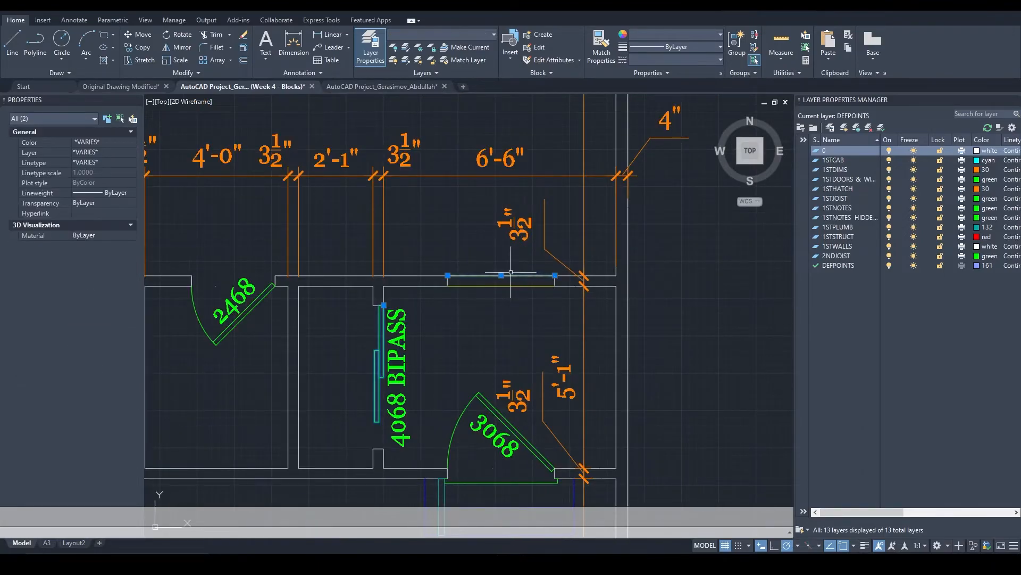
Select only the opening's upper dashed line, without the bypass door, and inspect its layer, colour and linetype
{"action": "scroll", "coordinate": [511, 274], "scroll_direction": "up", "scroll_amount": 2}
{"action": "scroll", "coordinate": [515, 289], "scroll_direction": "up", "scroll_amount": 2}
{"action": "scroll", "coordinate": [515, 288], "scroll_direction": "down", "scroll_amount": 2}
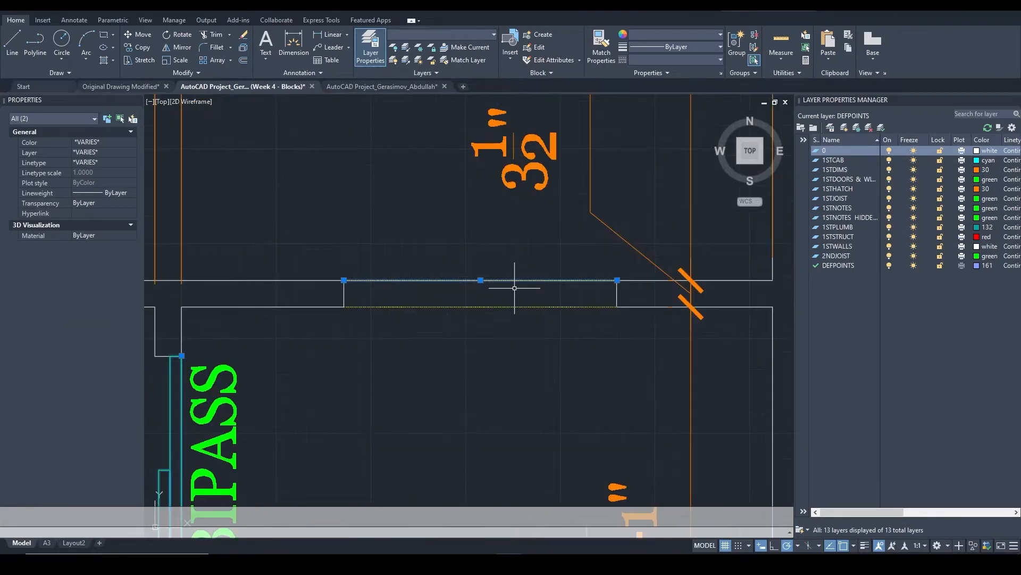
{"action": "key", "text": "Escape"}
{"action": "left_click", "coordinate": [510, 257]}
{"action": "left_click", "coordinate": [498, 283]}
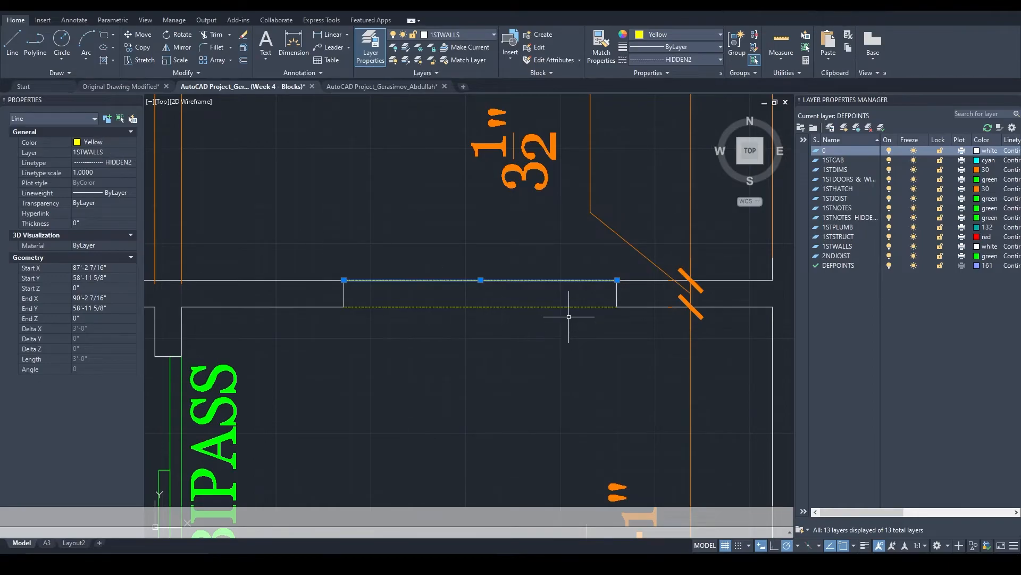
{"action": "scroll", "coordinate": [569, 317], "scroll_direction": "down", "scroll_amount": 3}
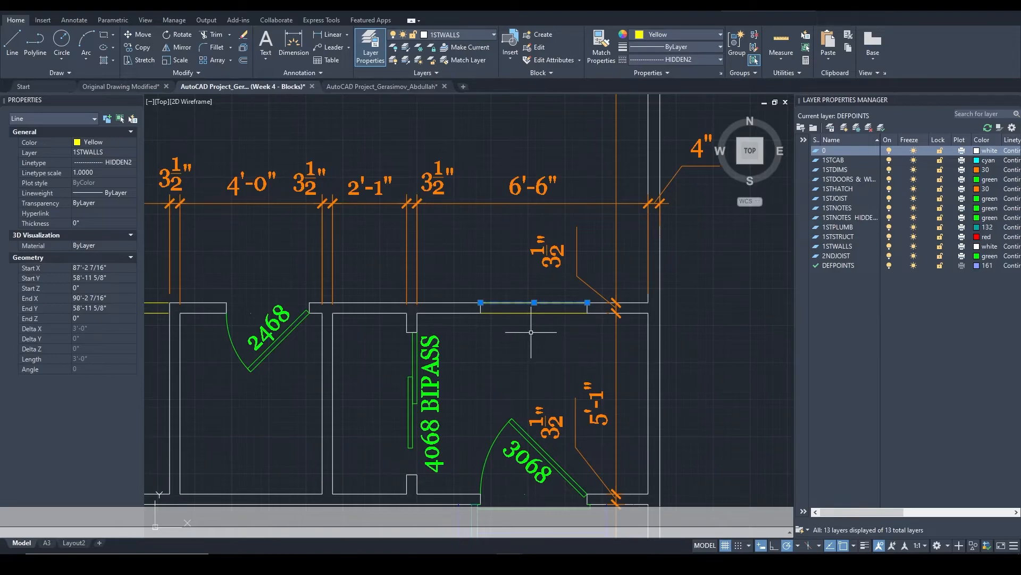
{"action": "middle_click_drag", "start_coordinate": [548, 338], "coordinate": [556, 319]}
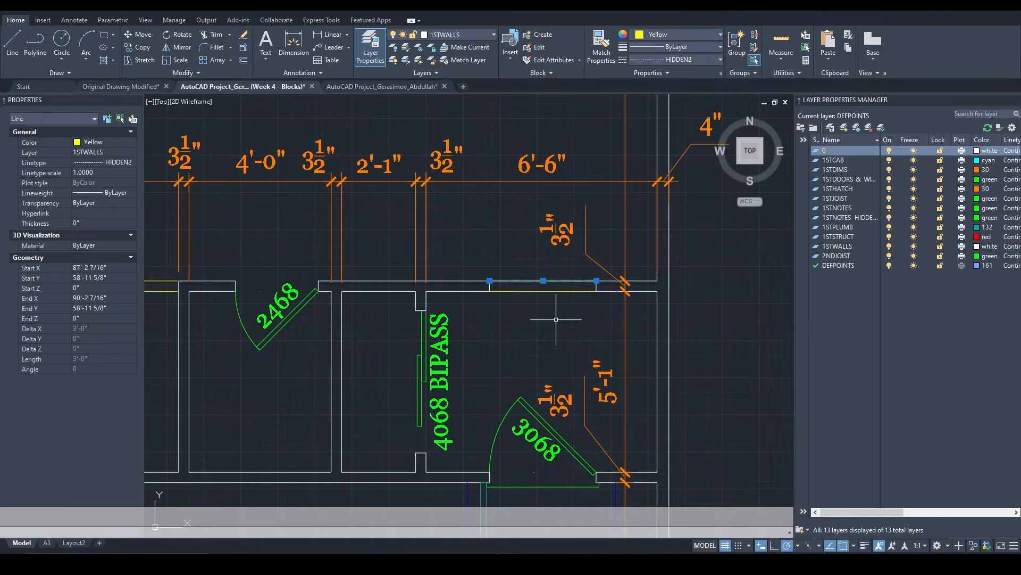
{"action": "key", "text": "Escape"}
Measure the width of the dashed opening opposite the 3068 door with a temporary linear dimension
{"action": "scroll", "coordinate": [556, 319], "scroll_direction": "up", "scroll_amount": 2}
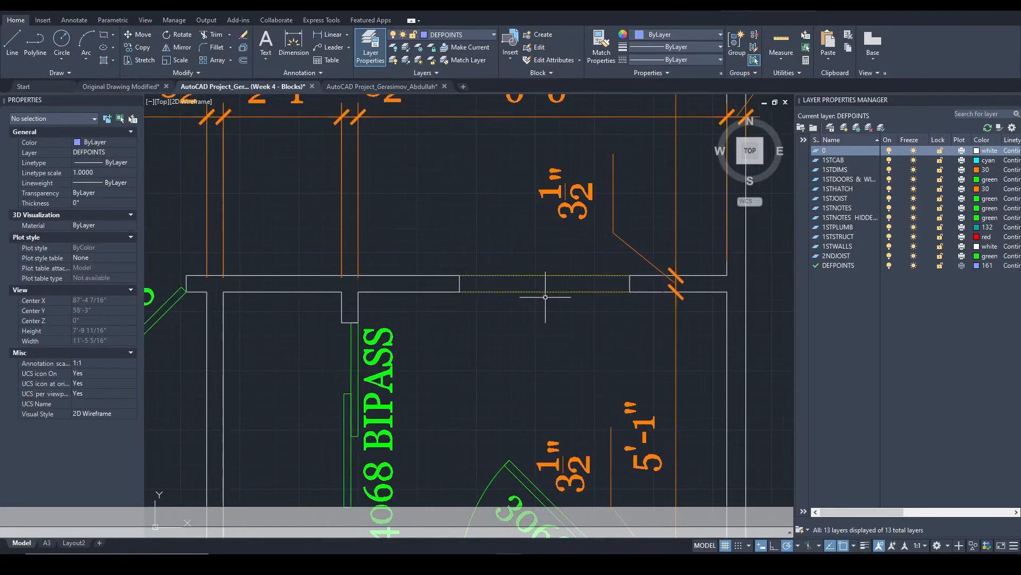
{"action": "type", "text": "dli"}
{"action": "key", "text": "Return"}
{"action": "left_click", "coordinate": [457, 292]}
{"action": "left_click", "coordinate": [630, 292]}
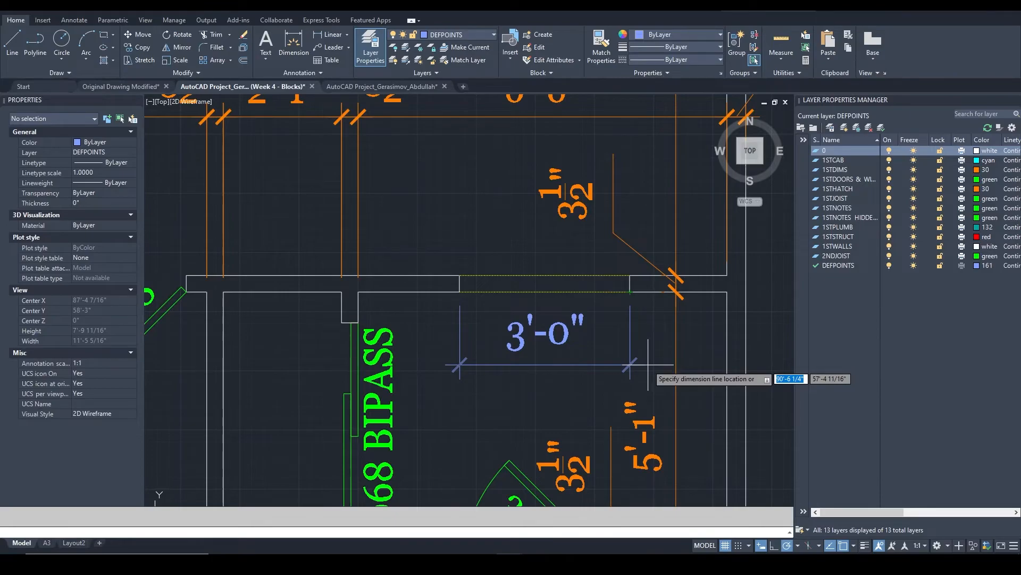
{"action": "key", "text": "Escape"}
Measure from the opening's eastern wall end to the inner face of the east exterior wall, without placing the dimension
{"action": "key", "text": "Return"}
{"action": "left_click", "coordinate": [630, 292]}
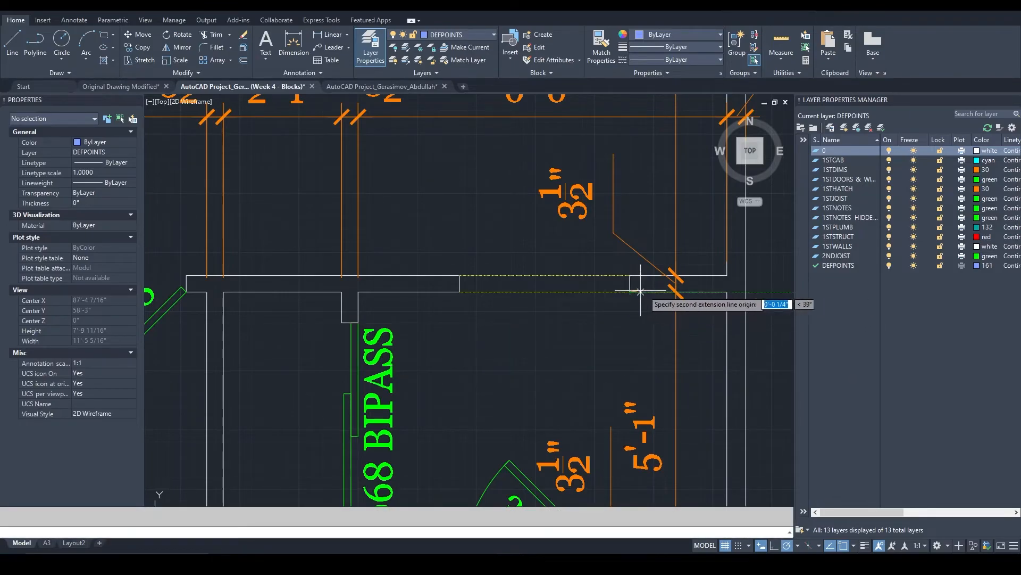
{"action": "left_click", "coordinate": [727, 292]}
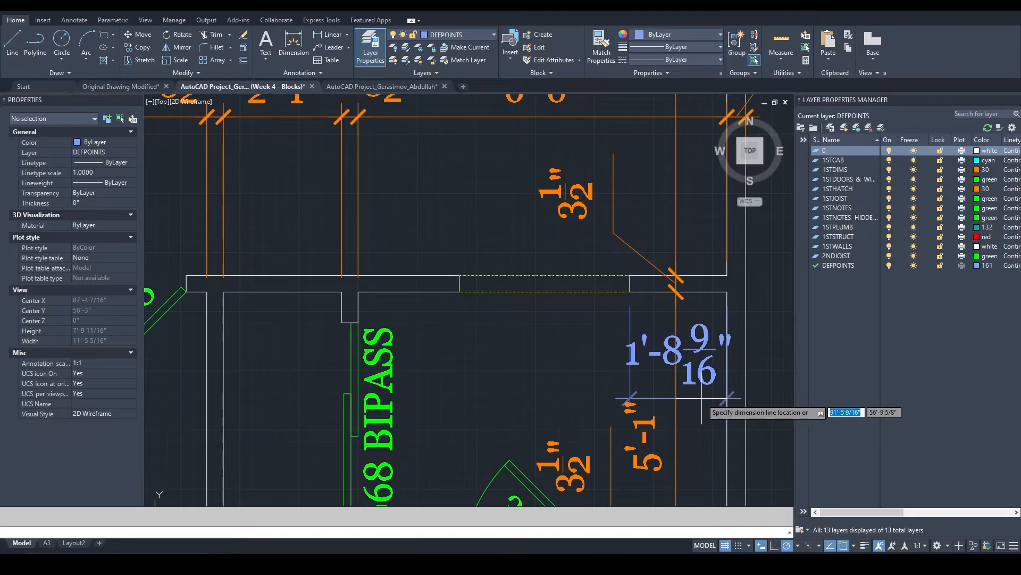
{"action": "key", "text": "Escape"}
{"action": "scroll", "coordinate": [703, 396], "scroll_direction": "down", "scroll_amount": 2}
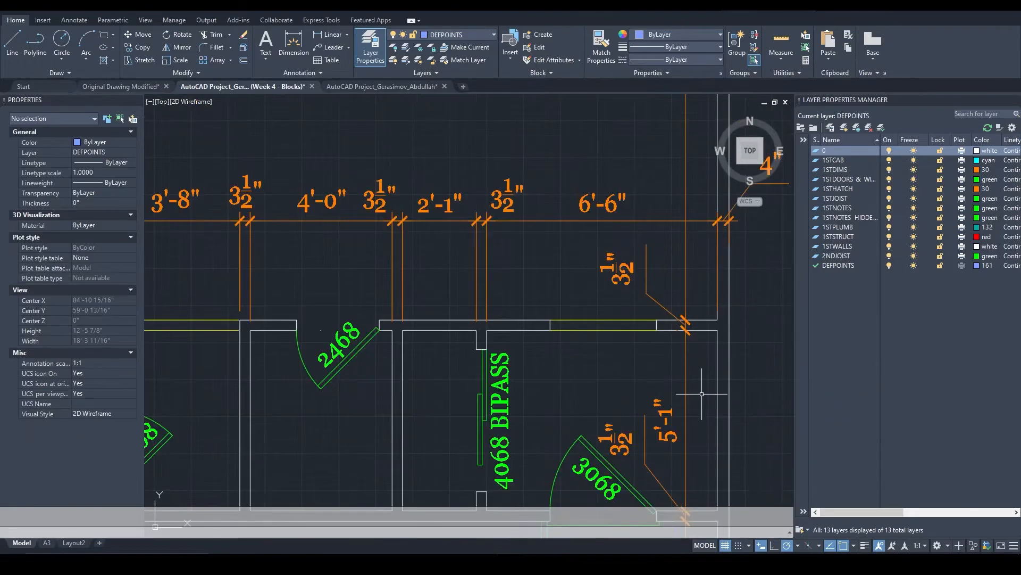
Select both dashed lines of the opening north of the 2668 door and inspect their properties and position
{"action": "scroll", "coordinate": [495, 320], "scroll_direction": "down", "scroll_amount": 4}
{"action": "scroll", "coordinate": [470, 305], "scroll_direction": "up", "scroll_amount": 2}
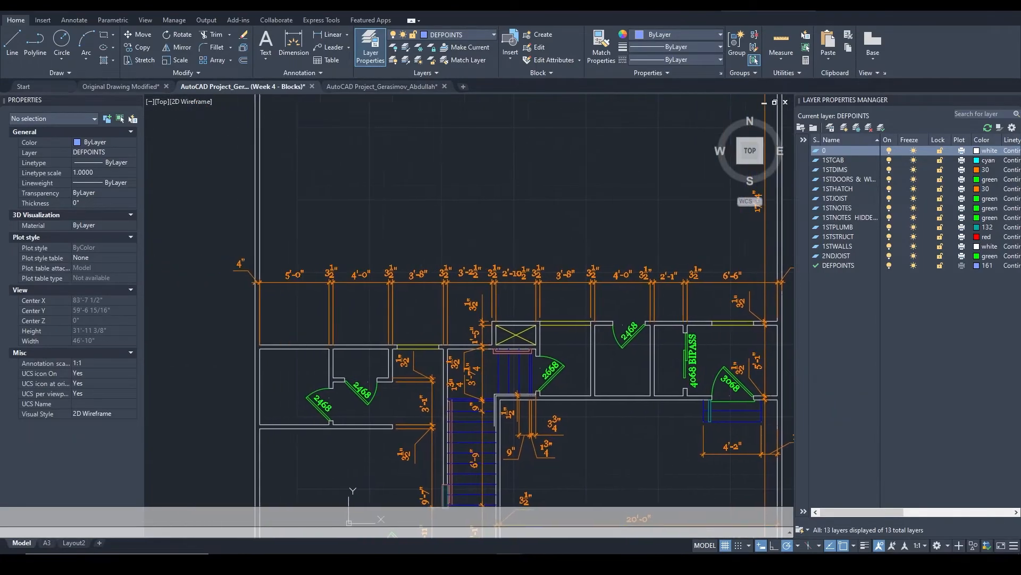
{"action": "scroll", "coordinate": [610, 340], "scroll_direction": "up", "scroll_amount": 2}
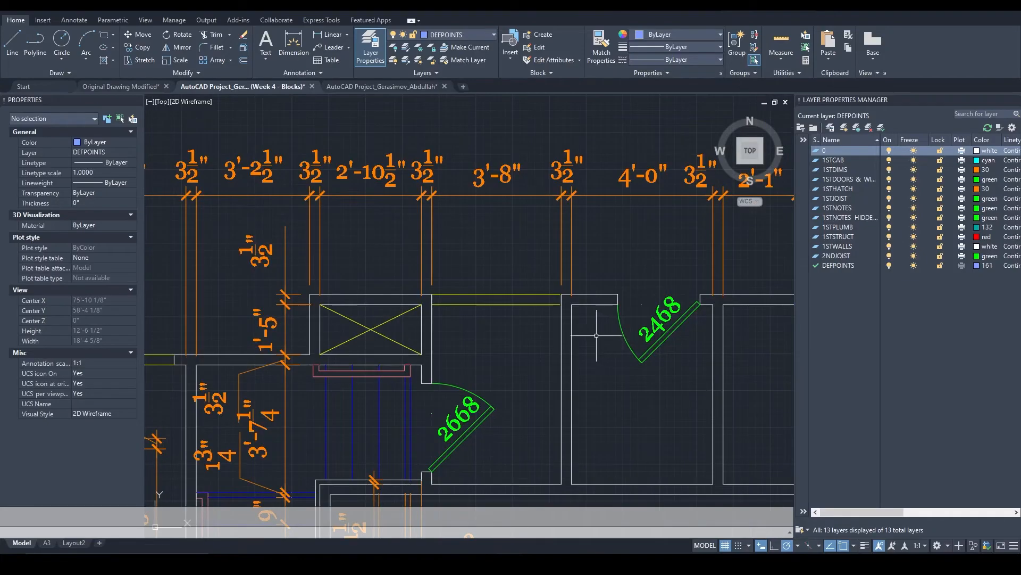
{"action": "scroll", "coordinate": [498, 305], "scroll_direction": "up", "scroll_amount": 2}
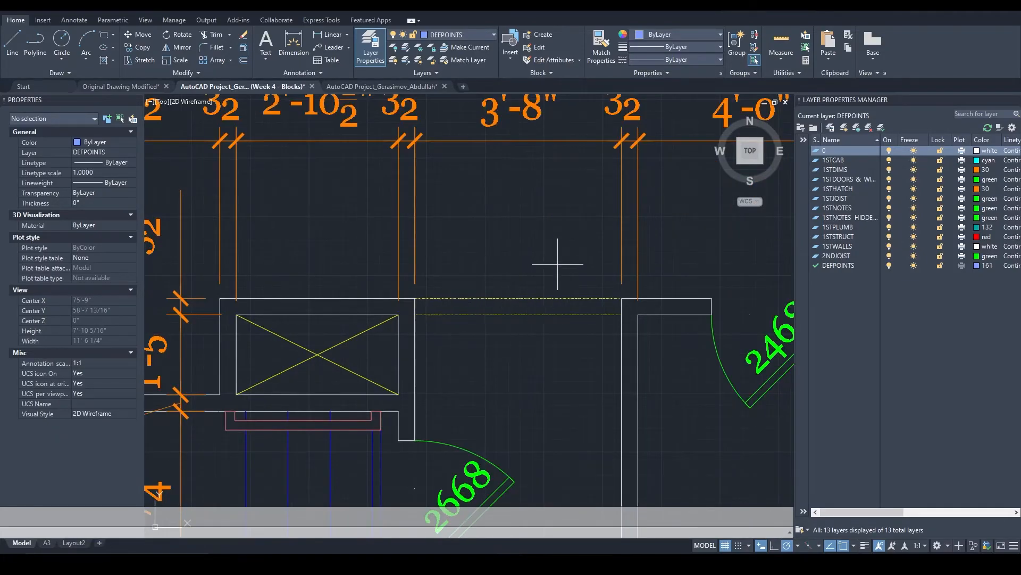
{"action": "left_click_drag", "start_coordinate": [558, 267], "coordinate": [537, 333]}
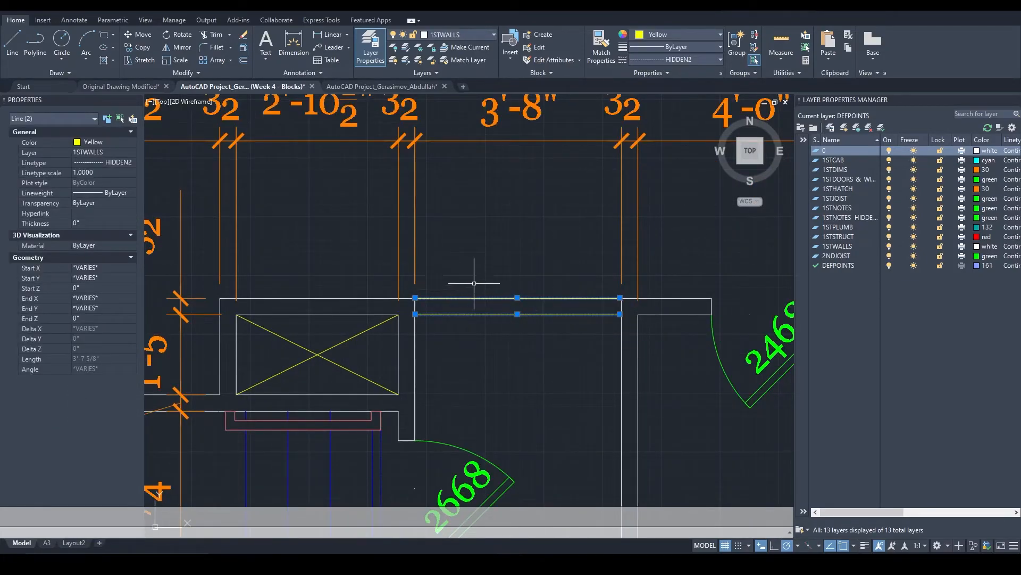
{"action": "scroll", "coordinate": [545, 303], "scroll_direction": "down", "scroll_amount": 4}
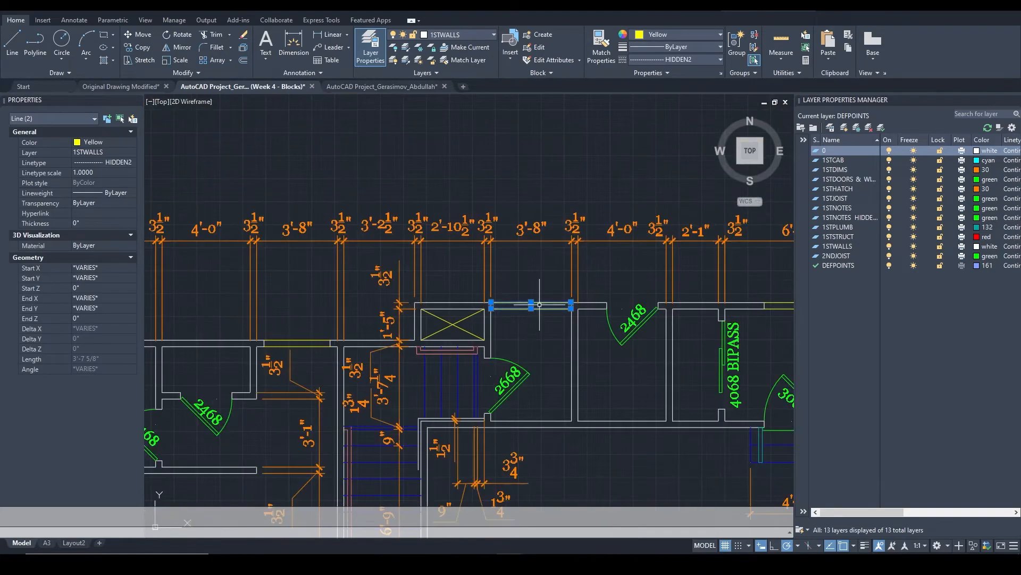
{"action": "middle_click_drag", "start_coordinate": [528, 333], "coordinate": [530, 326]}
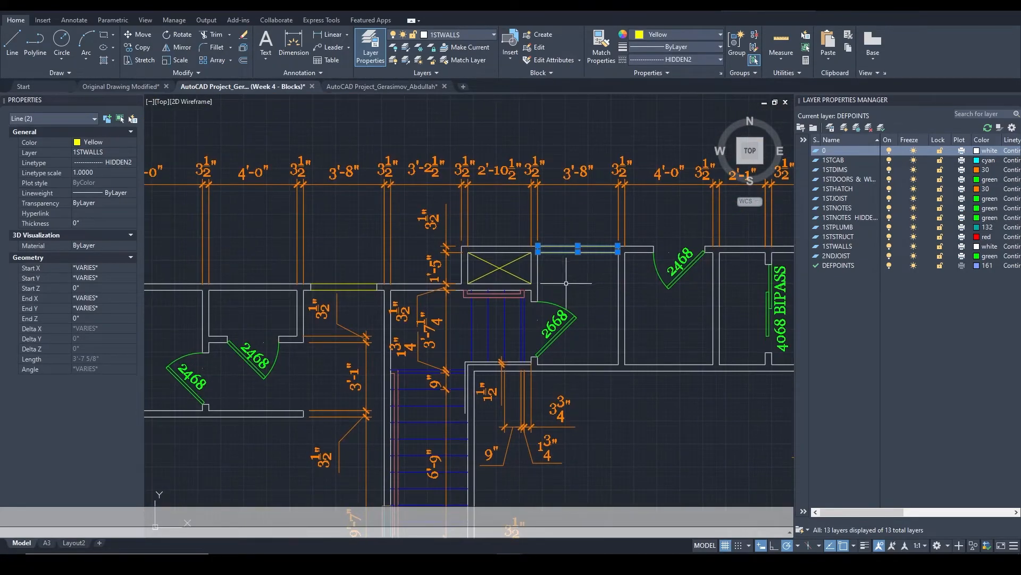
{"action": "scroll", "coordinate": [566, 283], "scroll_direction": "down", "scroll_amount": 3}
{"action": "scroll", "coordinate": [451, 283], "scroll_direction": "up", "scroll_amount": 5}
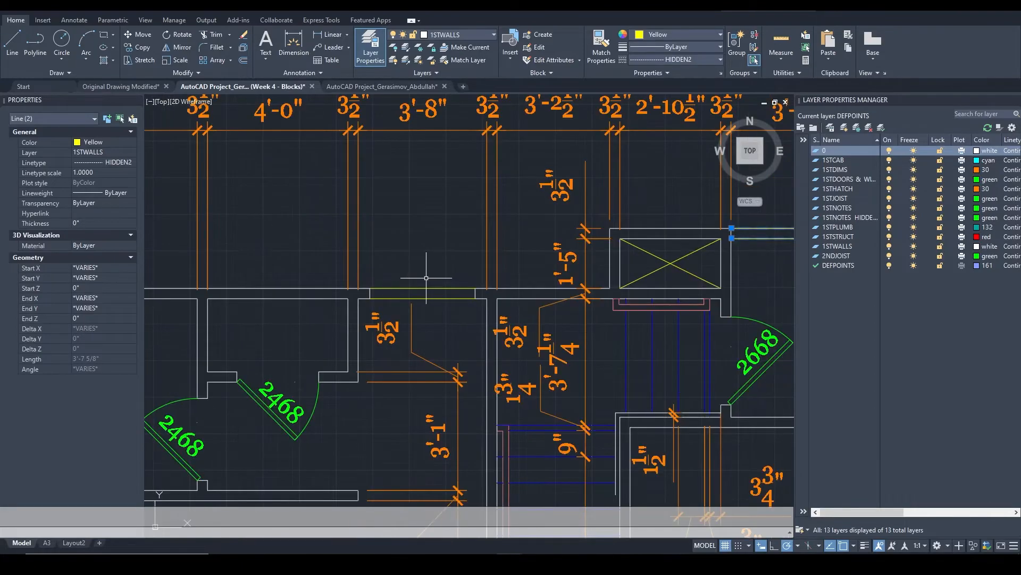
Select the dashed line of the western hallway opening together with both lines of the easternmost opening to compare them
{"action": "key", "text": "Escape"}
{"action": "left_click", "coordinate": [395, 289]}
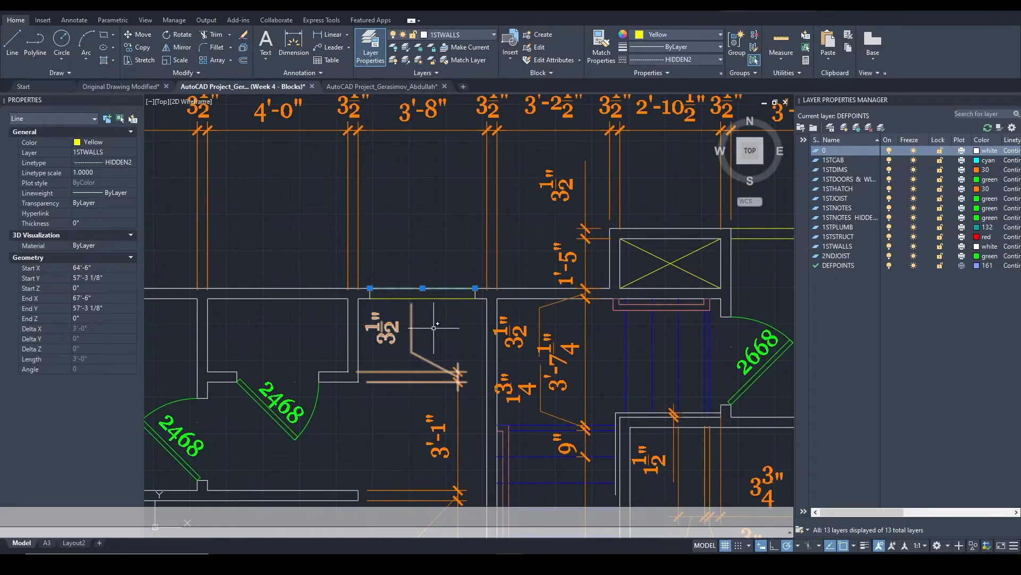
{"action": "scroll", "coordinate": [456, 365], "scroll_direction": "down", "scroll_amount": 3}
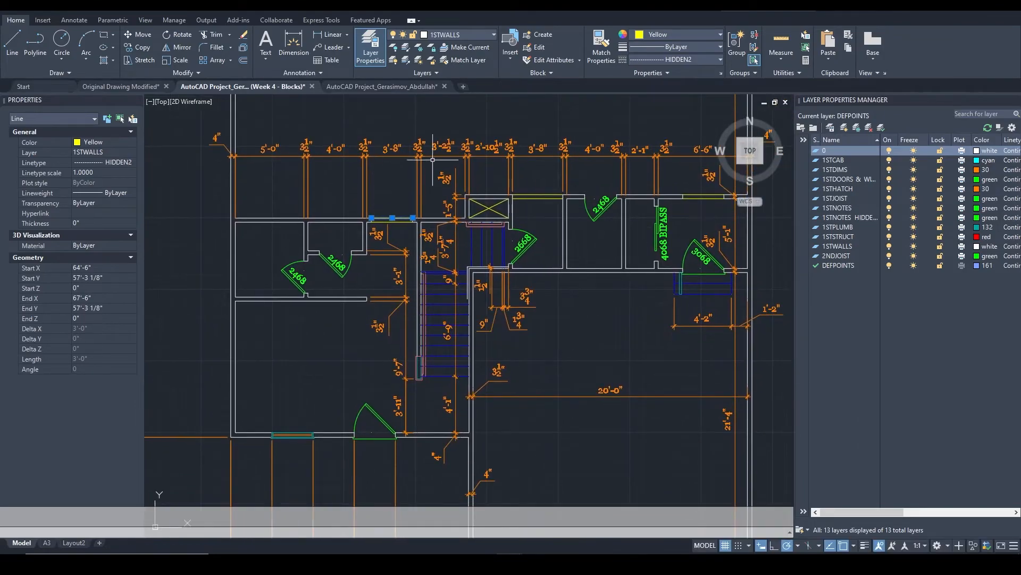
{"action": "left_click", "coordinate": [704, 196]}
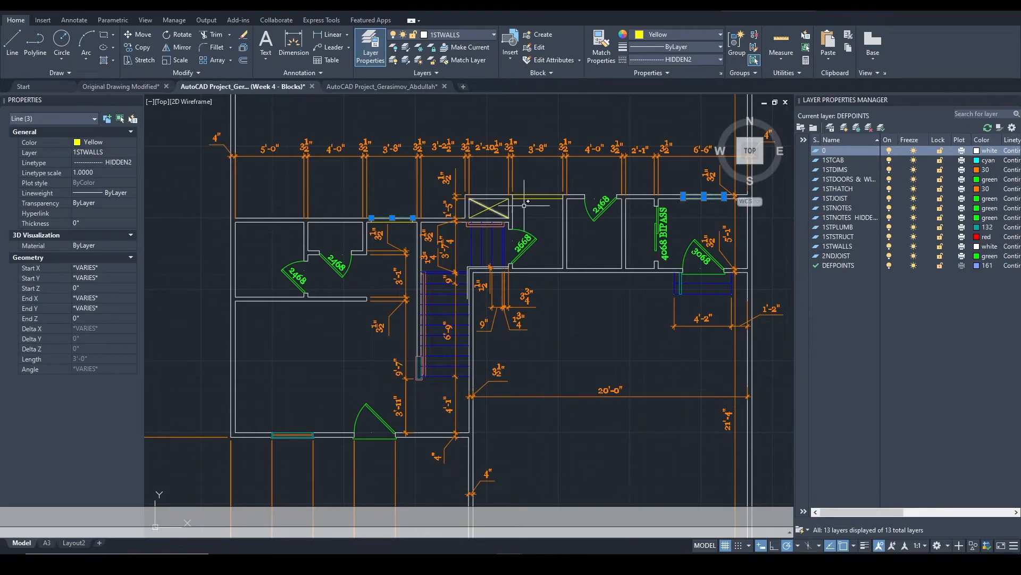
Inspect the yellow diagonal cross in the small enclosure beside the 2668 door by selecting one of its lines
{"action": "scroll", "coordinate": [577, 186], "scroll_direction": "up", "scroll_amount": 5}
{"action": "key", "text": "Escape"}
{"action": "middle_click_drag", "start_coordinate": [362, 240], "coordinate": [544, 229]}
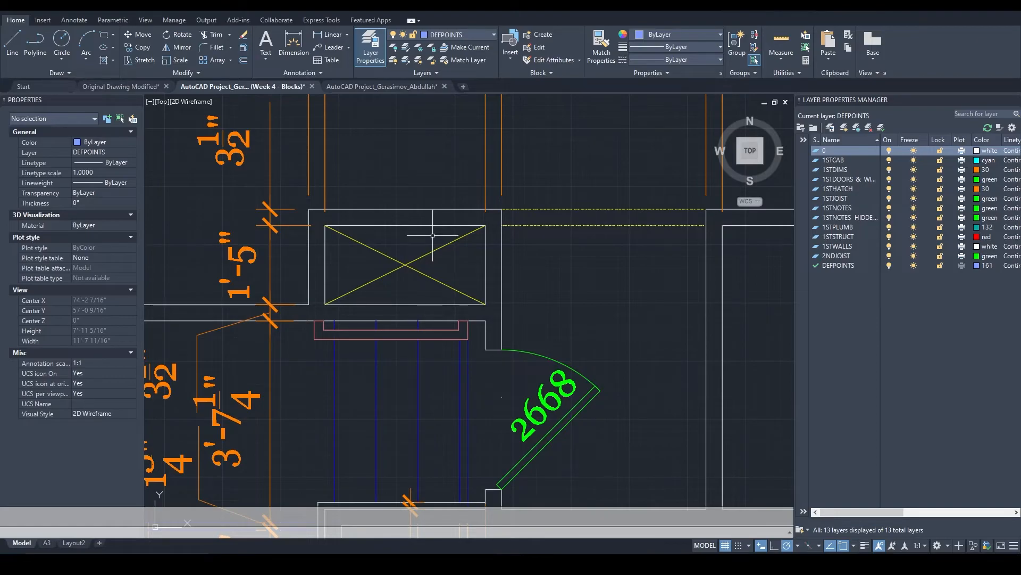
{"action": "left_click", "coordinate": [427, 232]}
{"action": "left_click", "coordinate": [395, 284]}
{"action": "key", "text": "Escape"}
{"action": "left_click", "coordinate": [427, 246]}
{"action": "left_click", "coordinate": [416, 262]}
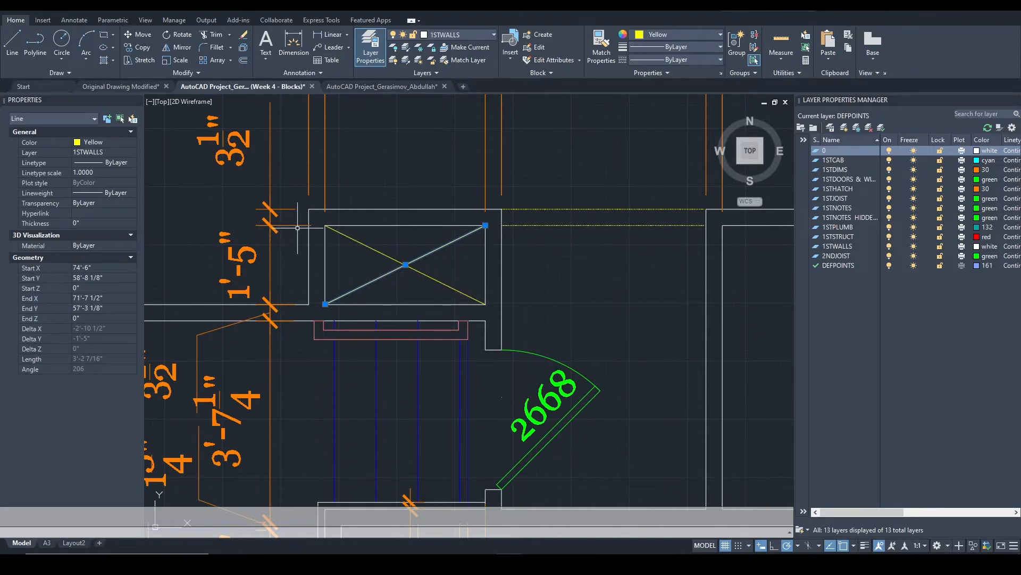
{"action": "scroll", "coordinate": [487, 234], "scroll_direction": "down", "scroll_amount": 4}
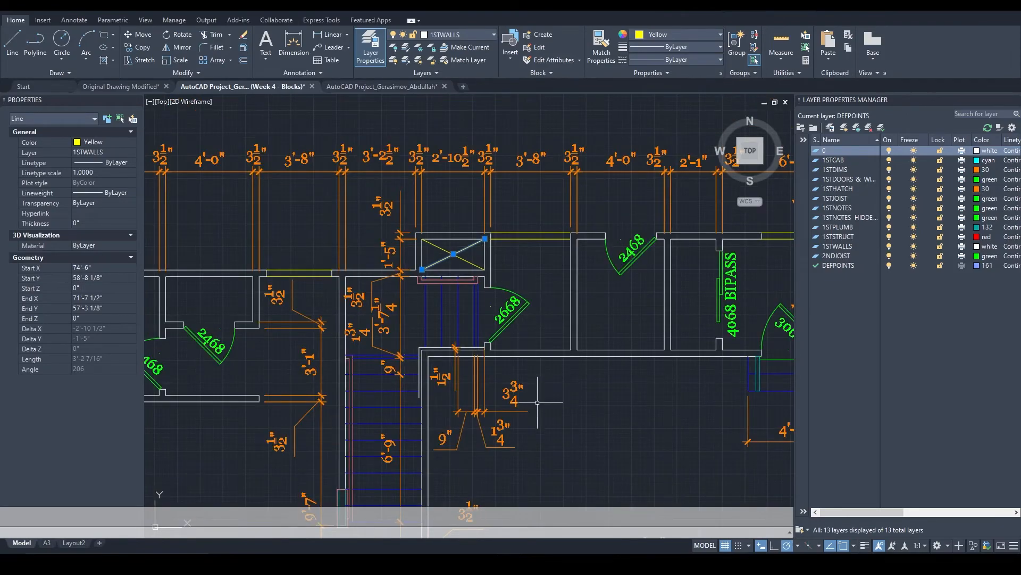
{"action": "scroll", "coordinate": [519, 319], "scroll_direction": "down", "scroll_amount": 5}
{"action": "middle_click_drag", "start_coordinate": [561, 332], "coordinate": [508, 374]}
{"action": "key", "text": "Escape"}
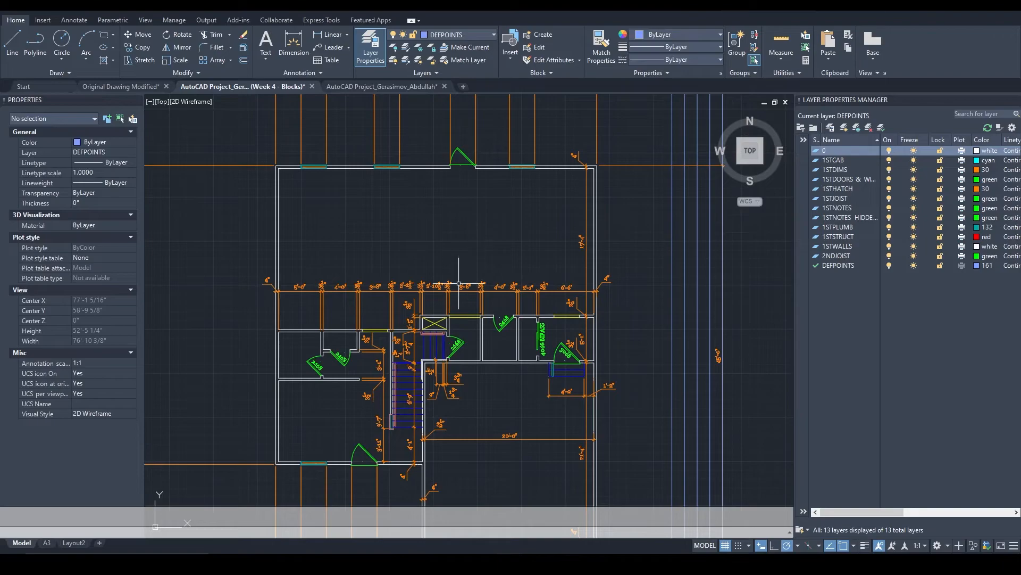
Review the openings, doors, windows and dimension strings across the first-floor plan, including the north exterior wall
{"action": "scroll", "coordinate": [315, 290], "scroll_direction": "up", "scroll_amount": 3}
{"action": "scroll", "coordinate": [315, 290], "scroll_direction": "down", "scroll_amount": 3}
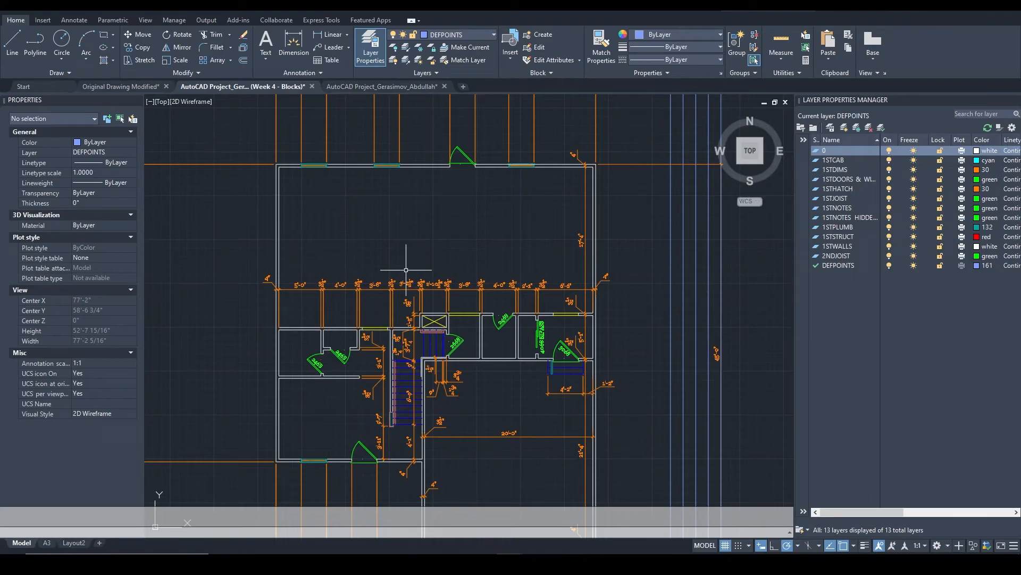
{"action": "scroll", "coordinate": [406, 269], "scroll_direction": "up", "scroll_amount": 2}
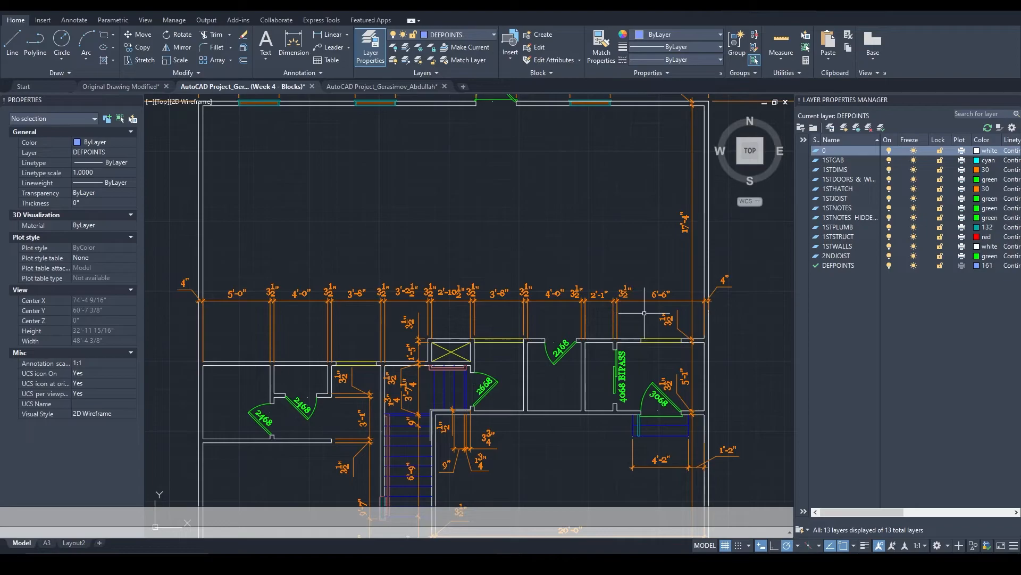
{"action": "middle_click_drag", "start_coordinate": [609, 219], "coordinate": [582, 404]}
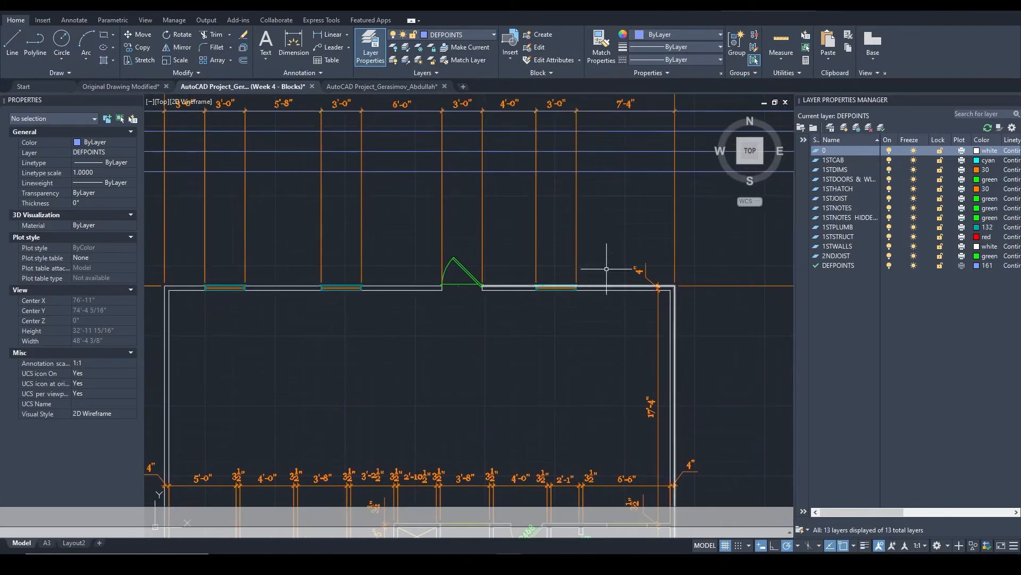
{"action": "middle_click_drag", "start_coordinate": [584, 233], "coordinate": [661, 319]}
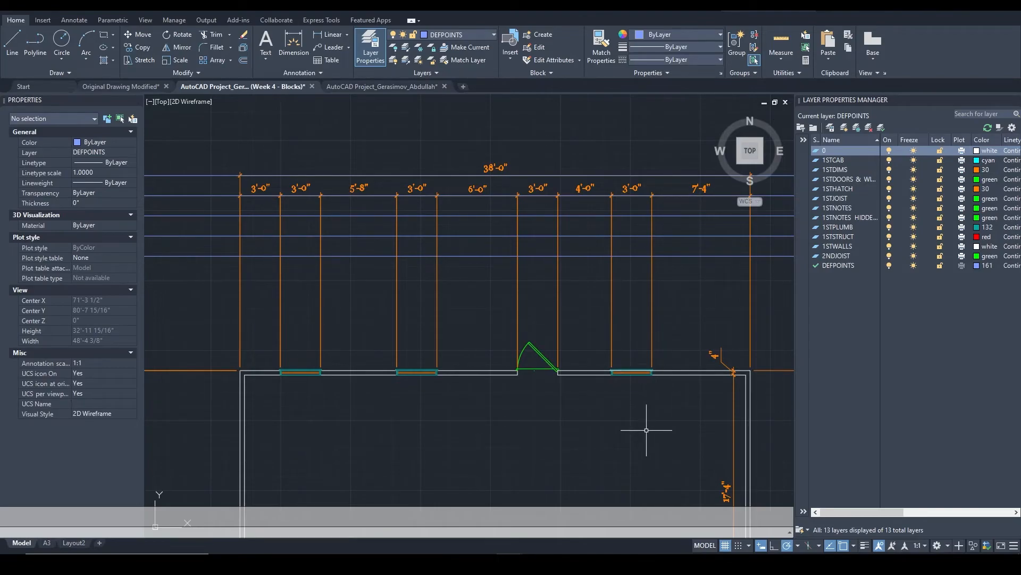
{"action": "mouse_move", "coordinate": [607, 377]}
{"action": "middle_mouse_down"}
{"action": "mouse_move", "coordinate": [420, 232]}
{"action": "mouse_move", "coordinate": [433, 132]}
{"action": "mouse_move", "coordinate": [467, 255]}
{"action": "mouse_move", "coordinate": [591, 209]}
{"action": "middle_mouse_up"}
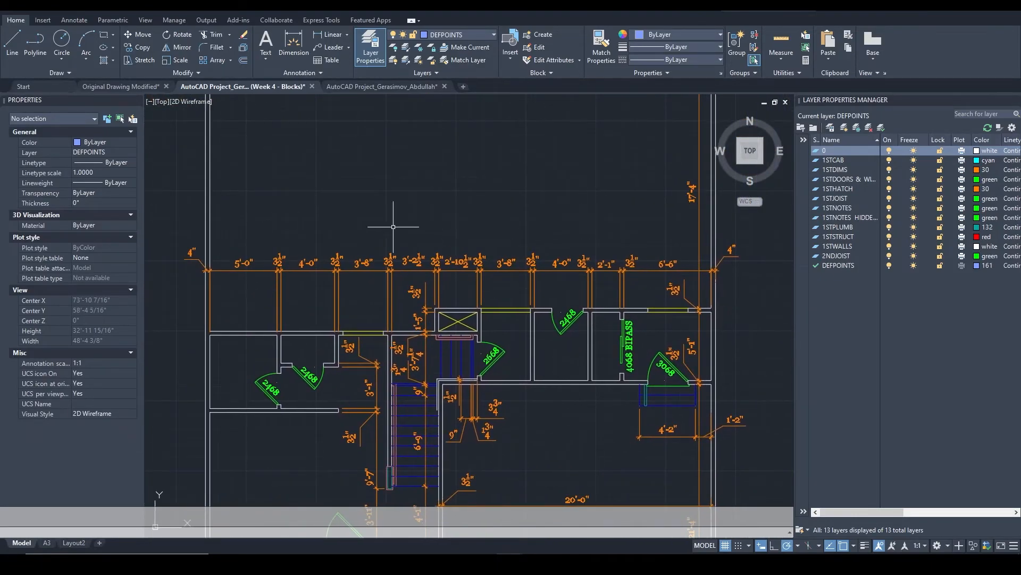
{"action": "scroll", "coordinate": [401, 221], "scroll_direction": "down", "scroll_amount": 2}
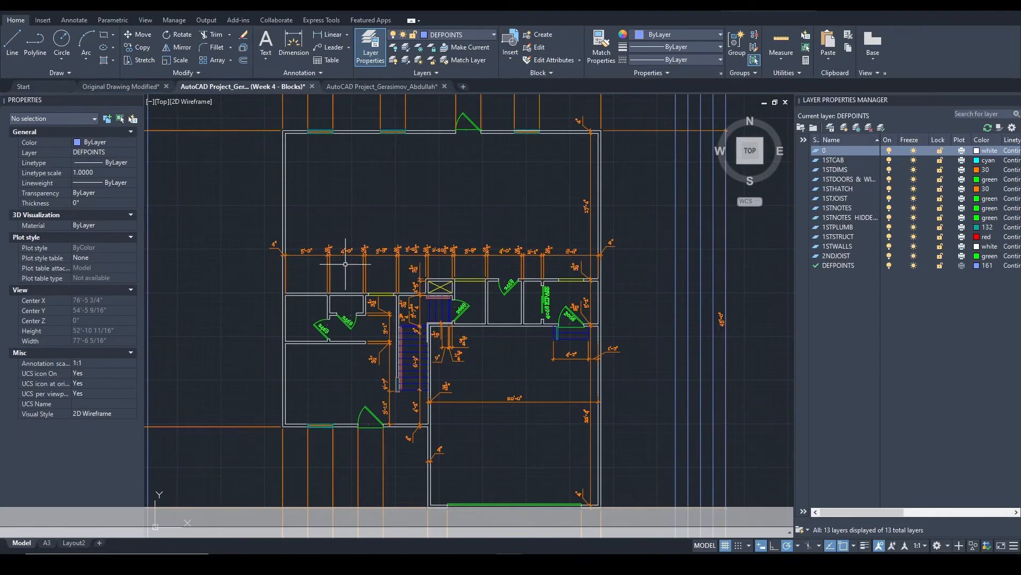
Select the outermost guide polyline beside the overall north dimension to inspect its properties
{"action": "middle_click_drag", "start_coordinate": [477, 440], "coordinate": [515, 334]}
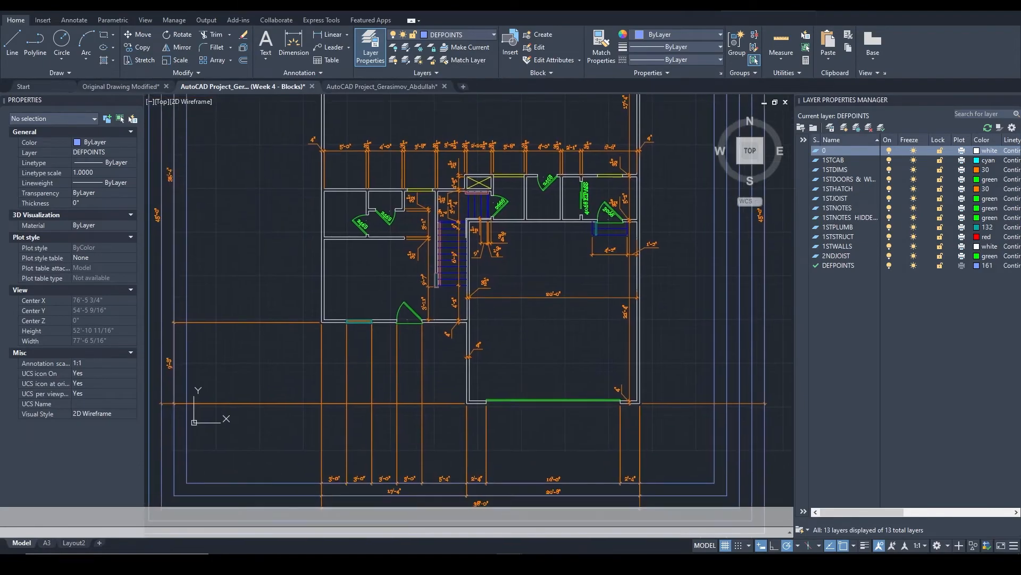
{"action": "scroll", "coordinate": [516, 338], "scroll_direction": "down", "scroll_amount": 3}
{"action": "scroll", "coordinate": [487, 215], "scroll_direction": "up", "scroll_amount": 3}
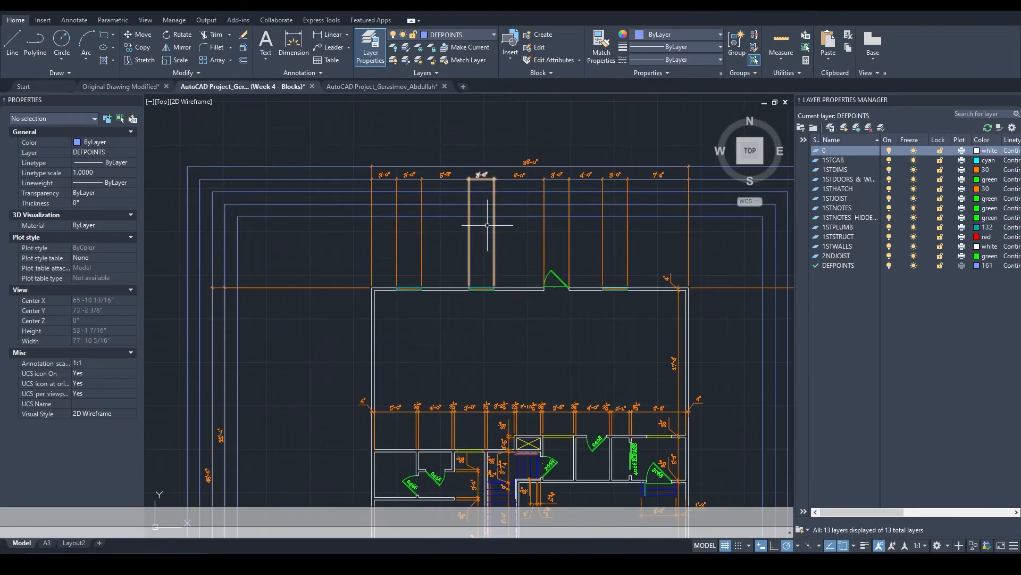
{"action": "scroll", "coordinate": [372, 234], "scroll_direction": "up", "scroll_amount": 2}
{"action": "middle_click_drag", "start_coordinate": [388, 246], "coordinate": [305, 305]}
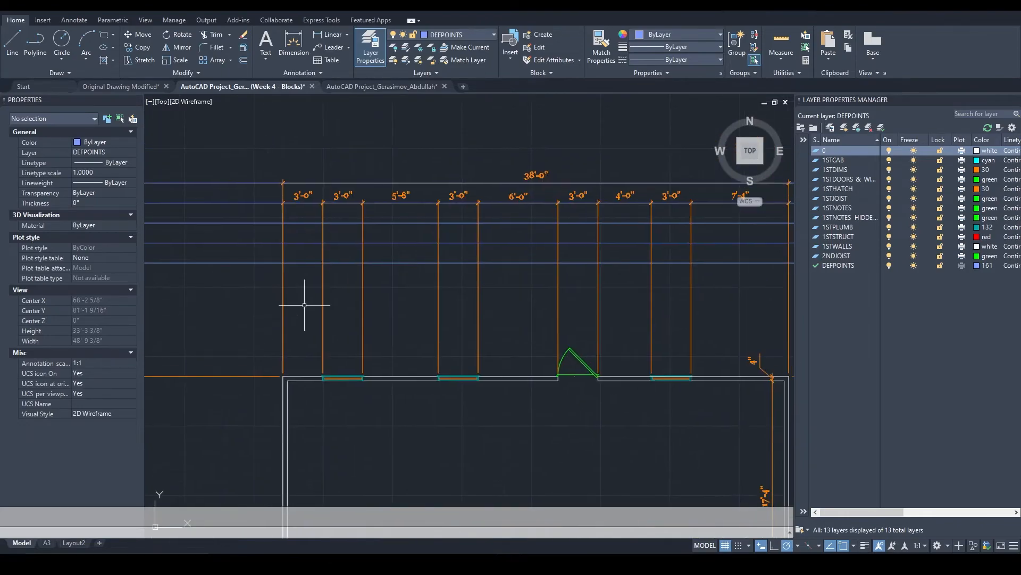
{"action": "scroll", "coordinate": [359, 347], "scroll_direction": "down", "scroll_amount": 2}
{"action": "left_click", "coordinate": [287, 234]}
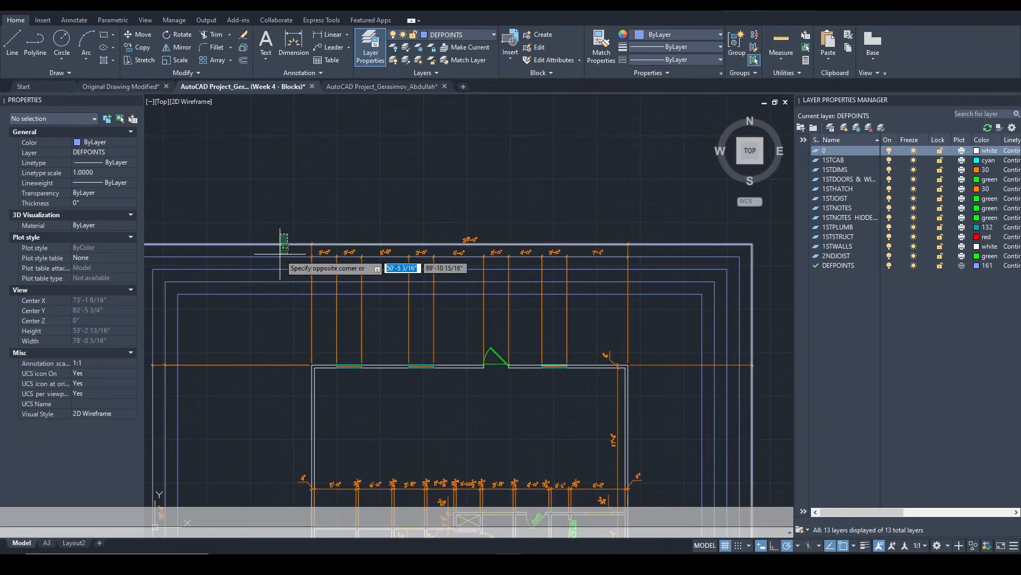
{"action": "left_click", "coordinate": [284, 248]}
{"action": "middle_click_drag", "start_coordinate": [292, 338], "coordinate": [348, 277]}
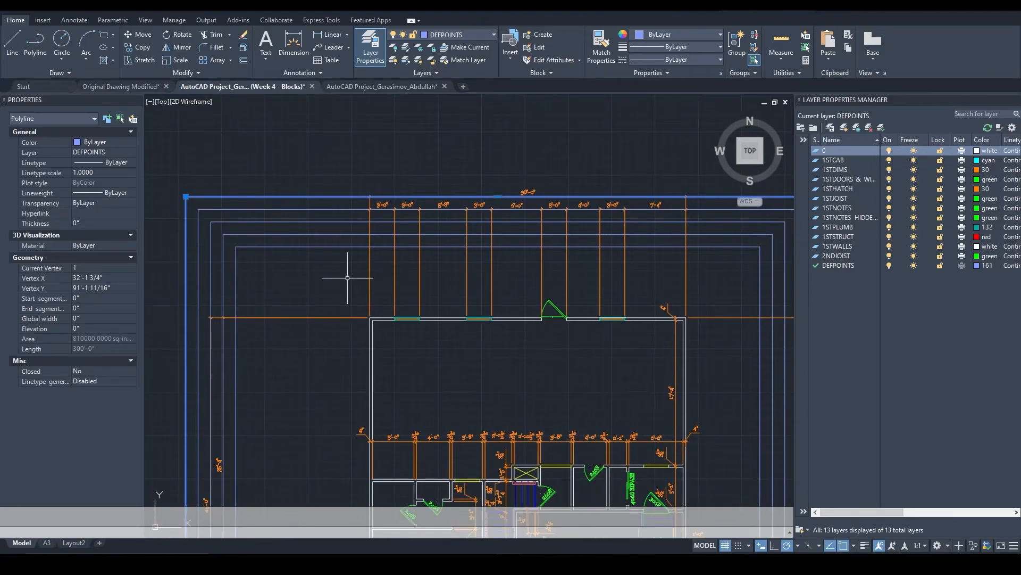
{"action": "key", "text": "Escape"}
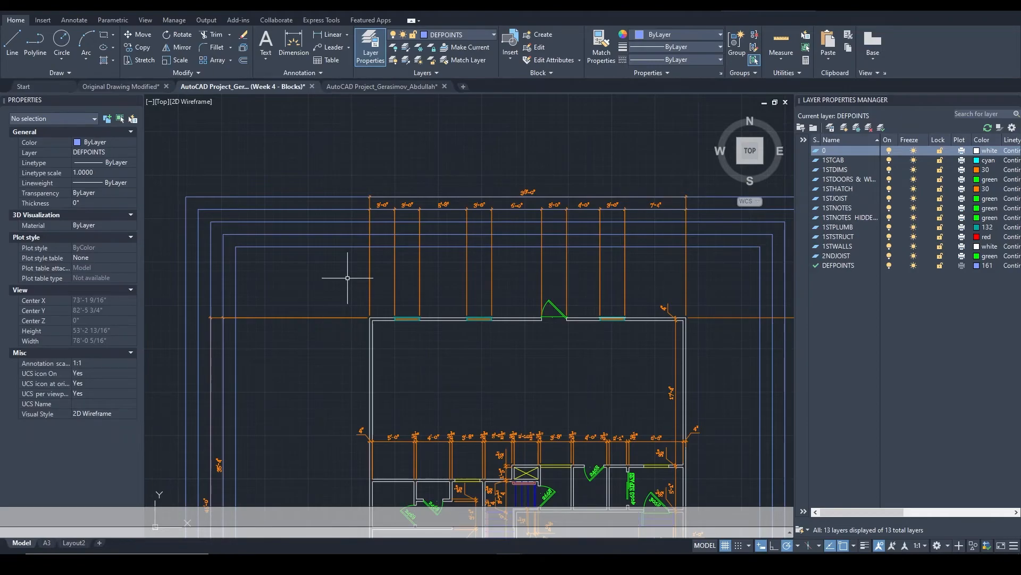
{"action": "type", "text": "DLI"}
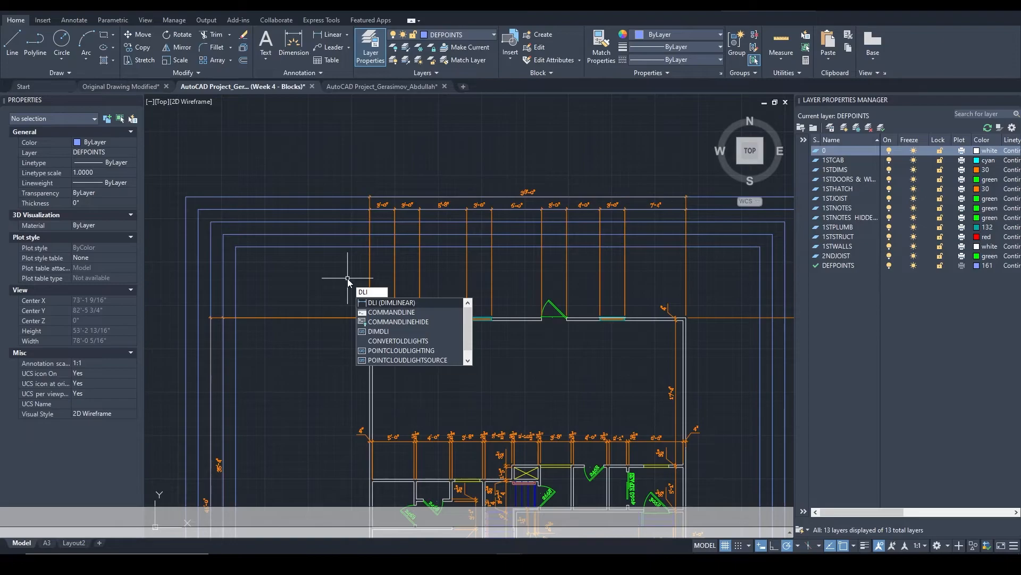
{"action": "key", "text": "Return"}
{"action": "left_click", "coordinate": [369, 320]}
{"action": "left_click", "coordinate": [685, 319]}
{"action": "scroll", "coordinate": [615, 186], "scroll_direction": "up", "scroll_amount": 8}
{"action": "scroll", "coordinate": [535, 194], "scroll_direction": "down", "scroll_amount": 4}
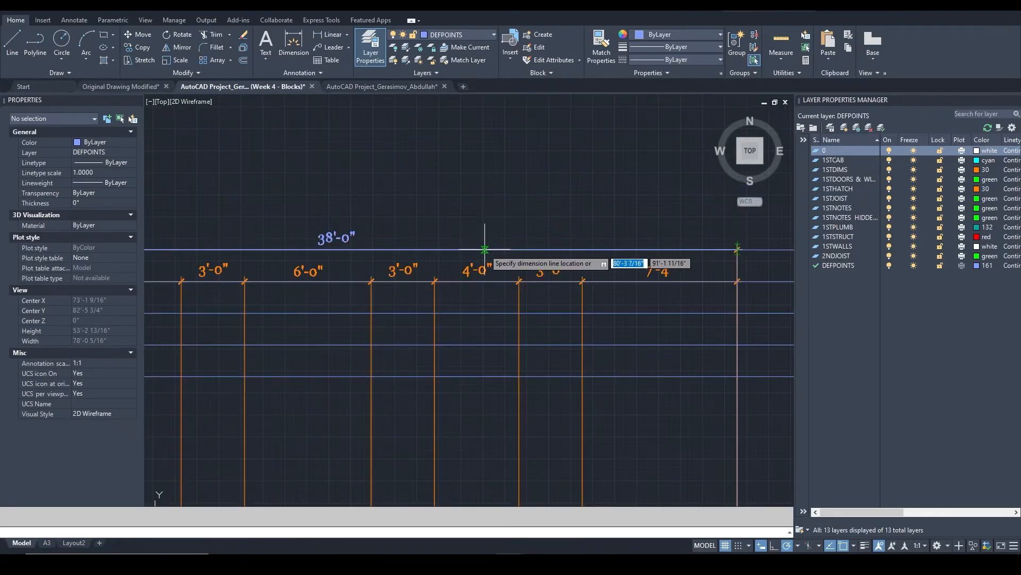
{"action": "scroll", "coordinate": [484, 249], "scroll_direction": "down", "scroll_amount": 4}
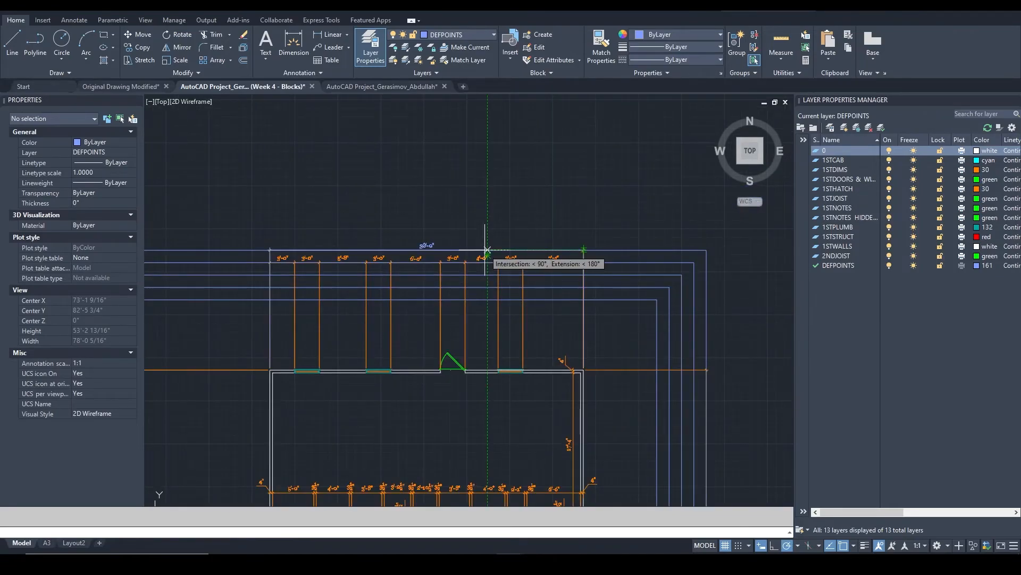
Review the exterior dimension strings and their guide lines along the south and west sides of the plan
{"action": "middle_click_drag", "start_coordinate": [598, 376], "coordinate": [589, 164]}
{"action": "middle_click_drag", "start_coordinate": [572, 398], "coordinate": [561, 137]}
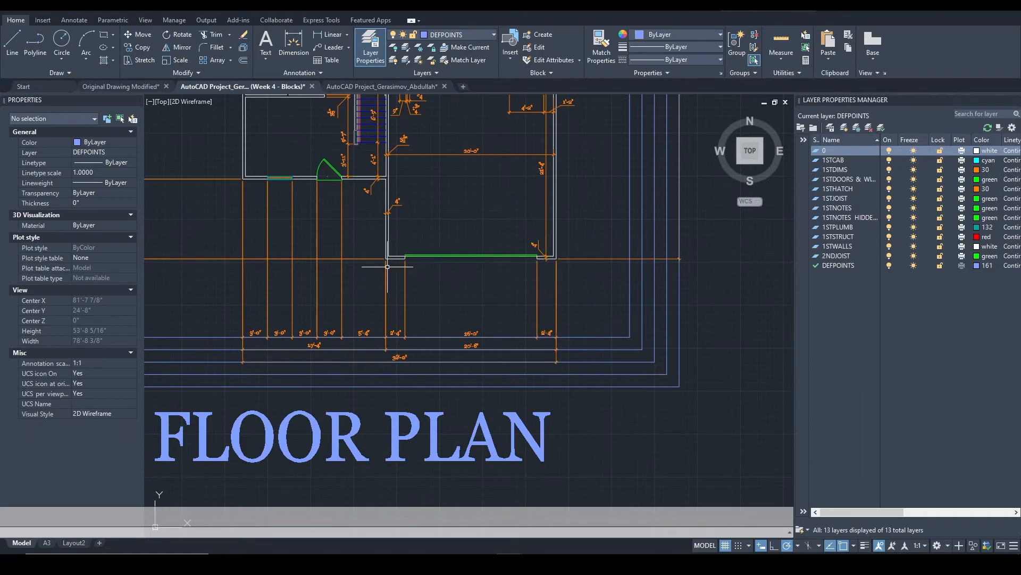
{"action": "mouse_move", "coordinate": [373, 238]}
{"action": "middle_mouse_down"}
{"action": "mouse_move", "coordinate": [478, 251]}
{"action": "mouse_move", "coordinate": [561, 287]}
{"action": "middle_mouse_up"}
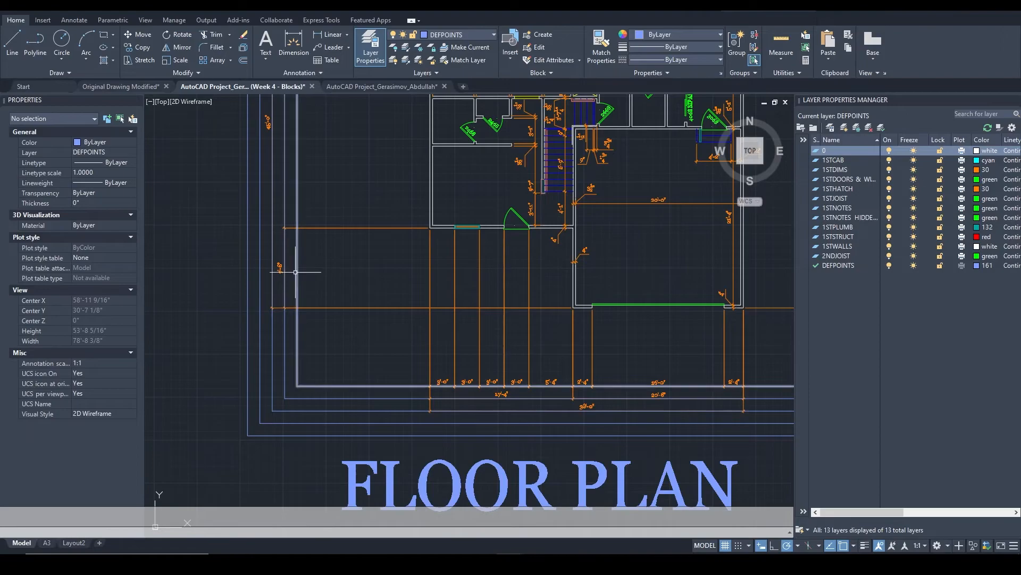
{"action": "middle_click_drag", "start_coordinate": [438, 201], "coordinate": [422, 382]}
{"action": "middle_click_drag", "start_coordinate": [492, 128], "coordinate": [427, 286]}
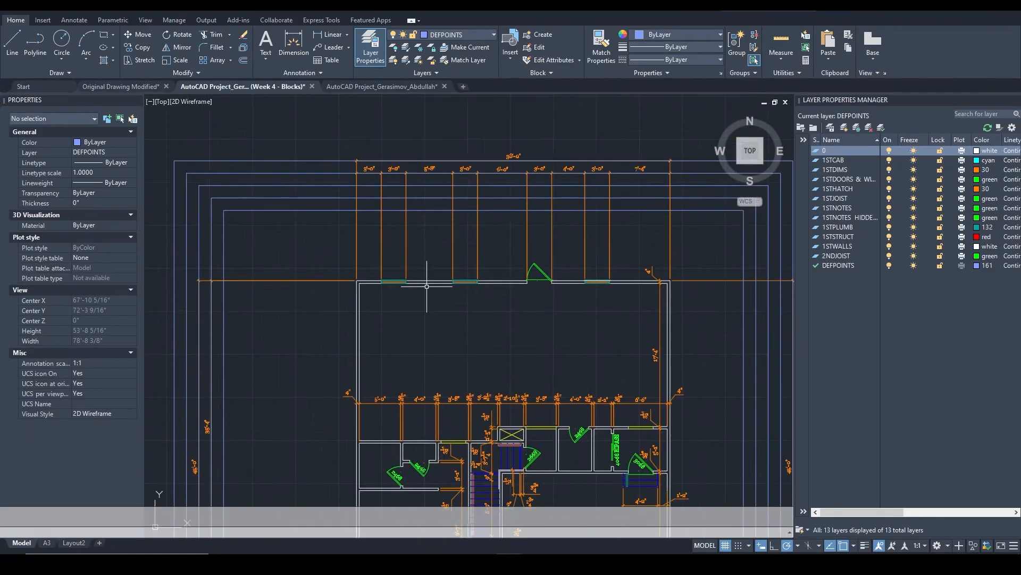
Examine the north wall's opening dimensions and where their extension lines meet the jambs of the westernmost window
{"action": "scroll", "coordinate": [395, 169], "scroll_direction": "up", "scroll_amount": 5}
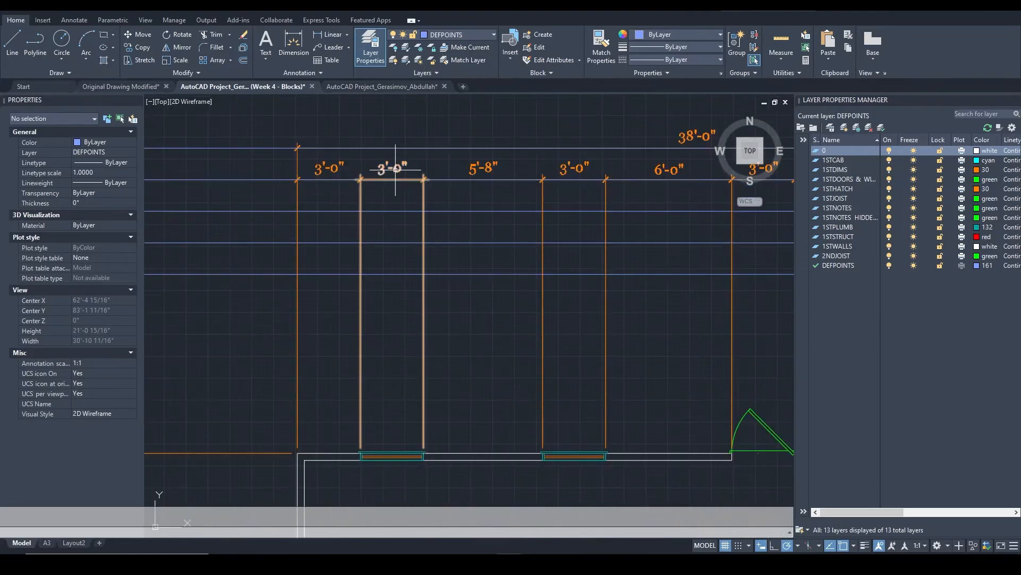
{"action": "scroll", "coordinate": [393, 168], "scroll_direction": "down", "scroll_amount": 3}
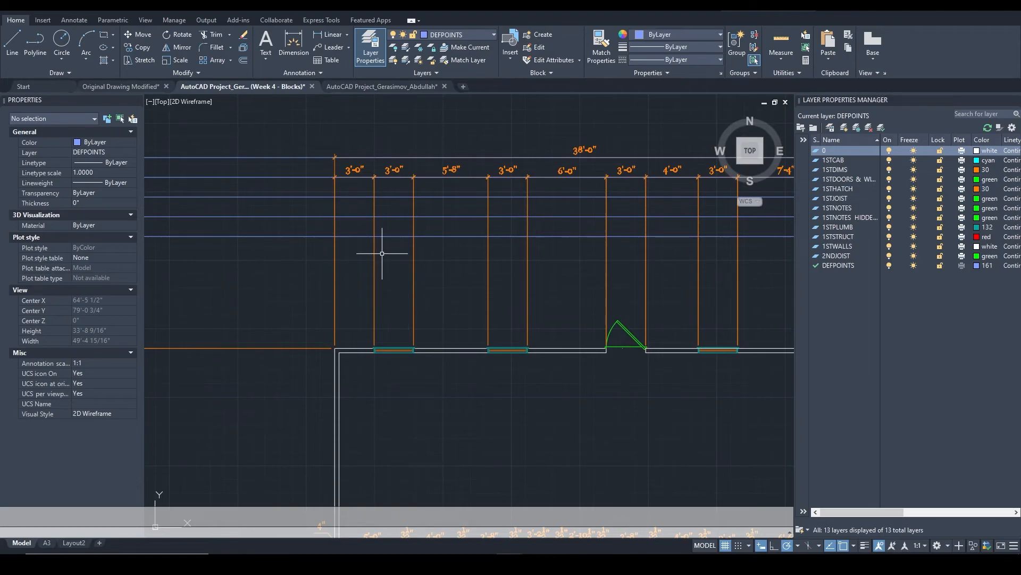
{"action": "scroll", "coordinate": [382, 255], "scroll_direction": "up", "scroll_amount": 2}
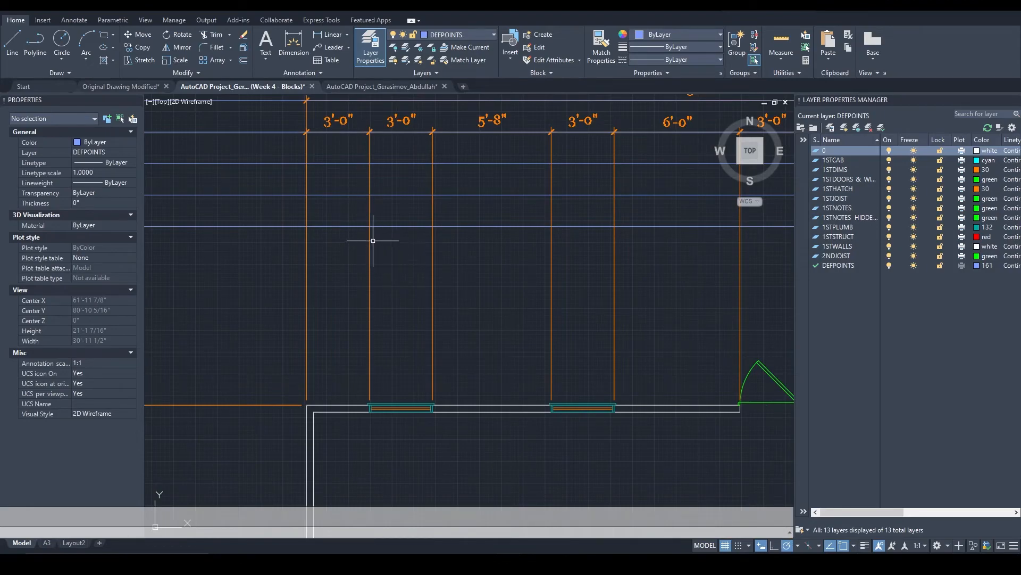
{"action": "scroll", "coordinate": [390, 401], "scroll_direction": "up", "scroll_amount": 10}
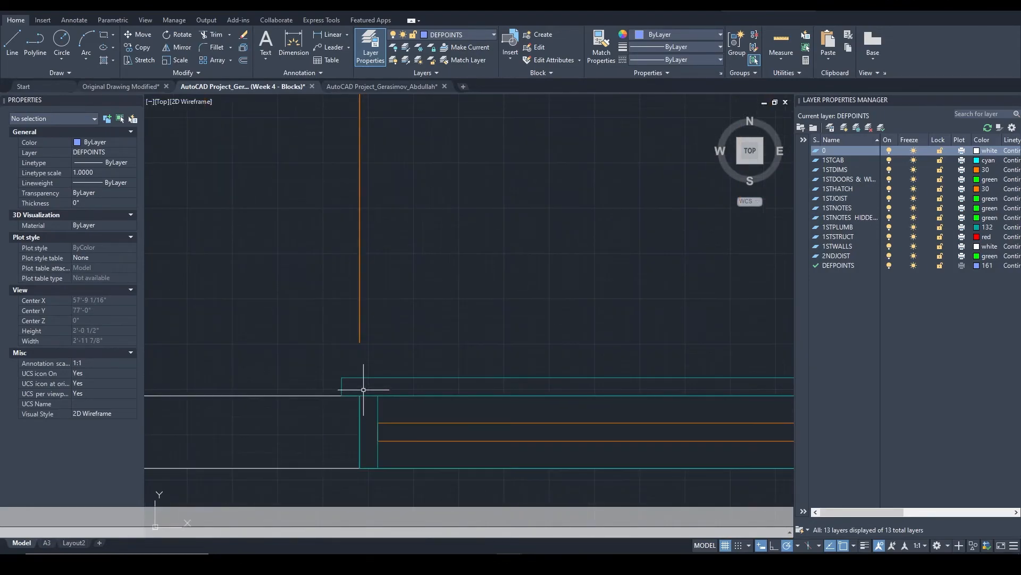
{"action": "scroll", "coordinate": [360, 399], "scroll_direction": "down", "scroll_amount": 2}
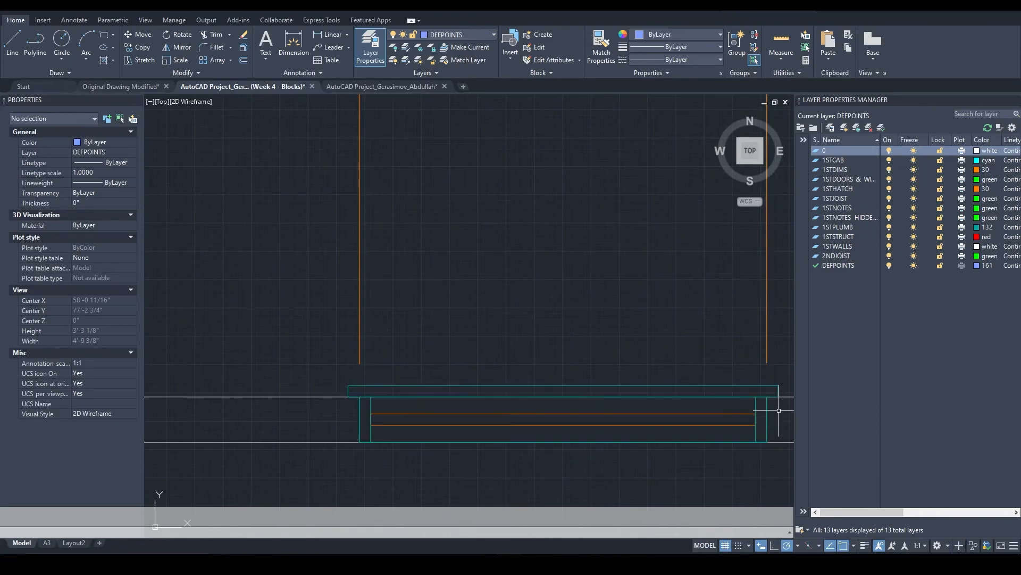
{"action": "scroll", "coordinate": [767, 400], "scroll_direction": "down", "scroll_amount": 10}
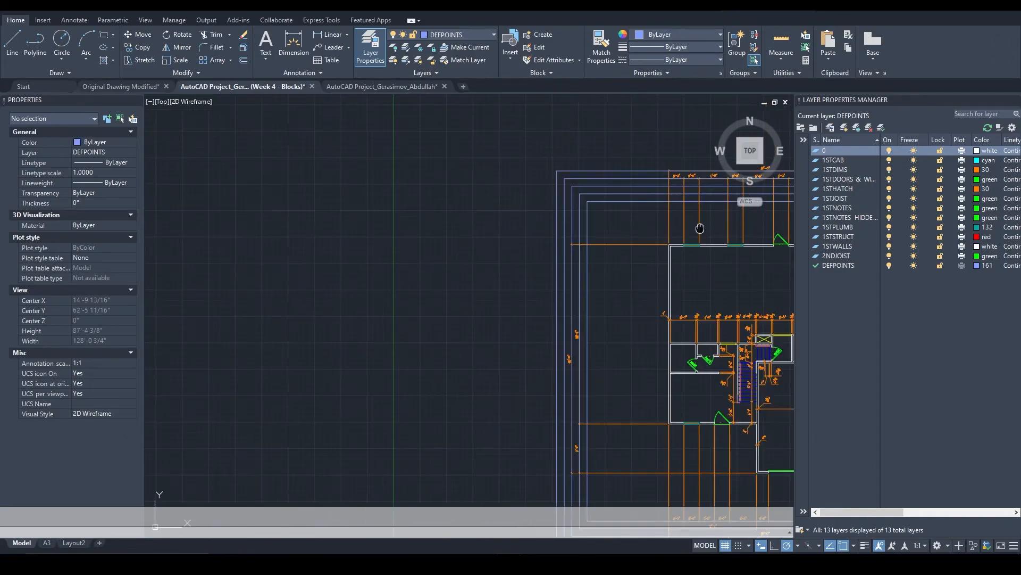
{"action": "scroll", "coordinate": [372, 258], "scroll_direction": "up", "scroll_amount": 3}
{"action": "scroll", "coordinate": [606, 244], "scroll_direction": "down", "scroll_amount": 2}
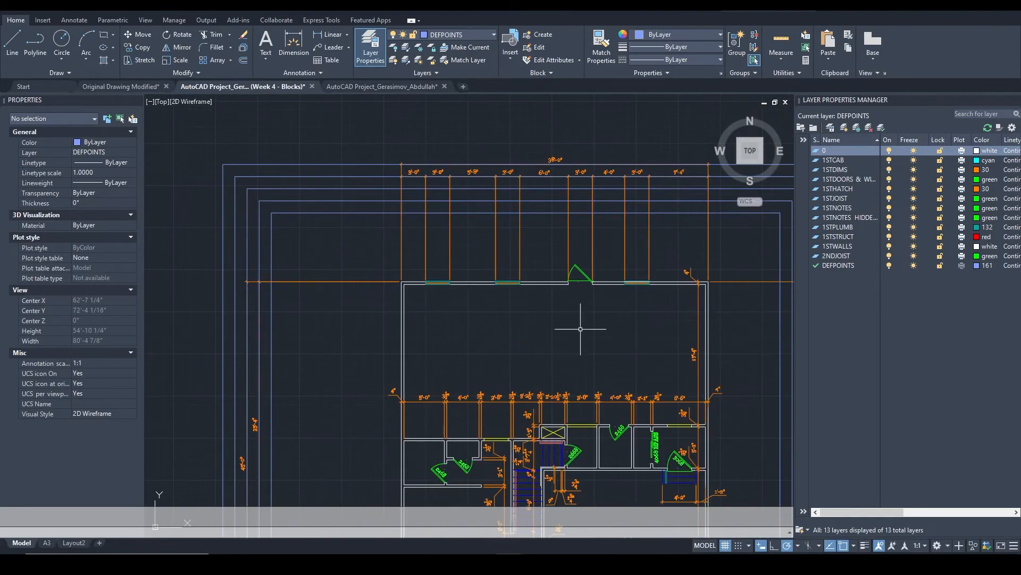
Select the dimension of the north wall's westernmost window to inspect its properties and extension line origins
{"action": "scroll", "coordinate": [399, 203], "scroll_direction": "up", "scroll_amount": 8}
{"action": "left_click", "coordinate": [500, 274]}
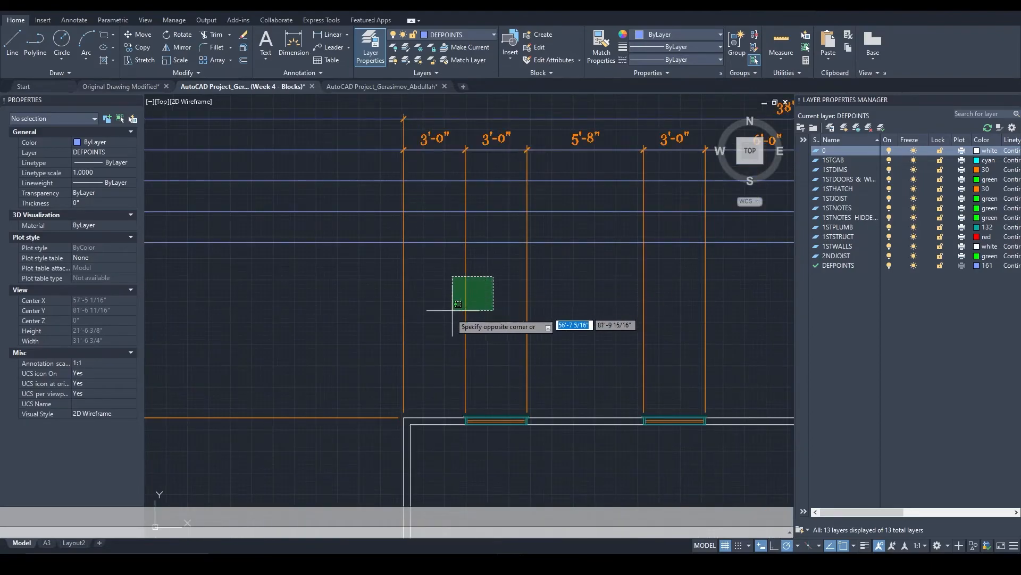
{"action": "left_click", "coordinate": [453, 313]}
{"action": "key", "text": "Escape"}
{"action": "left_click", "coordinate": [527, 298]}
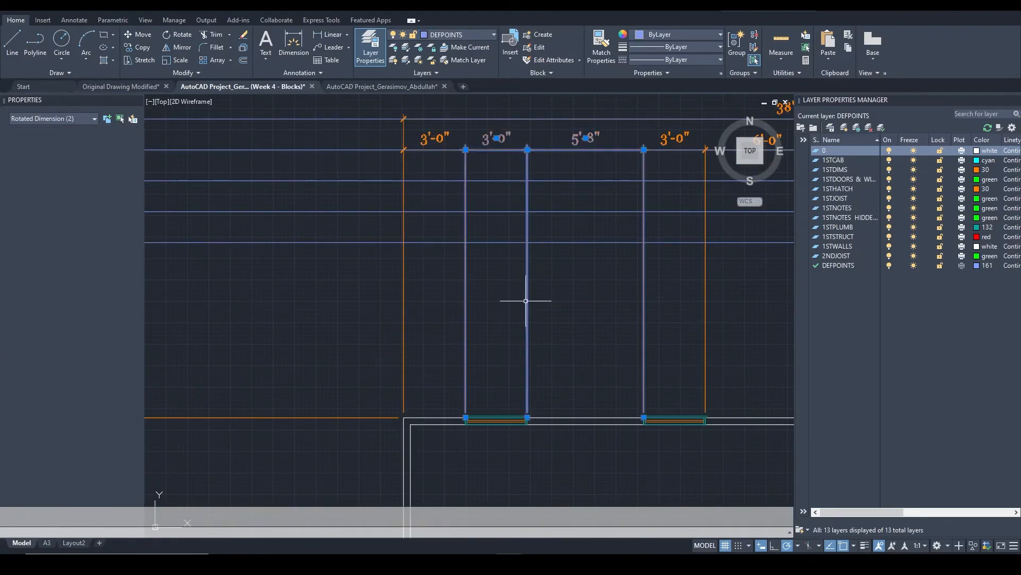
{"action": "key", "text": "Escape"}
{"action": "left_click", "coordinate": [496, 135]}
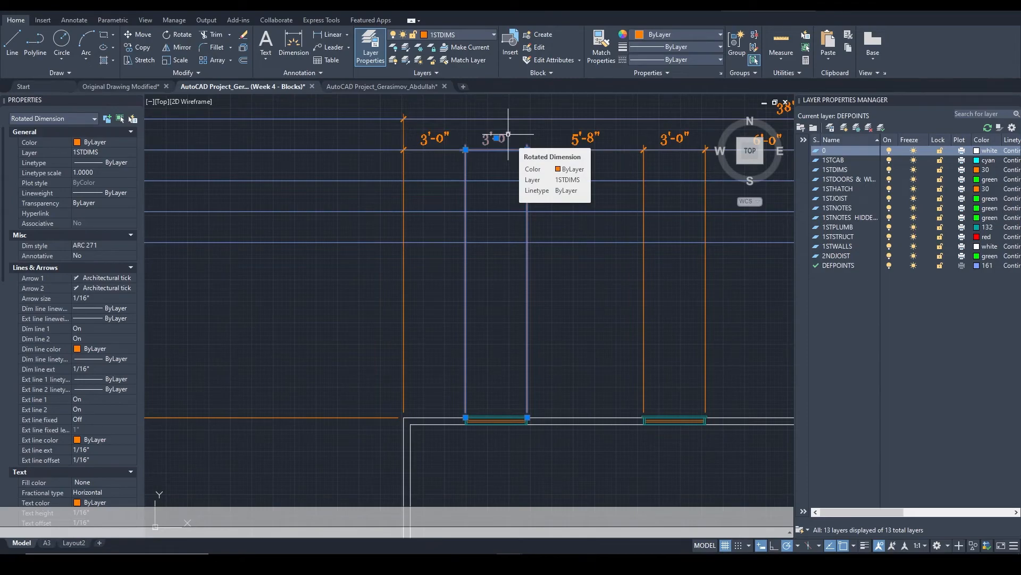
Add a linear dimension of about 6'-9" down the east exterior wall from its northeast corner, aligned with the innermost guide line
{"action": "scroll", "coordinate": [569, 221], "scroll_direction": "down", "scroll_amount": 5}
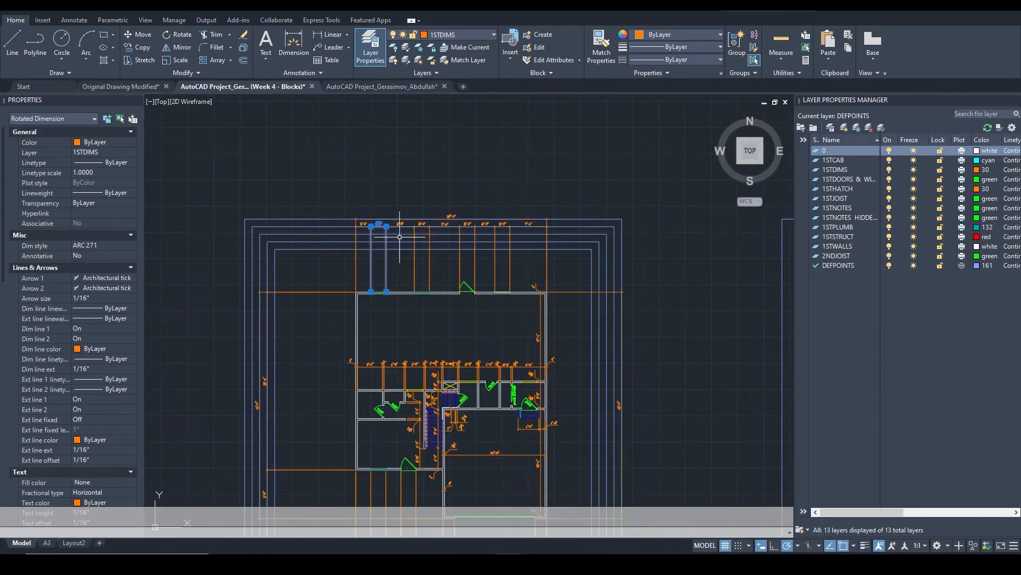
{"action": "mouse_move", "coordinate": [577, 346]}
{"action": "middle_mouse_down"}
{"action": "mouse_move", "coordinate": [538, 205]}
{"action": "mouse_move", "coordinate": [539, 164]}
{"action": "mouse_move", "coordinate": [538, 190]}
{"action": "middle_mouse_up"}
{"action": "scroll", "coordinate": [543, 263], "scroll_direction": "up", "scroll_amount": 4}
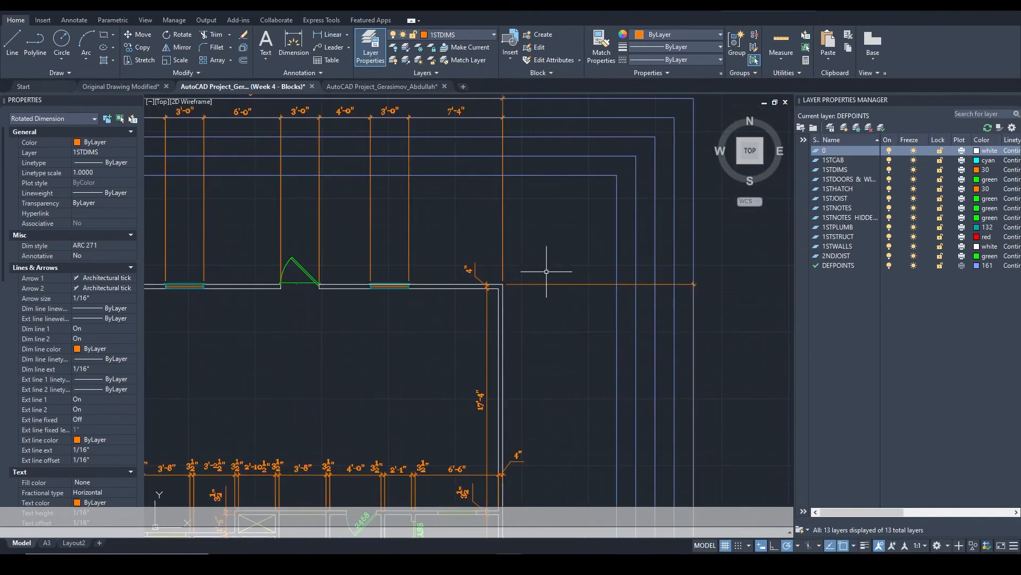
{"action": "middle_click_drag", "start_coordinate": [579, 361], "coordinate": [579, 292]}
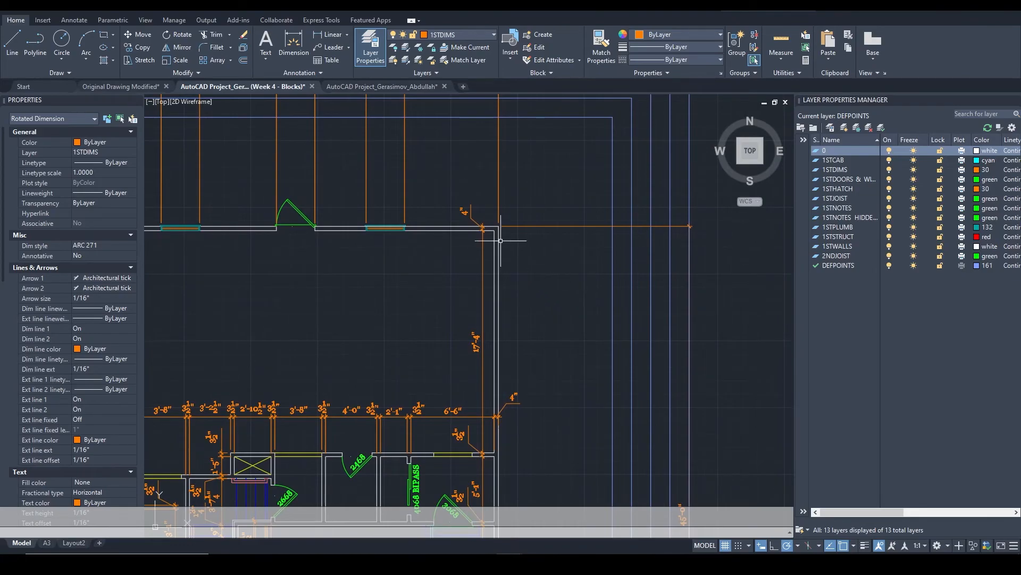
{"action": "middle_click_drag", "start_coordinate": [550, 207], "coordinate": [558, 312]}
{"action": "middle_click_drag", "start_coordinate": [570, 378], "coordinate": [566, 312]}
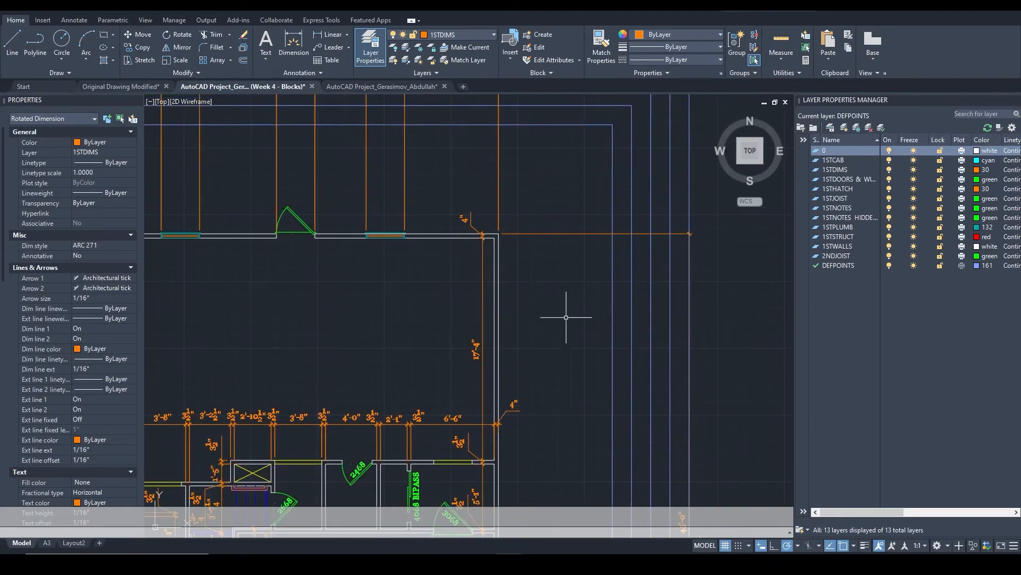
{"action": "type", "text": "dli"}
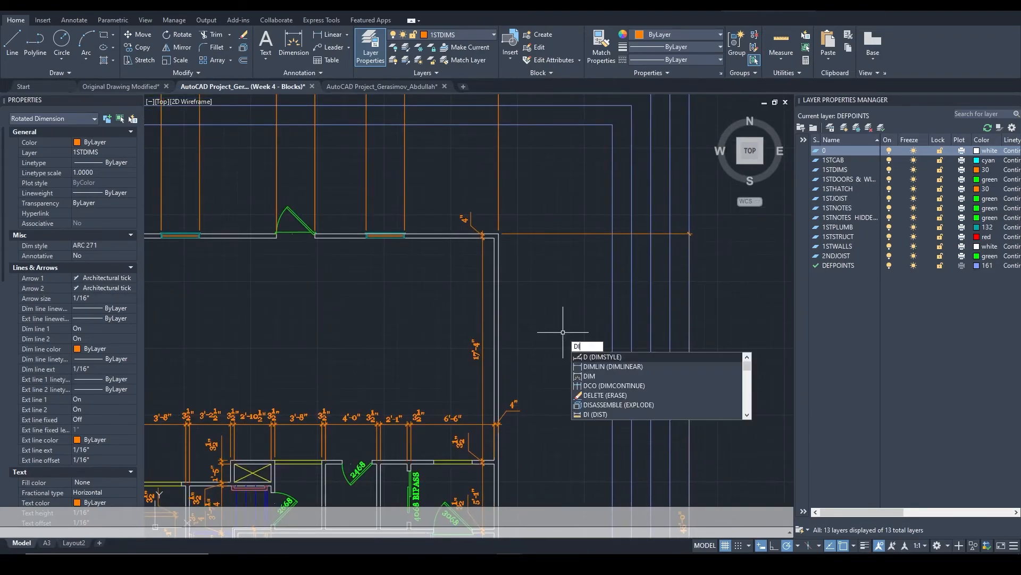
{"action": "key", "text": "Return"}
{"action": "left_click", "coordinate": [498, 234]}
{"action": "left_click", "coordinate": [498, 321]}
{"action": "left_click", "coordinate": [612, 279]}
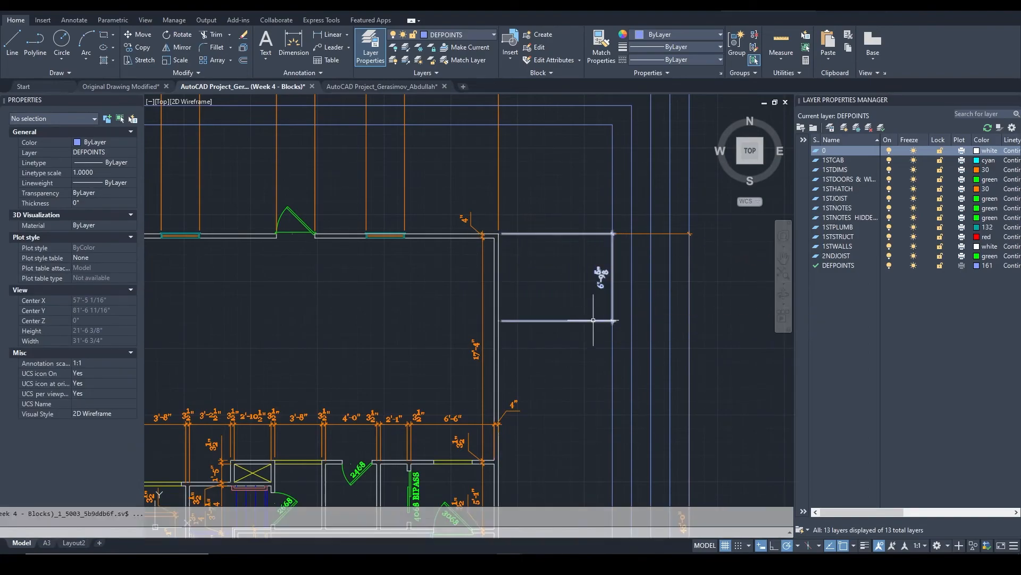
Add a second linear dimension of about 5'-11" farther down the east wall, starting at the first one's end and in line with it
{"action": "key", "text": "Return"}
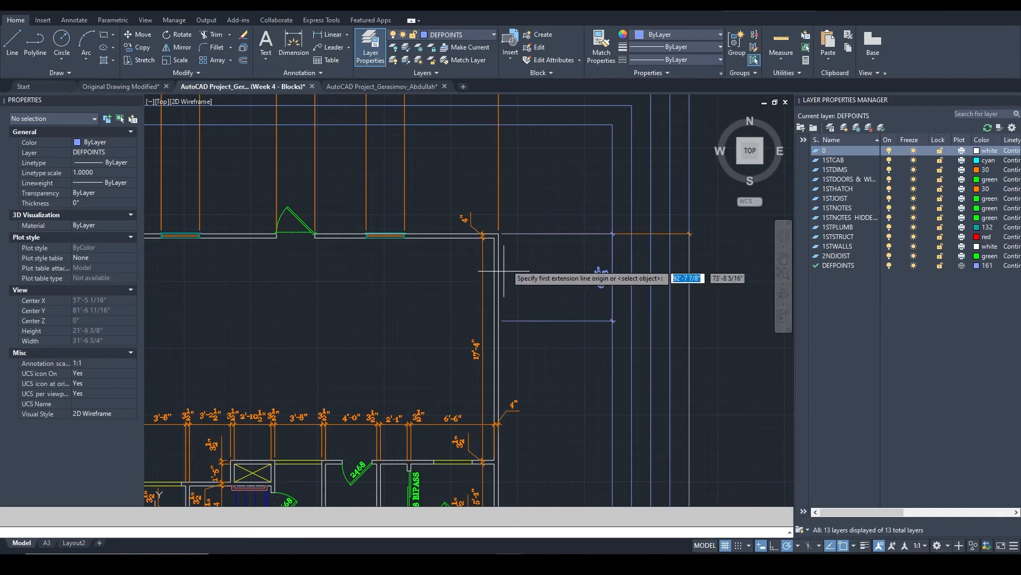
{"action": "left_click", "coordinate": [498, 320]}
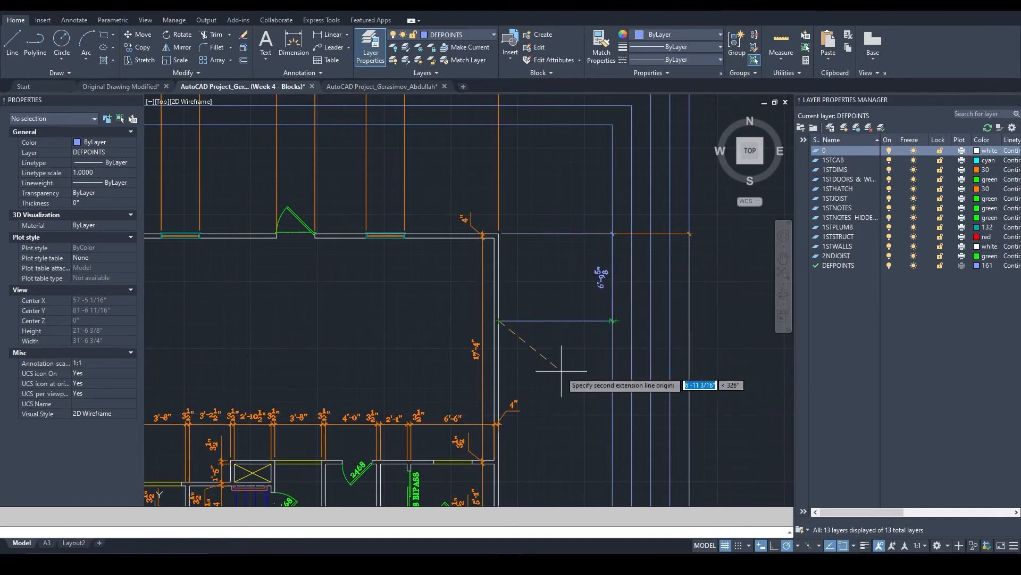
{"action": "left_click", "coordinate": [498, 397]}
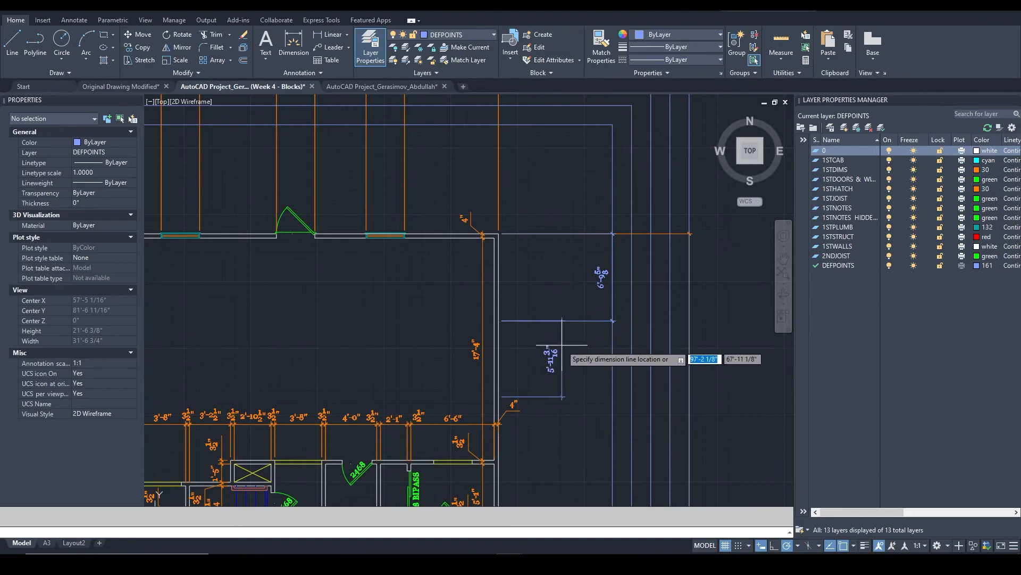
{"action": "left_click", "coordinate": [617, 346]}
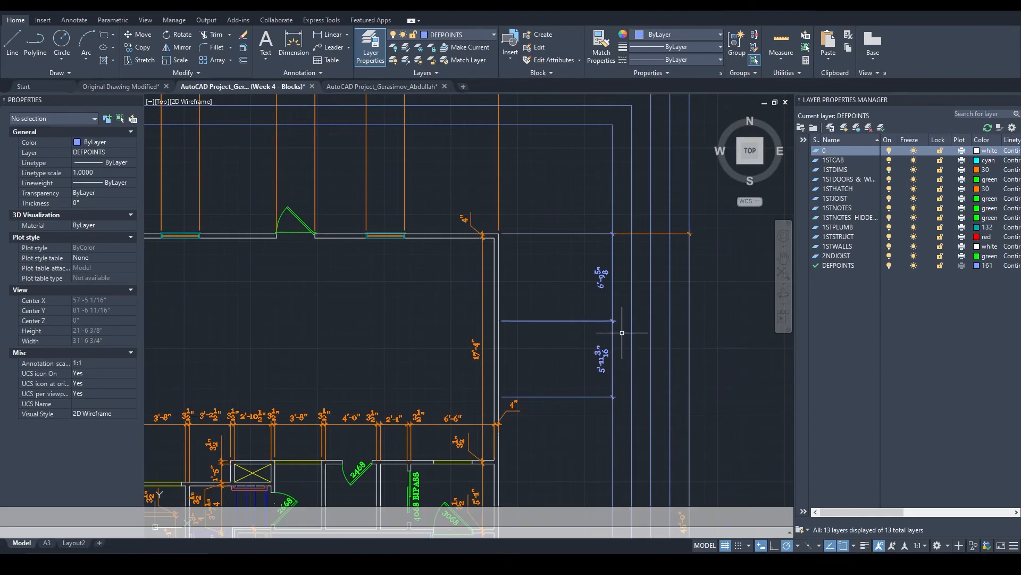
Delete both trial dimensions beside the east exterior wall
{"action": "scroll", "coordinate": [622, 332], "scroll_direction": "up", "scroll_amount": 2}
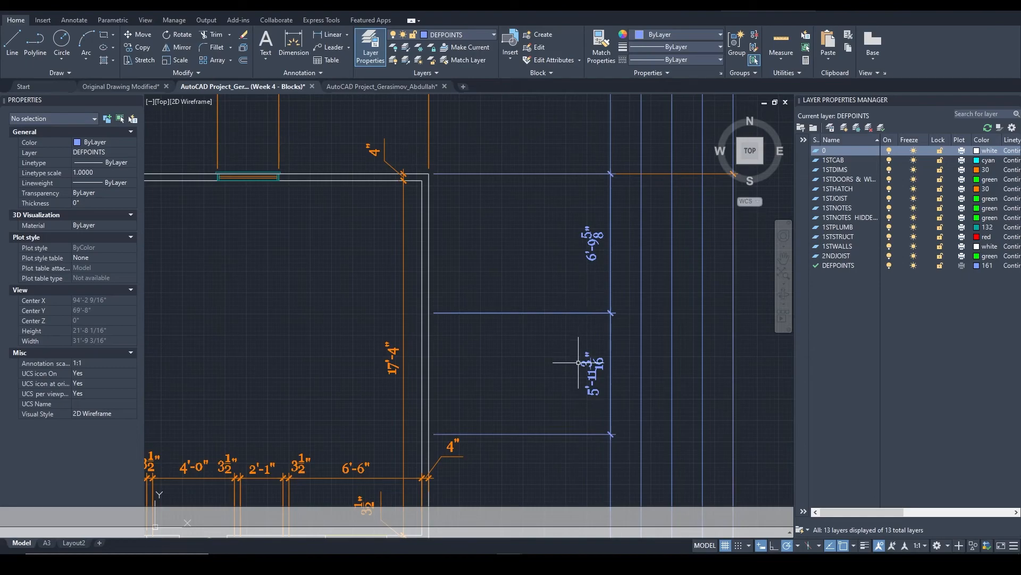
{"action": "left_click_drag", "start_coordinate": [578, 289], "coordinate": [520, 473]}
{"action": "key", "text": "Delete"}
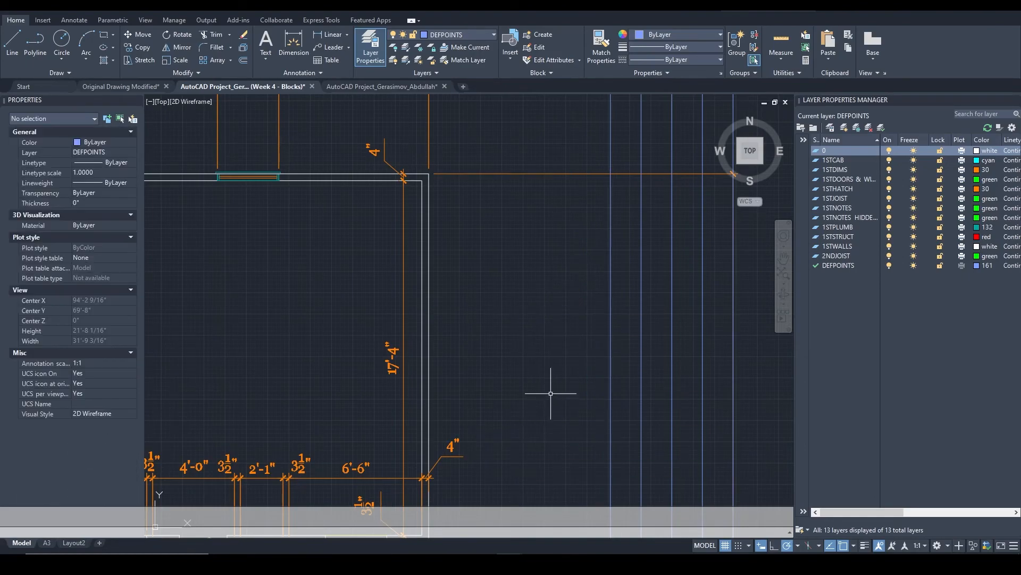
Add a linear dimension of about 7'-2 5/8" down the east exterior wall from its northeast corner, placed on the innermost guide line
{"action": "type", "text": "DLI"}
{"action": "key", "text": "Return"}
{"action": "left_click", "coordinate": [428, 174]}
{"action": "left_click", "coordinate": [429, 321]}
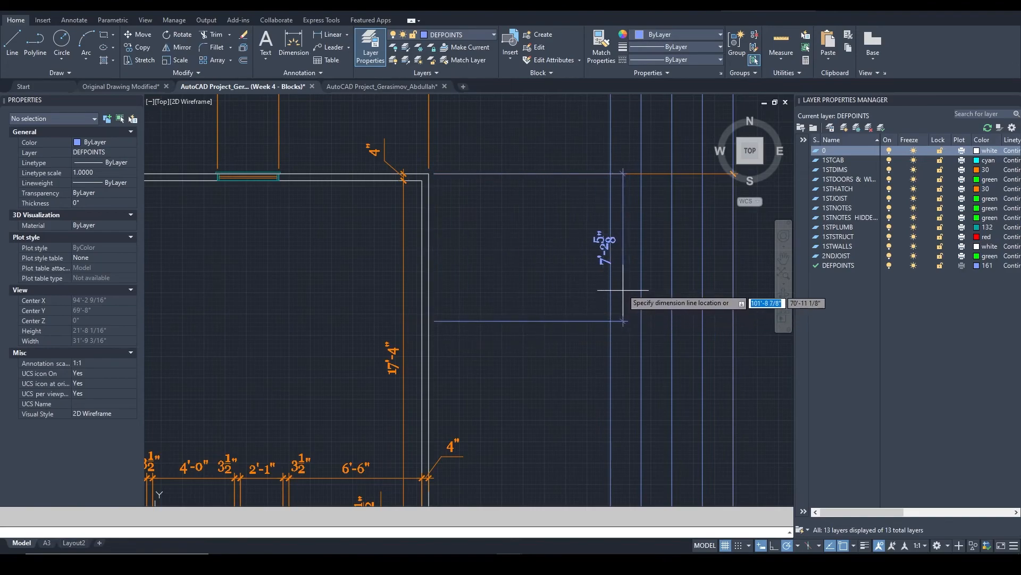
{"action": "left_click", "coordinate": [610, 287]}
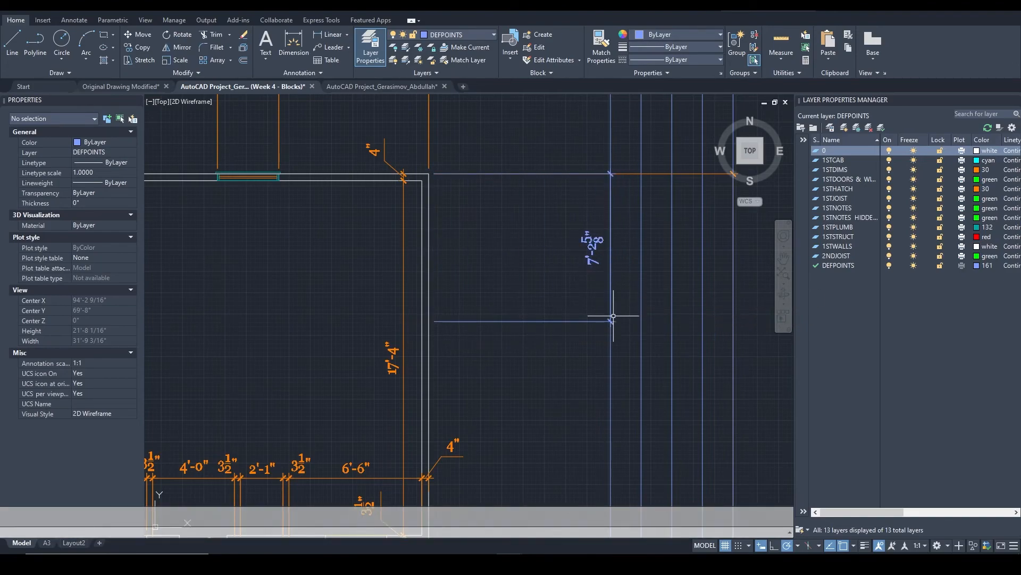
Continue that dimension with a chain of trial dimensions down the east wall, ending level with the wall beside the 3068 door
{"action": "left_click", "coordinate": [590, 250]}
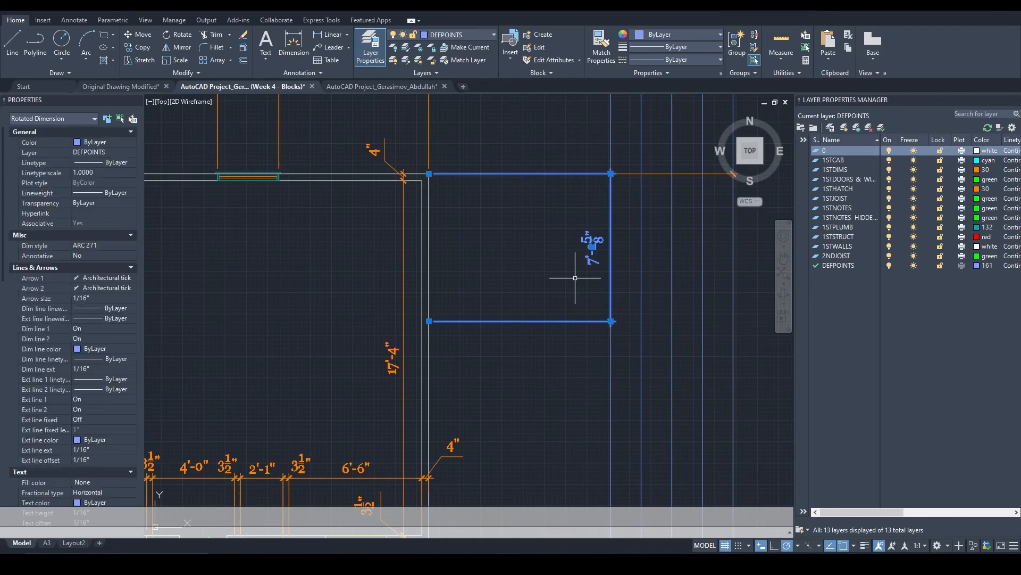
{"action": "type", "text": "dco"}
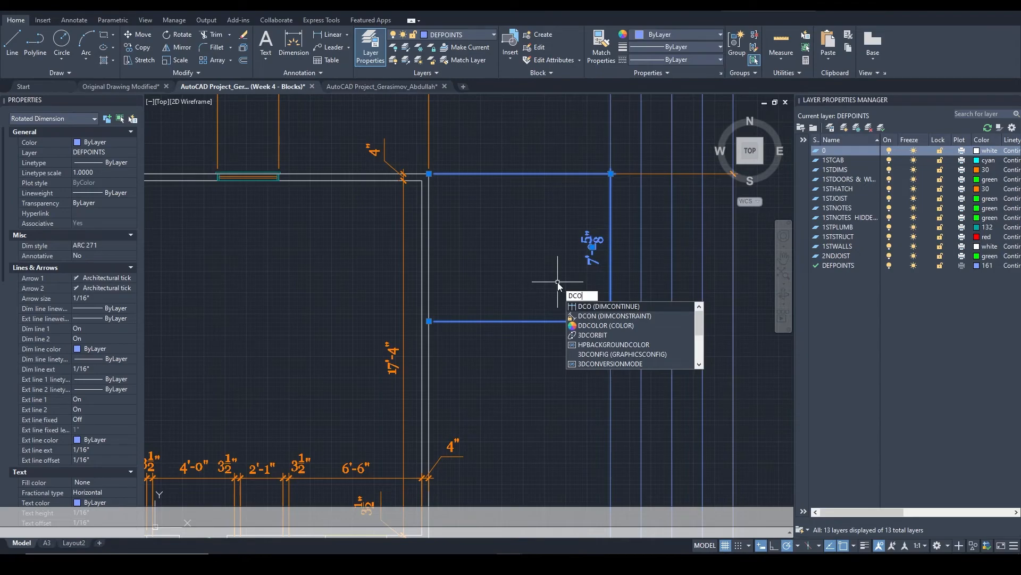
{"action": "key", "text": "Return"}
{"action": "mouse_move", "coordinate": [577, 410]}
{"action": "middle_mouse_down"}
{"action": "mouse_move", "coordinate": [606, 202]}
{"action": "mouse_move", "coordinate": [563, 249]}
{"action": "middle_mouse_up"}
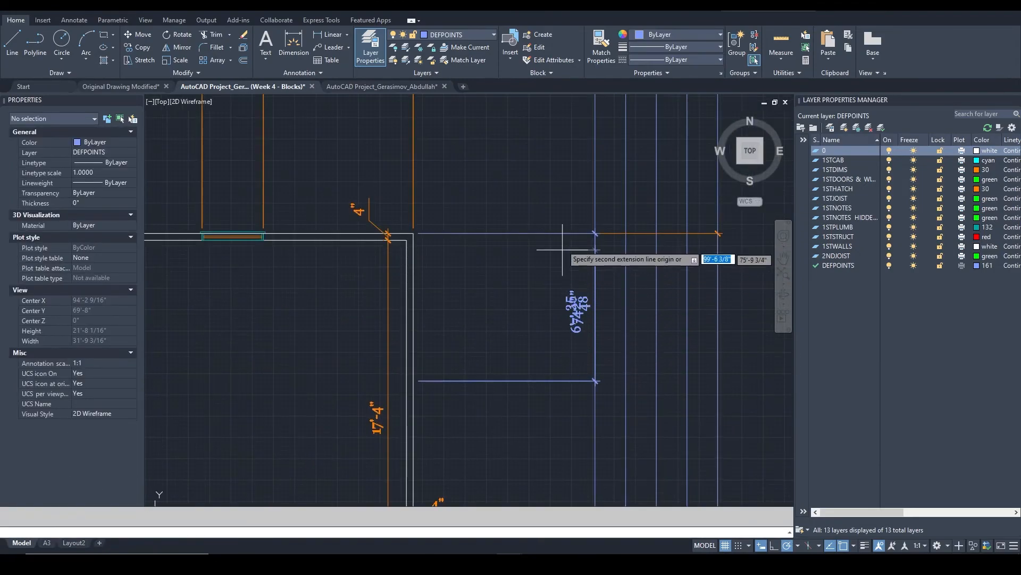
{"action": "left_click", "coordinate": [596, 381]}
{"action": "middle_click_drag", "start_coordinate": [572, 428], "coordinate": [572, 306]}
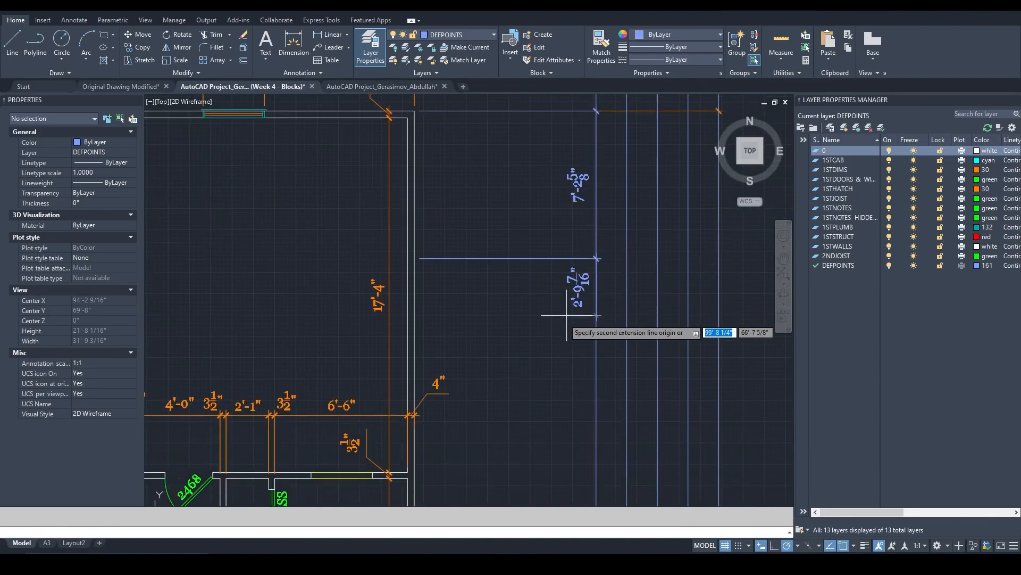
{"action": "left_click", "coordinate": [419, 350]}
{"action": "left_click", "coordinate": [415, 395]}
{"action": "left_click", "coordinate": [419, 470]}
{"action": "middle_click_drag", "start_coordinate": [429, 433], "coordinate": [424, 258]}
{"action": "left_click", "coordinate": [410, 329]}
{"action": "left_click", "coordinate": [411, 358]}
{"action": "left_click", "coordinate": [411, 372]}
{"action": "left_click", "coordinate": [411, 391]}
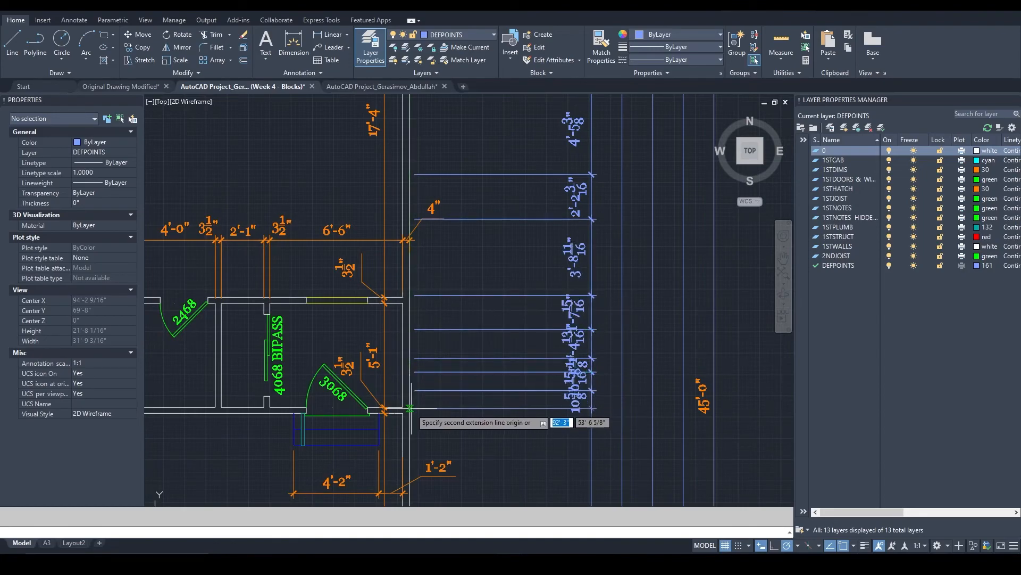
{"action": "left_click", "coordinate": [404, 408]}
{"action": "middle_click_drag", "start_coordinate": [401, 442], "coordinate": [438, 192]}
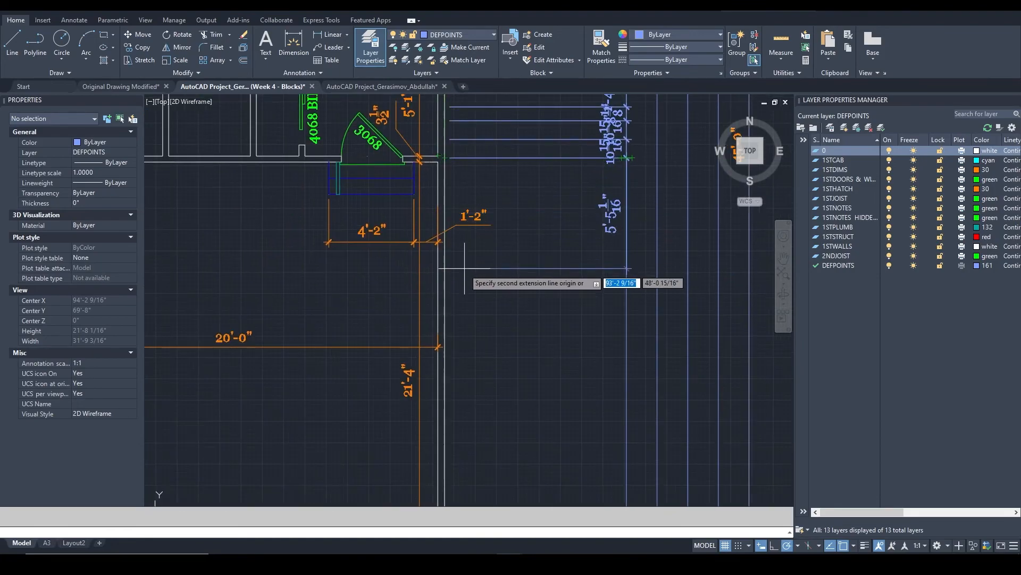
Try to continue the 6'-6" interior dimension above the 4068 bipass closet, and leave the command without adding a dimension
{"action": "scroll", "coordinate": [464, 268], "scroll_direction": "down", "scroll_amount": 6}
{"action": "middle_click_drag", "start_coordinate": [464, 268], "coordinate": [518, 364]}
{"action": "scroll", "coordinate": [487, 309], "scroll_direction": "up", "scroll_amount": 6}
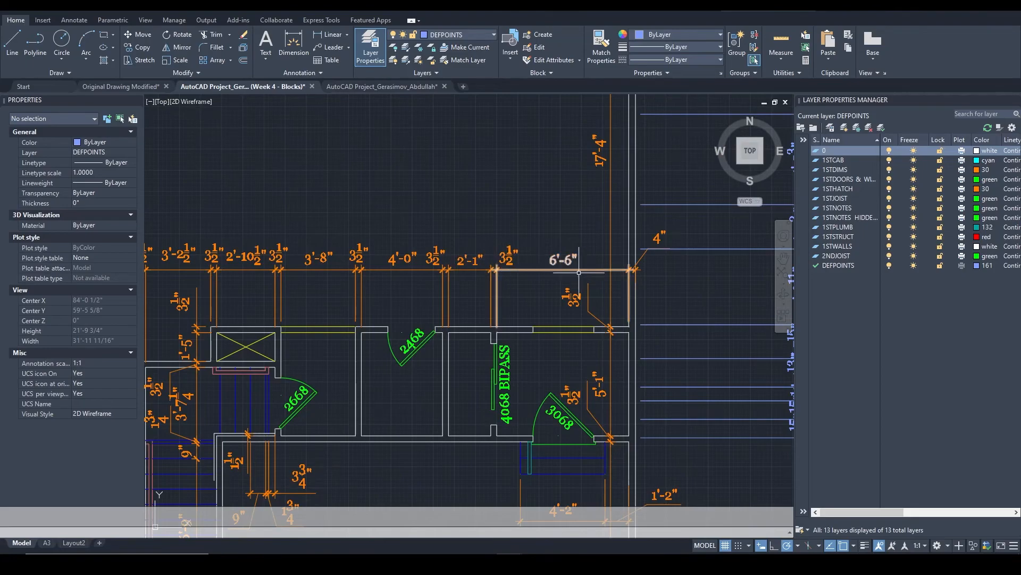
{"action": "scroll", "coordinate": [595, 270], "scroll_direction": "up", "scroll_amount": 2}
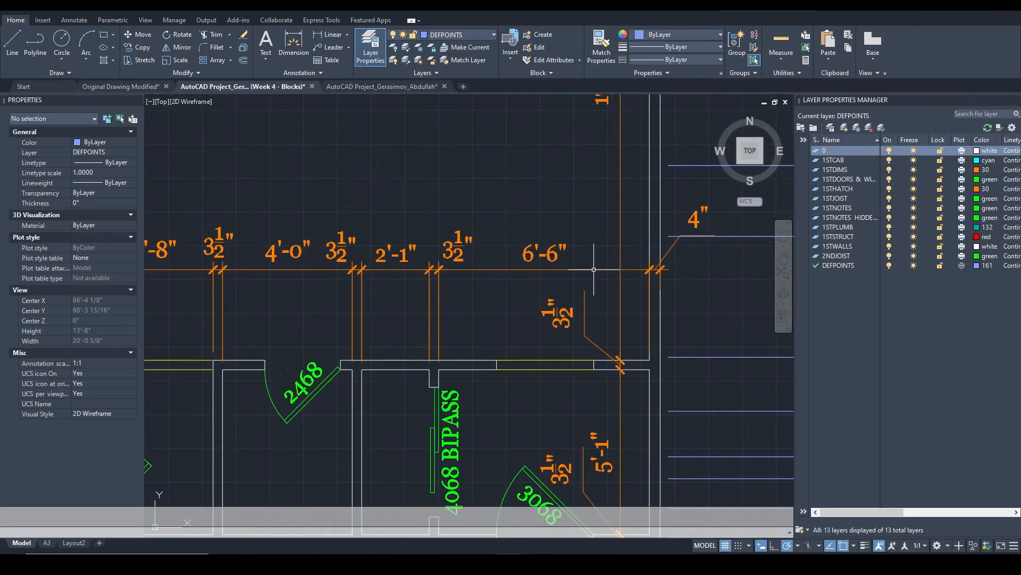
{"action": "left_click", "coordinate": [564, 250]}
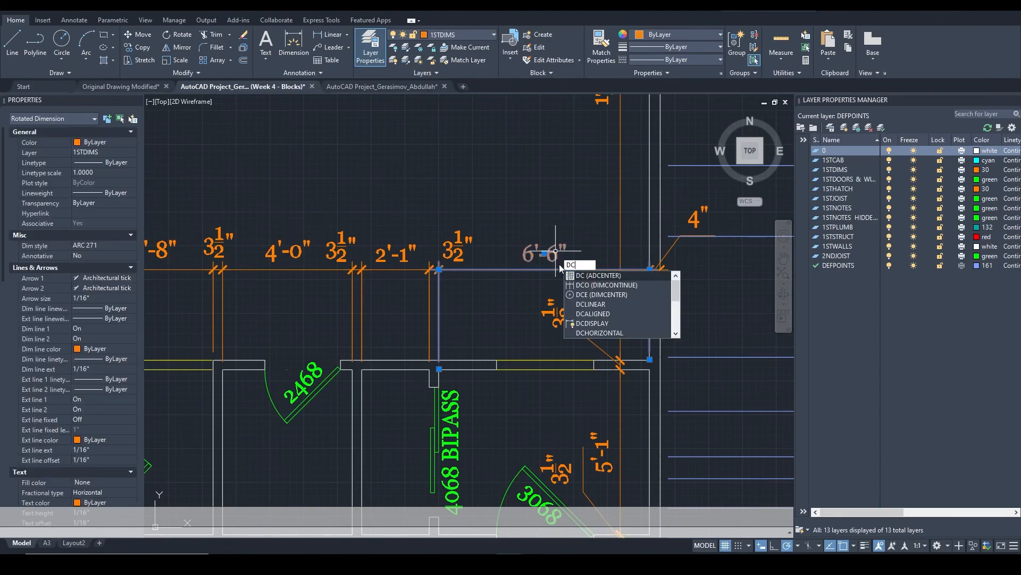
{"action": "type", "text": "o"}
{"action": "key", "text": "Return"}
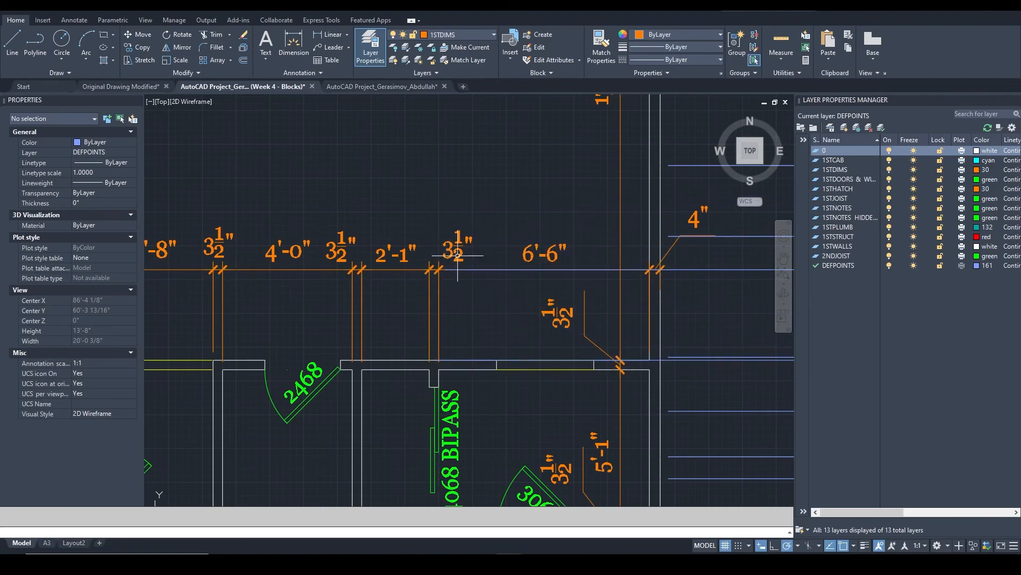
{"action": "key", "text": "Escape"}
{"action": "left_click", "coordinate": [538, 250]}
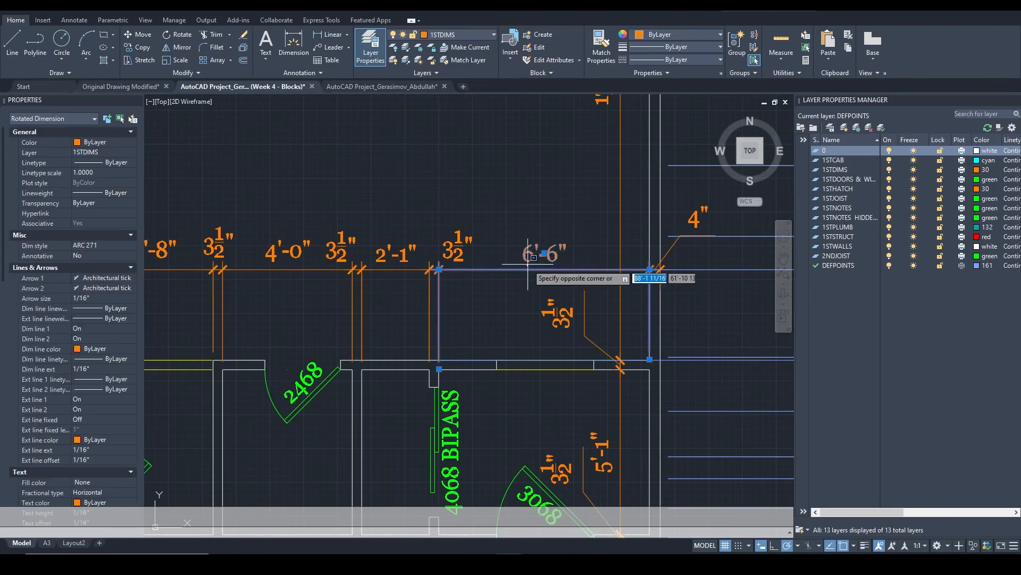
{"action": "scroll", "coordinate": [538, 249], "scroll_direction": "down", "scroll_amount": 5}
{"action": "key", "text": "Escape"}
{"action": "scroll", "coordinate": [510, 217], "scroll_direction": "up", "scroll_amount": 6}
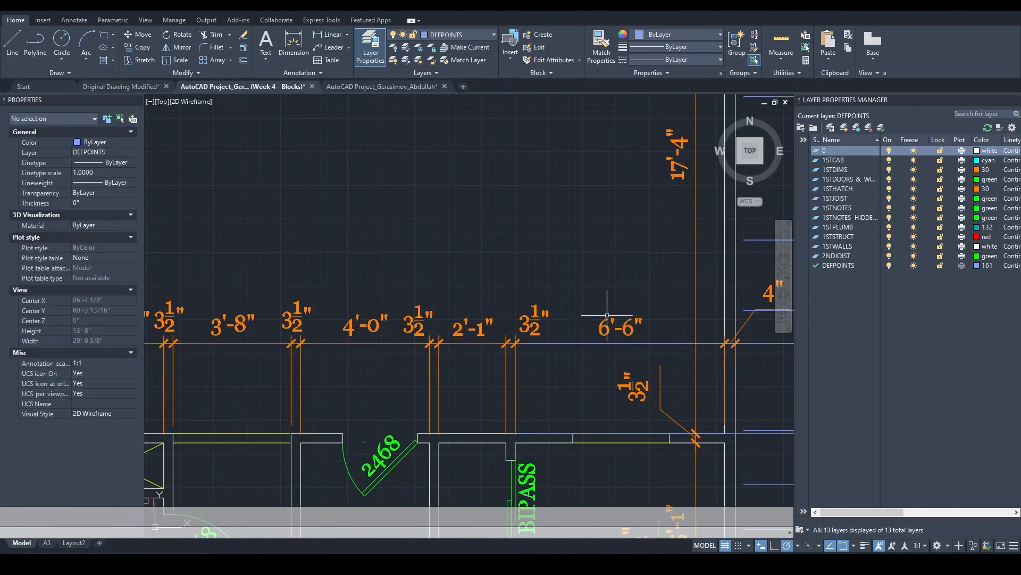
Delete the chain of trial dimensions beside the east exterior wall
{"action": "scroll", "coordinate": [630, 306], "scroll_direction": "down", "scroll_amount": 6}
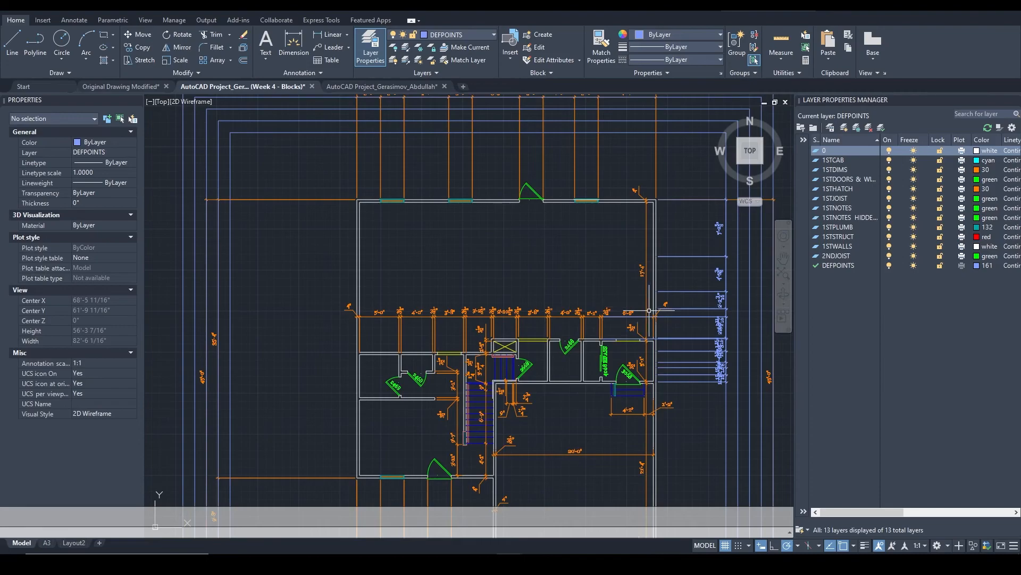
{"action": "scroll", "coordinate": [630, 306], "scroll_direction": "up", "scroll_amount": 5}
{"action": "scroll", "coordinate": [621, 270], "scroll_direction": "down", "scroll_amount": 5}
{"action": "scroll", "coordinate": [559, 239], "scroll_direction": "up", "scroll_amount": 2}
{"action": "left_click", "coordinate": [510, 187]}
{"action": "left_click", "coordinate": [551, 320]}
{"action": "key", "text": "Delete"}
Examine the exterior dimension strings and their guide lines along the north, west and south sides of the plan
{"action": "middle_click_drag", "start_coordinate": [456, 222], "coordinate": [468, 333]}
{"action": "middle_click_drag", "start_coordinate": [532, 283], "coordinate": [533, 286]}
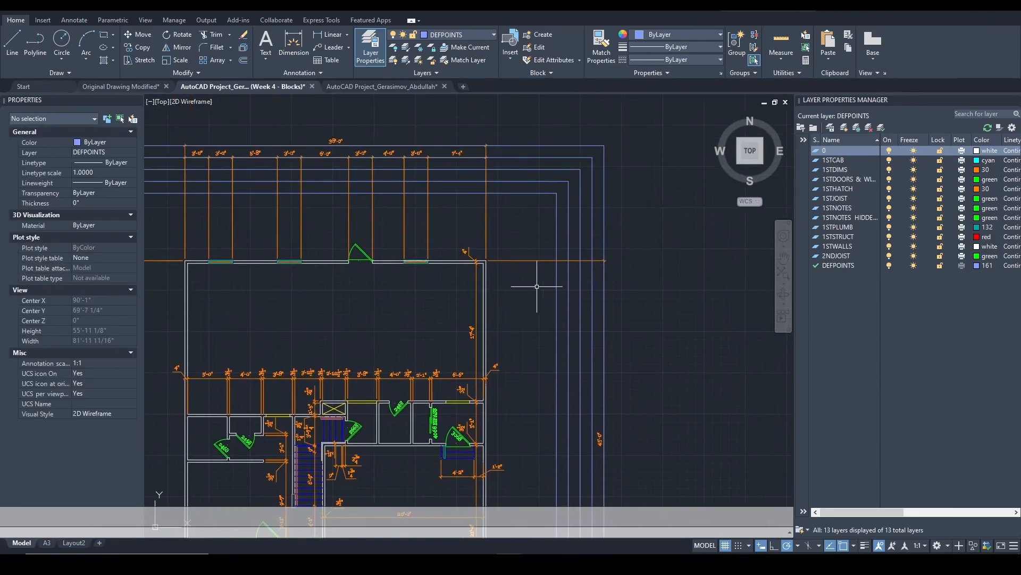
{"action": "middle_click_drag", "start_coordinate": [508, 437], "coordinate": [510, 378]}
{"action": "scroll", "coordinate": [501, 205], "scroll_direction": "up", "scroll_amount": 2}
{"action": "middle_click_drag", "start_coordinate": [489, 191], "coordinate": [696, 441]}
{"action": "scroll", "coordinate": [472, 272], "scroll_direction": "up", "scroll_amount": 1}
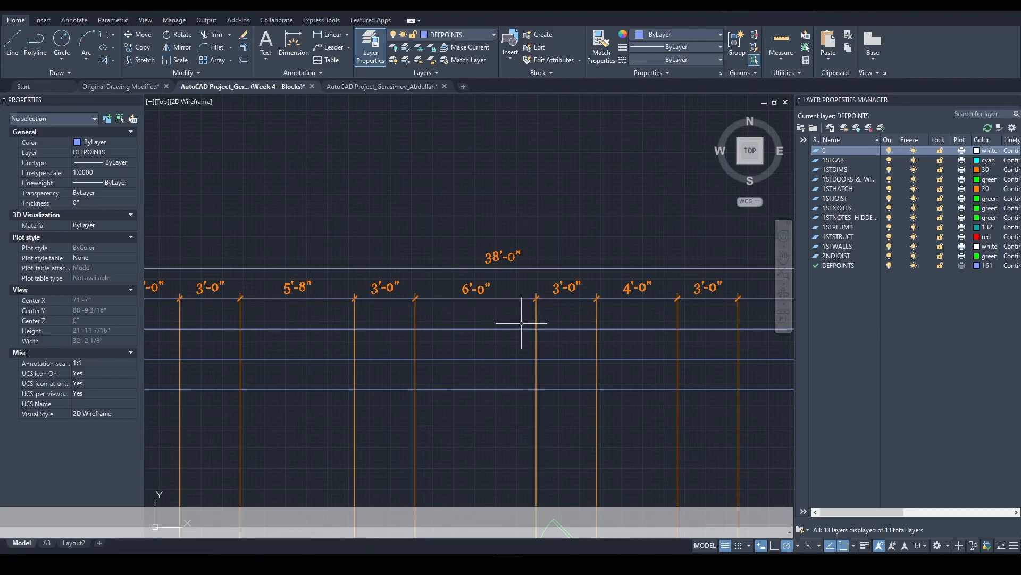
{"action": "scroll", "coordinate": [521, 322], "scroll_direction": "down", "scroll_amount": 1}
{"action": "middle_click_drag", "start_coordinate": [401, 379], "coordinate": [556, 273]}
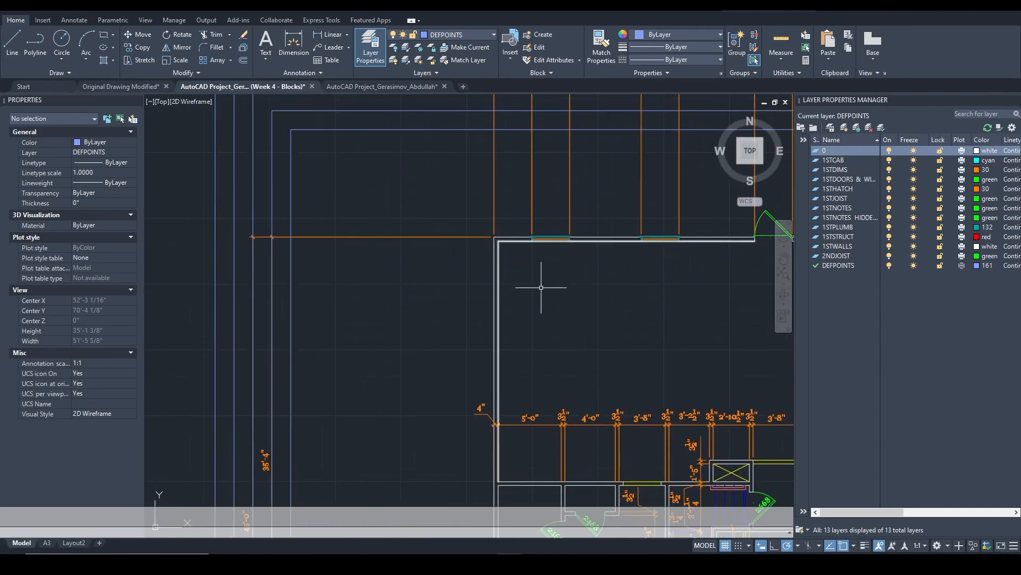
{"action": "middle_click_drag", "start_coordinate": [452, 509], "coordinate": [528, 306]}
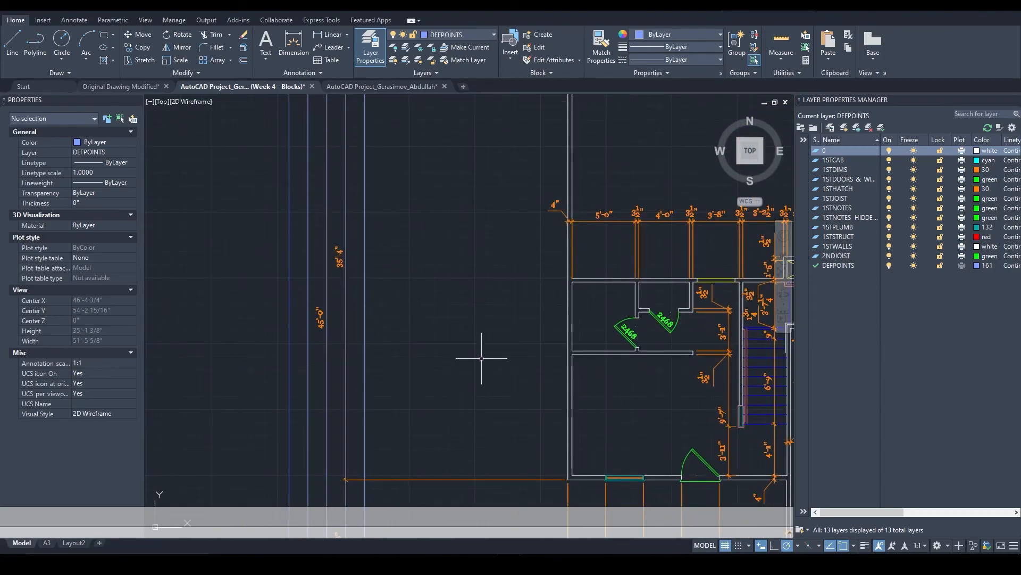
{"action": "middle_click_drag", "start_coordinate": [481, 357], "coordinate": [479, 230]}
{"action": "middle_click_drag", "start_coordinate": [485, 360], "coordinate": [486, 262]}
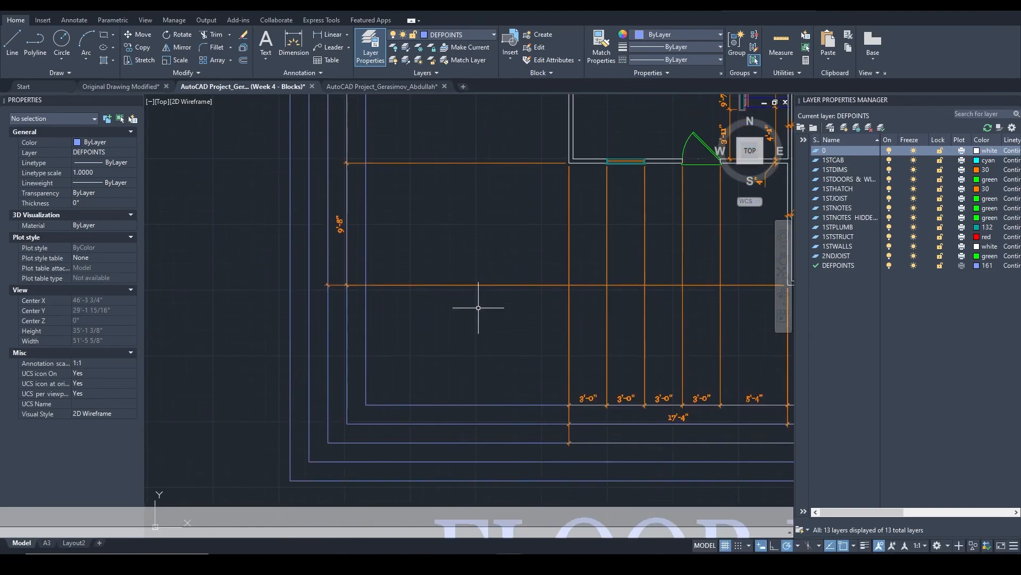
{"action": "middle_click_drag", "start_coordinate": [670, 307], "coordinate": [428, 299]}
{"action": "middle_click_drag", "start_coordinate": [616, 322], "coordinate": [435, 313]}
Examine the interior dimensions around the stairs and garage, including the one for the garage's 20'-0" clear width
{"action": "middle_click_drag", "start_coordinate": [543, 203], "coordinate": [561, 349]}
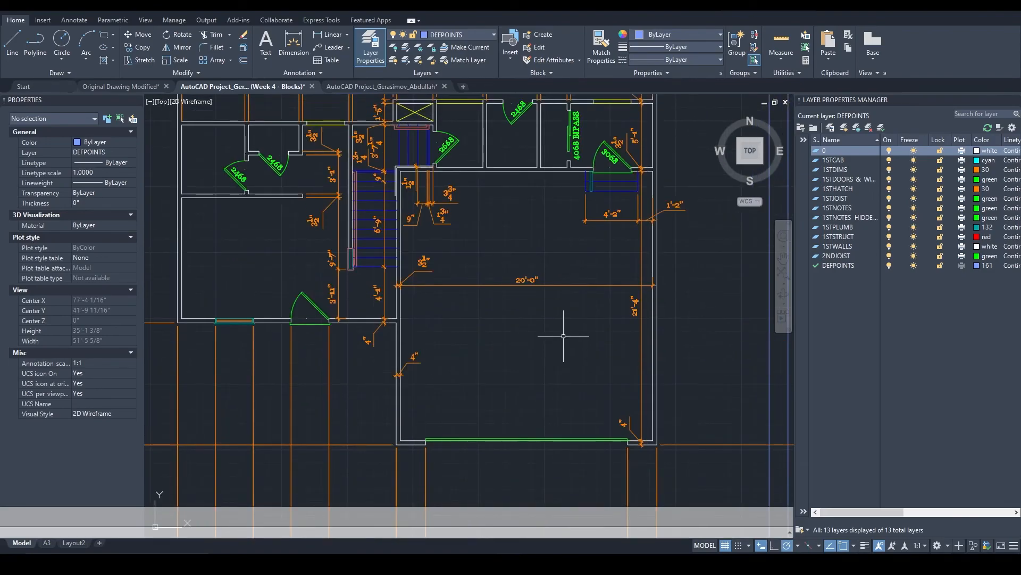
{"action": "mouse_move", "coordinate": [562, 238]}
{"action": "middle_mouse_down"}
{"action": "mouse_move", "coordinate": [585, 320]}
{"action": "mouse_move", "coordinate": [561, 366]}
{"action": "middle_mouse_up"}
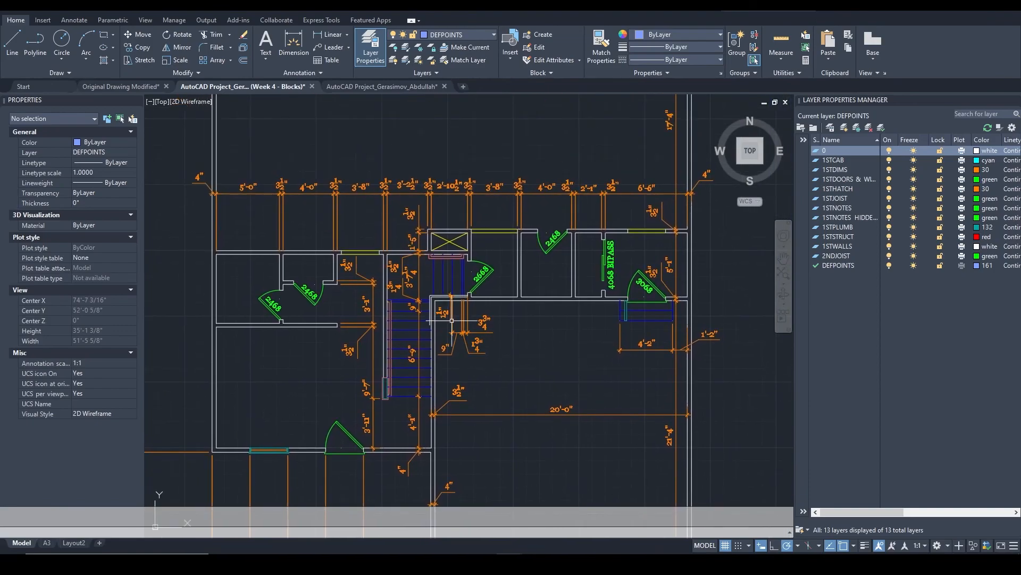
{"action": "scroll", "coordinate": [442, 350], "scroll_direction": "up", "scroll_amount": 2}
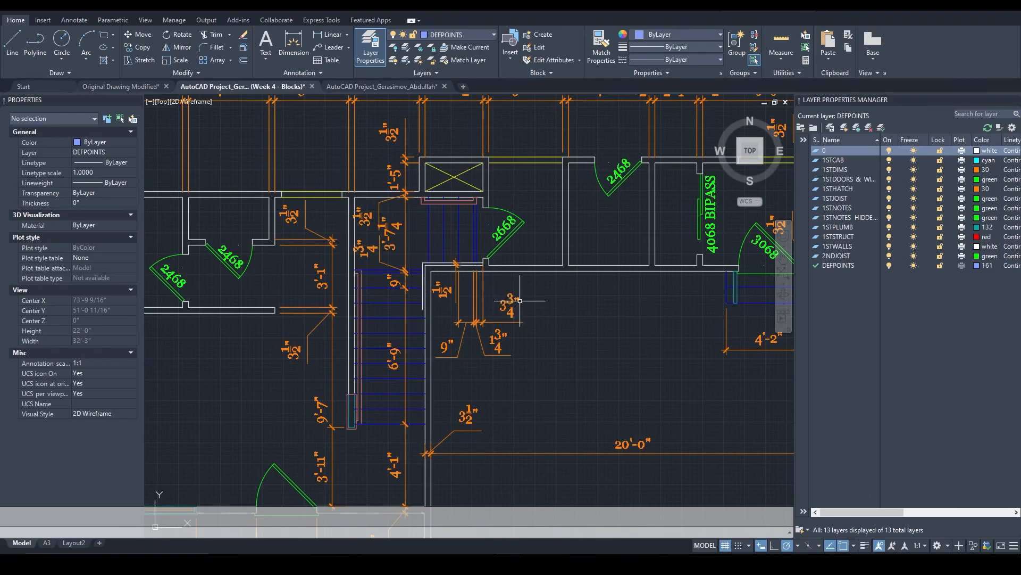
{"action": "middle_click_drag", "start_coordinate": [594, 387], "coordinate": [541, 267]}
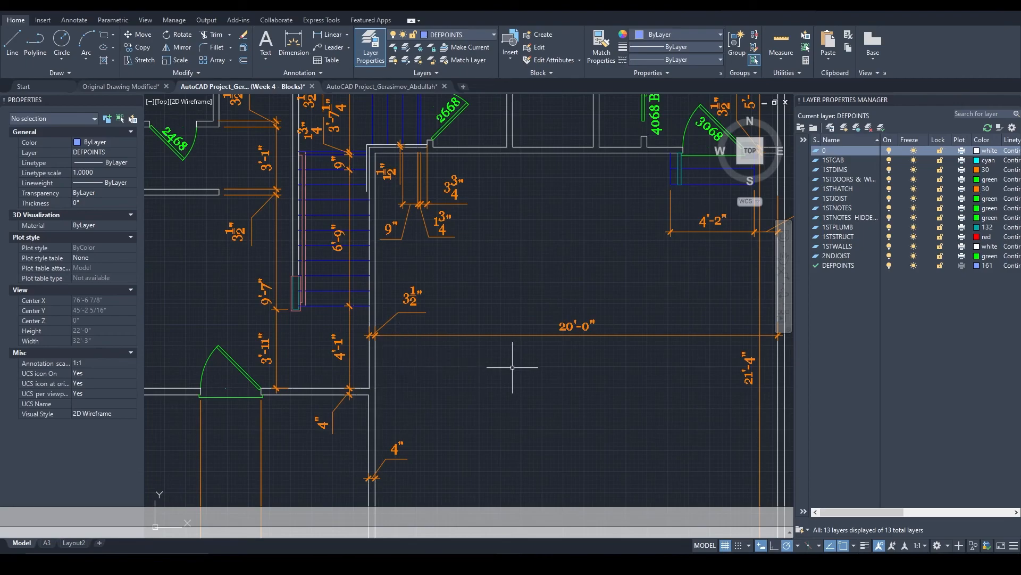
{"action": "left_click", "coordinate": [574, 326]}
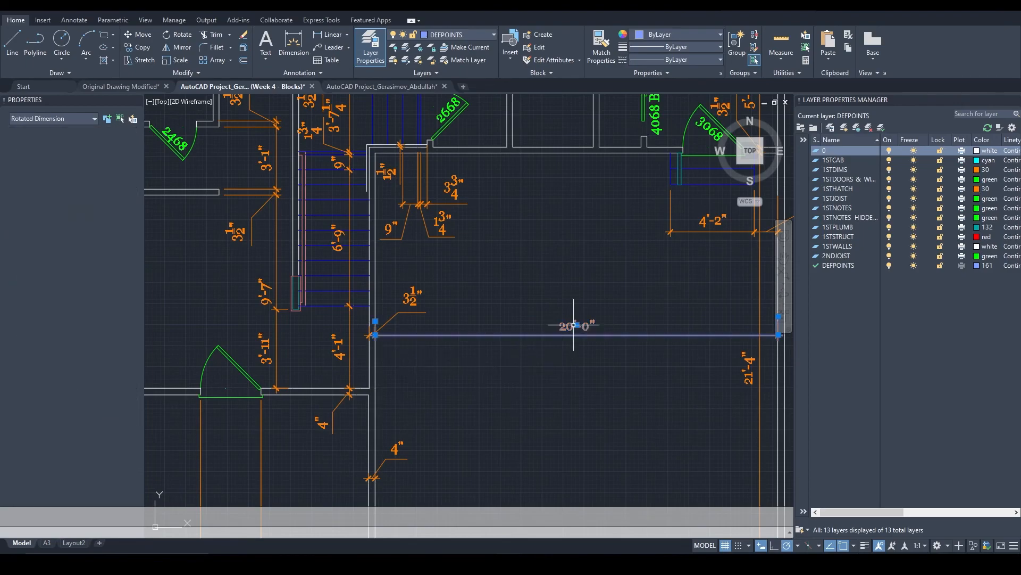
{"action": "key", "text": "Escape"}
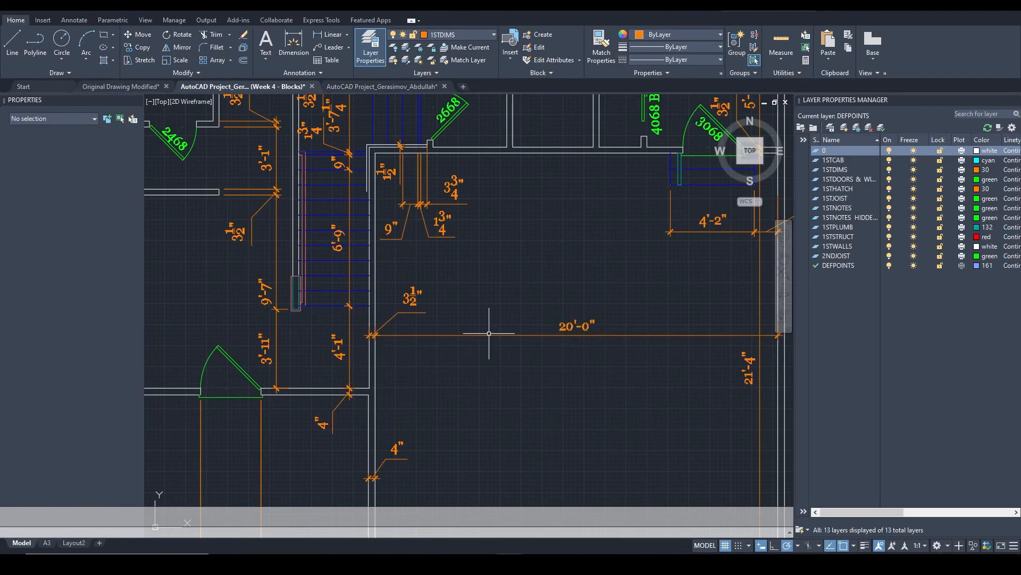
Select the 4'-1" dimension at the foot of the stairs and the adjoining 4" wall dimension to examine their text placement
{"action": "left_click", "coordinate": [341, 348]}
{"action": "mouse_move", "coordinate": [341, 348]}
{"action": "middle_mouse_down"}
{"action": "mouse_move", "coordinate": [308, 360]}
{"action": "mouse_move", "coordinate": [506, 326]}
{"action": "mouse_move", "coordinate": [600, 339]}
{"action": "middle_mouse_up"}
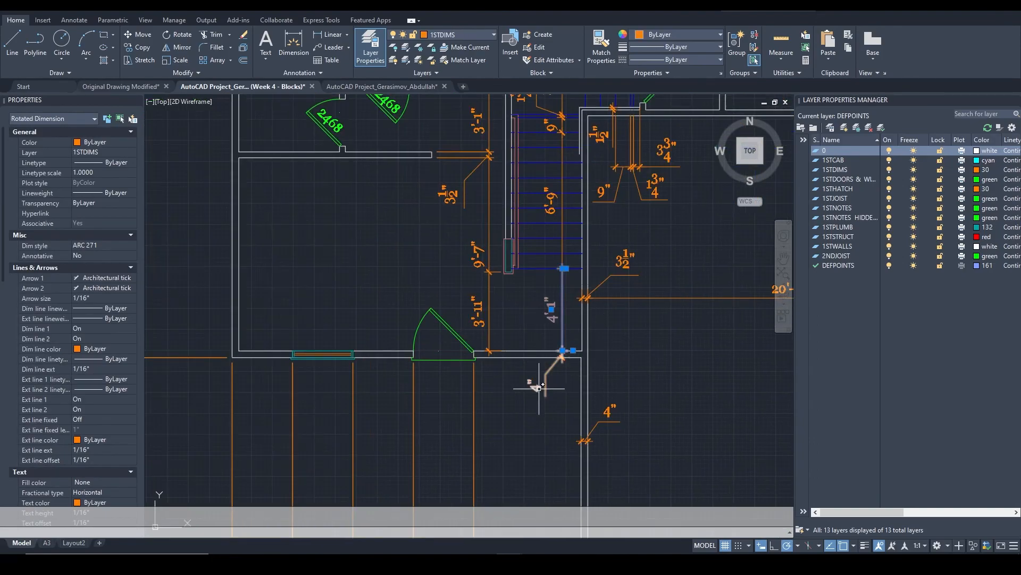
{"action": "scroll", "coordinate": [536, 381], "scroll_direction": "up", "scroll_amount": 4}
{"action": "left_click", "coordinate": [599, 365]}
{"action": "left_click", "coordinate": [488, 441]}
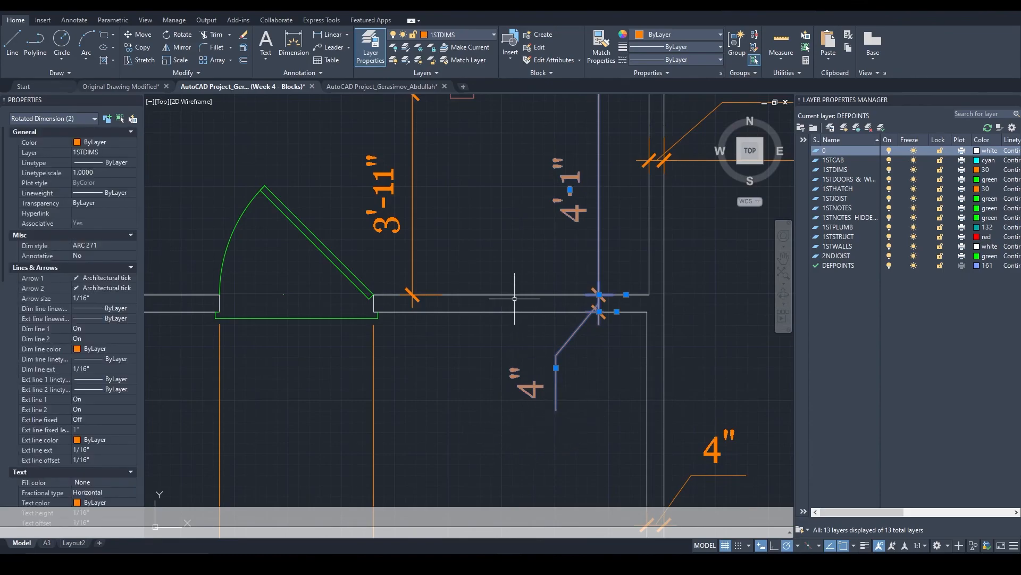
{"action": "key", "text": "Escape"}
Try to move the 4'-1" dimension's text outside the south wall on a leader
{"action": "left_click", "coordinate": [570, 195]}
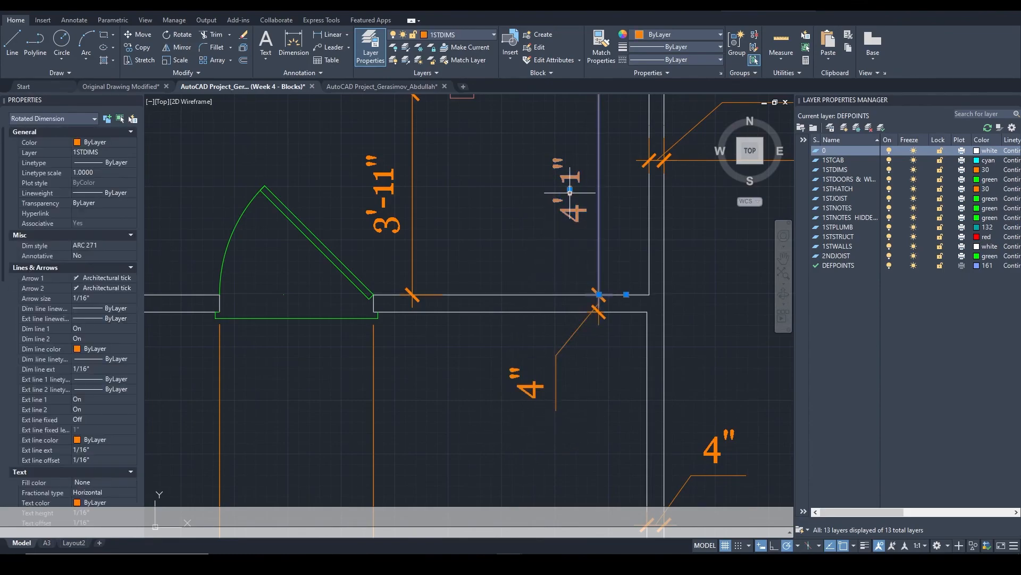
{"action": "left_click", "coordinate": [569, 190]}
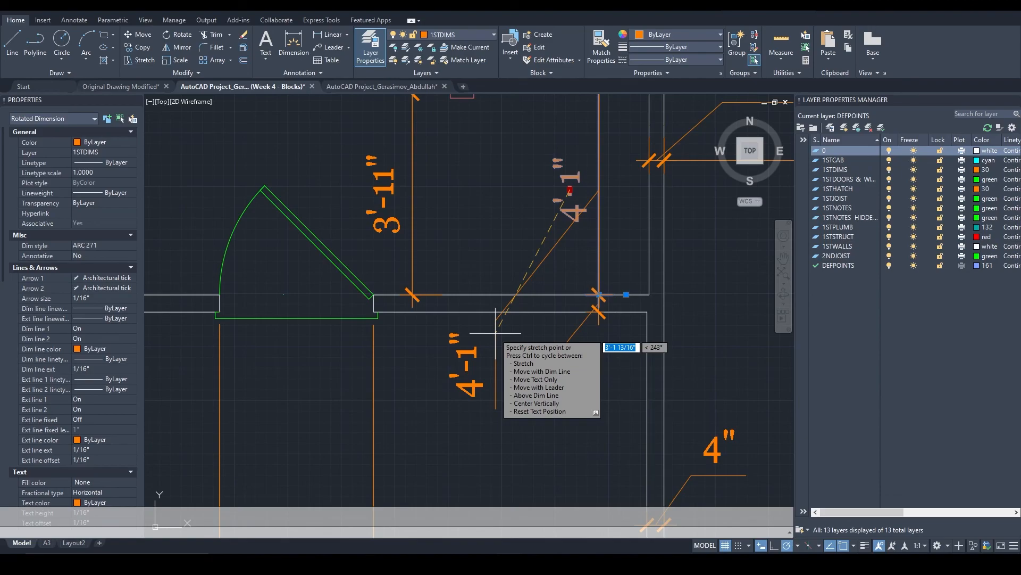
{"action": "scroll", "coordinate": [495, 332], "scroll_direction": "down", "scroll_amount": 8}
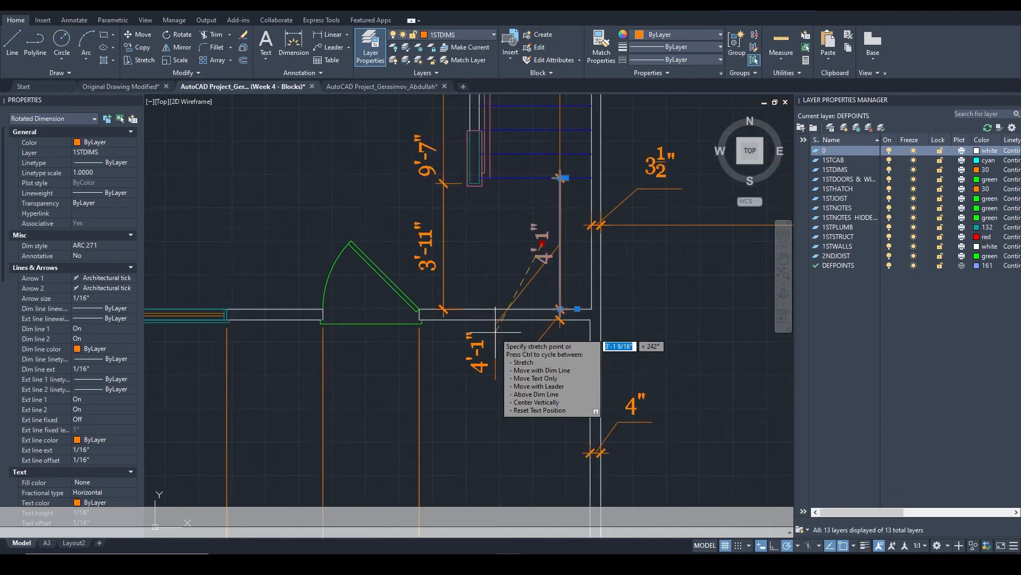
{"action": "left_click", "coordinate": [482, 334]}
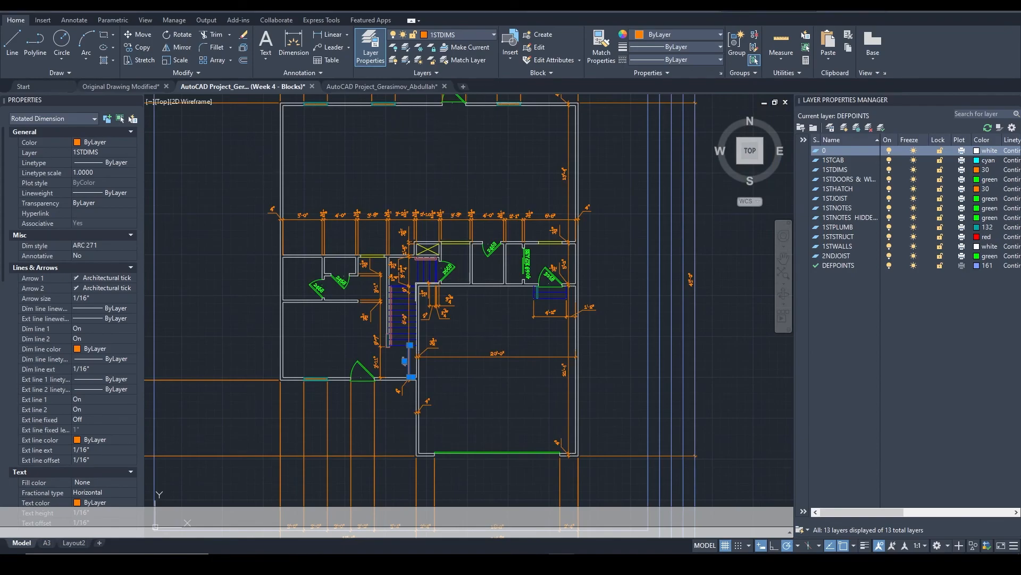
{"action": "key", "text": "Escape"}
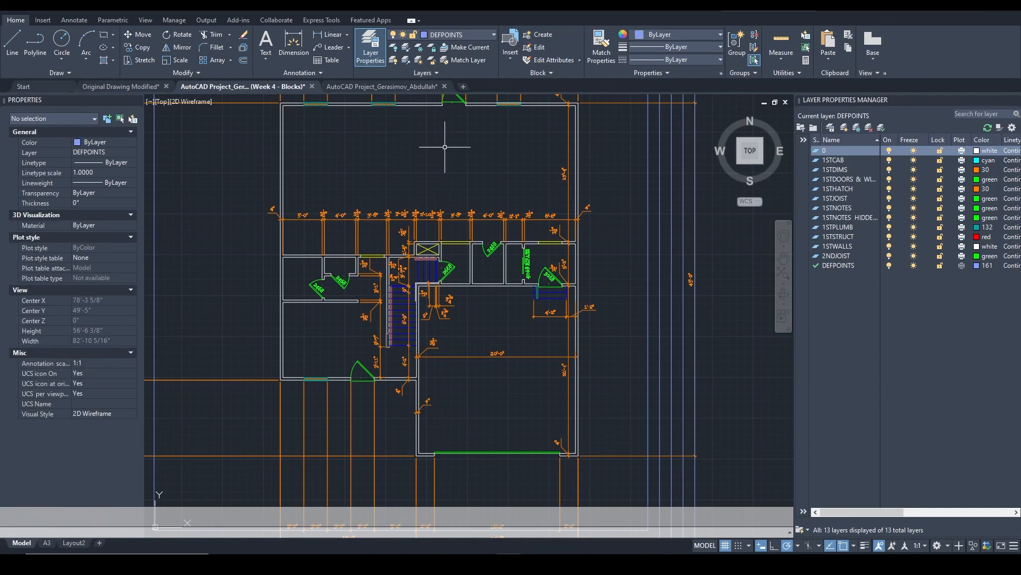